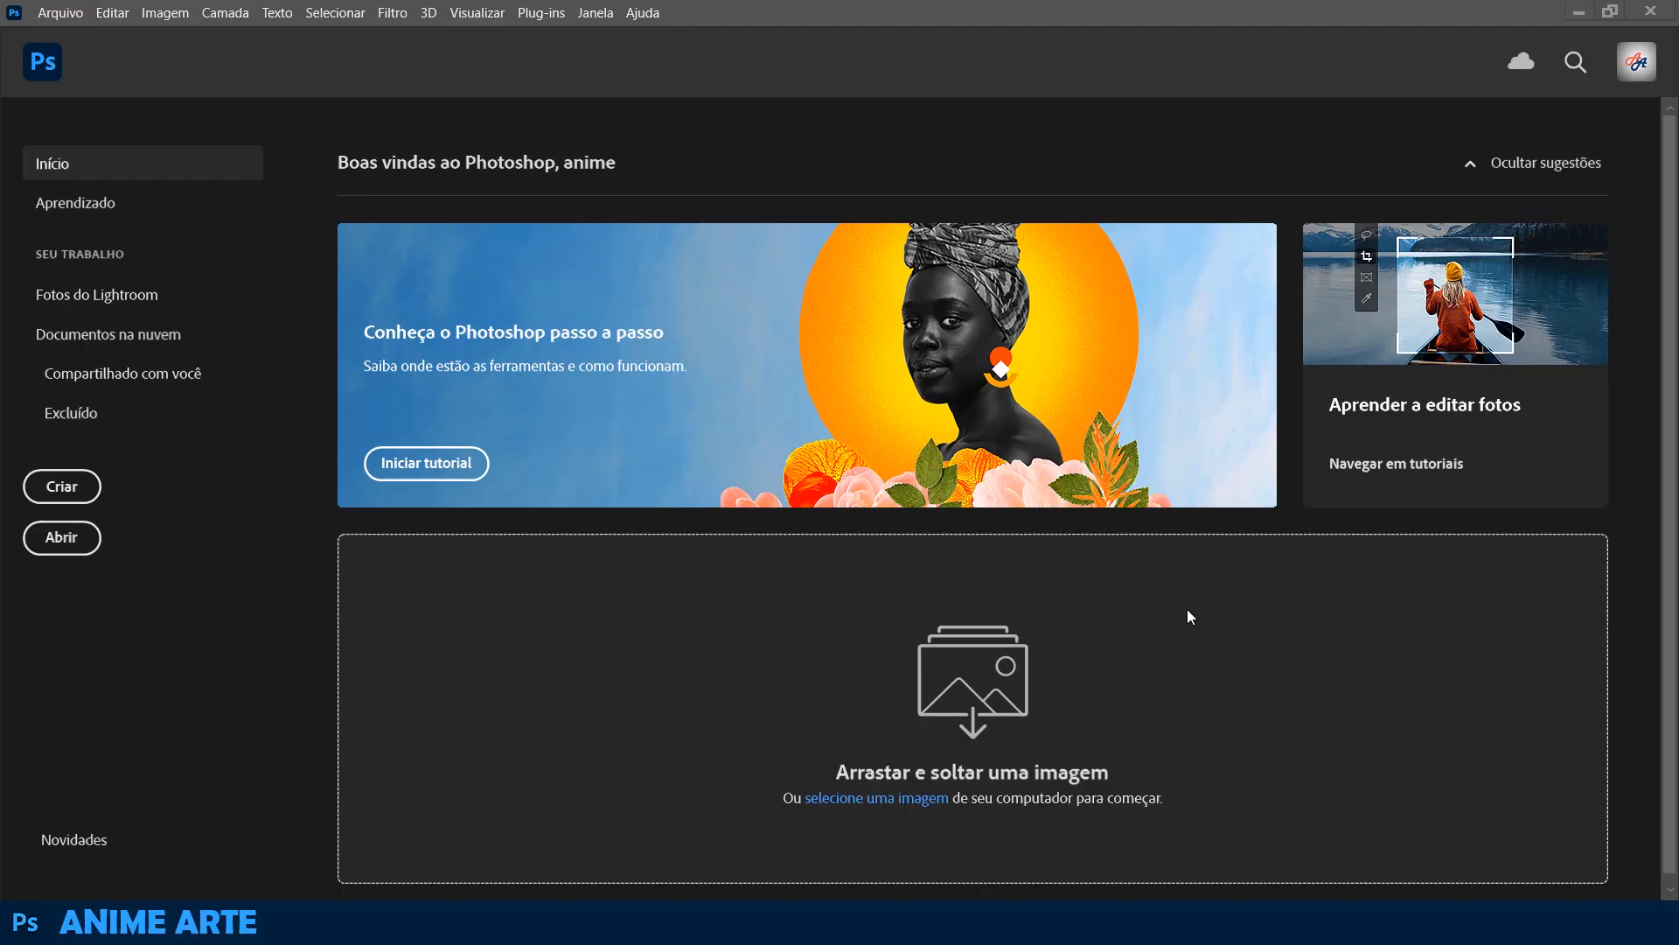
- Create a new document from the large web preset, 1920 x 1080 px at 72 ppi, with artboards turned off
click(56, 17)
click(66, 35)
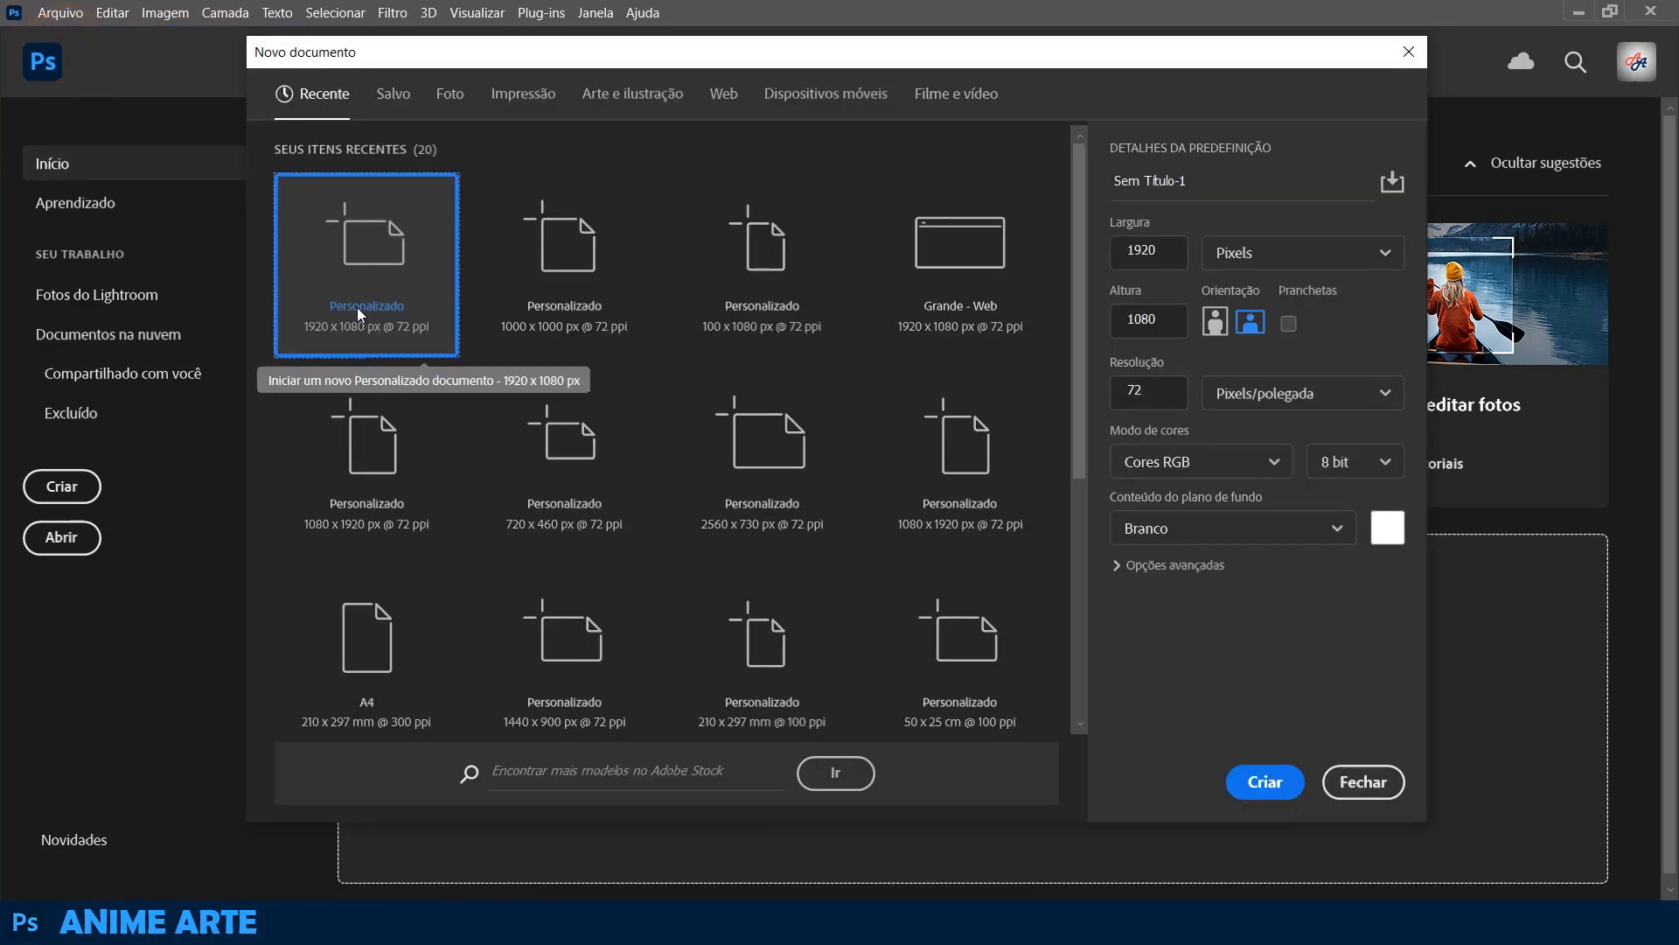
click(726, 98)
click(564, 271)
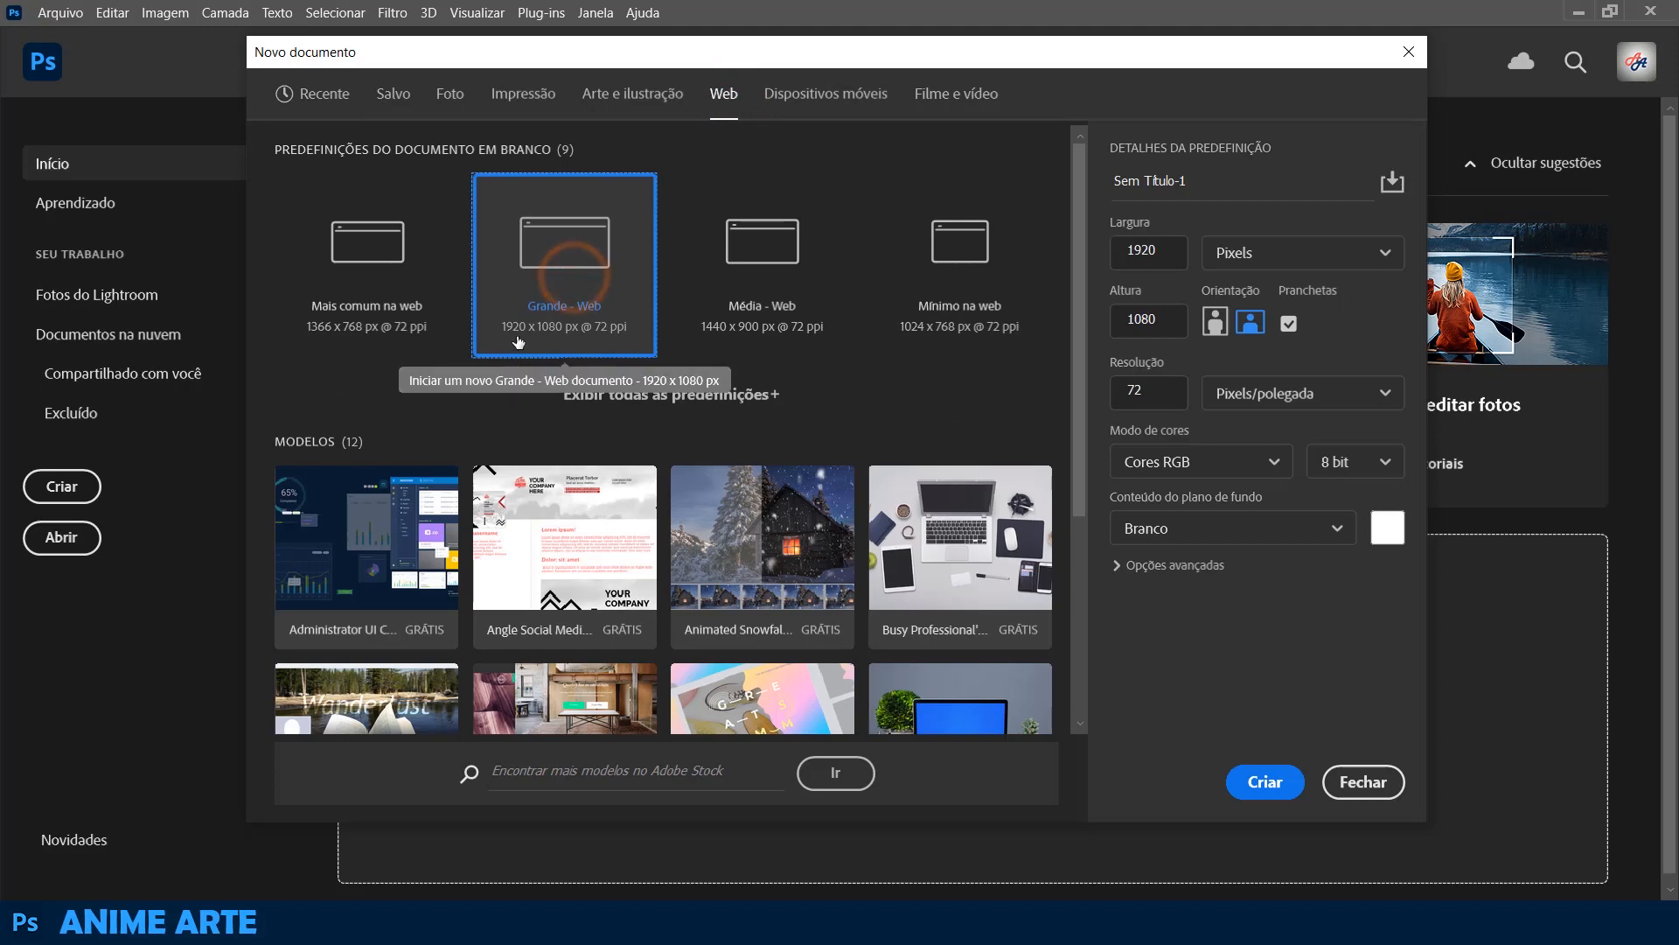
click(1289, 324)
click(1269, 782)
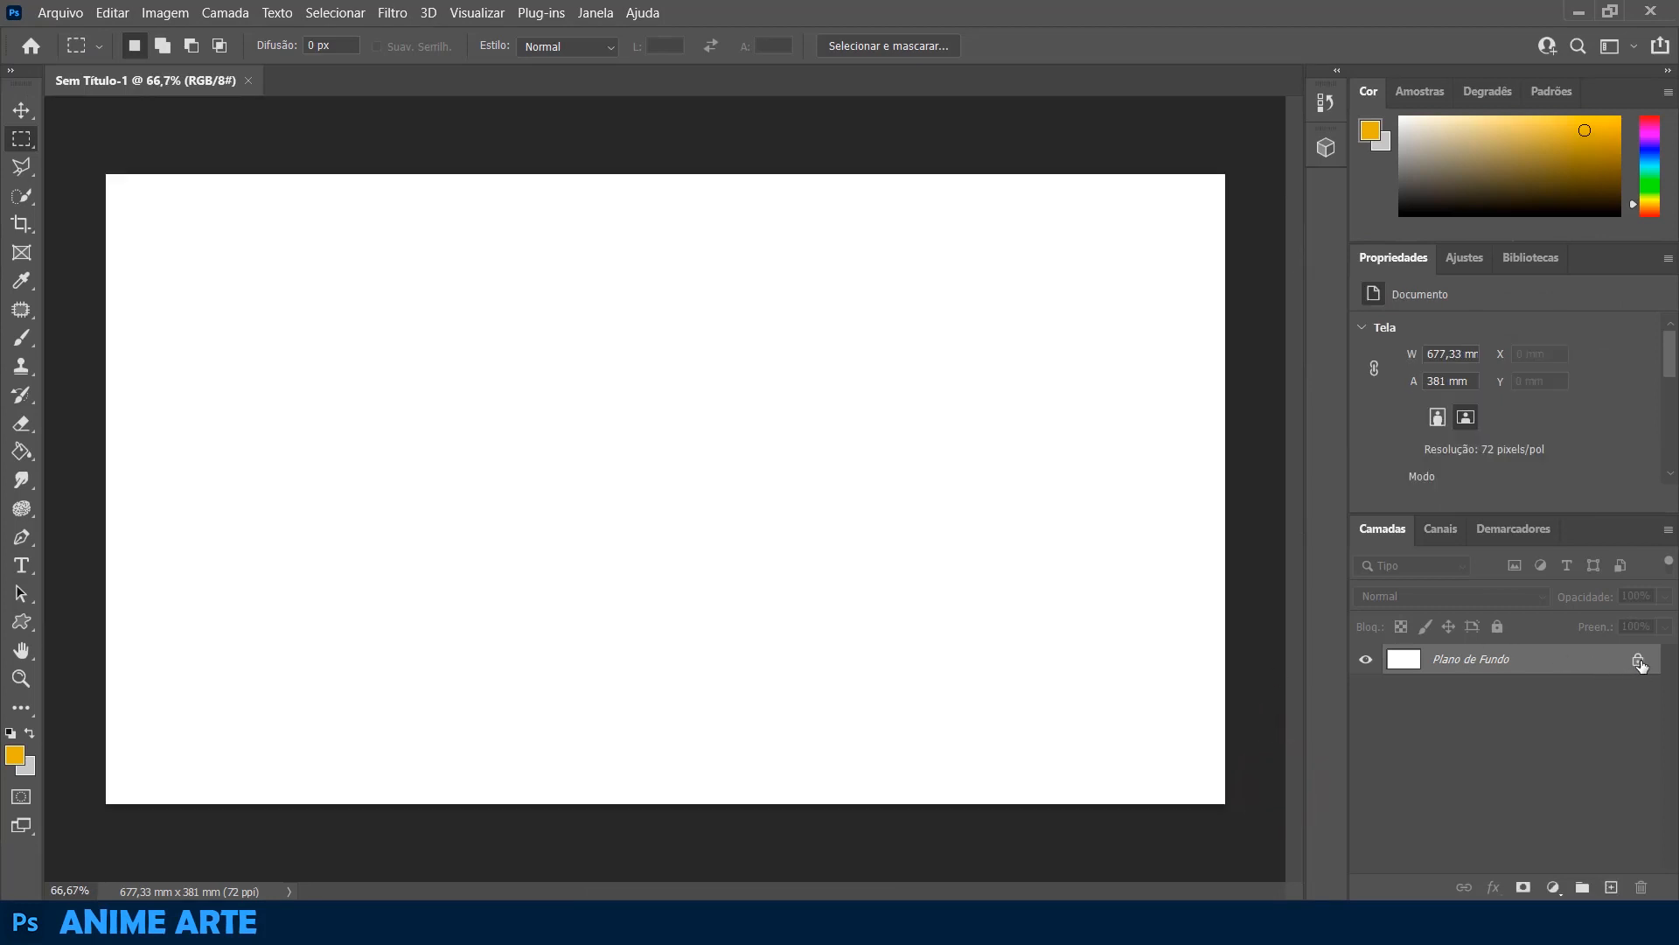
- Unlock the background layer and fill it with dark grey #404040 using the Paint Bucket
click(1638, 661)
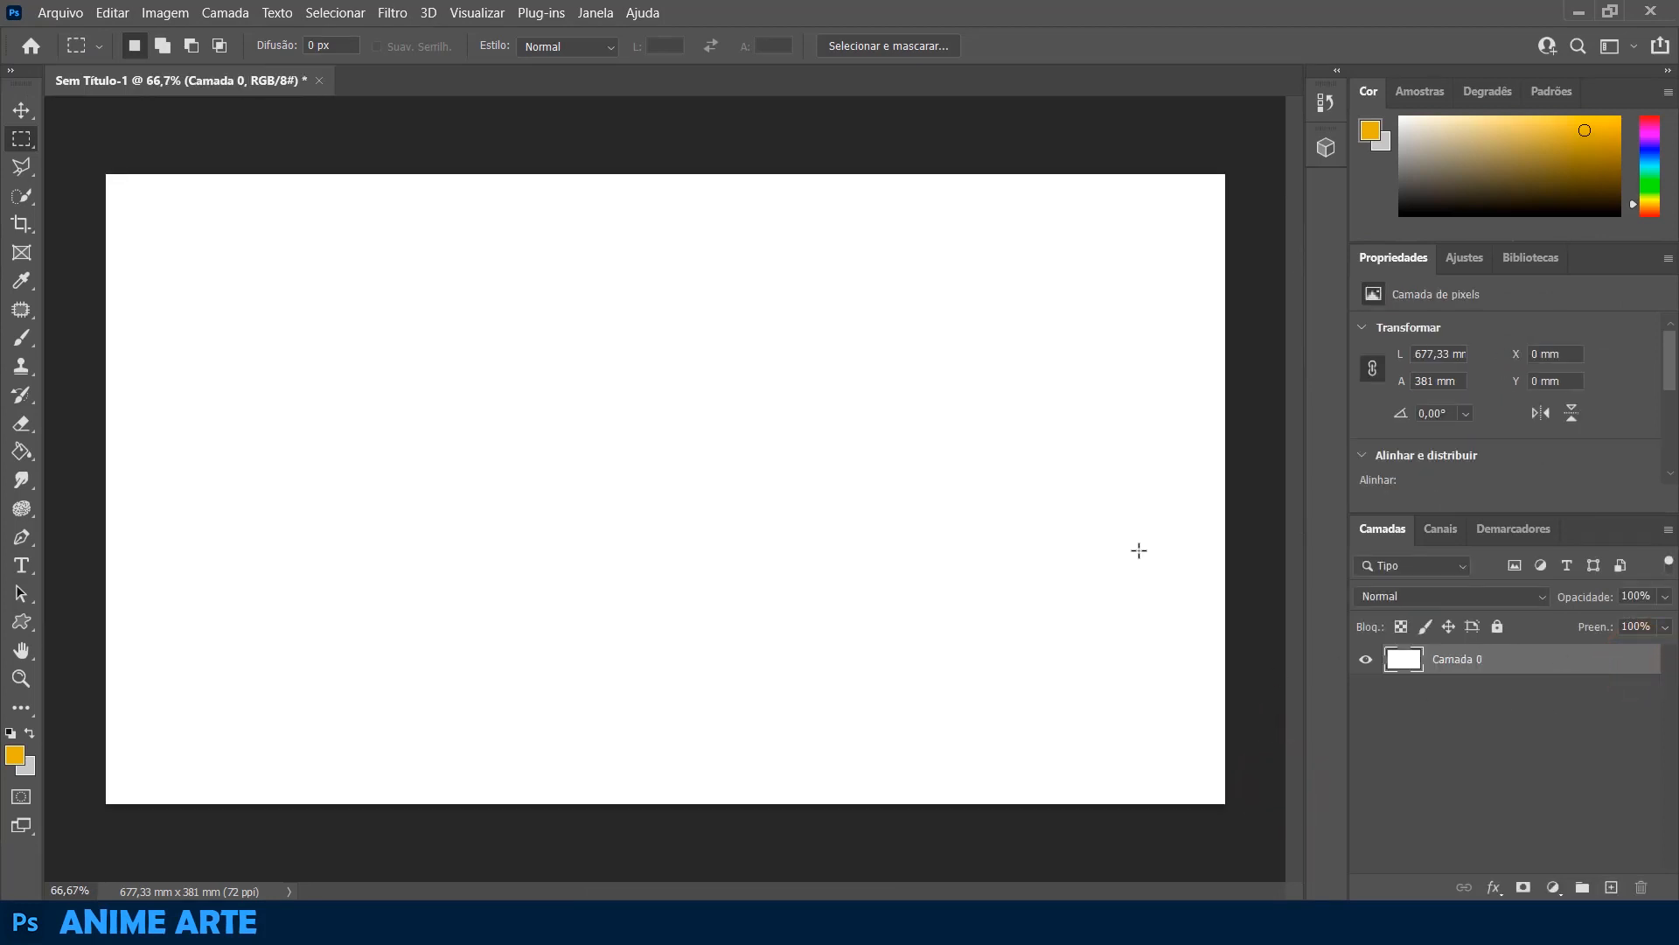
click(22, 451)
click(15, 761)
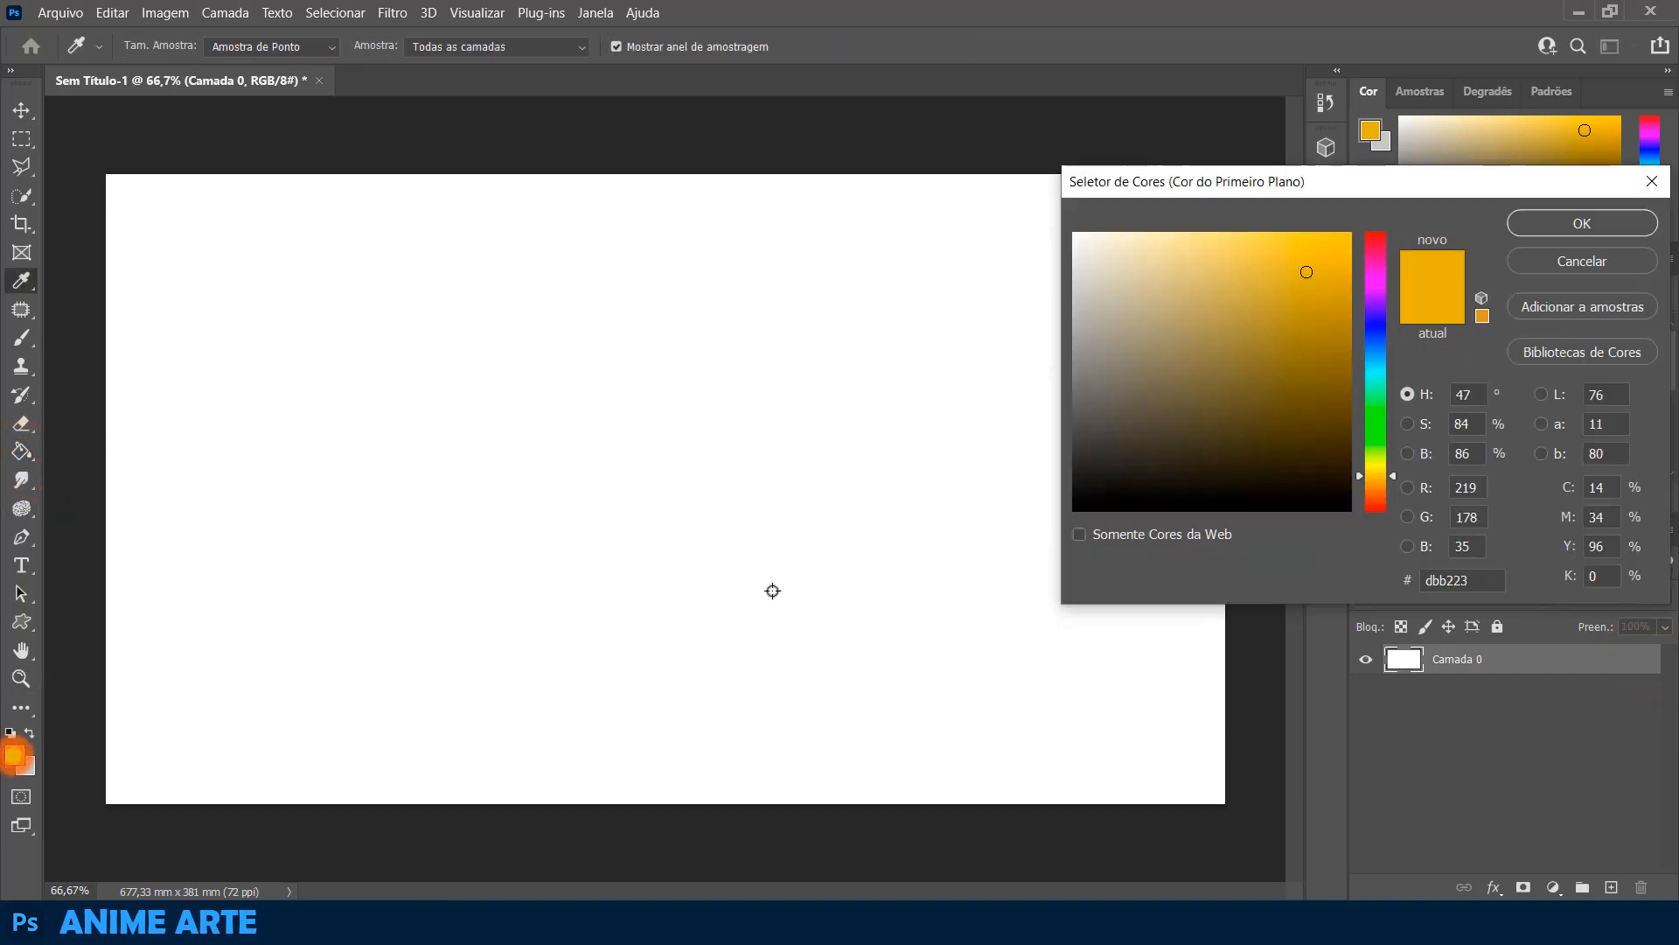
click(1094, 452)
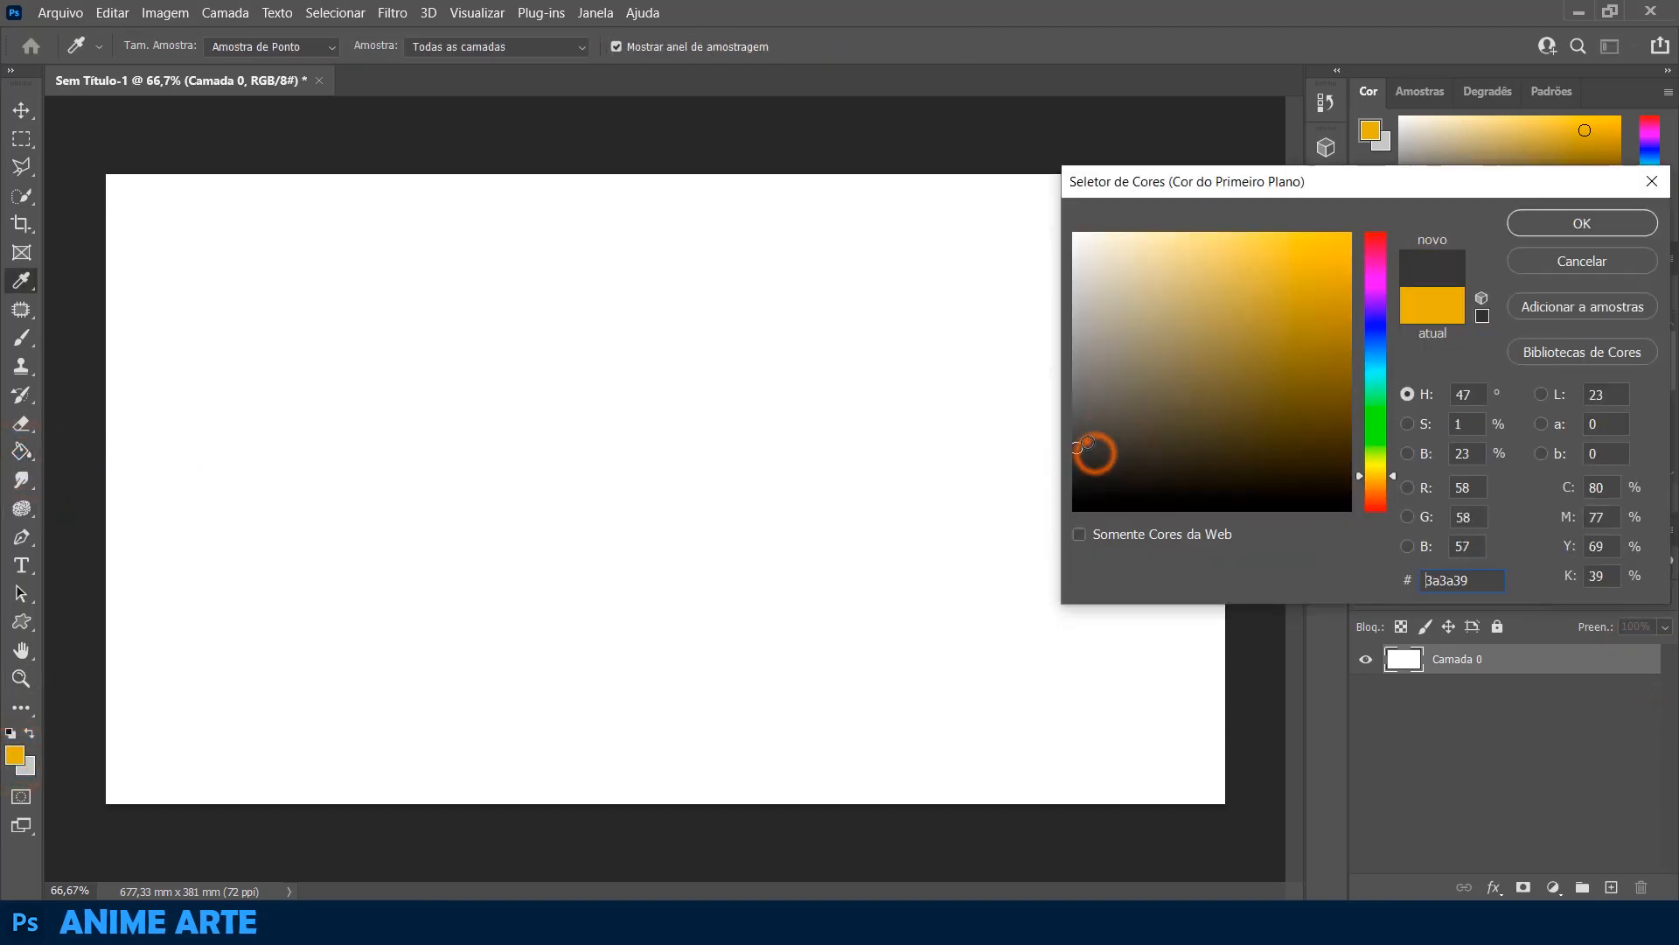
click(1582, 223)
click(798, 466)
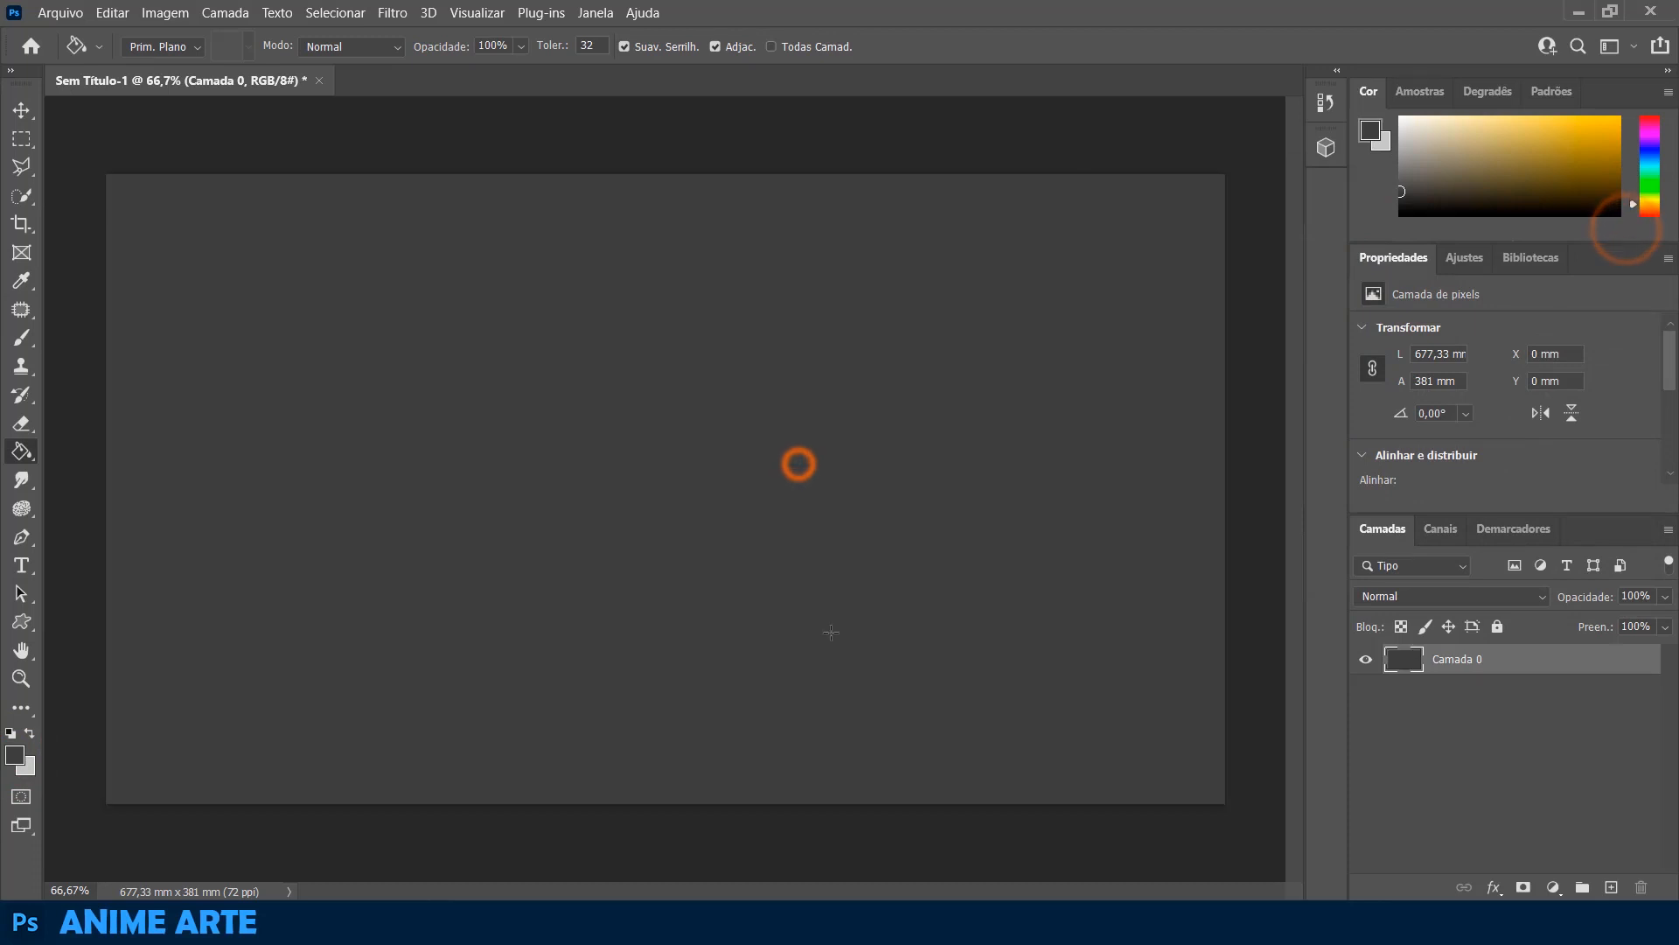
- Add the text DESIGN in Impact Regular at 330,17 pt and colour it white
click(24, 109)
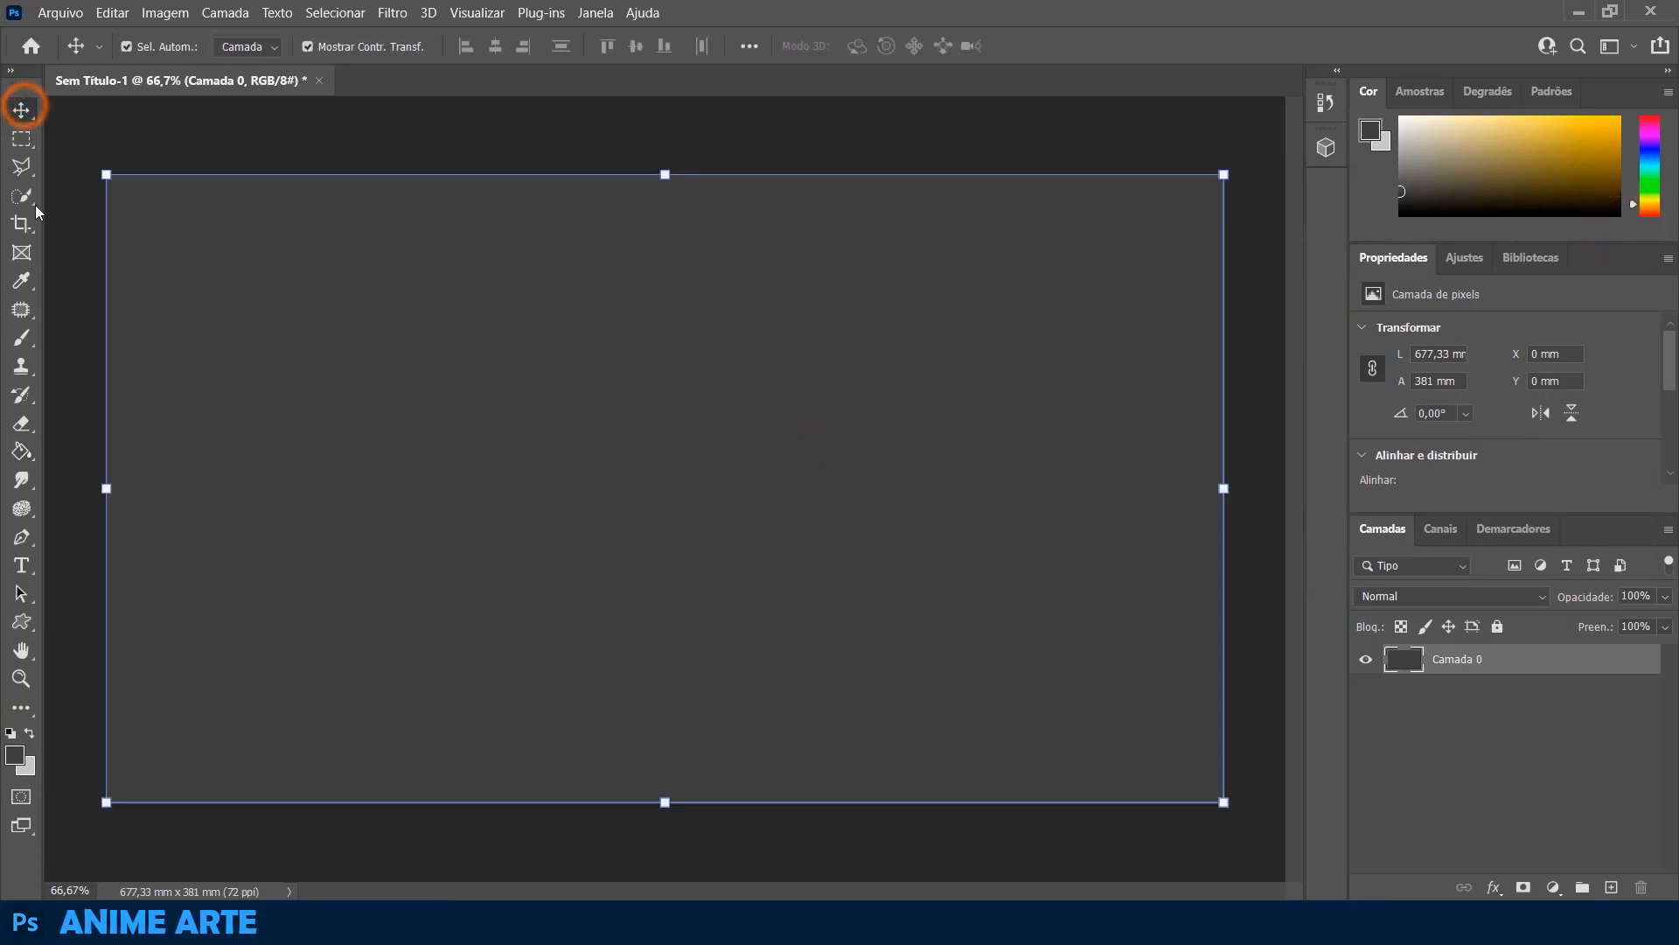
click(21, 564)
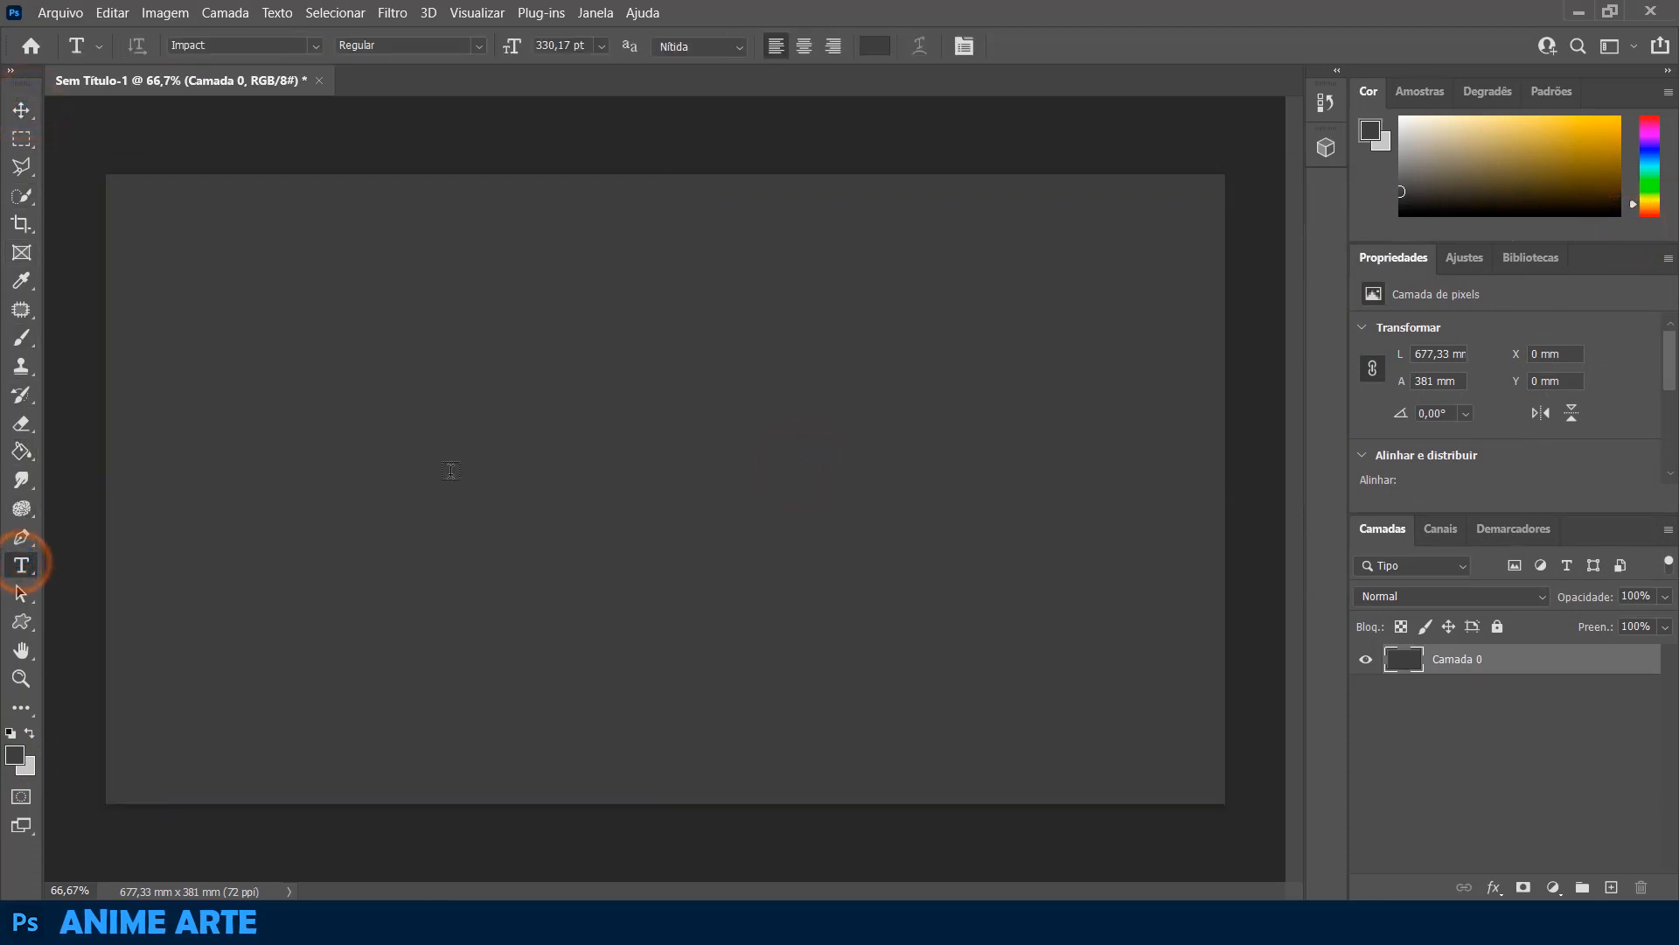
click(448, 470)
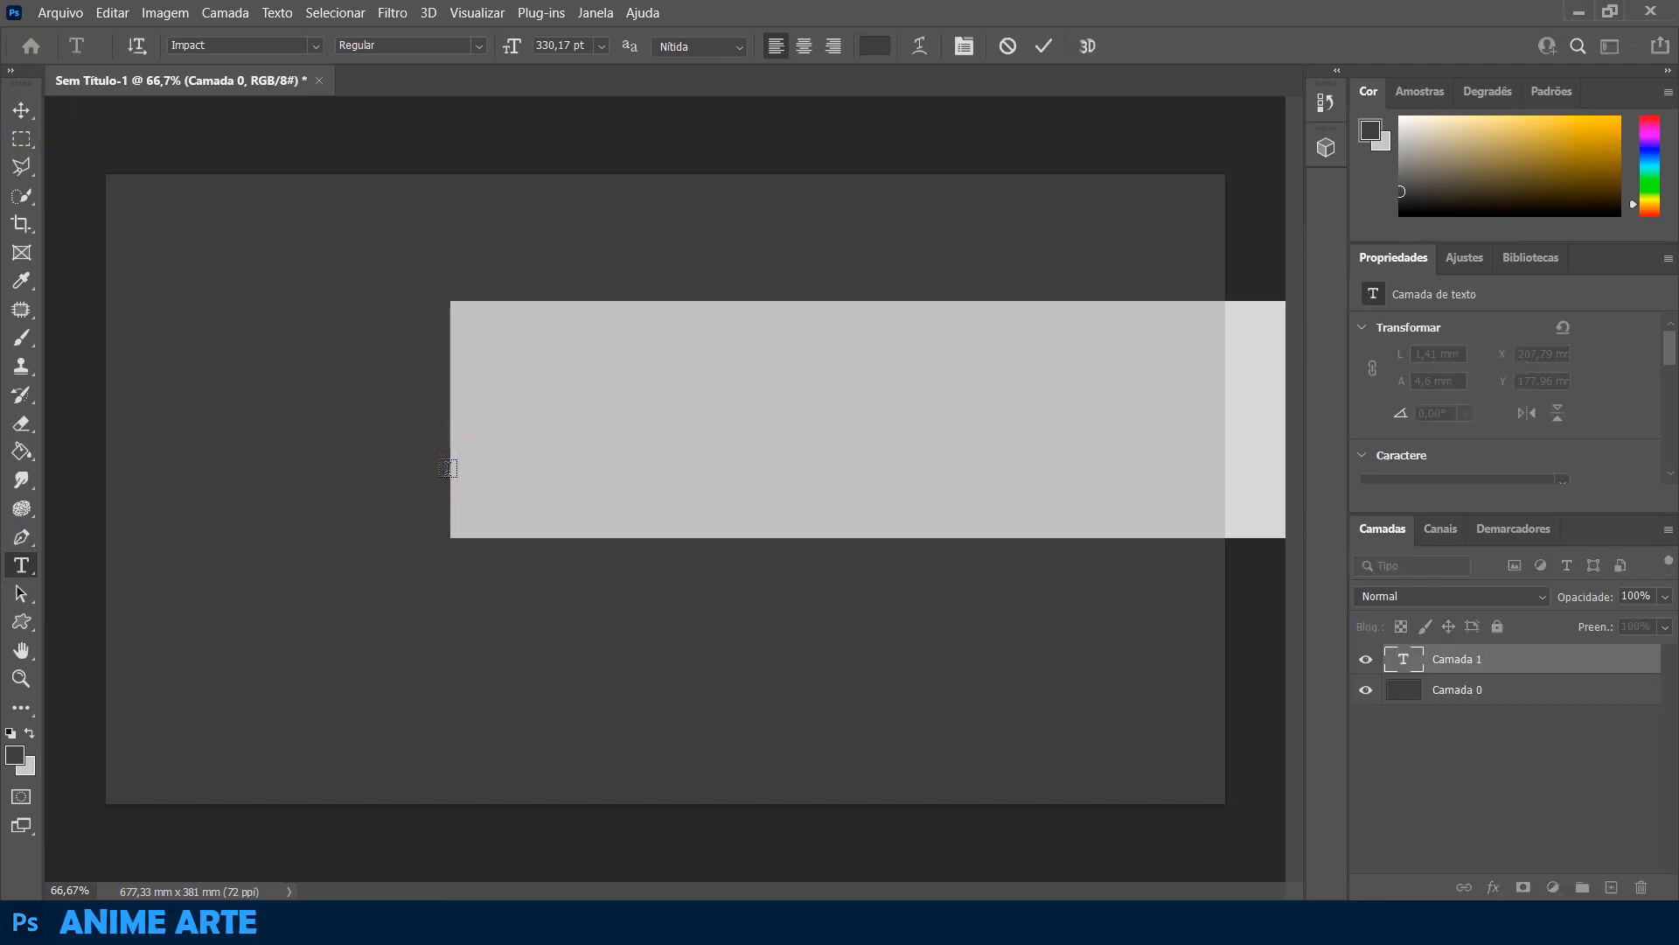
text(DESIGN)
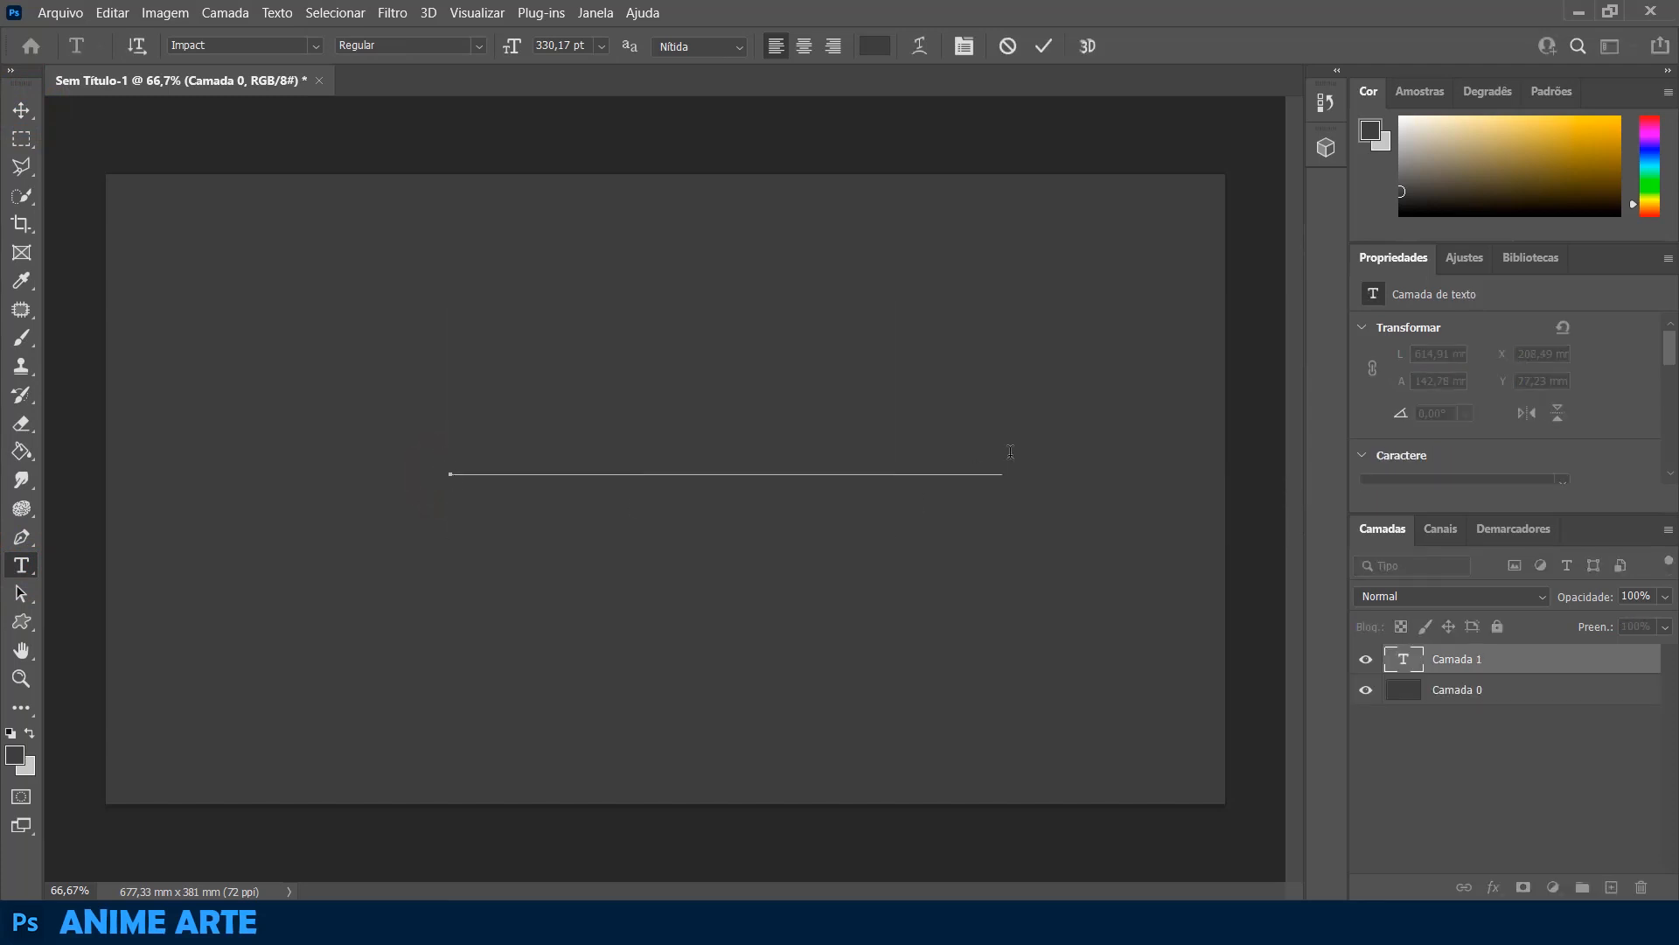
double_click(997, 456)
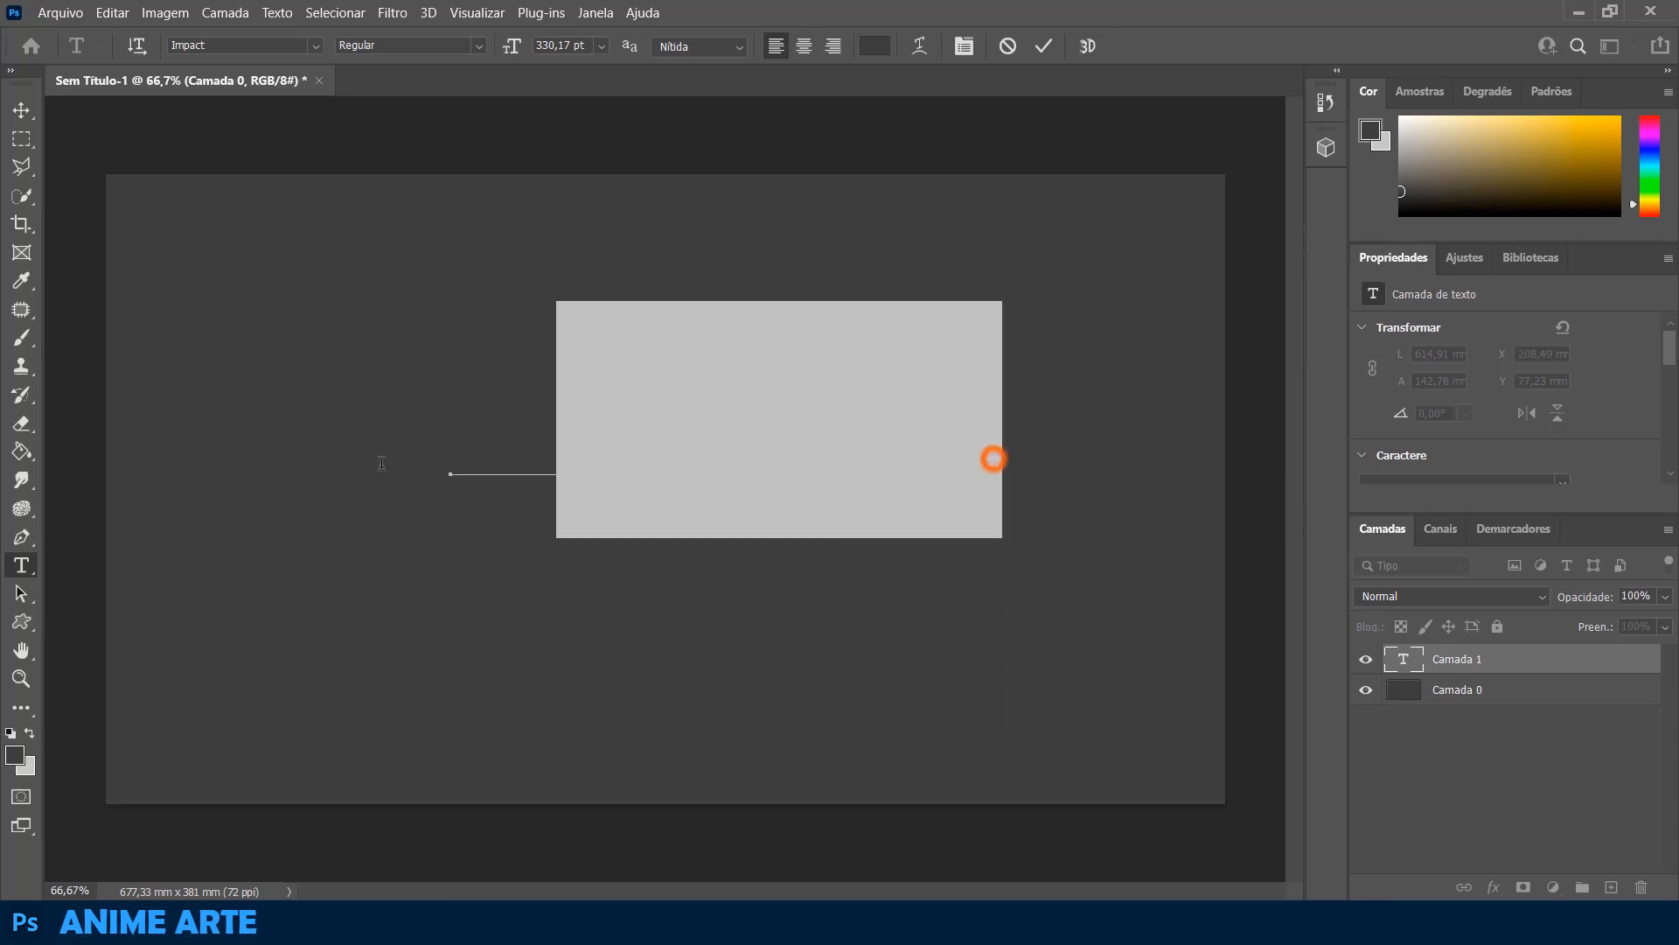
click(875, 46)
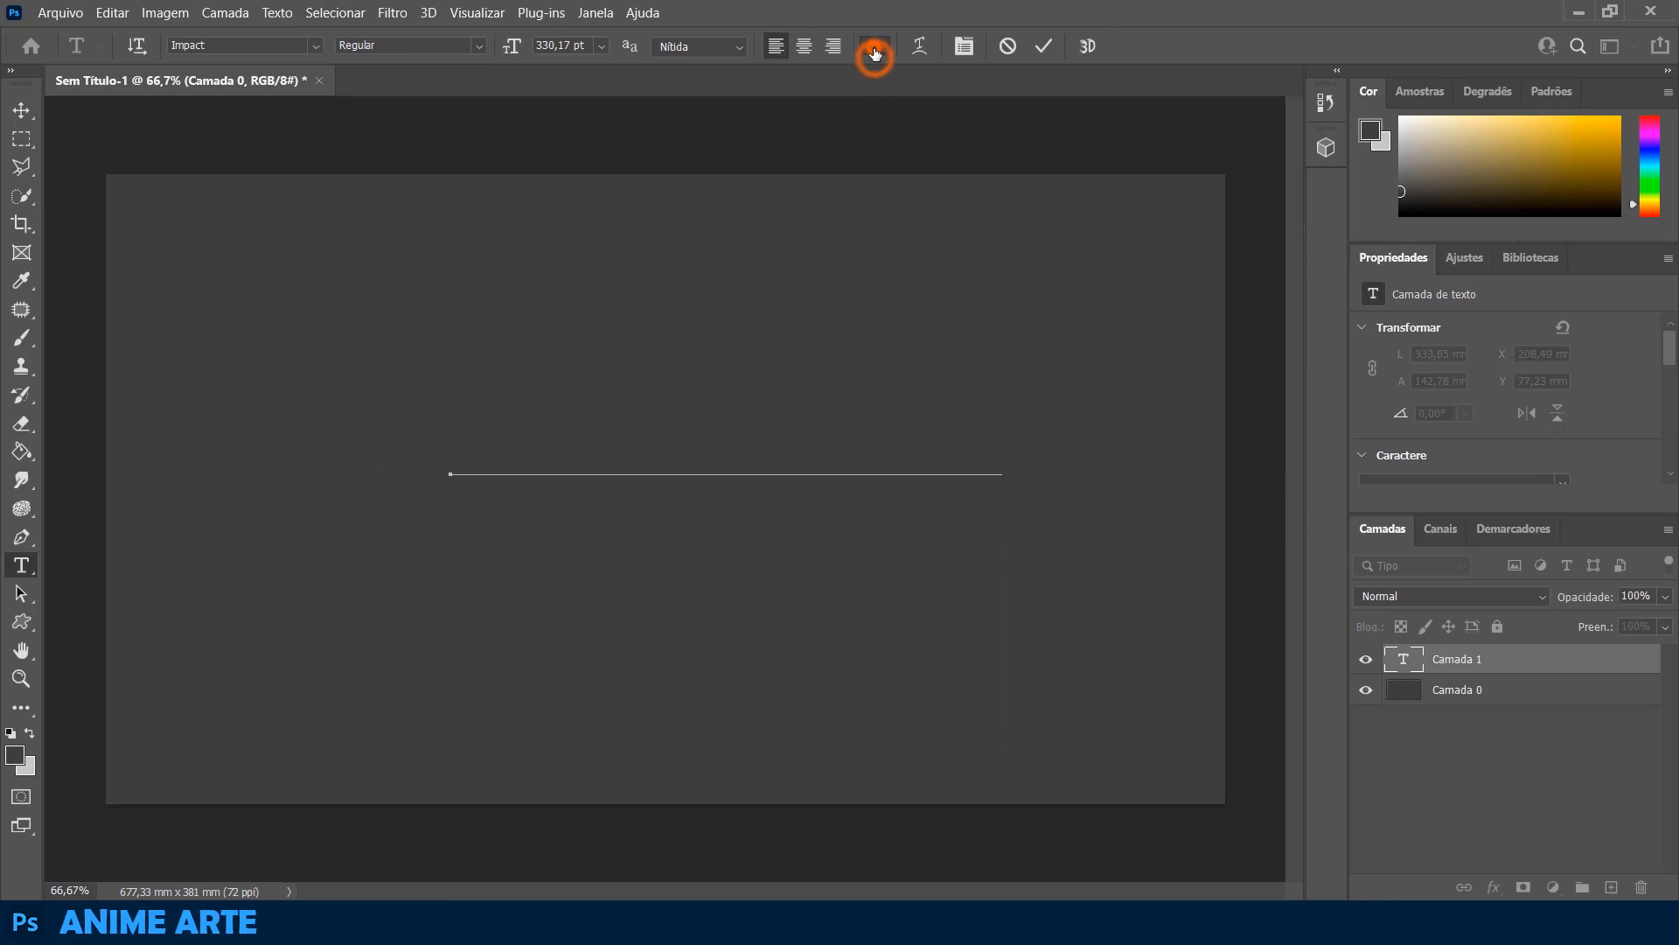
text(ffffff)
click(1547, 232)
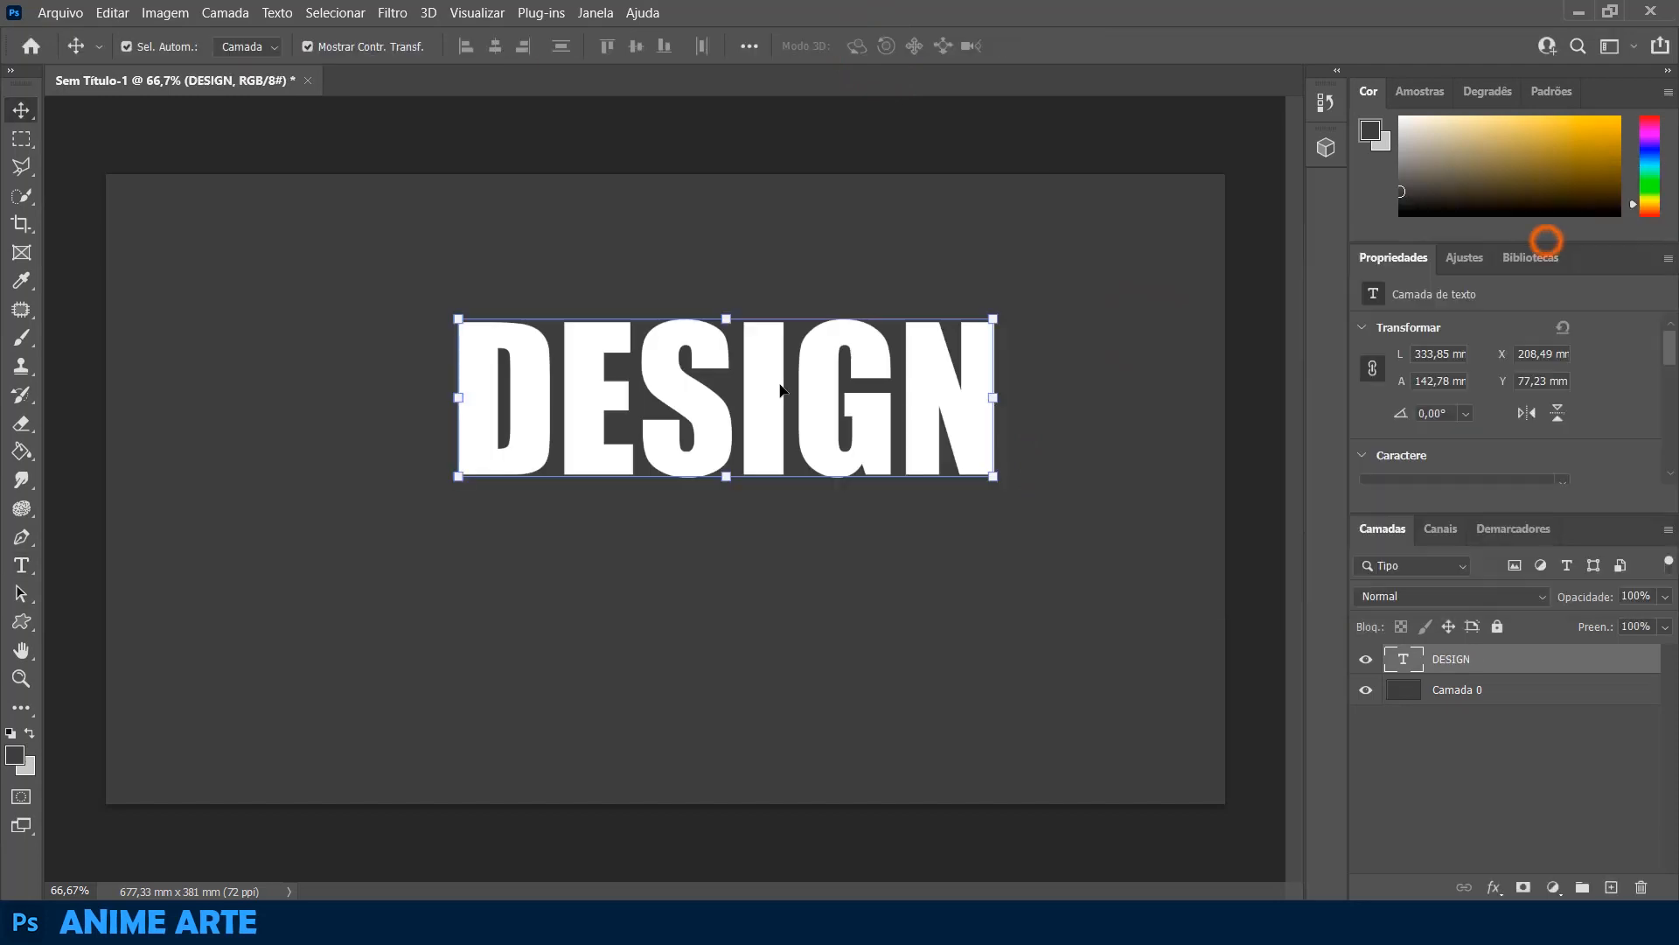
- Move the DESIGN text to the centre of the canvas
double_click(599, 356)
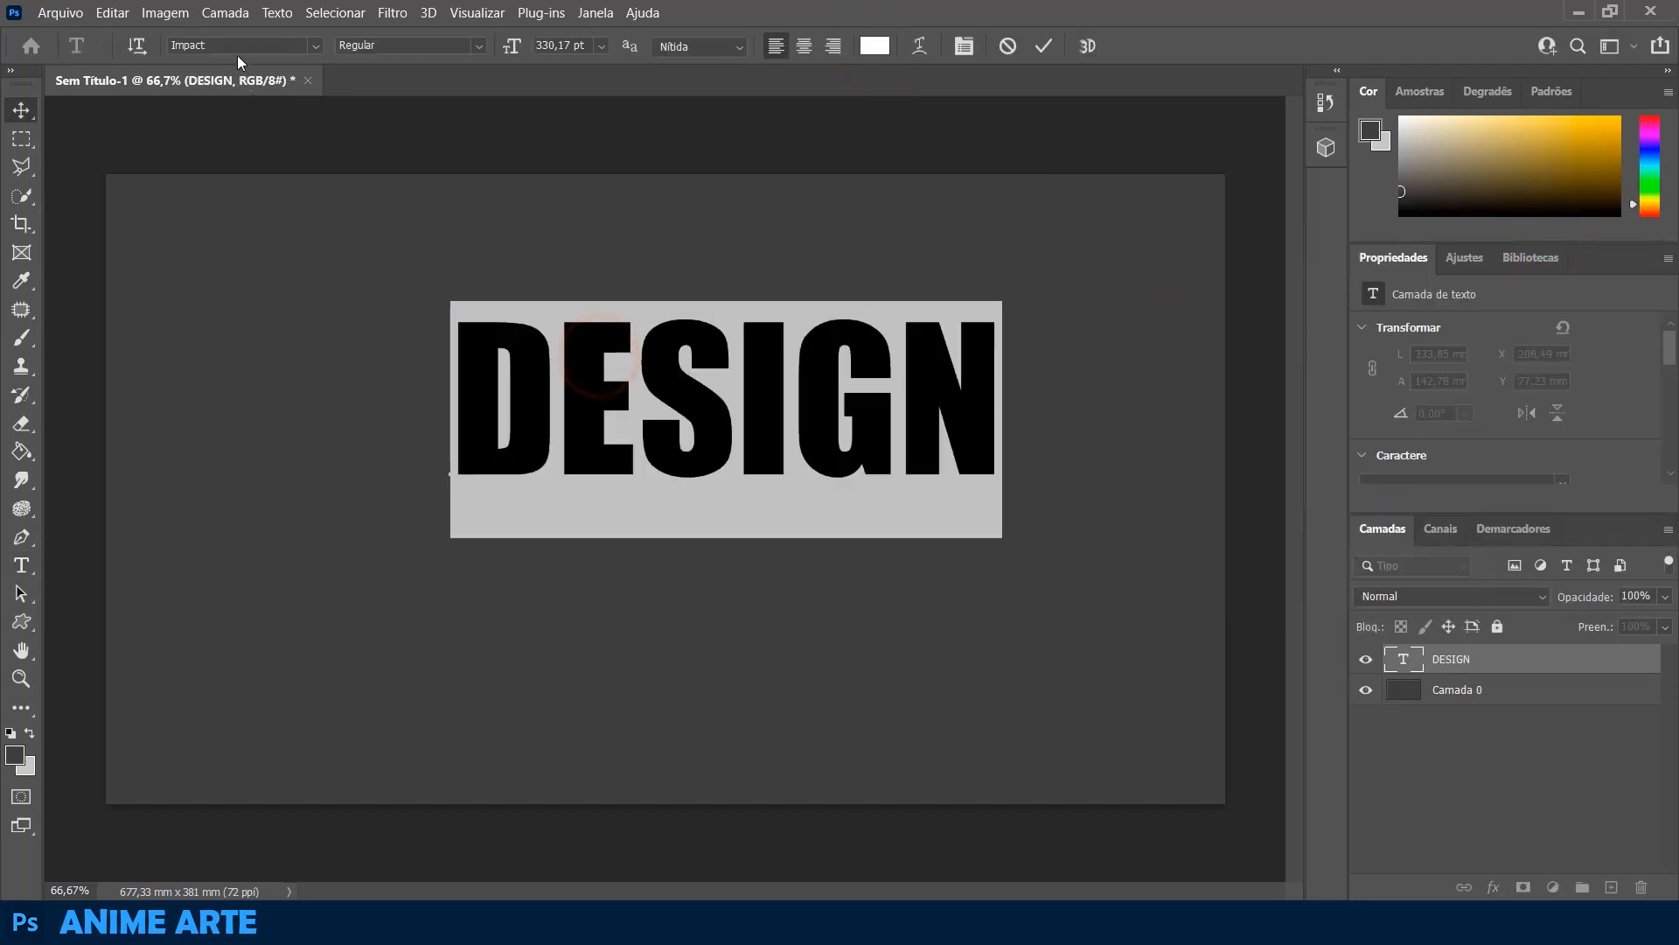
click(21, 110)
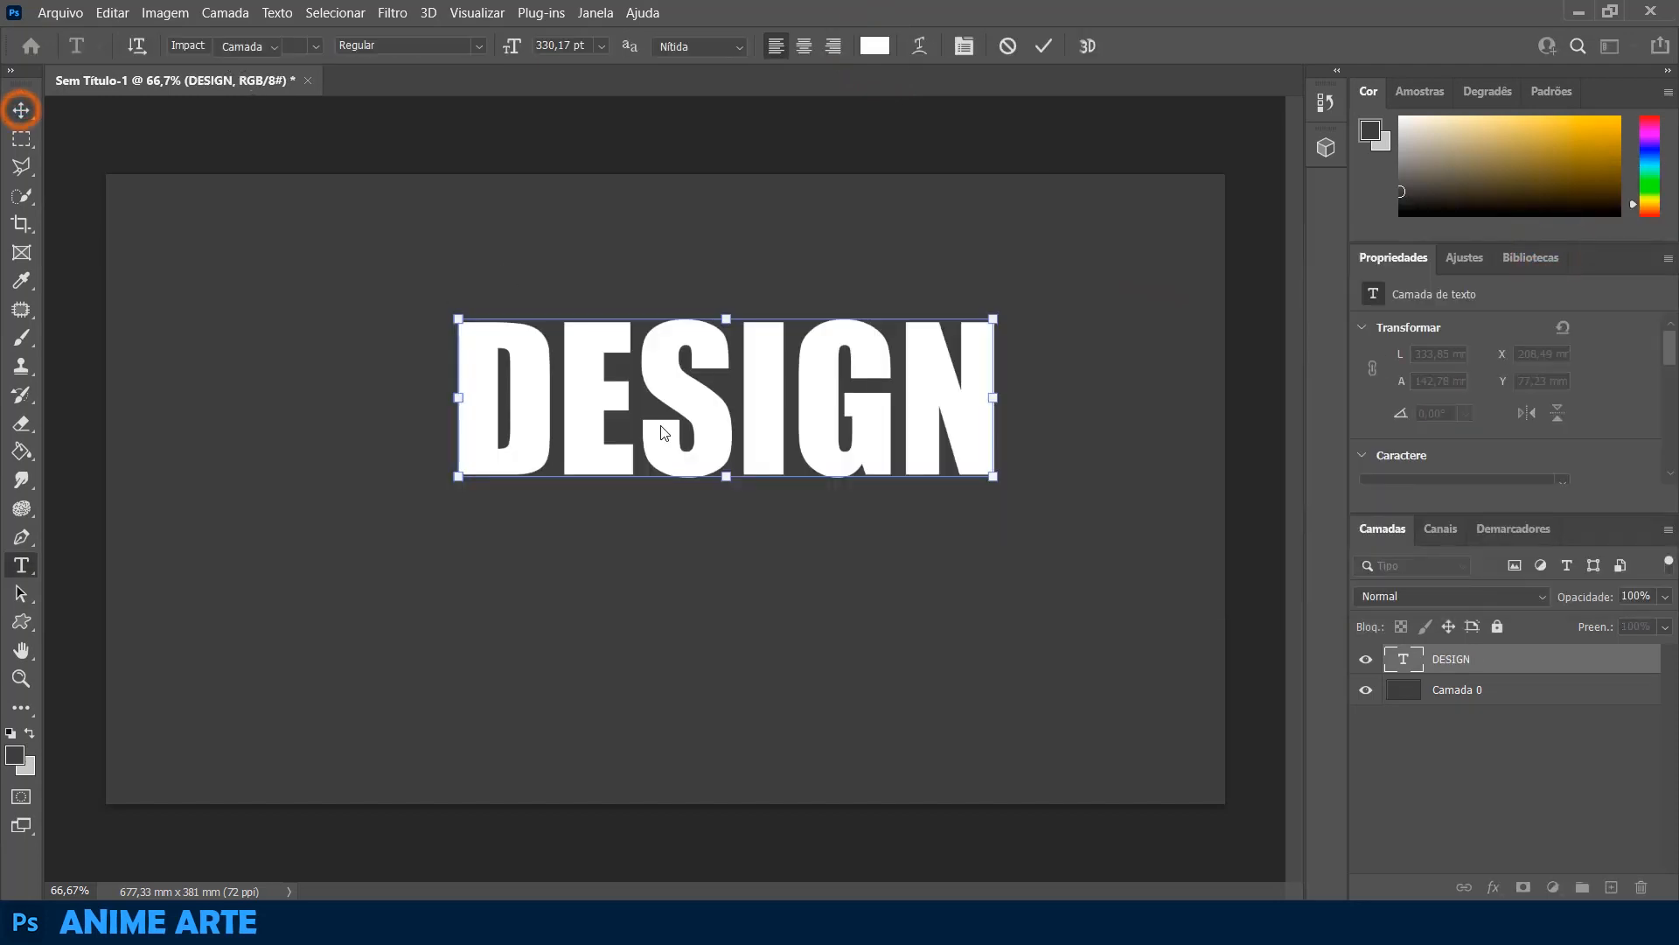
drag(697, 411, 634, 515)
click(680, 671)
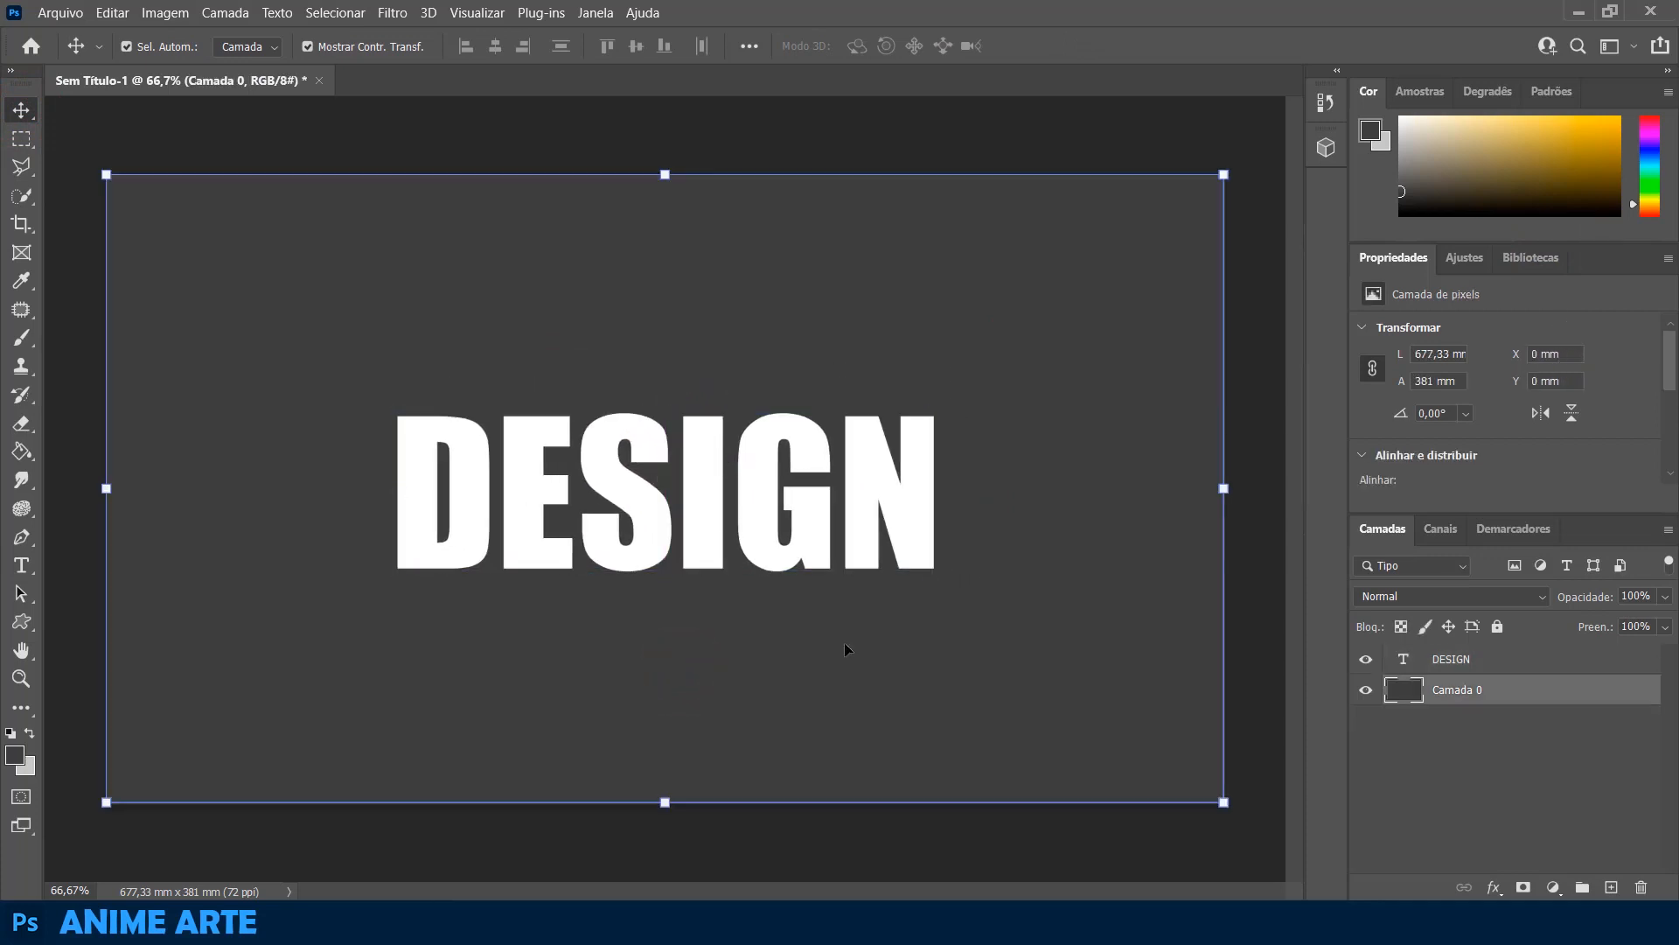
- Add a new layer above the DESIGN text and fill it with yellow #dbbd15
click(1565, 662)
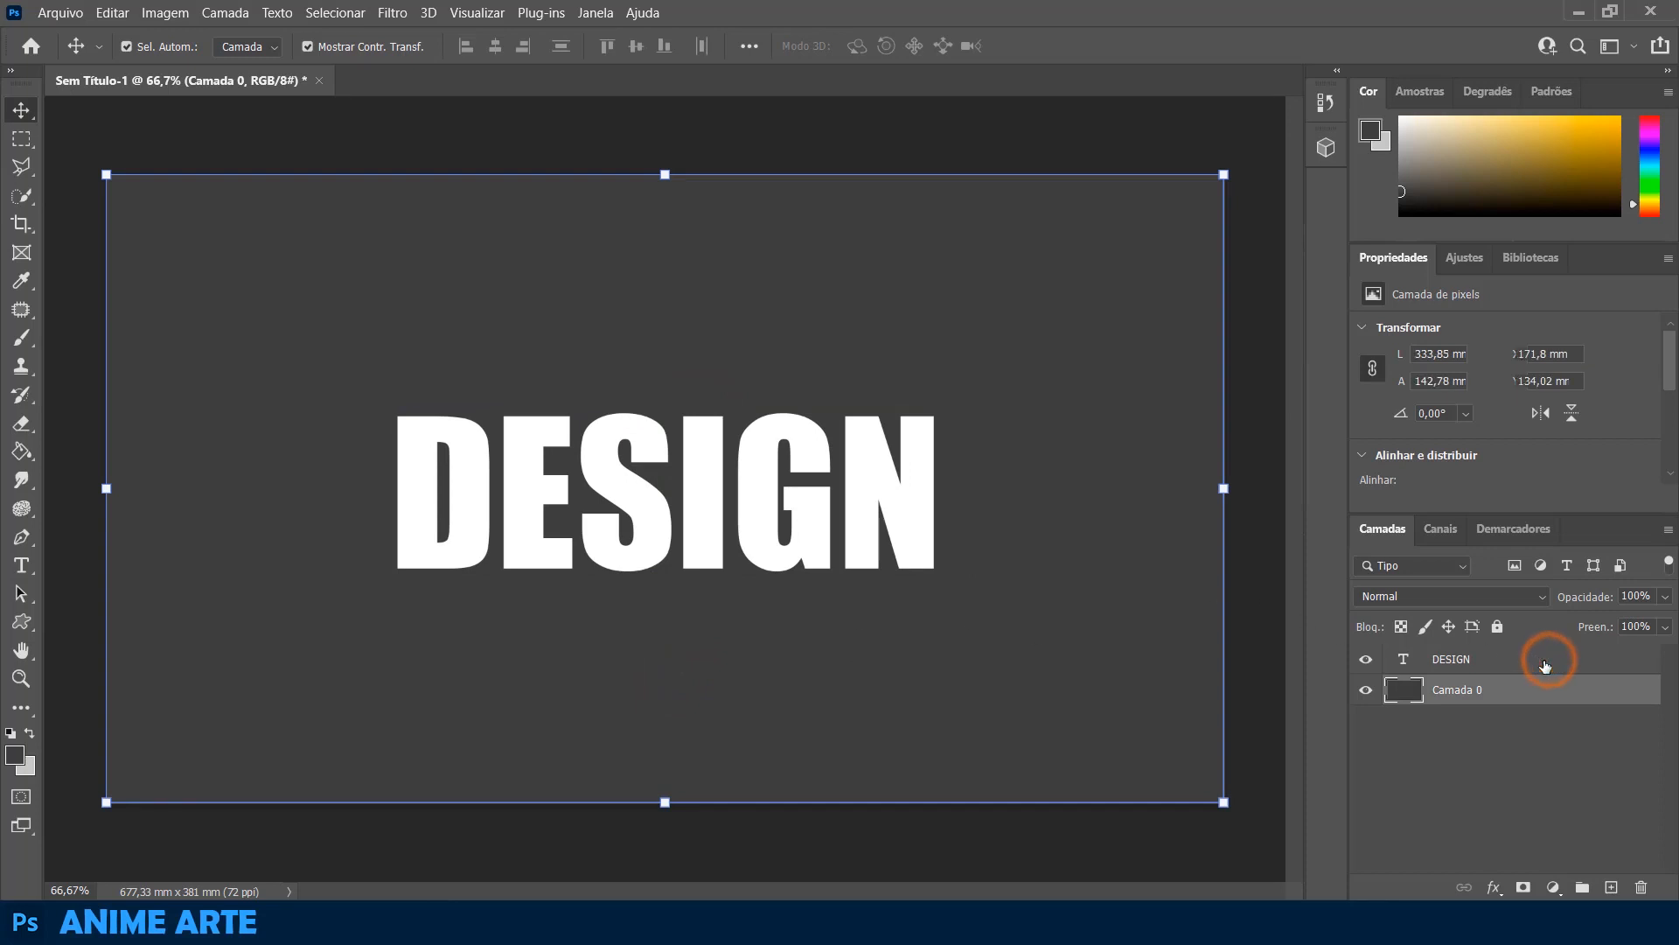
click(1616, 887)
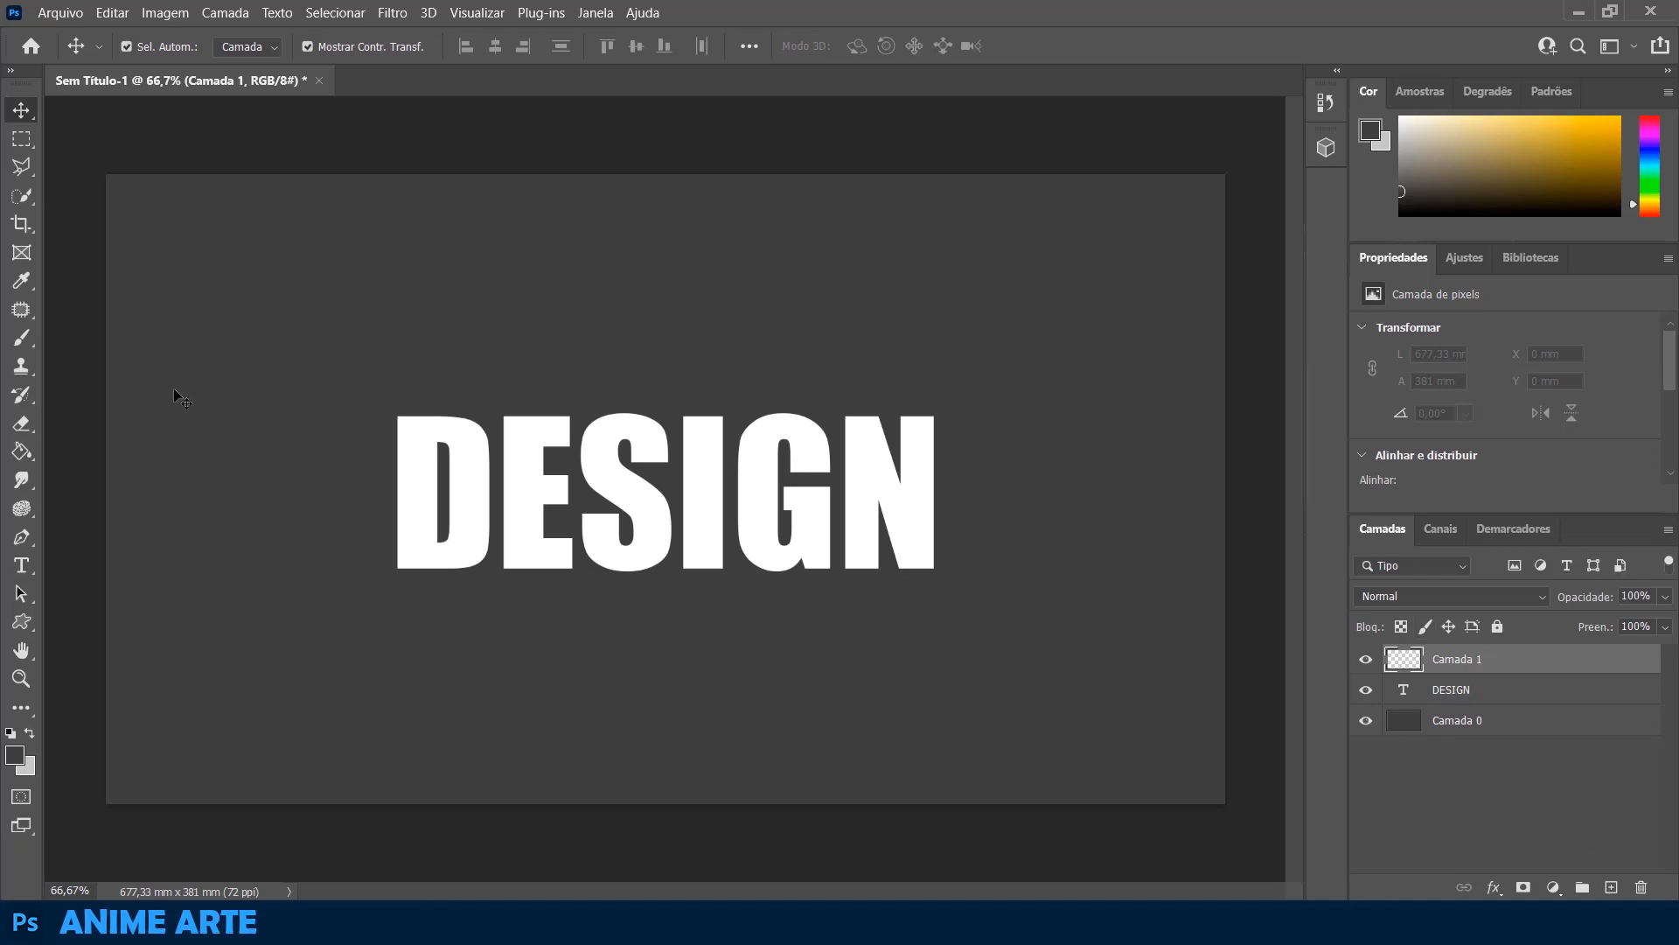
click(21, 451)
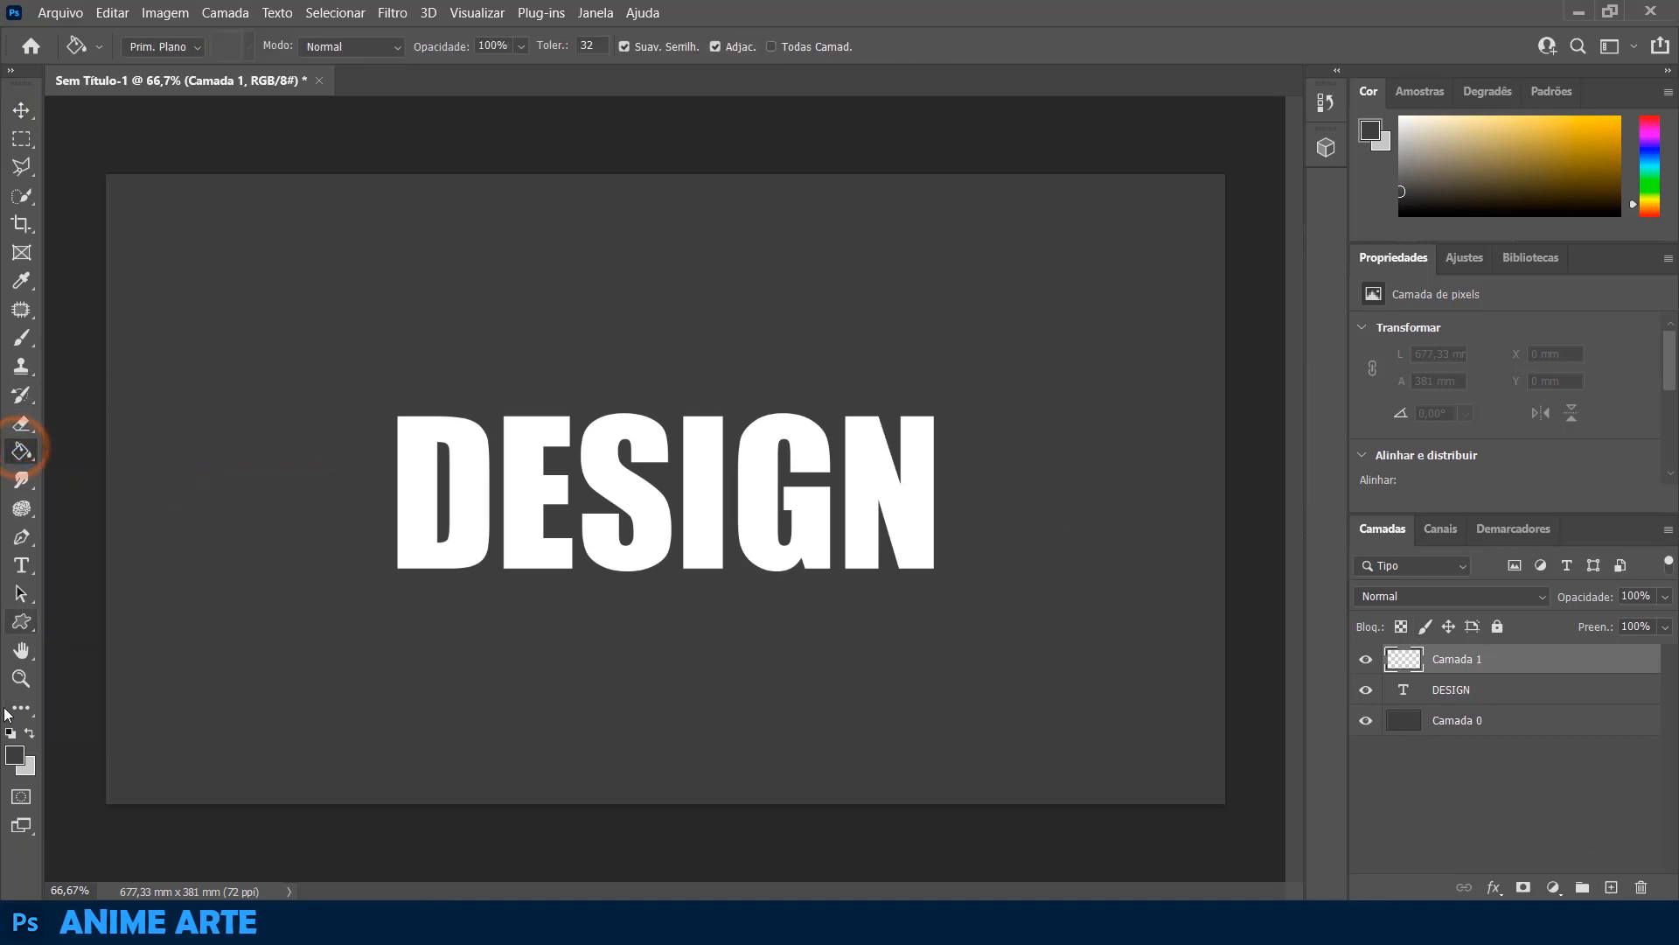
click(14, 755)
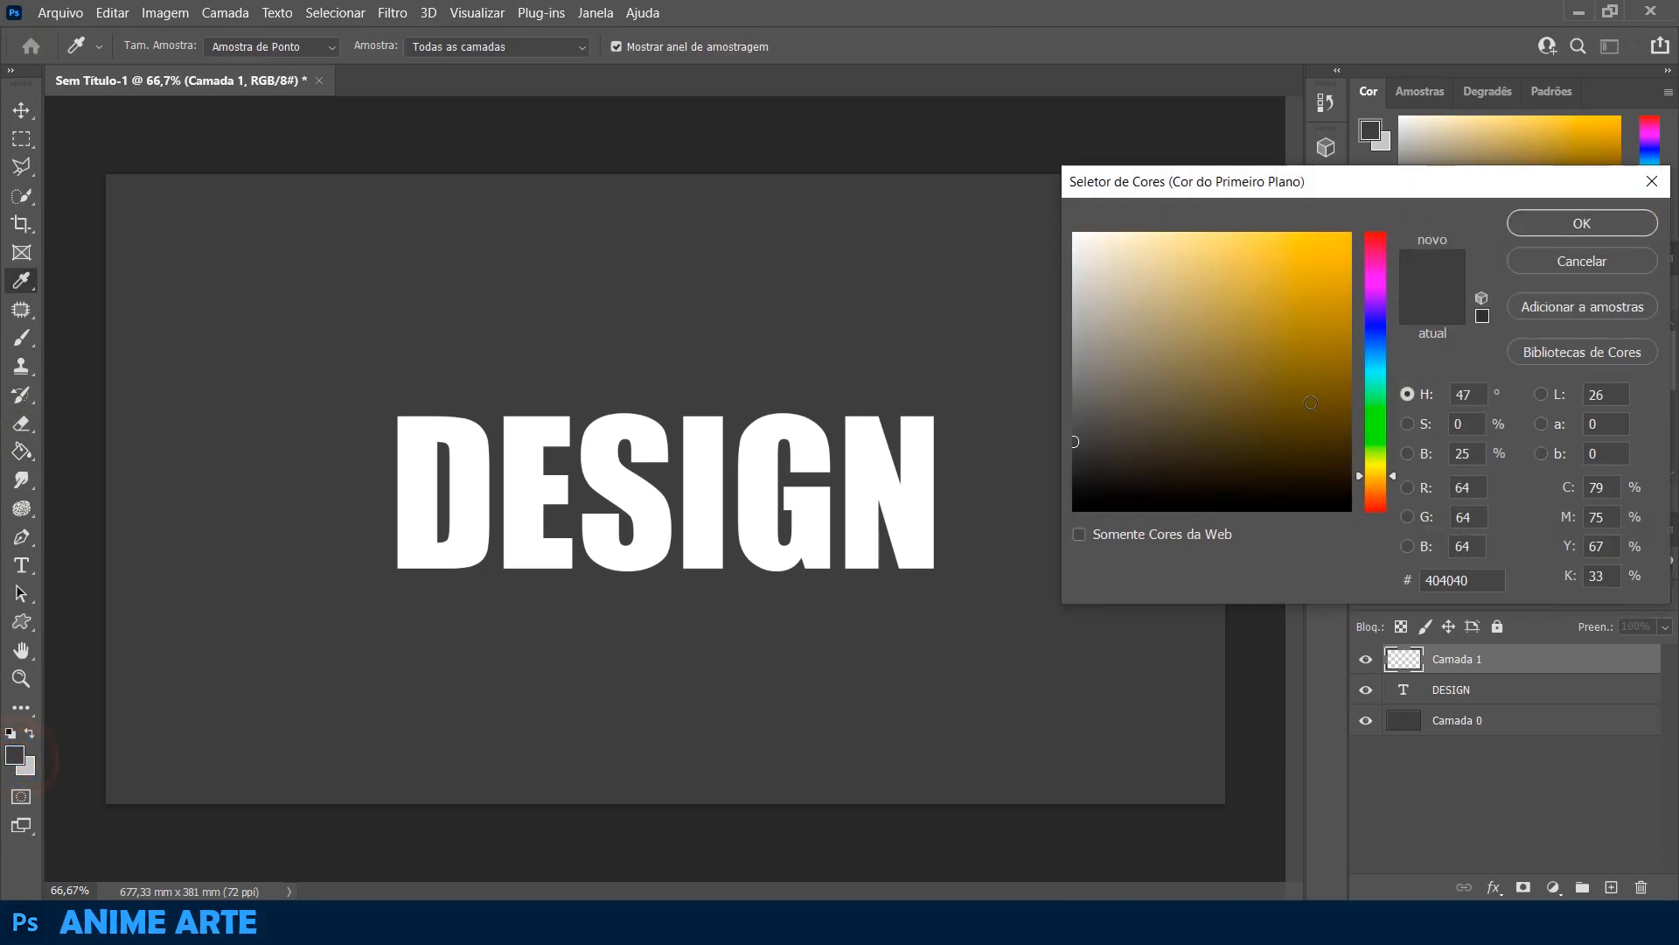
drag(1341, 335, 1318, 281)
click(1325, 272)
click(1379, 472)
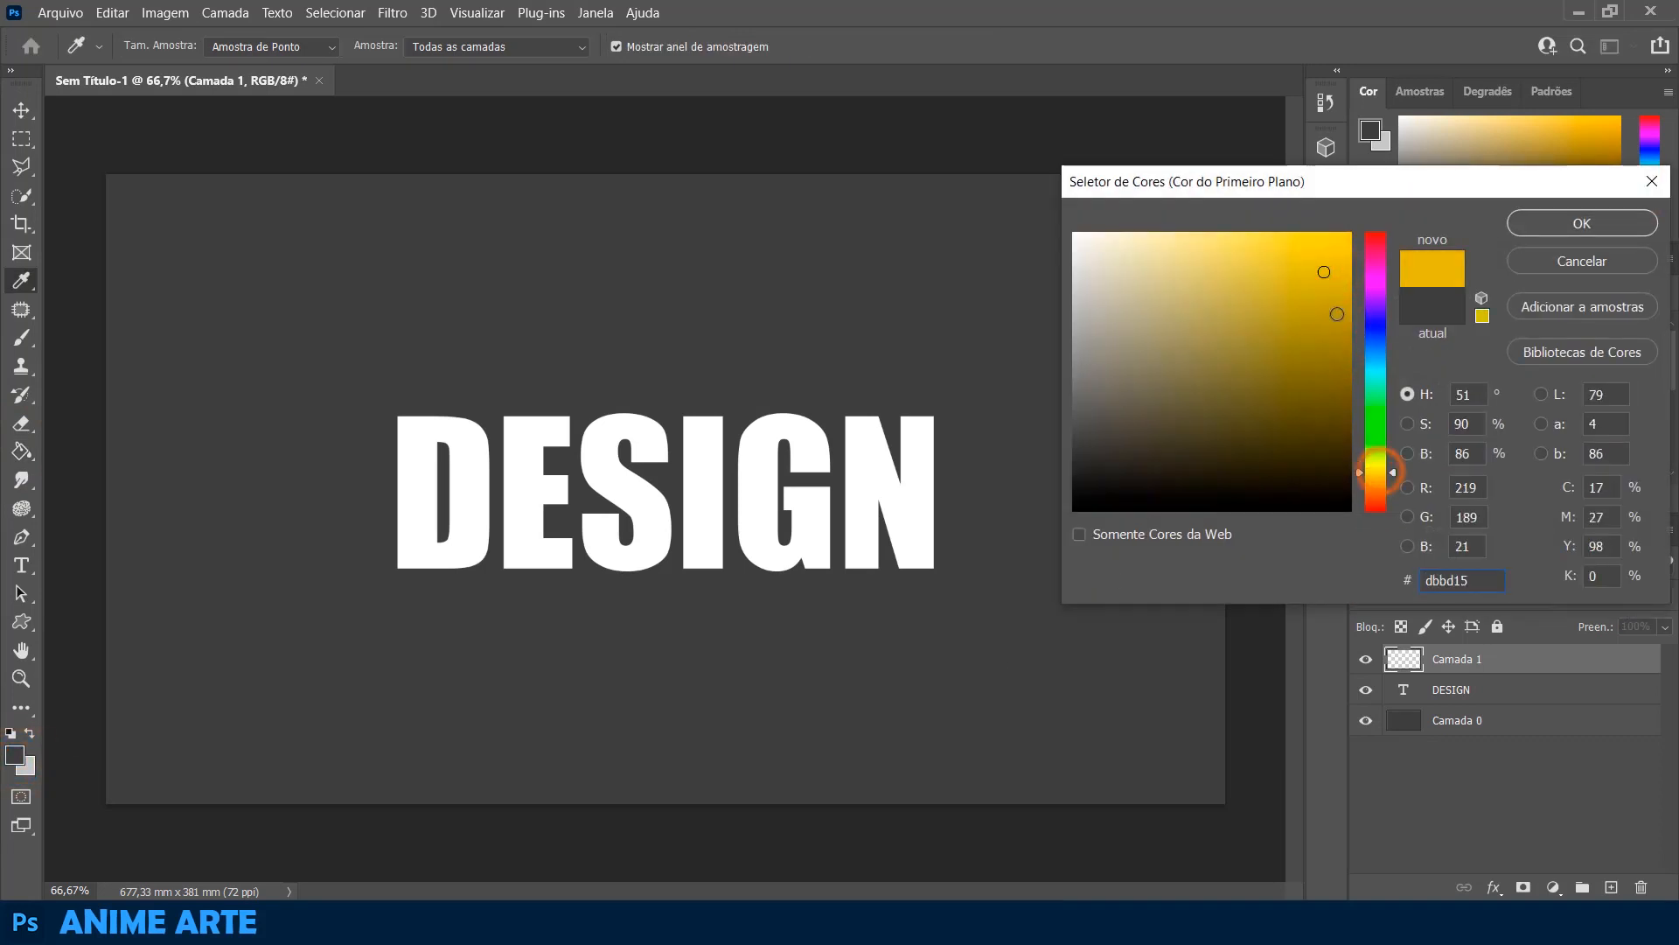
click(1539, 223)
key(g)
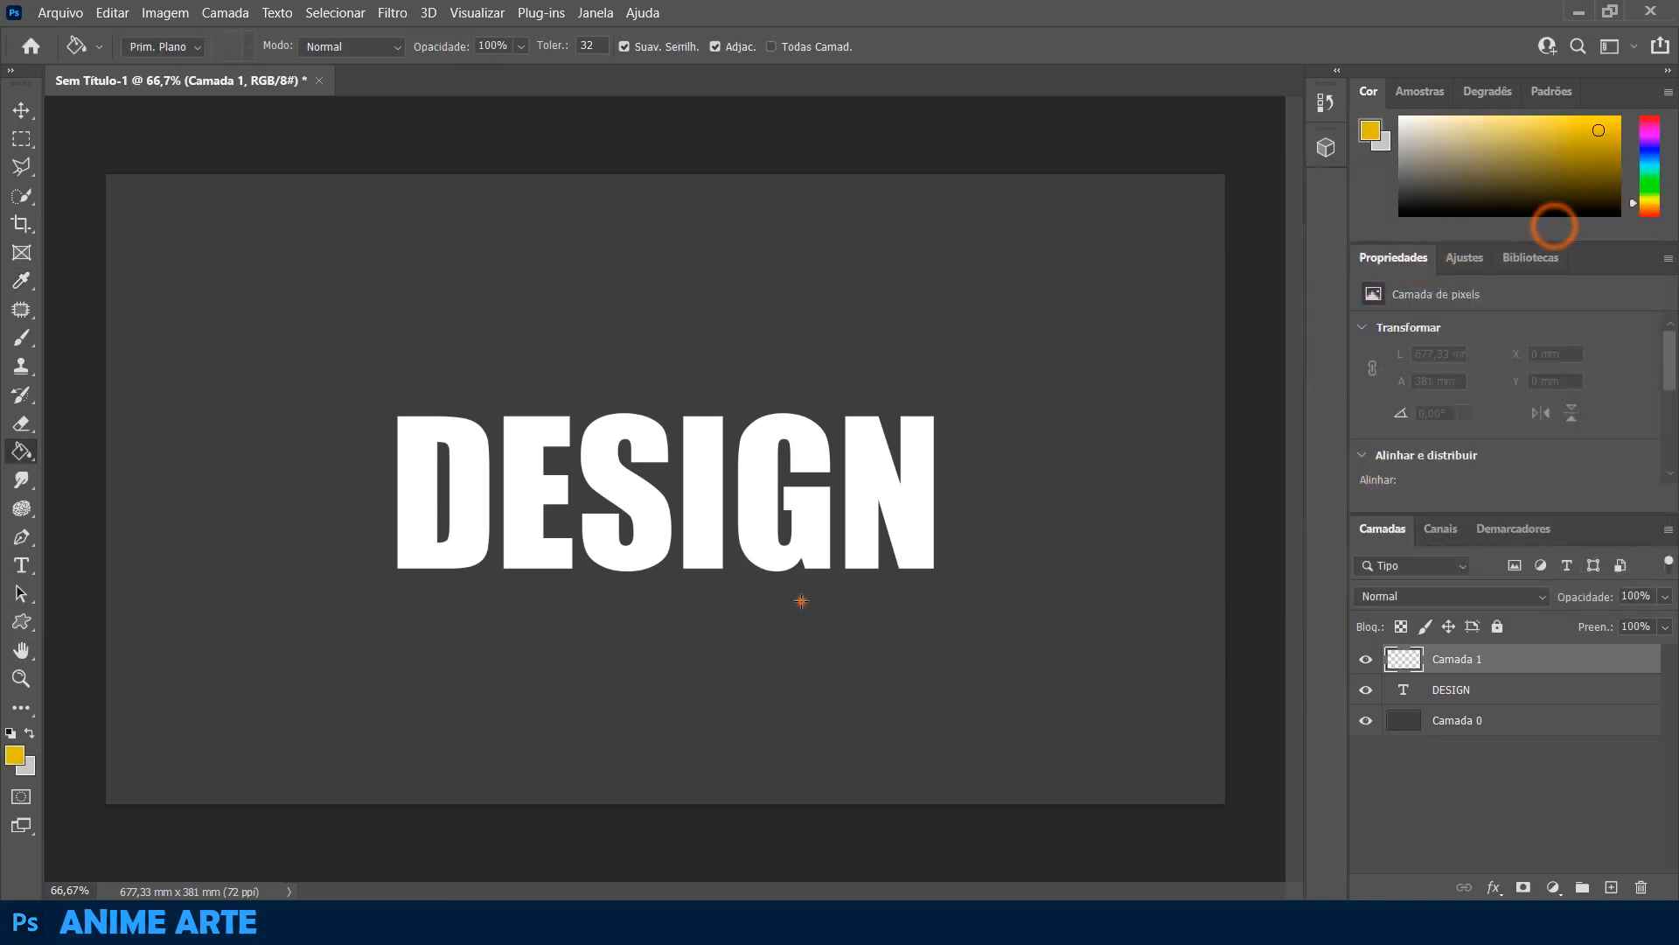
click(801, 601)
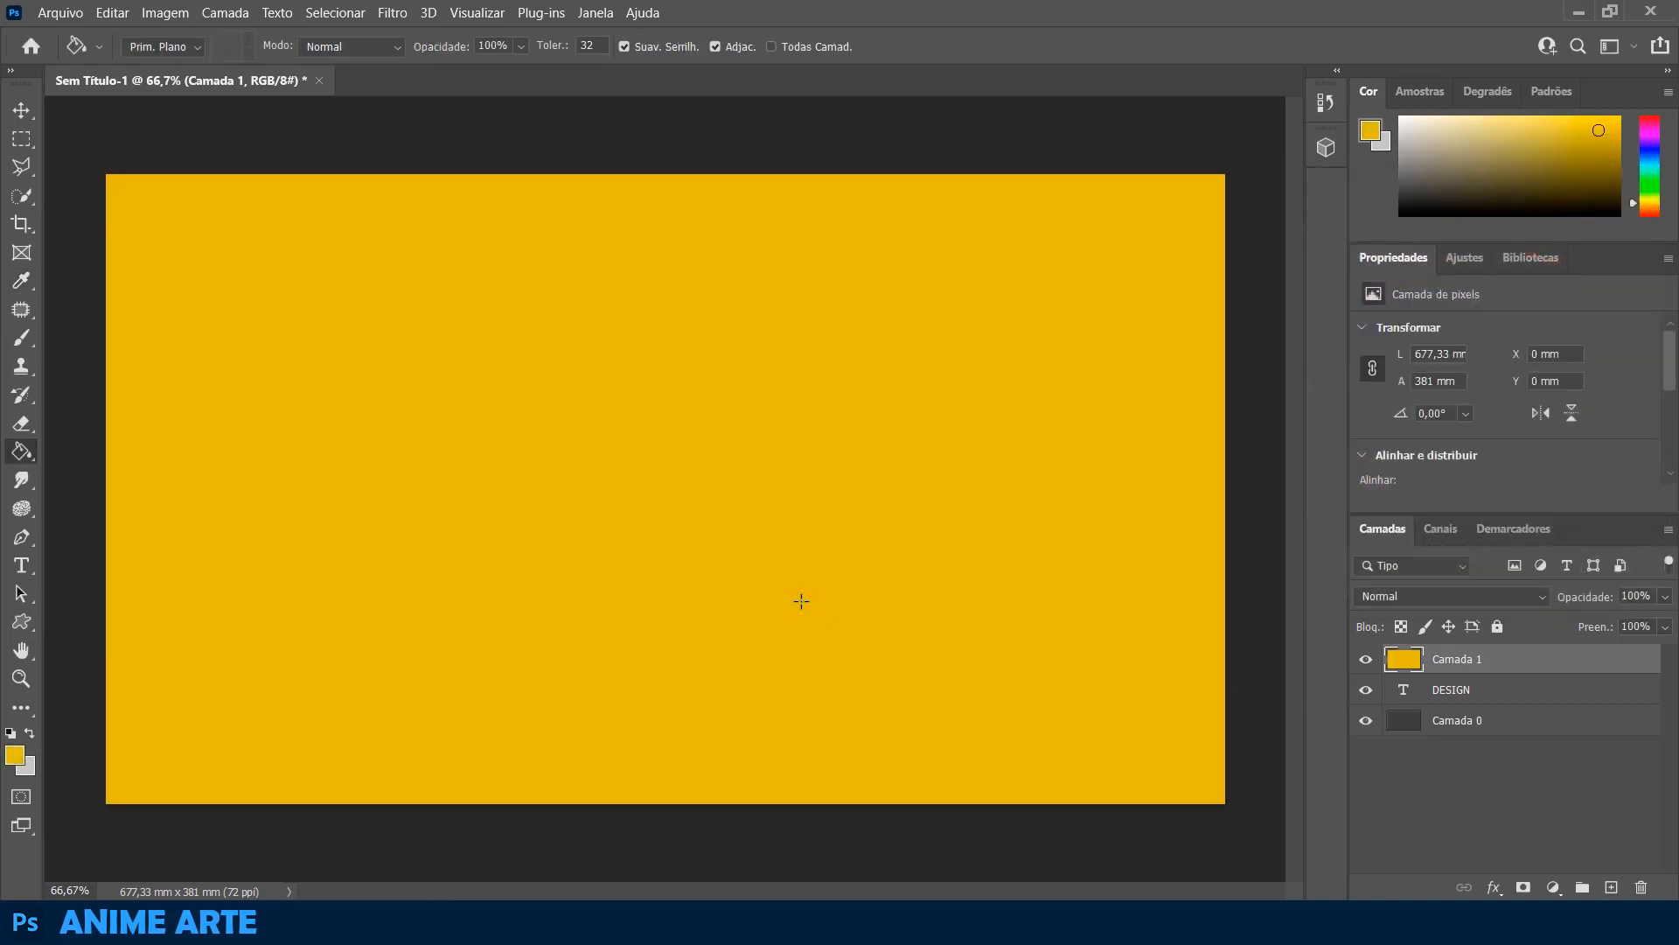
- Apply the Color Halftone filter to the yellow layer with a 9-pixel maximum radius and 45-degree screen angles on all four channels
click(392, 14)
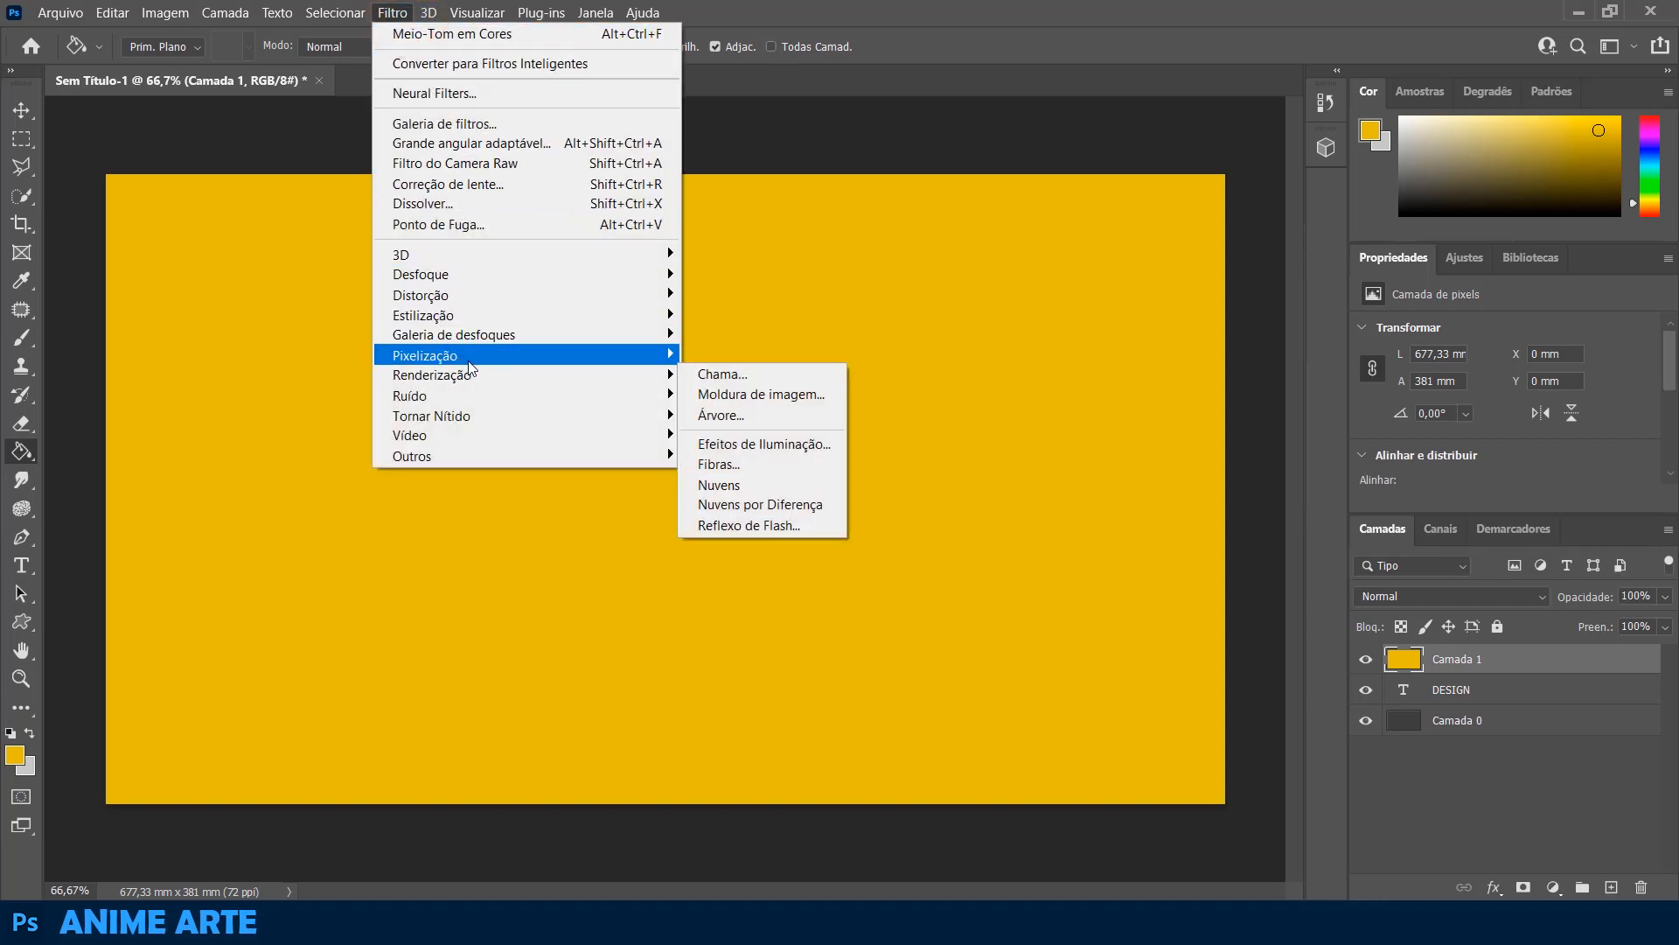
mouse_move(468, 359)
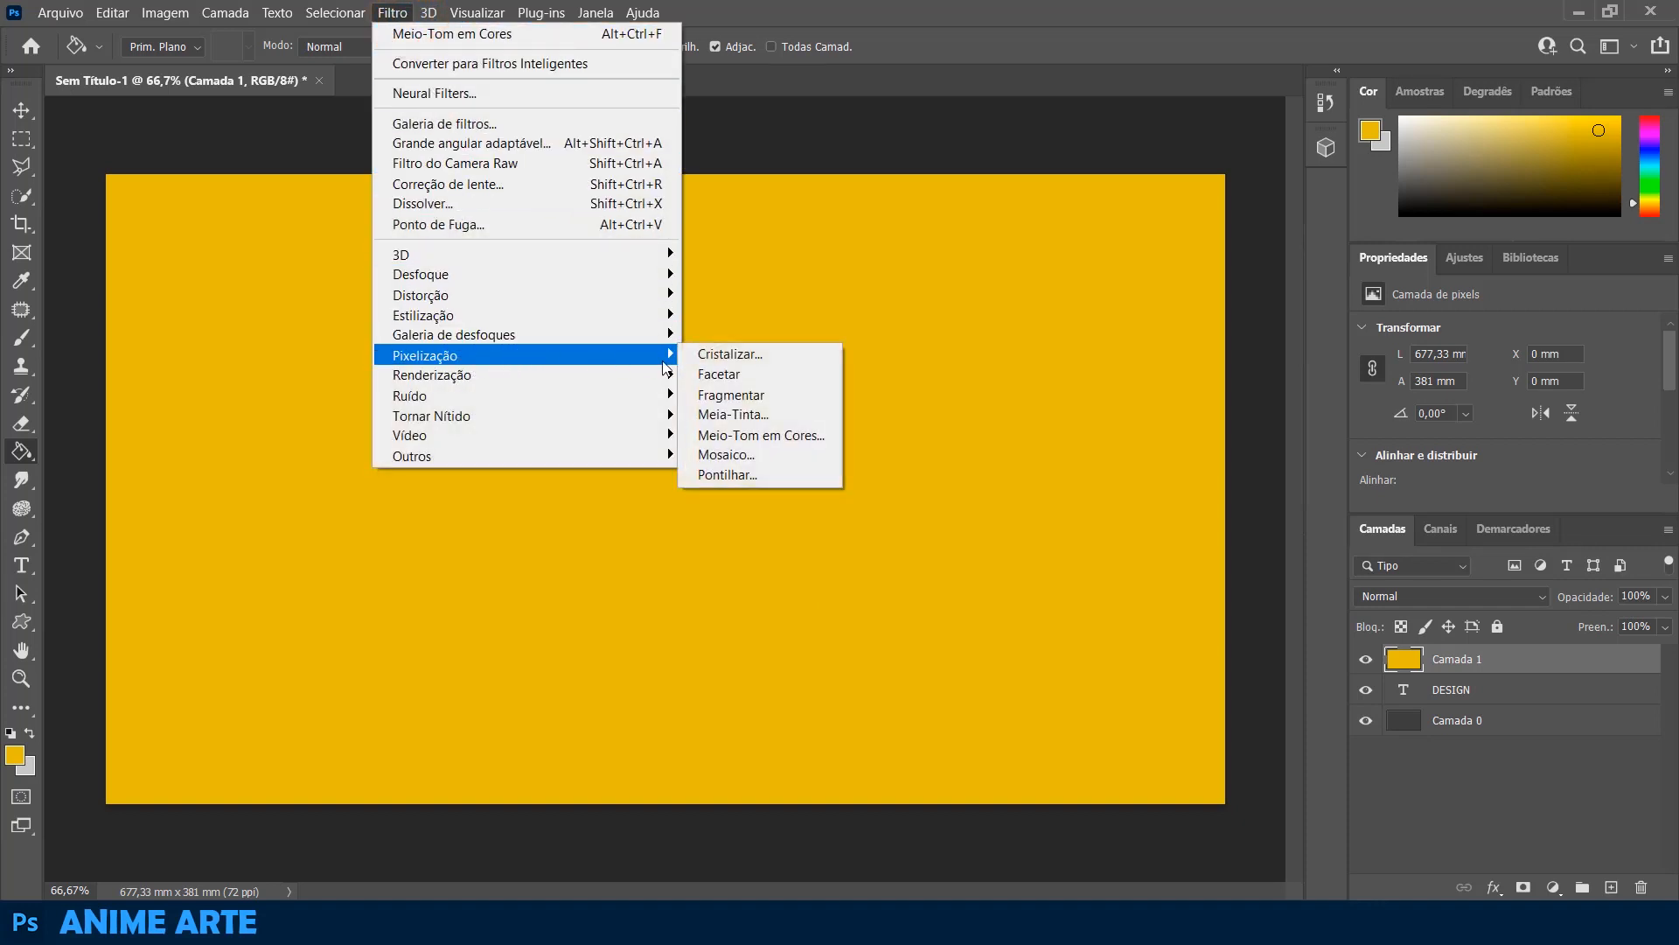
click(767, 446)
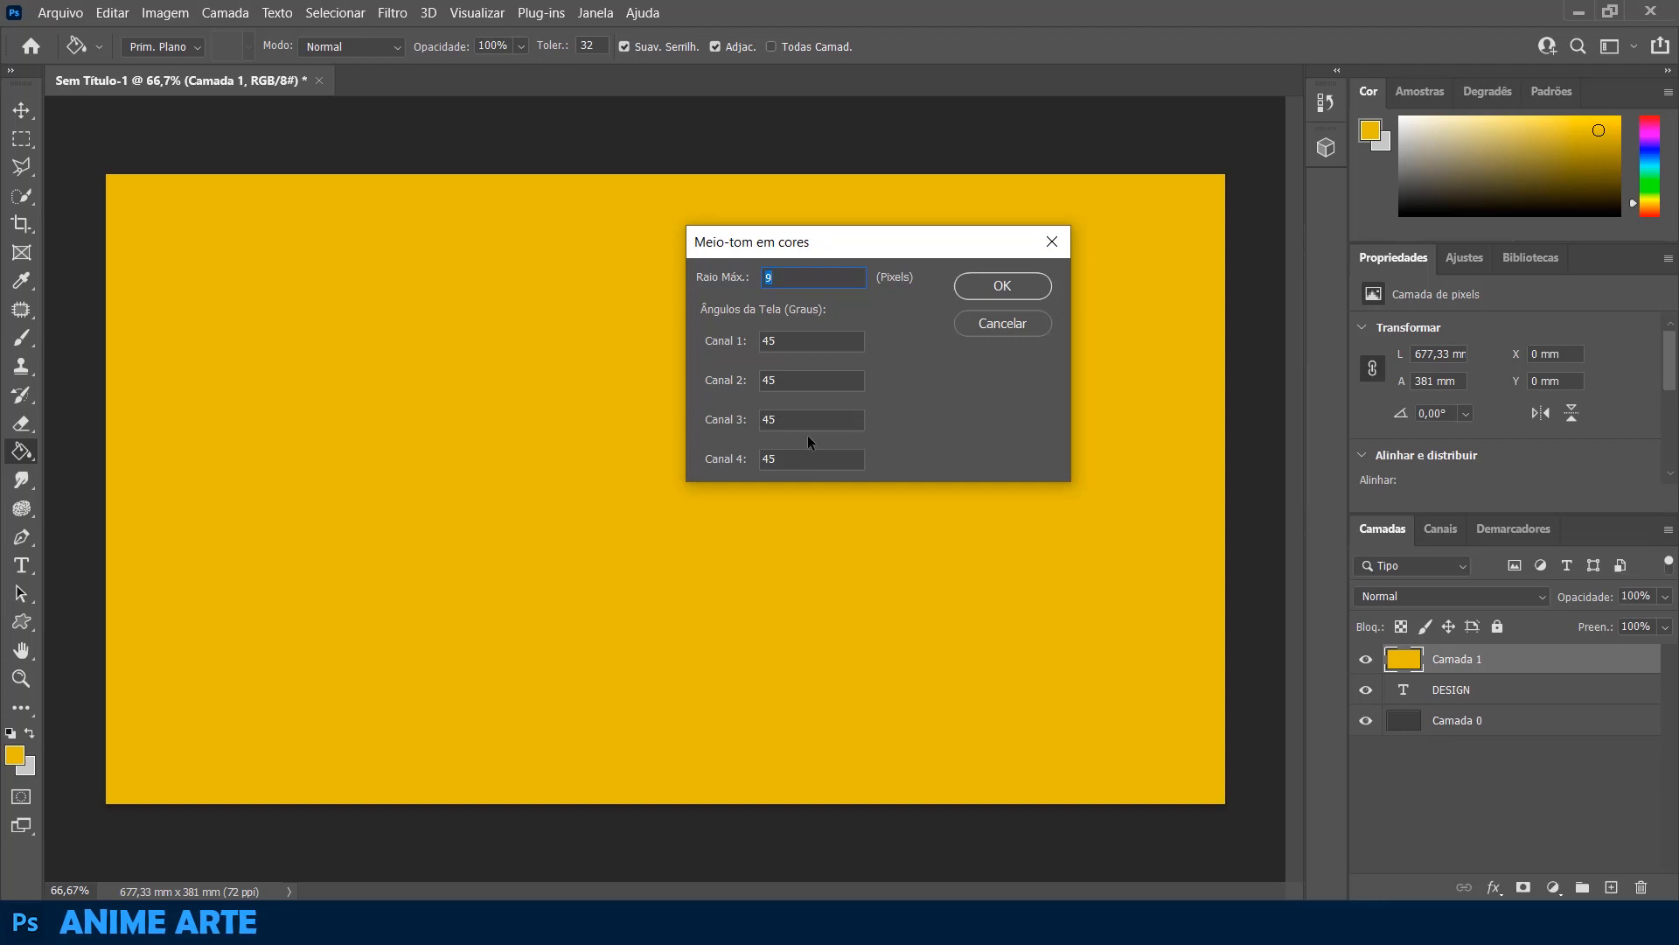
click(815, 278)
click(801, 380)
click(799, 423)
click(803, 467)
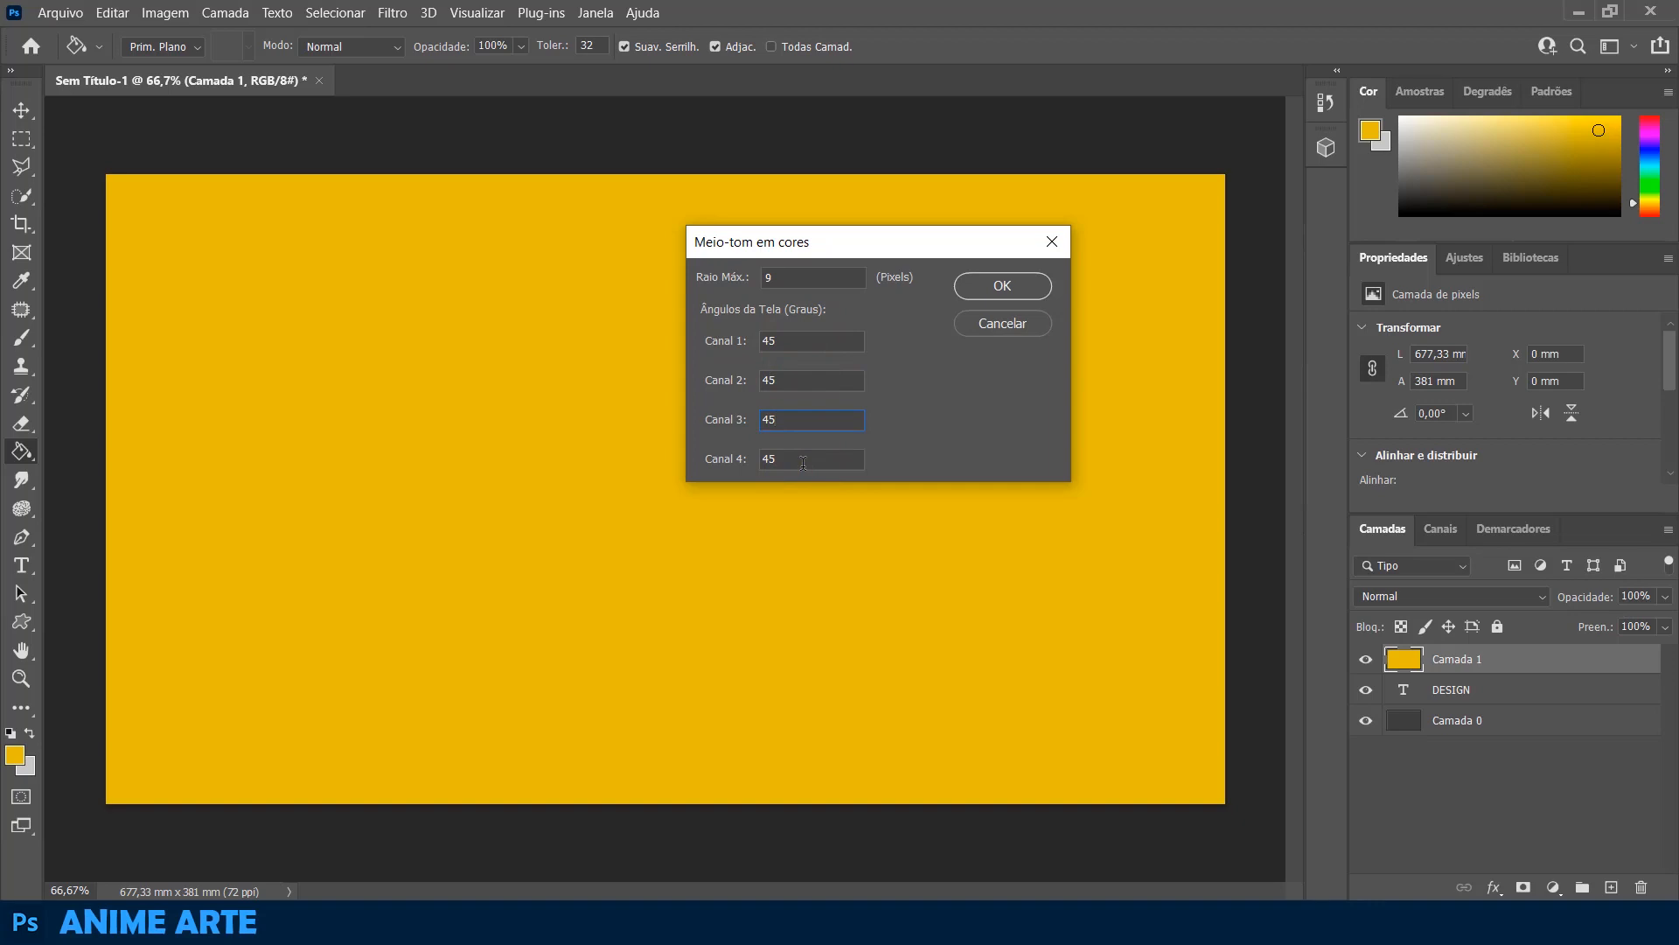
click(1002, 286)
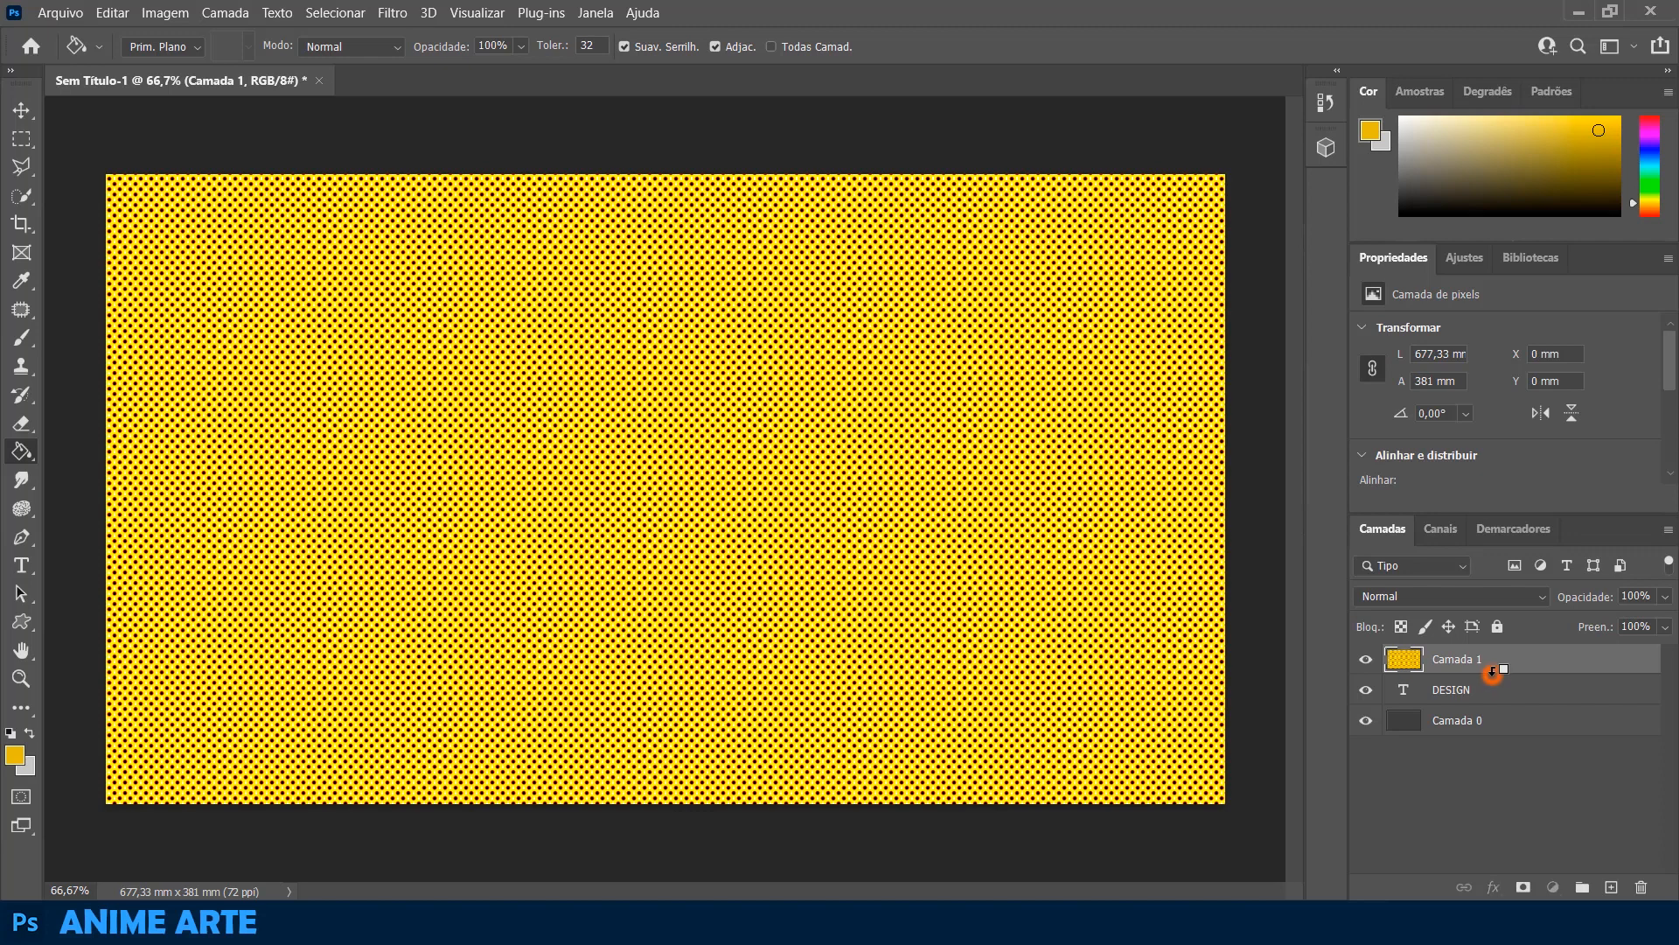
- Clip the halftone layer to the DESIGN text and add a layer mask to it
alt+click(1492, 672)
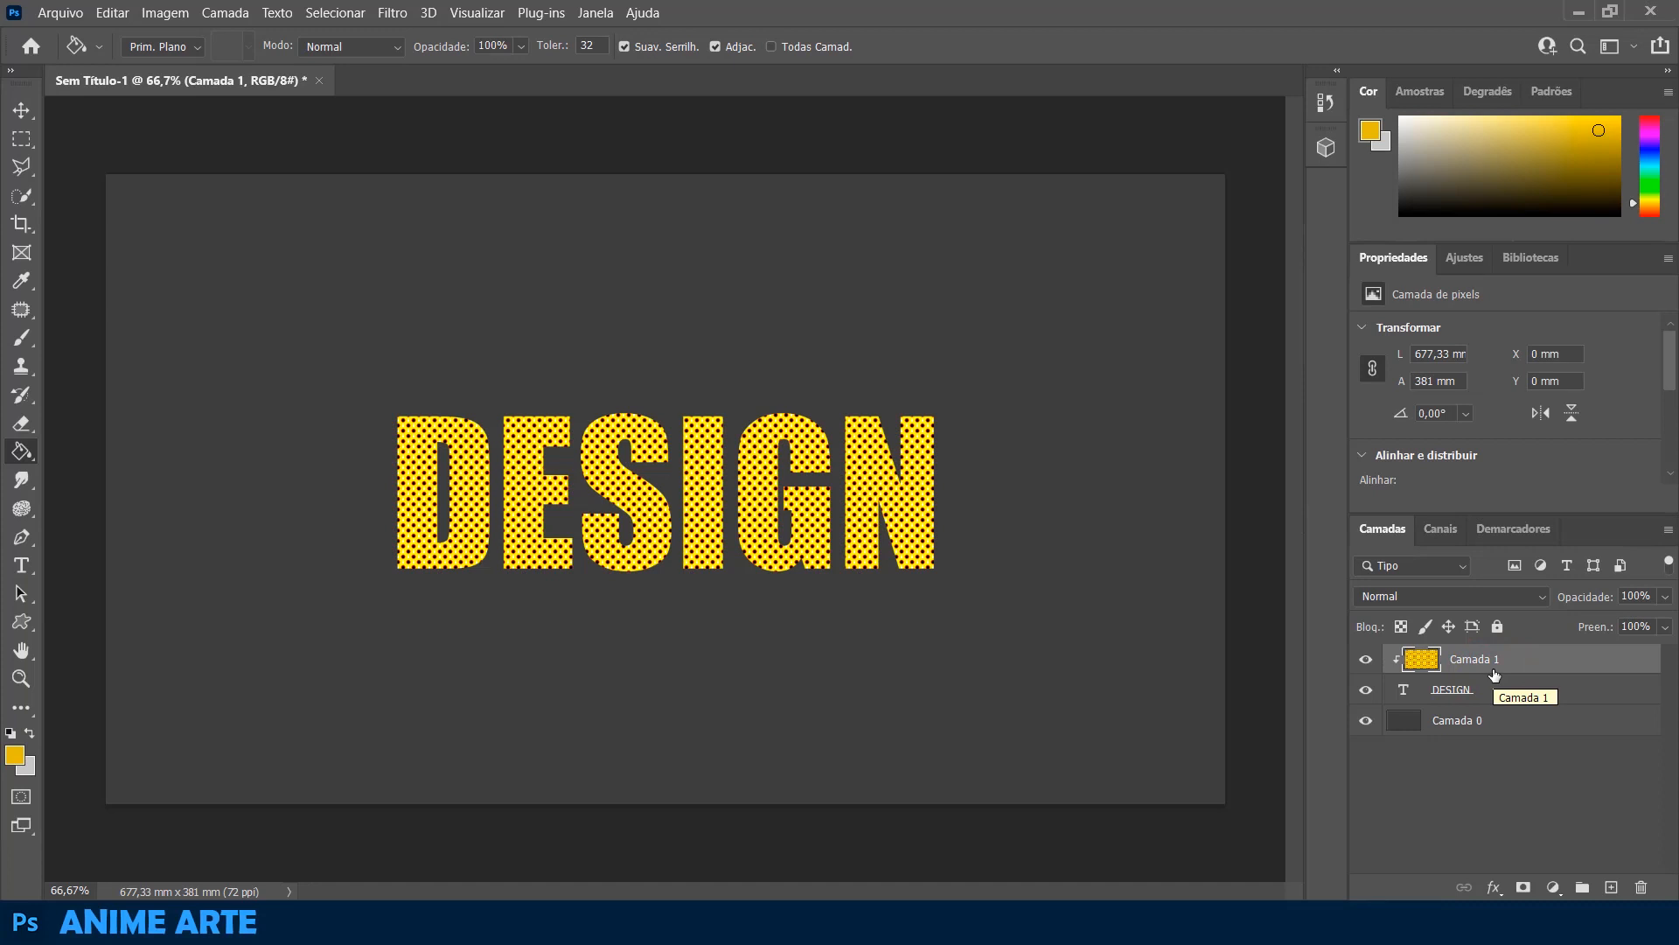
click(1523, 887)
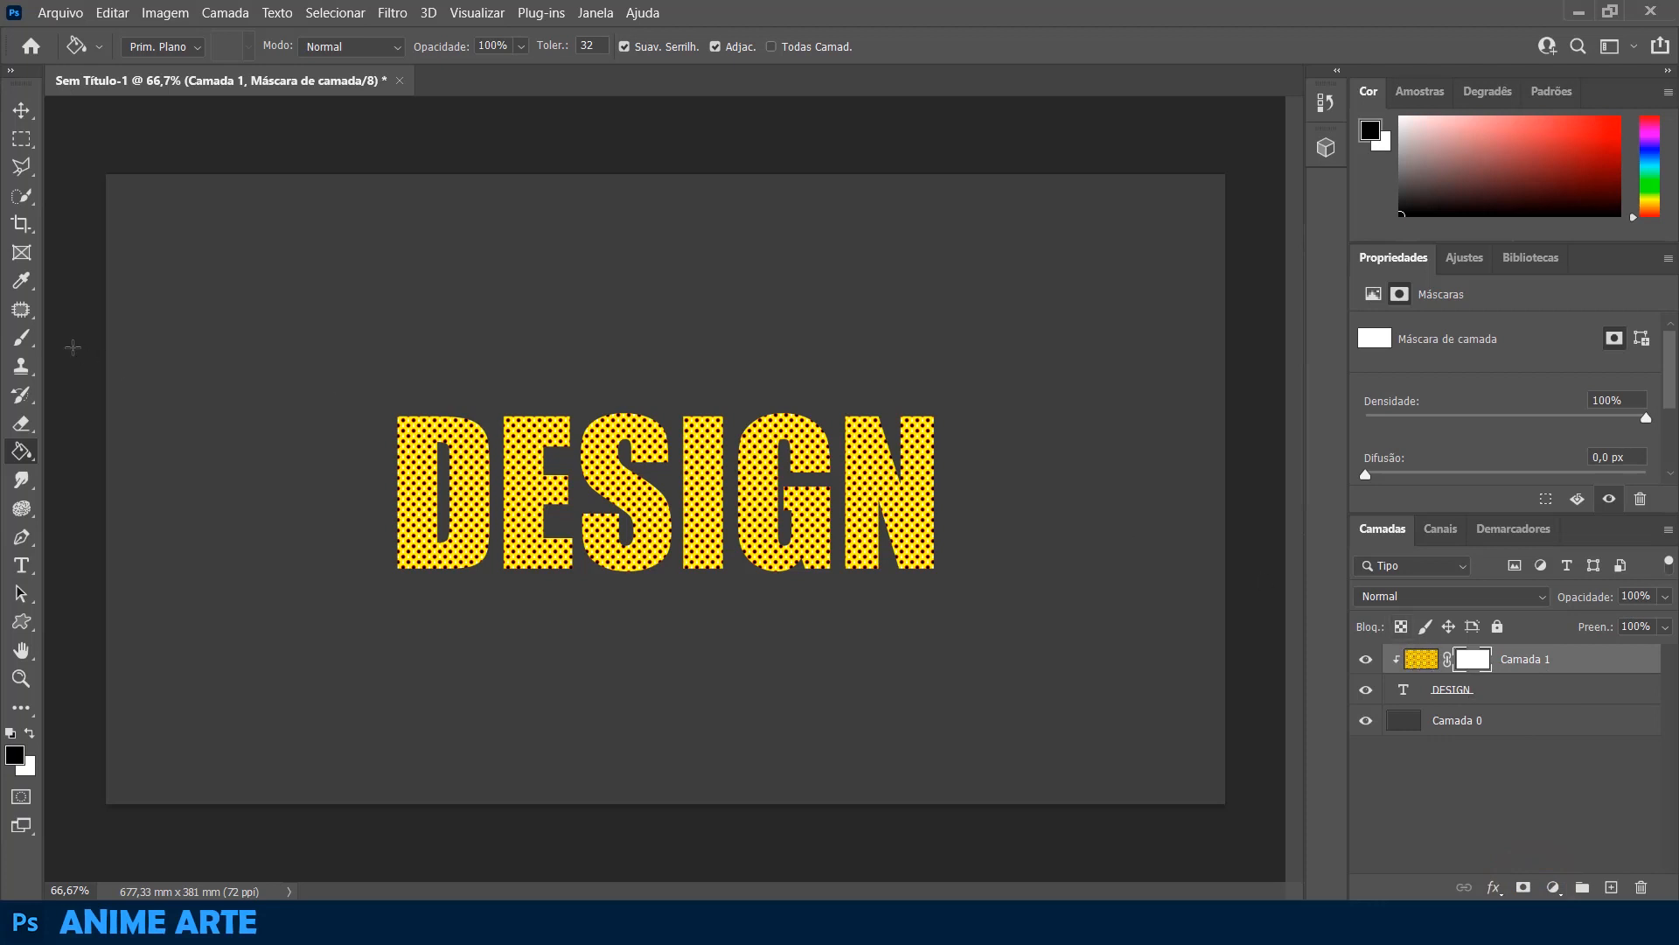
- Set up a soft round brush at 300 px with 0% hardness and try a black stroke on the layer mask
click(22, 338)
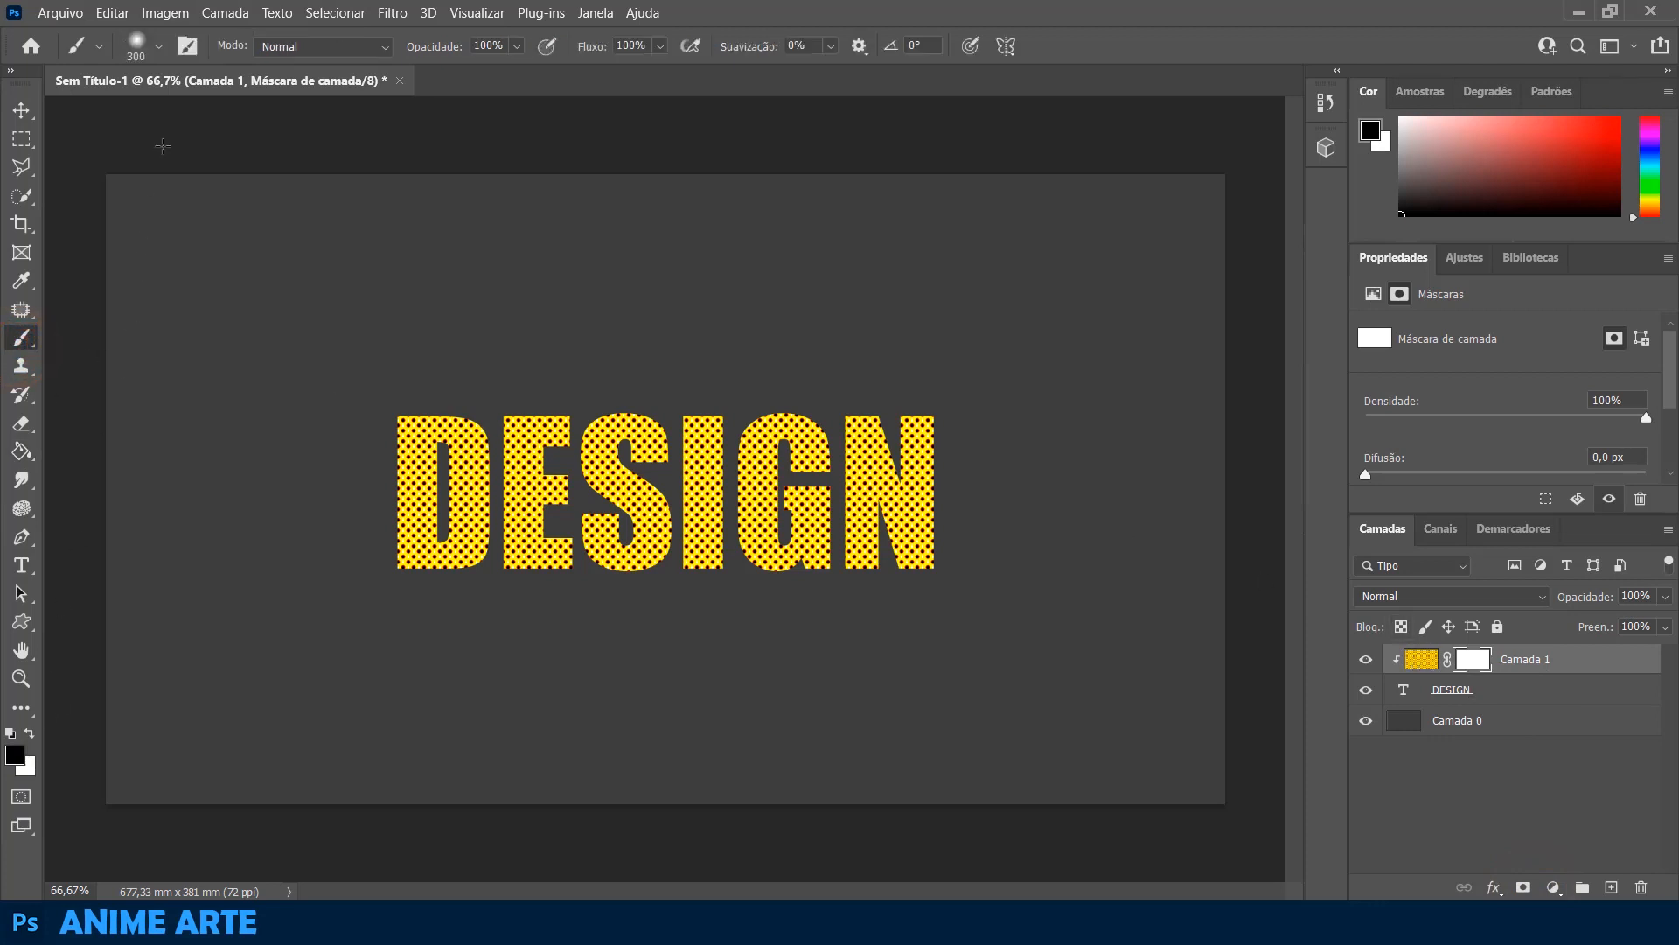
click(158, 48)
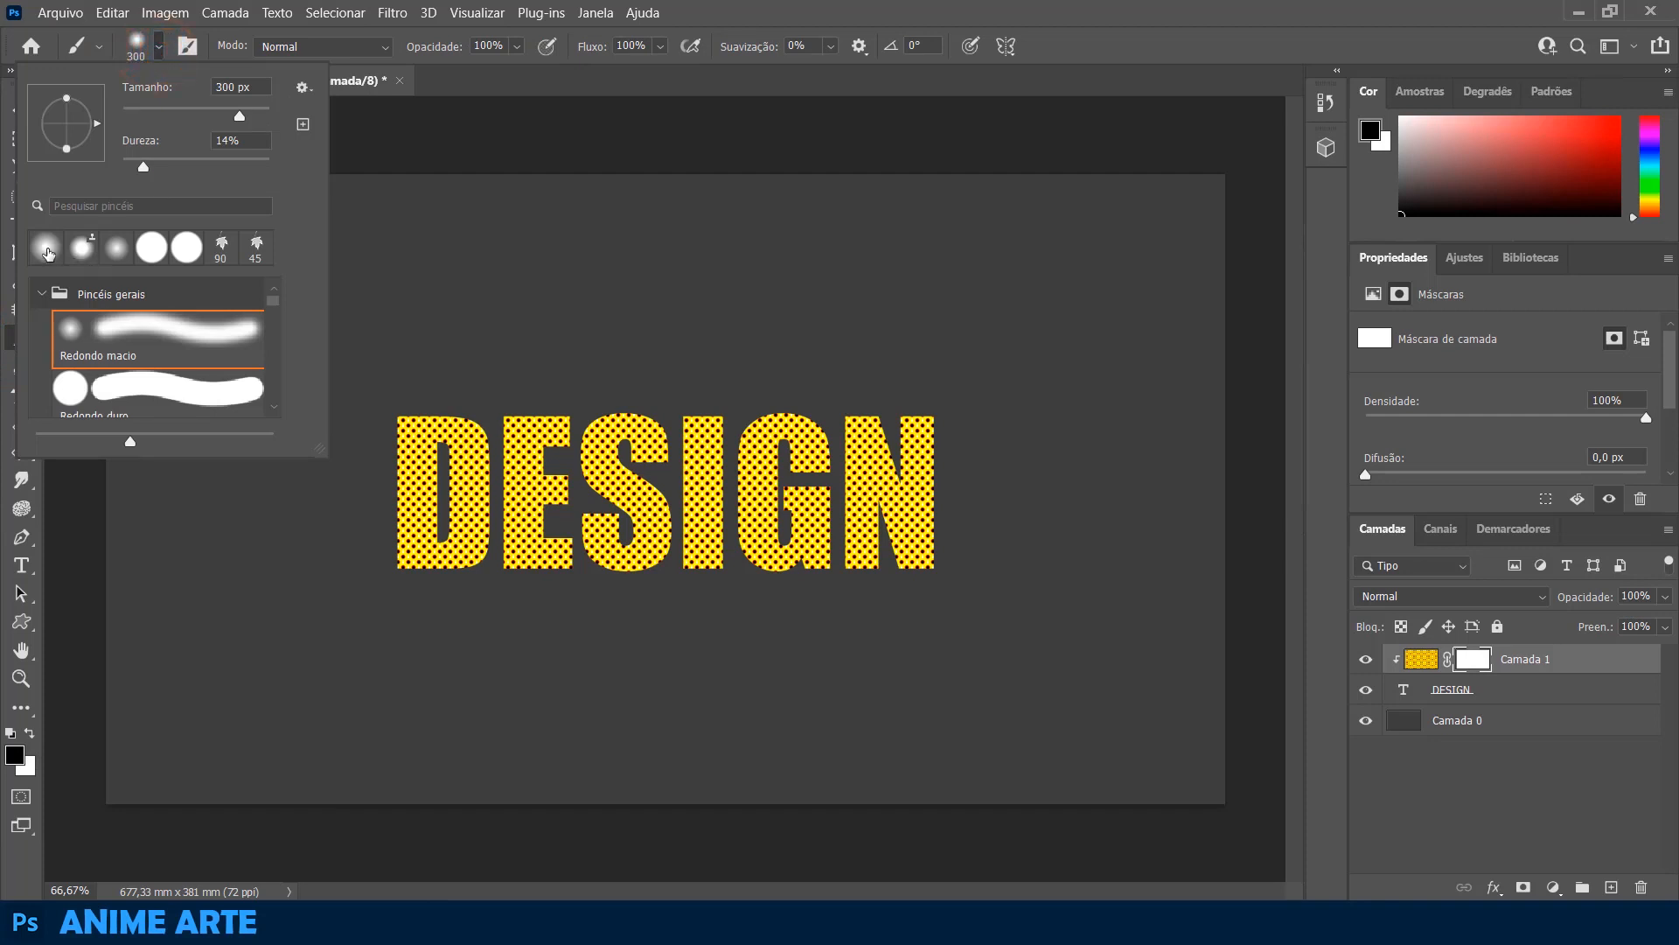
click(118, 331)
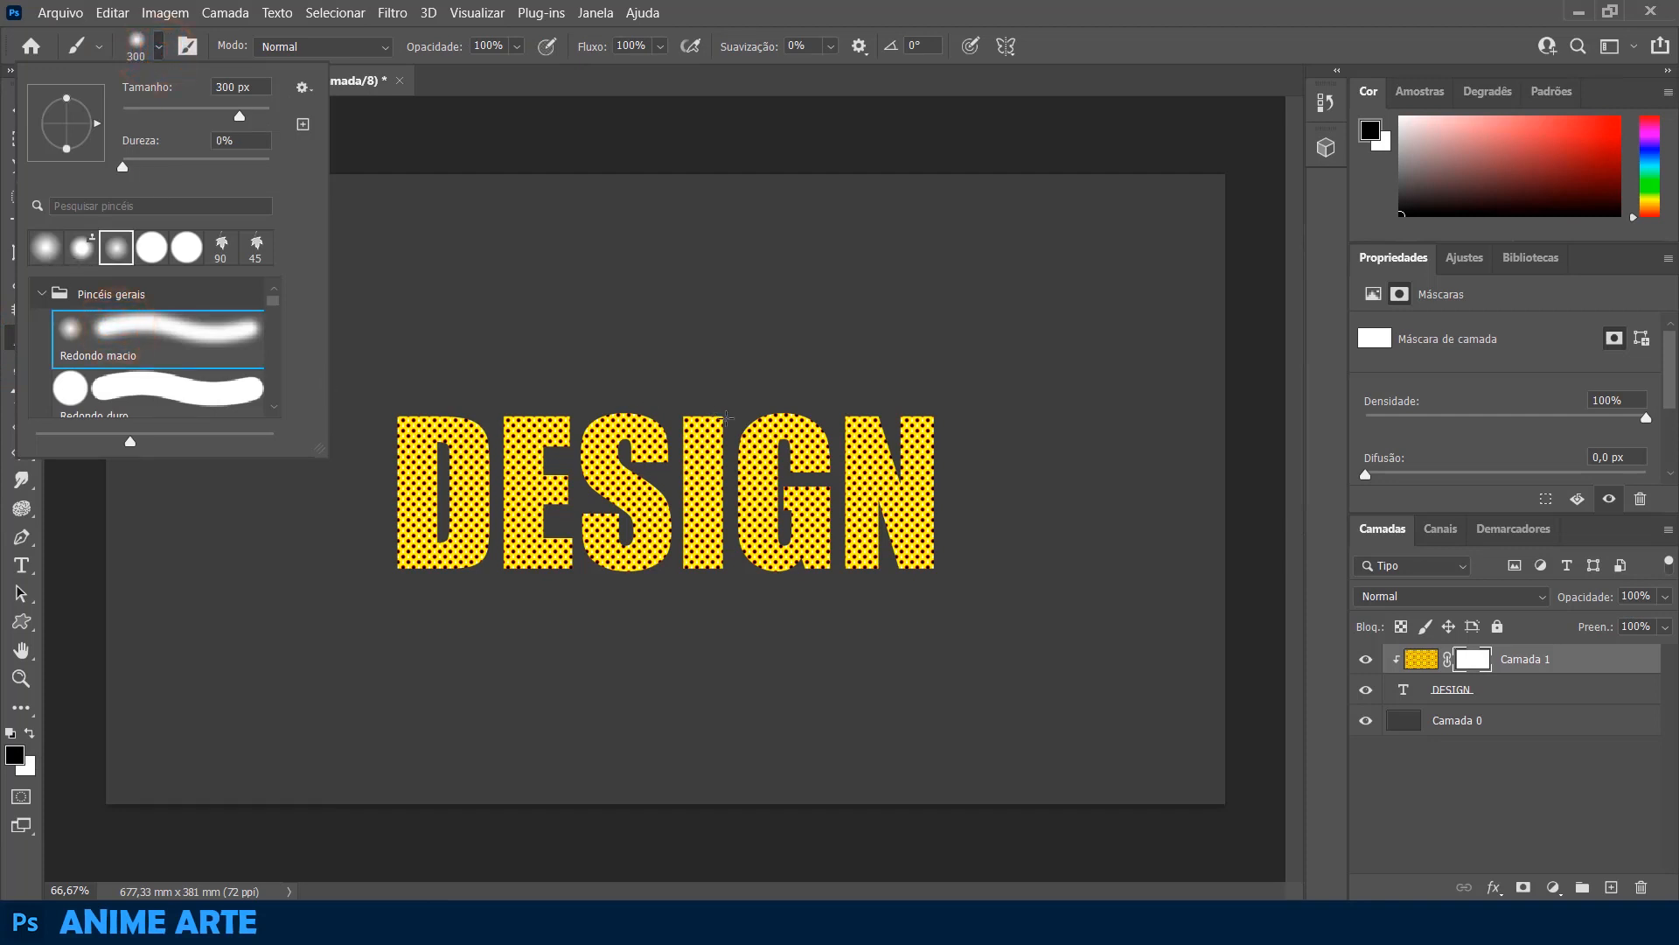
key(Caps_Lock)
mouse_move(667, 427)
mouse_down()
mouse_move(985, 406)
mouse_move(954, 422)
mouse_move(948, 405)
mouse_move(875, 516)
mouse_up()
key(ctrl+z)
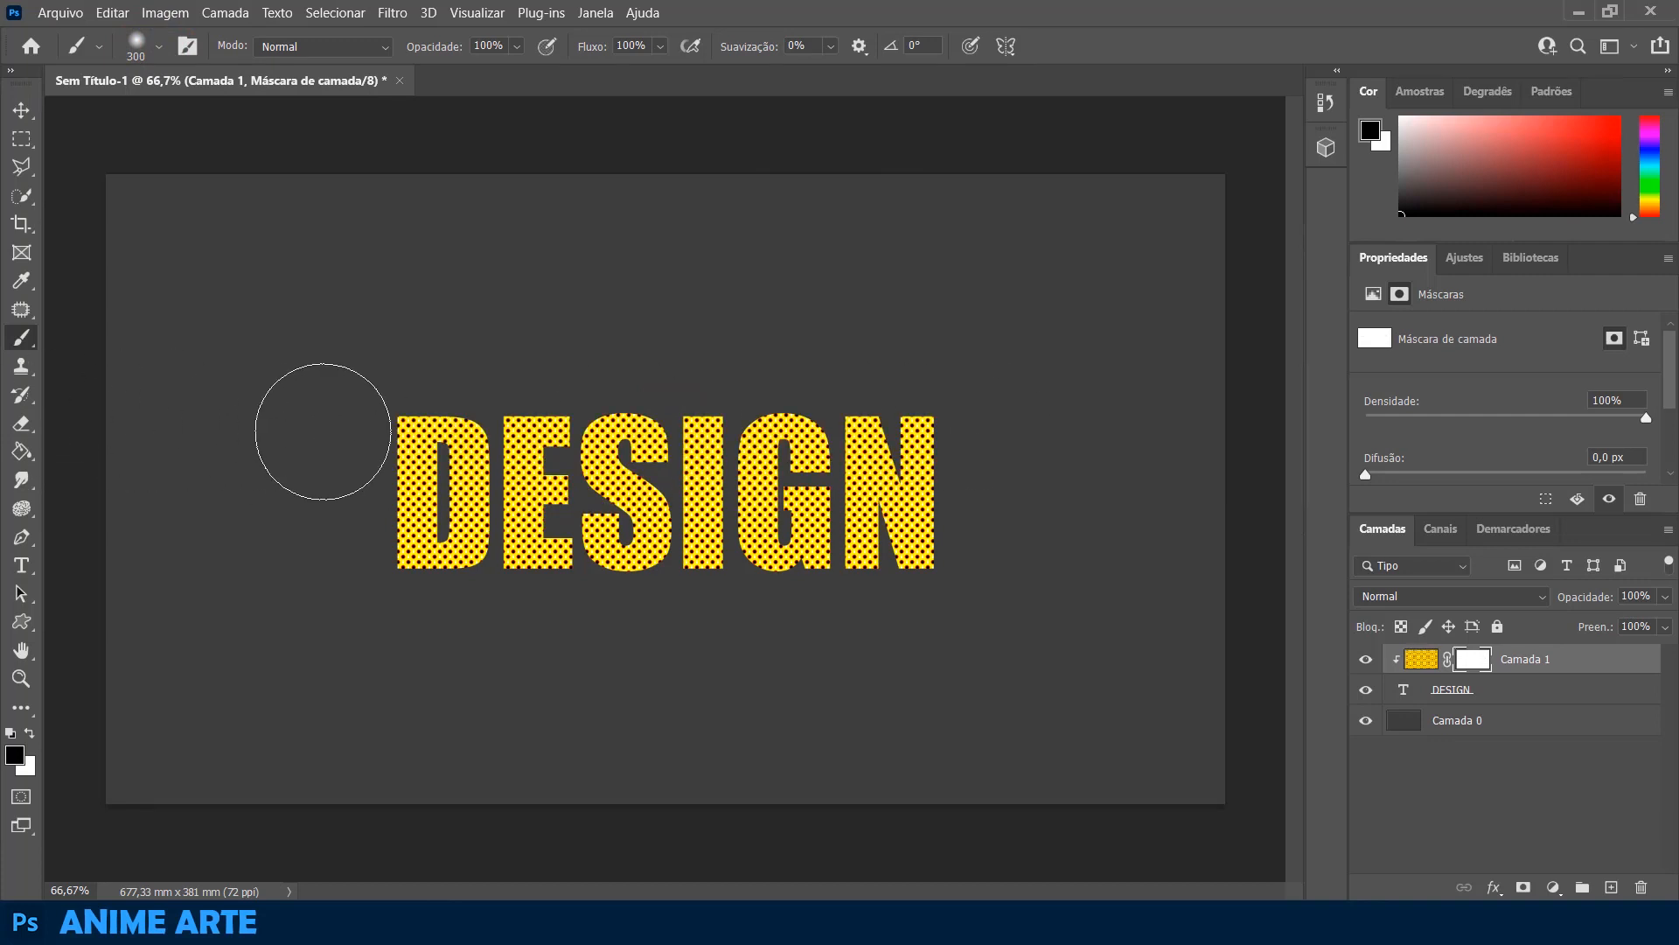
- Paint black over the upper half of the DESIGN letters on the halftone layer's mask, fading the dots toward the top
drag(323, 431, 918, 401)
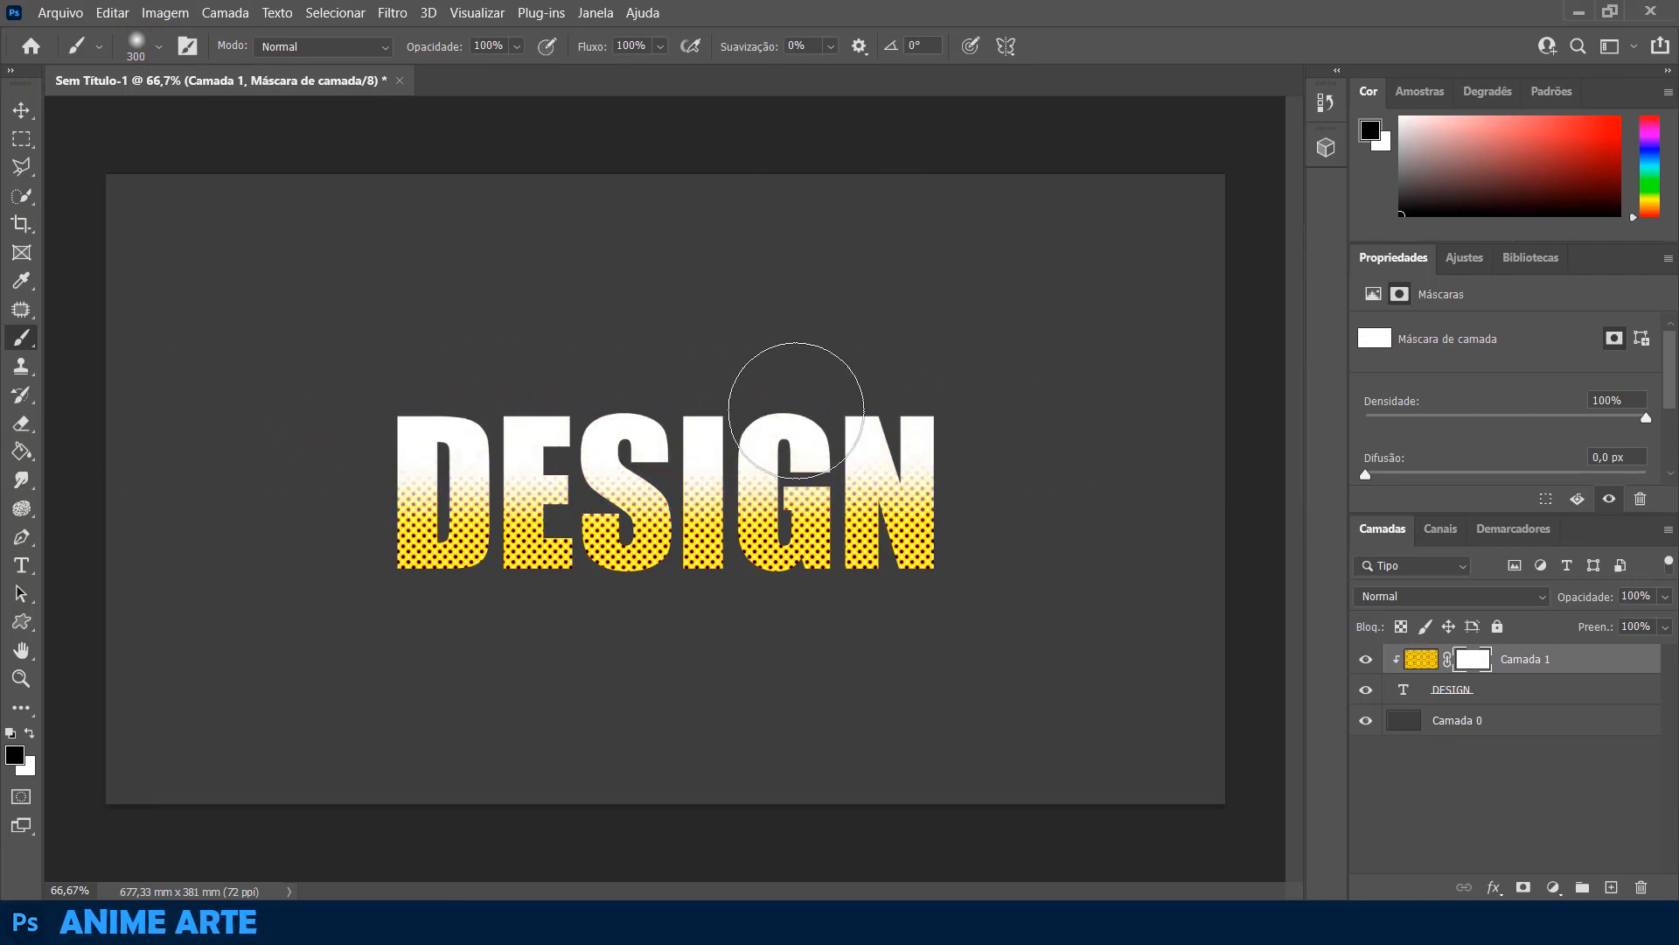
drag(796, 410, 1057, 420)
click(1422, 658)
key(v)
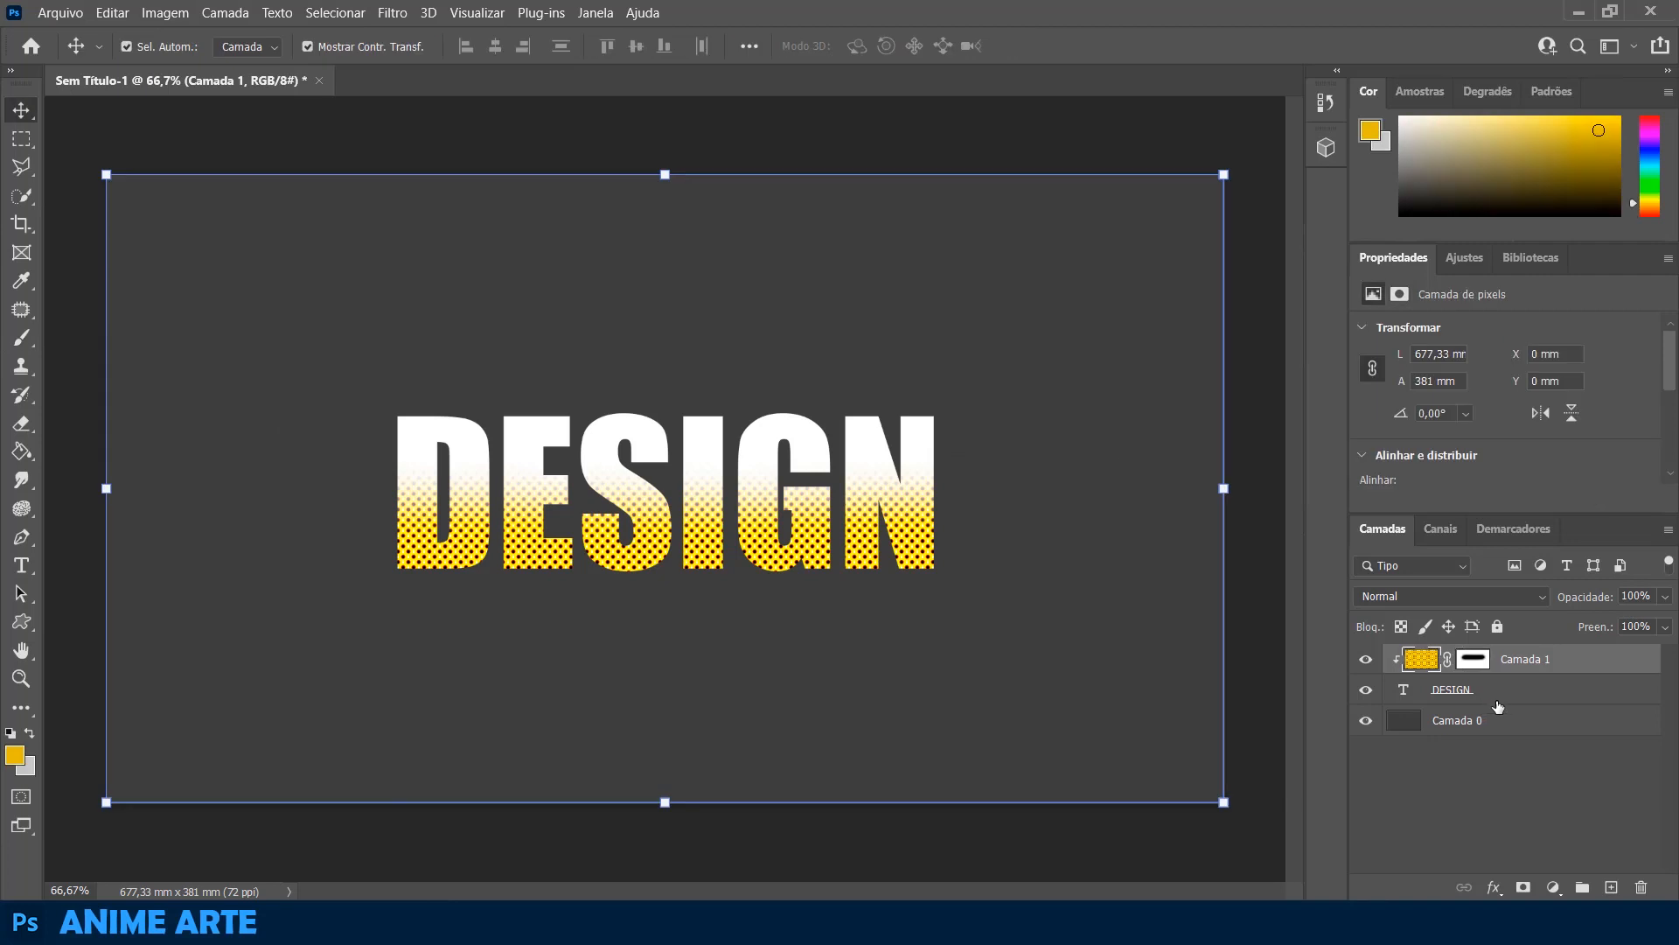
- Recolor the DESIGN text to gray #9c9c9c, hiding the halftone layer during the change and showing it again
click(1365, 660)
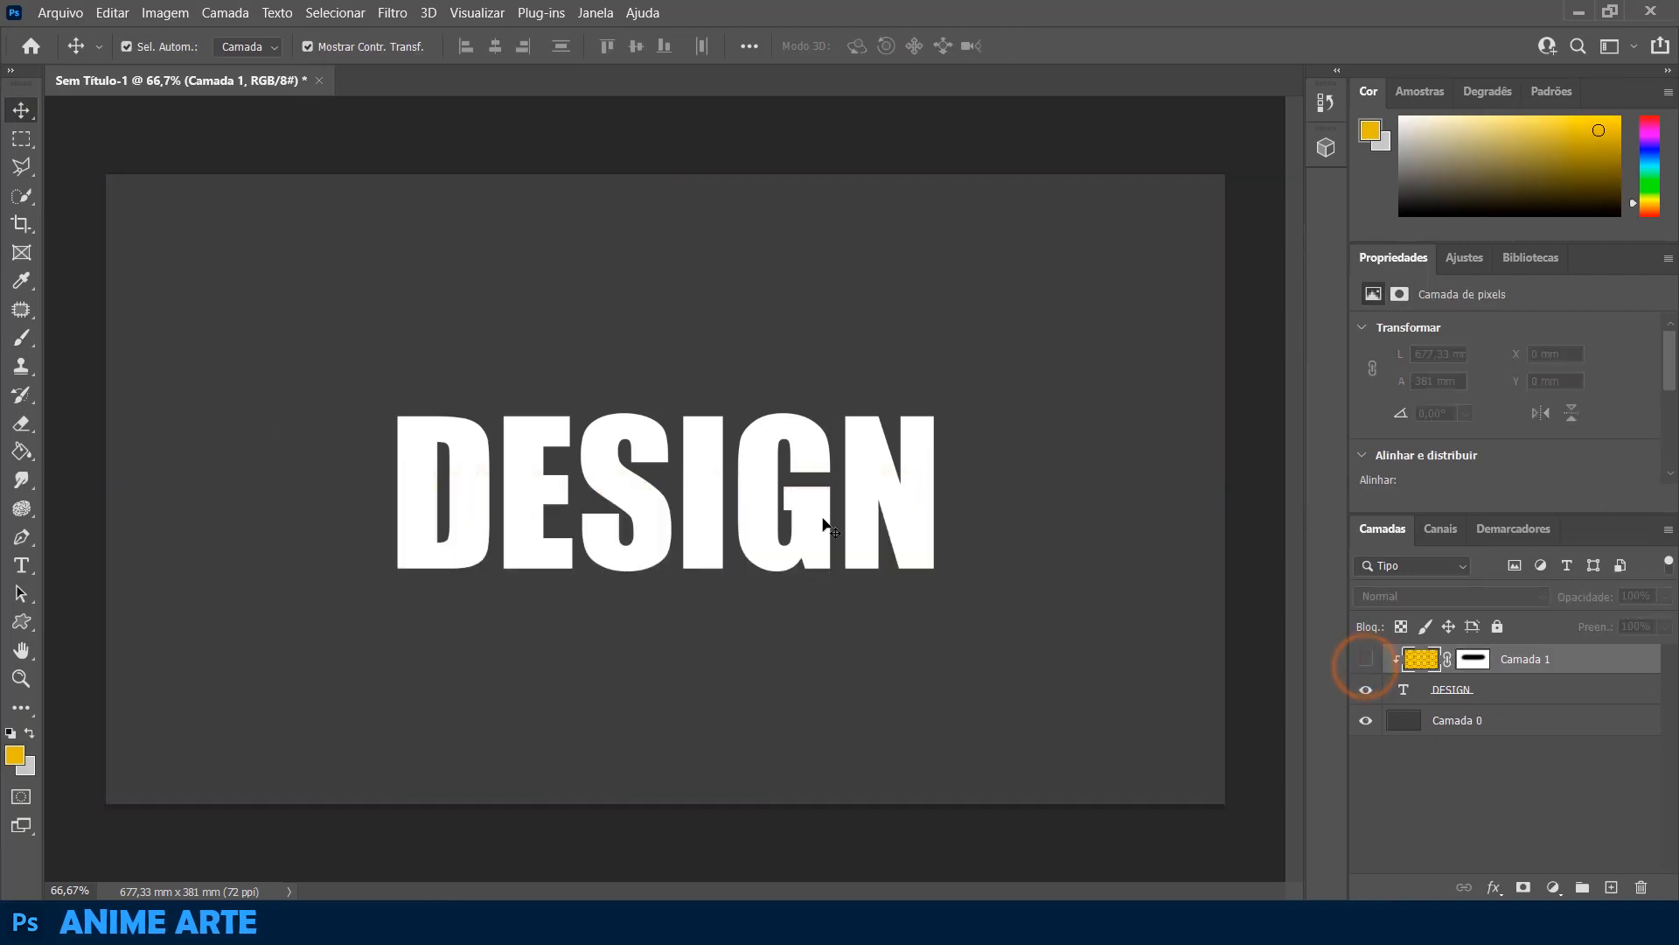
click(823, 522)
double_click(861, 467)
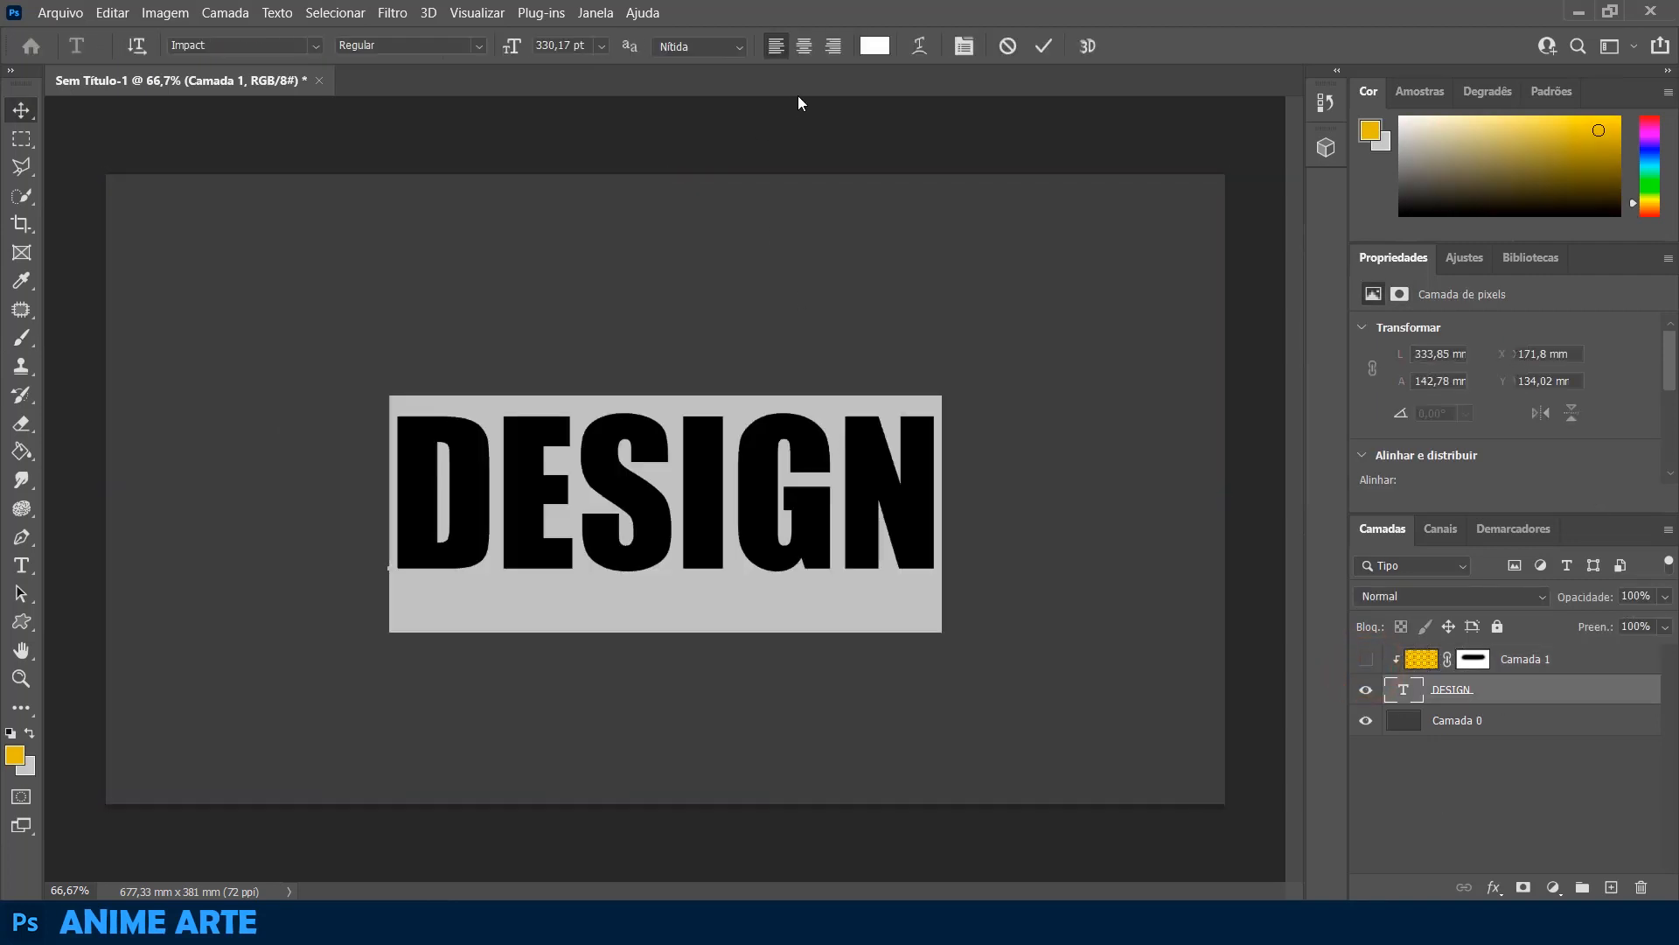
click(872, 45)
mouse_move(1123, 305)
mouse_down()
mouse_move(1095, 354)
mouse_move(1075, 341)
mouse_up()
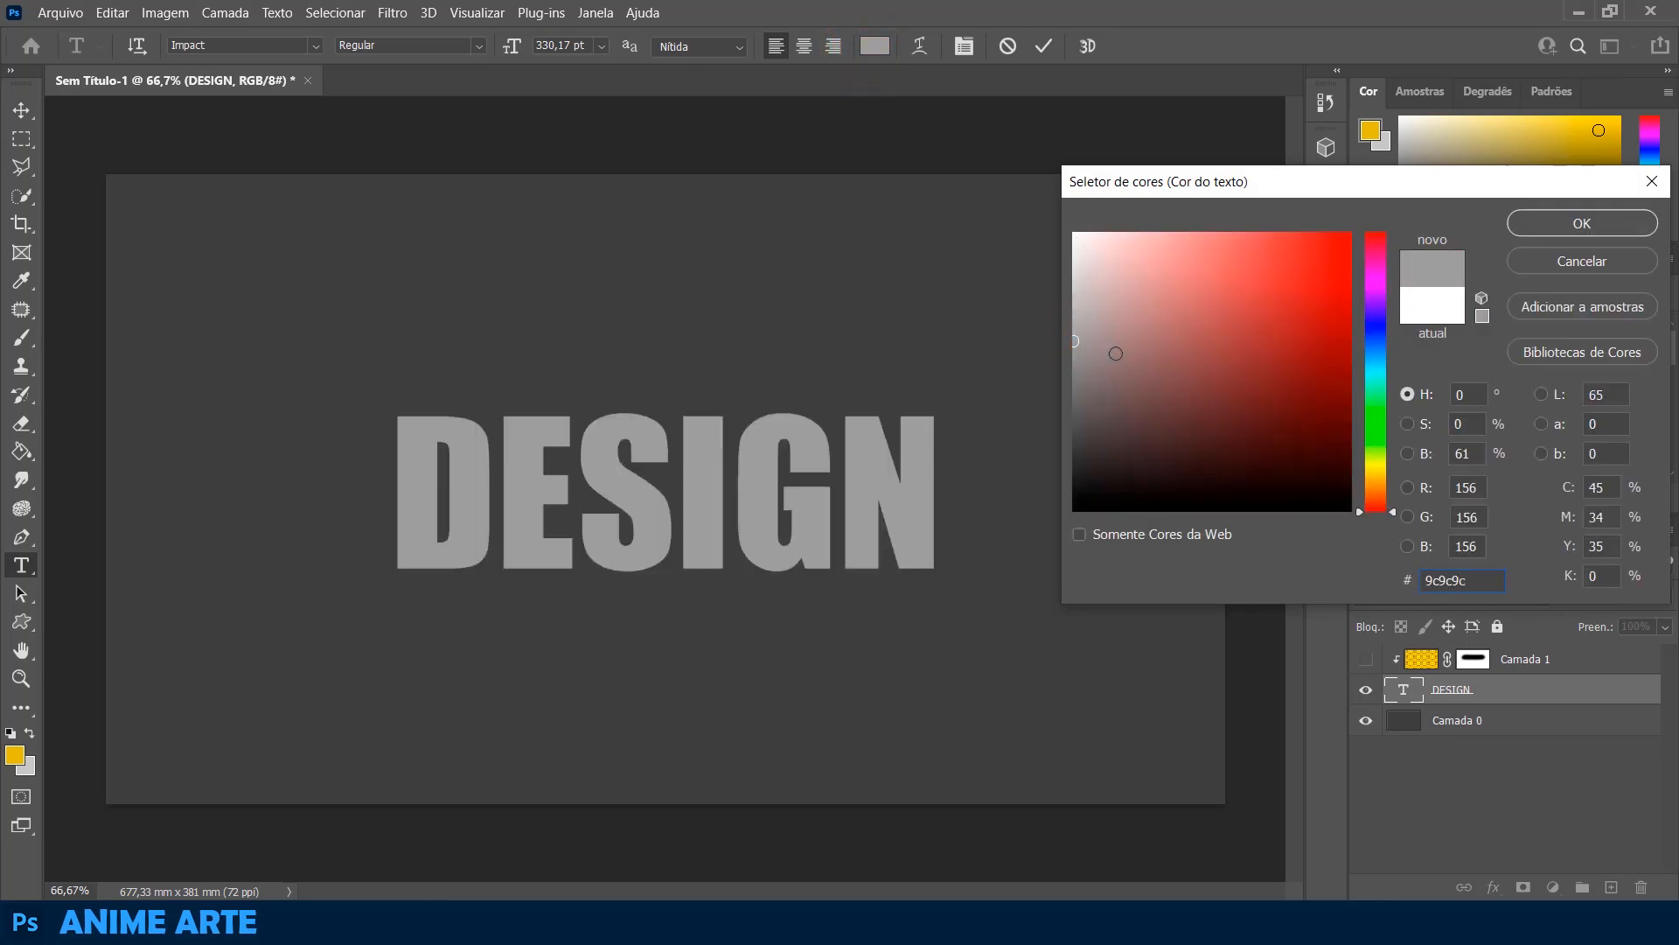
click(1567, 224)
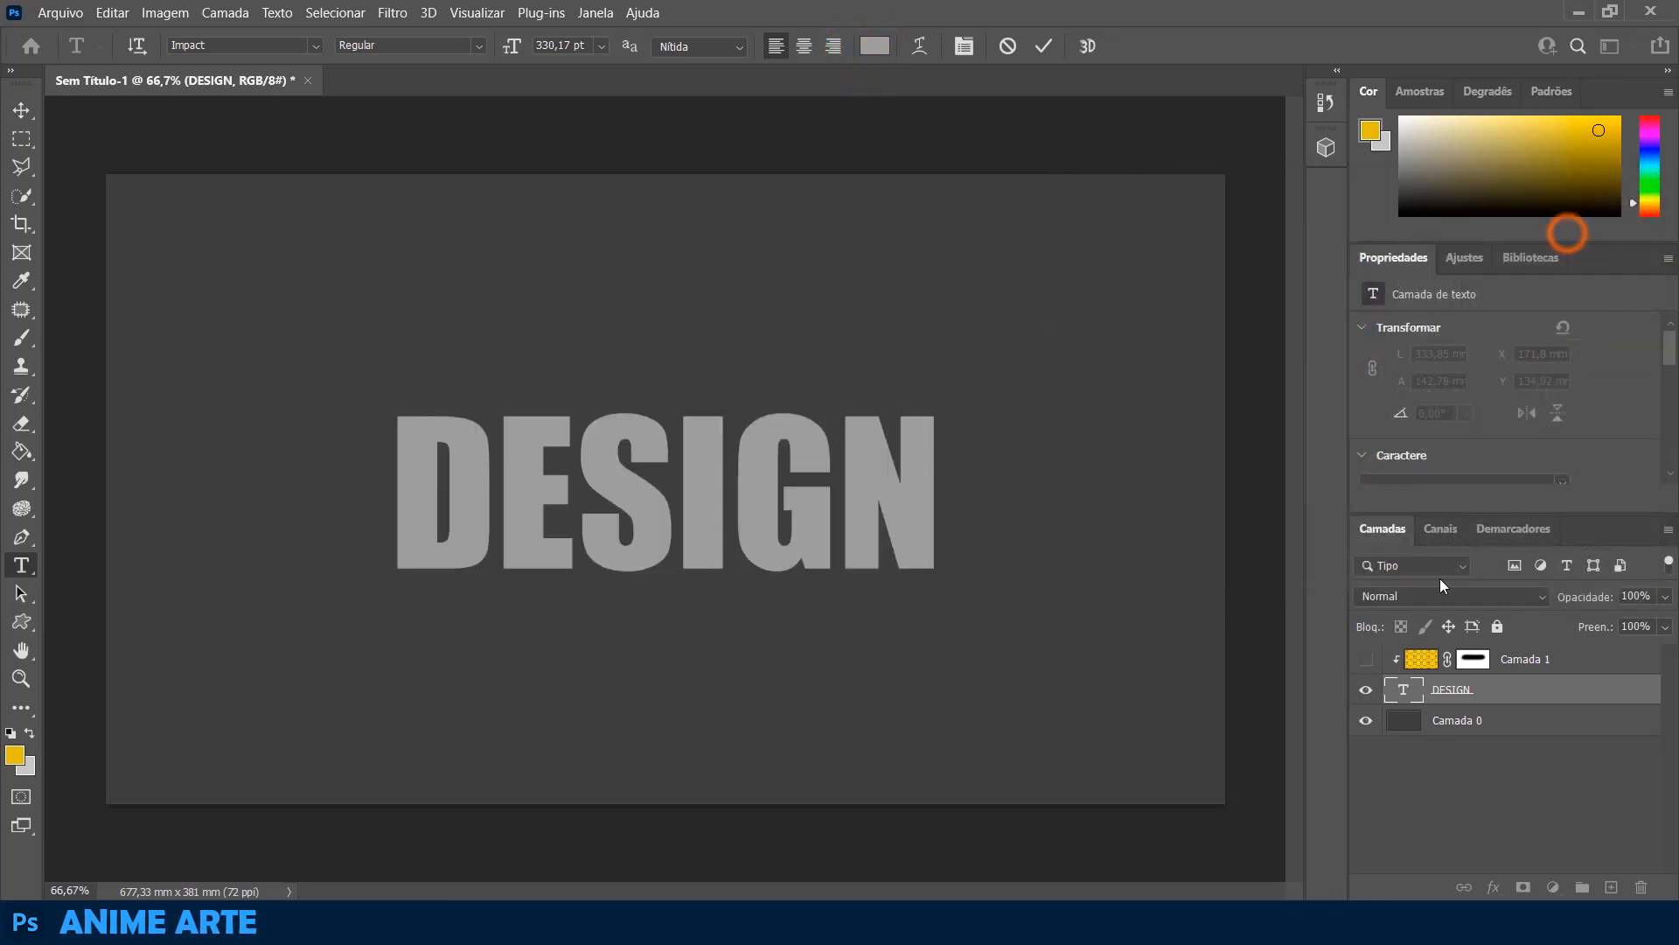
click(1365, 659)
key(v)
click(1452, 794)
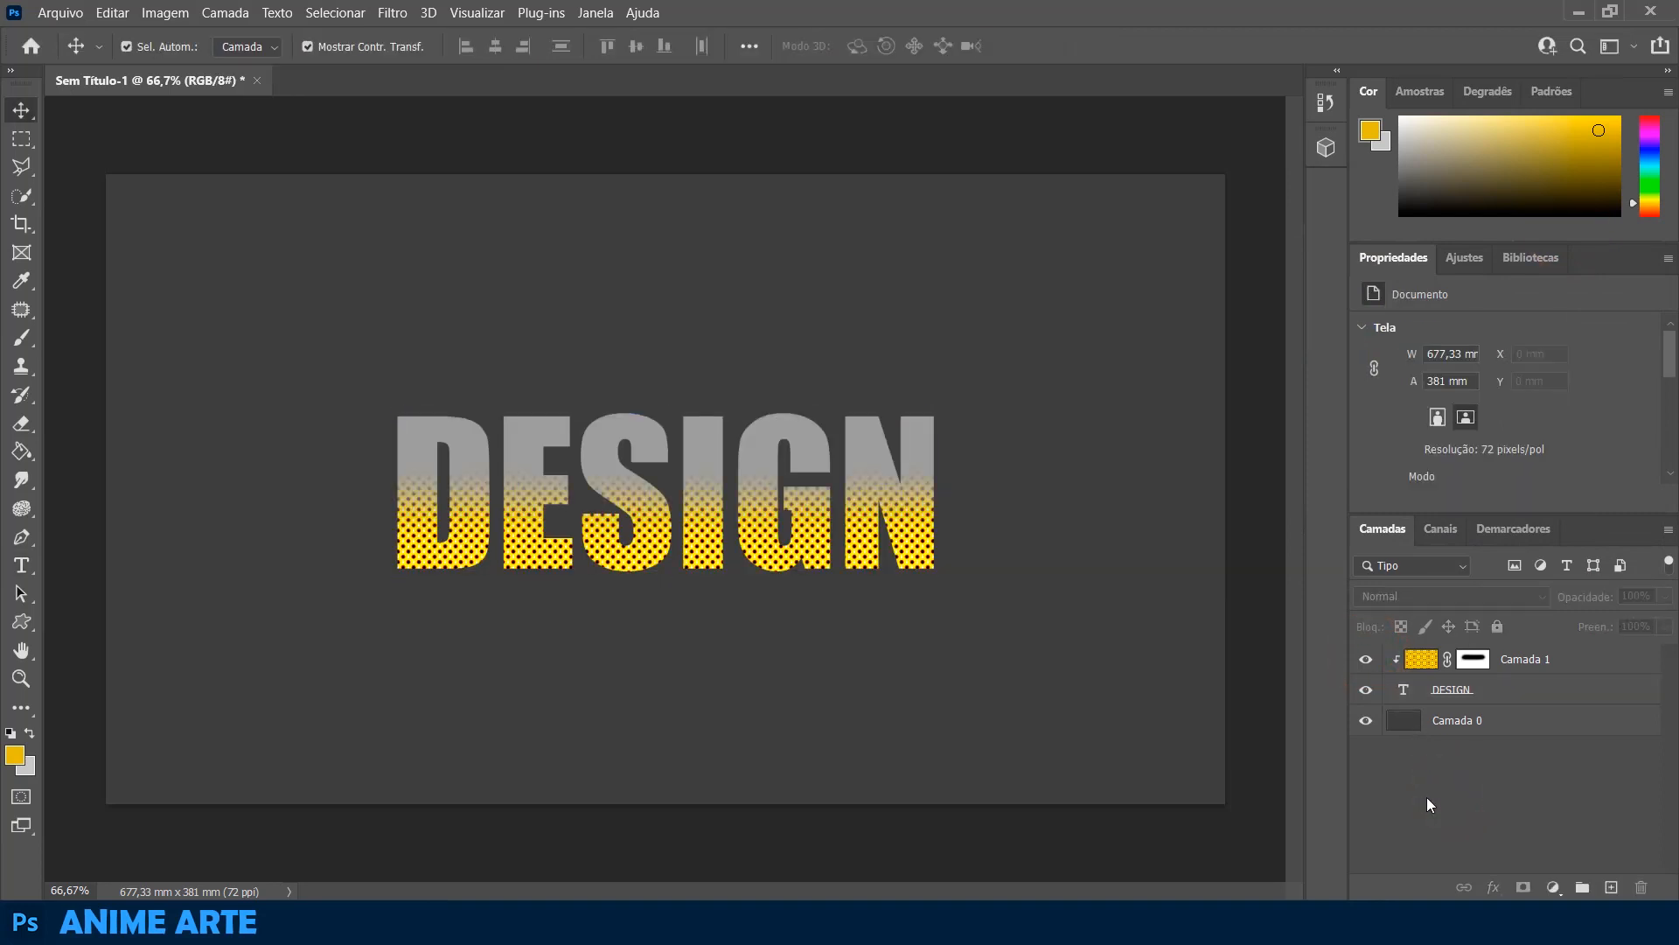
- Add a white outside stroke of 6 px to the DESIGN text layer
click(1611, 693)
double_click(1611, 694)
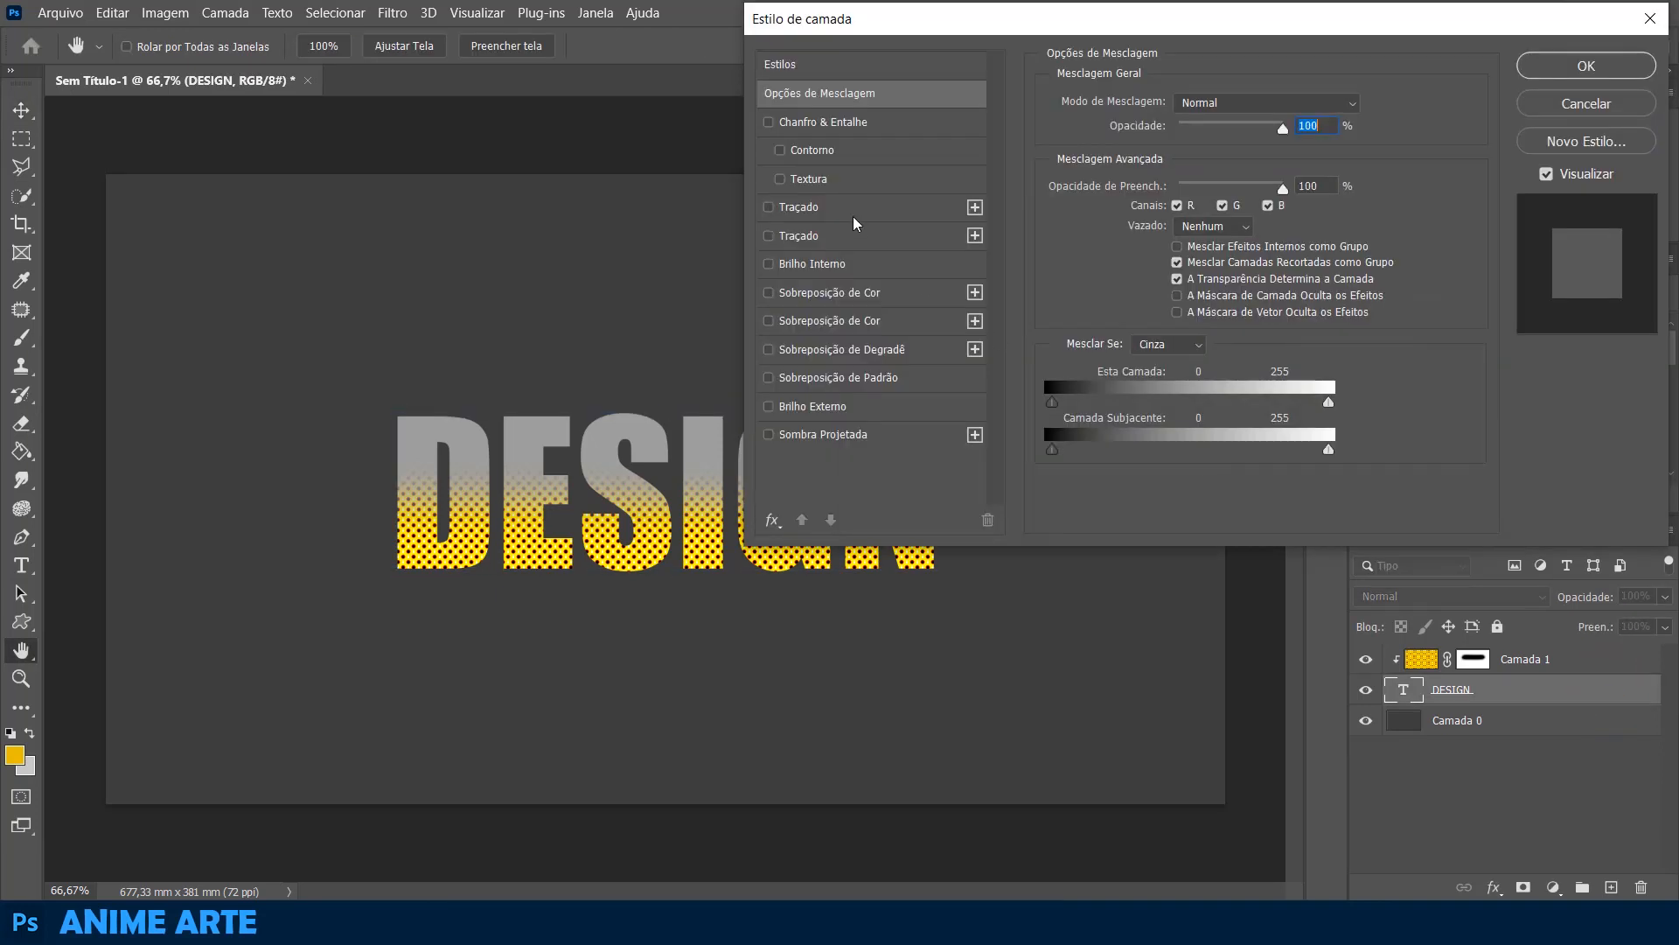
click(826, 237)
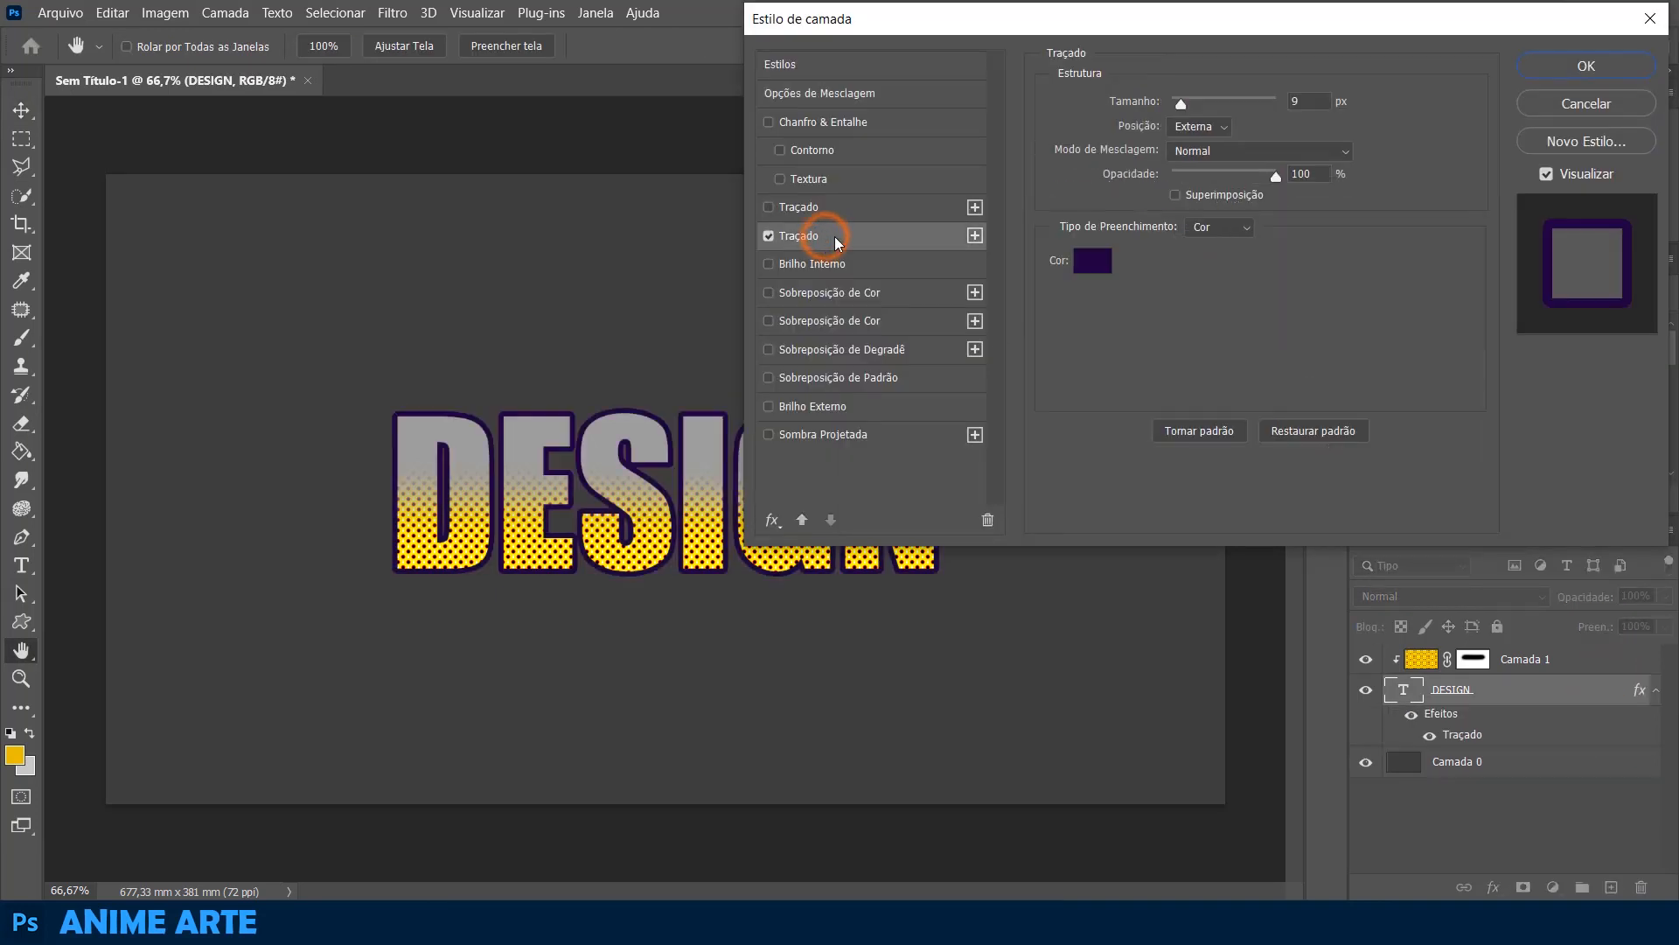
click(1102, 261)
click(1100, 259)
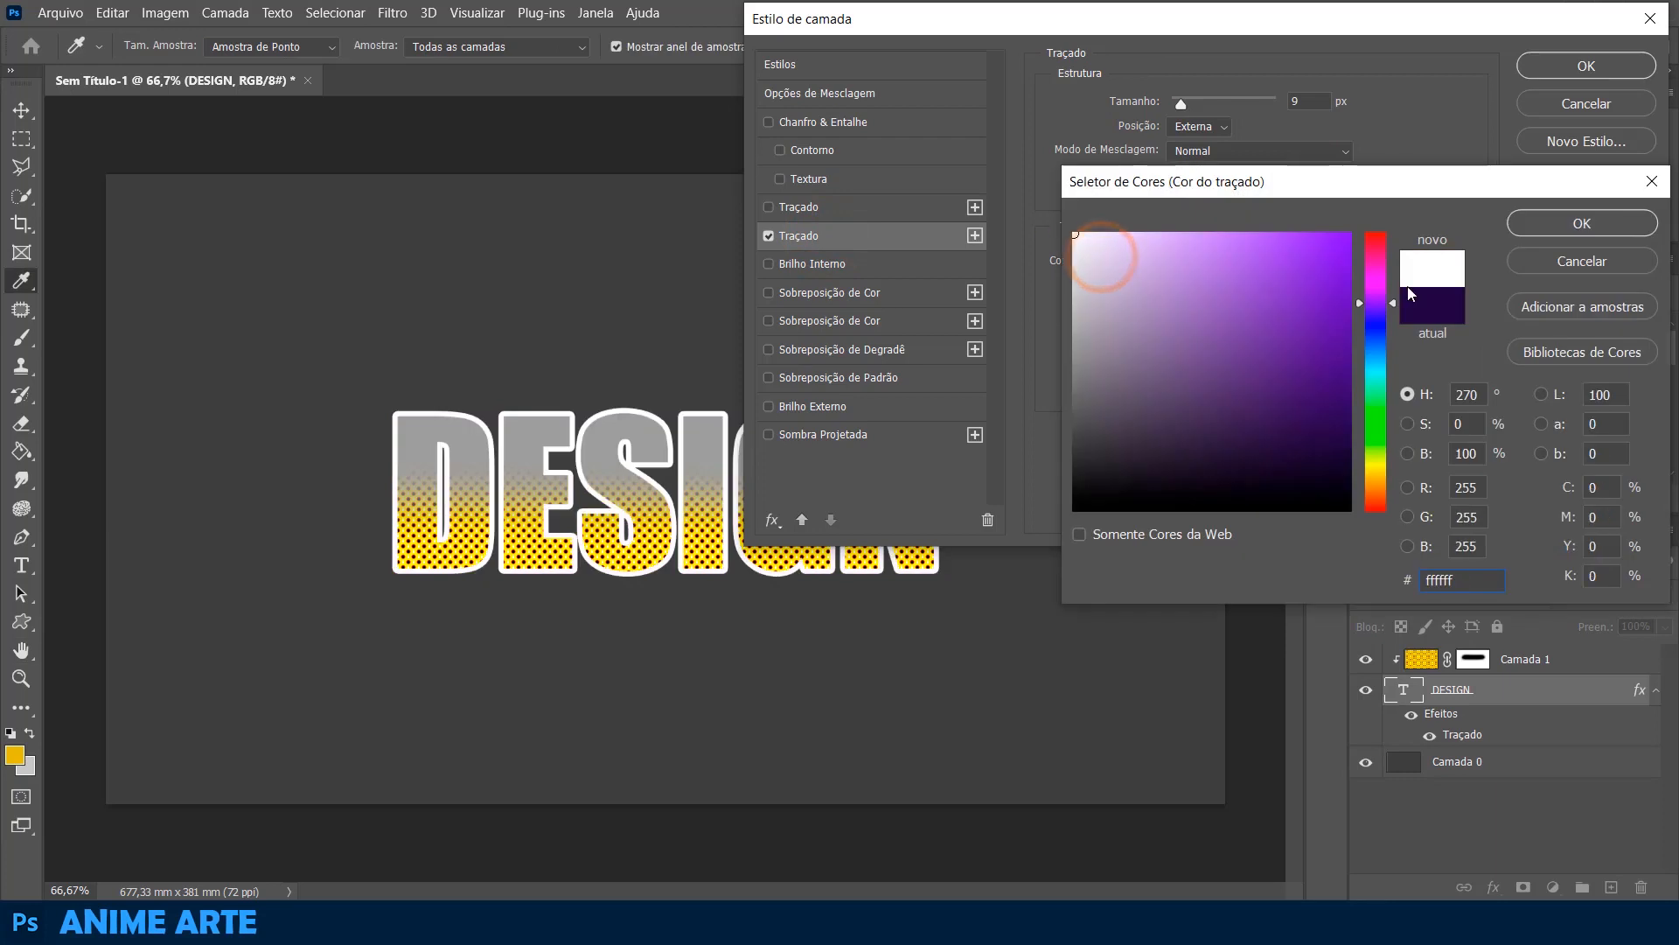
click(1537, 230)
drag(1181, 103, 1179, 106)
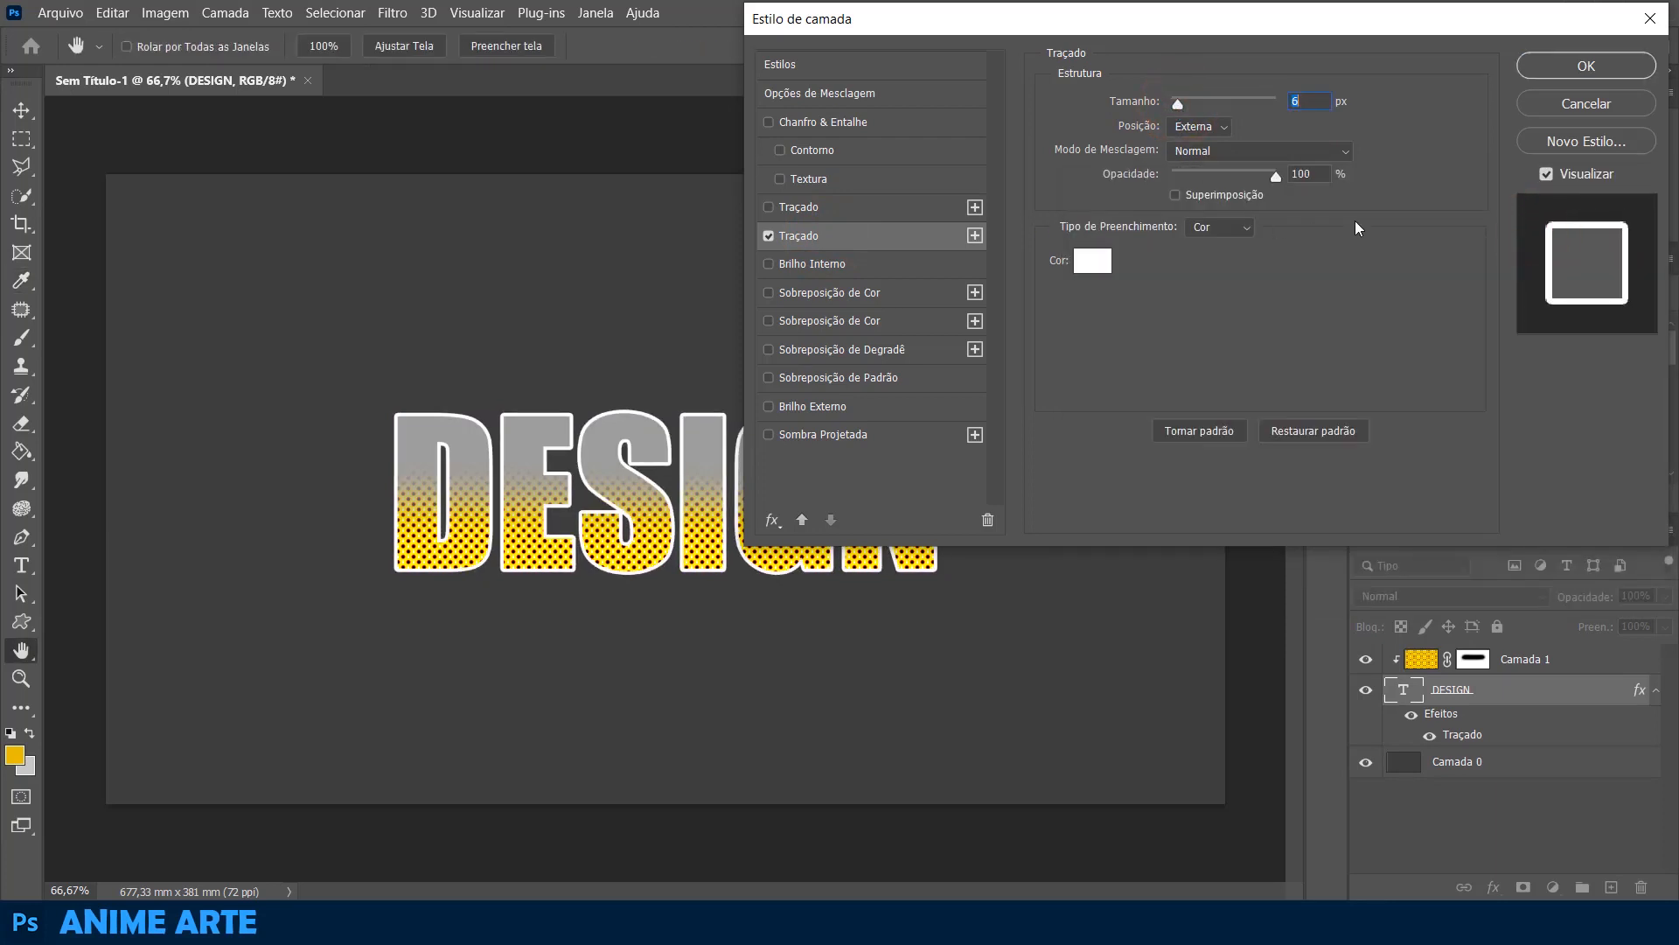
click(1565, 77)
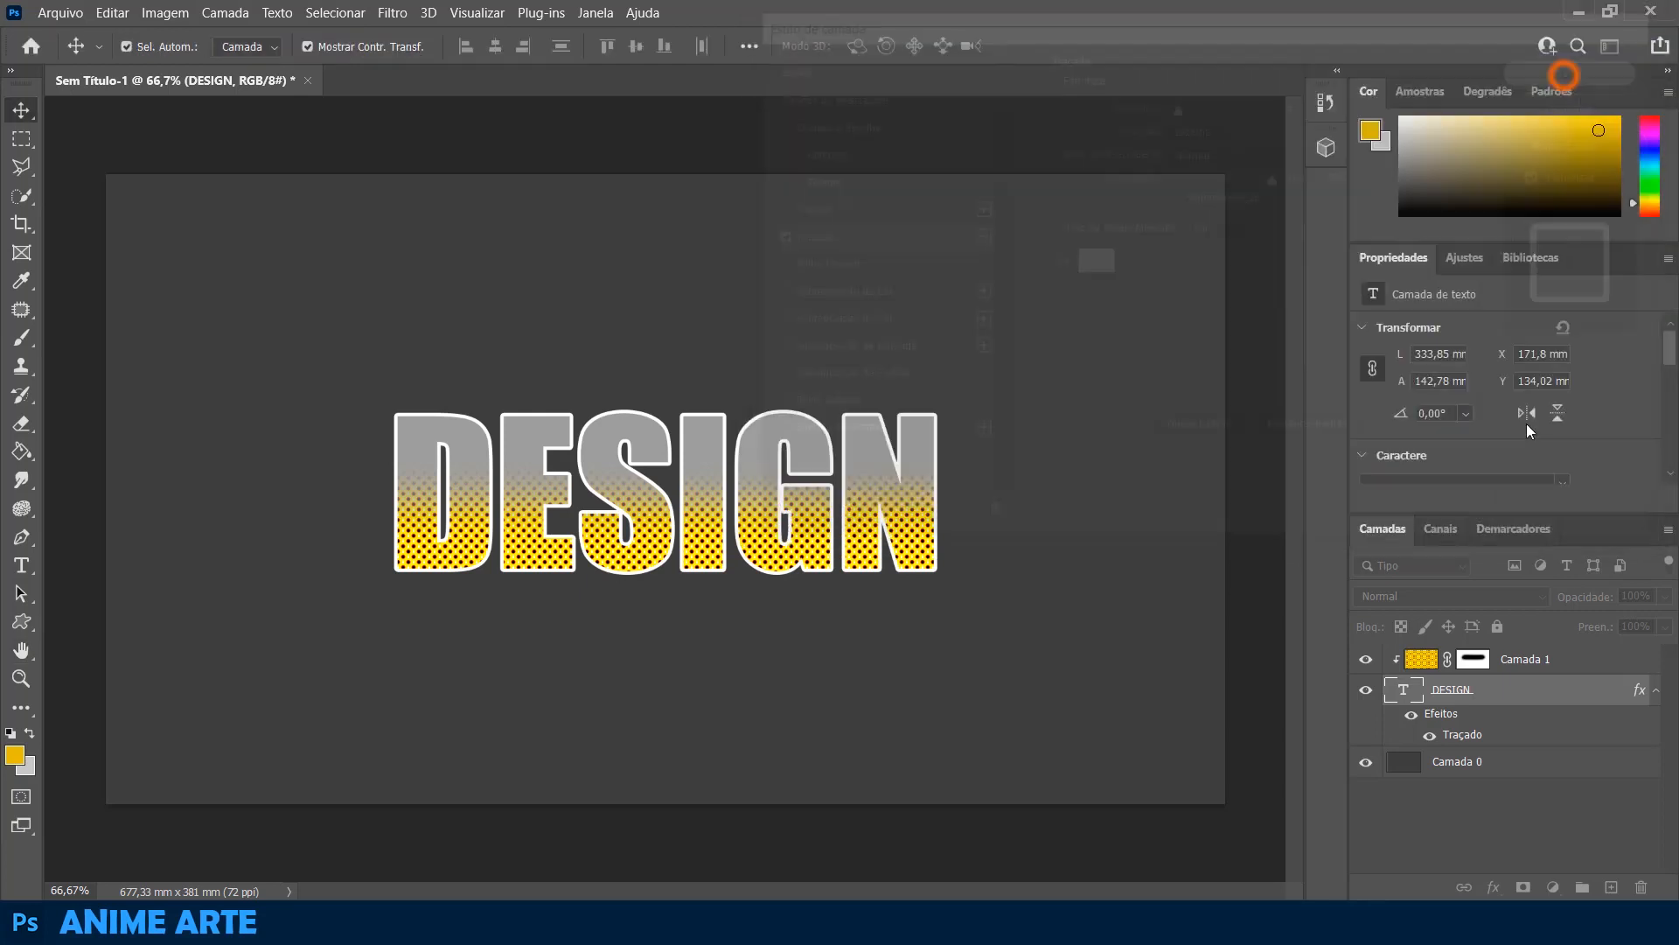
- Duplicate the DESIGN text layer with its stroke and select the lower of the two text layers
click(1656, 690)
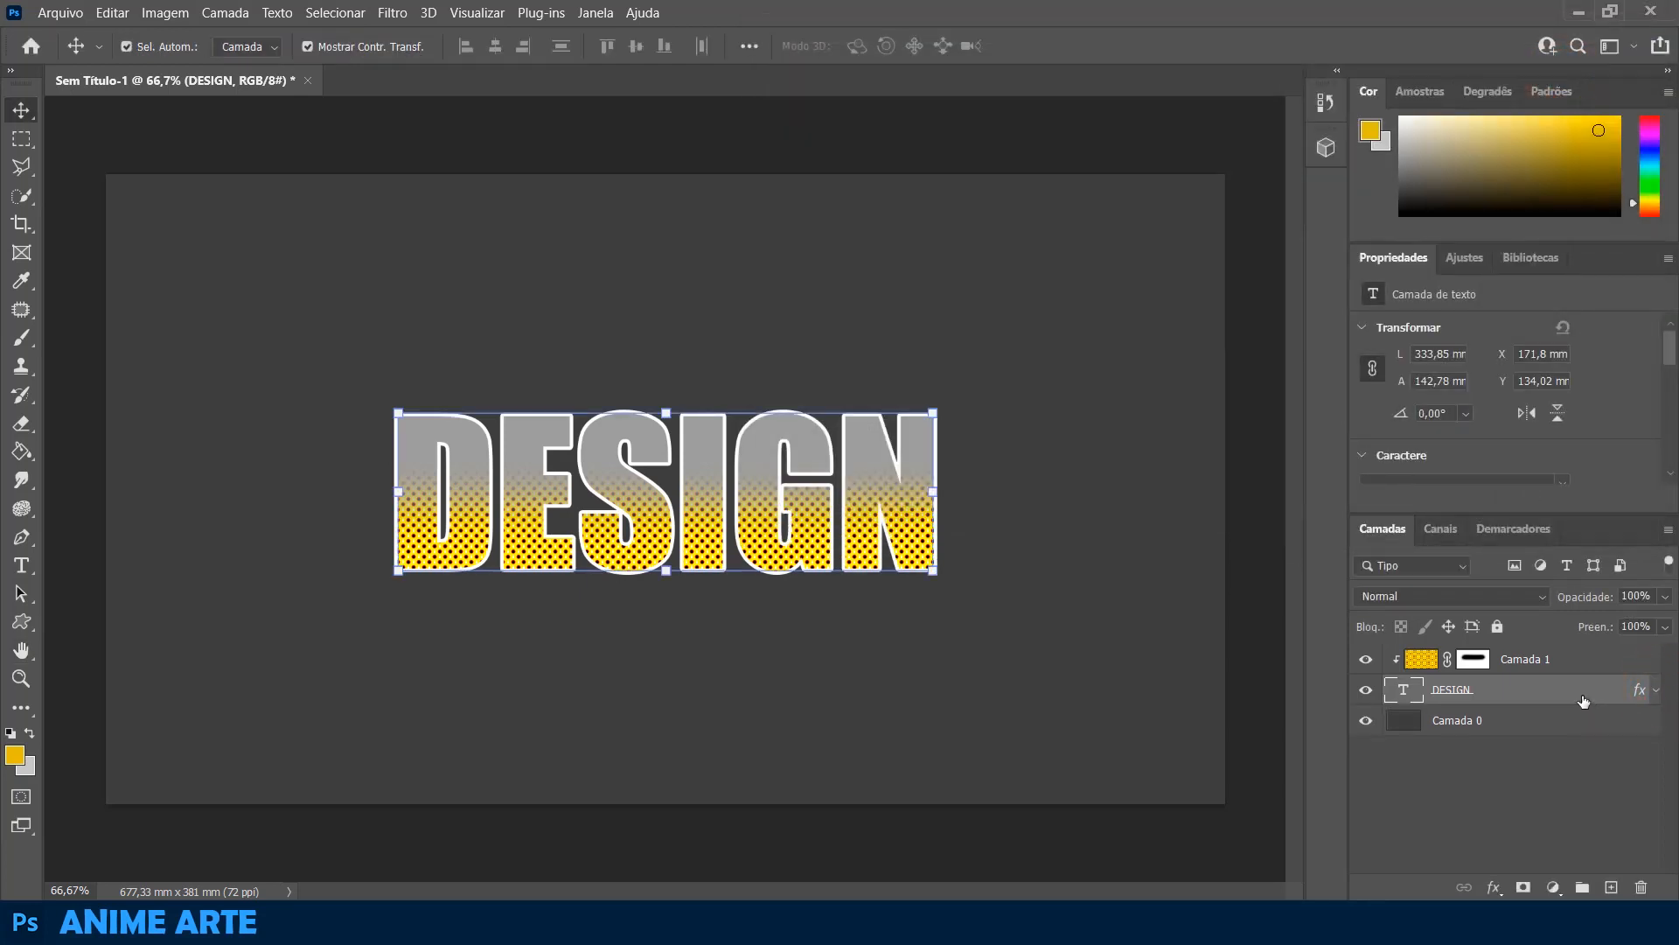
key(ctrl+j)
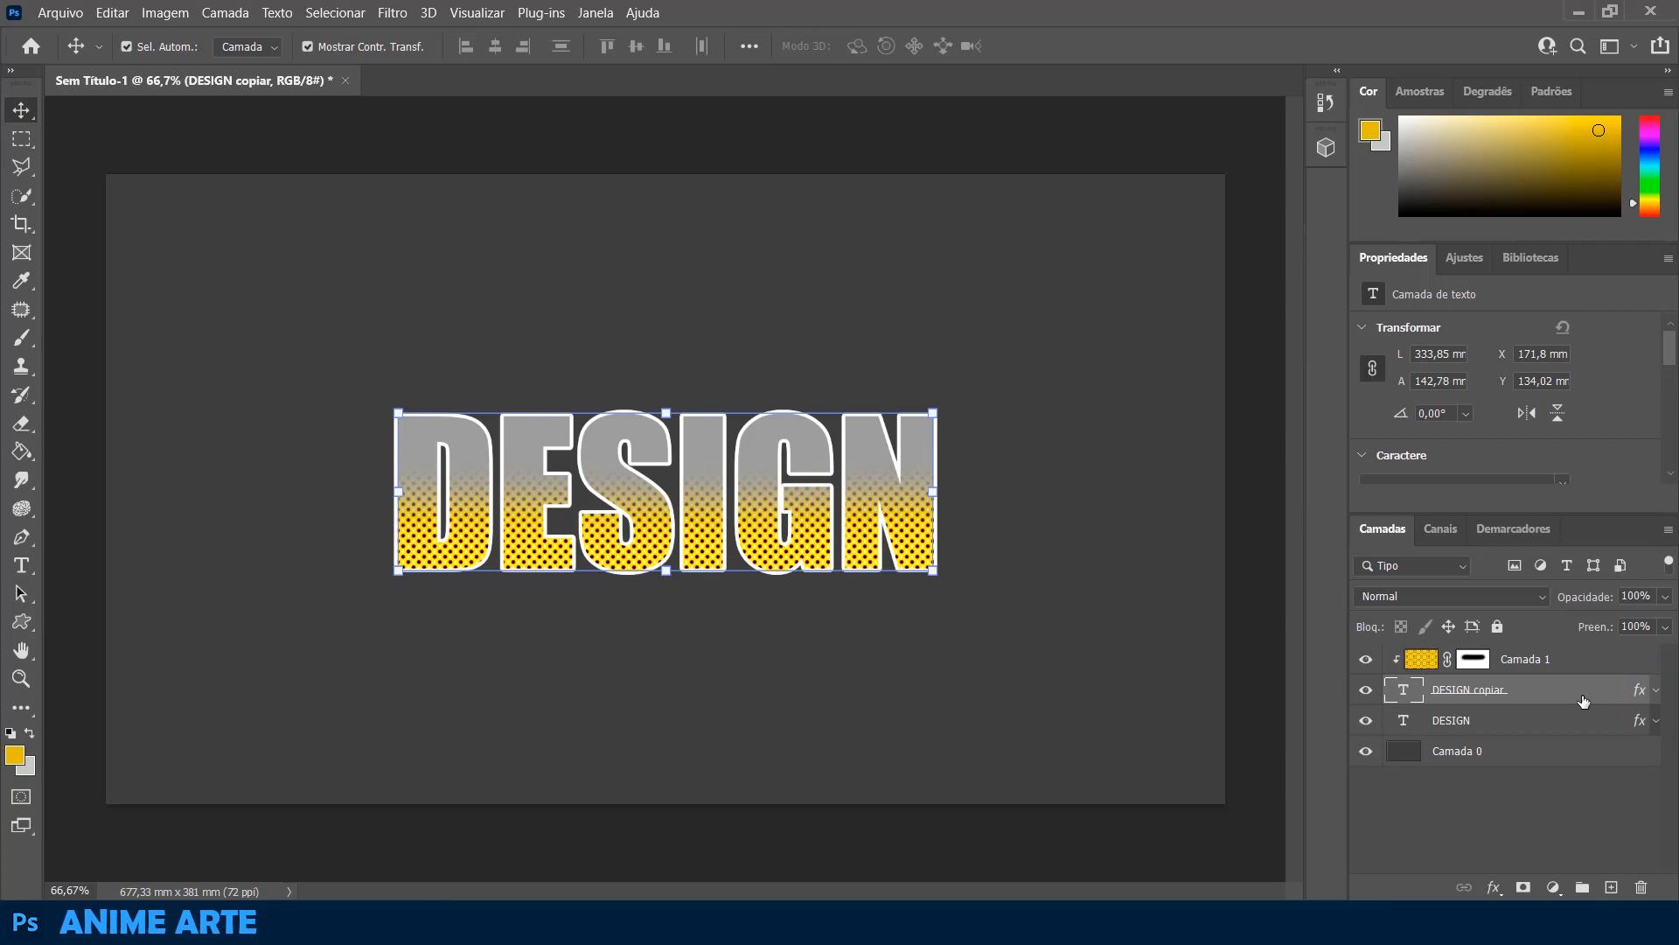
click(1495, 725)
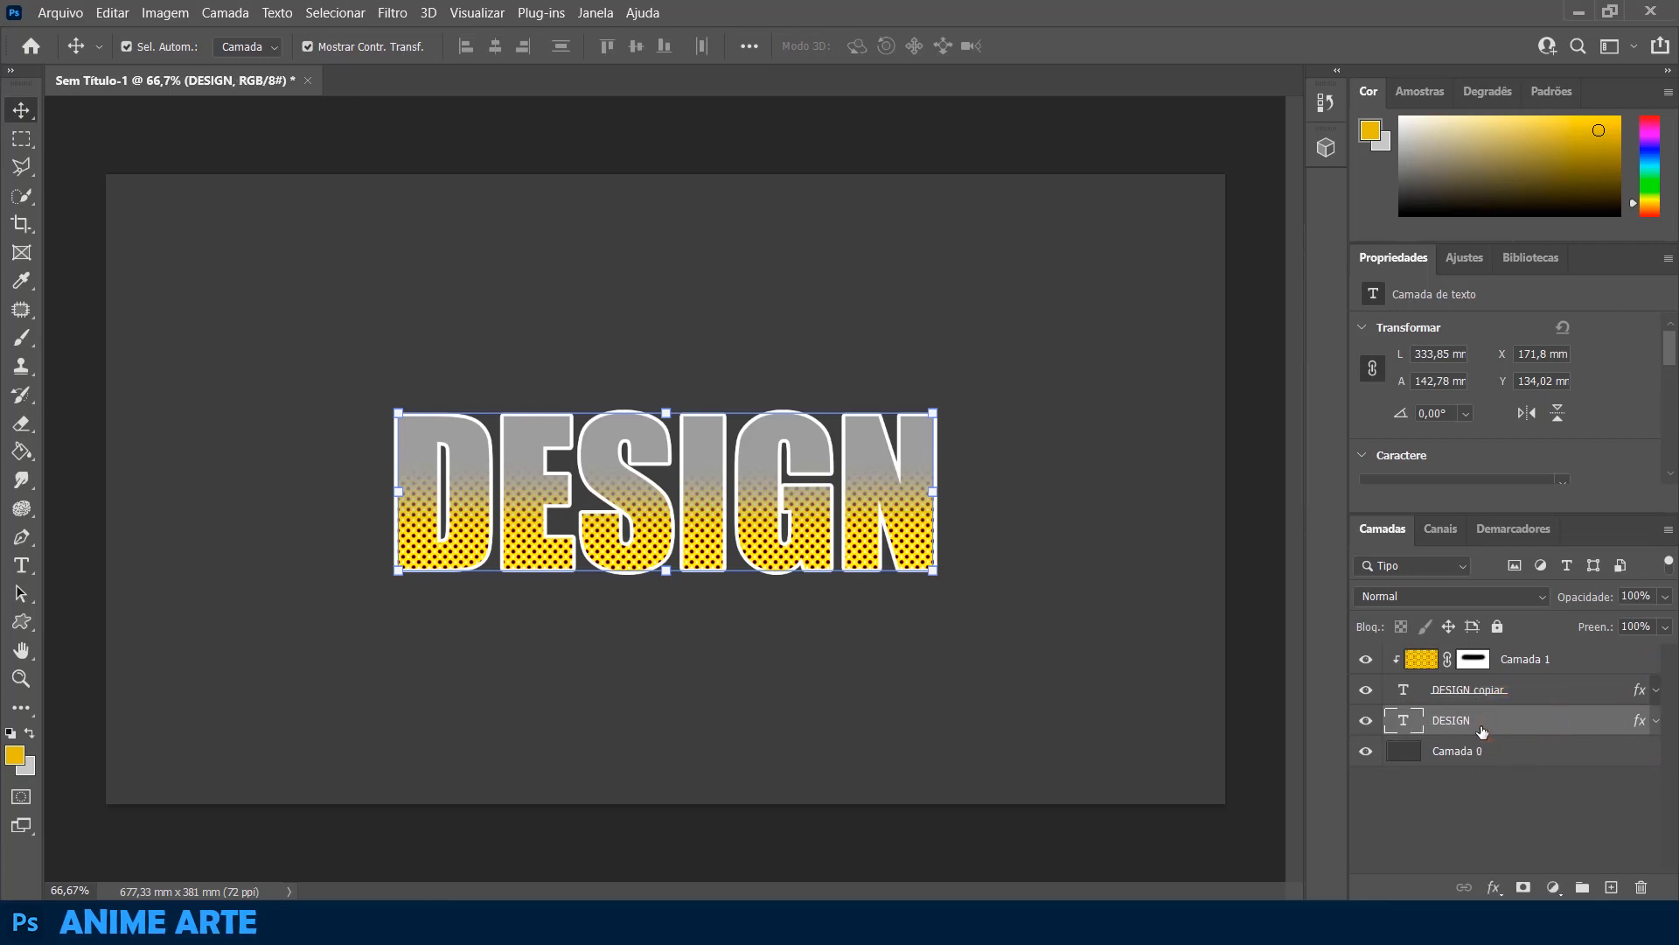
- Stretch the lower DESIGN text upward to about 107% height with the layers above it hidden, and show them again
click(1364, 691)
click(1366, 659)
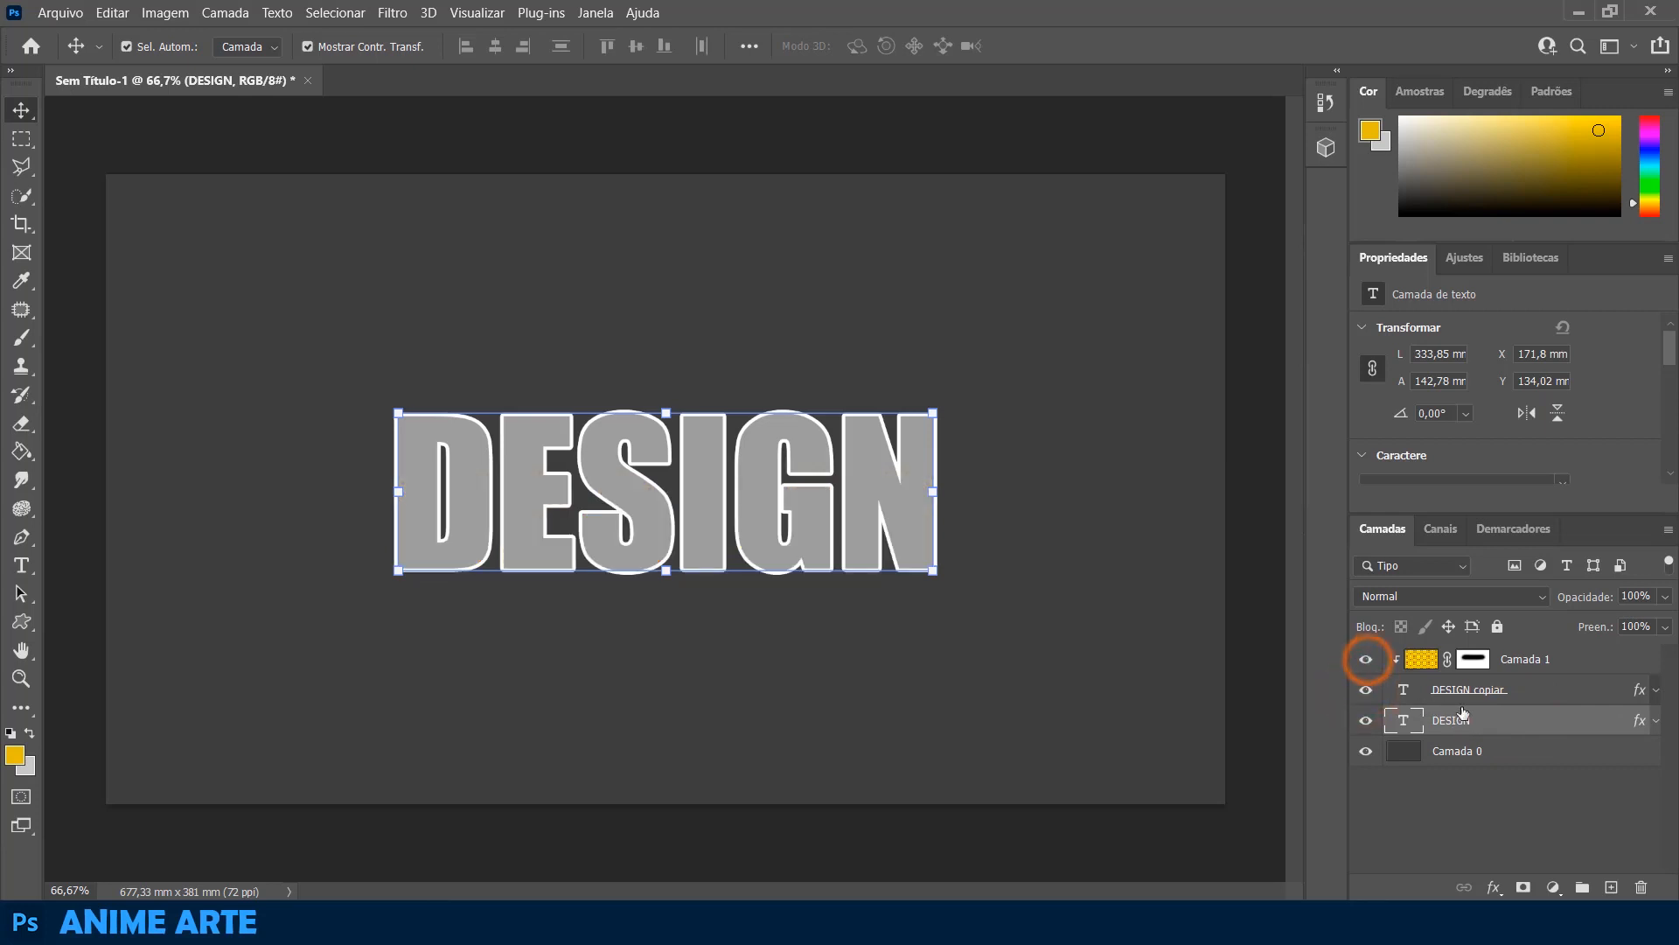
click(1503, 720)
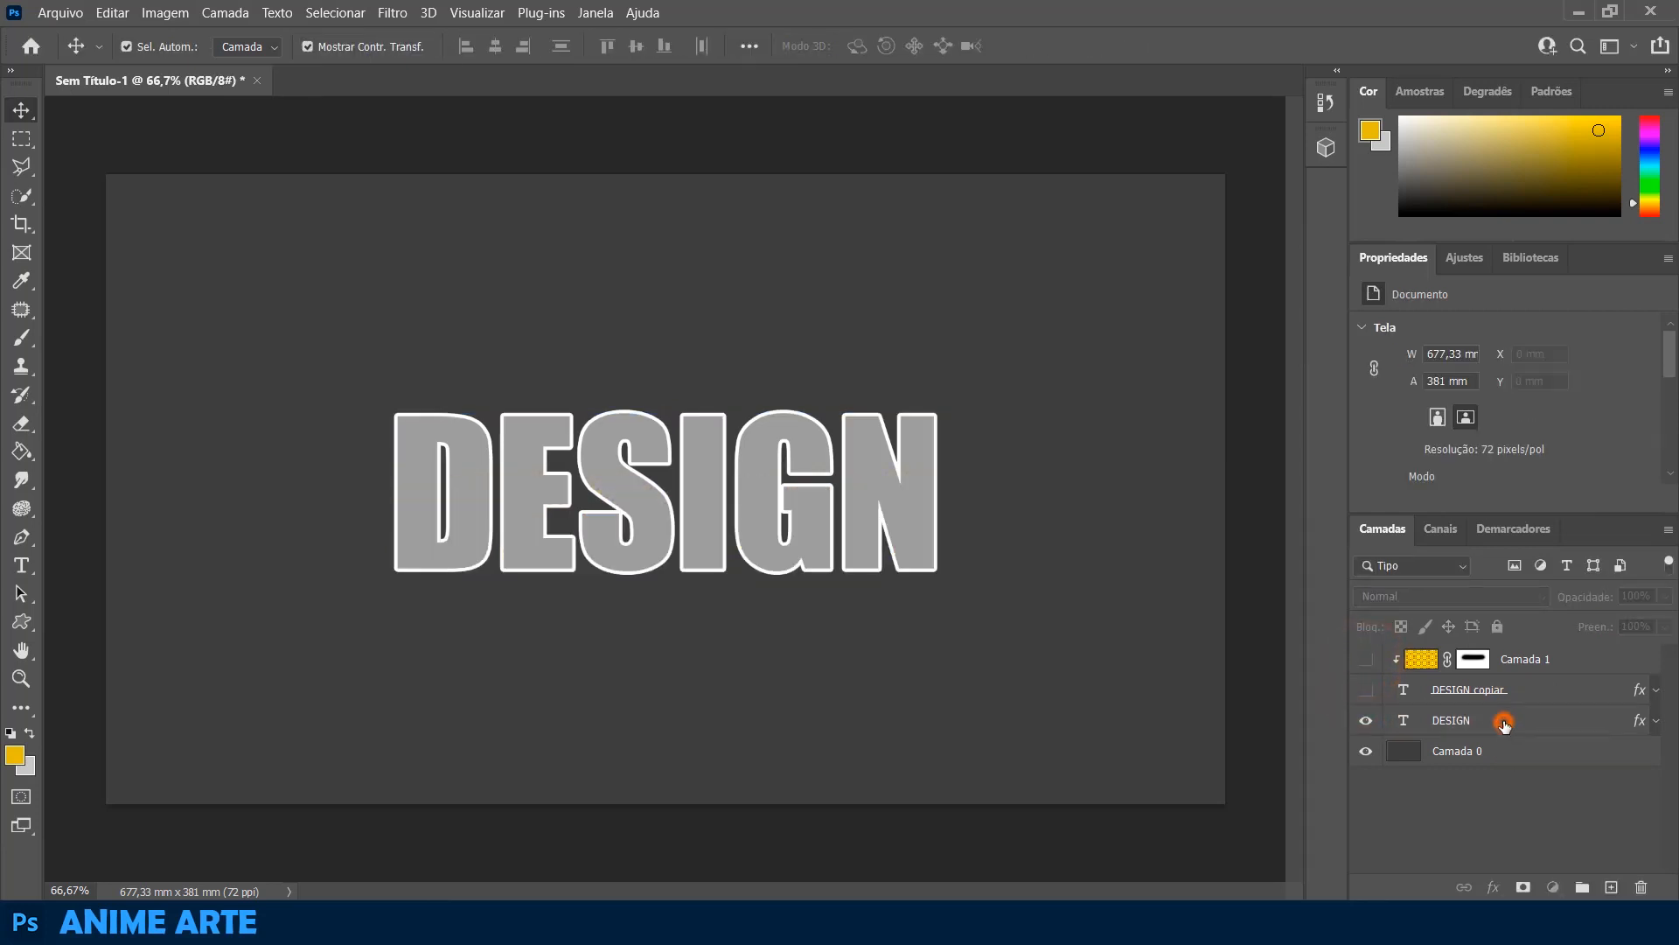
click(713, 445)
click(667, 412)
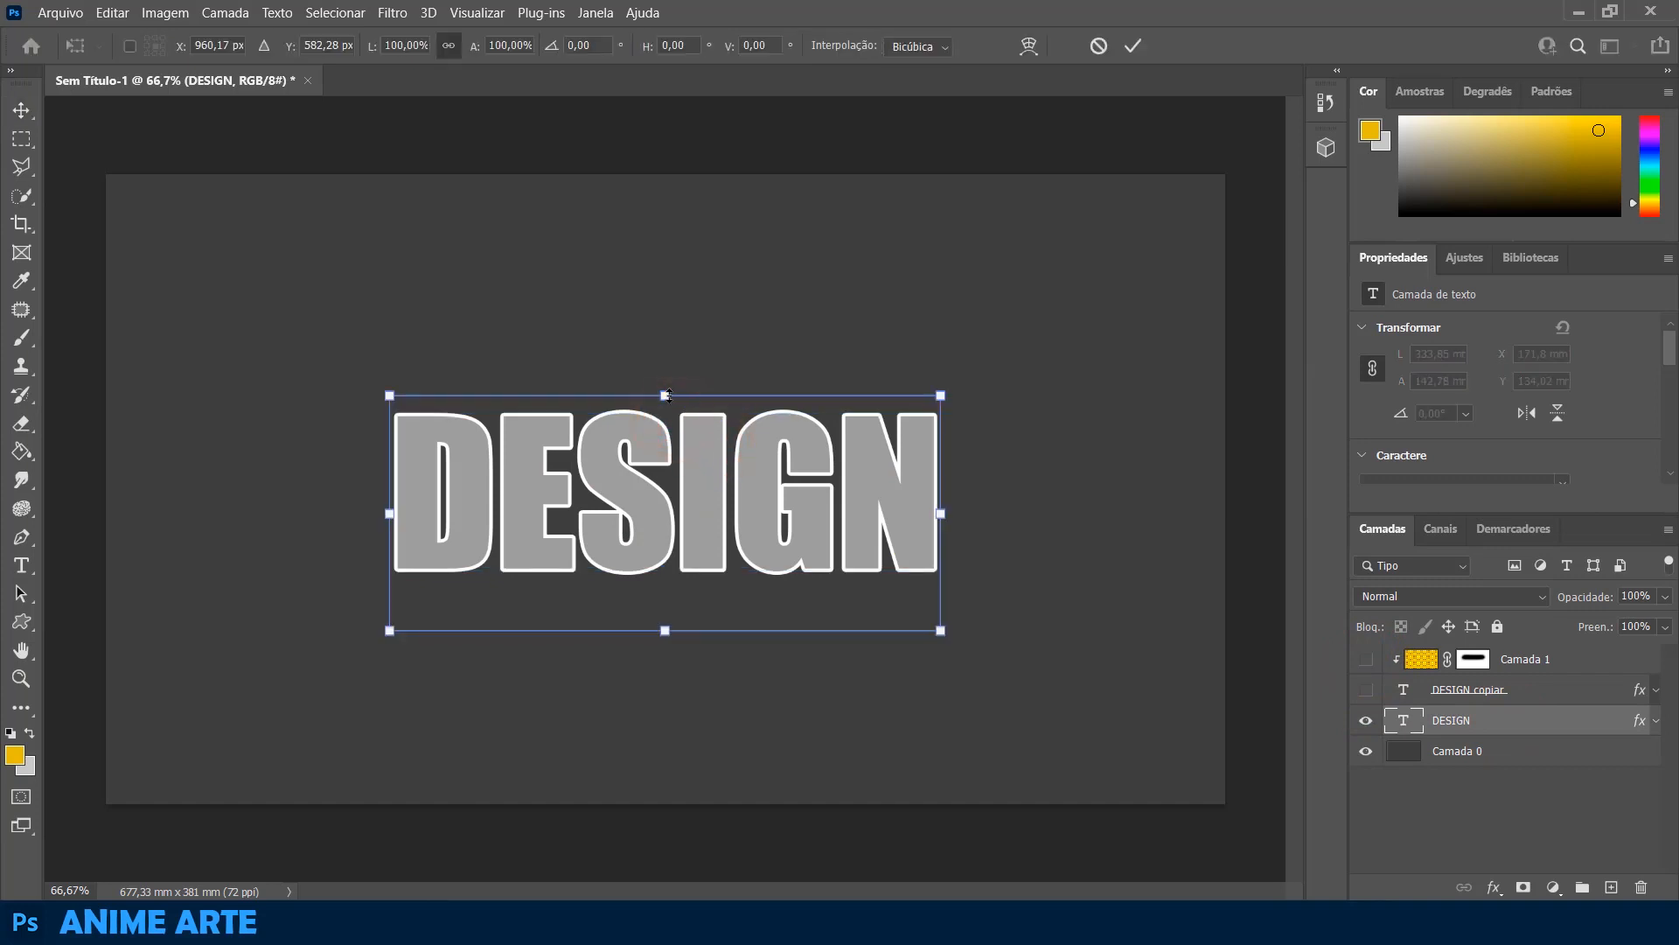
drag(666, 396, 666, 379)
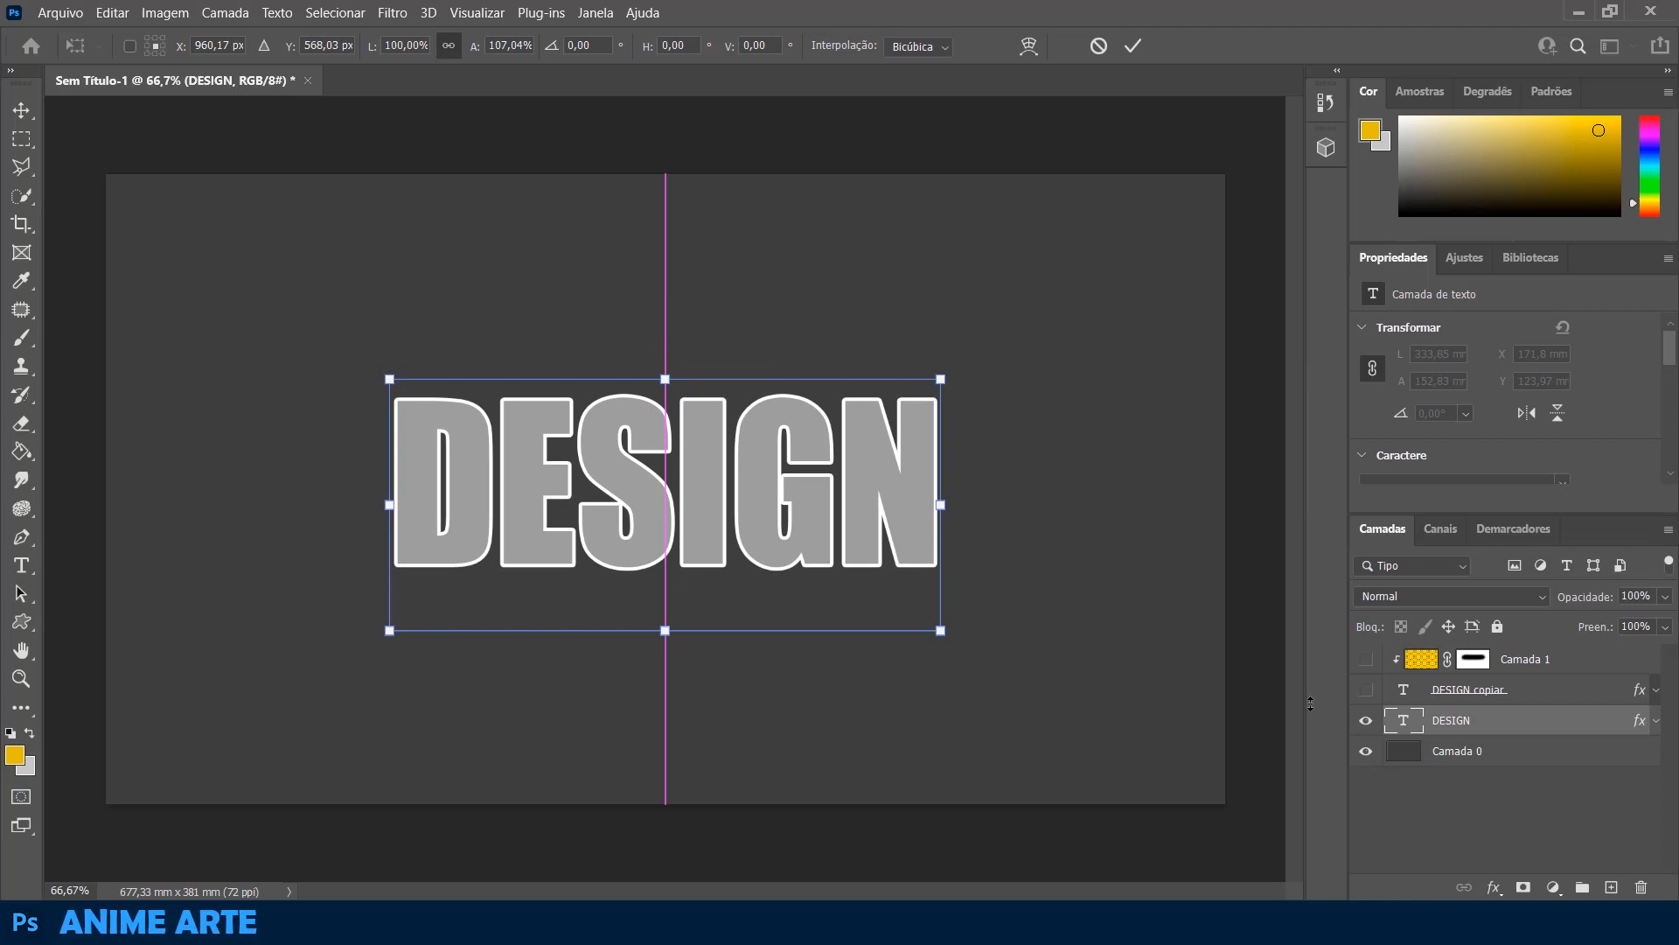
click(1364, 691)
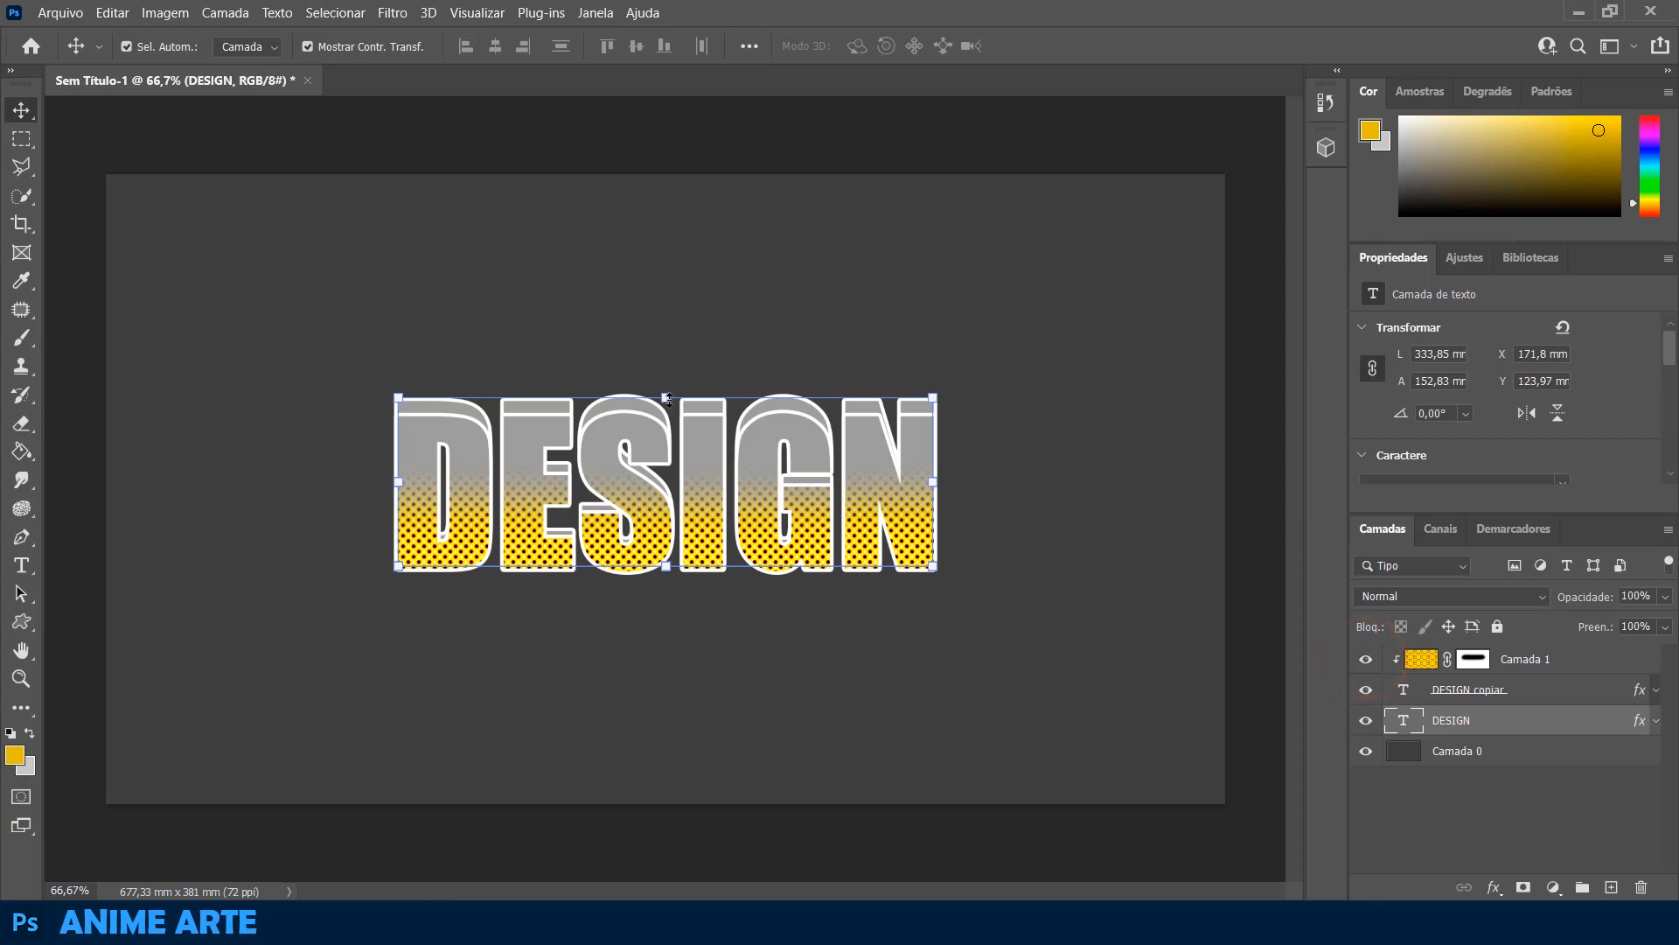
- Extend the lower DESIGN text slightly past the front text at the top and bottom, to about 109% height
click(668, 398)
drag(666, 377, 666, 377)
drag(664, 630, 666, 652)
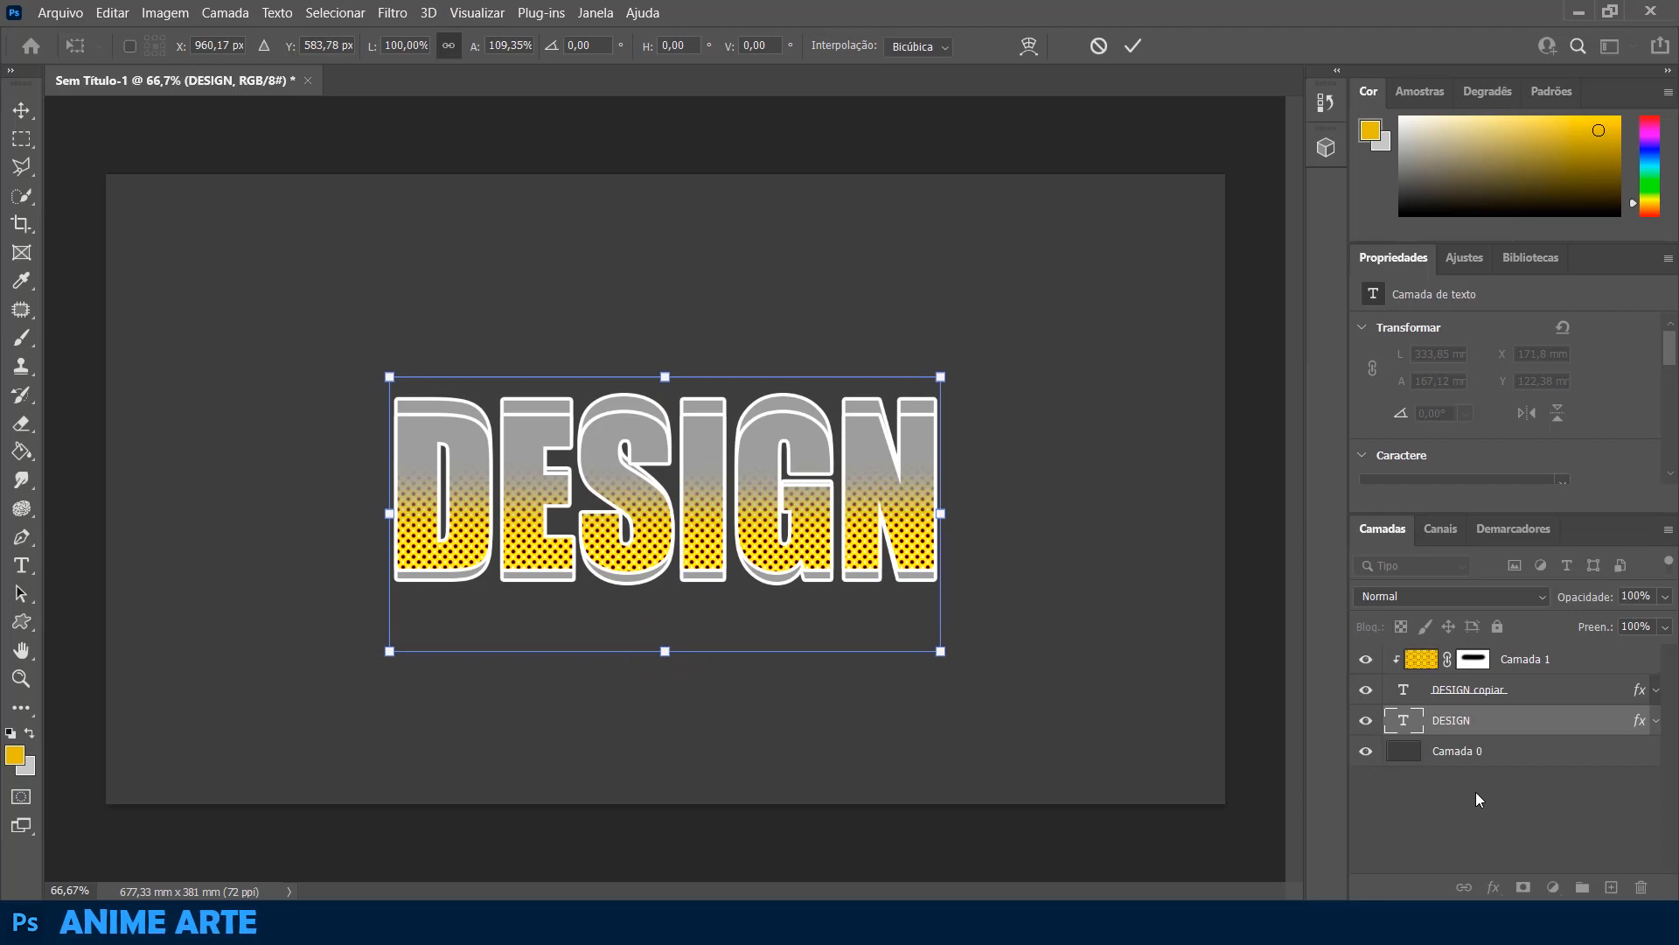
click(1545, 805)
- Change the lower DESIGN layer's stroke color to yellow #fafa09 sampled from the halftone
click(1638, 720)
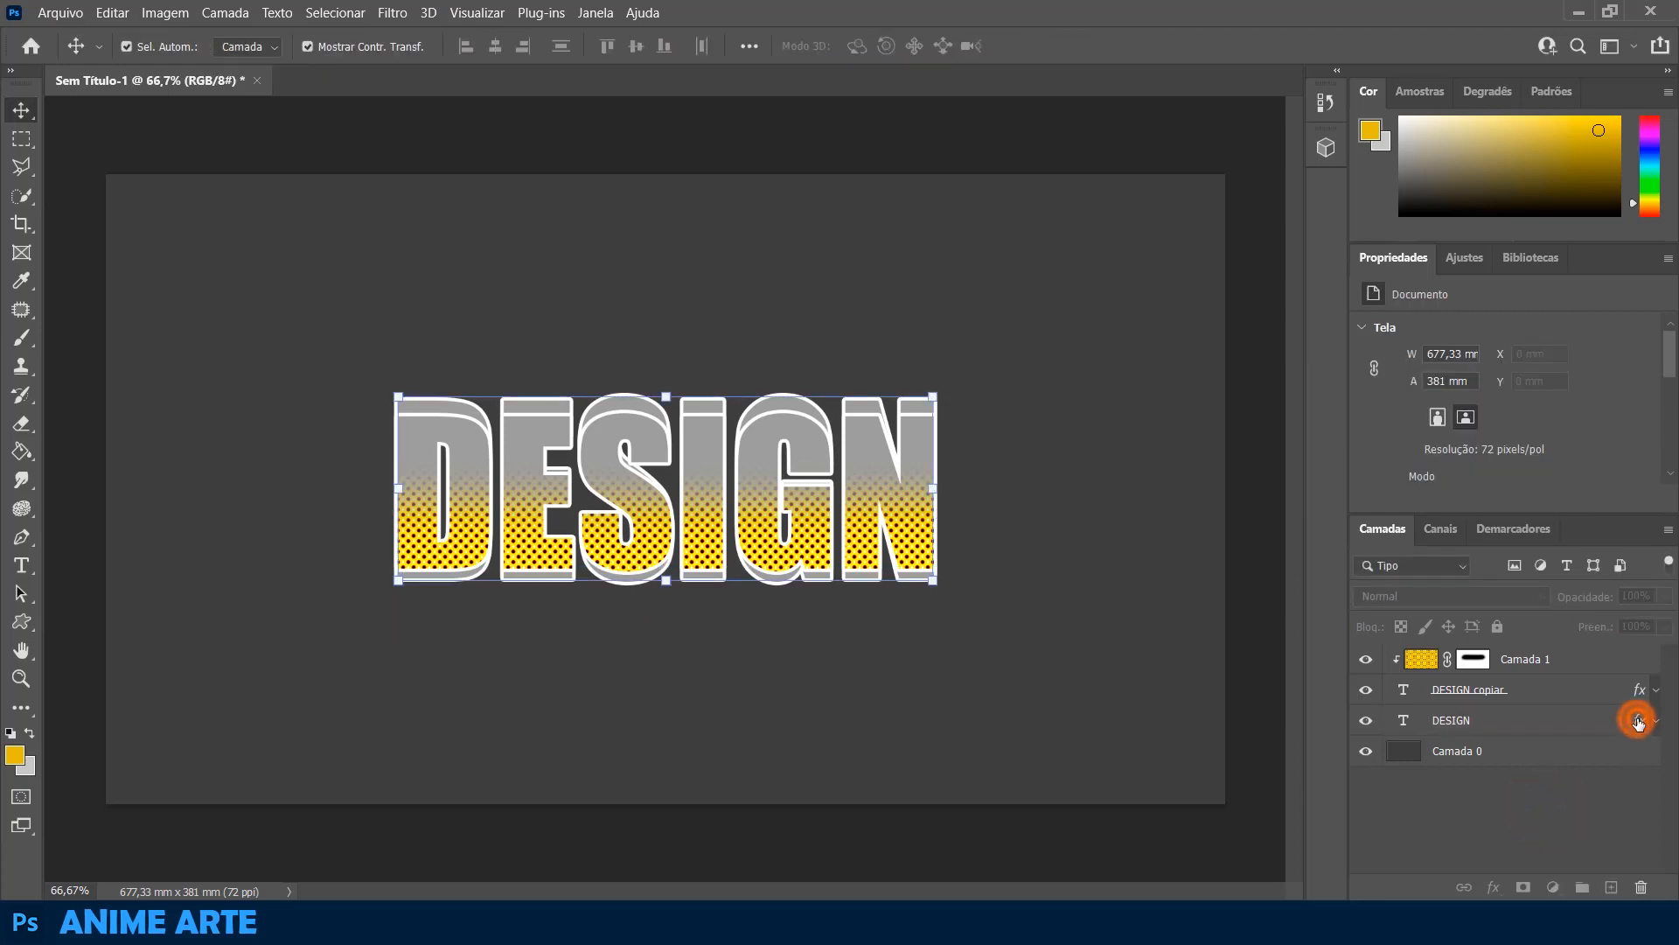
click(1638, 720)
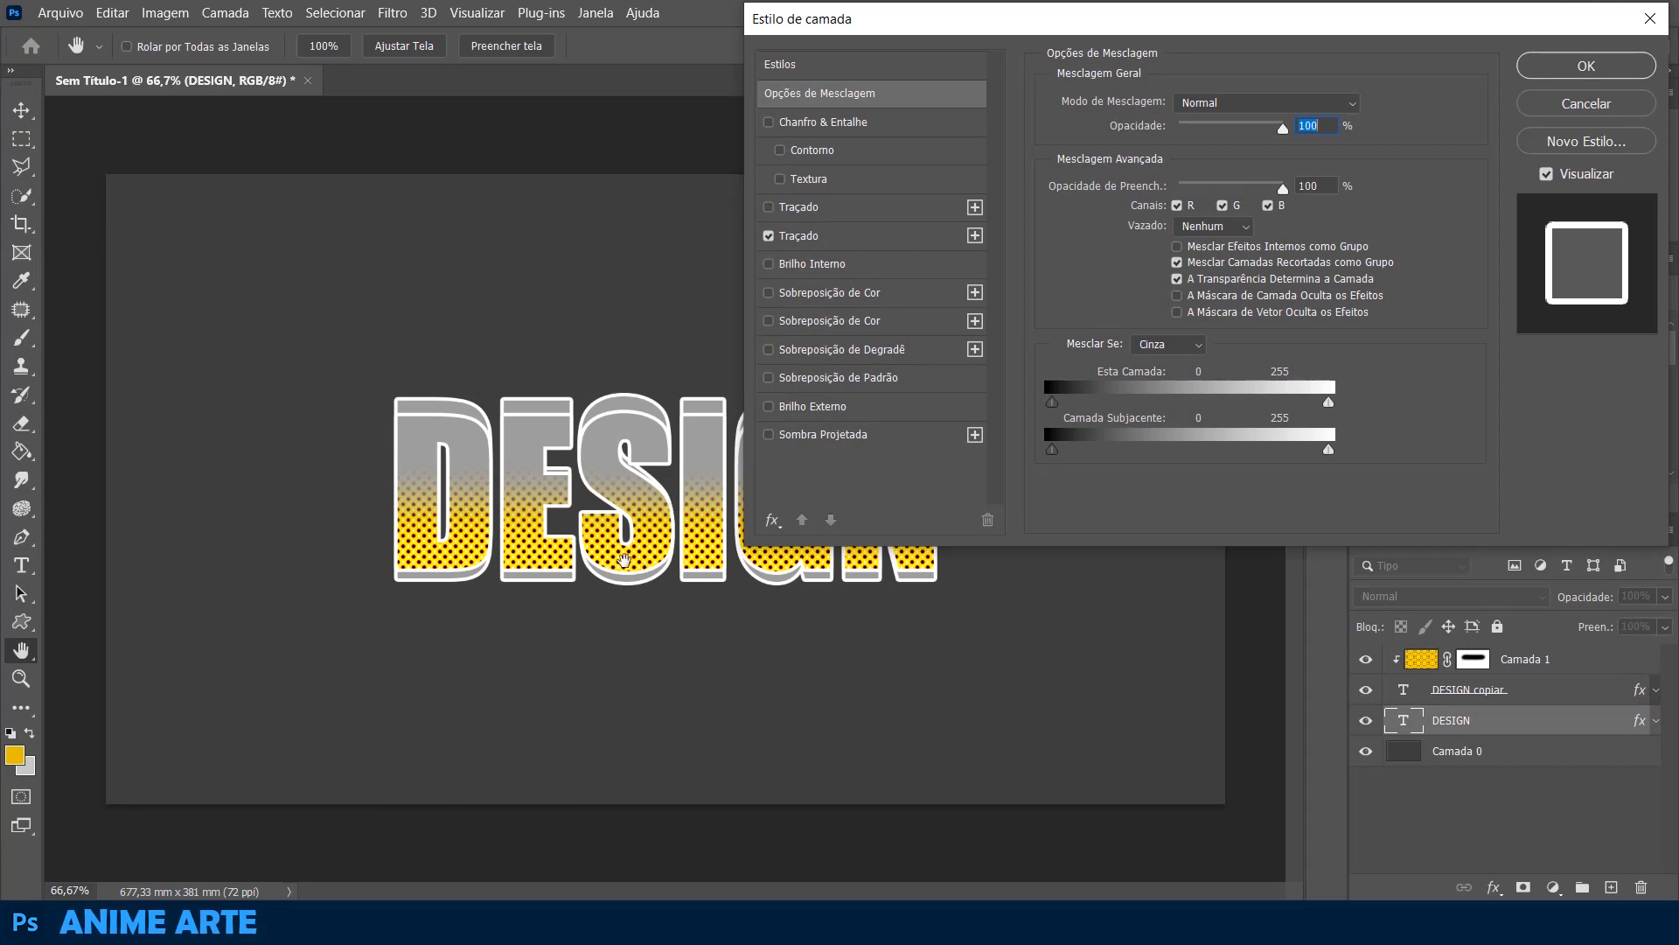
click(810, 237)
click(1088, 262)
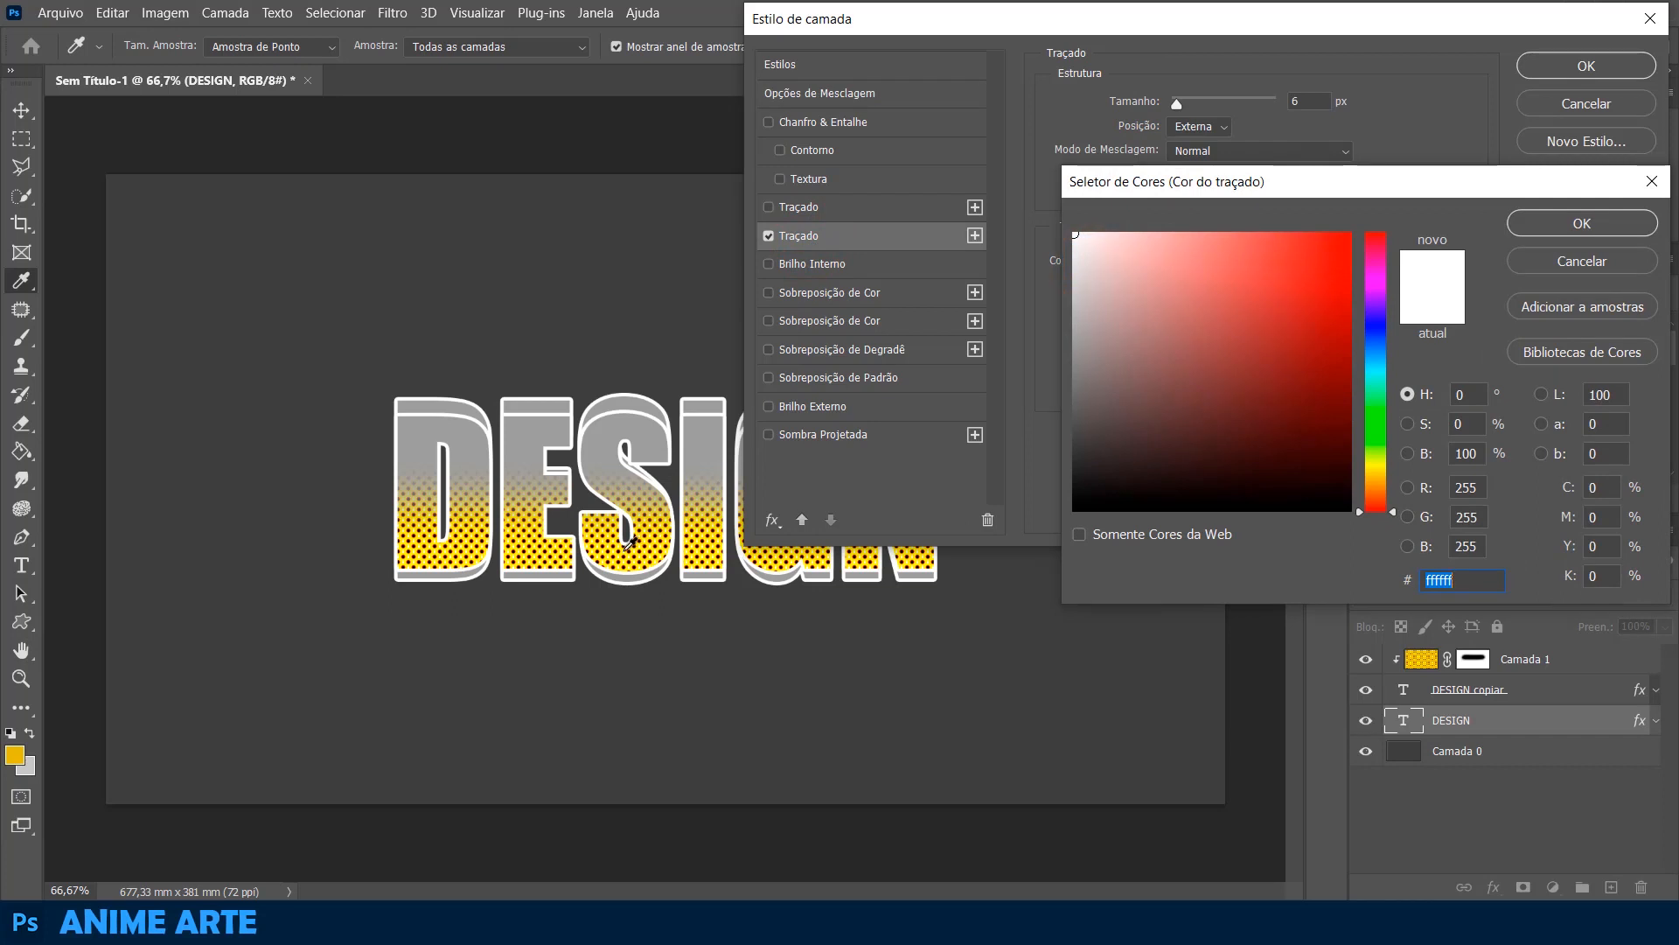
click(628, 542)
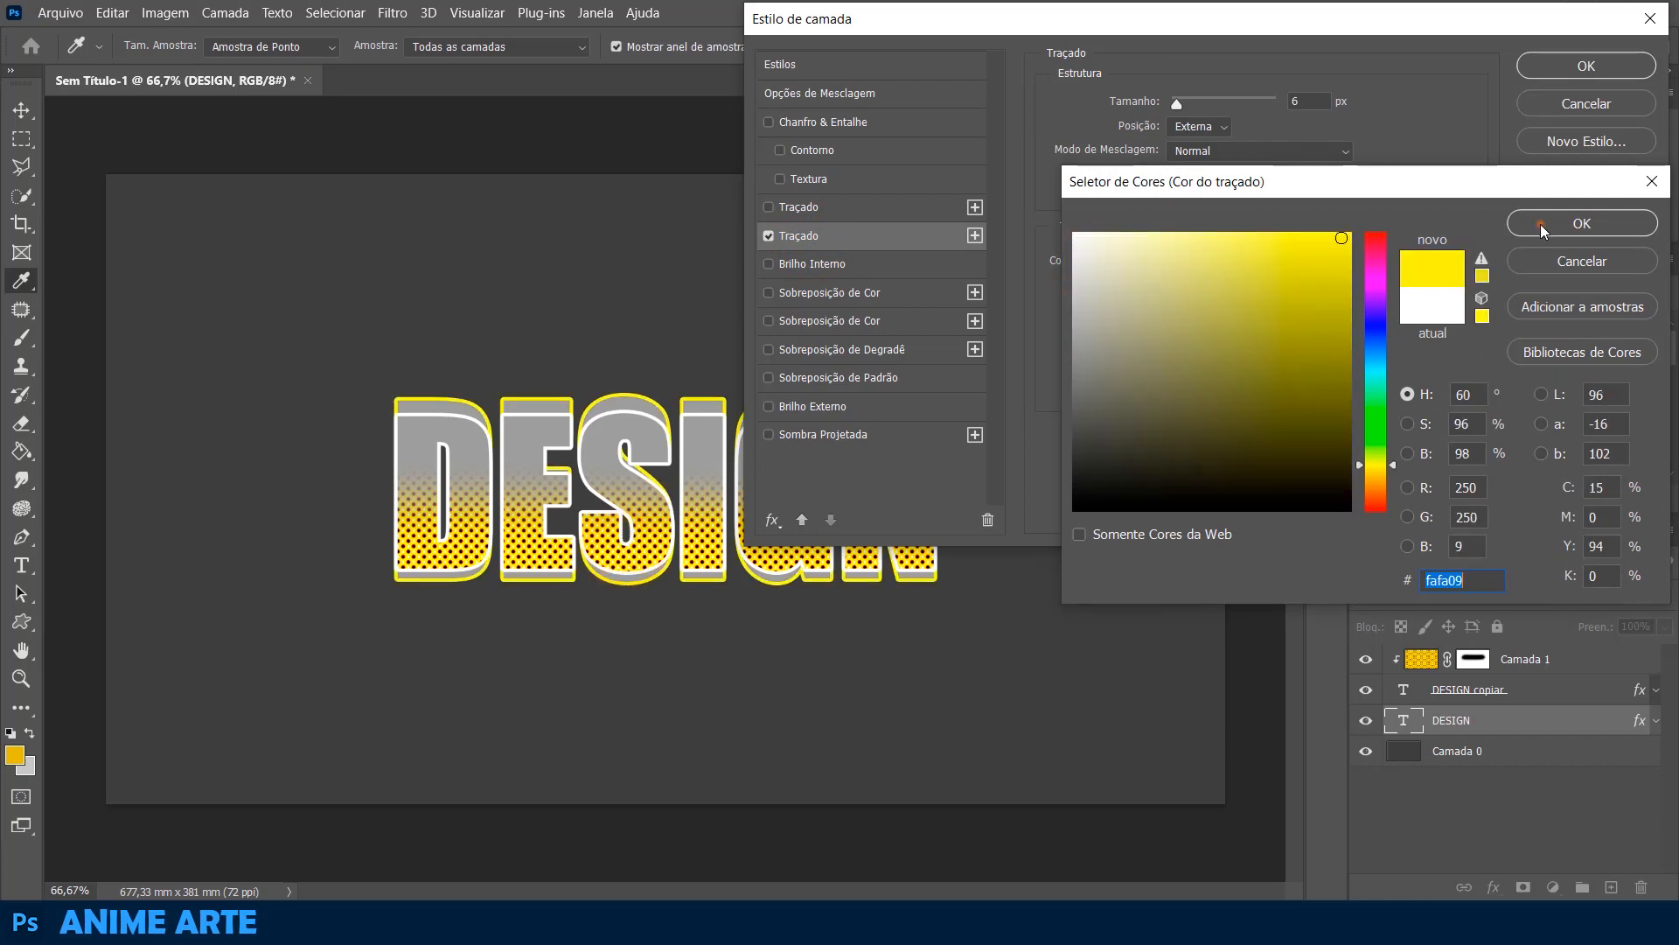
click(1542, 228)
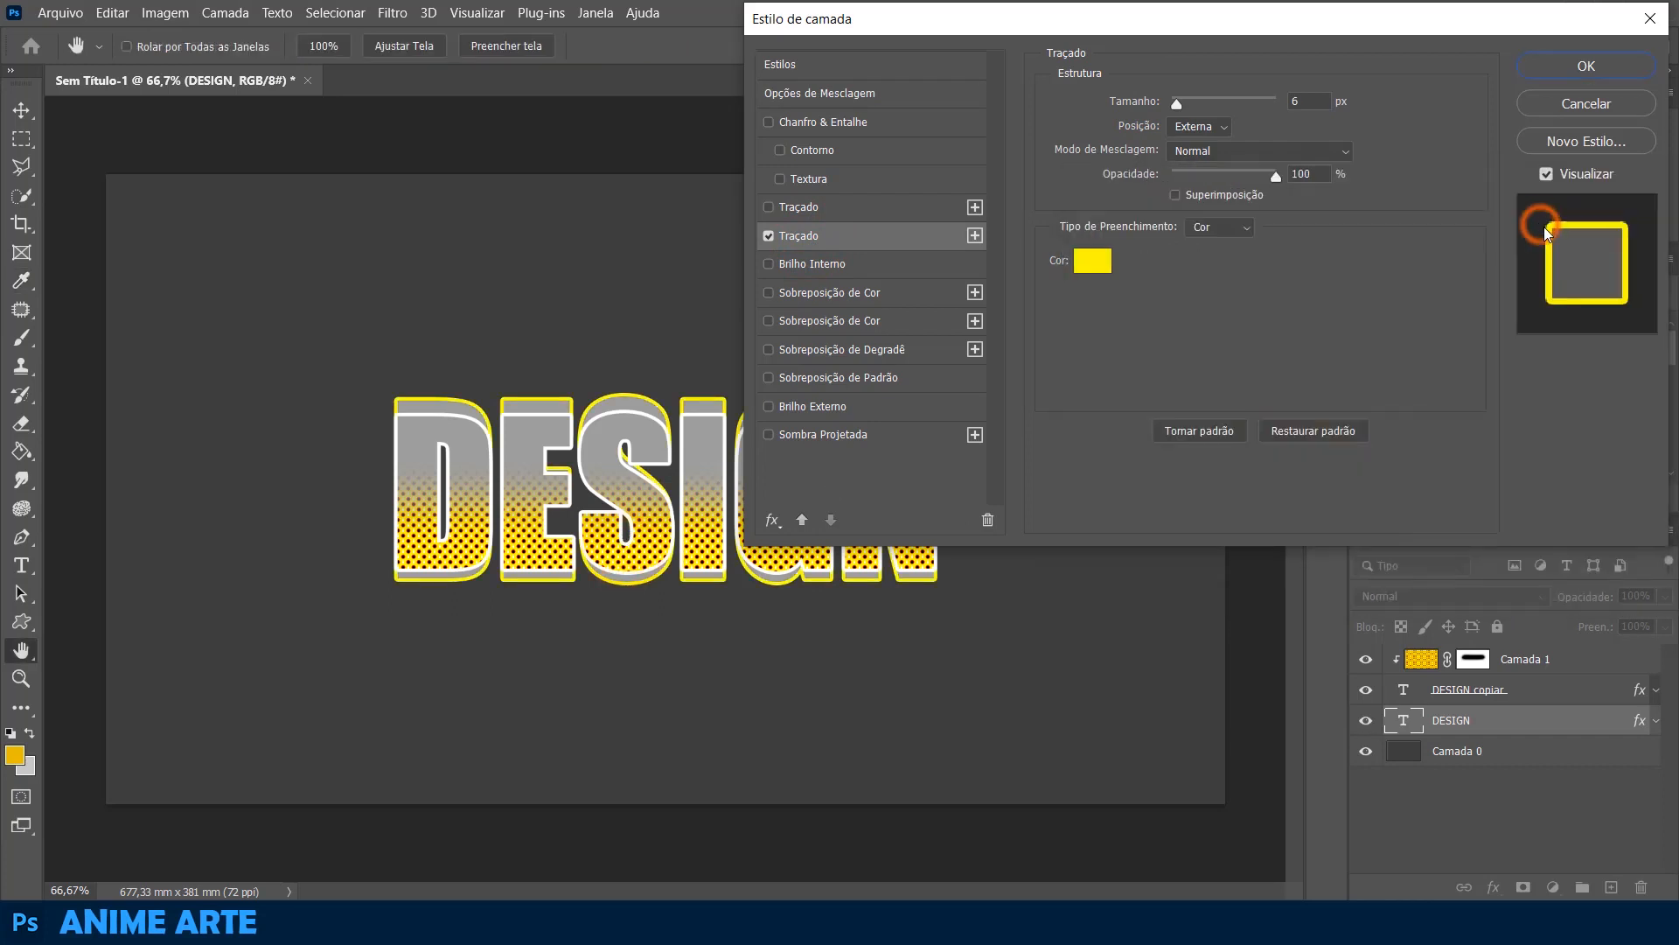
- Enable a color overlay on the lower DESIGN layer and resample its stroke color from the halftone as #eeee1a
click(849, 294)
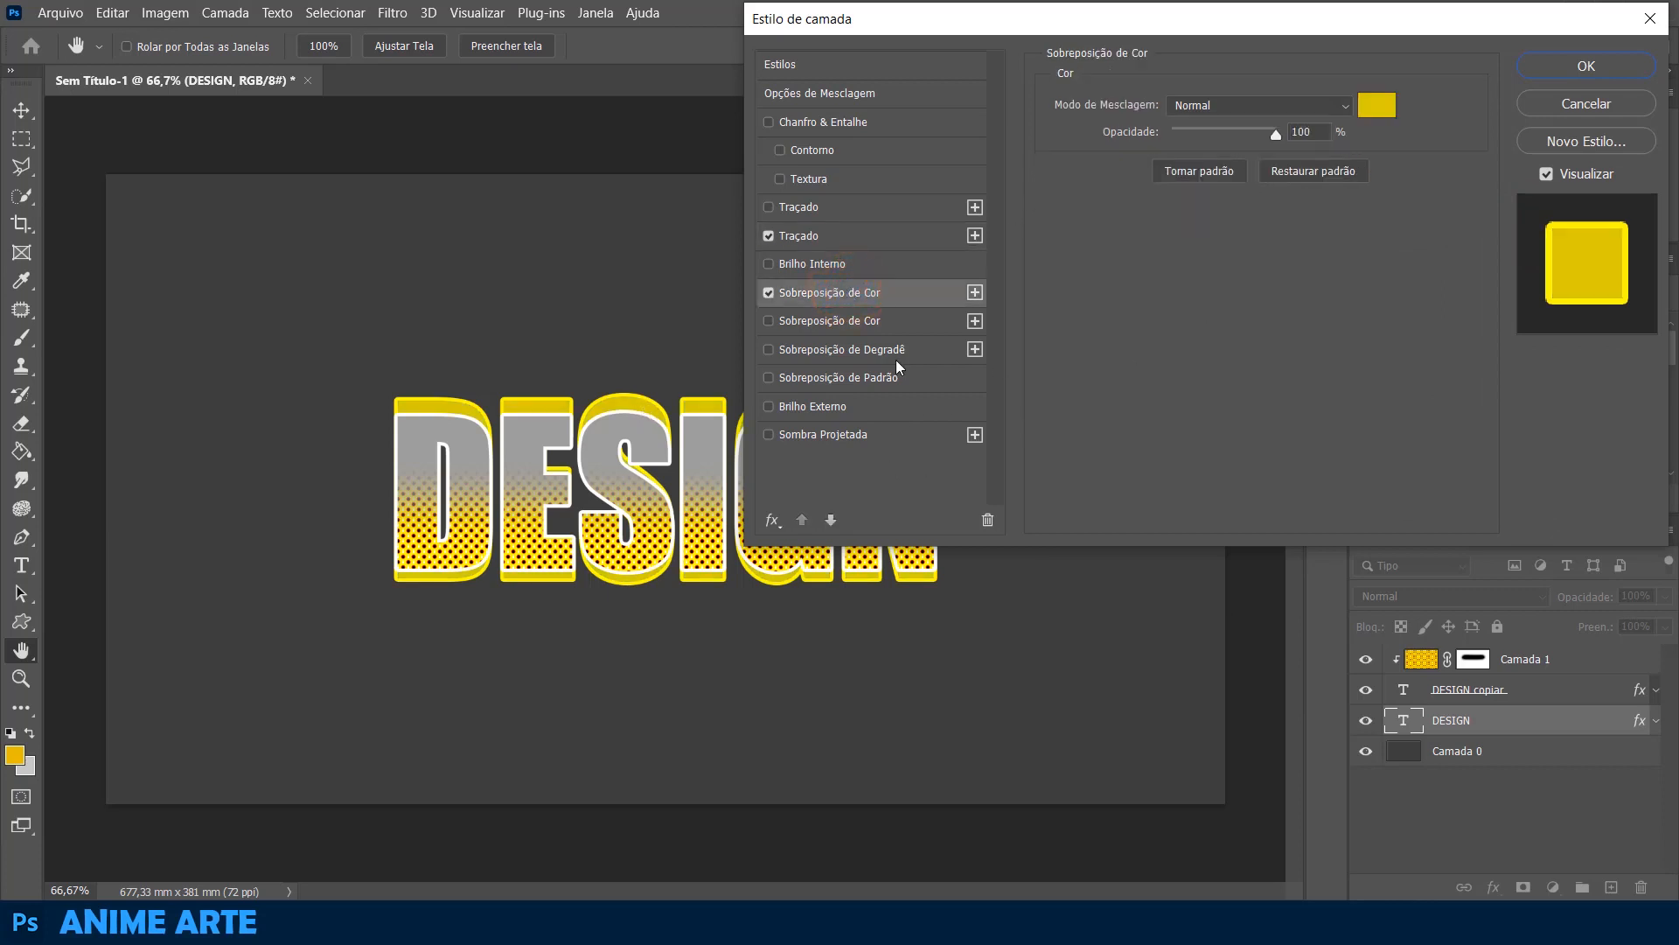
click(801, 236)
click(1092, 260)
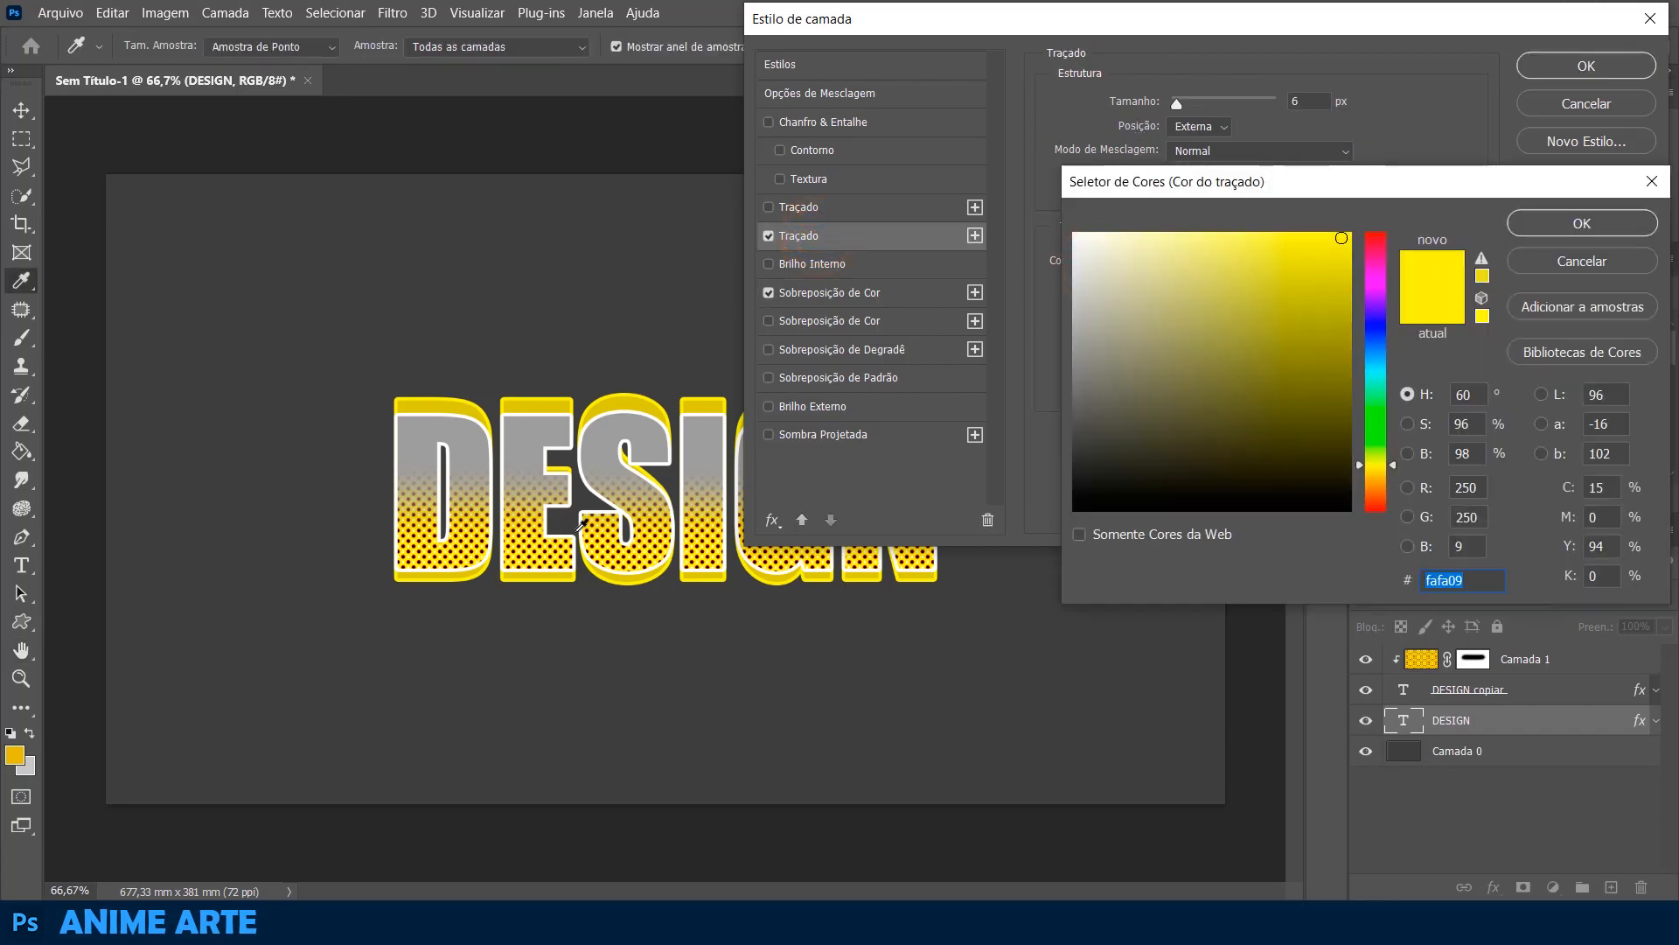
scroll(580, 524, up, 3)
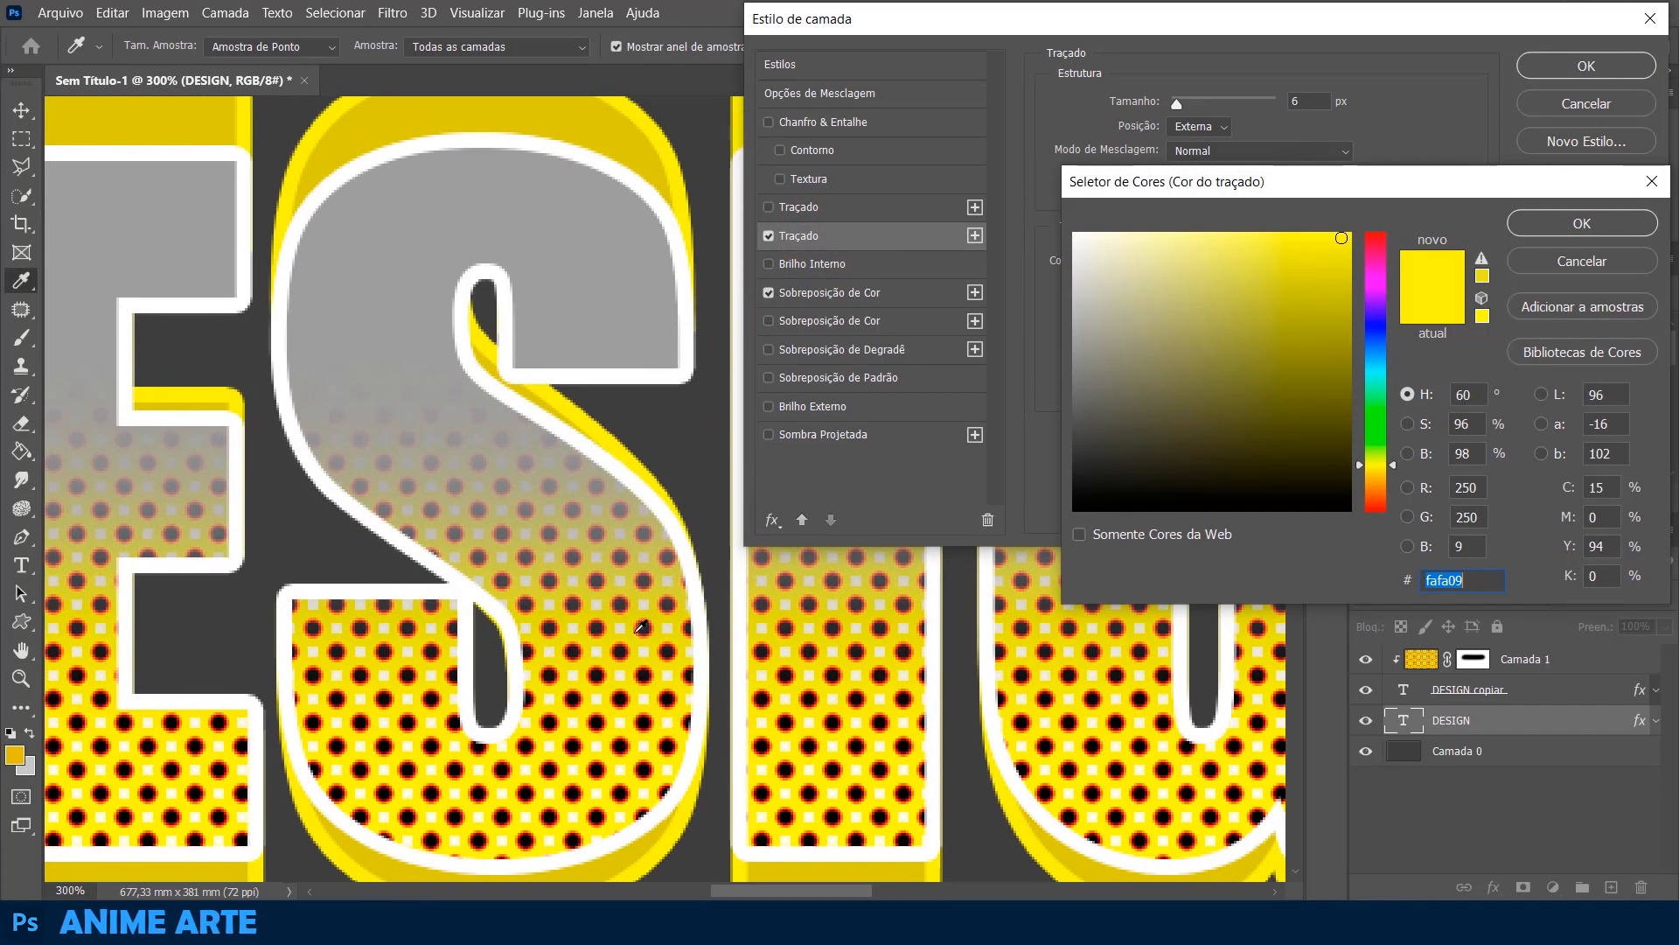
click(586, 665)
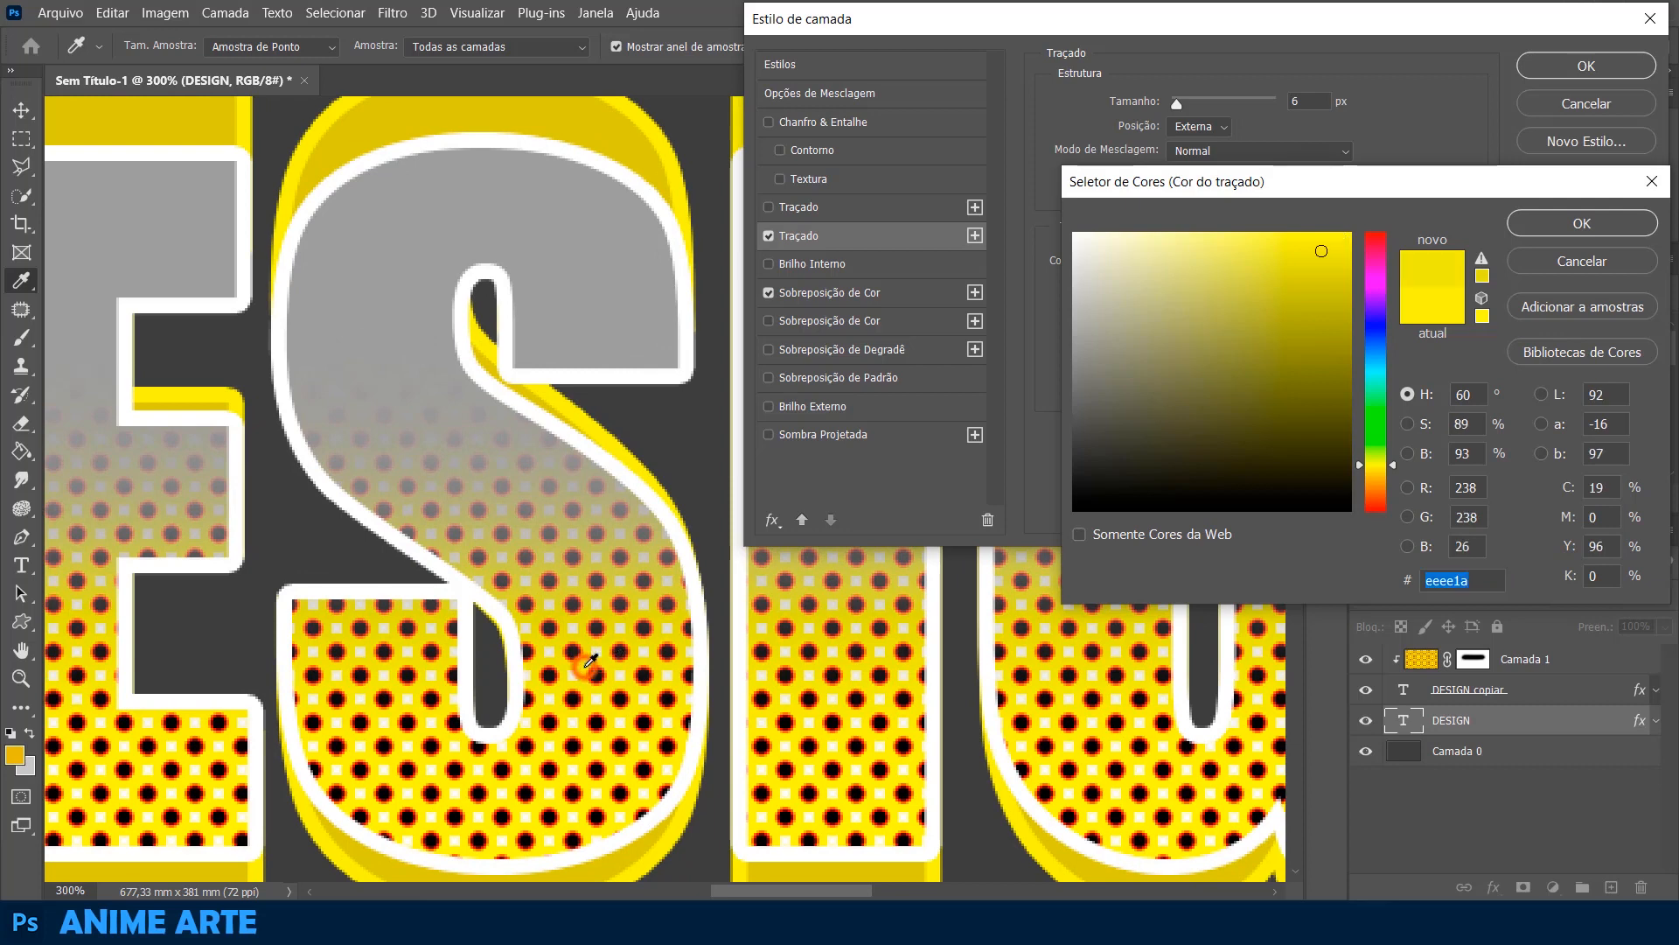
click(1548, 223)
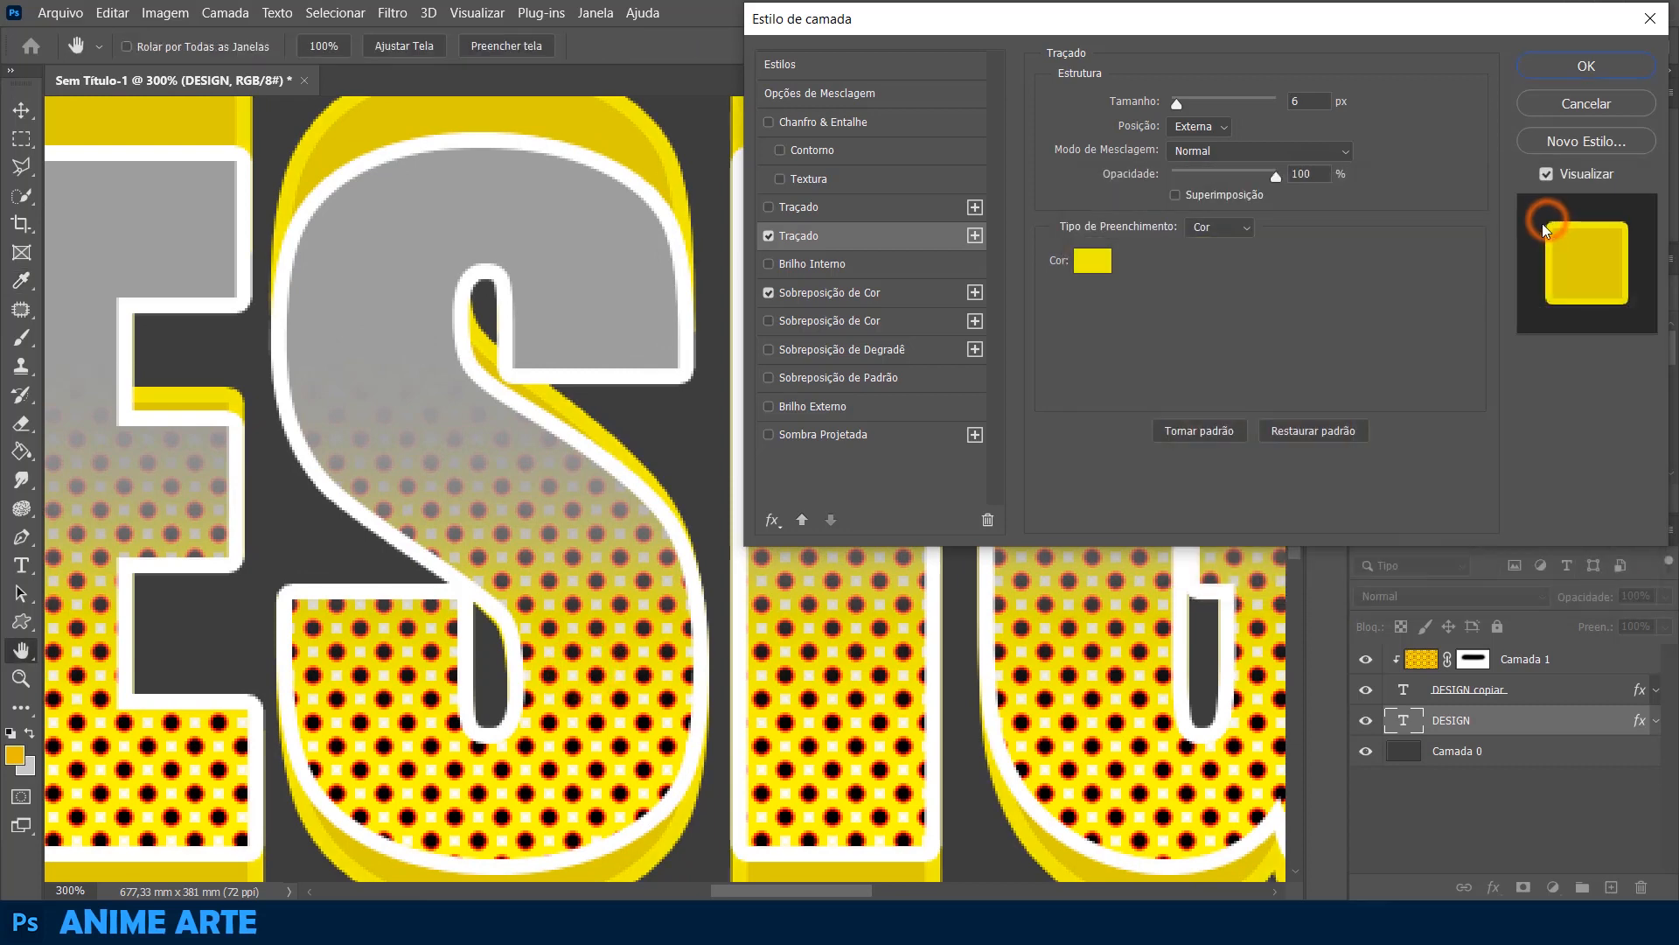
- Set the lower DESIGN layer's color overlay to yellow #ecec1d sampled from the halftone and apply the layer style
click(858, 304)
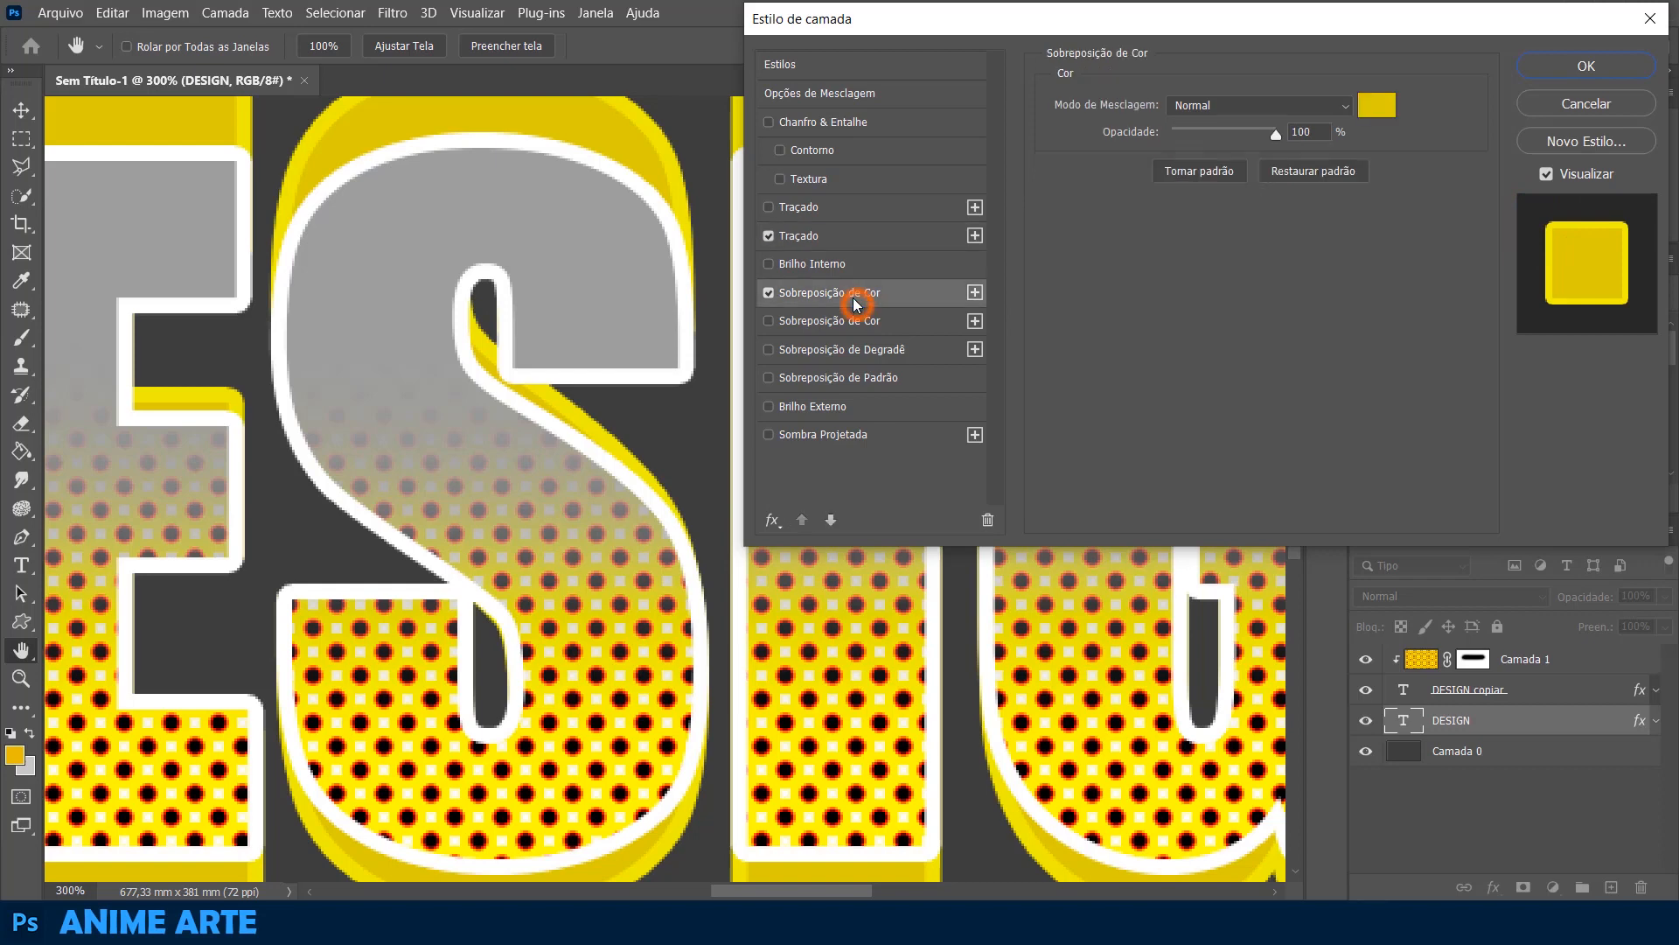
click(1380, 105)
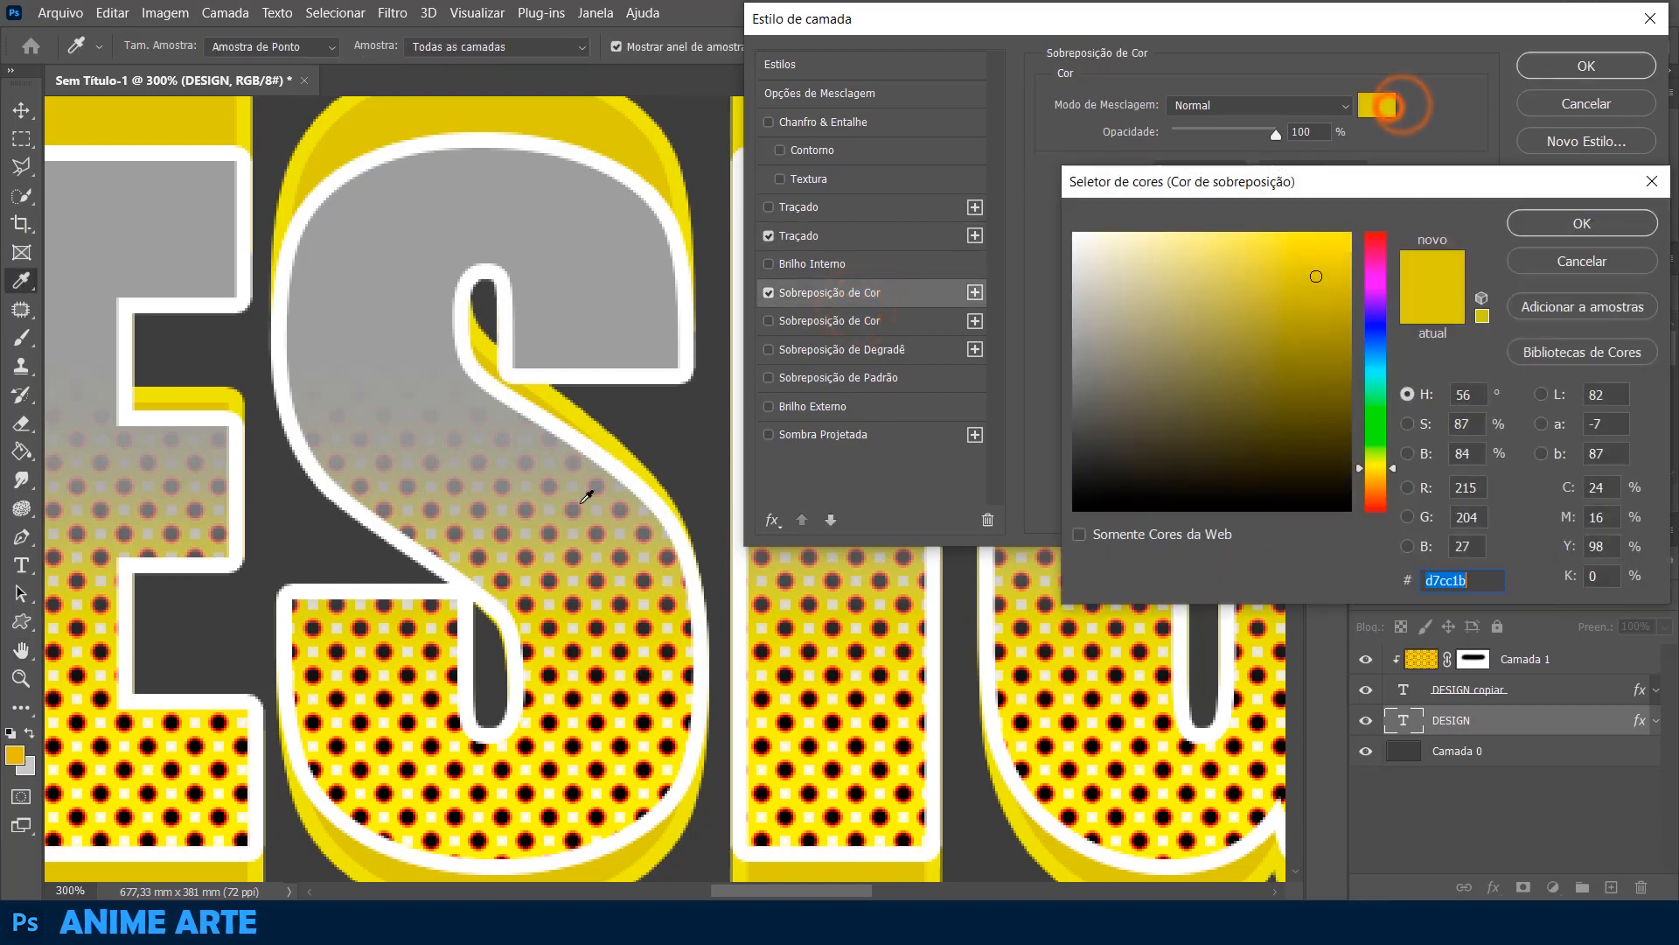
click(421, 658)
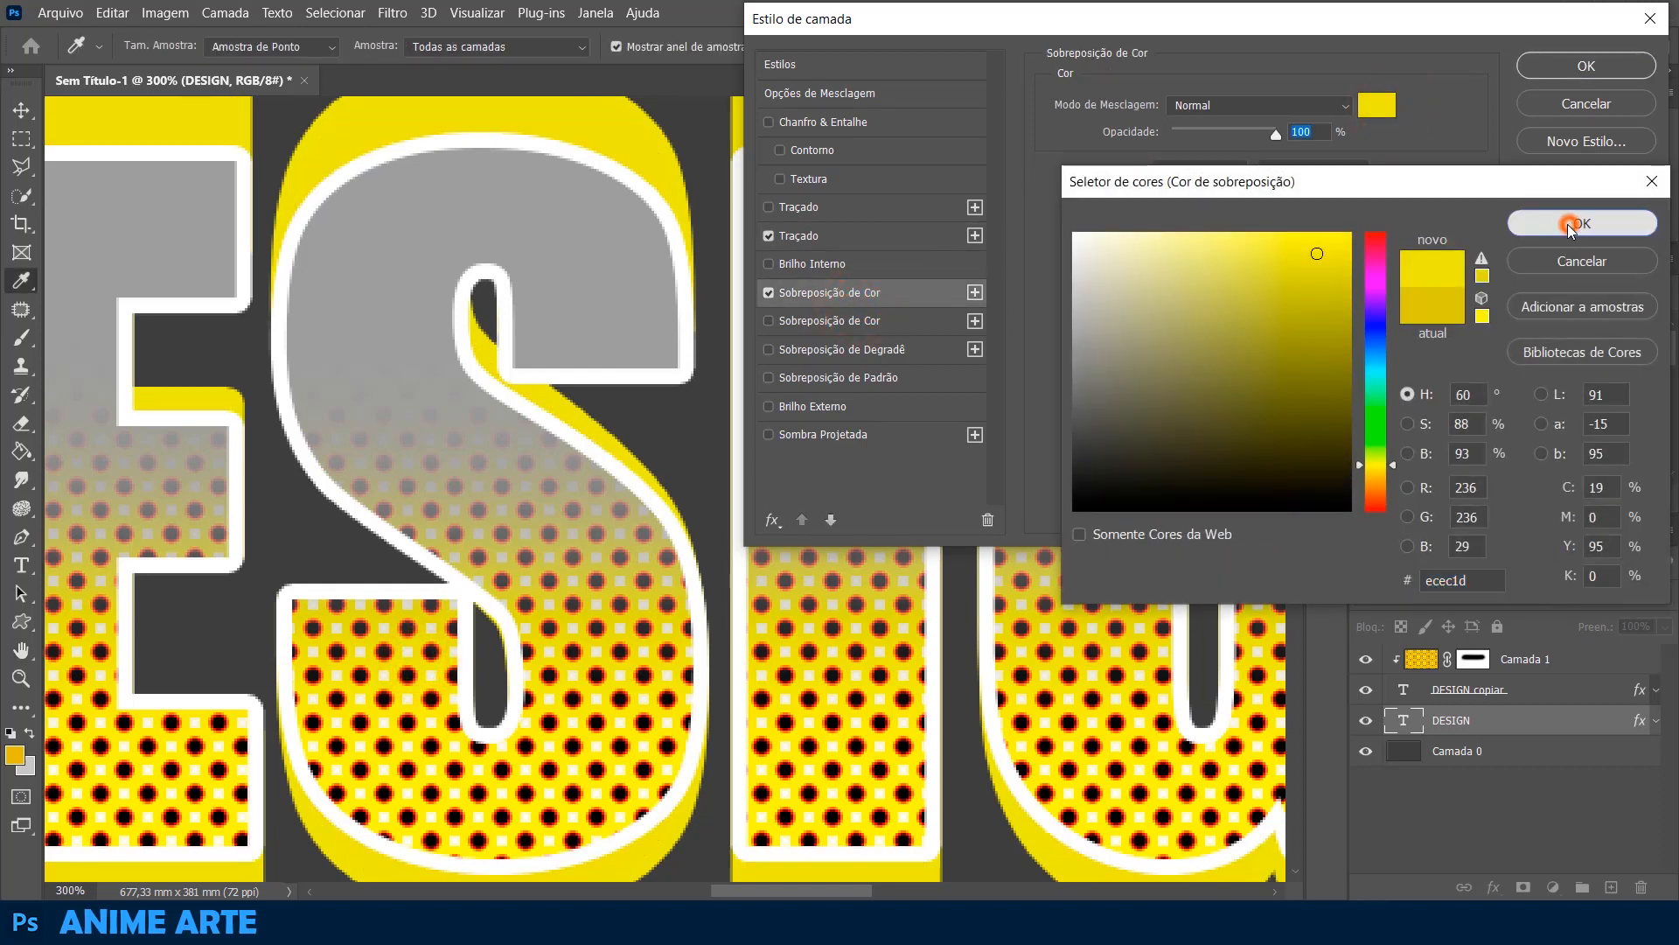
click(1579, 224)
click(1557, 70)
key(ctrl+0)
click(1116, 574)
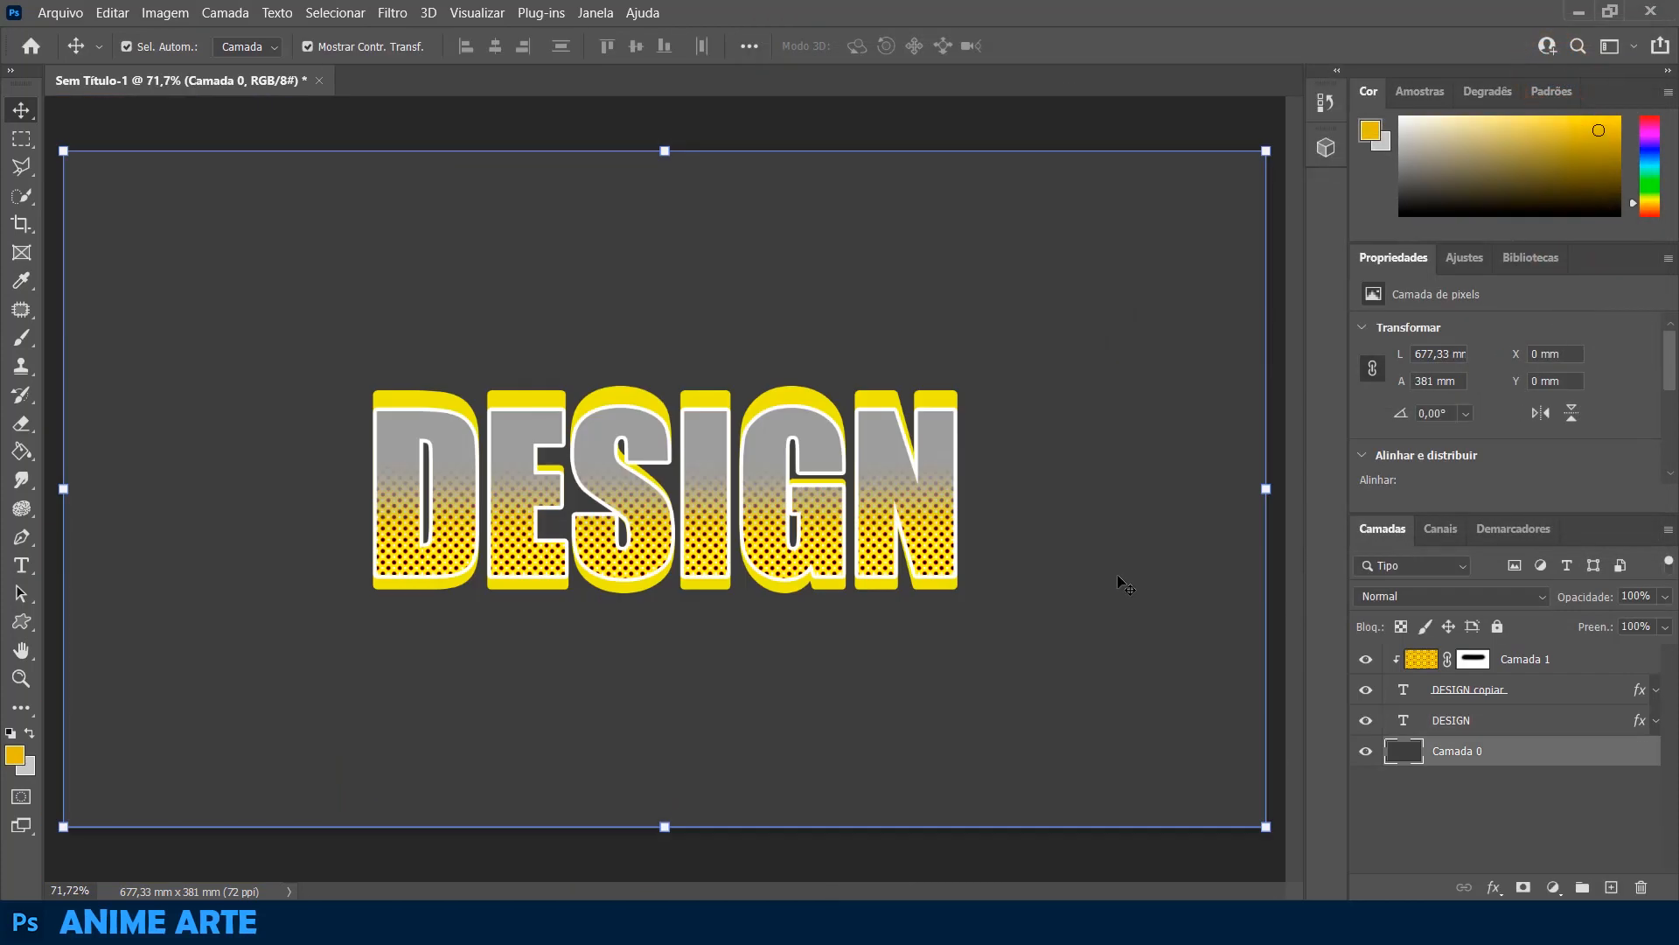
- Add a Hue/Saturation adjustment layer above the halftone layer and shift the hue until the yellow turns cyan
click(1577, 659)
click(1469, 257)
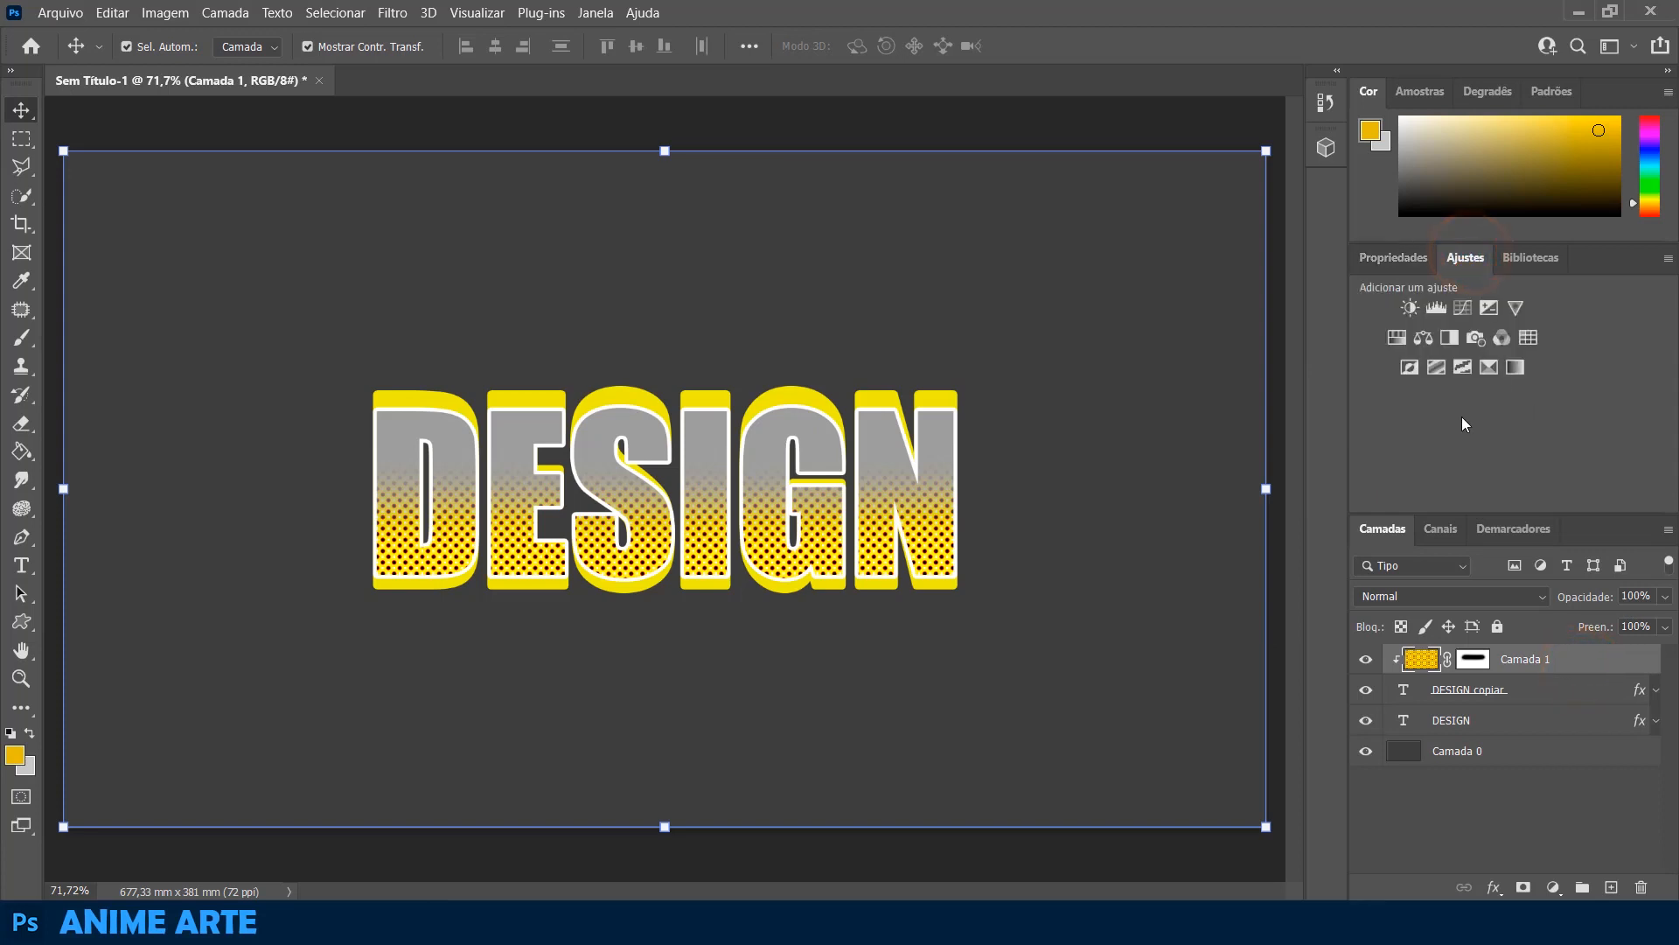
click(1397, 339)
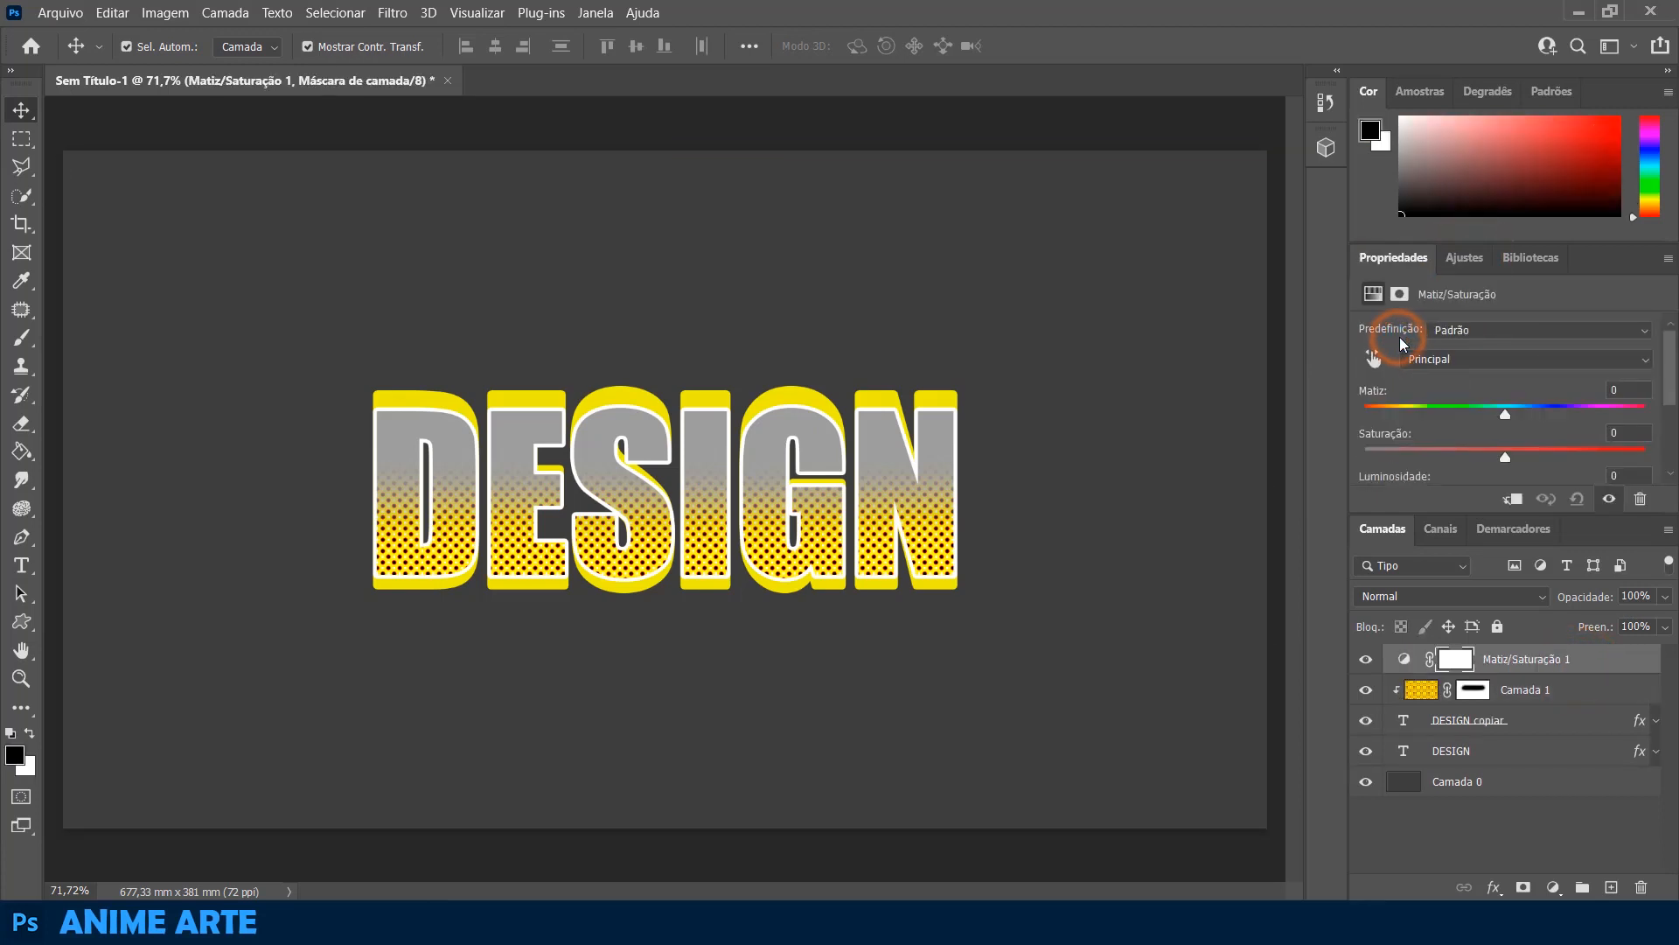
drag(1505, 417, 1607, 420)
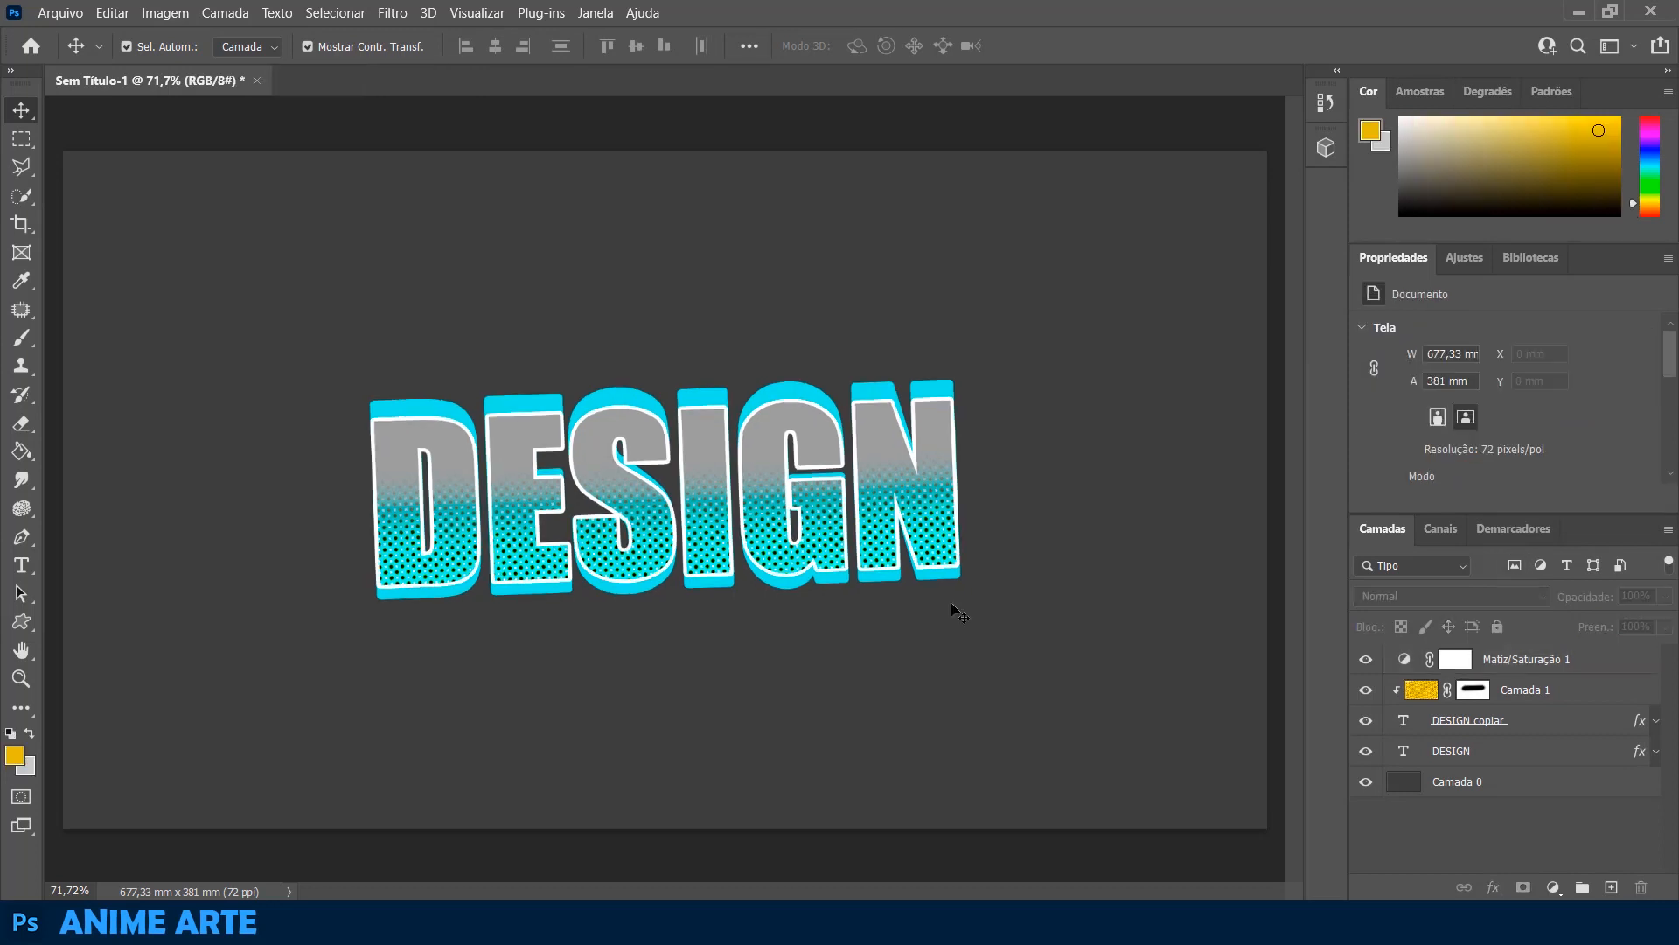
- Delete the Hue/Saturation layer, the halftone layer and both DESIGN text layers, keeping only the Camada 0 background
click(1595, 660)
shift+click(1567, 753)
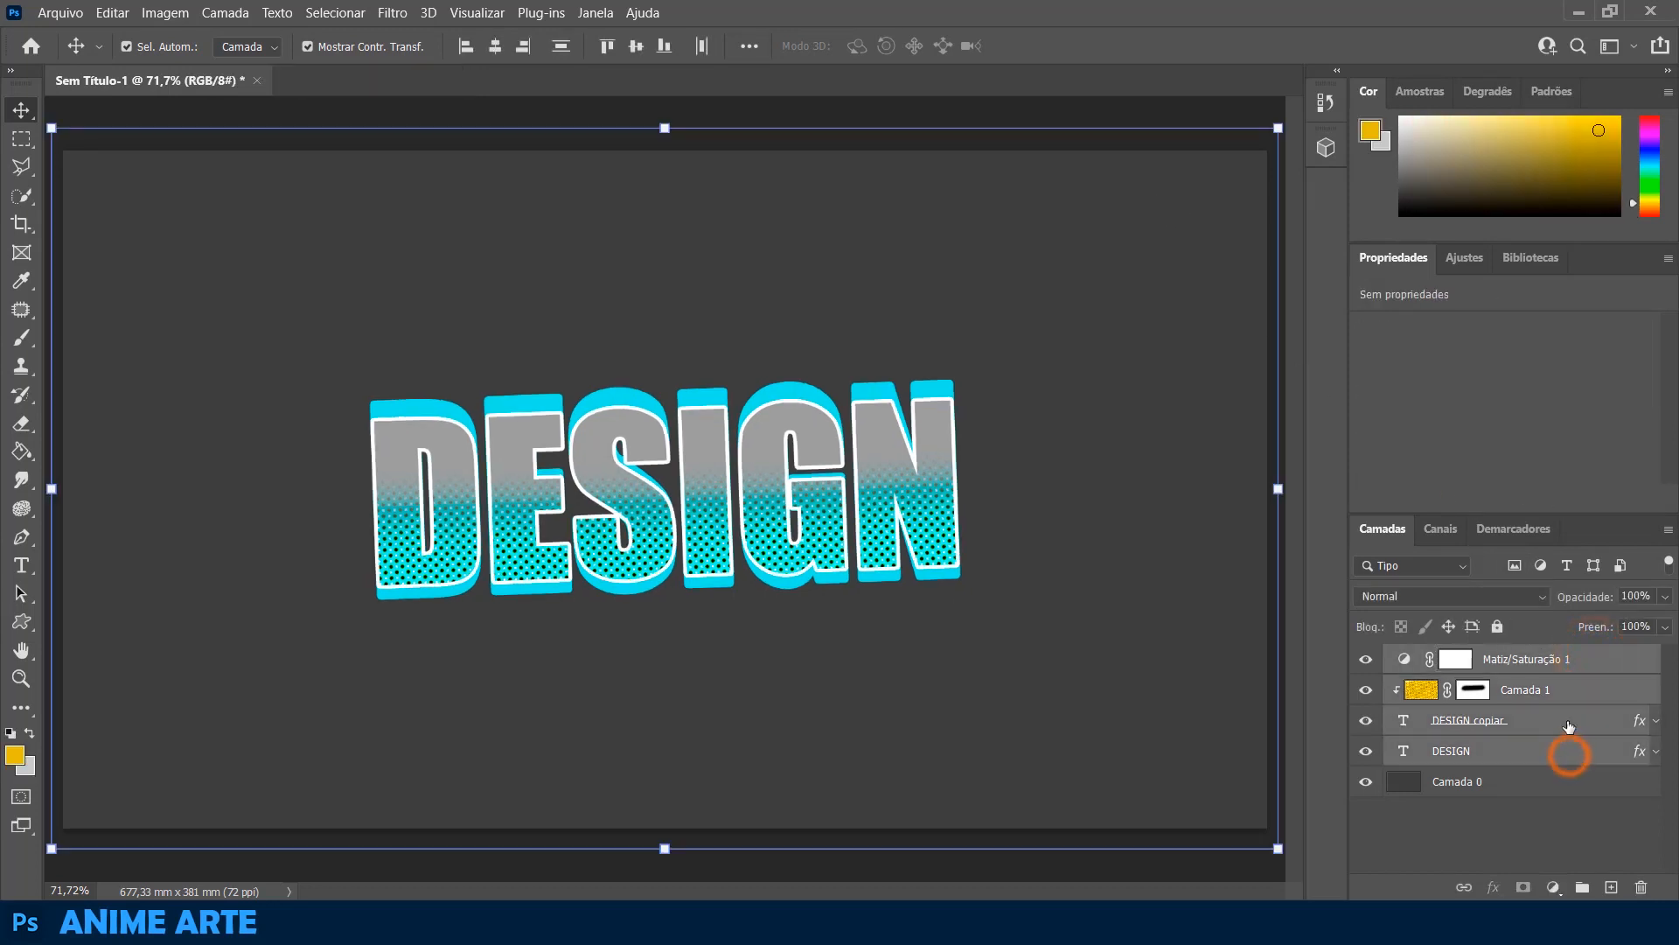
key(Delete)
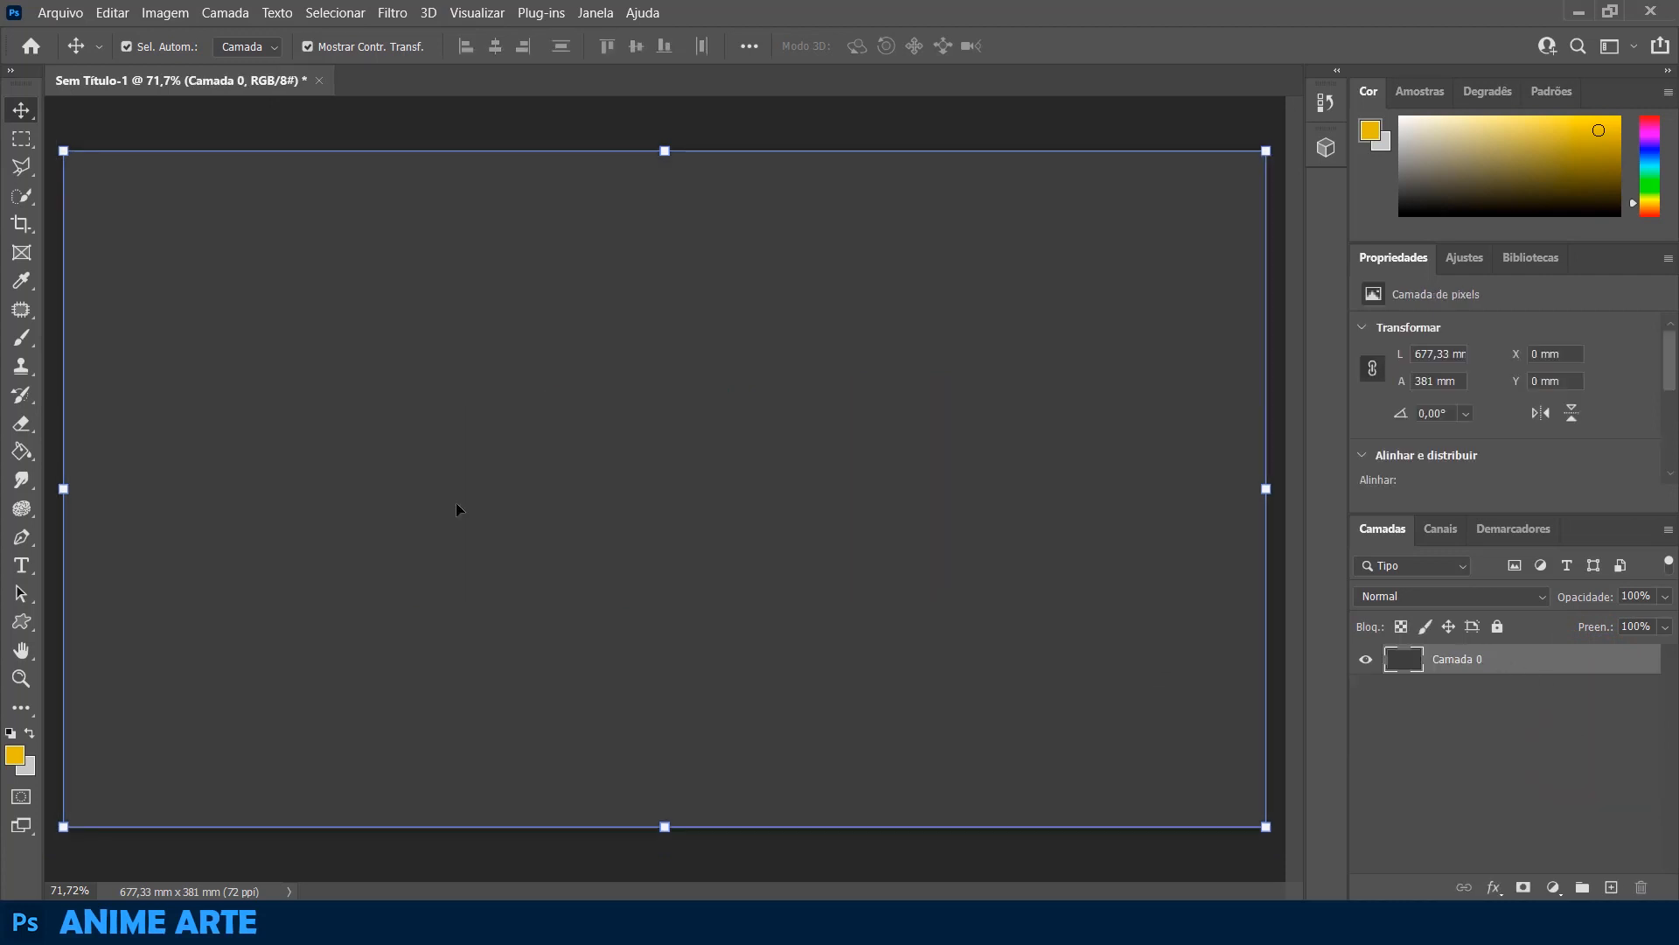
- Add the text DESIGN in Impact at 330,17 pt and move it to about the middle of the canvas
click(21, 565)
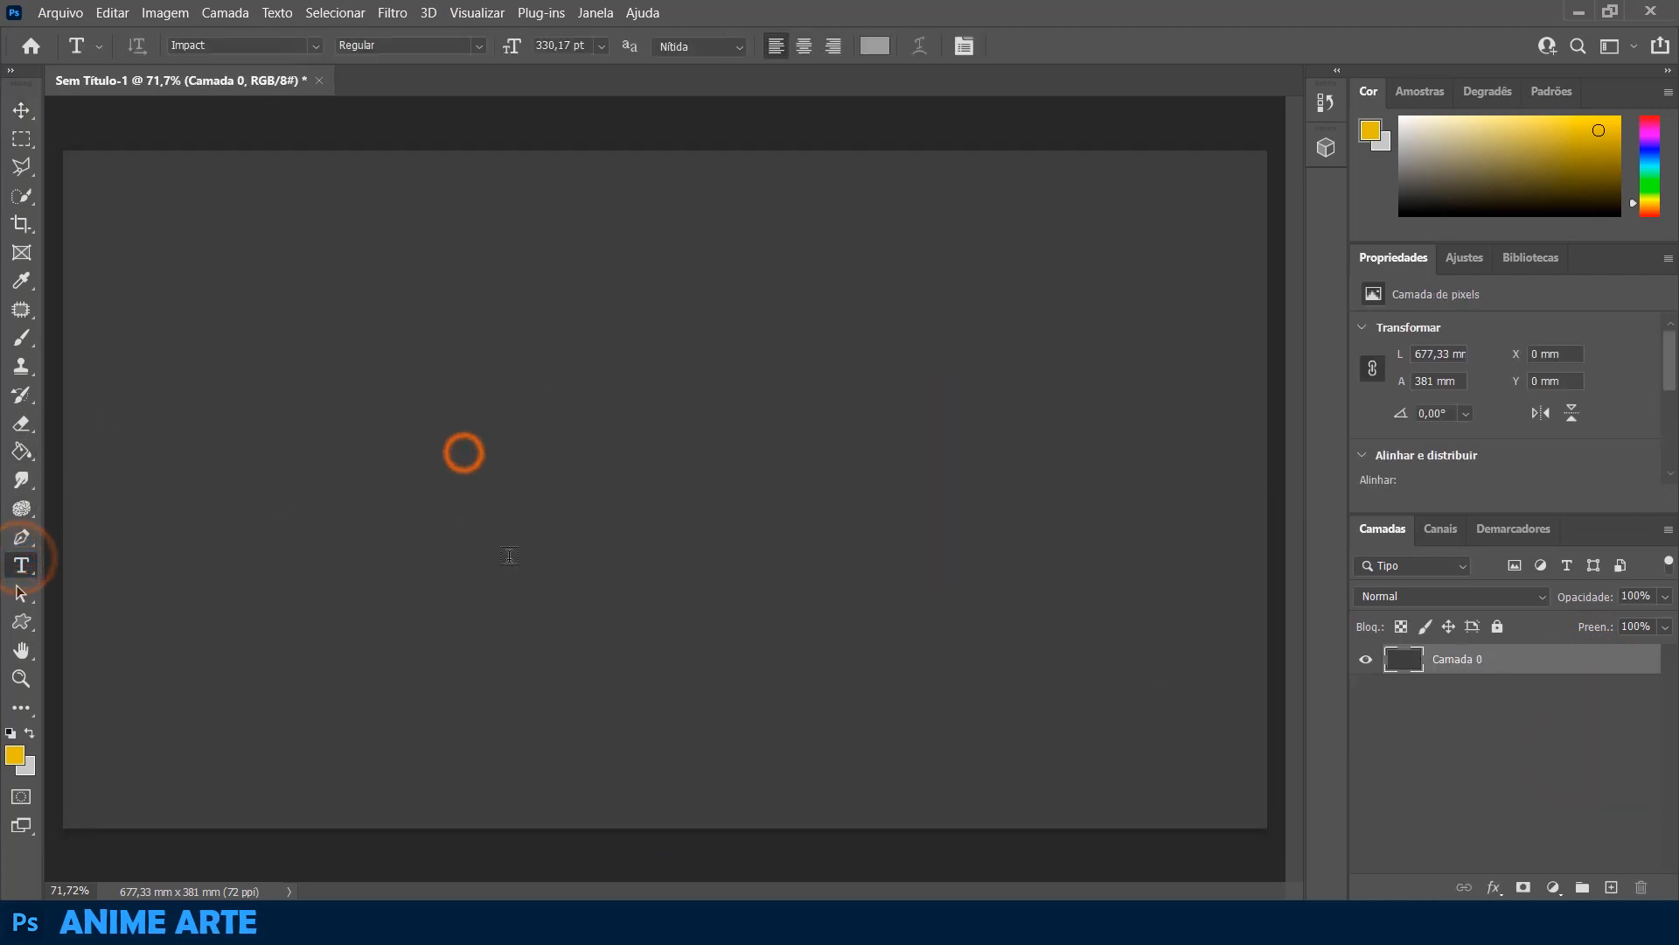
click(464, 452)
text(desi)
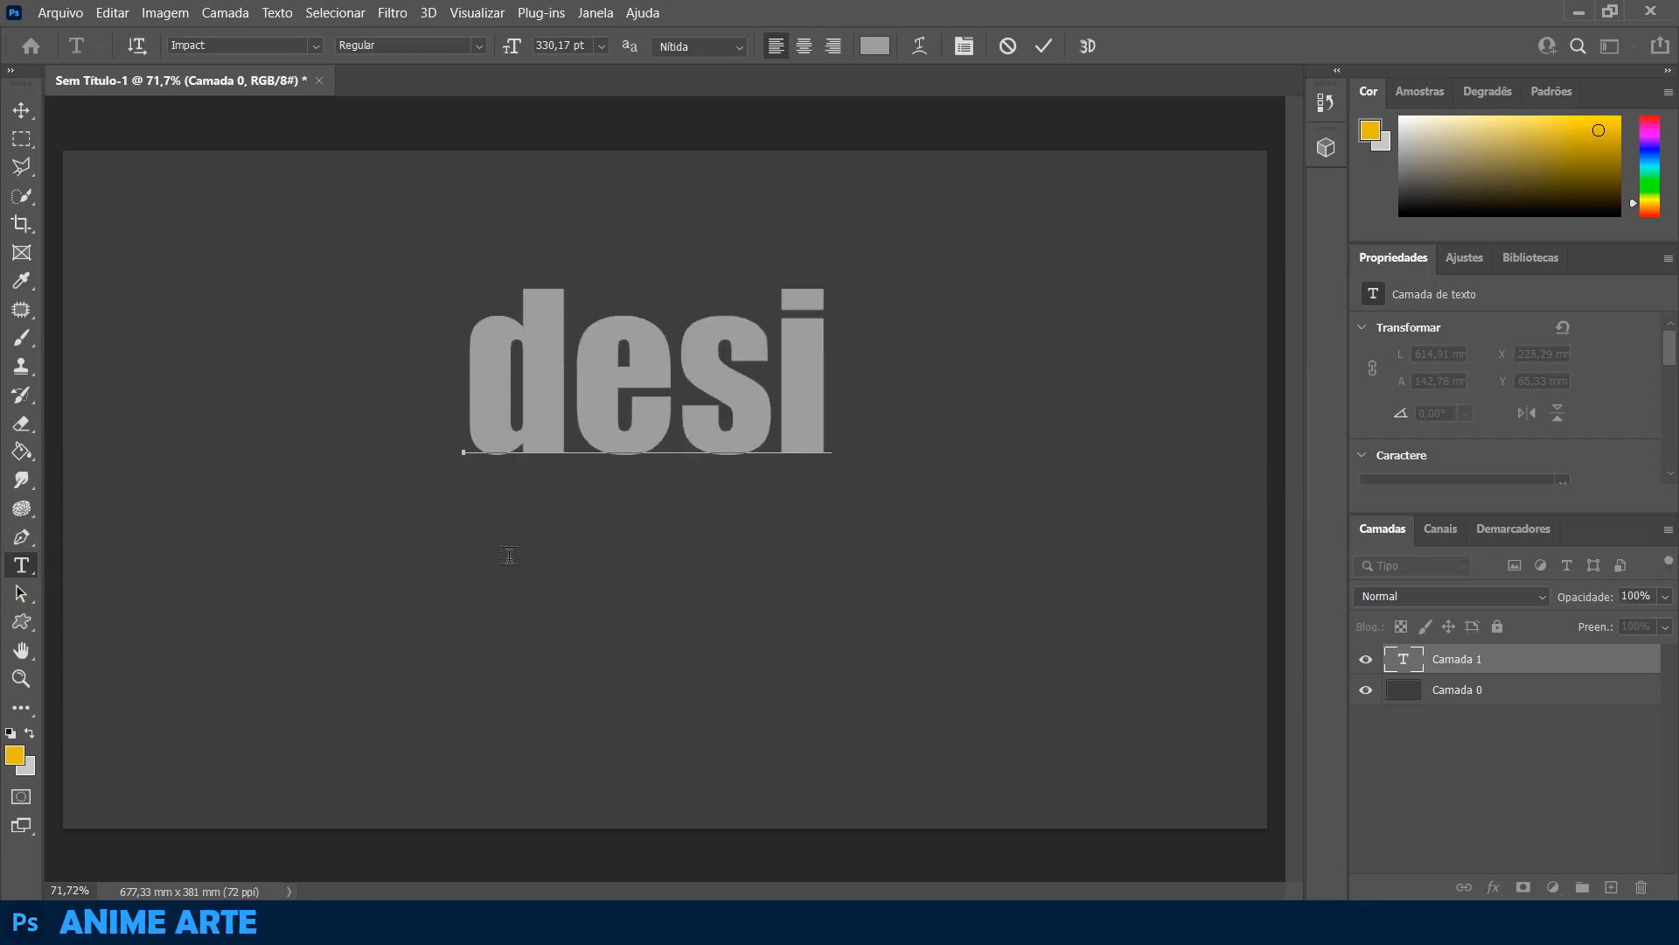
key(BackSpace)
key(BackSpace)
key(BackSpace)
key(BackSpace)
text(DESIGN)
click(21, 109)
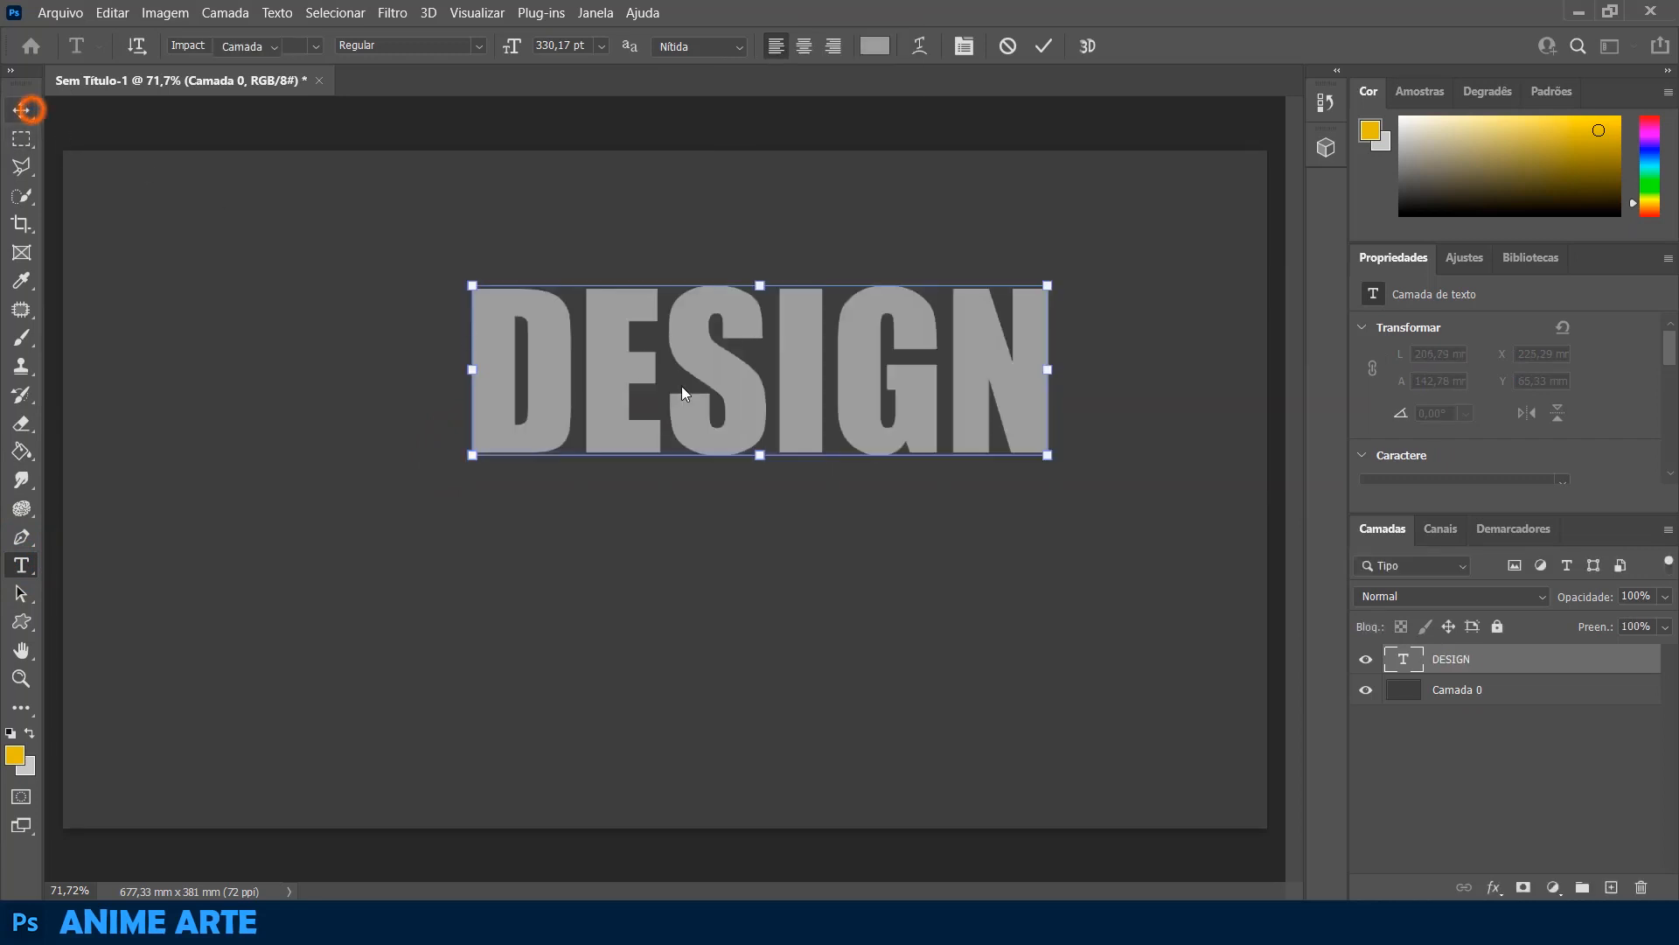
drag(717, 385, 628, 532)
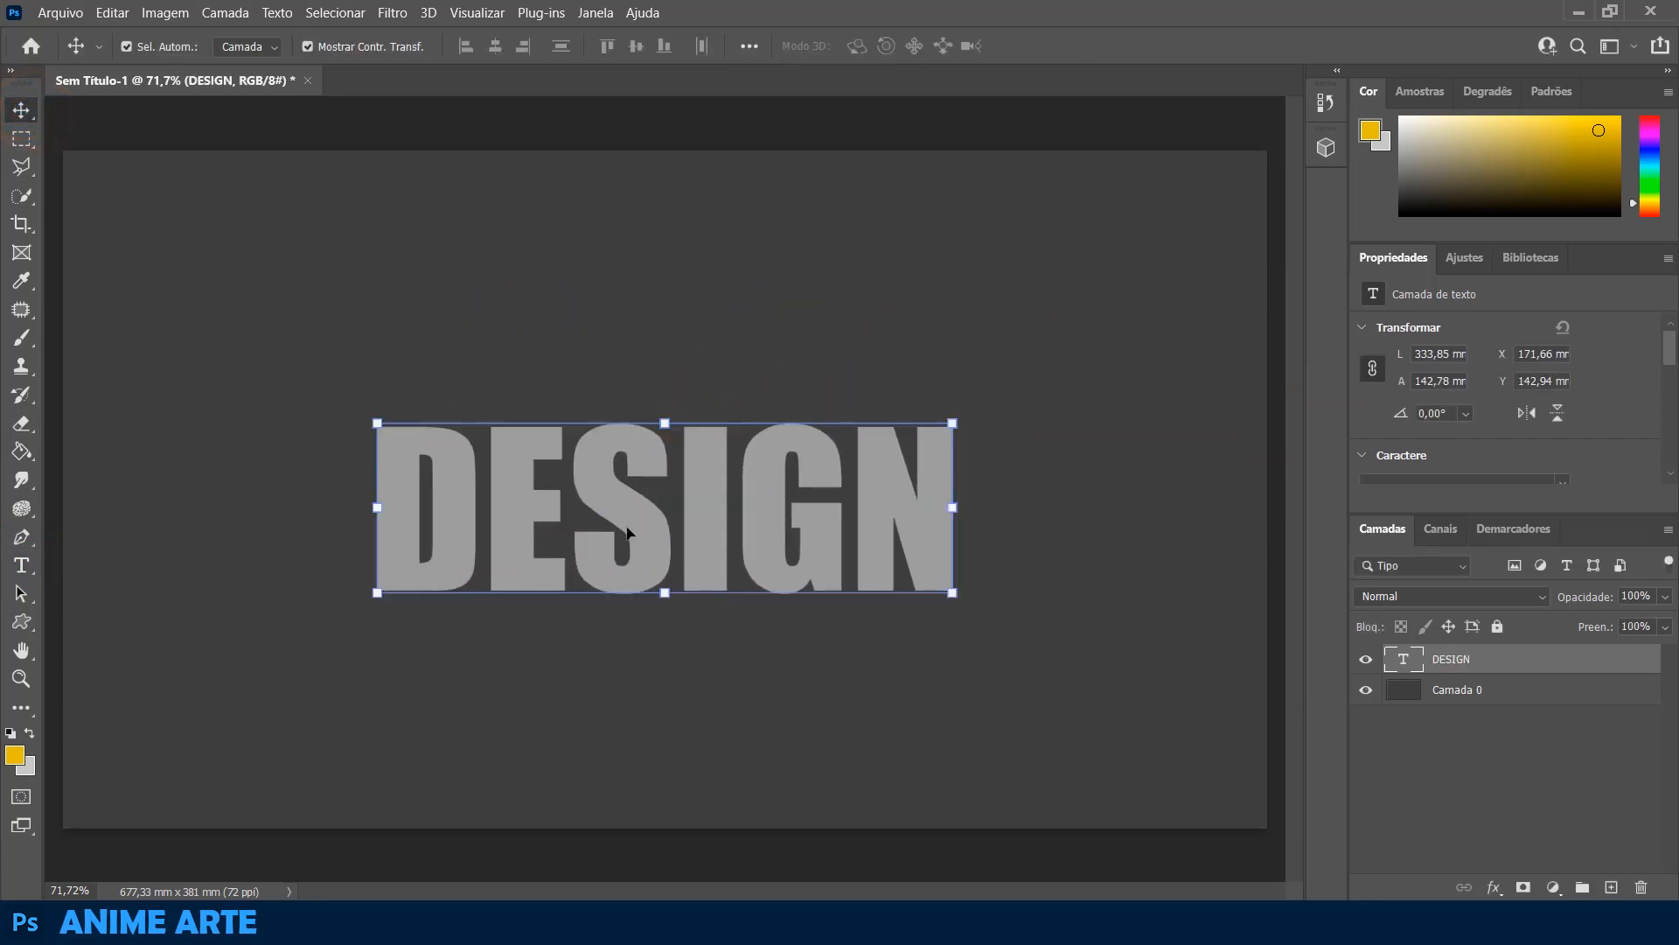
- Set the DESIGN text color to white #ffffff
double_click(628, 532)
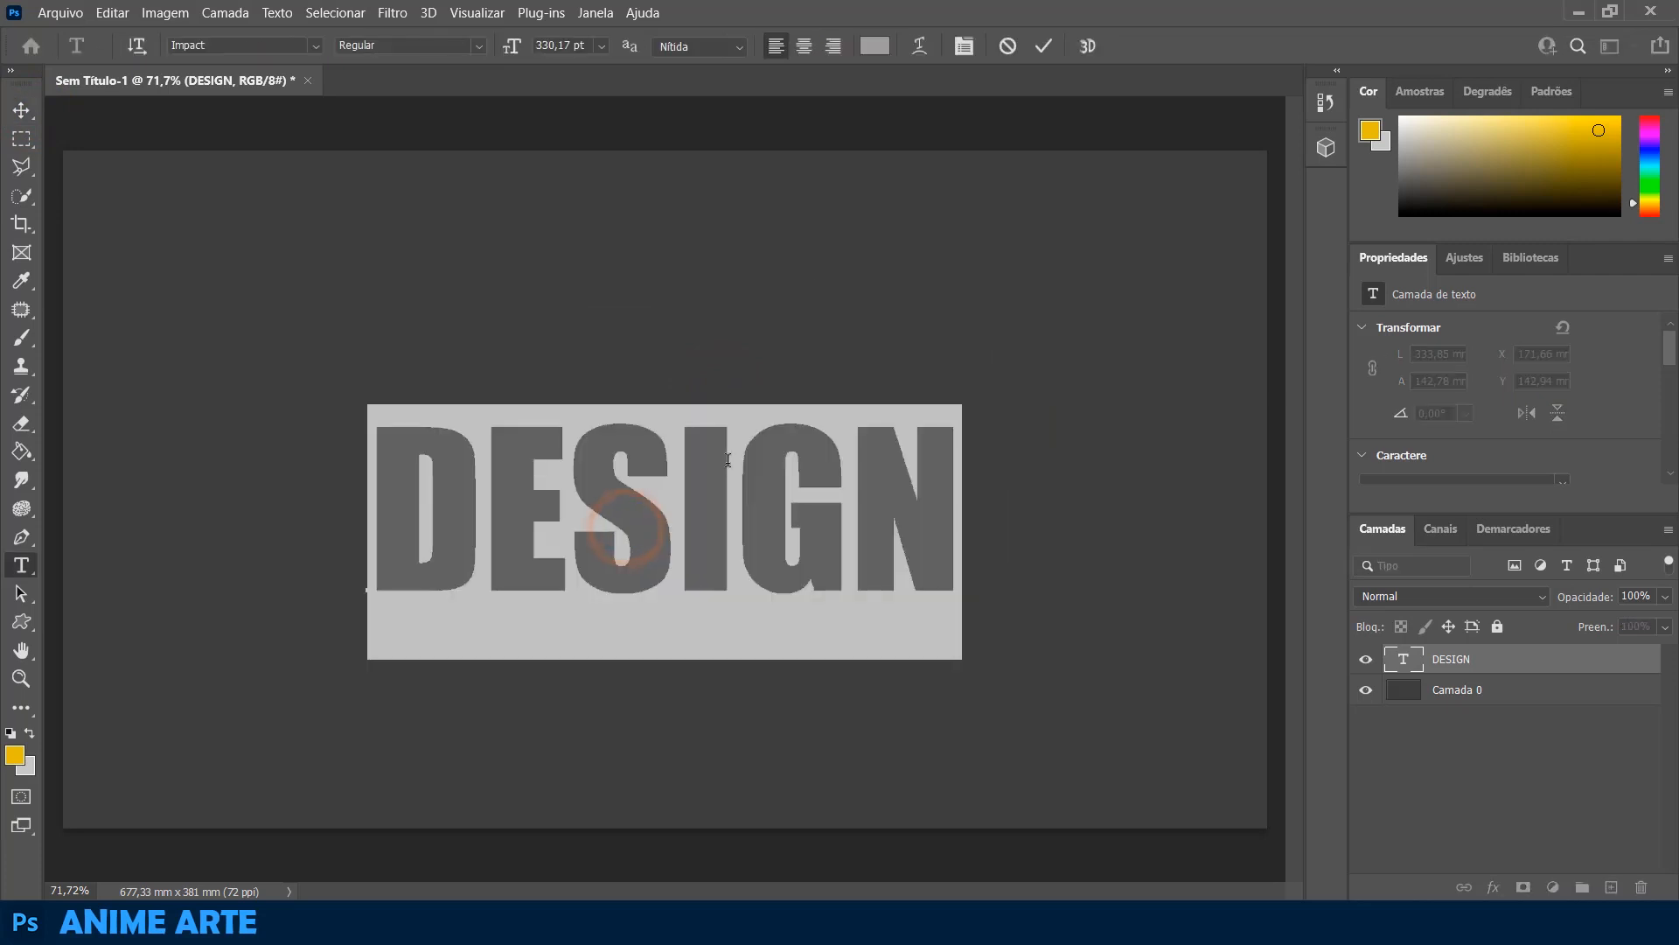
click(867, 50)
drag(1139, 386, 1083, 234)
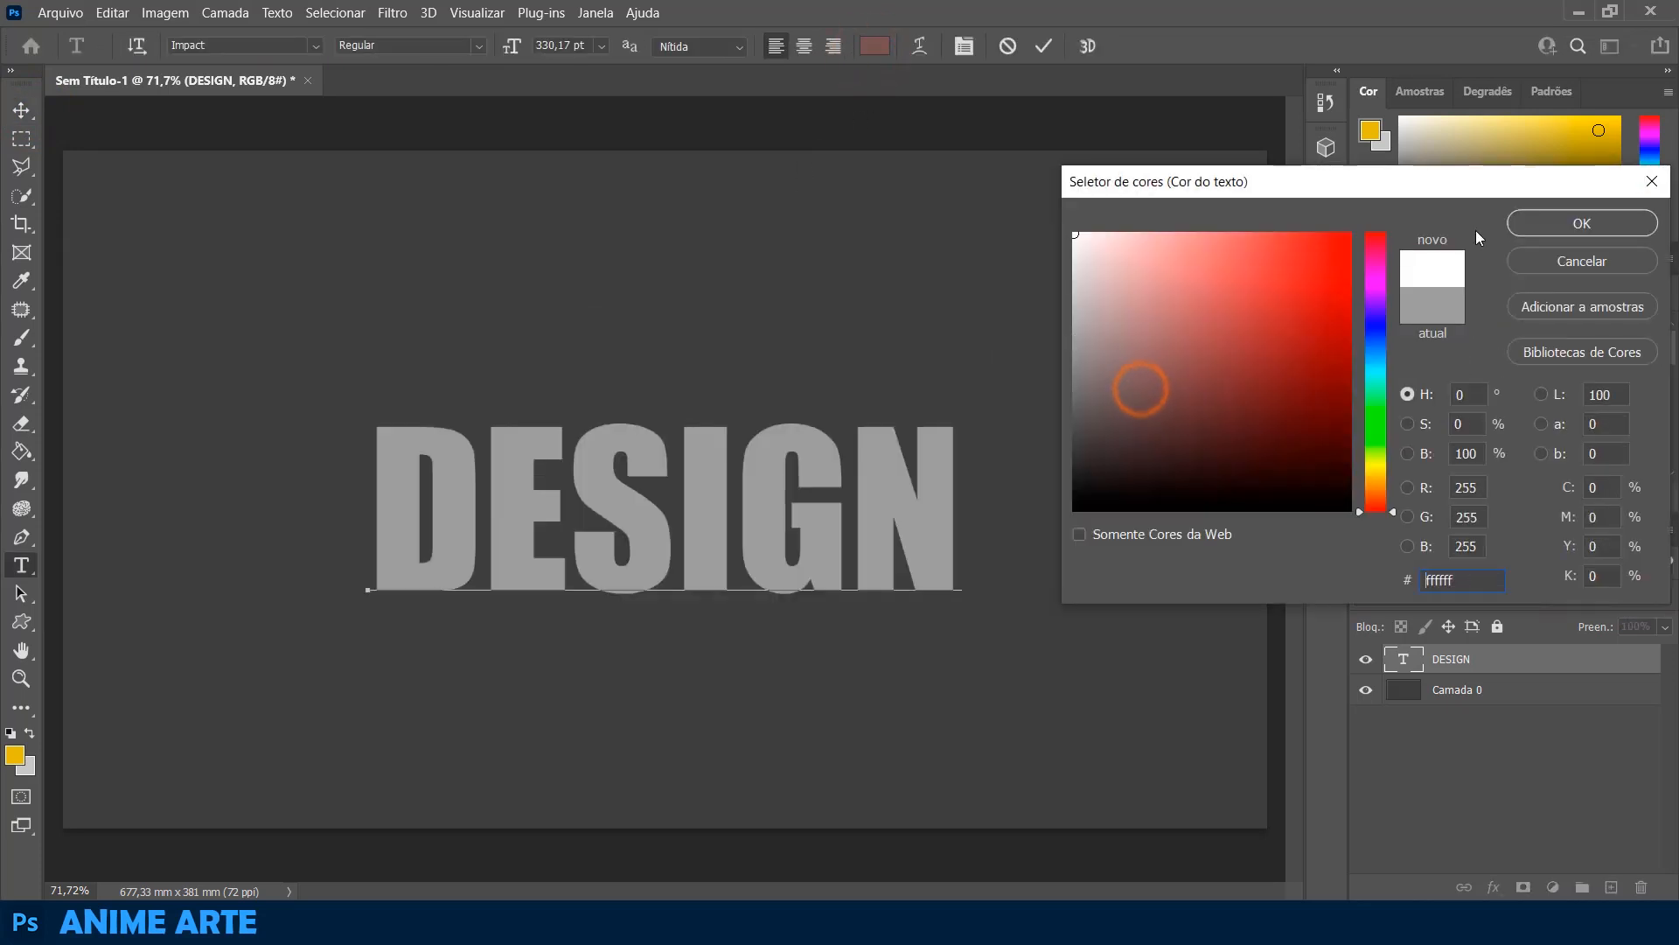
click(1519, 227)
click(20, 109)
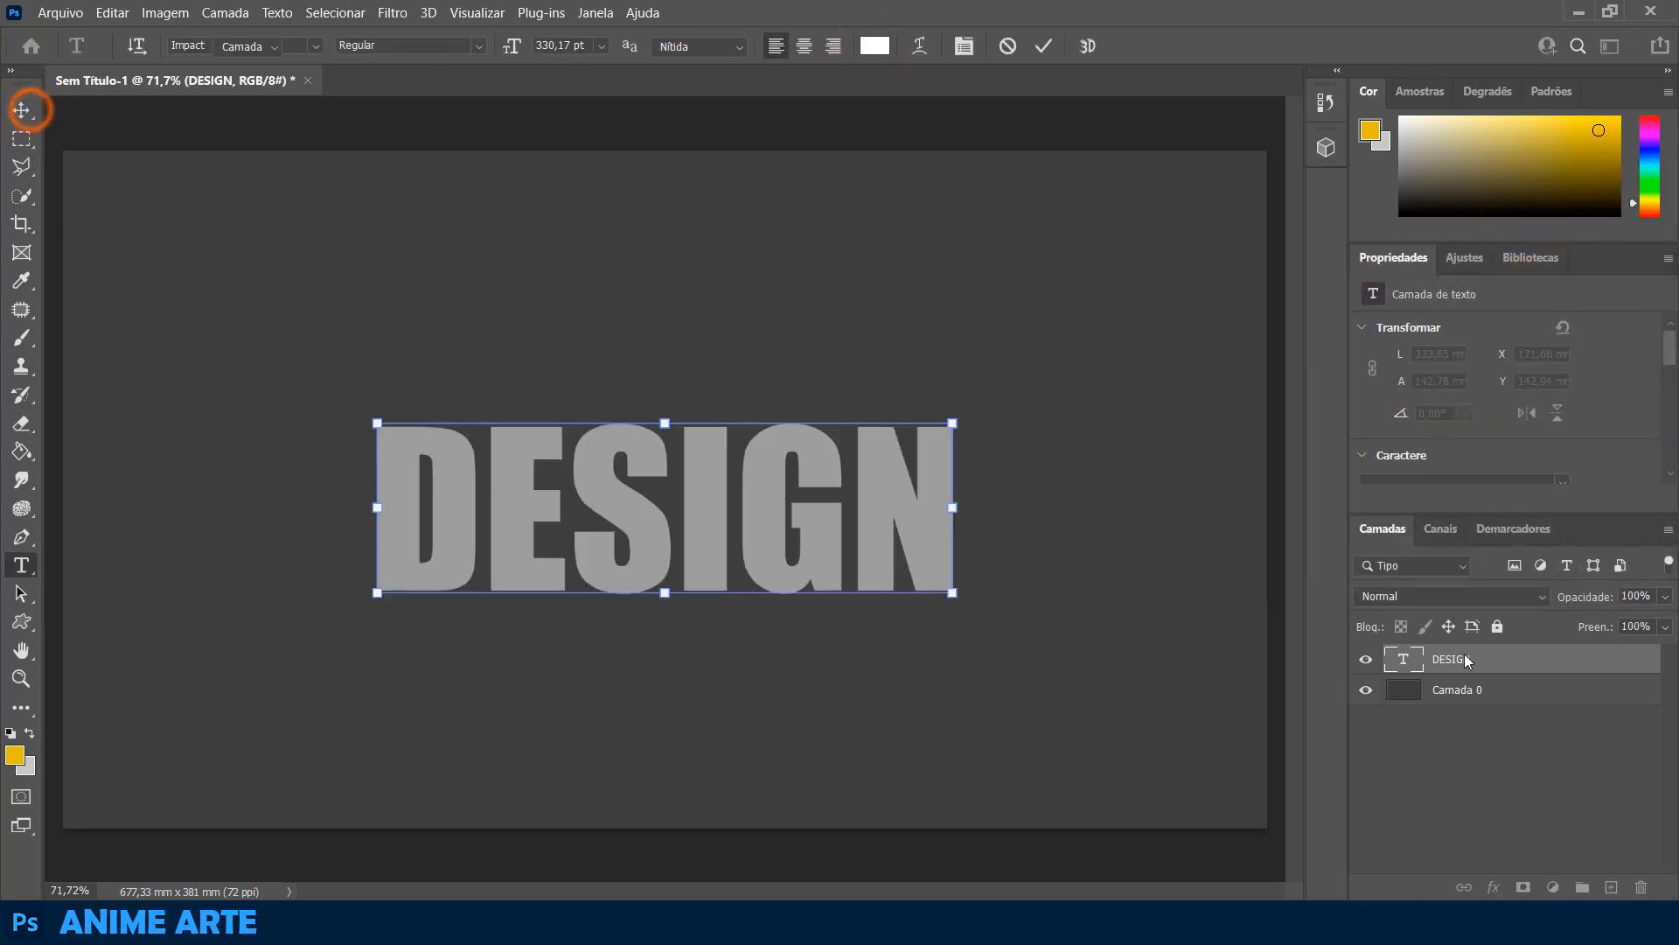
- Duplicate the DESIGN text layer and hide the copy, keeping the original layer selected
key(ctrl+j)
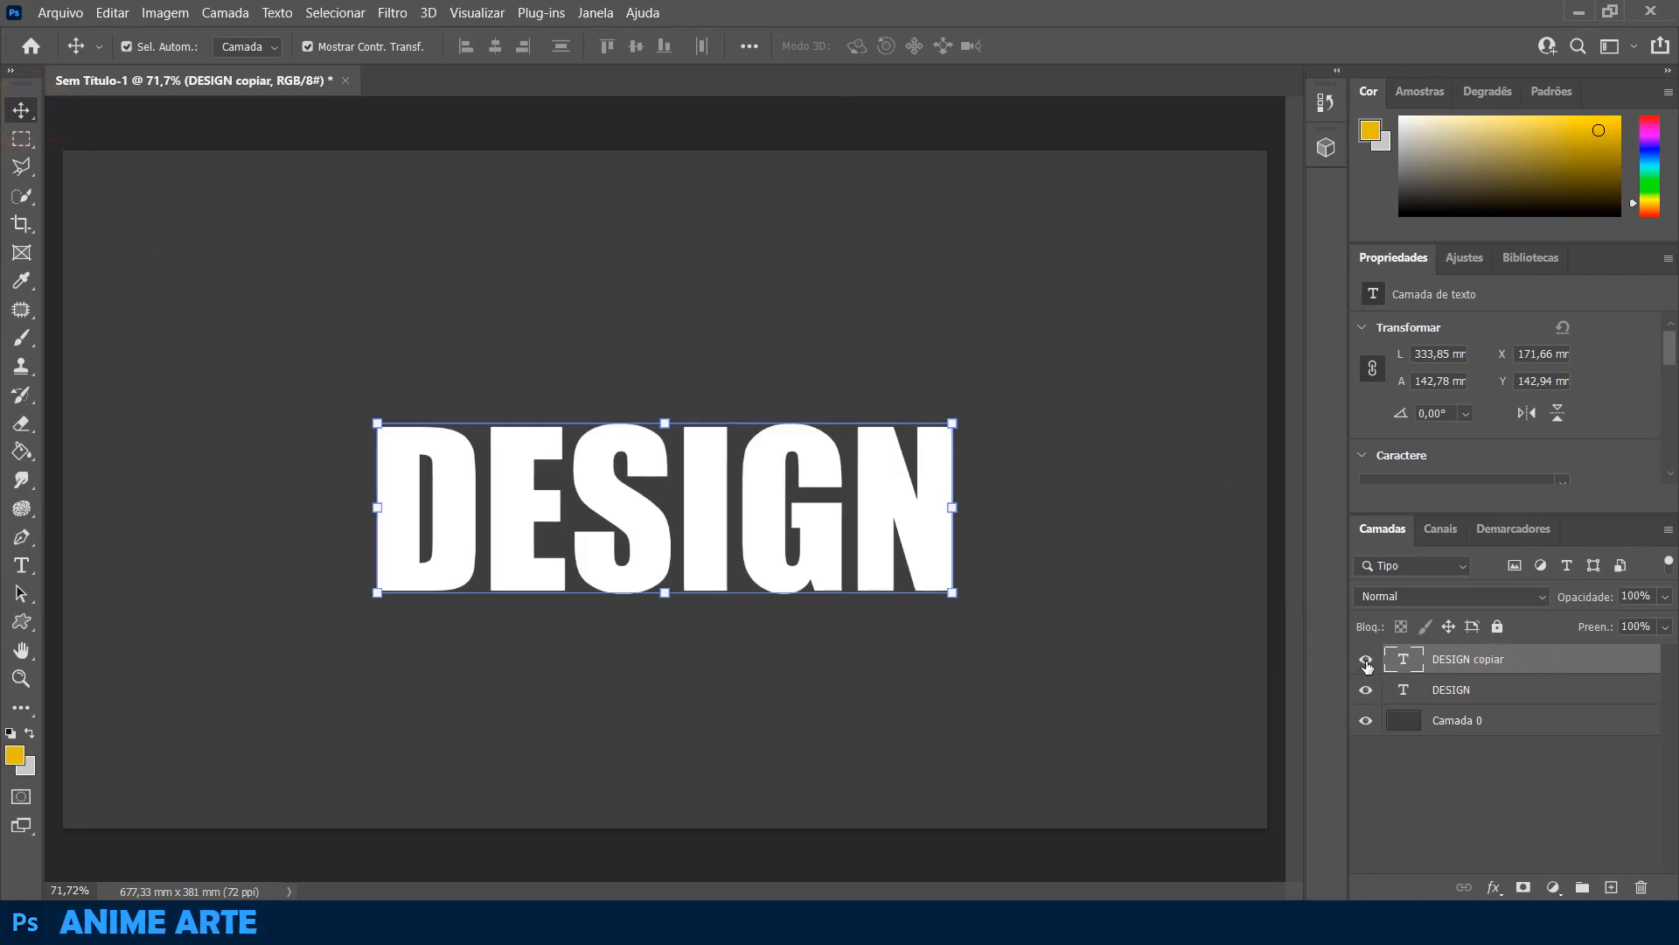
click(1501, 689)
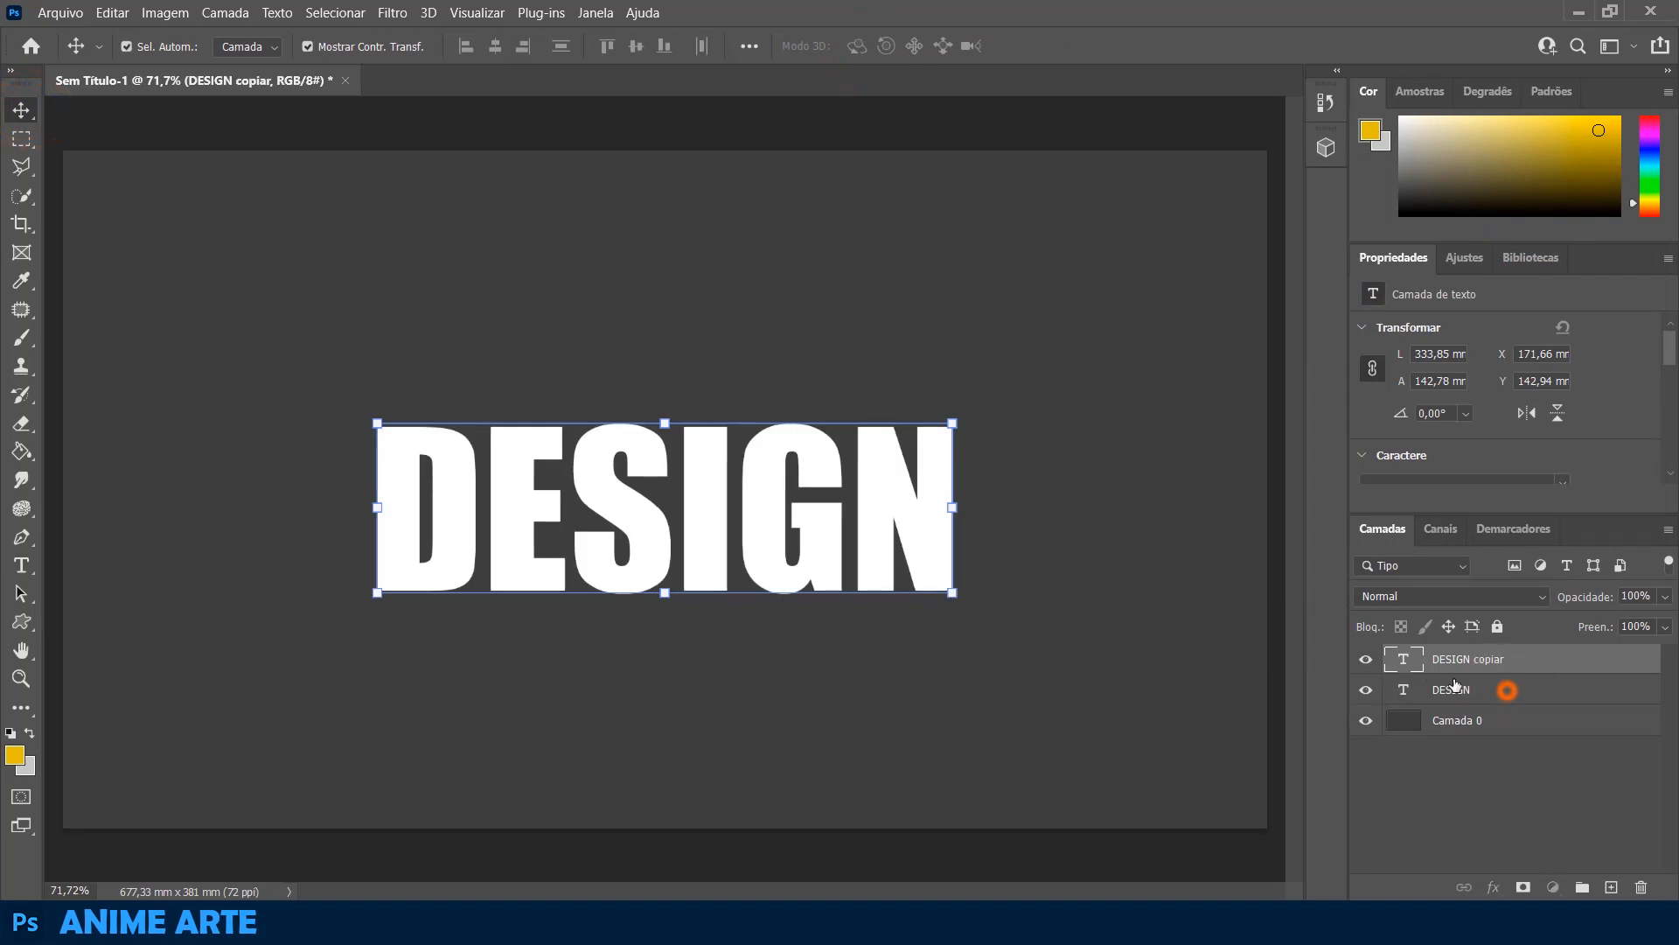
click(1366, 659)
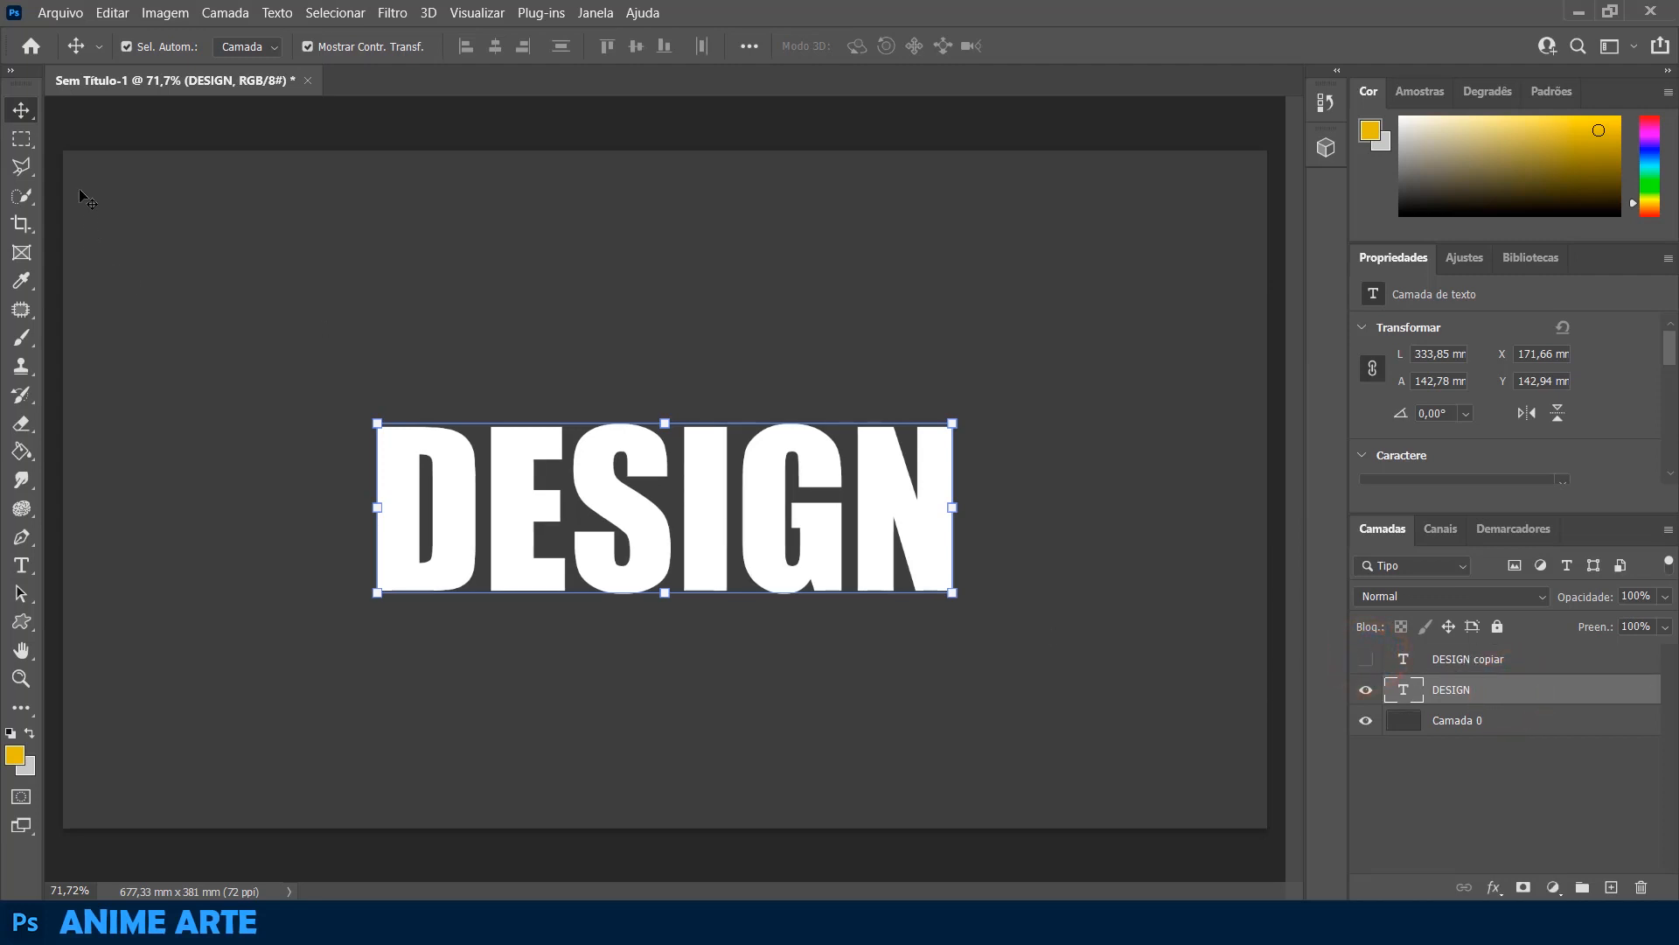
- Outline the lower half of DESIGN with the Polygonal Lasso, cutting diagonally down across the letters from the D to the N
click(21, 166)
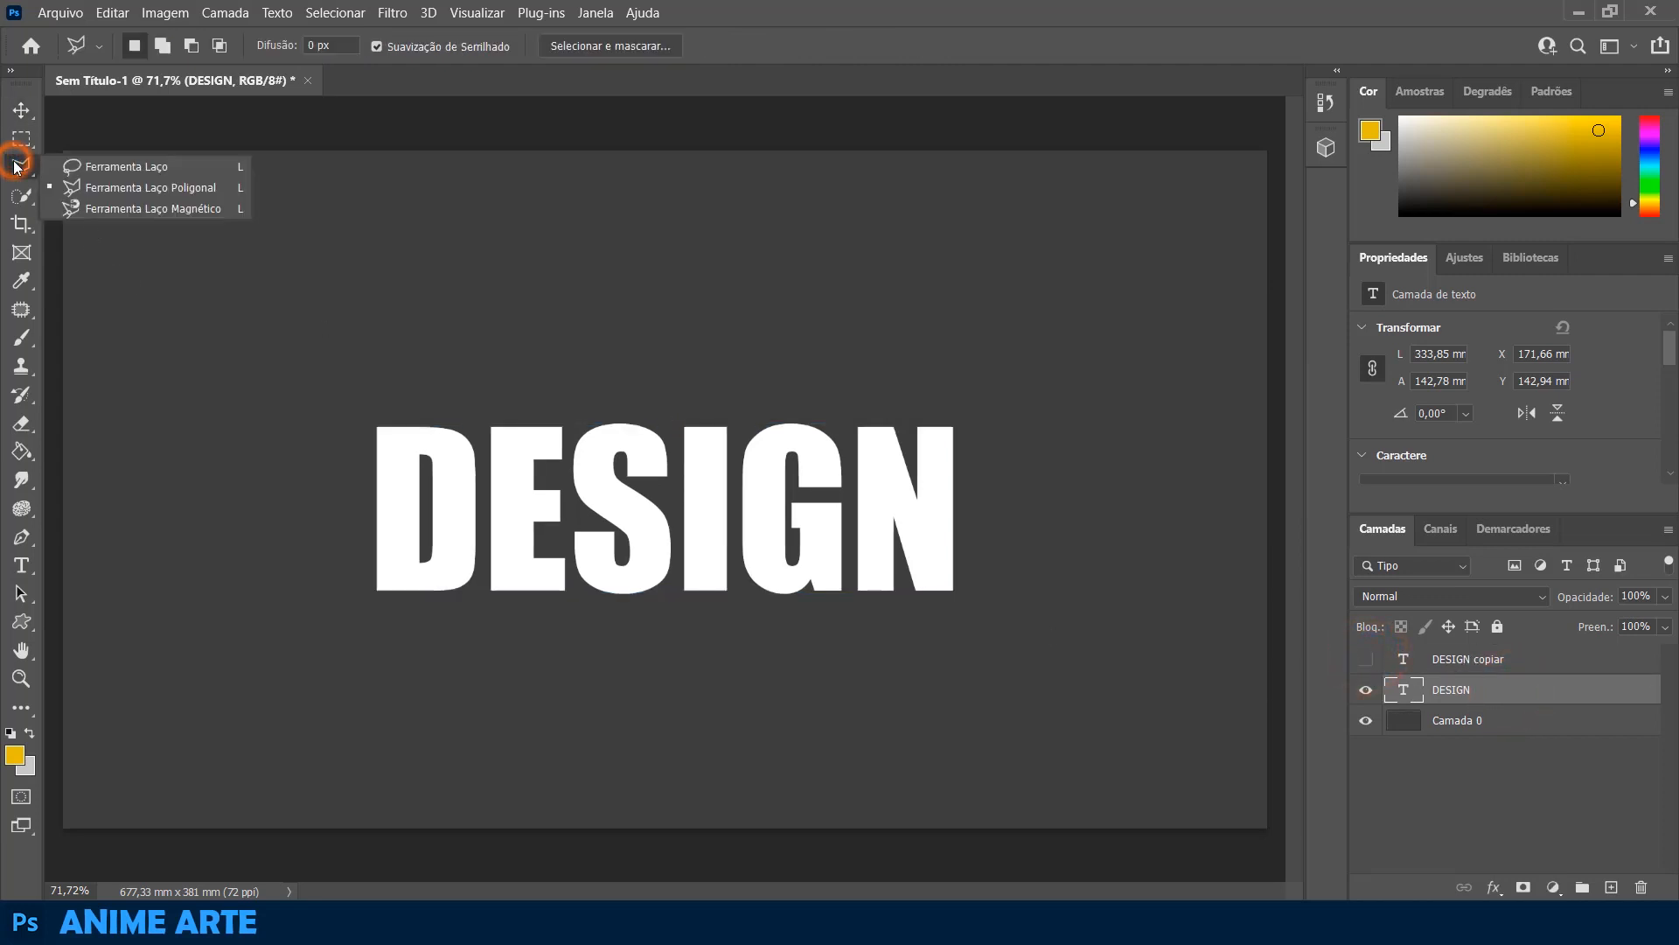
click(139, 189)
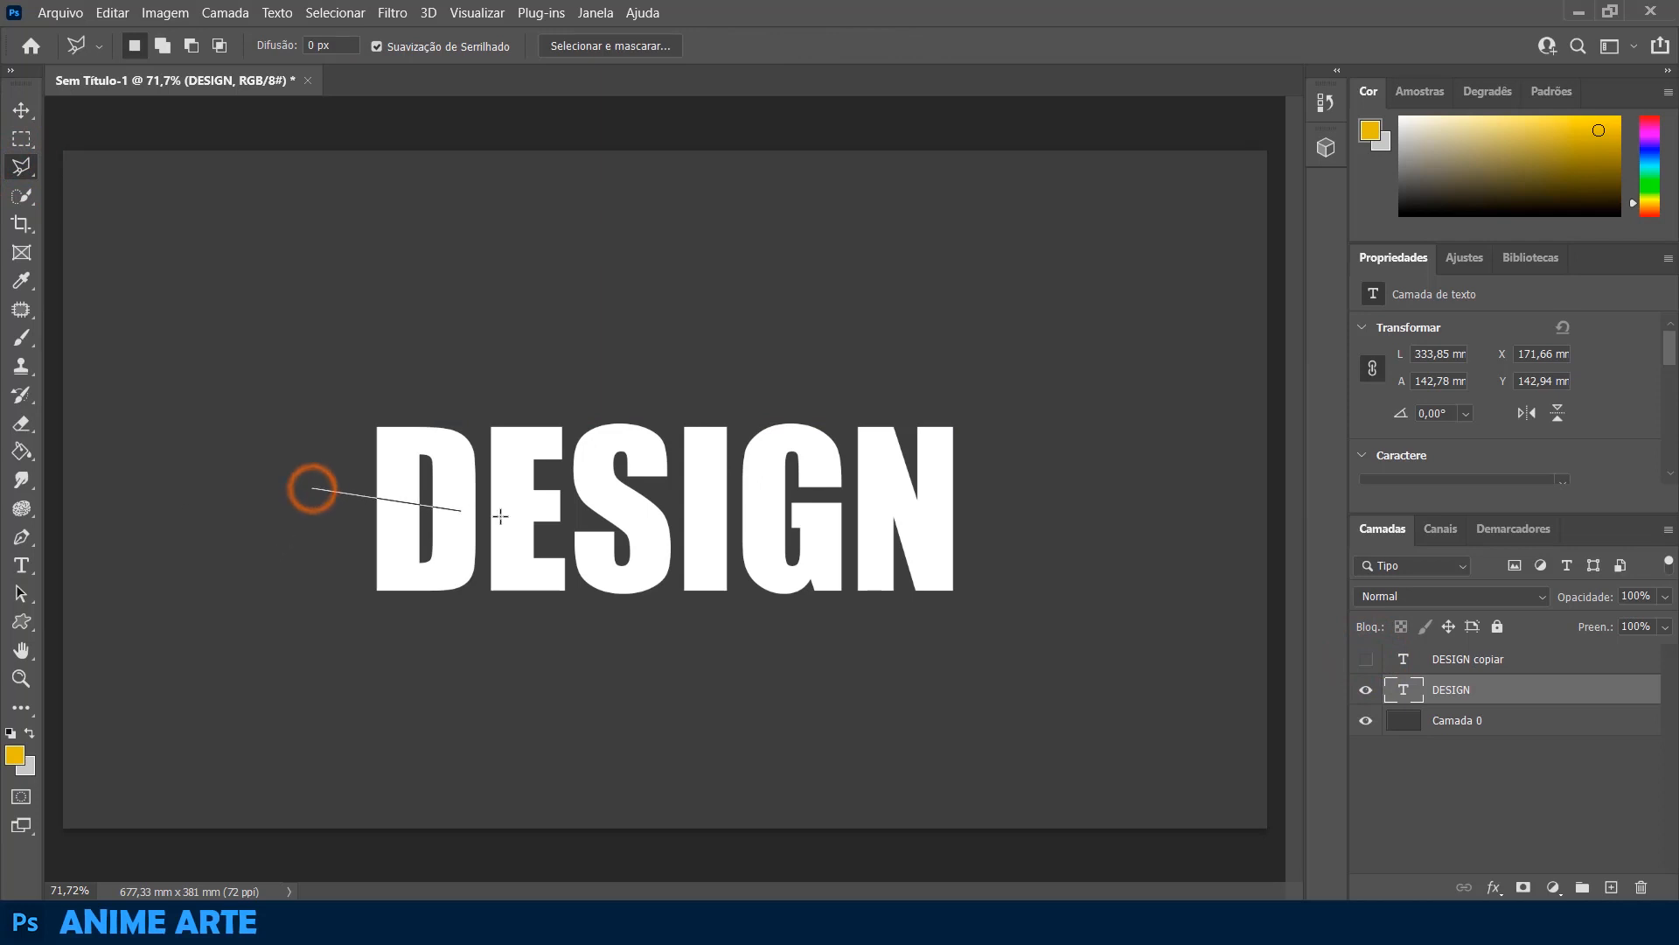
click(1006, 540)
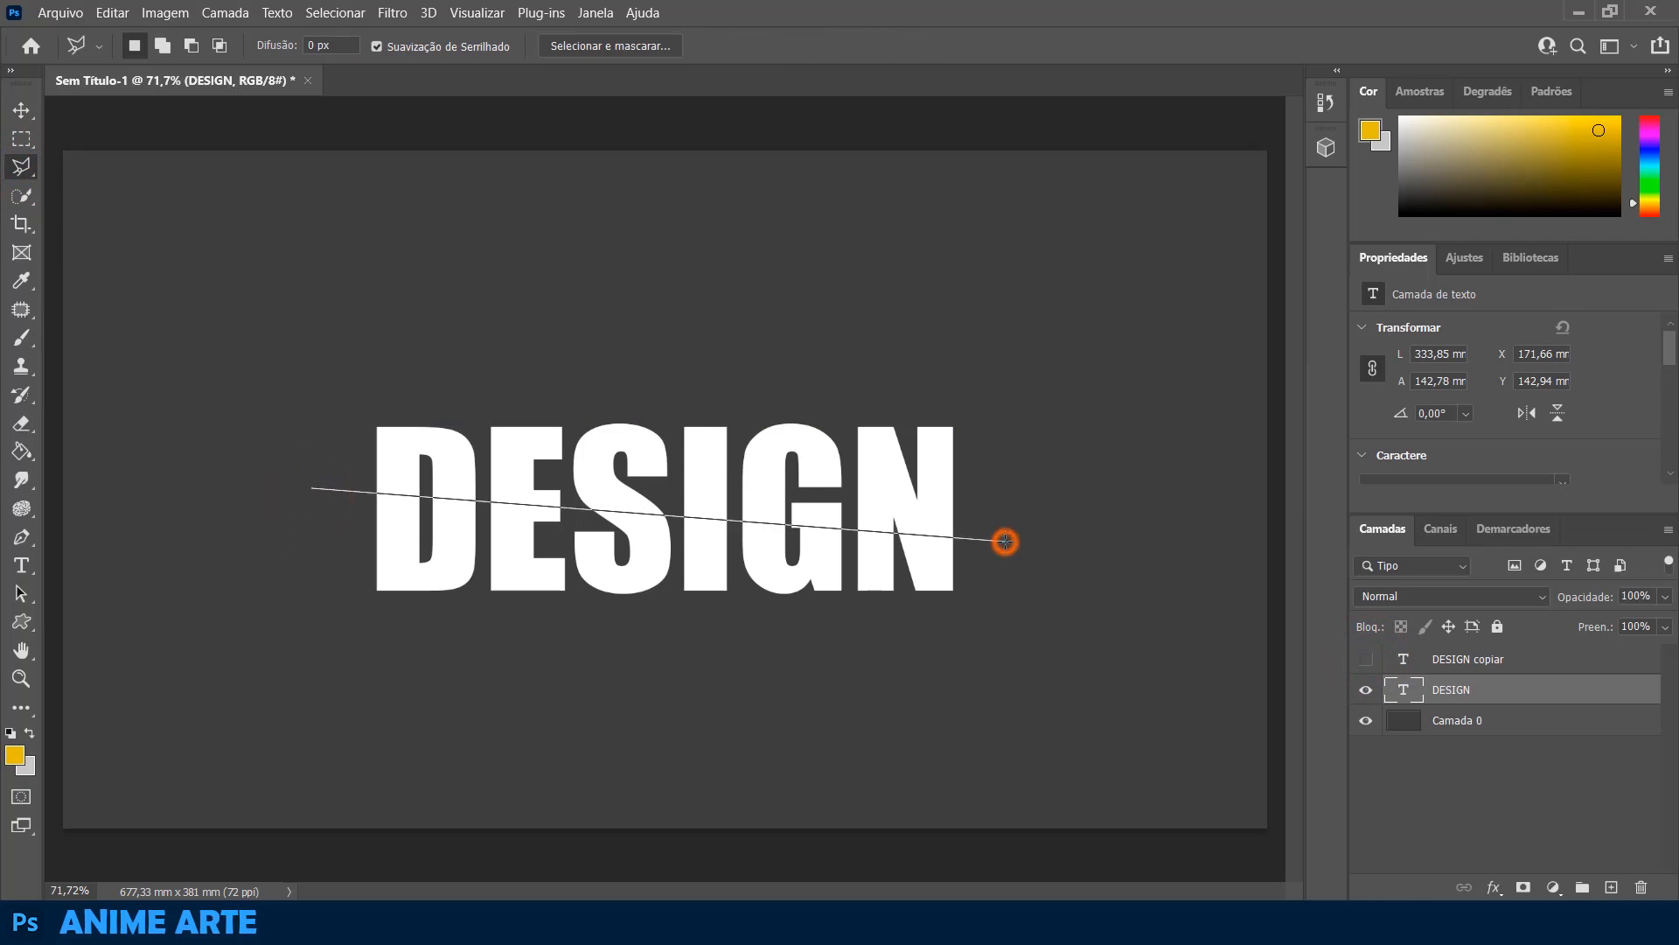
click(1003, 648)
click(788, 694)
click(425, 674)
click(318, 604)
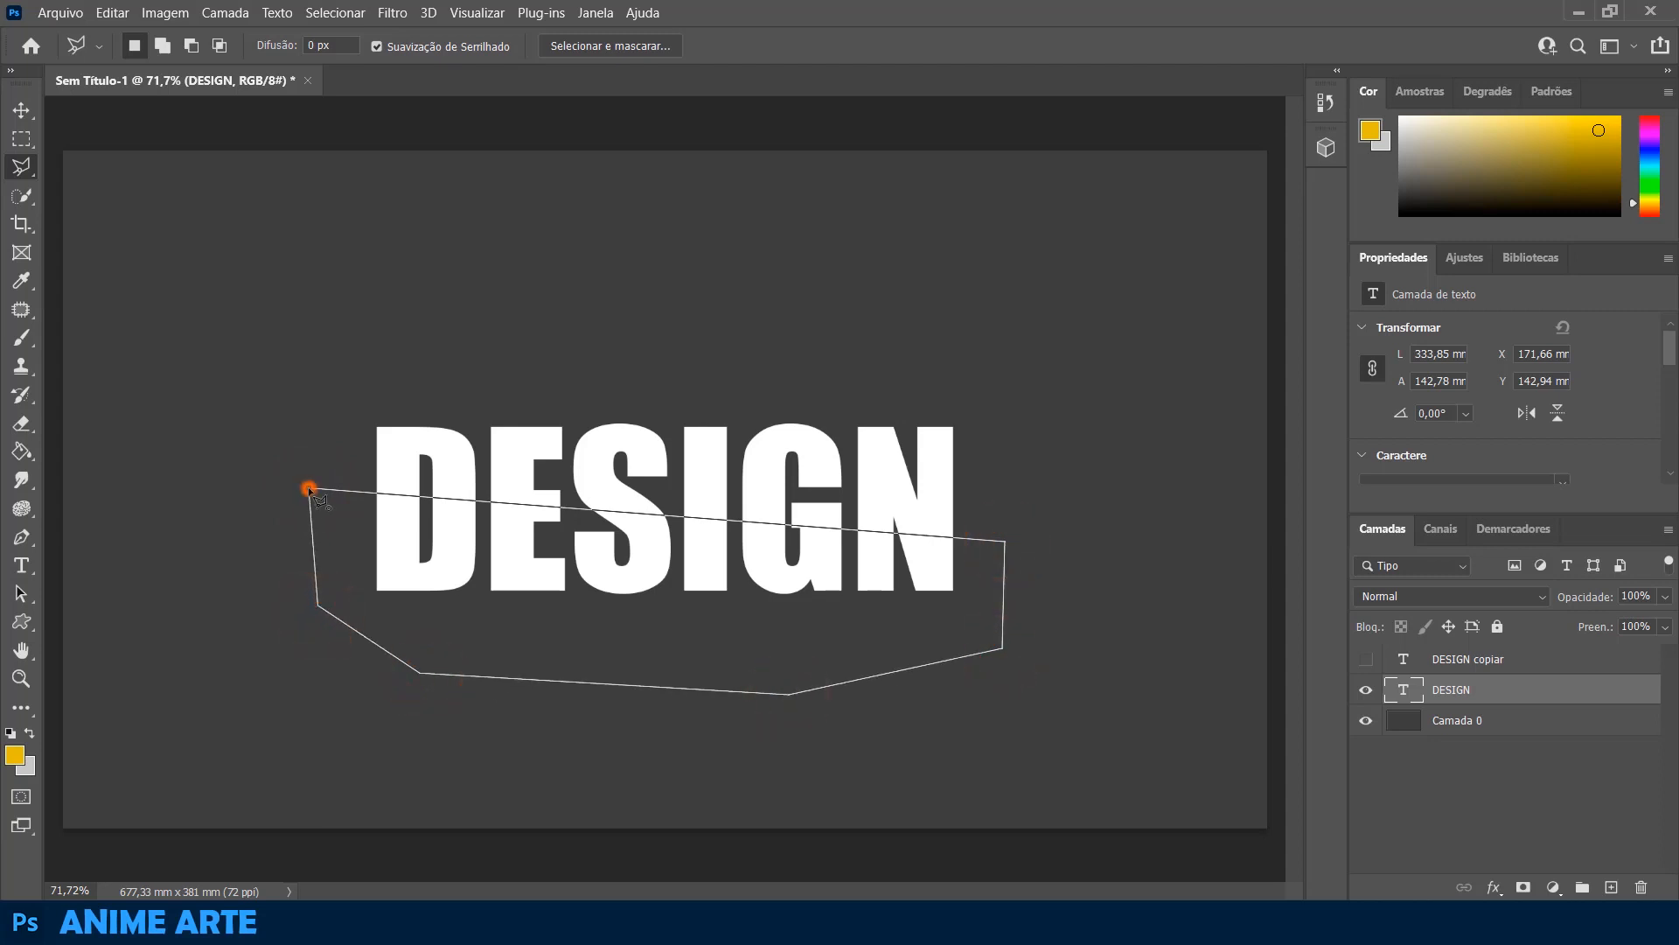
click(310, 488)
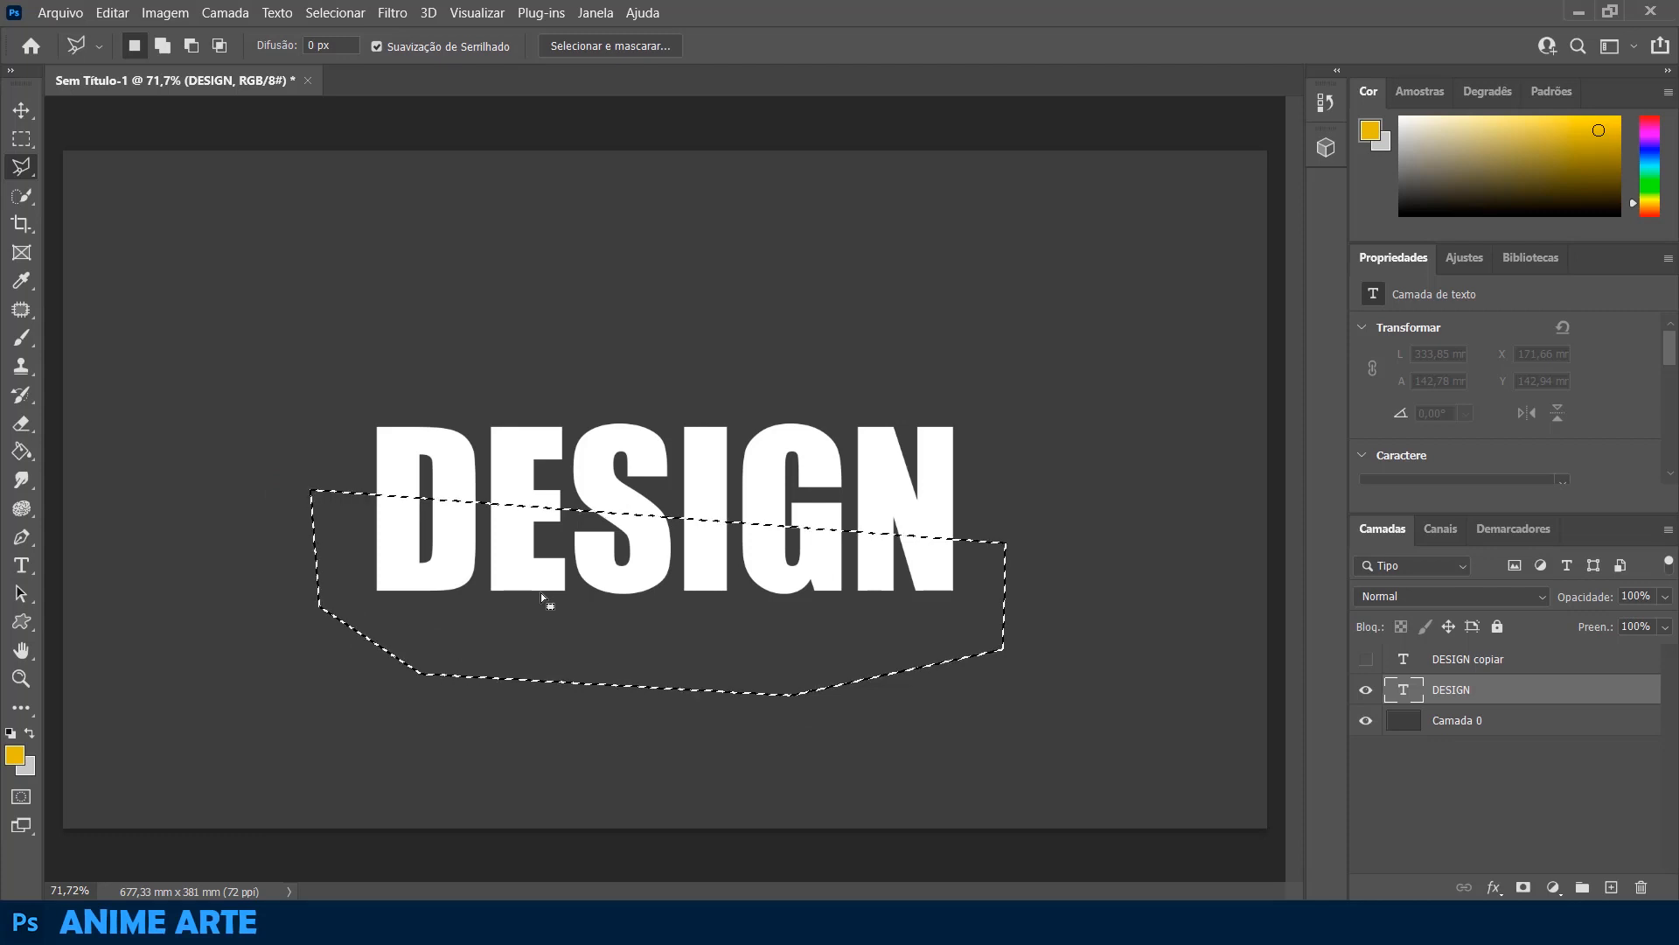
- Mask the original DESIGN layer to the selected lower half and switch visibility from it to the DESIGN copy
click(1524, 889)
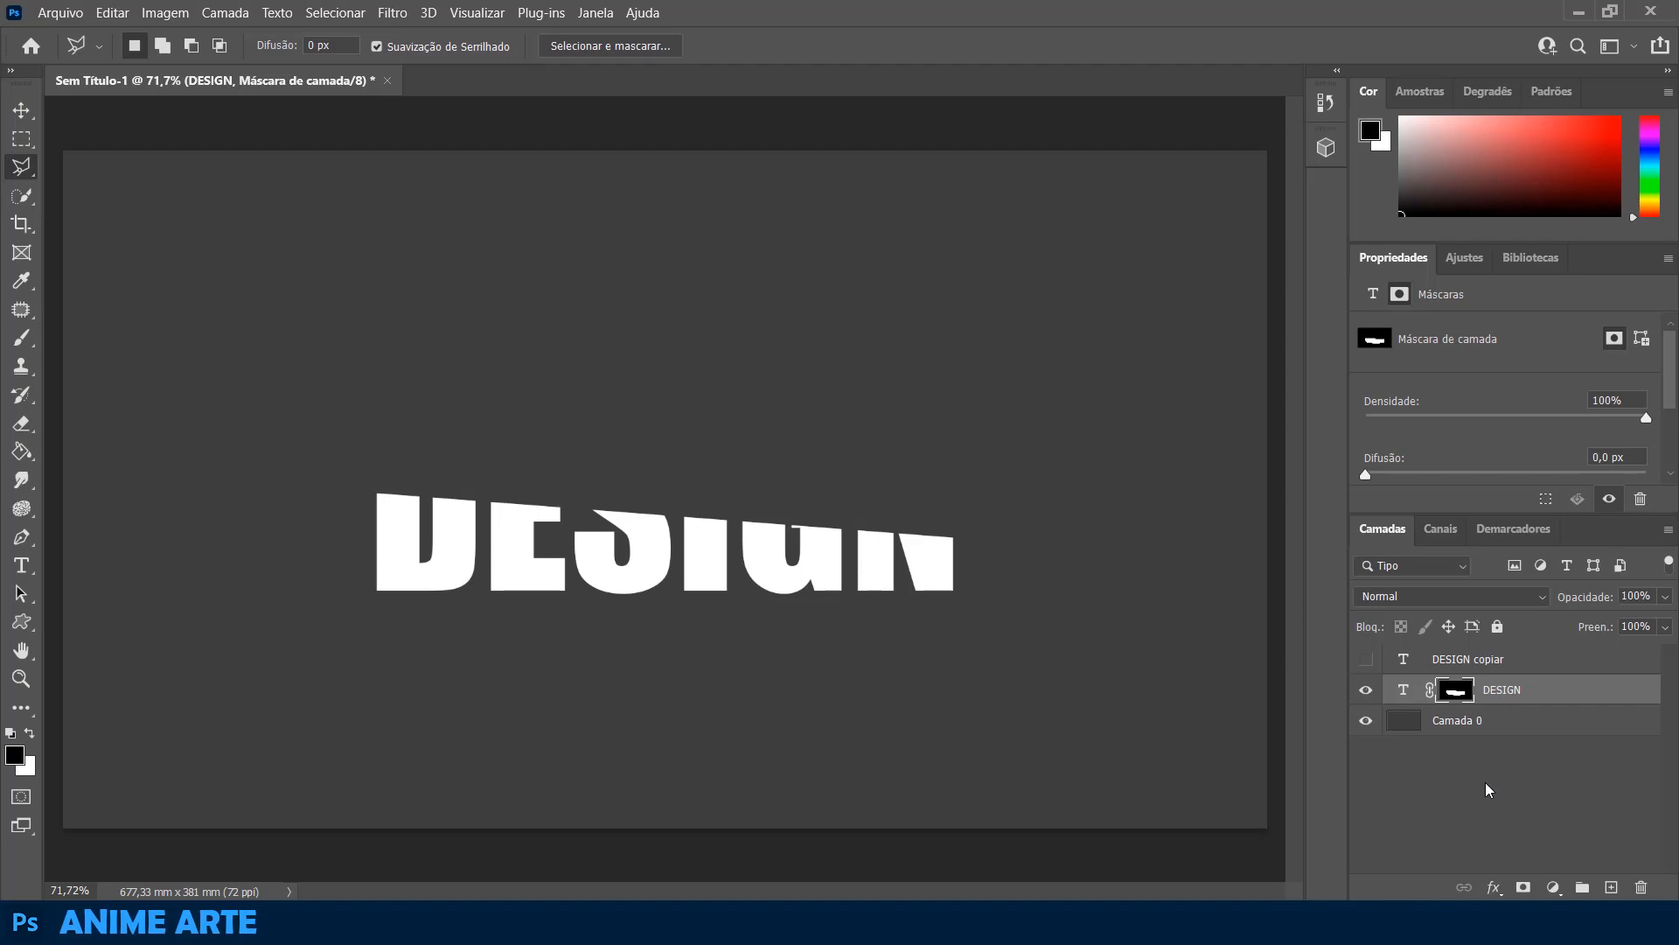
click(1367, 661)
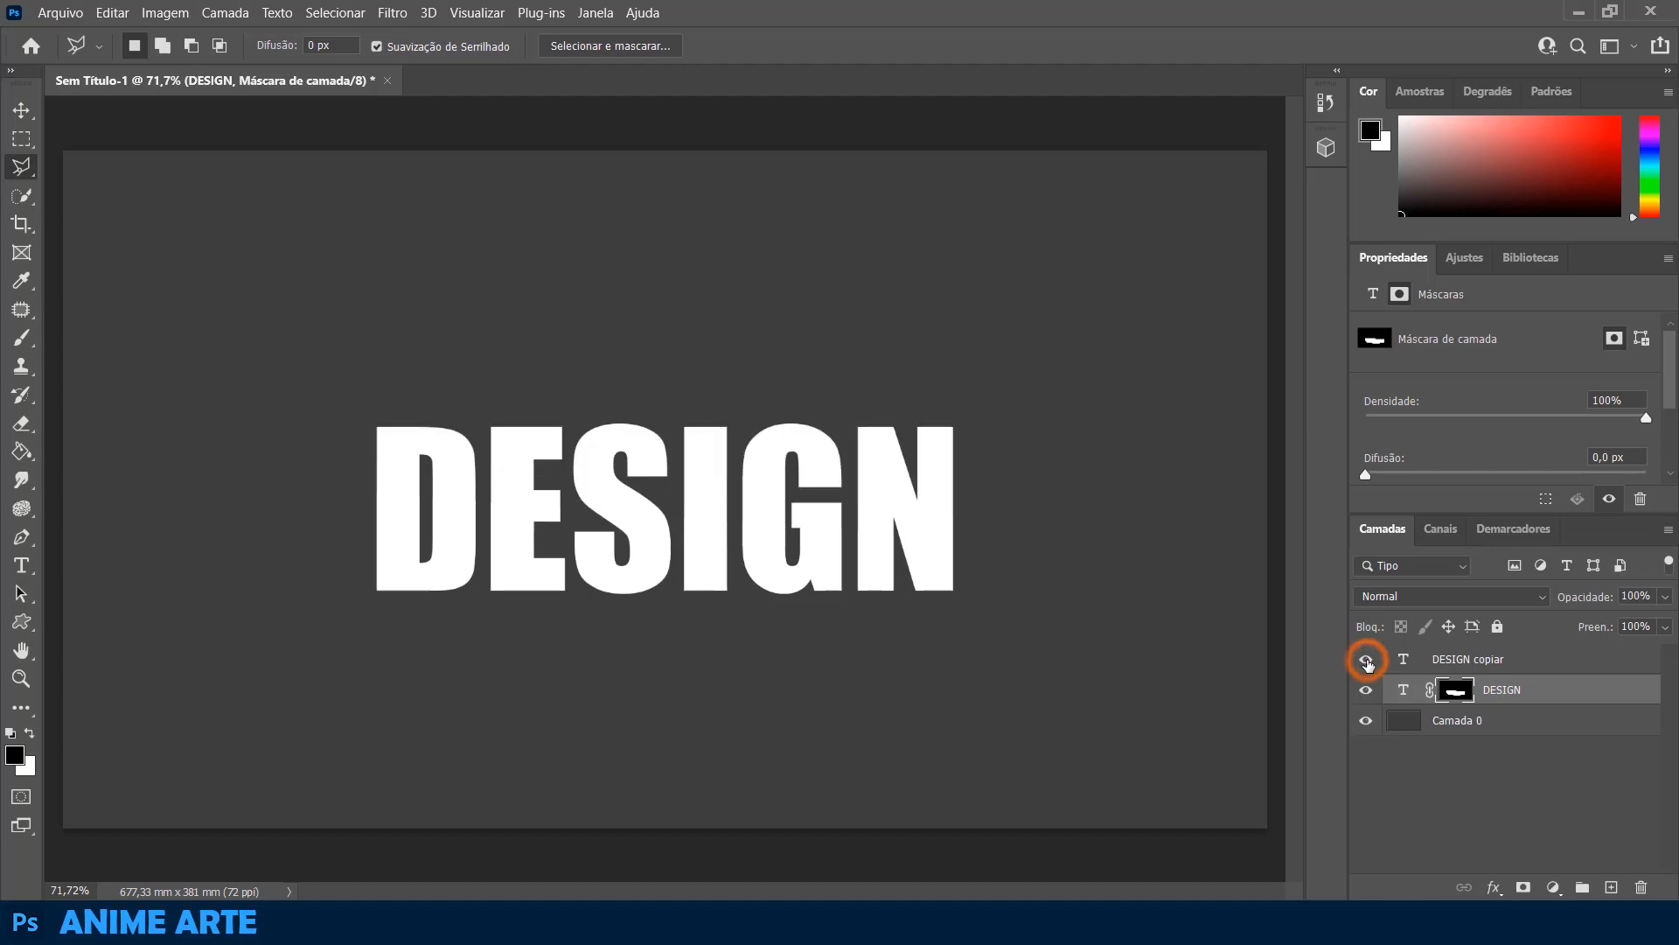
click(1367, 690)
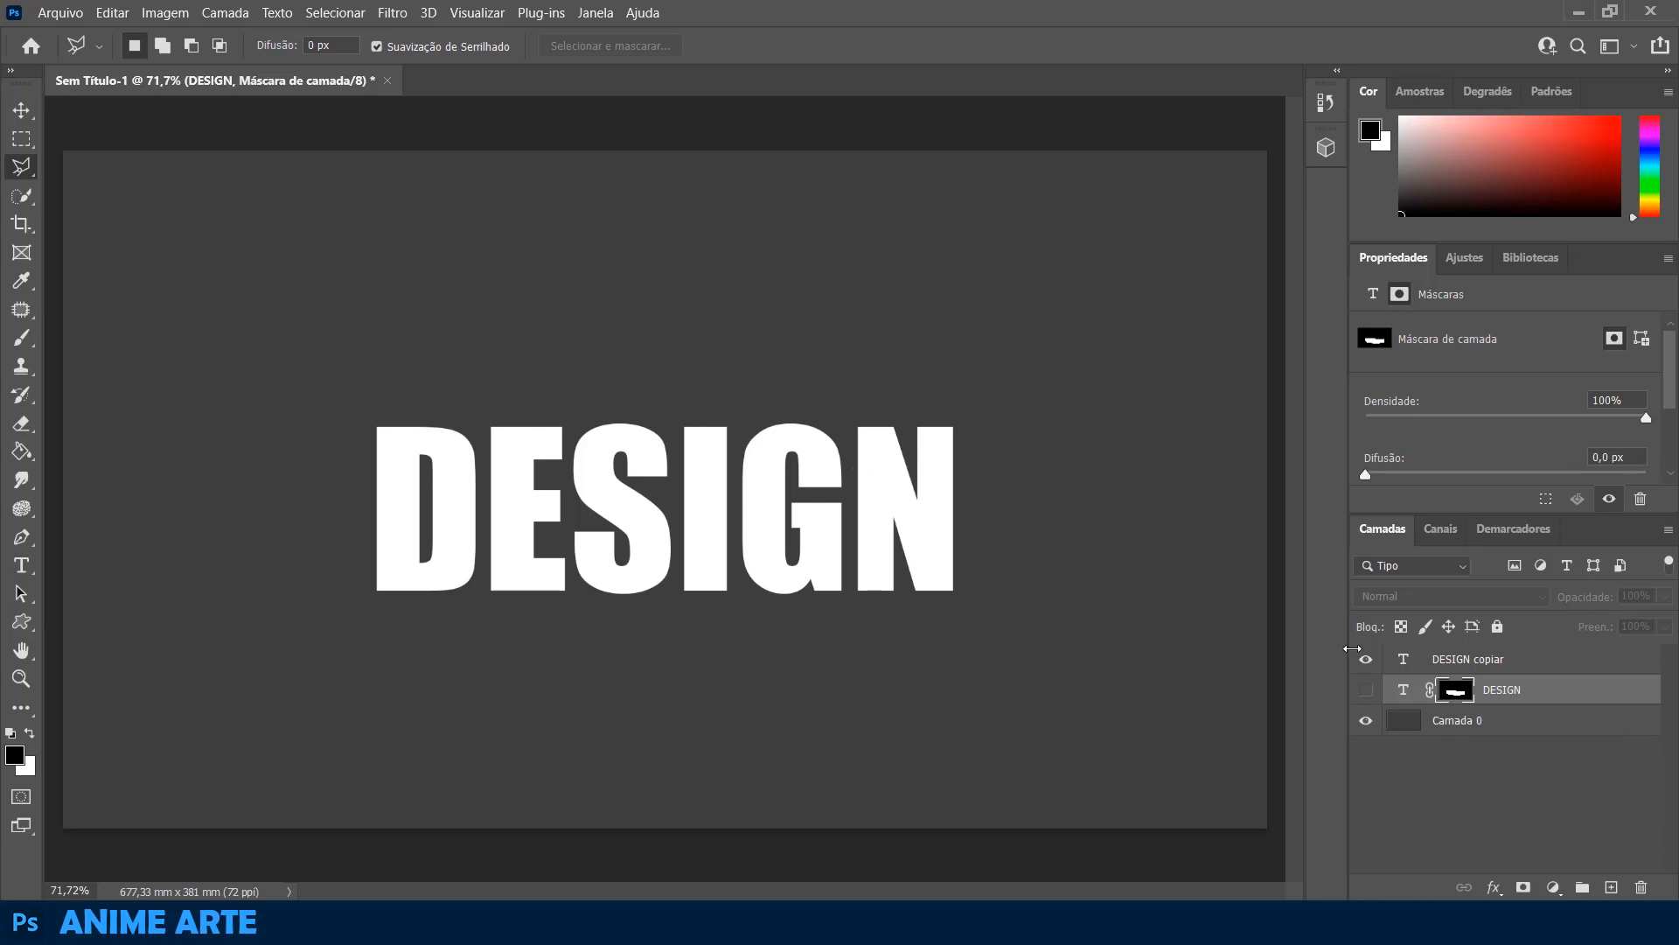
- Load the DESIGN layer's mask as a selection and invert it
click(1495, 661)
click(1455, 691)
ctrl+click(1457, 695)
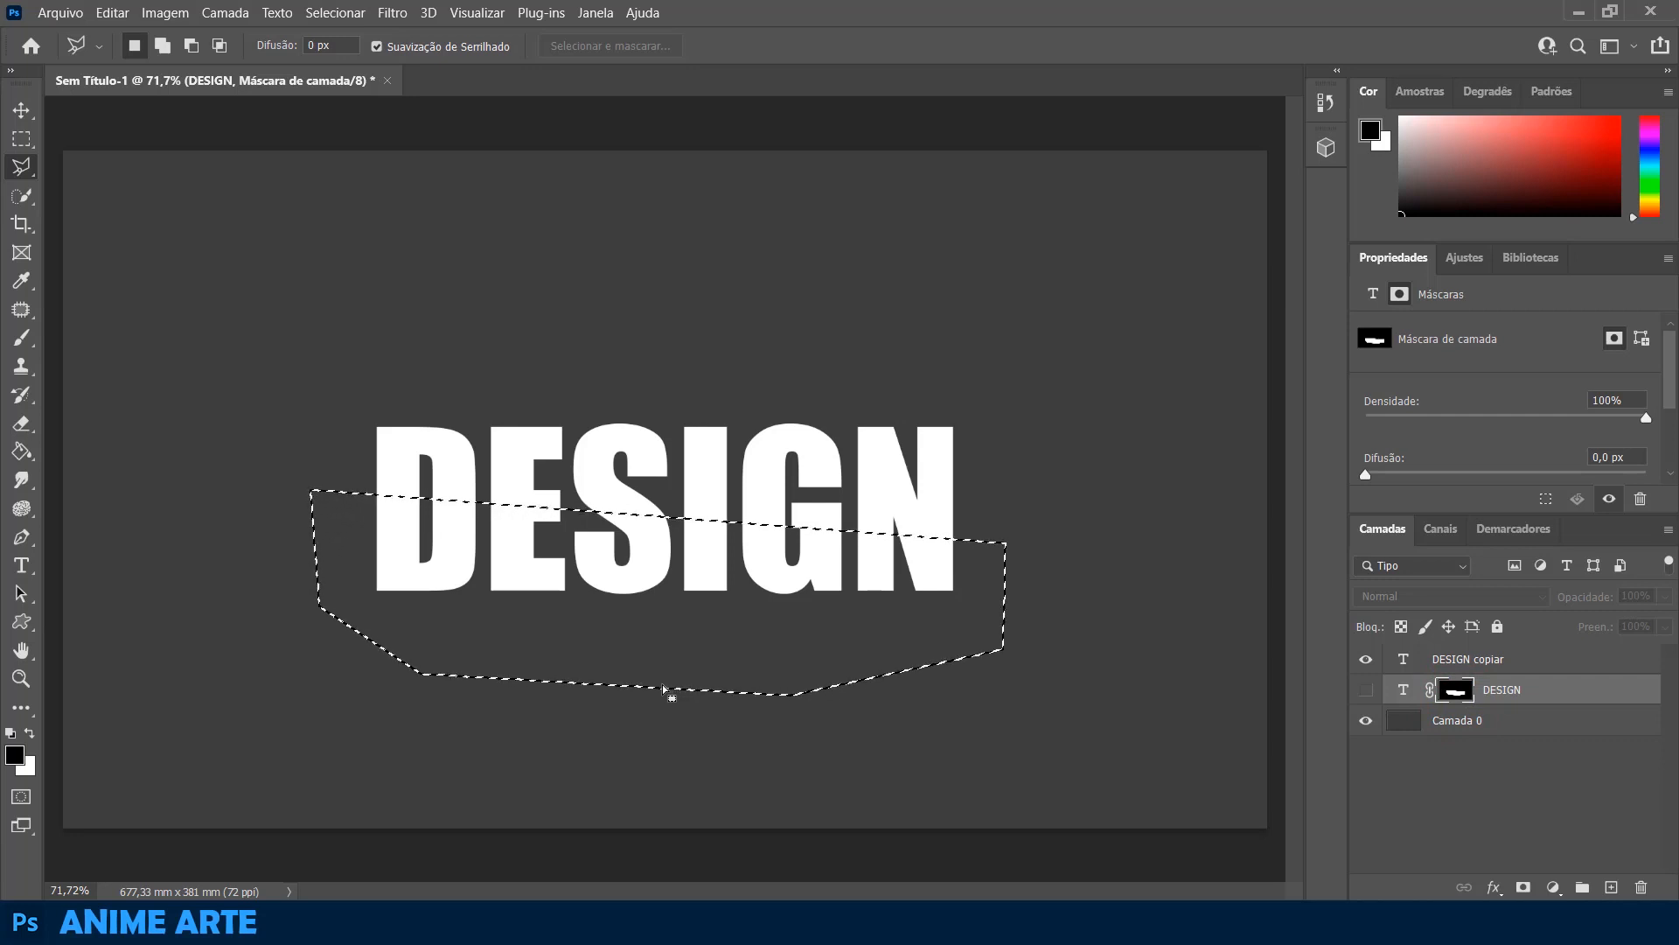
click(347, 12)
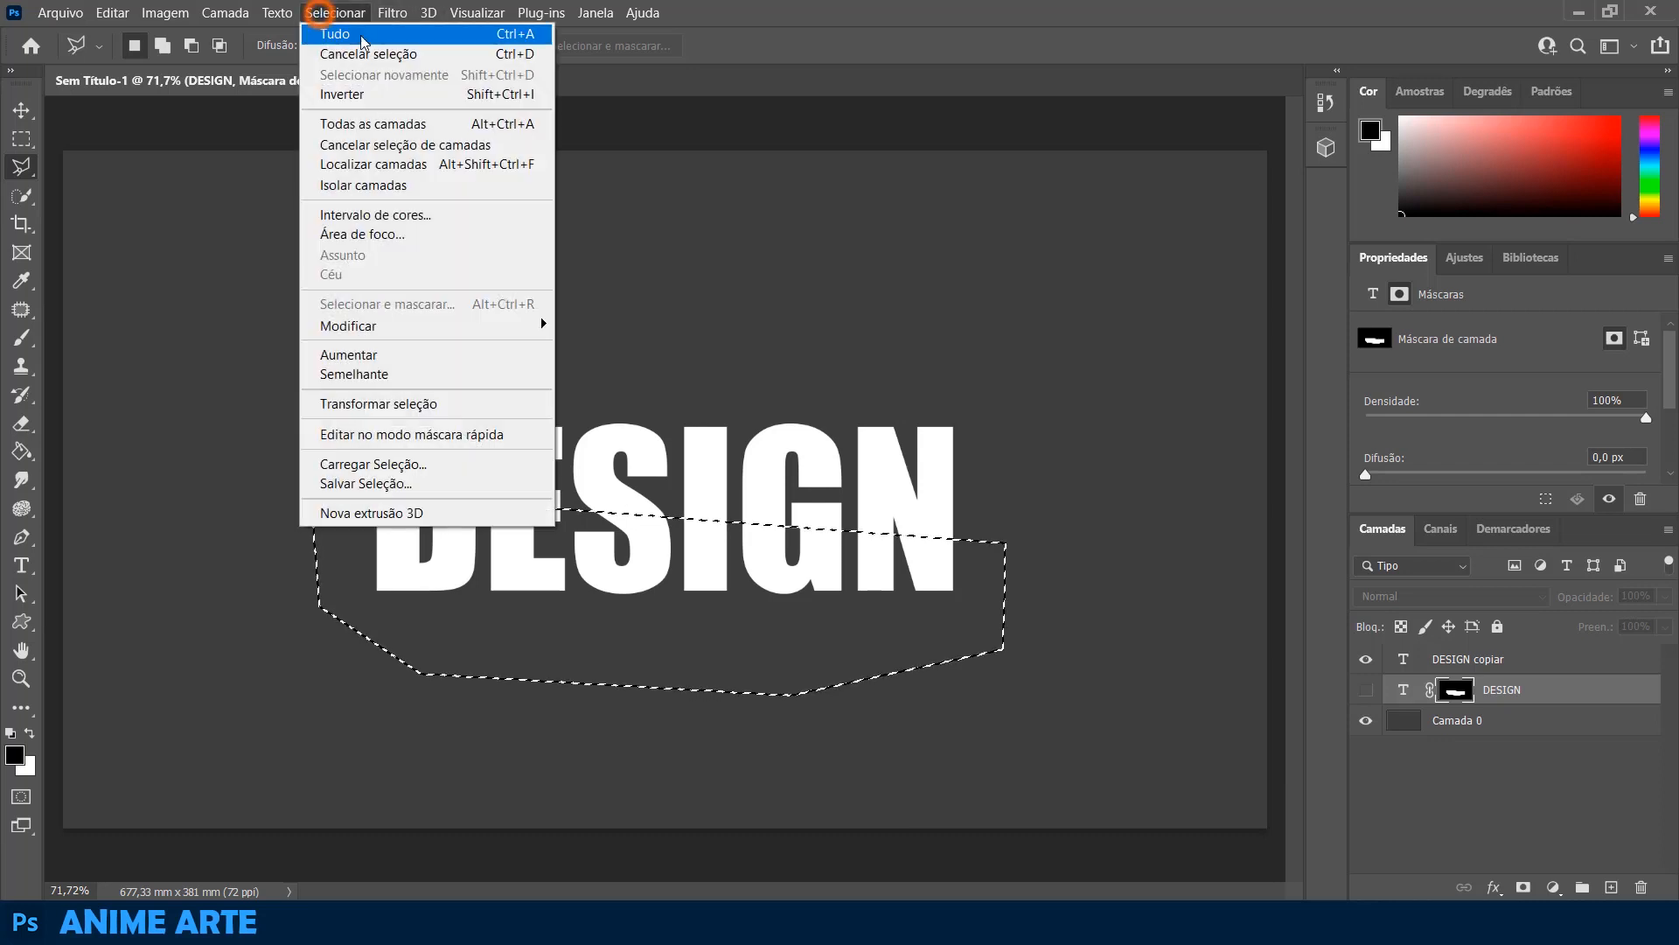
click(522, 221)
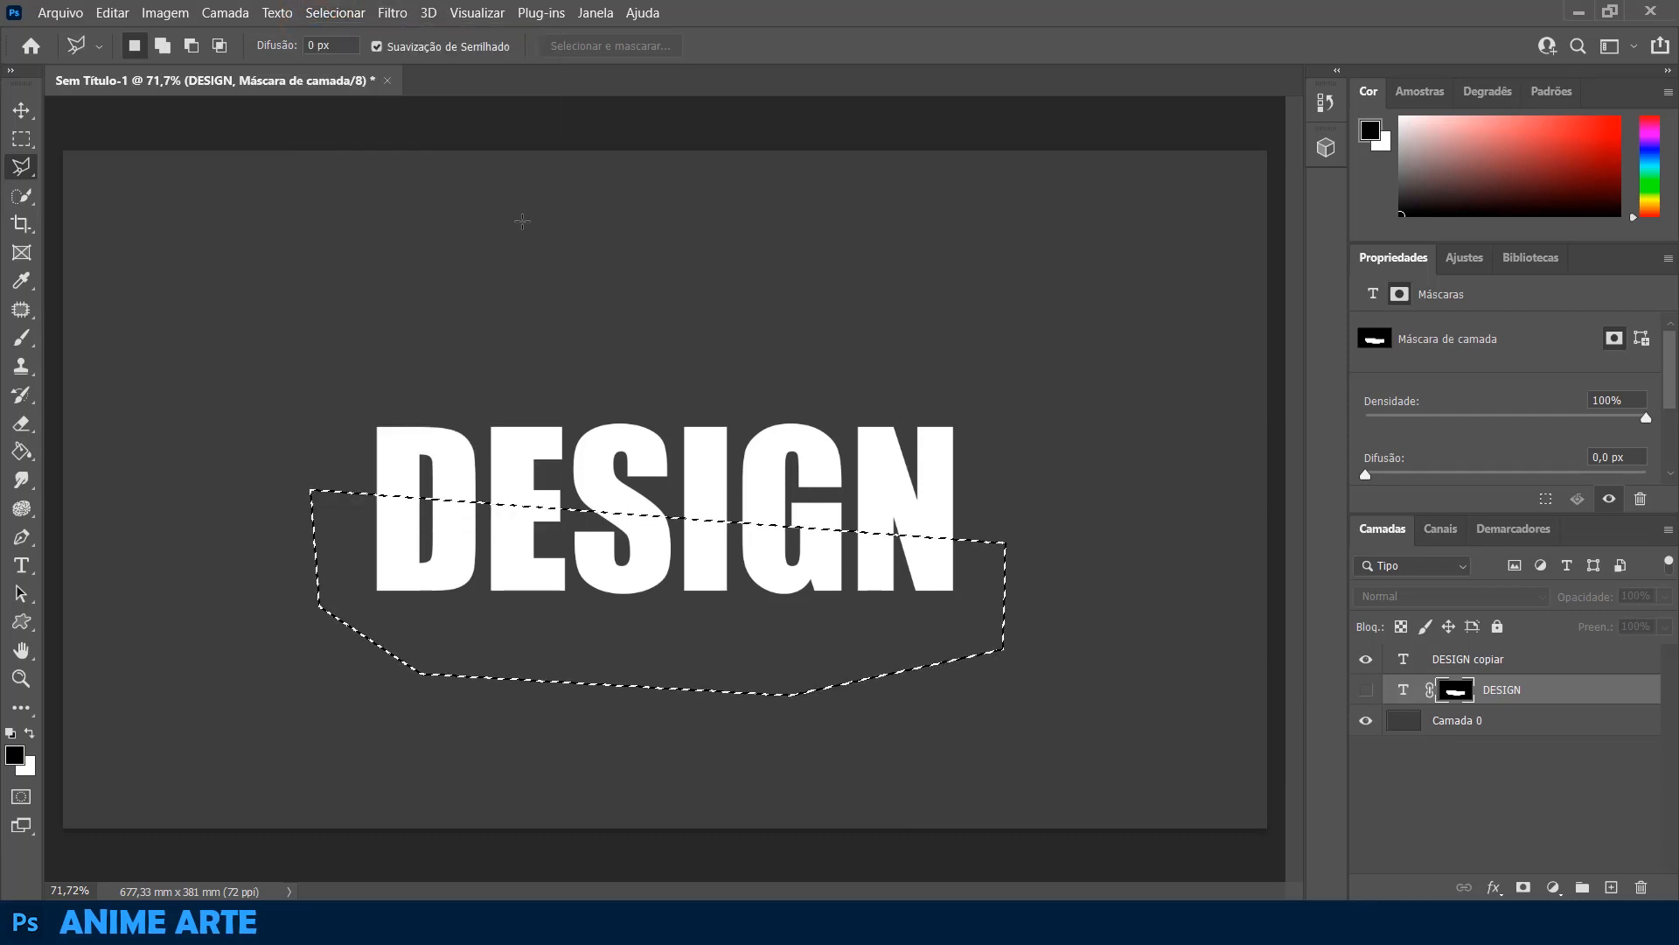
key(shift+ctrl+i)
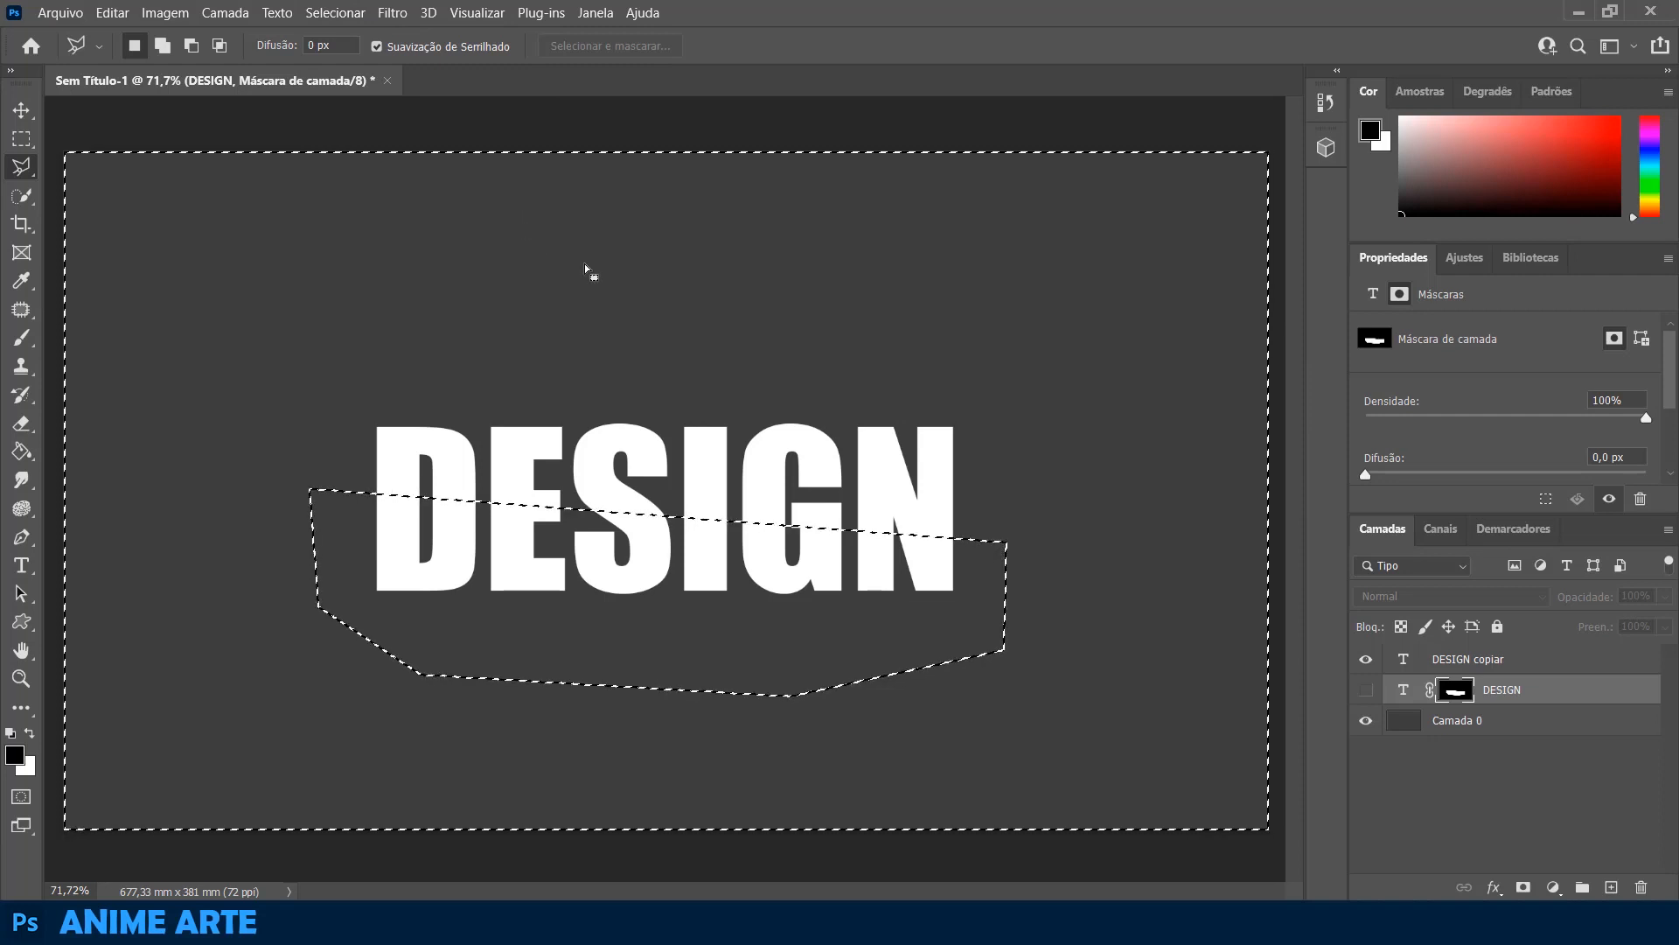
- Mask the DESIGN copy with the inverted selection and show the lower DESIGN layer again
click(1530, 667)
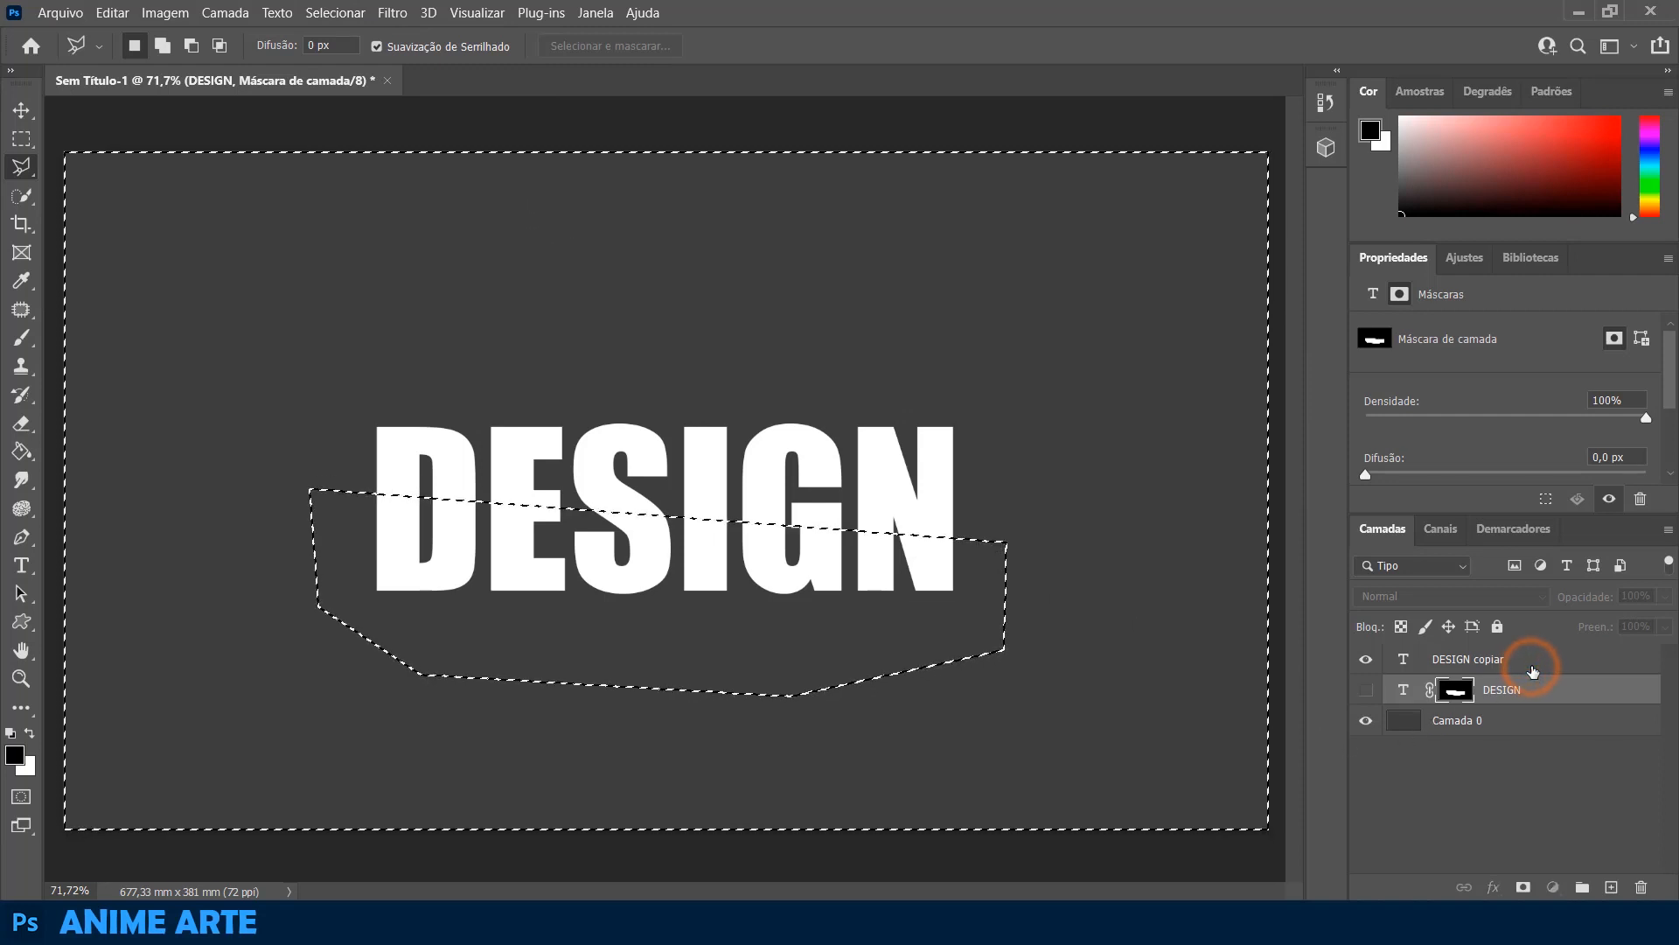
click(1524, 887)
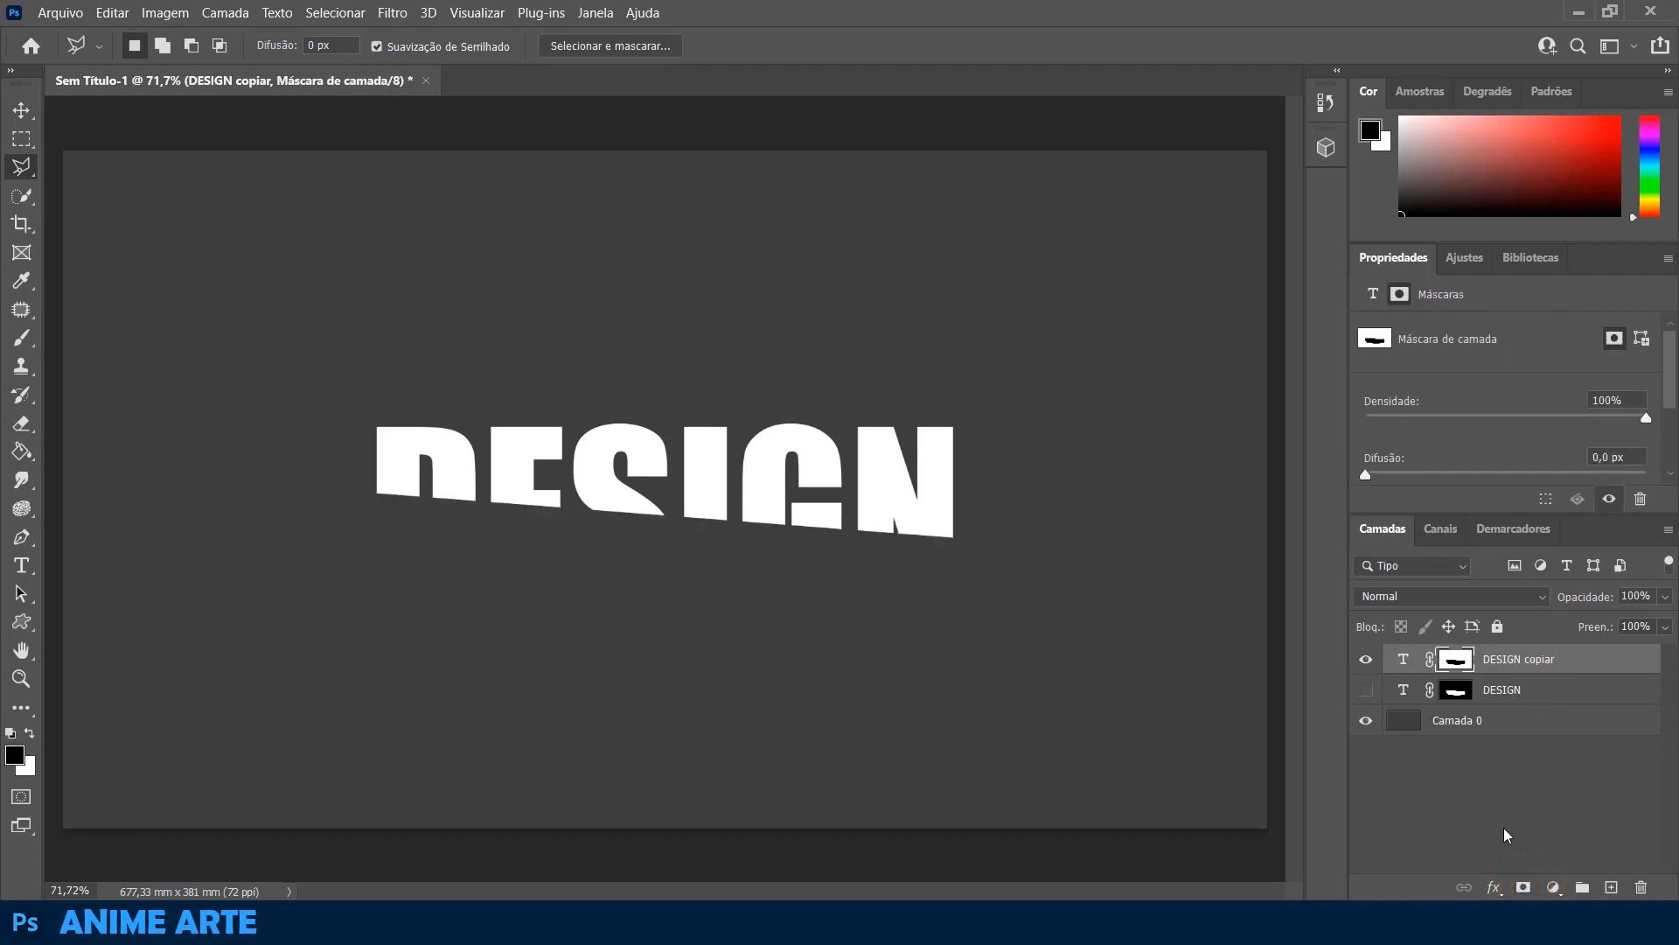
click(1367, 693)
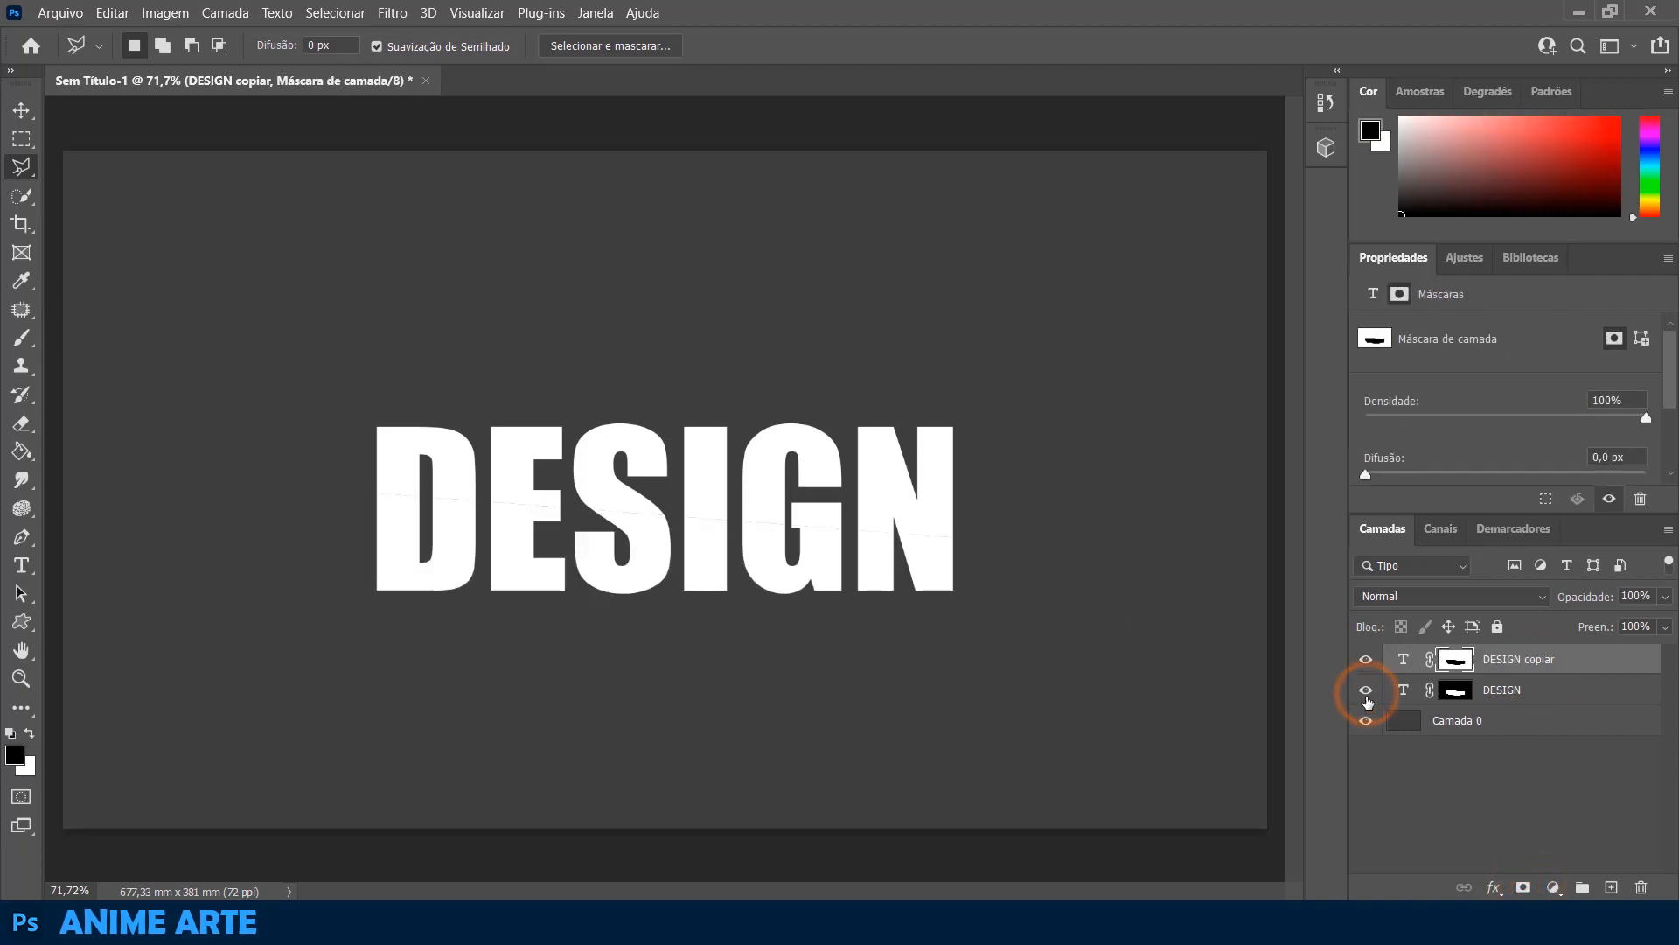
- Shift the upper half of DESIGN about 3 mm left and 4 mm down so the two halves are offset
click(21, 110)
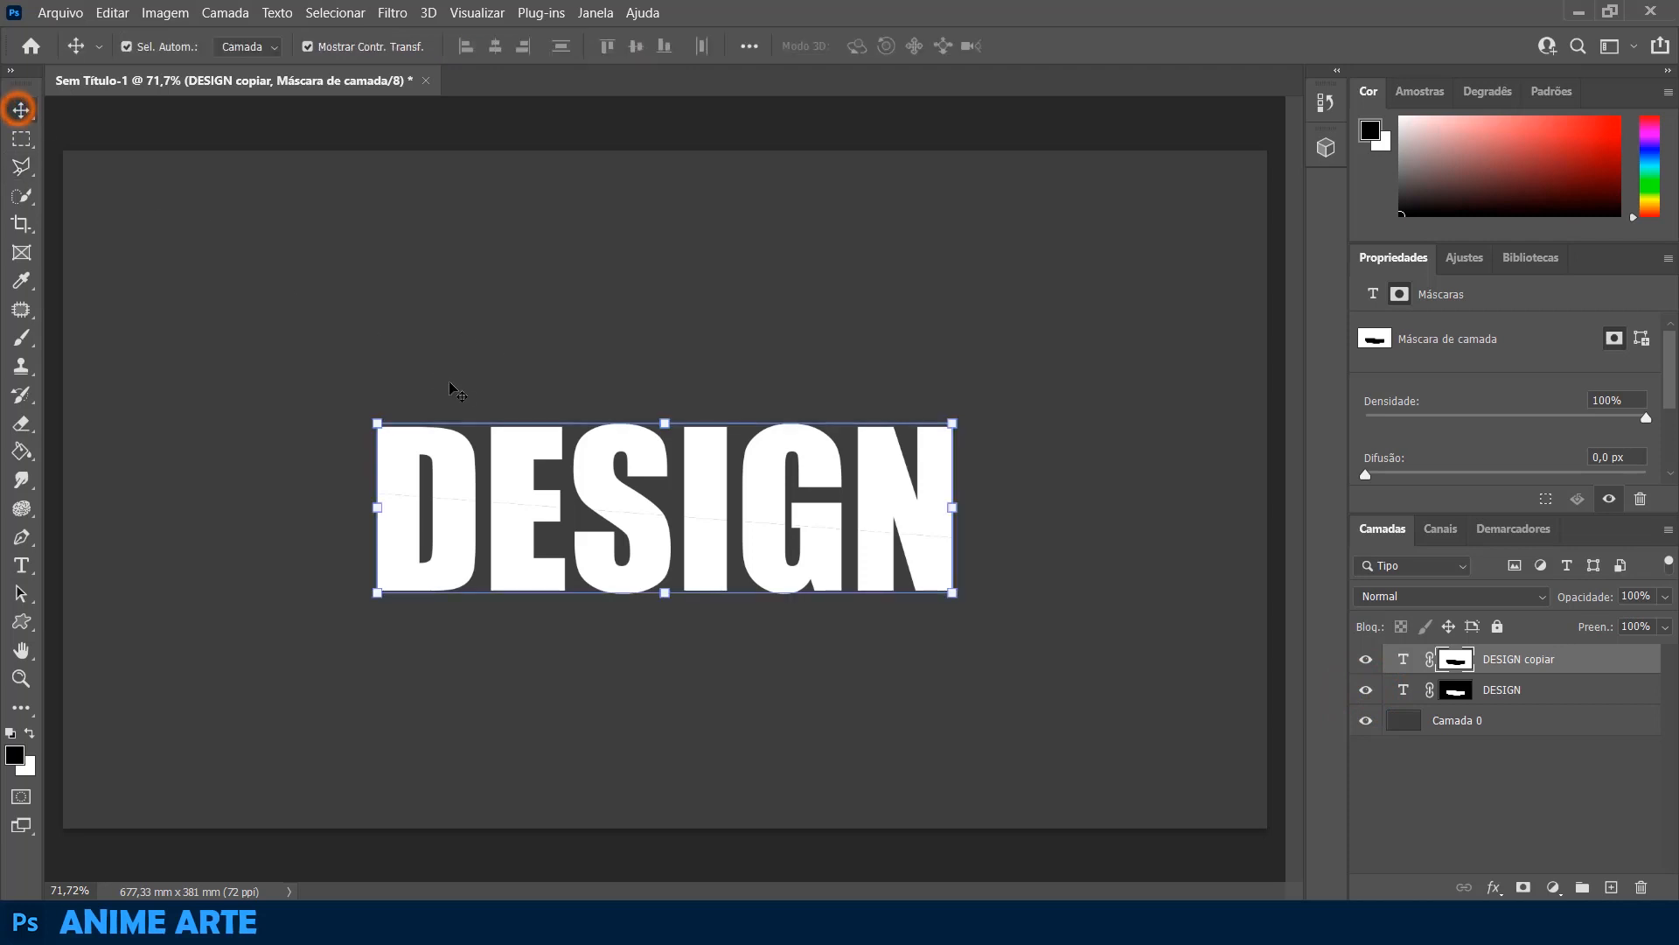
click(608, 462)
mouse_move(607, 462)
mouse_down()
mouse_move(634, 456)
mouse_move(603, 474)
mouse_up()
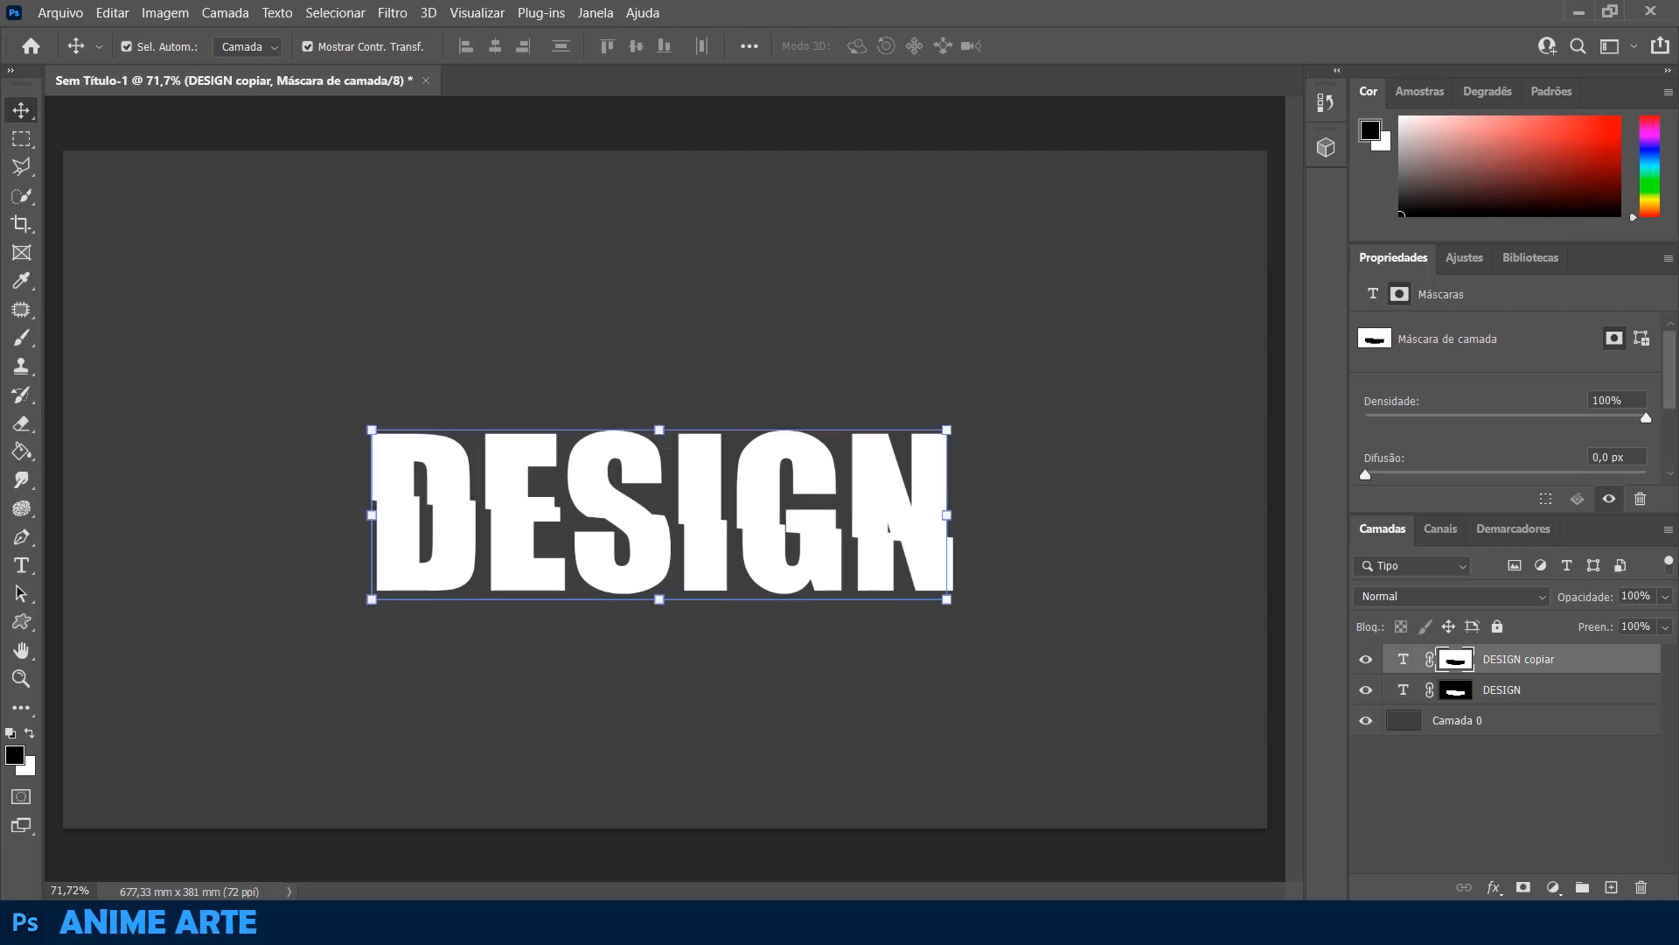
- Add a black drop shadow to the DESIGN copy with 100% opacity, 90° angle, 7 px distance and 7% spread, slightly increasing its size
click(1635, 669)
key(h)
double_click(1635, 669)
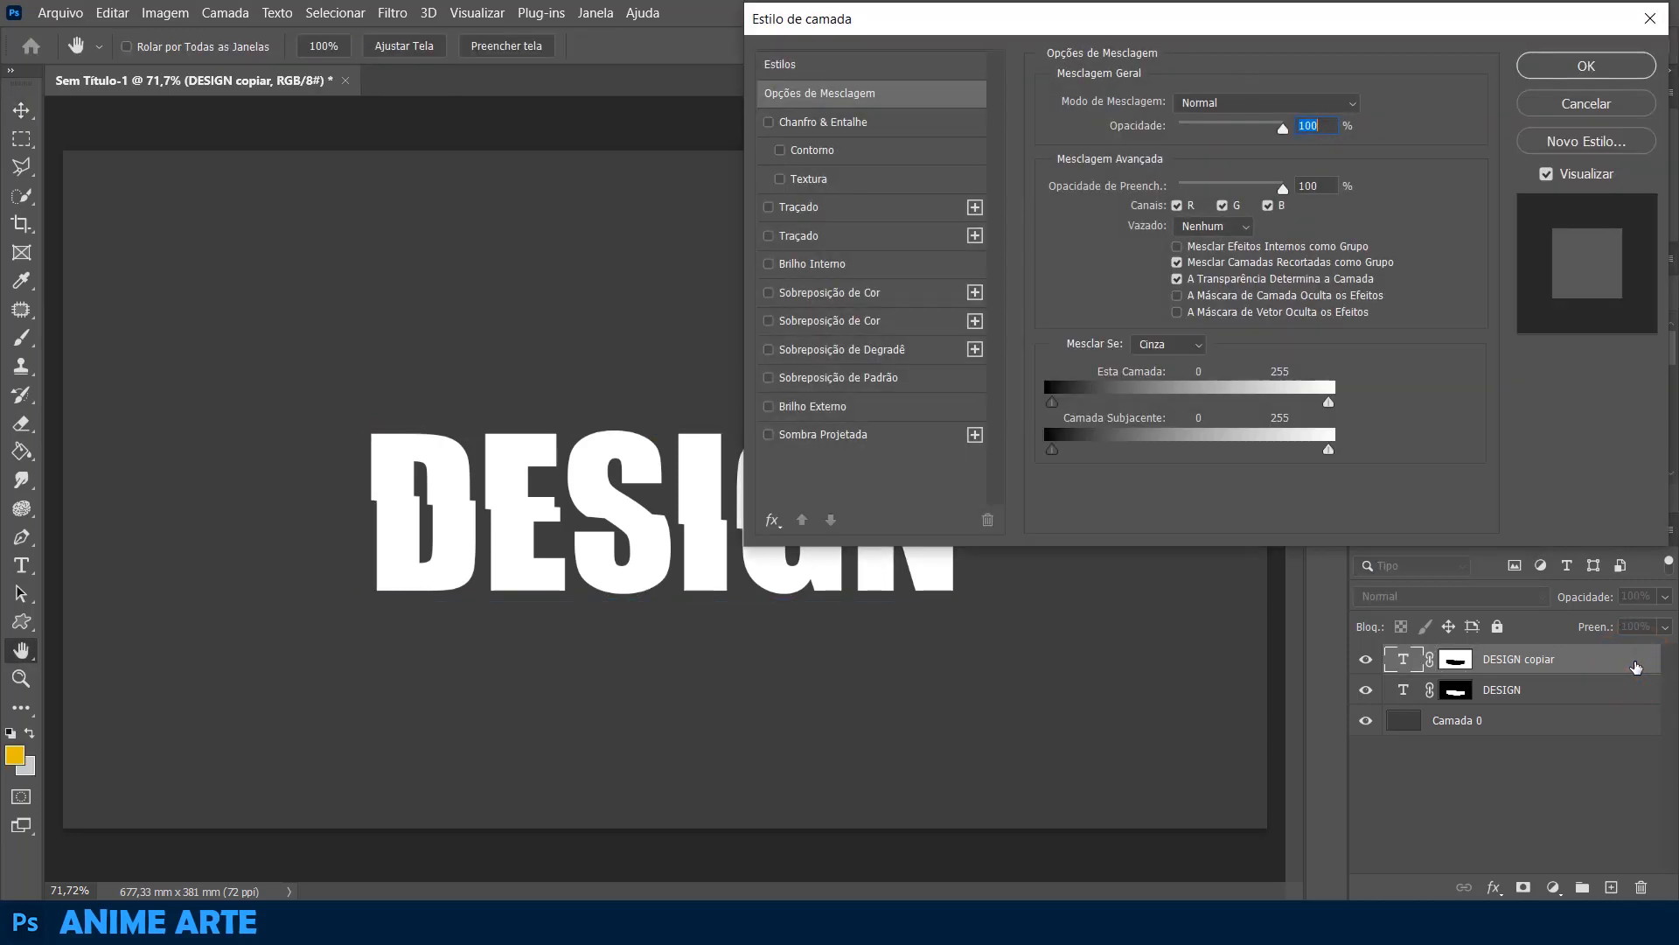
click(851, 438)
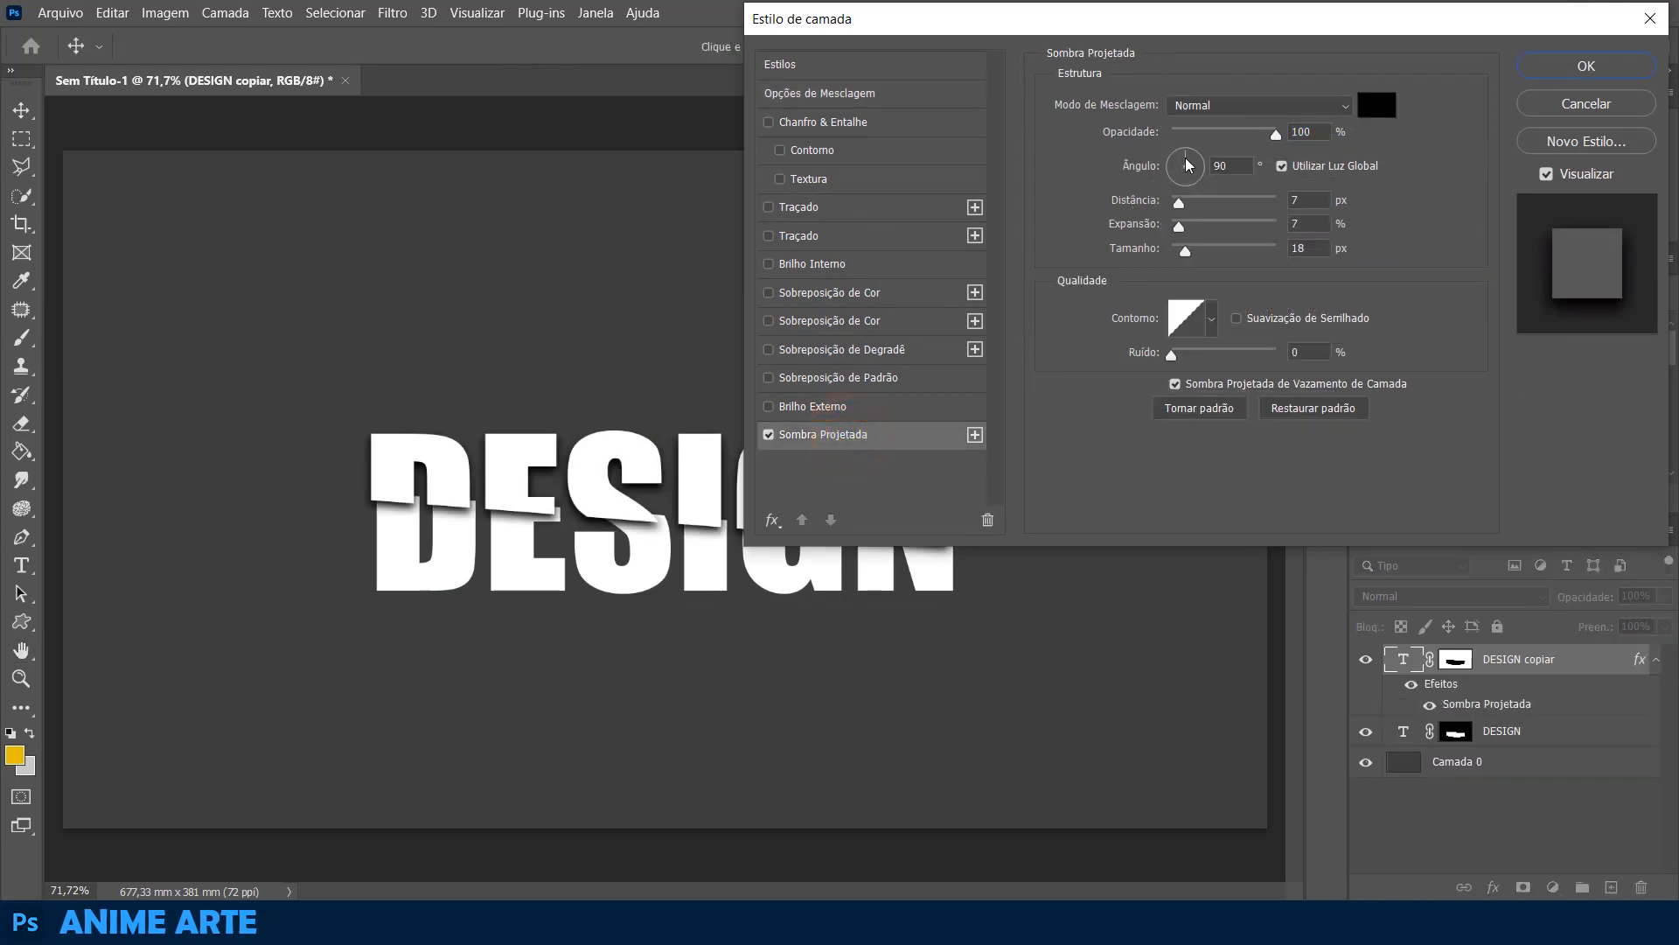
drag(1185, 251, 1188, 256)
click(1544, 72)
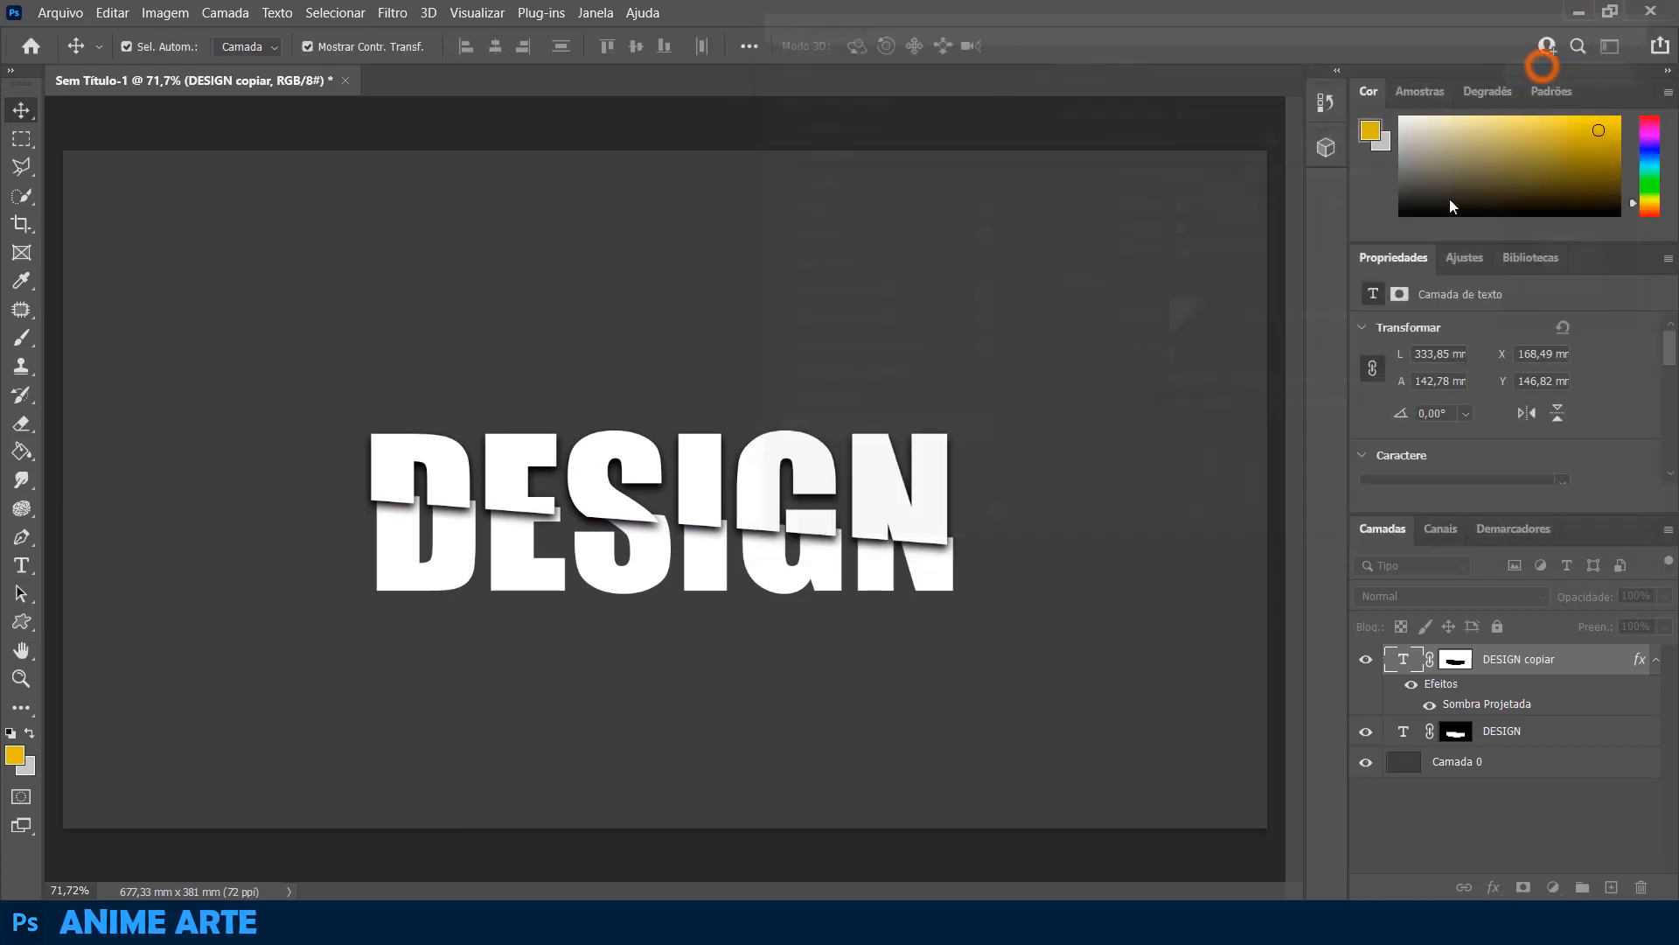
- Collapse the DESIGN copy's layer effects and recolor its text pink (#be31c0)
click(1100, 302)
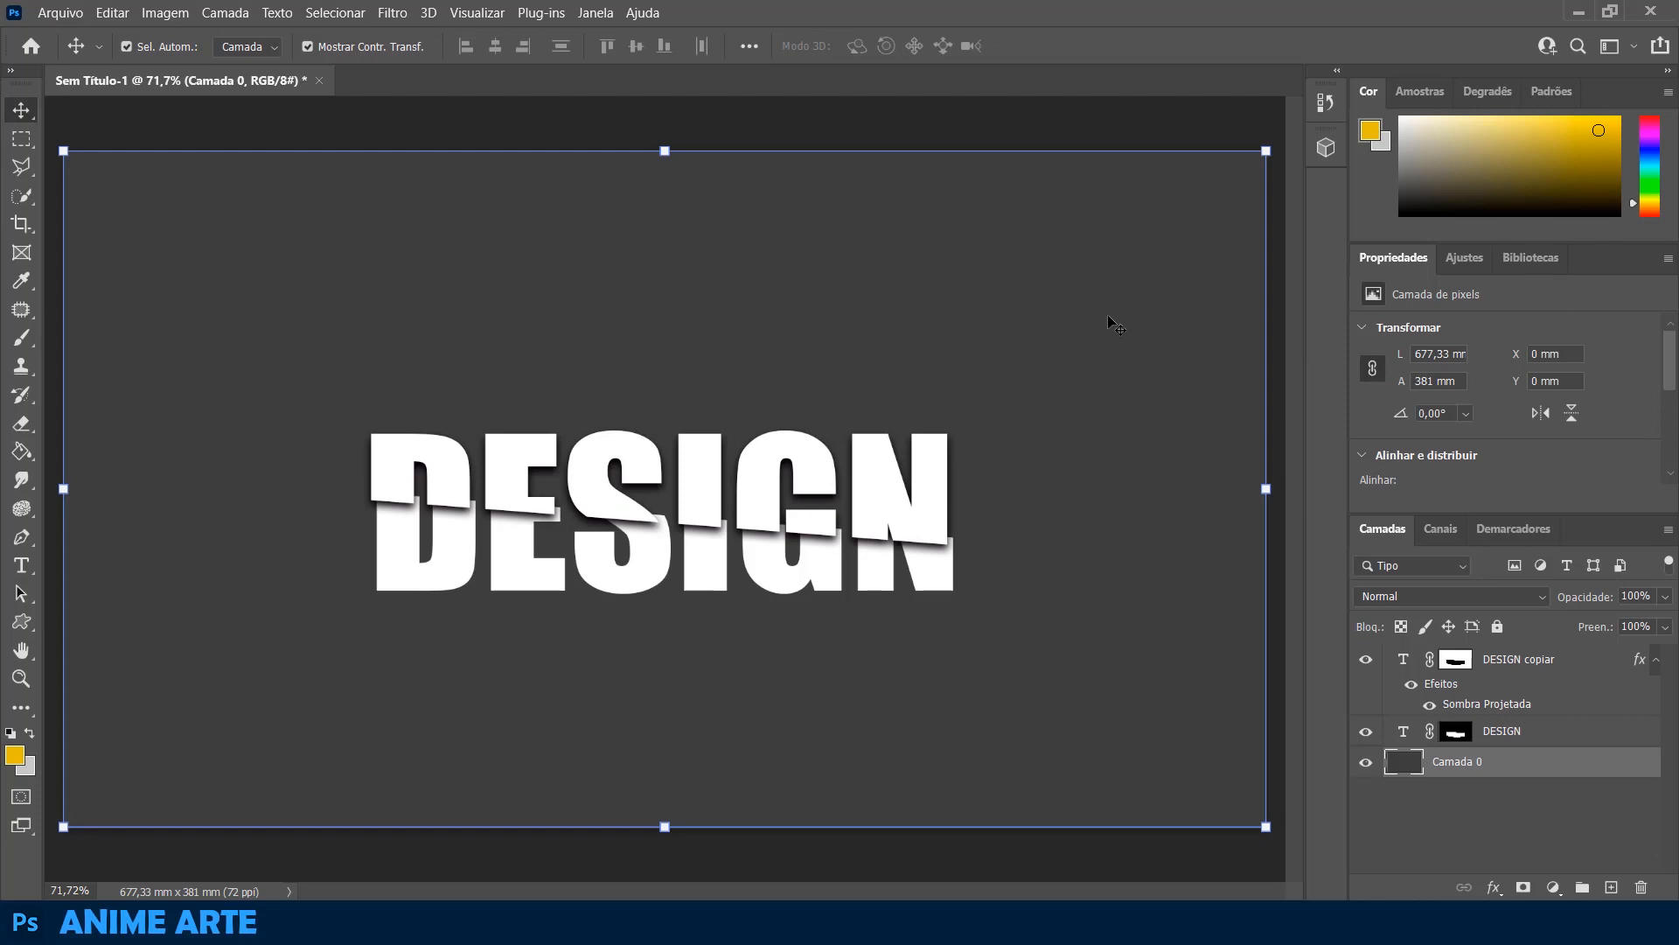
click(1659, 648)
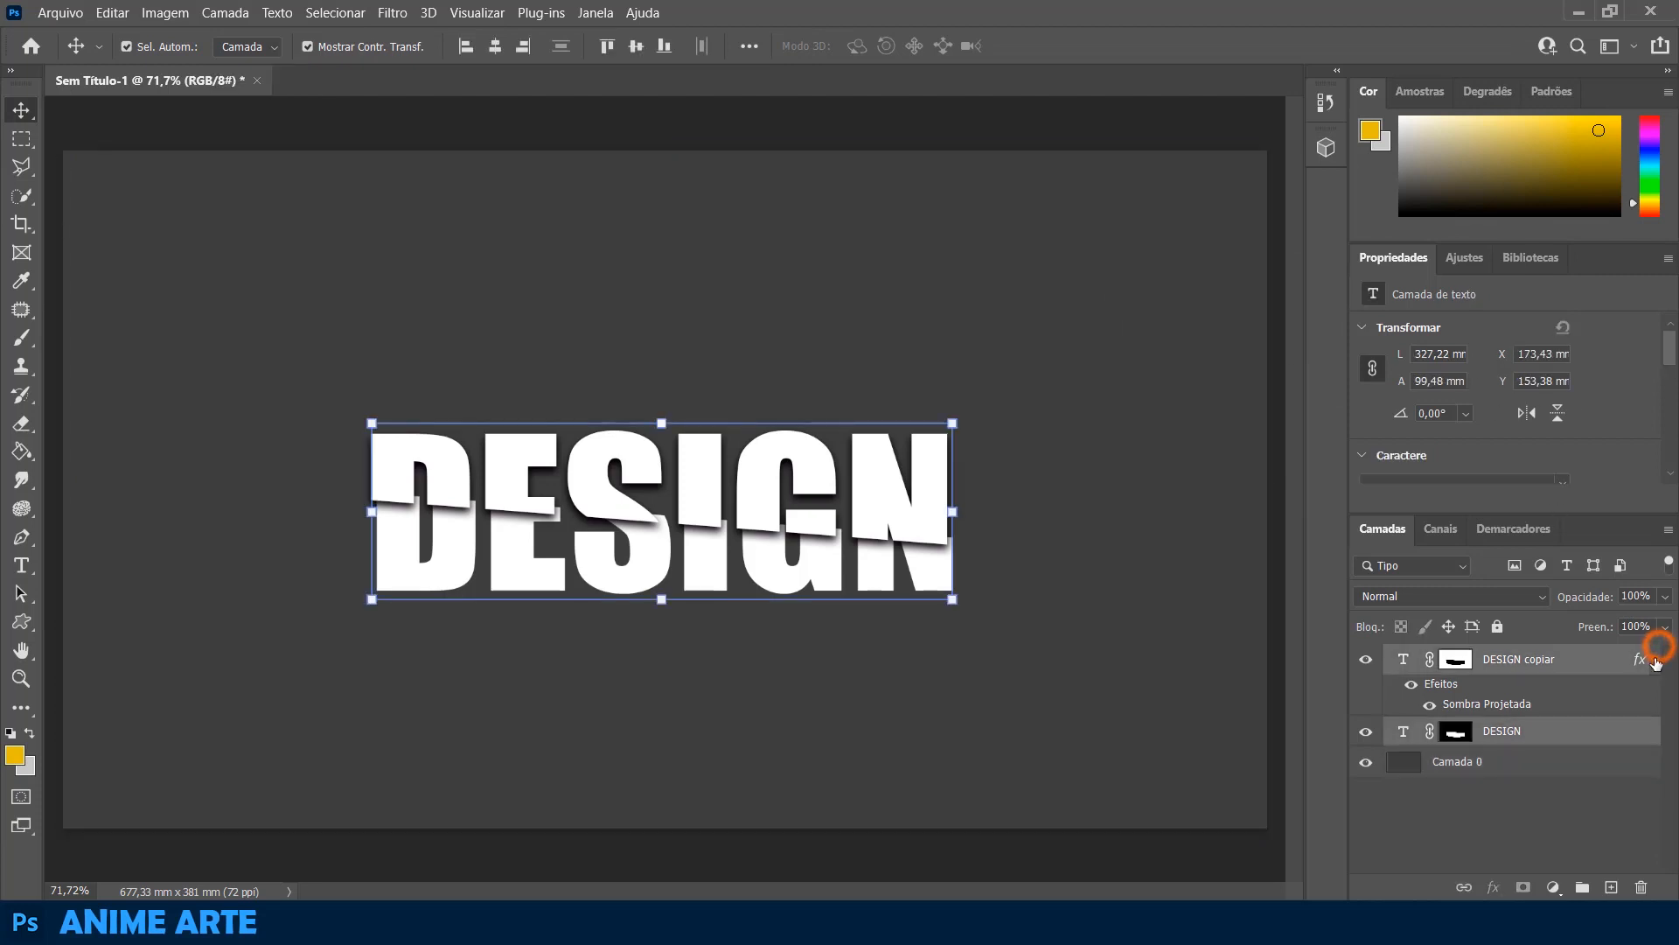
click(871, 492)
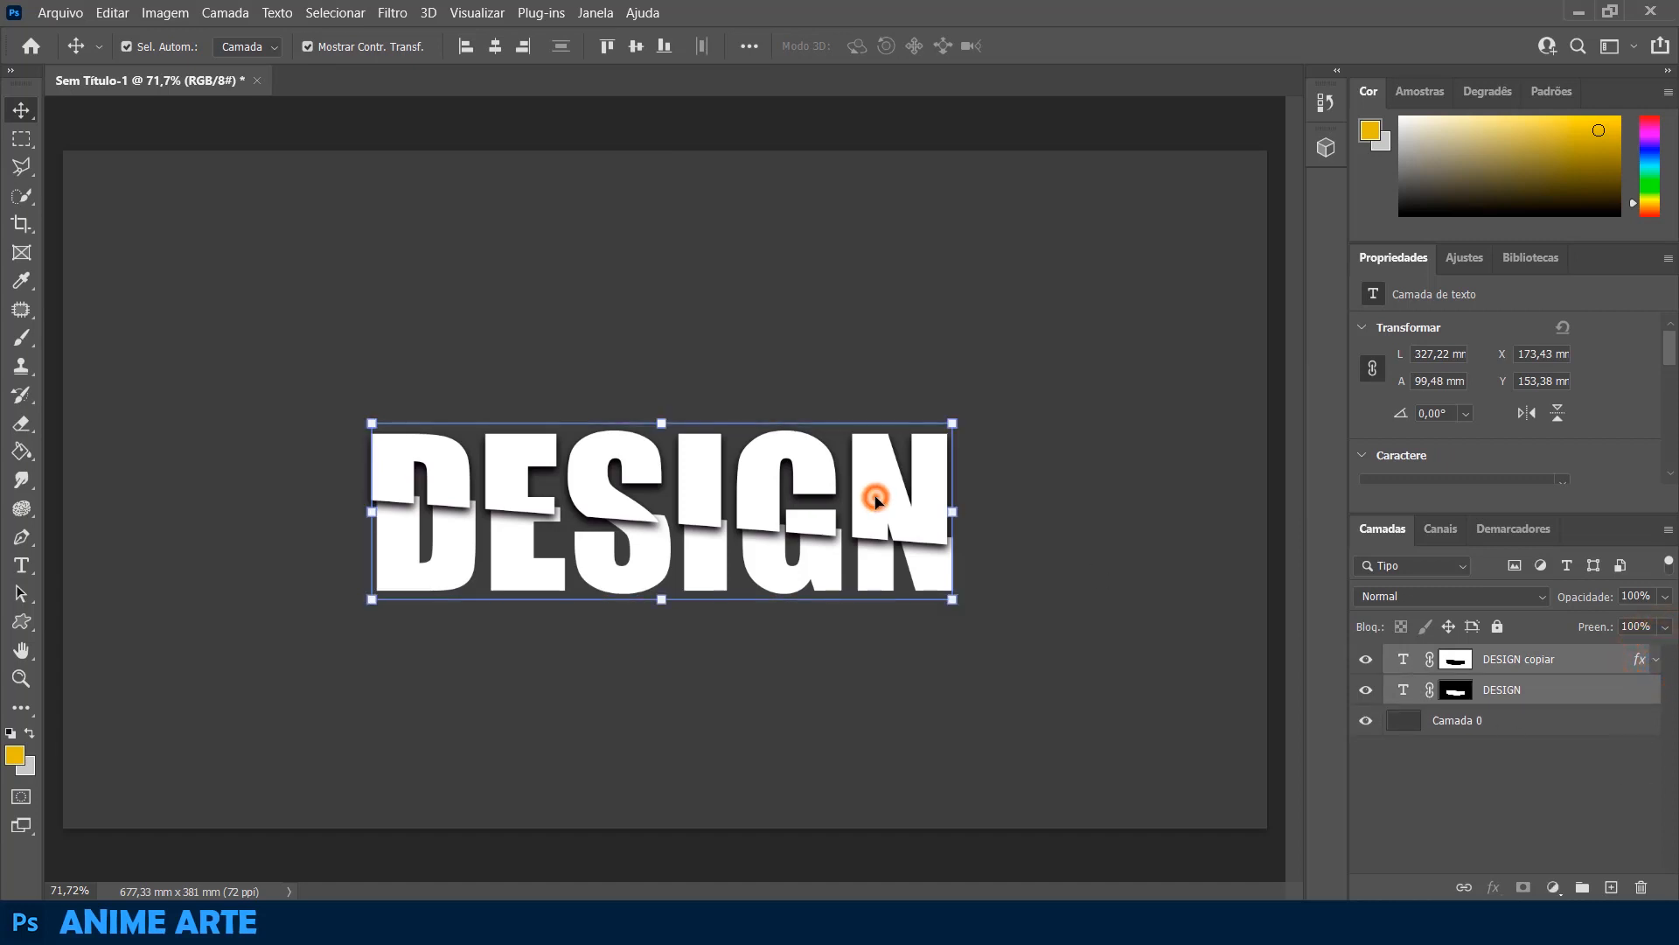
double_click(855, 495)
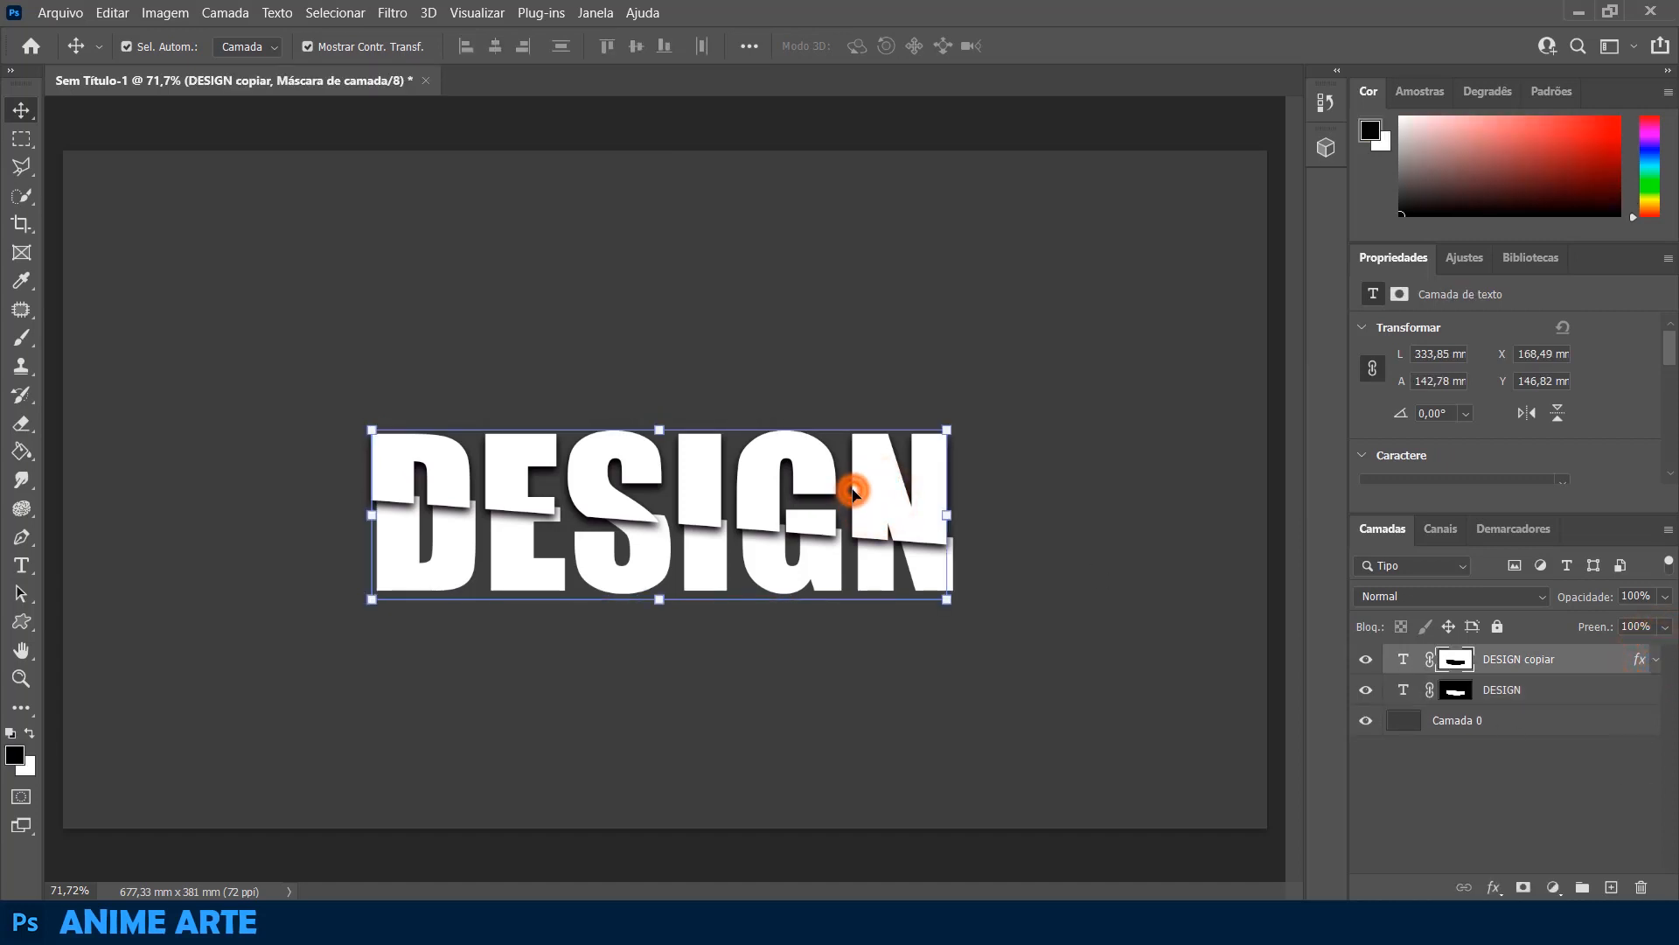
click(890, 48)
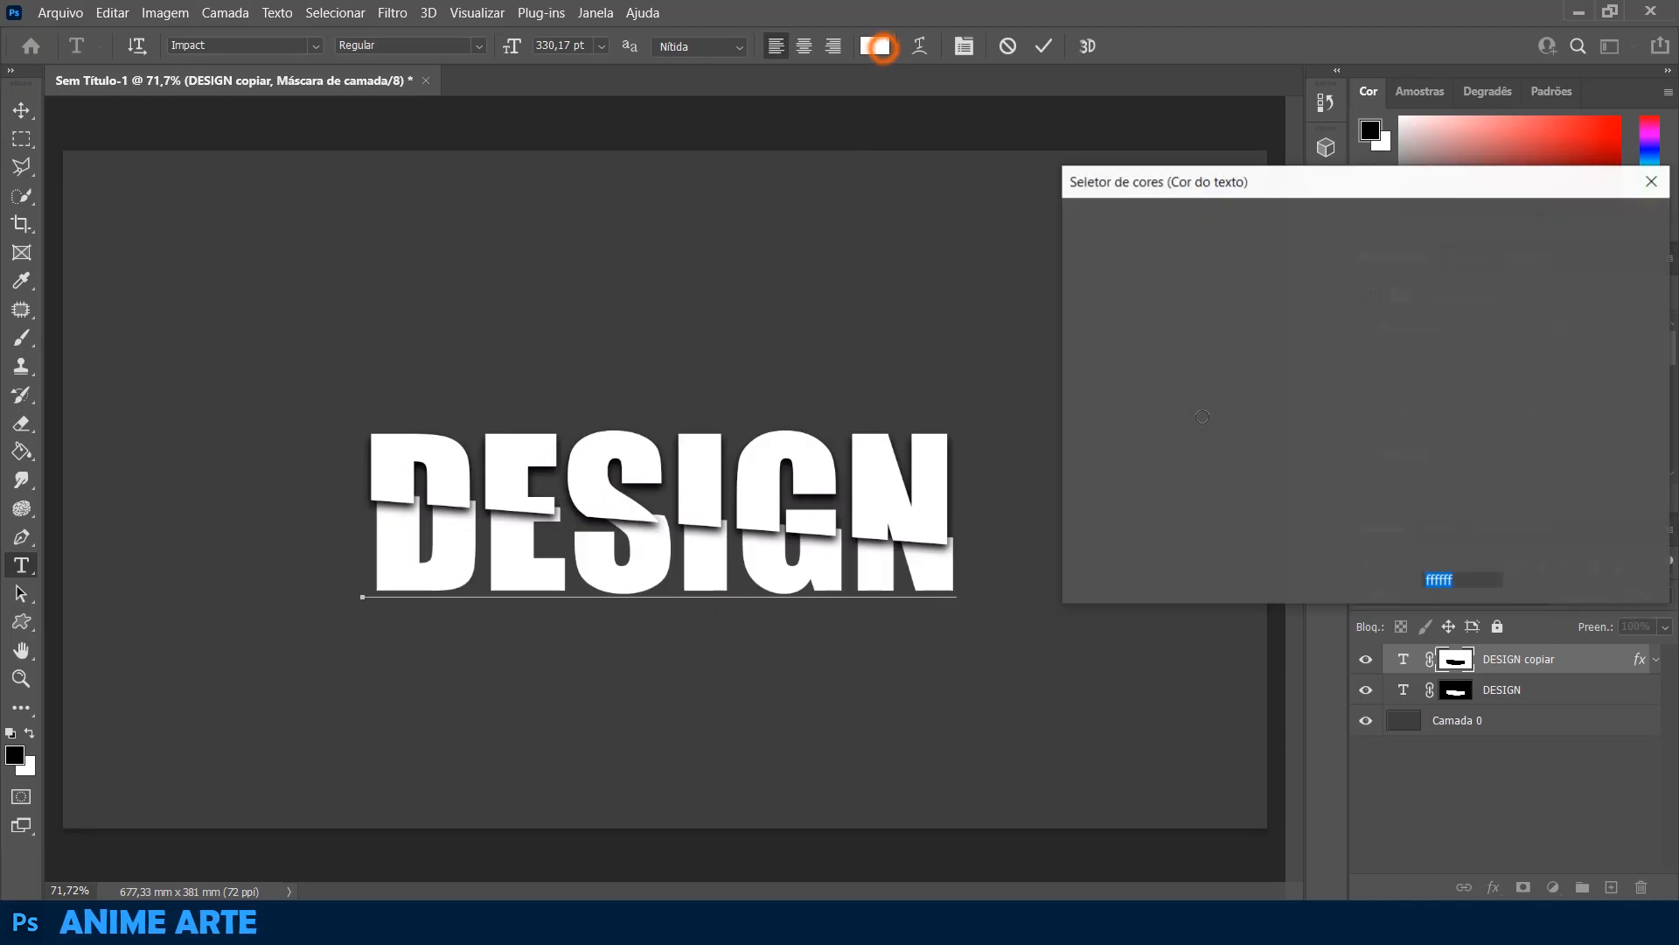
drag(1384, 298, 1282, 301)
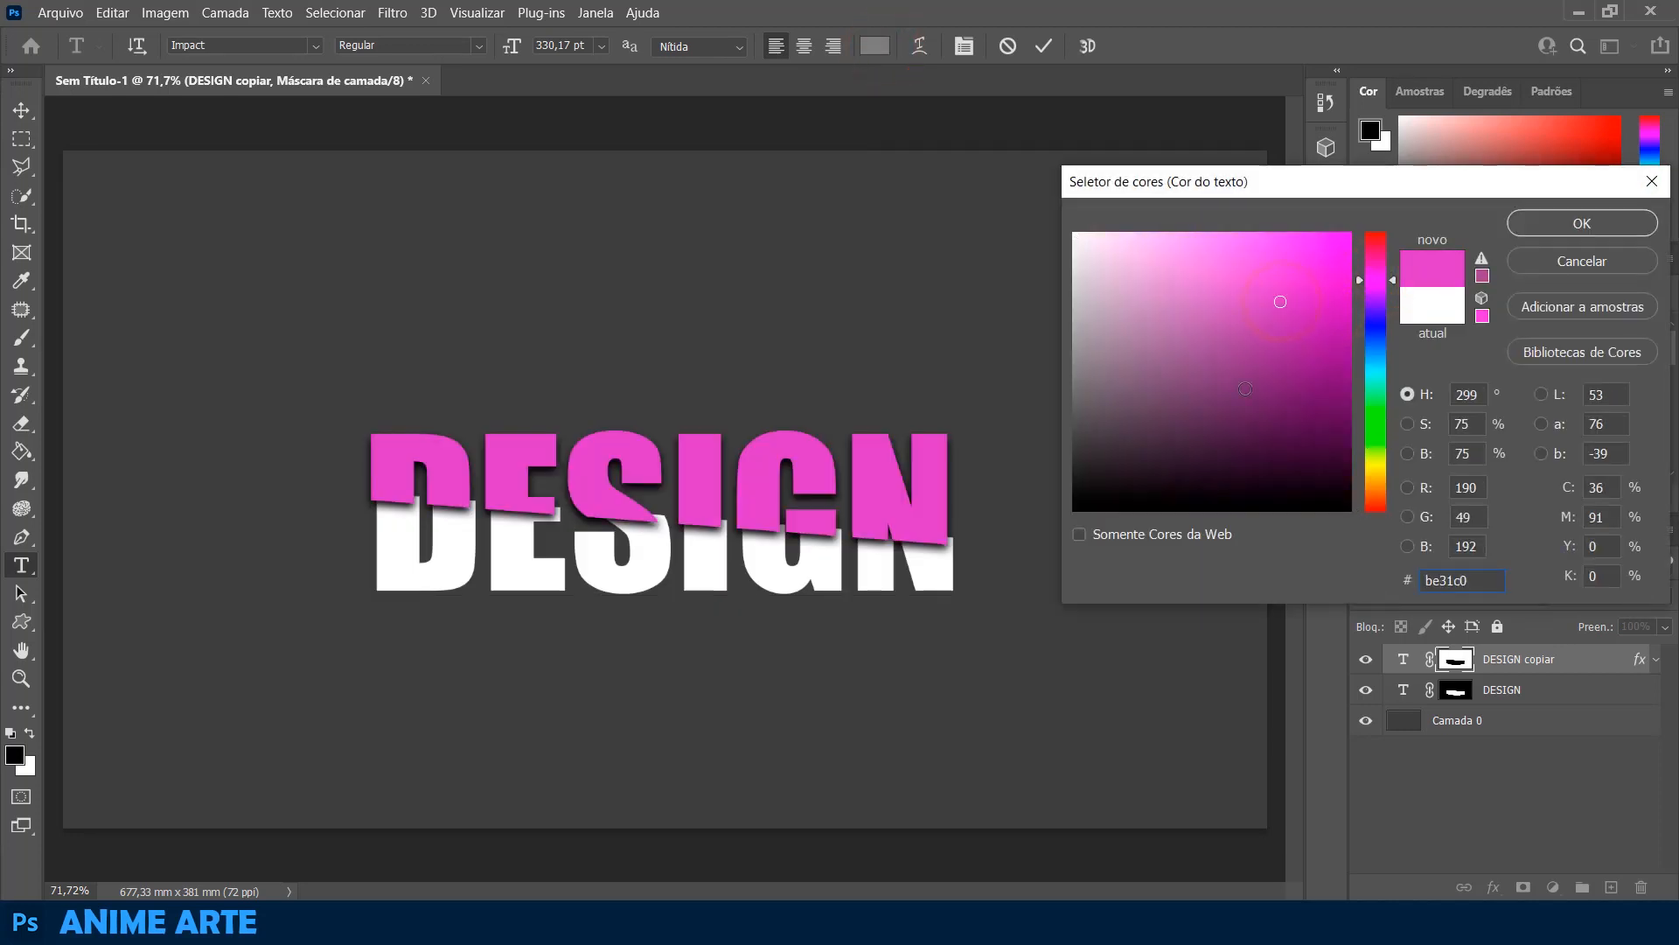
click(1548, 232)
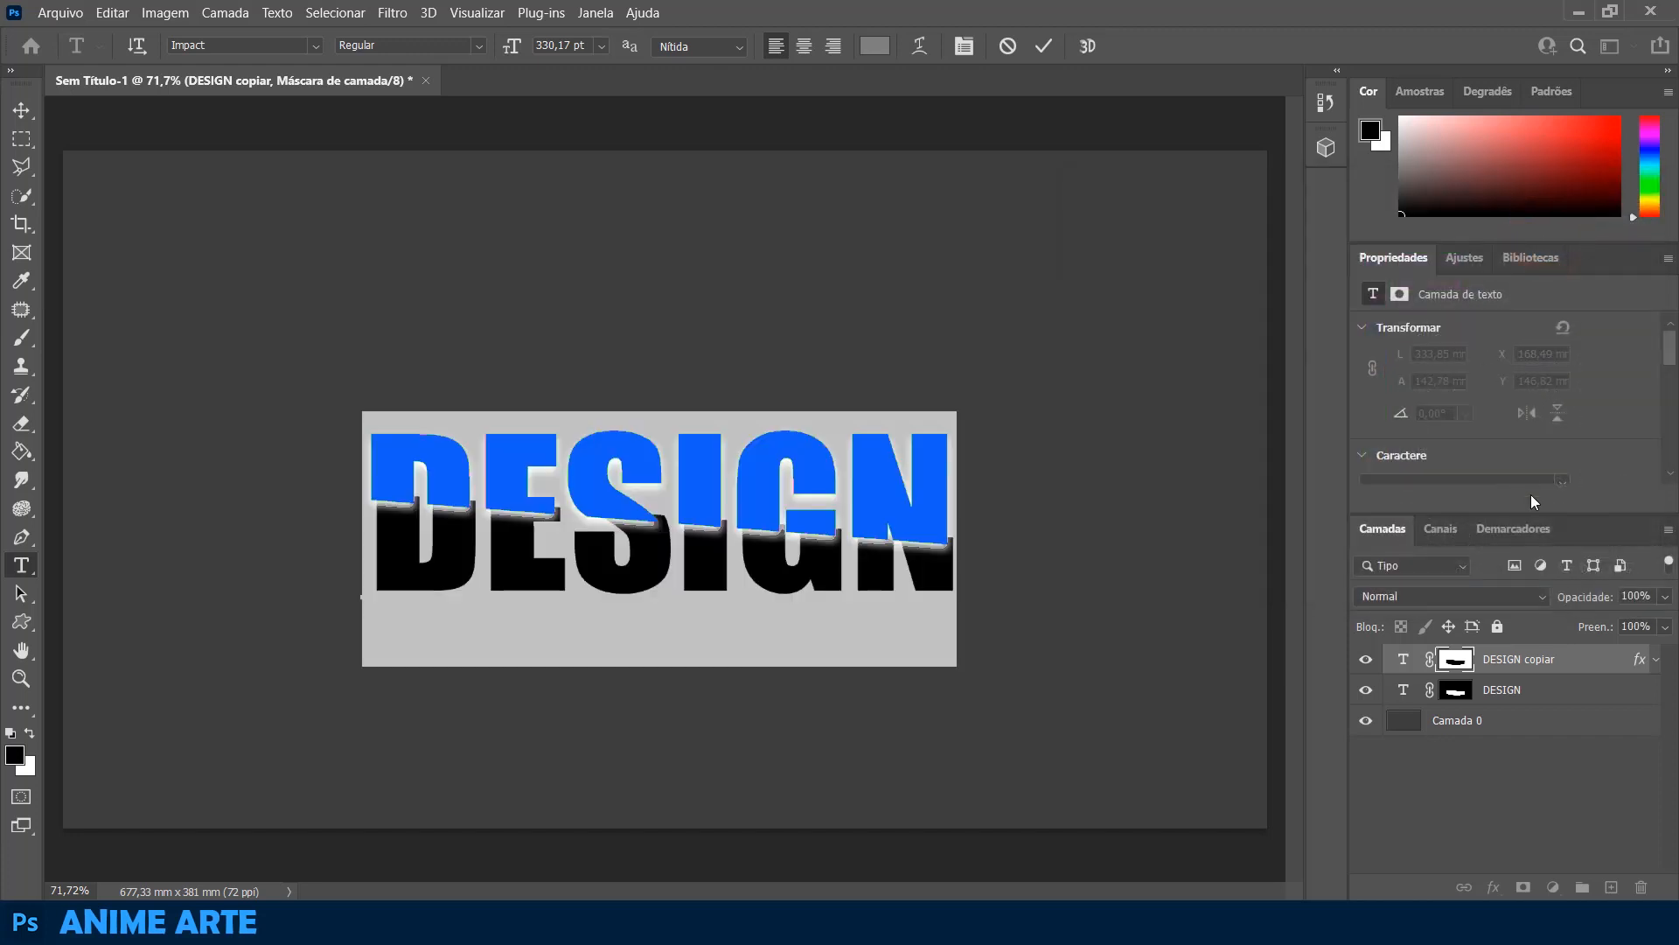
click(1553, 693)
key(v)
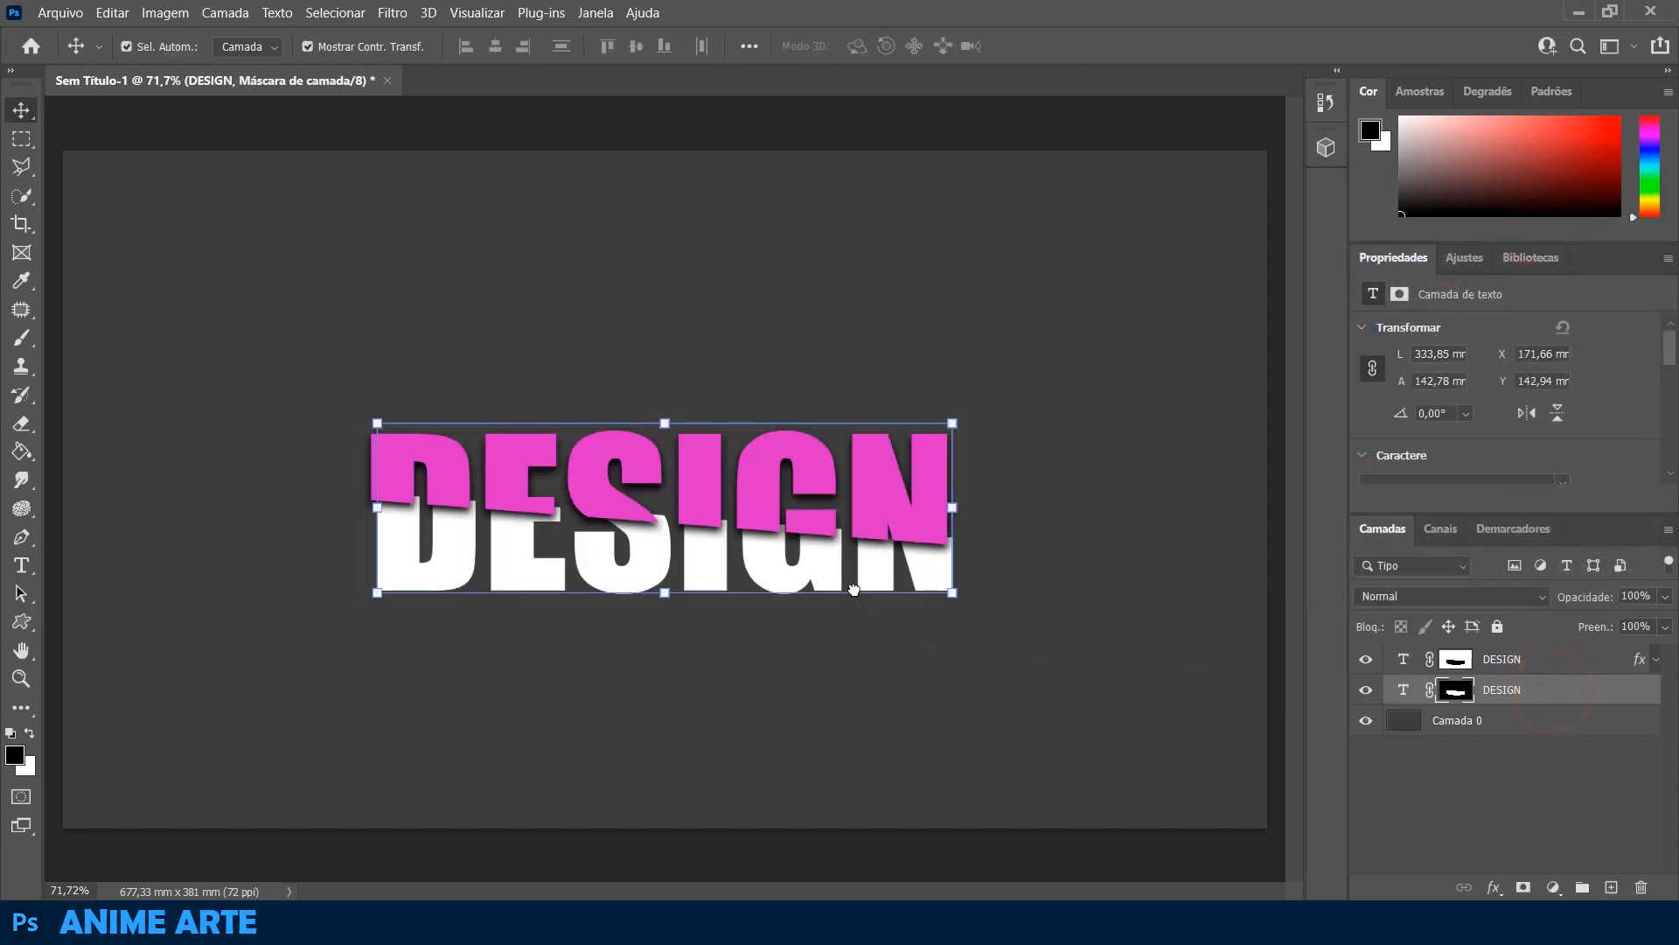
- Apply a Color Overlay in orange (#ecaf1d) to the lower DESIGN layer at Normal mode and 100% opacity
click(854, 589)
click(1566, 663)
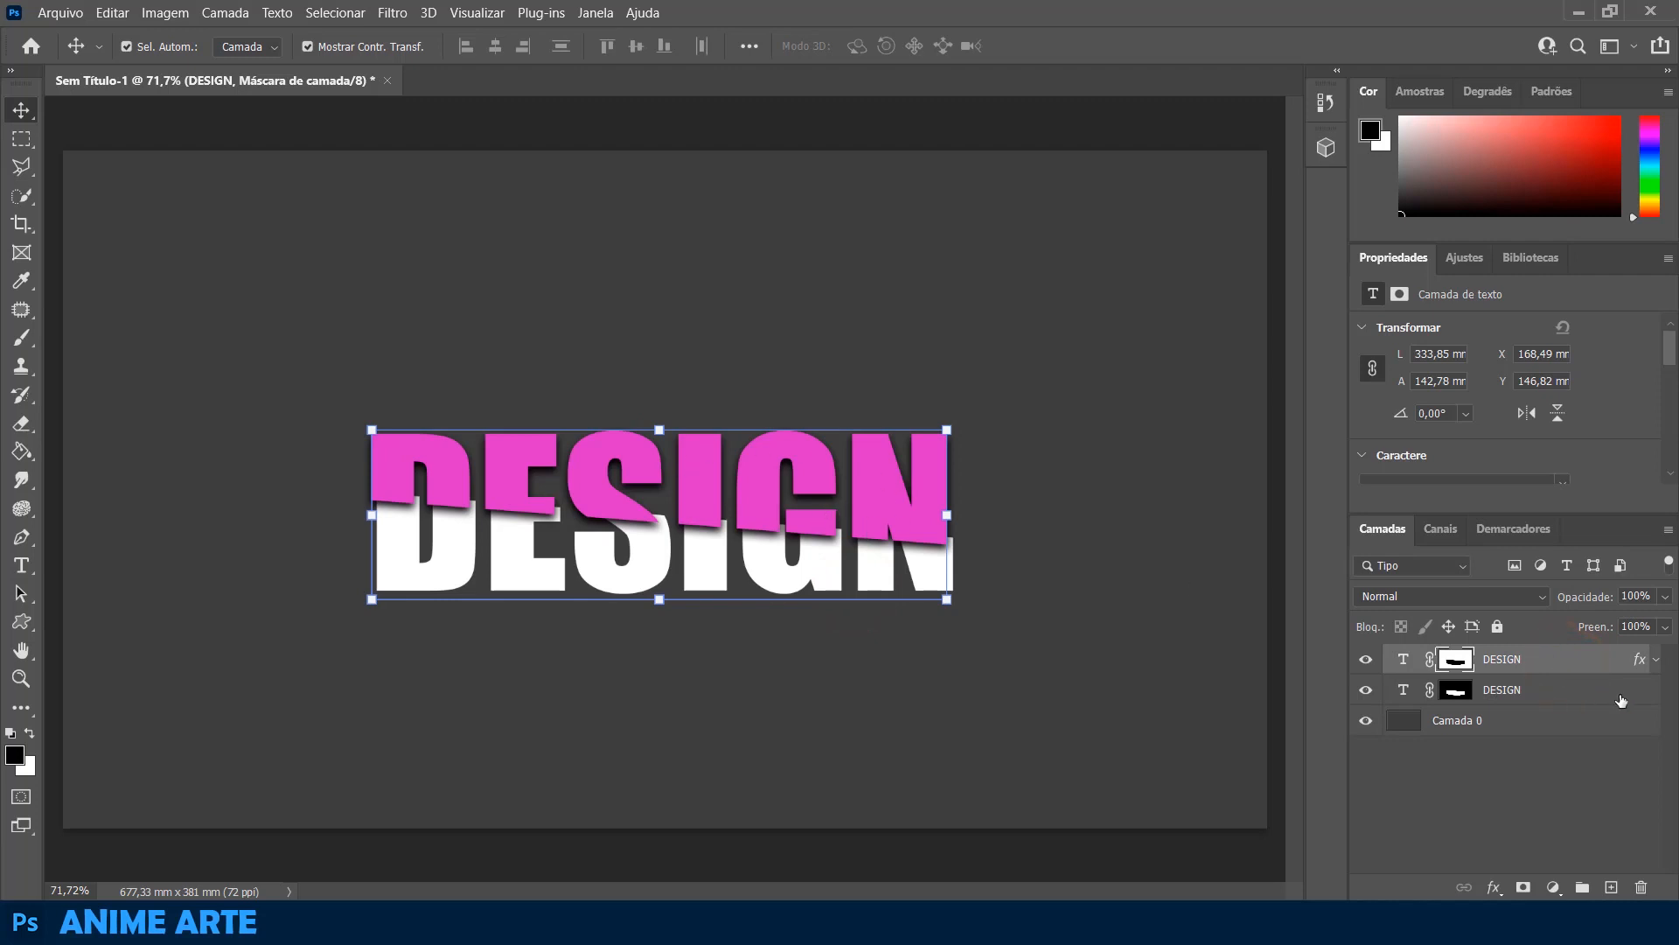
double_click(1620, 692)
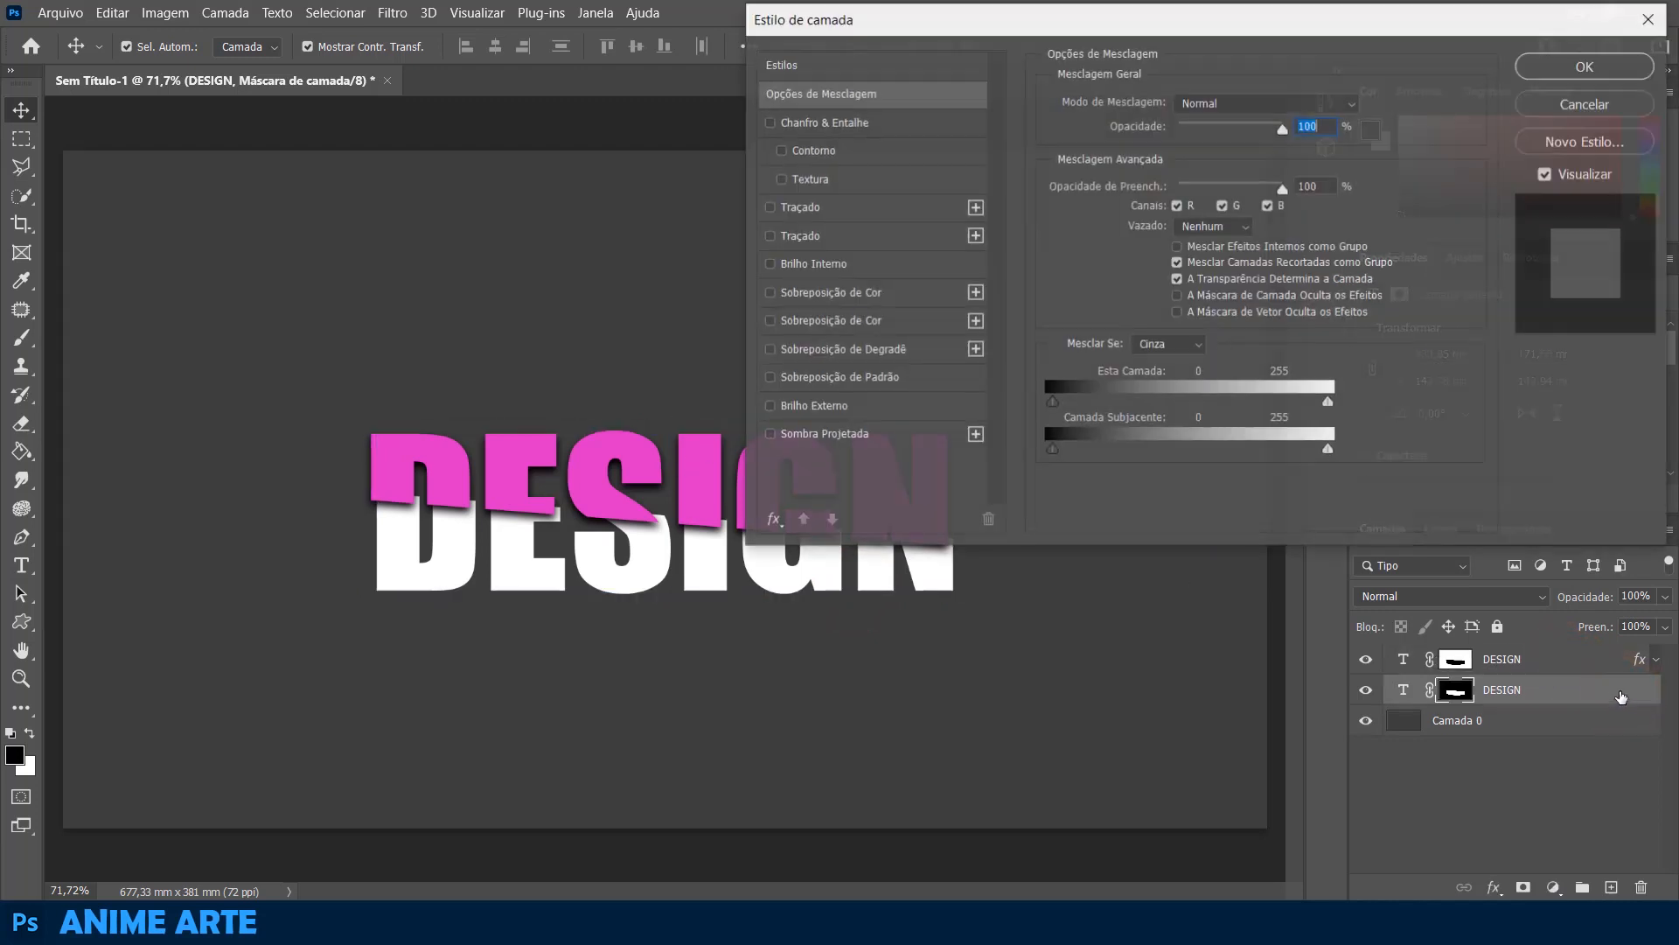
click(857, 296)
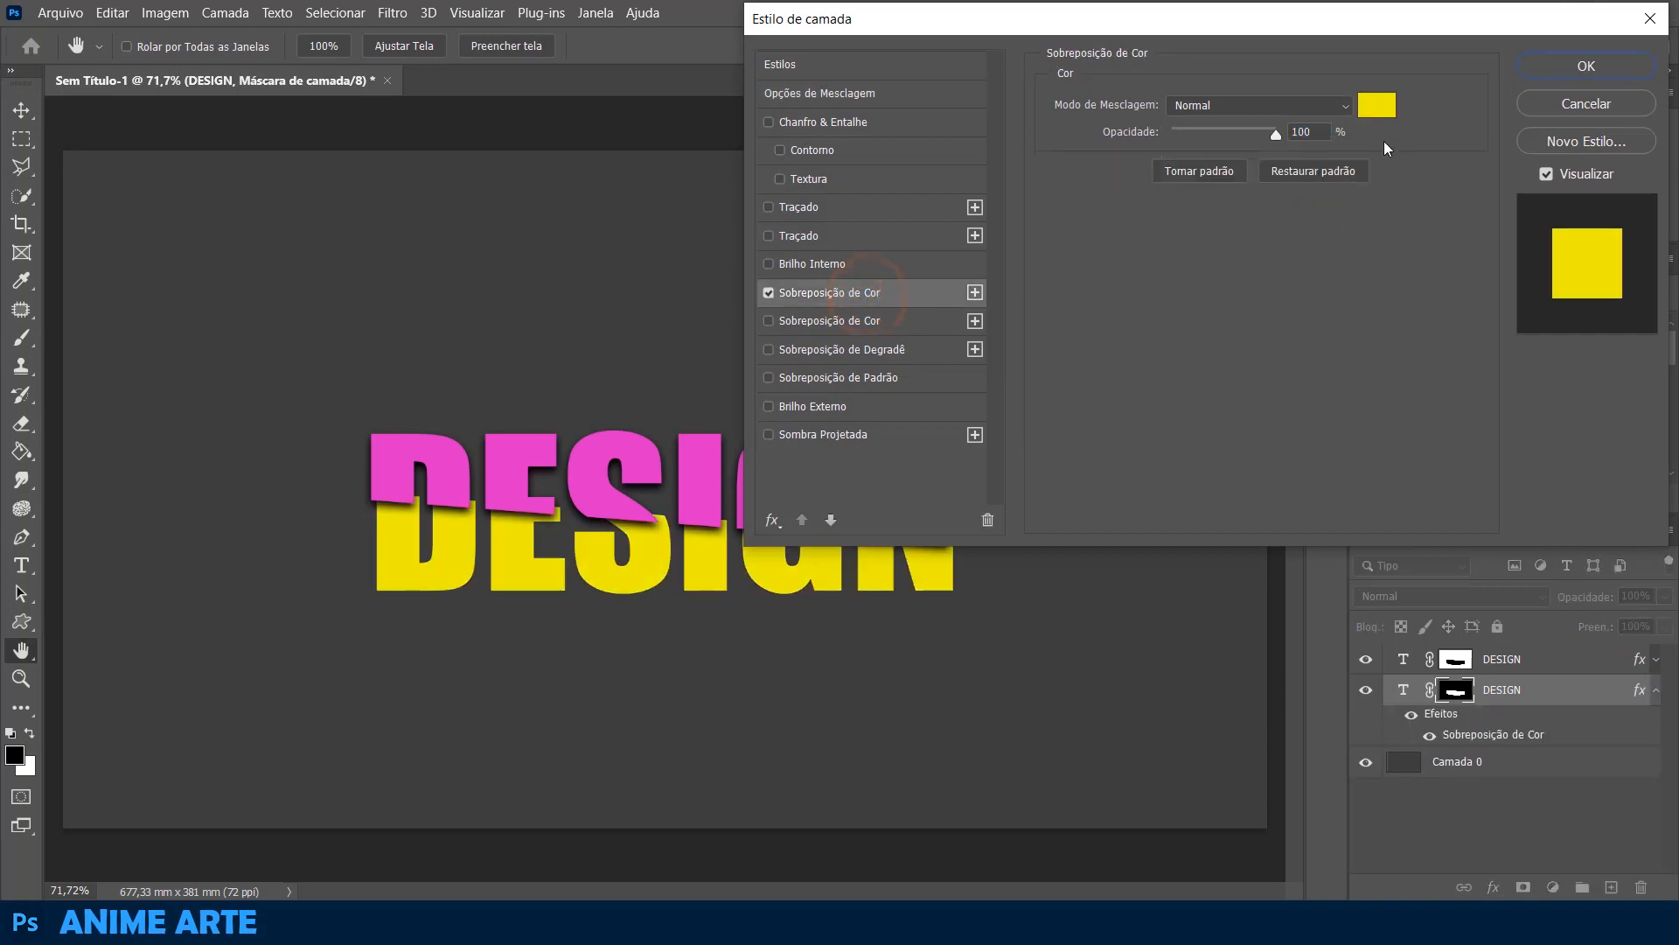
click(1378, 107)
click(1372, 390)
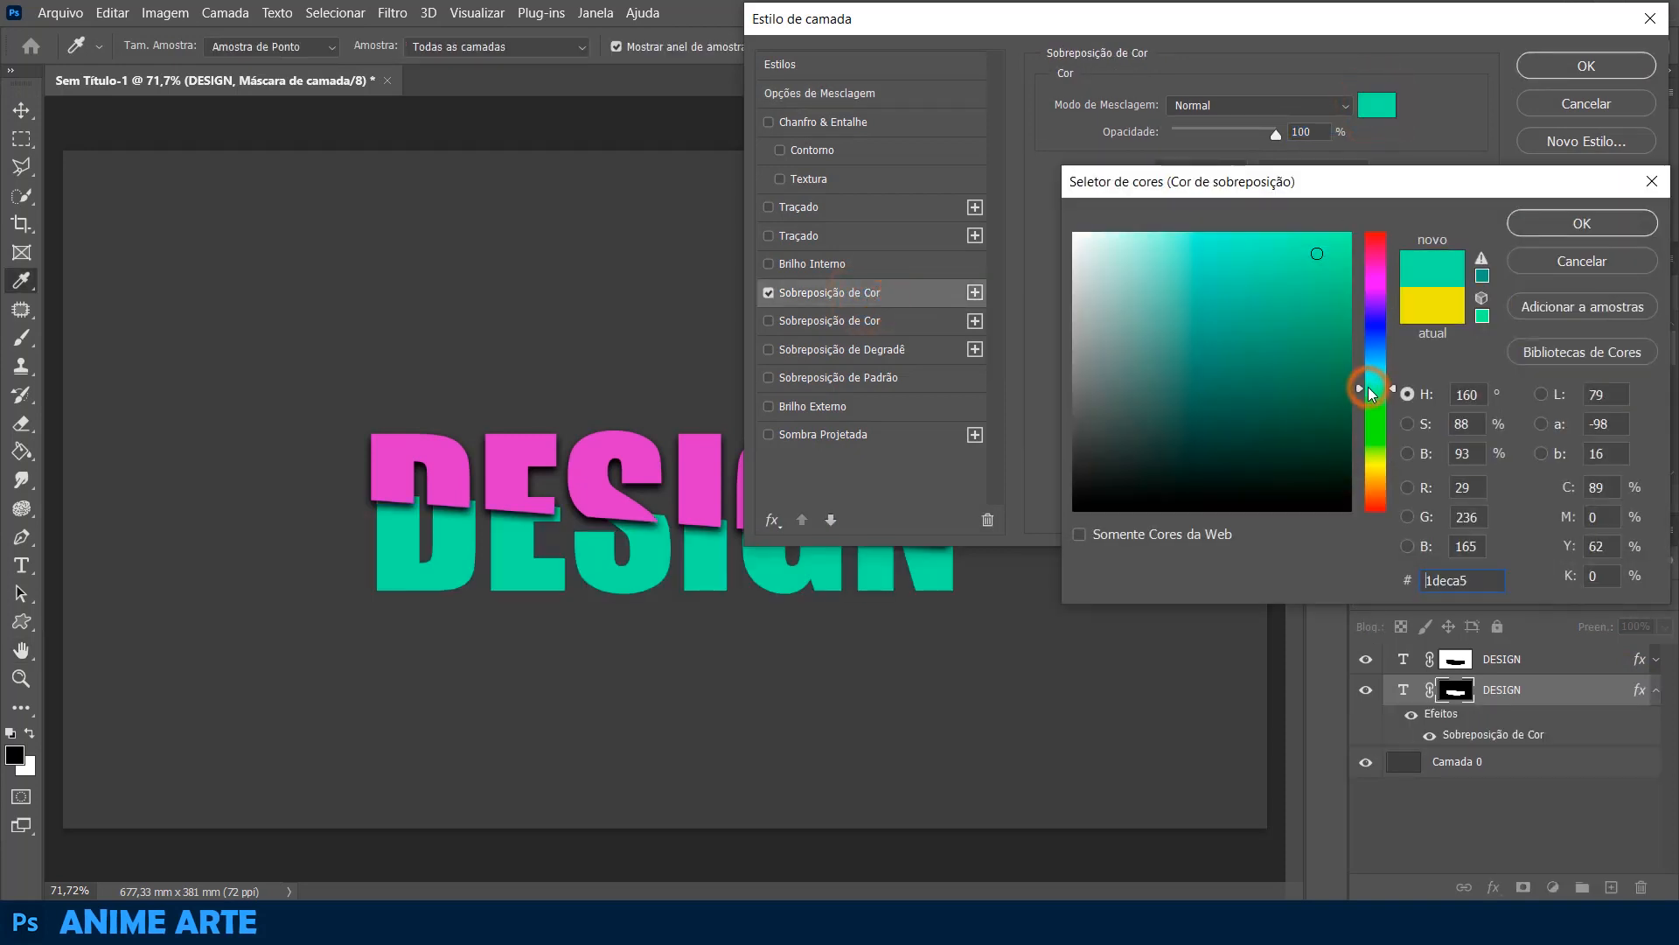
click(1370, 479)
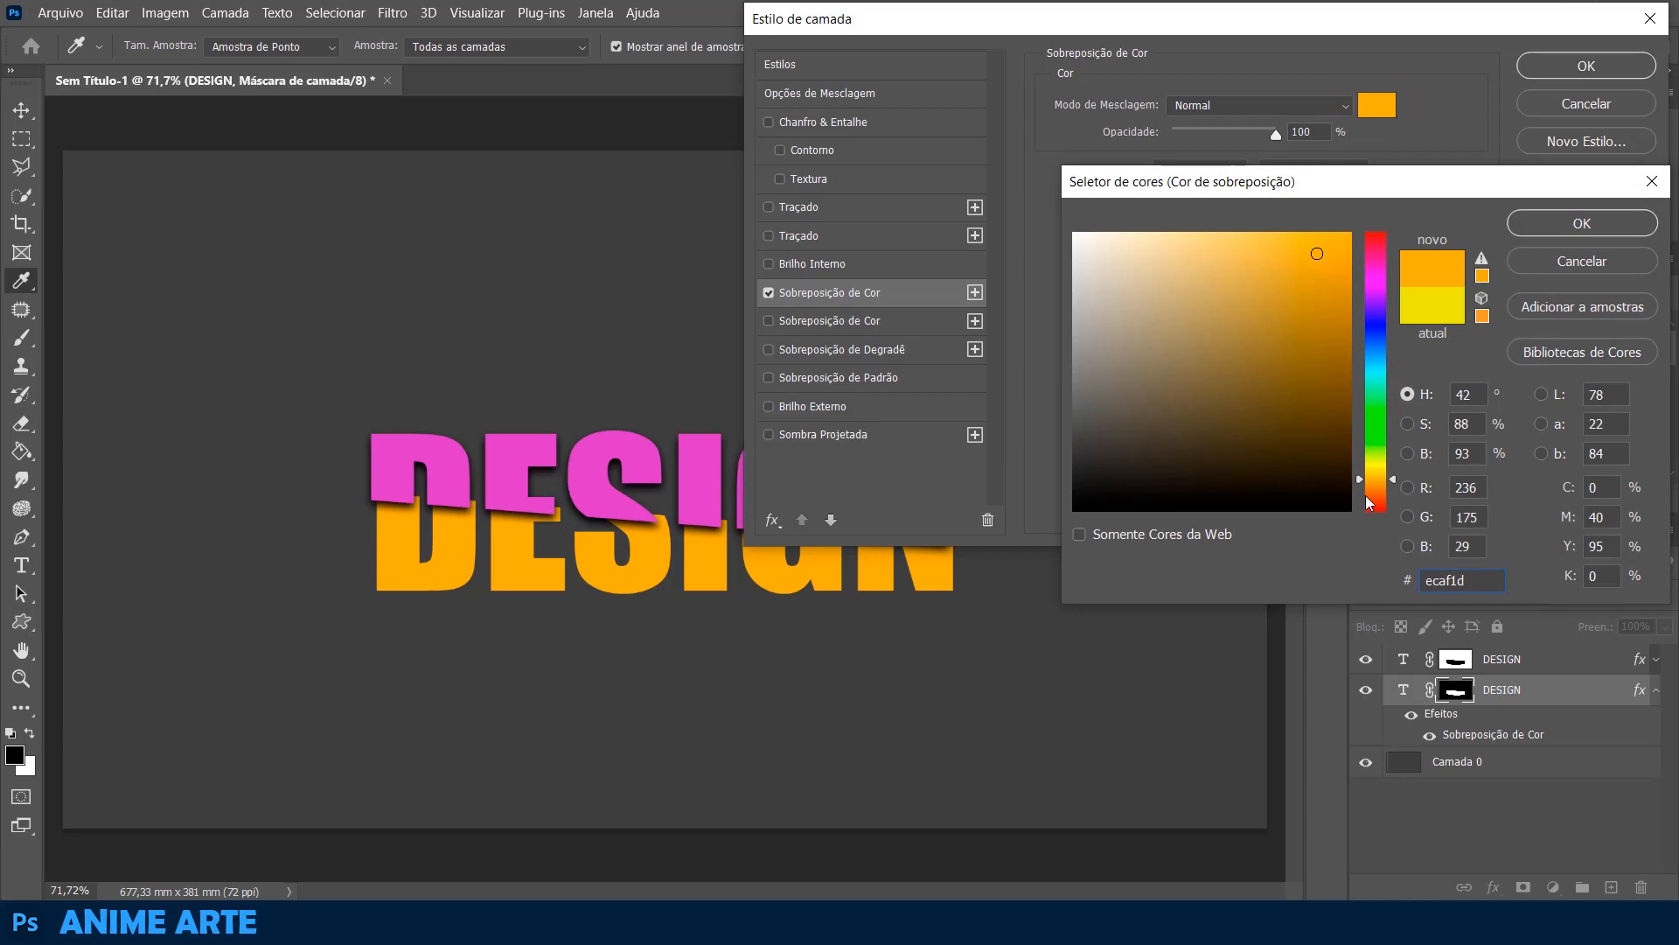
click(1581, 224)
click(1579, 66)
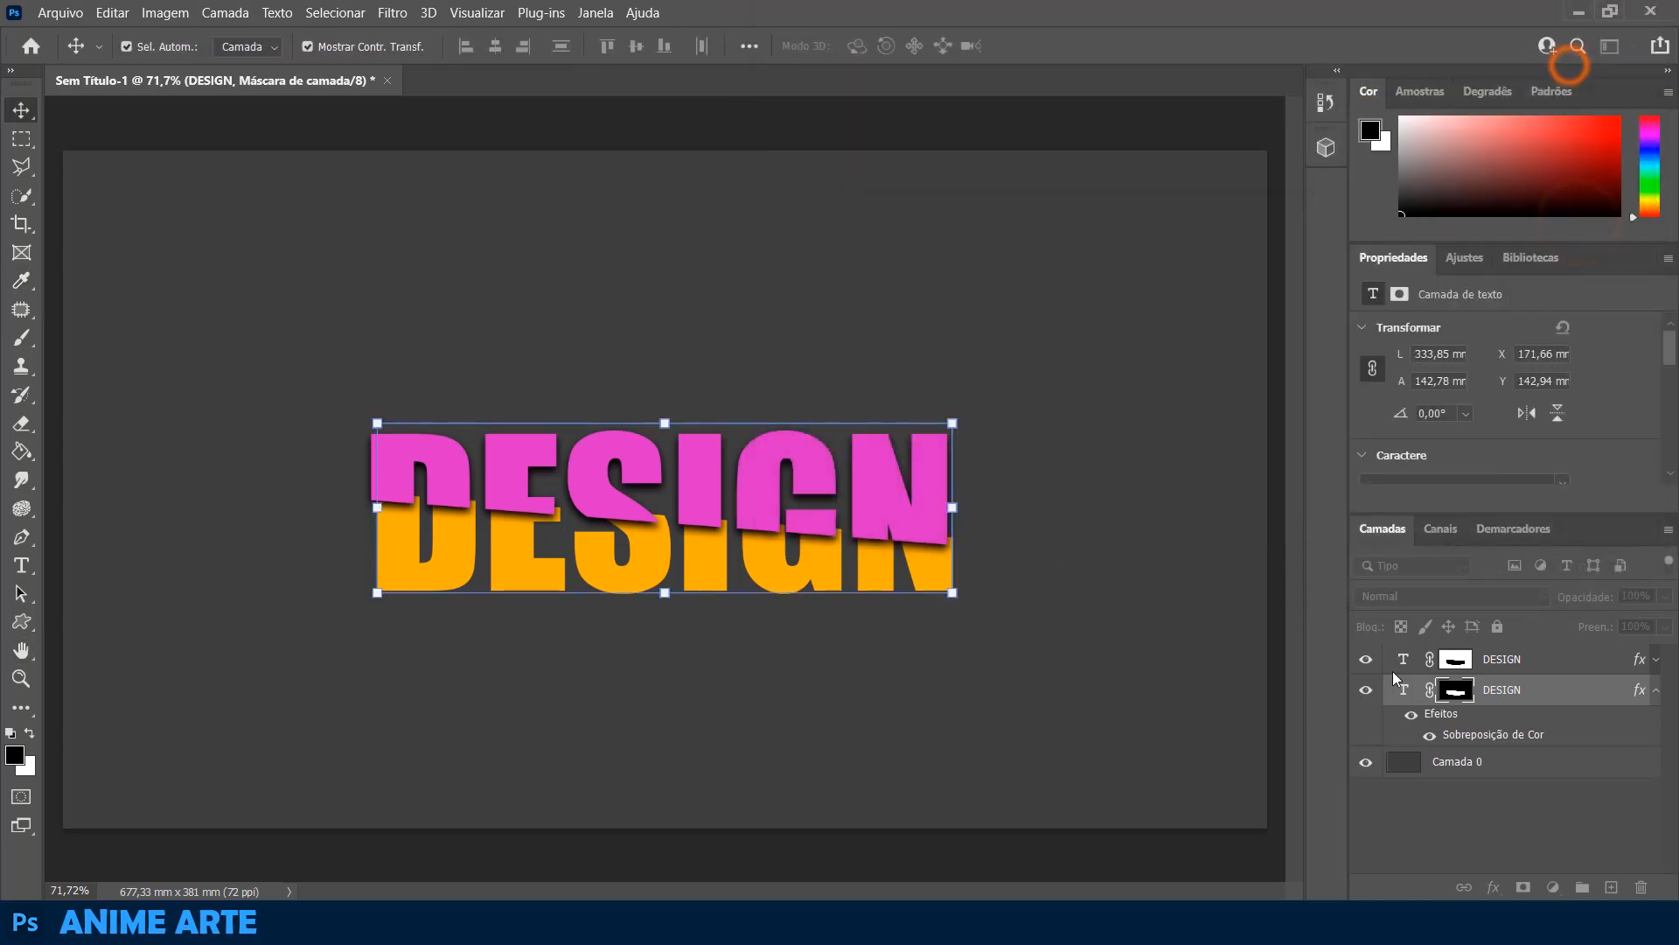
click(1430, 801)
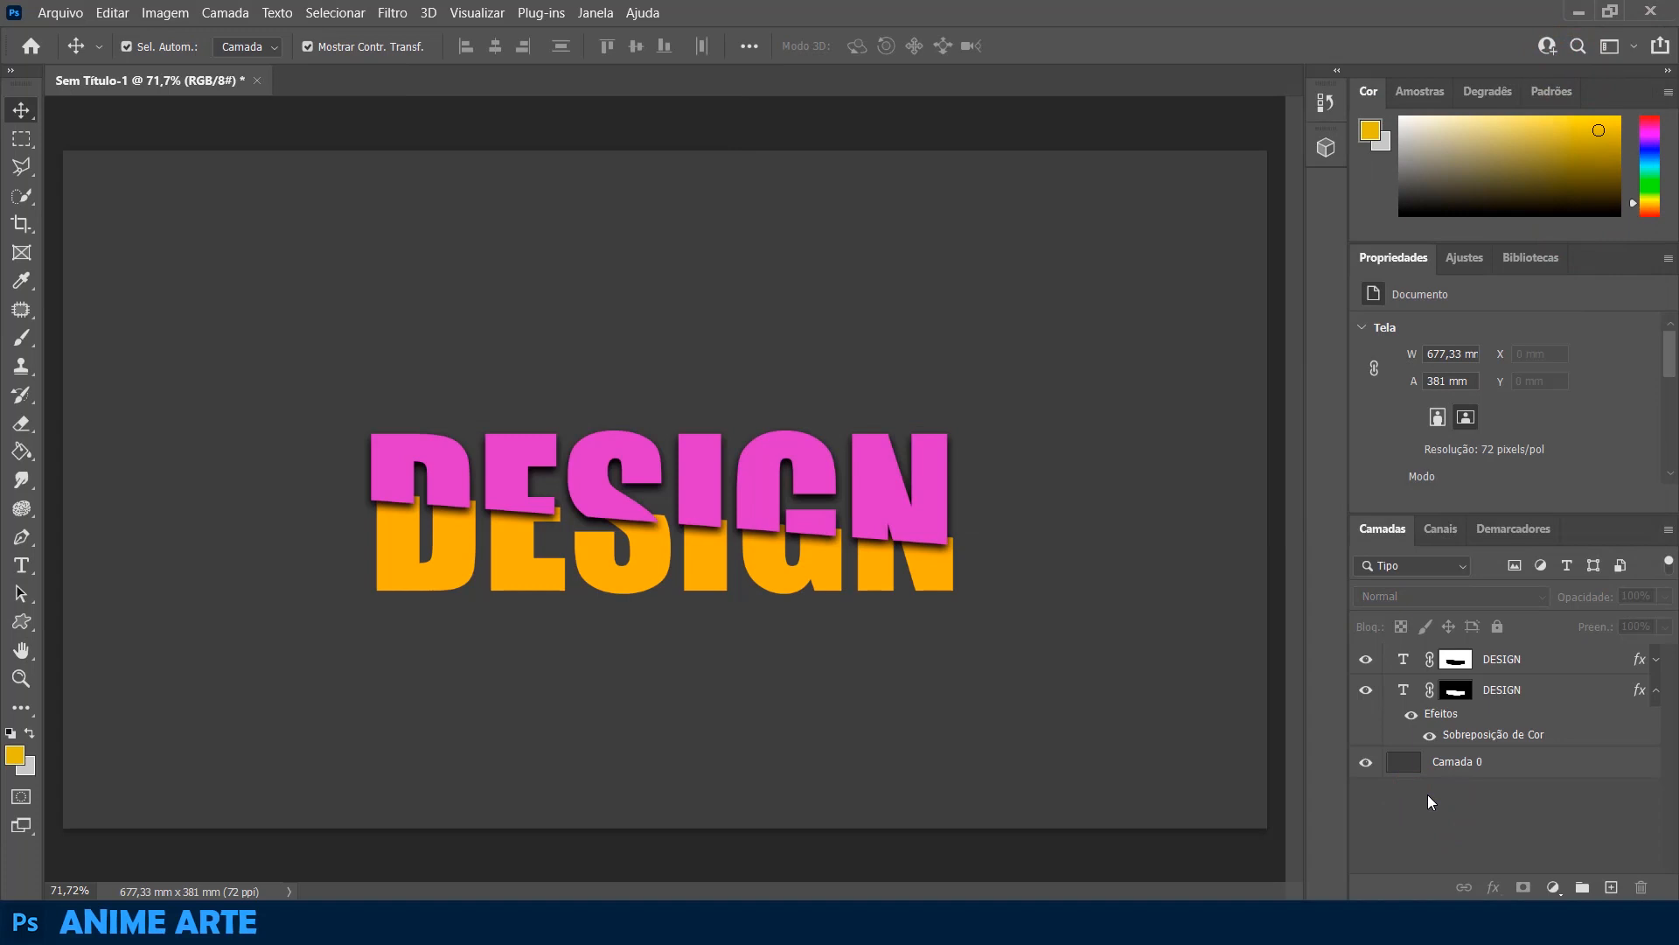
- Delete both sliced DESIGN text layers, keeping only the dark background layer
click(1552, 658)
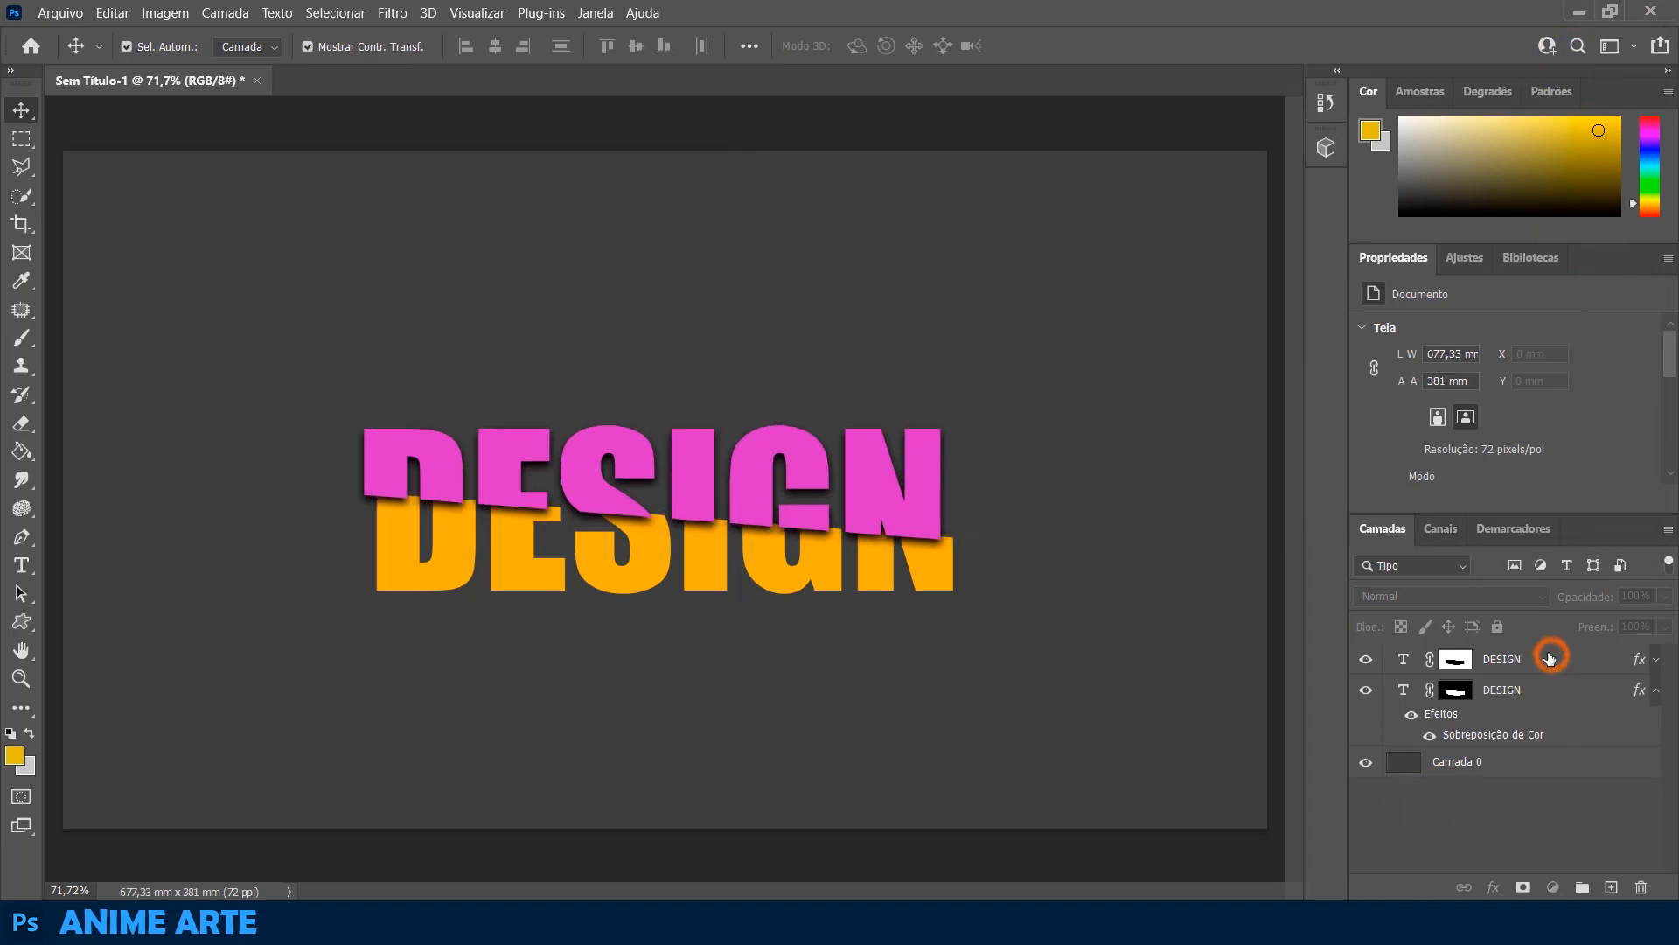
shift+click(1549, 689)
key(Delete)
click(1513, 725)
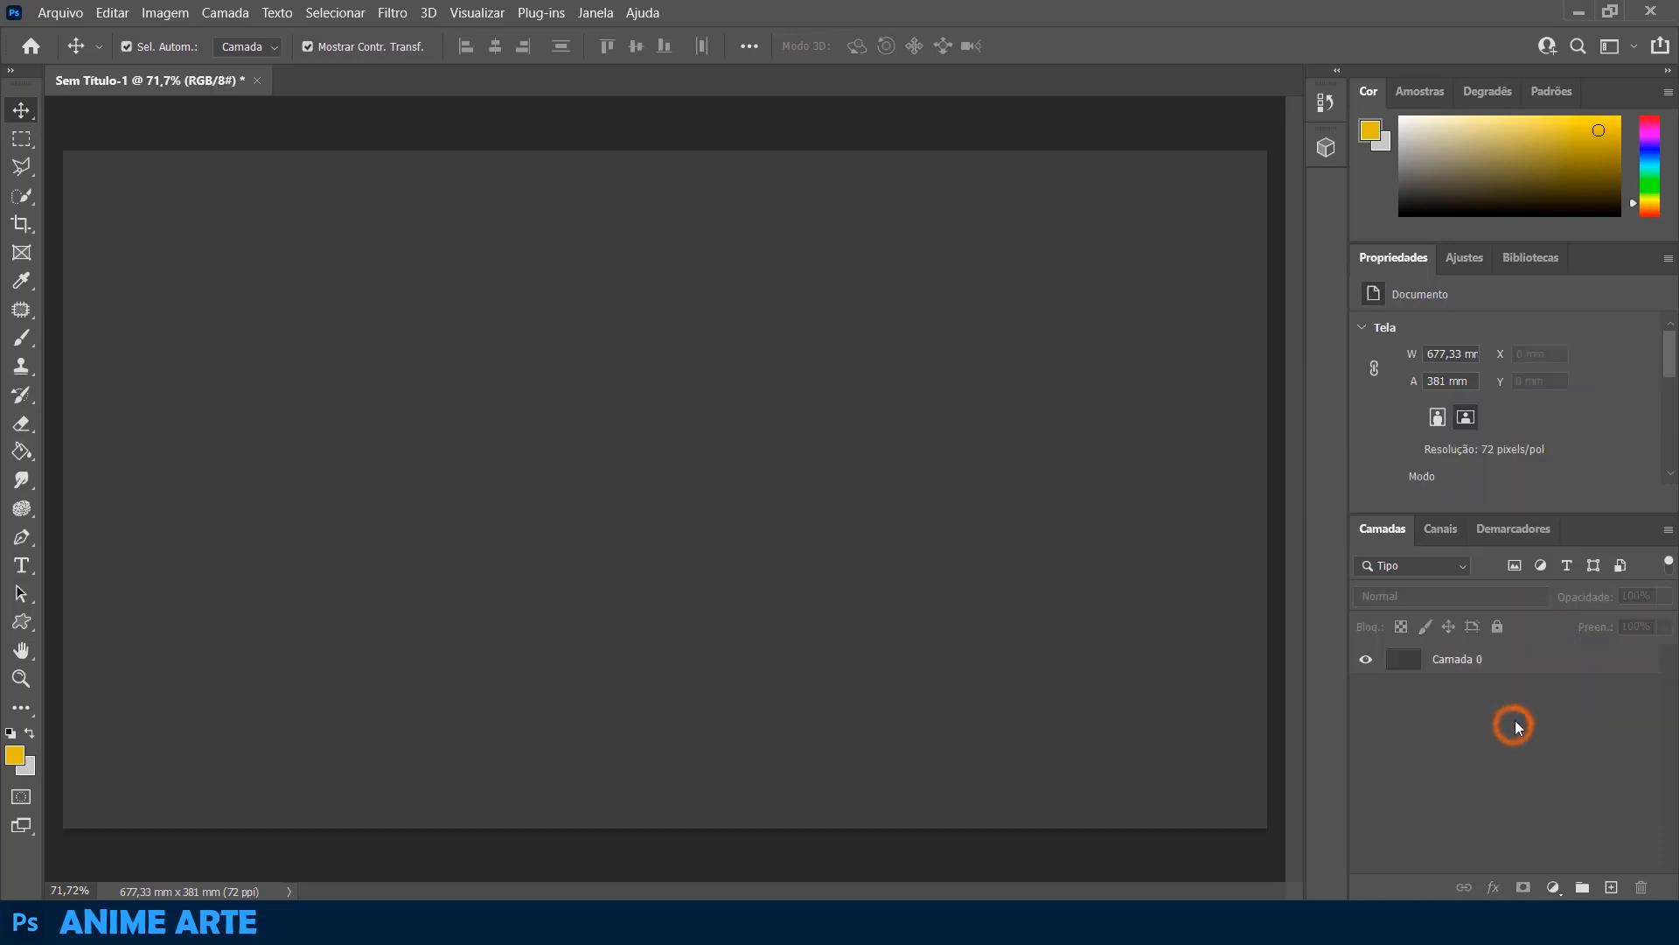
- Add a new white text reading DESIGN at 330,17 pt on the canvas
click(21, 565)
click(421, 496)
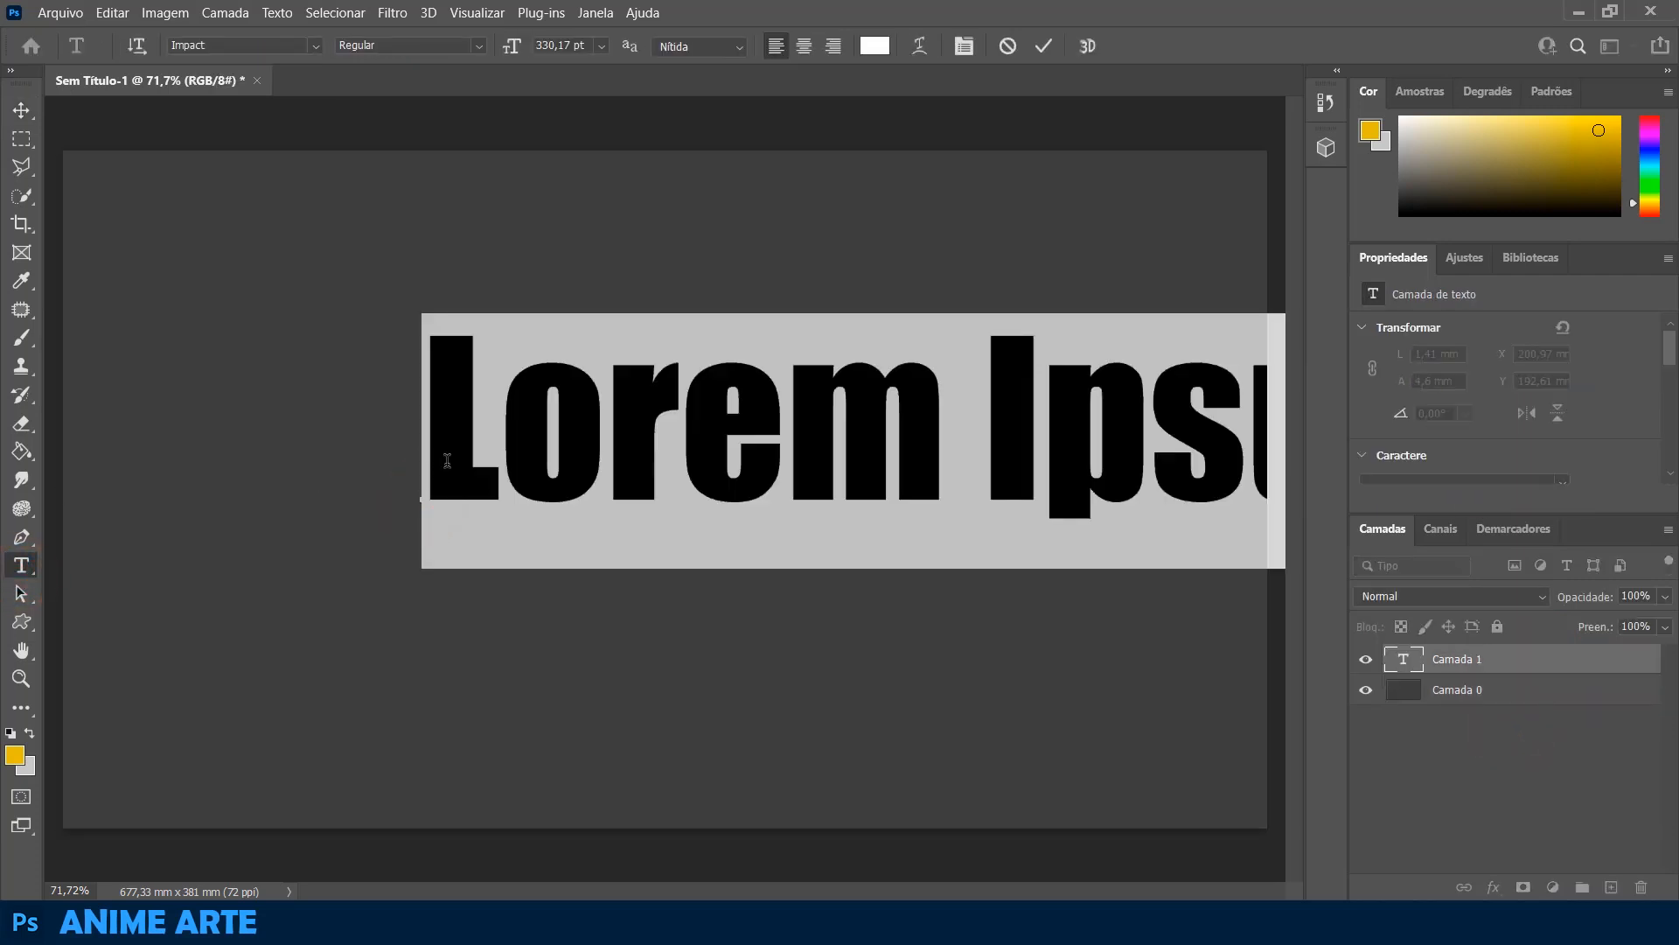
text(DESIGN)
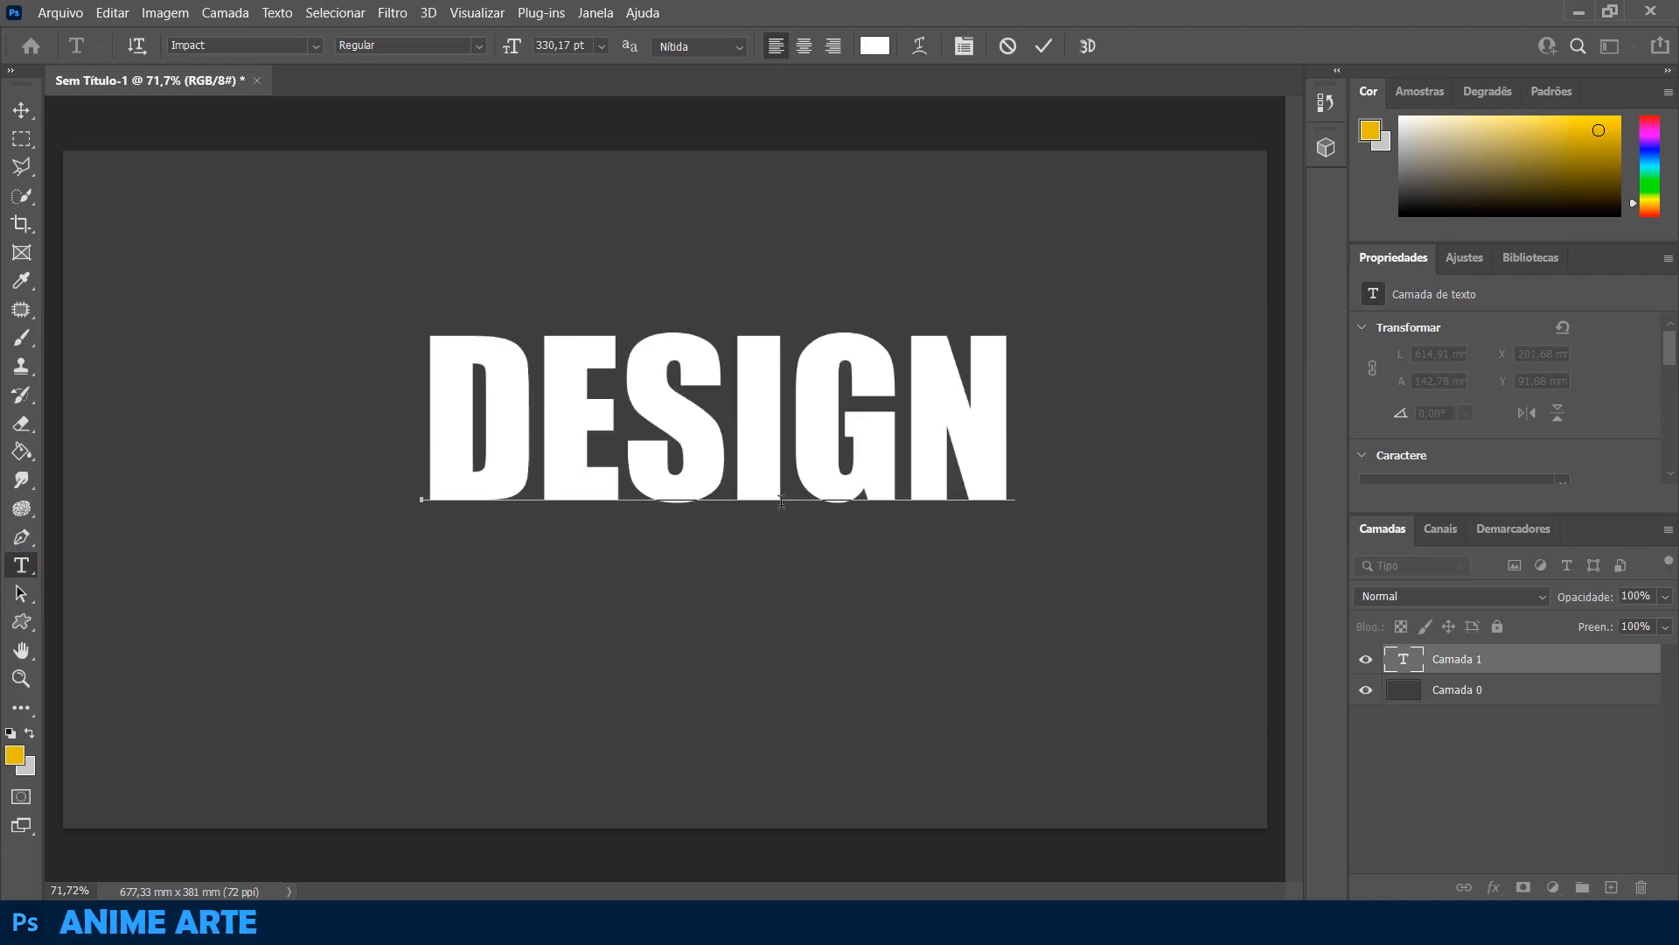
- Change the DESIGN text's font to Arial and center the text on the canvas
drag(1004, 436, 414, 404)
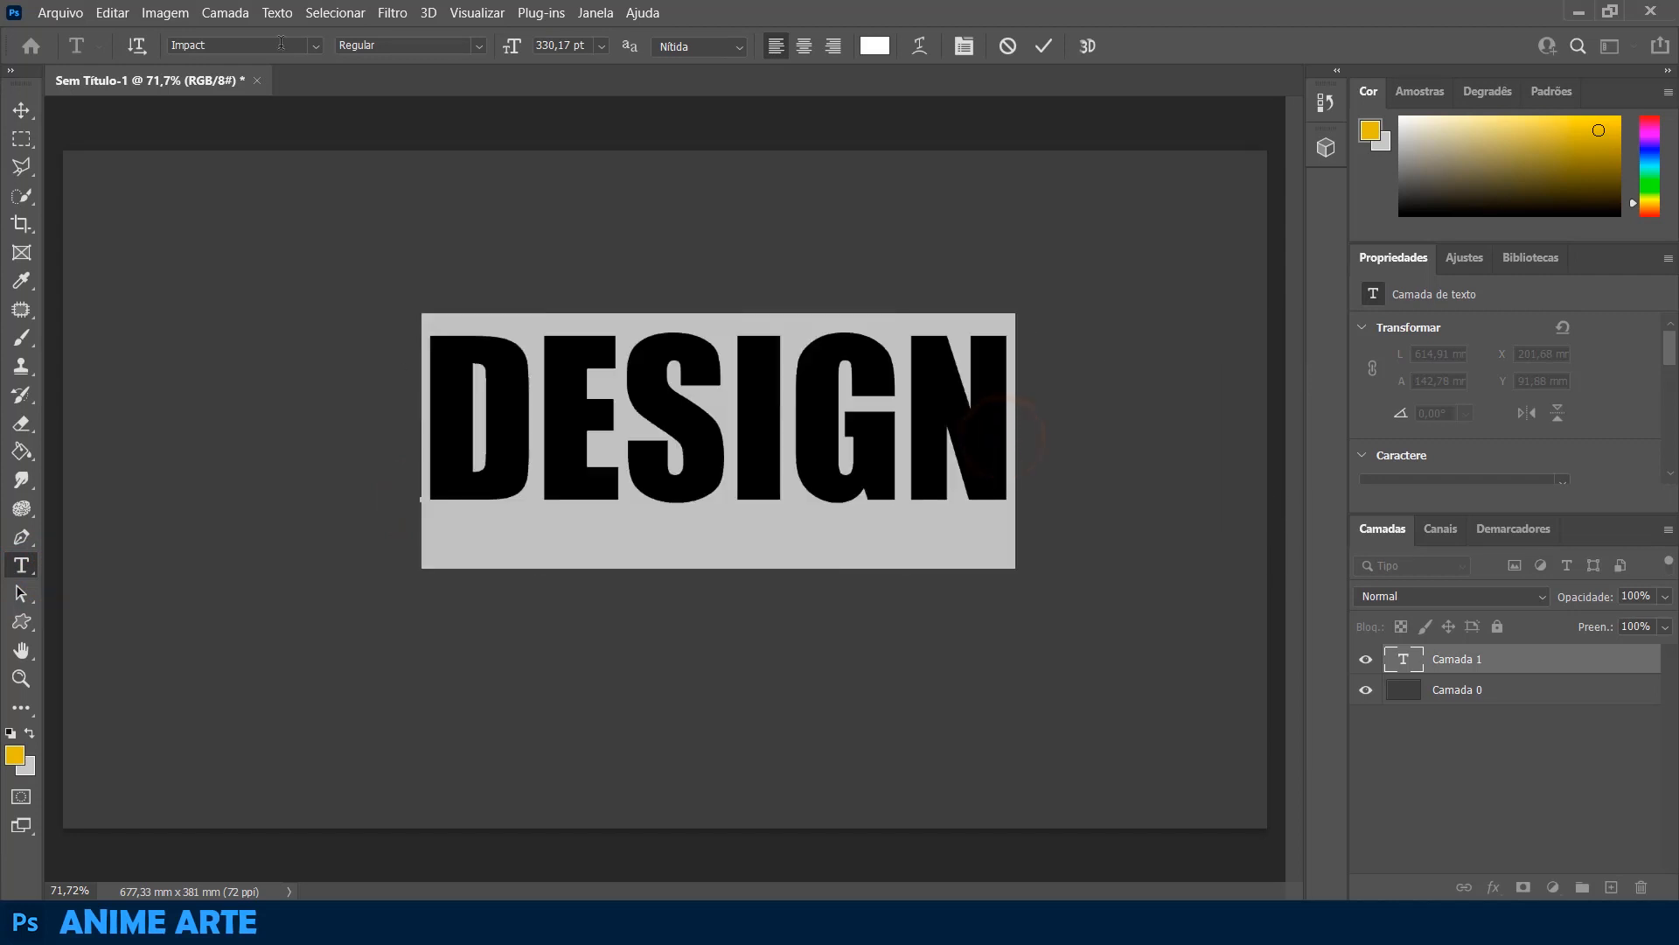
click(320, 51)
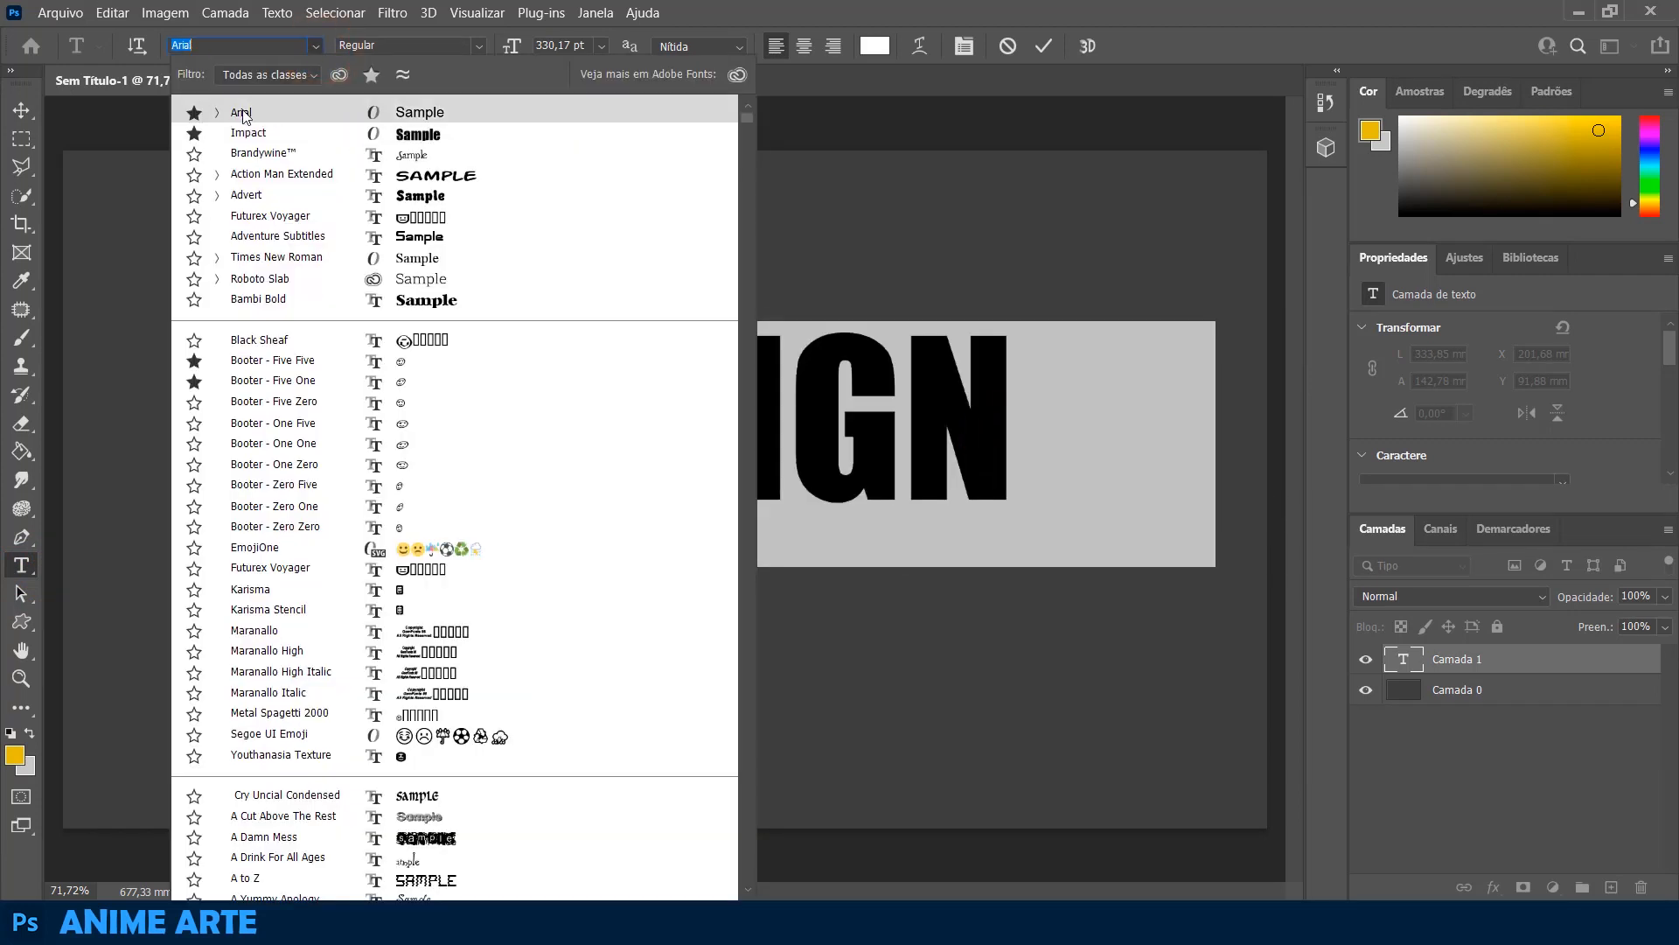
click(243, 110)
click(21, 110)
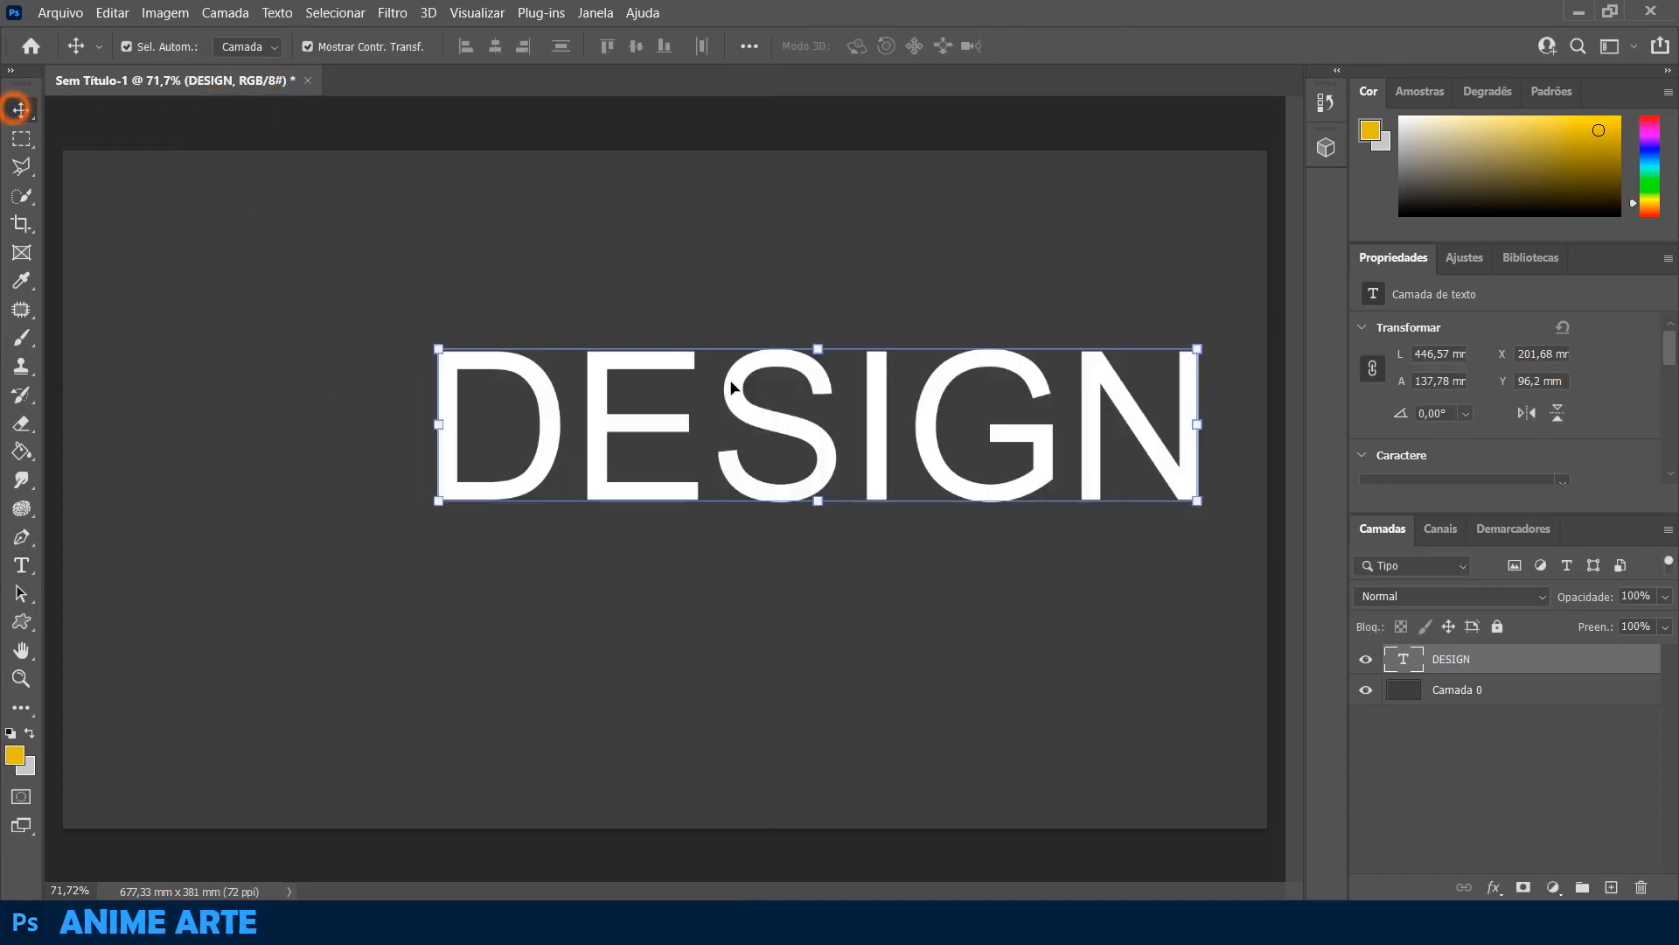
drag(763, 408, 728, 545)
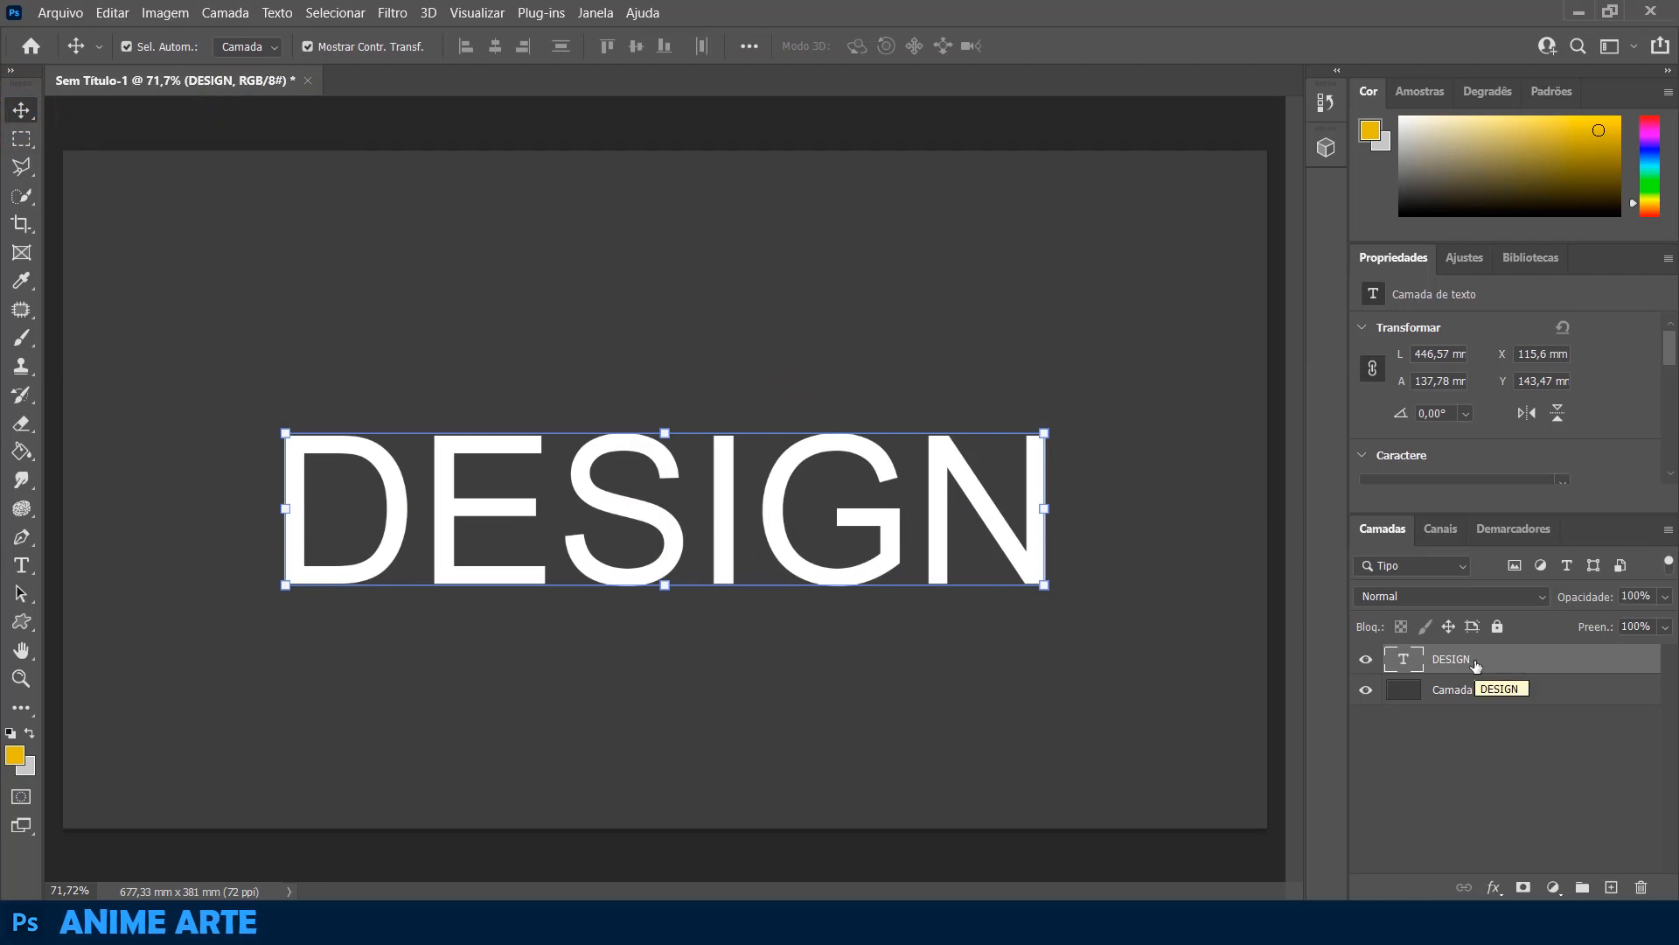
- Duplicate the DESIGN text layer twice
key(ctrl+j)
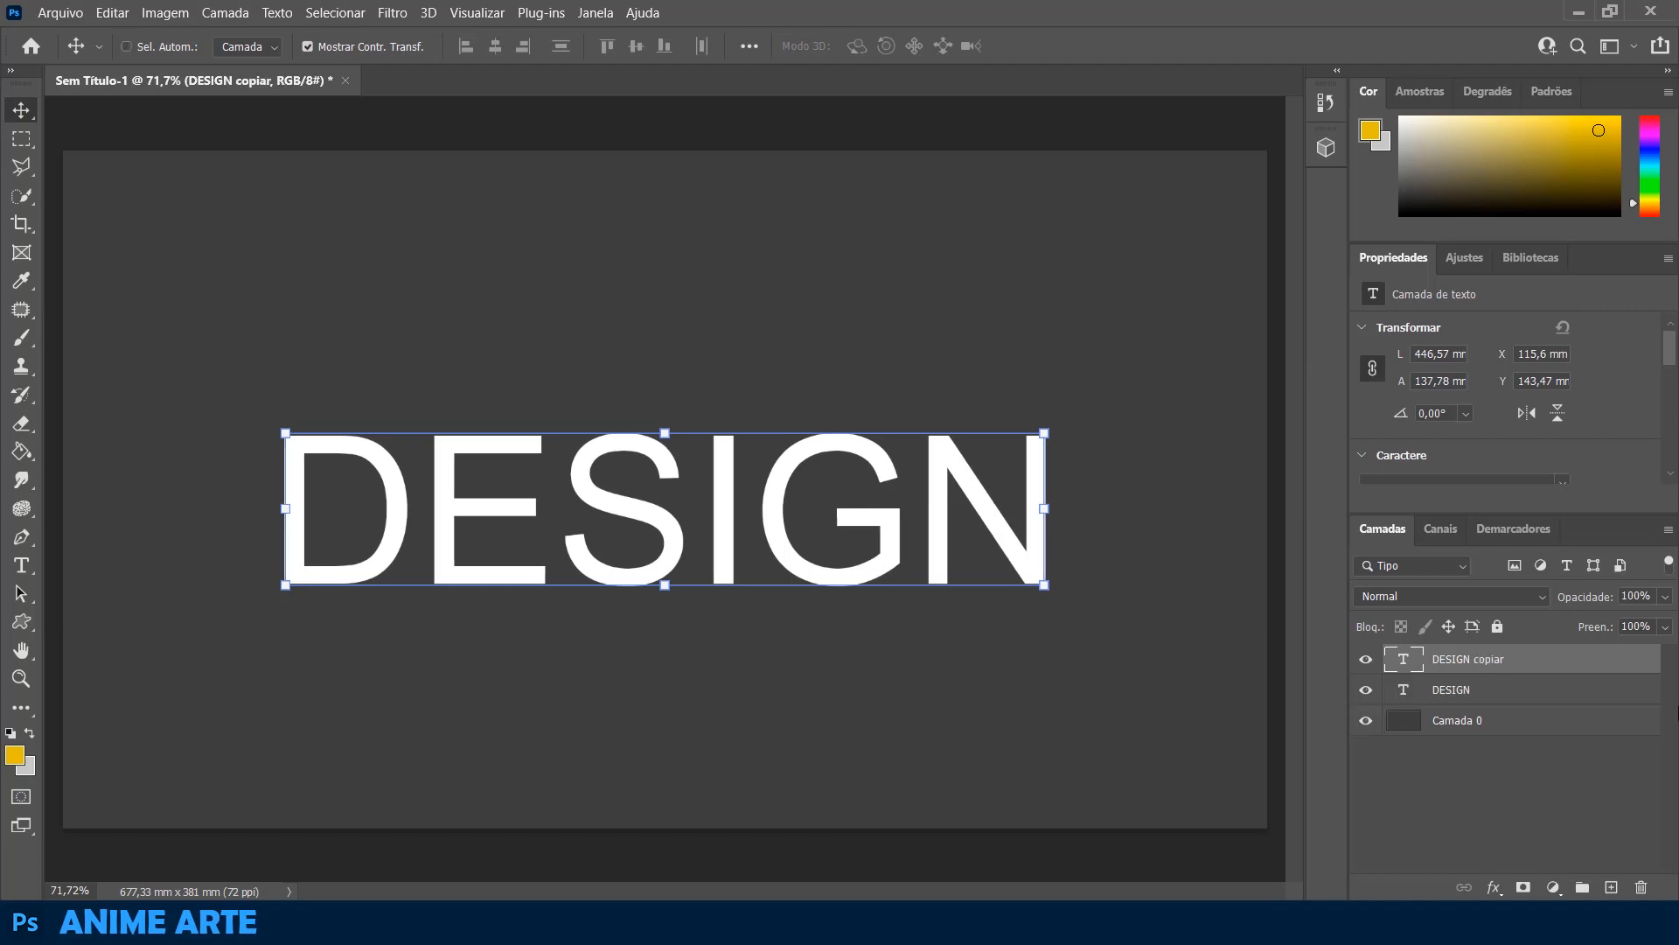
key(ctrl+j)
click(1526, 687)
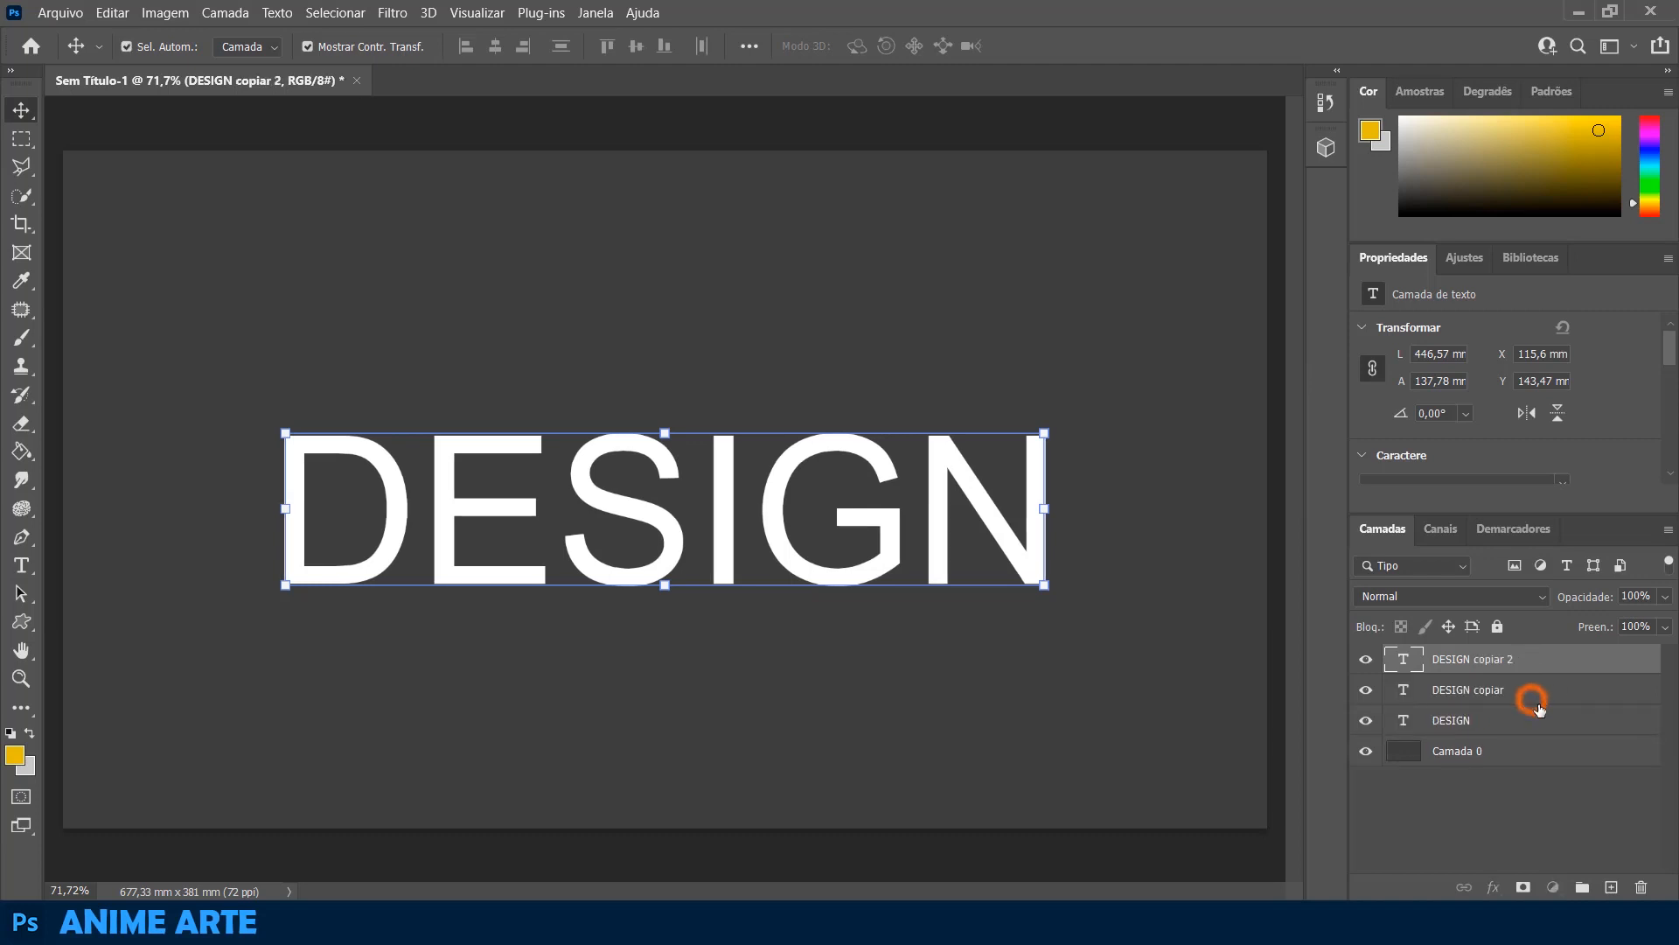
- Turn off the R channel in the advanced blending options of the original DESIGN layer
click(1535, 720)
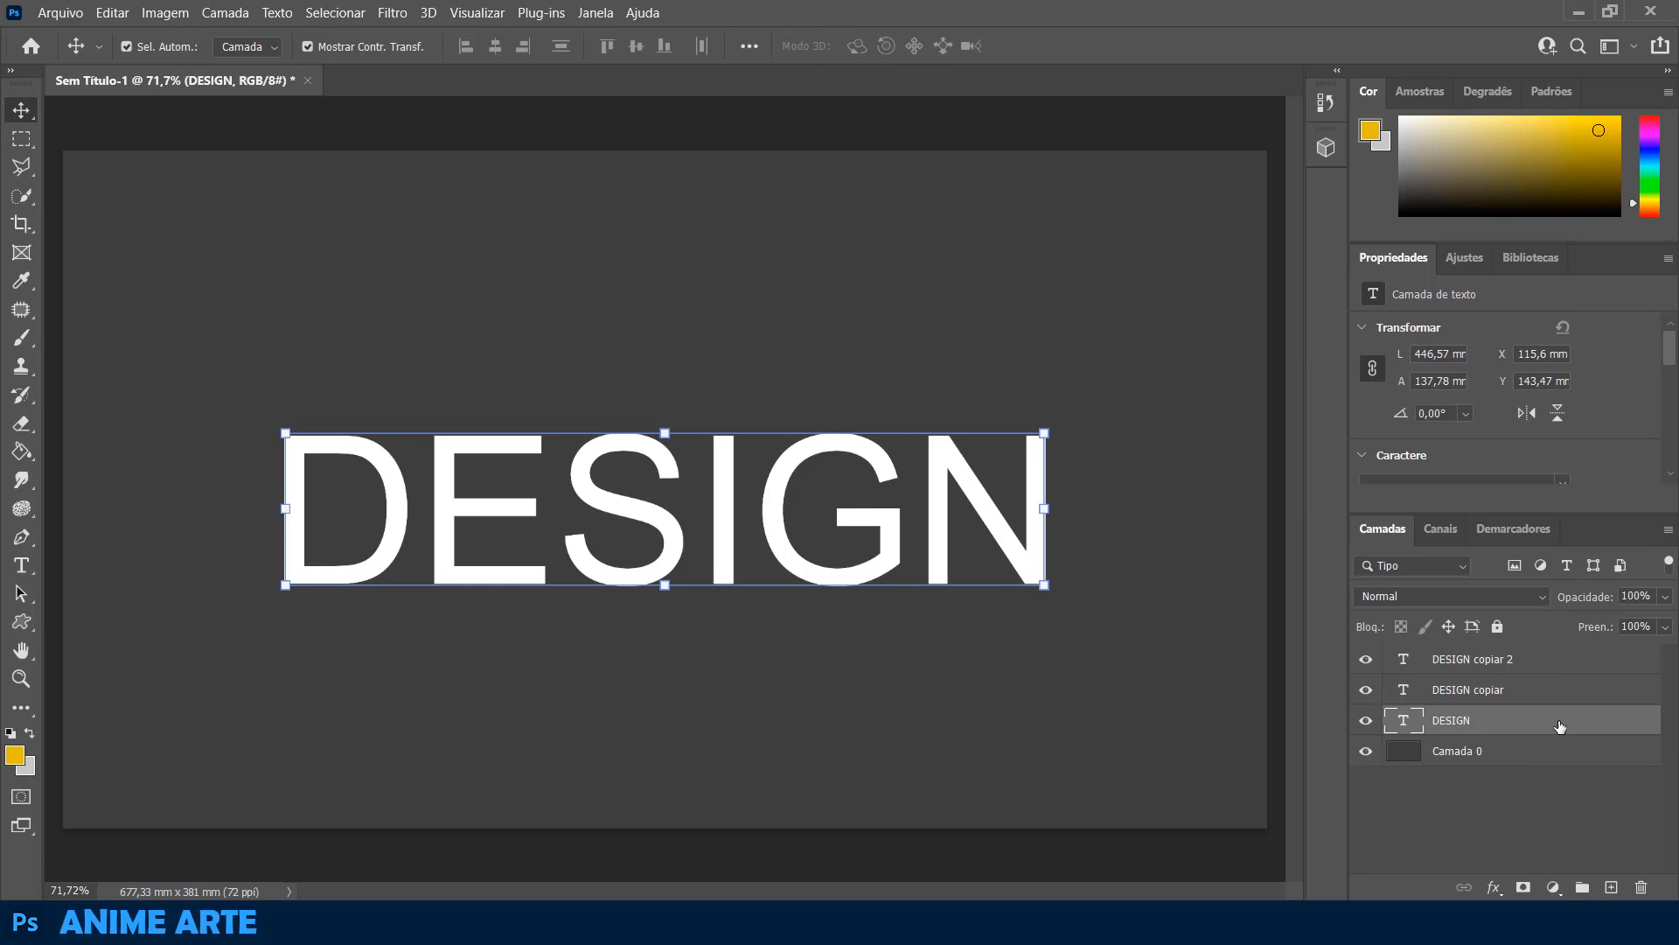
double_click(1596, 727)
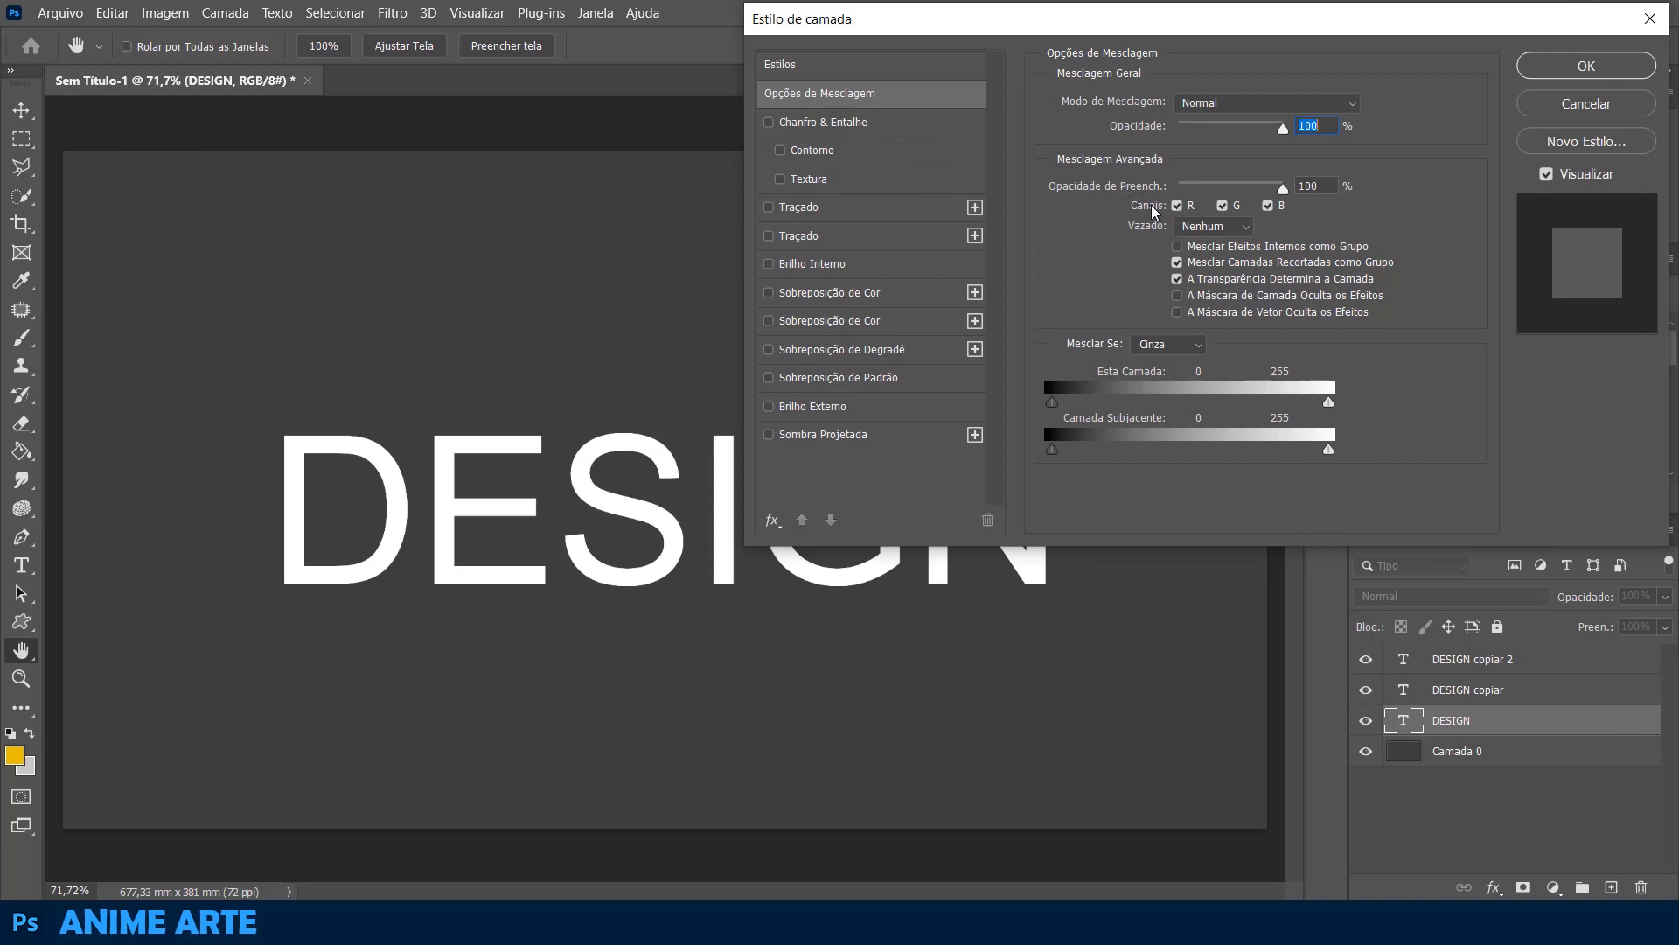
click(1177, 206)
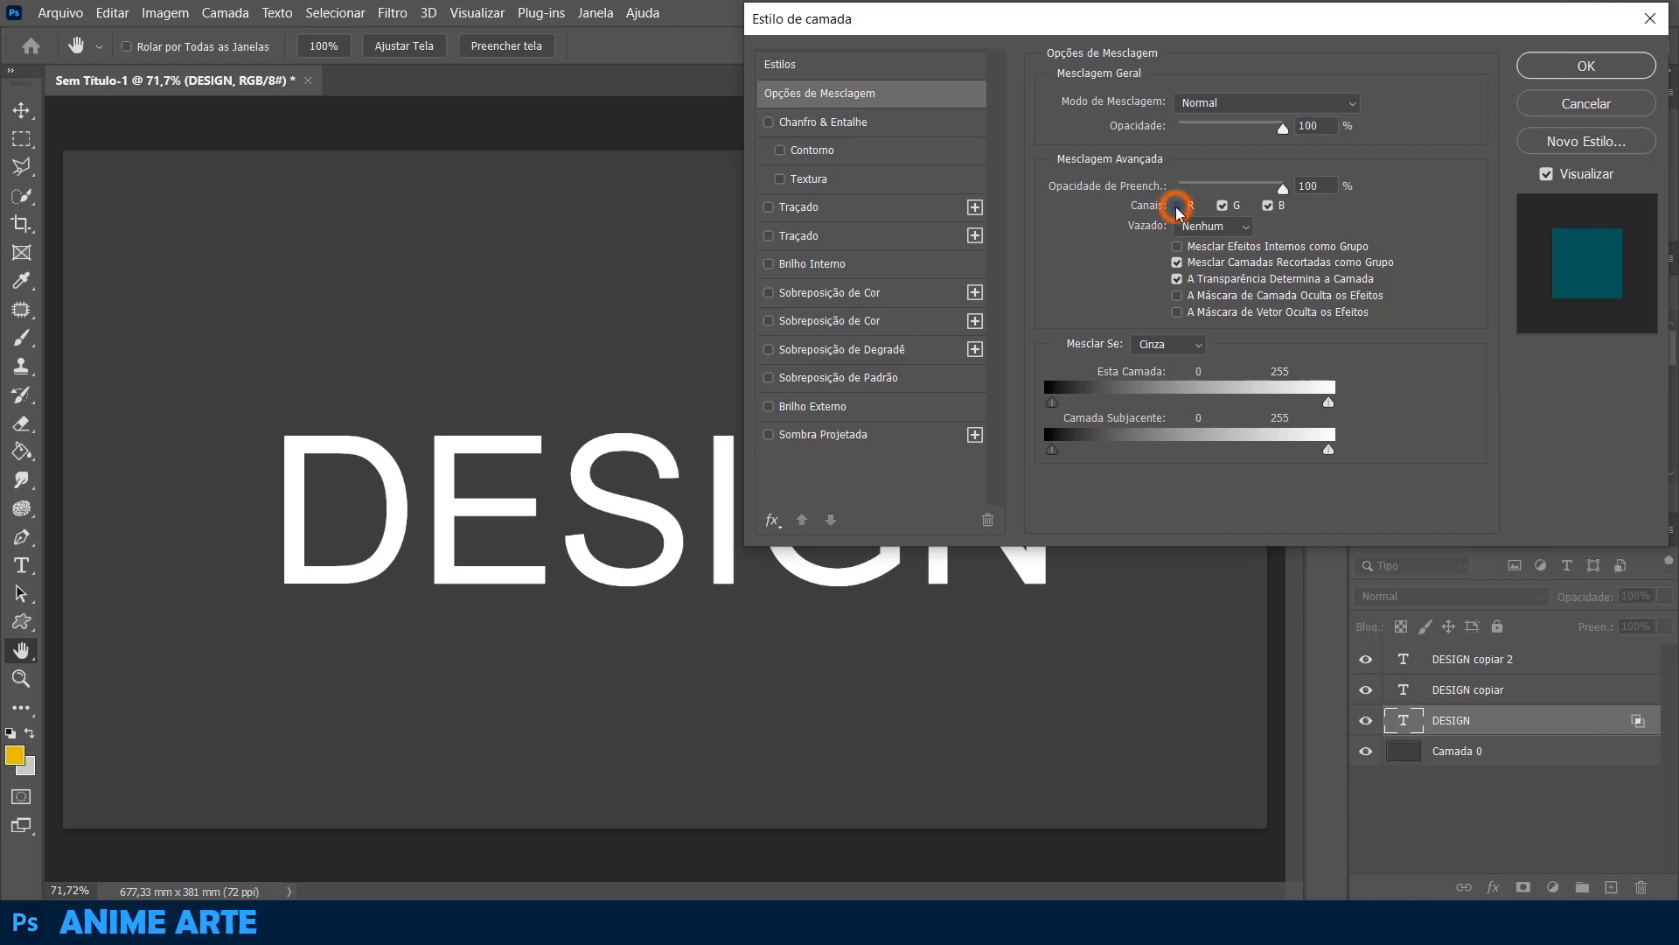
click(1563, 70)
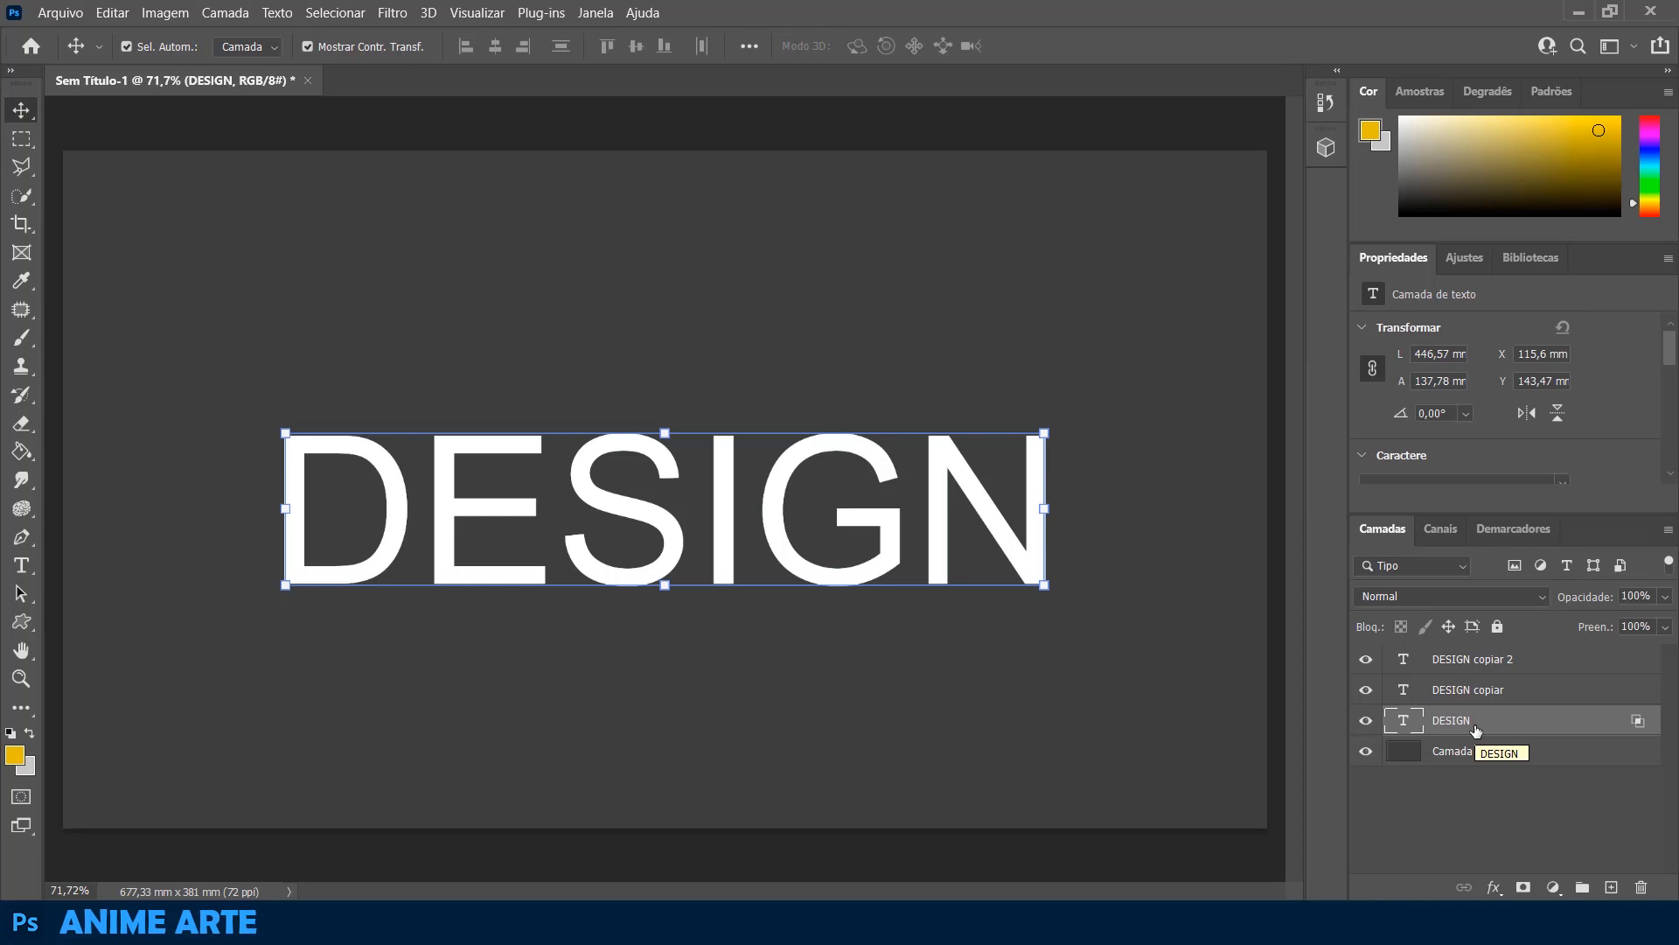
- Nudge the original DESIGN layer about 4 mm to the right so it is offset from the copies
key(Right)
key(Right)
key(Right)
key(Right)
key(Right)
key(Right)
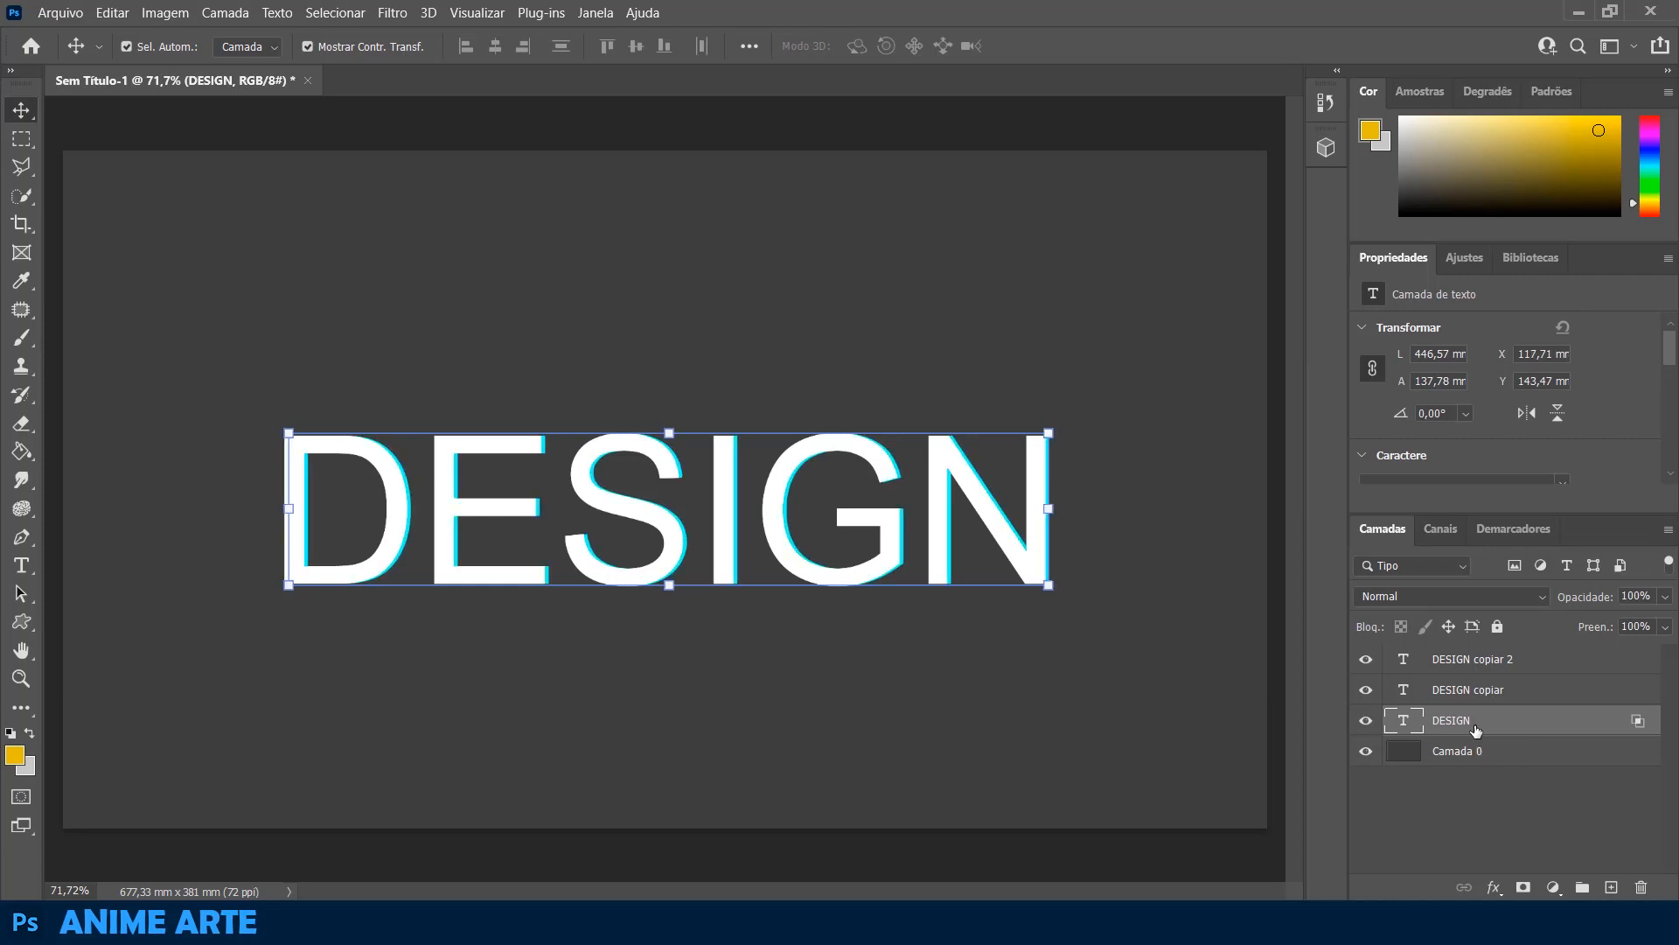
key(Right)
key(Right)
key(Right)
key(Right)
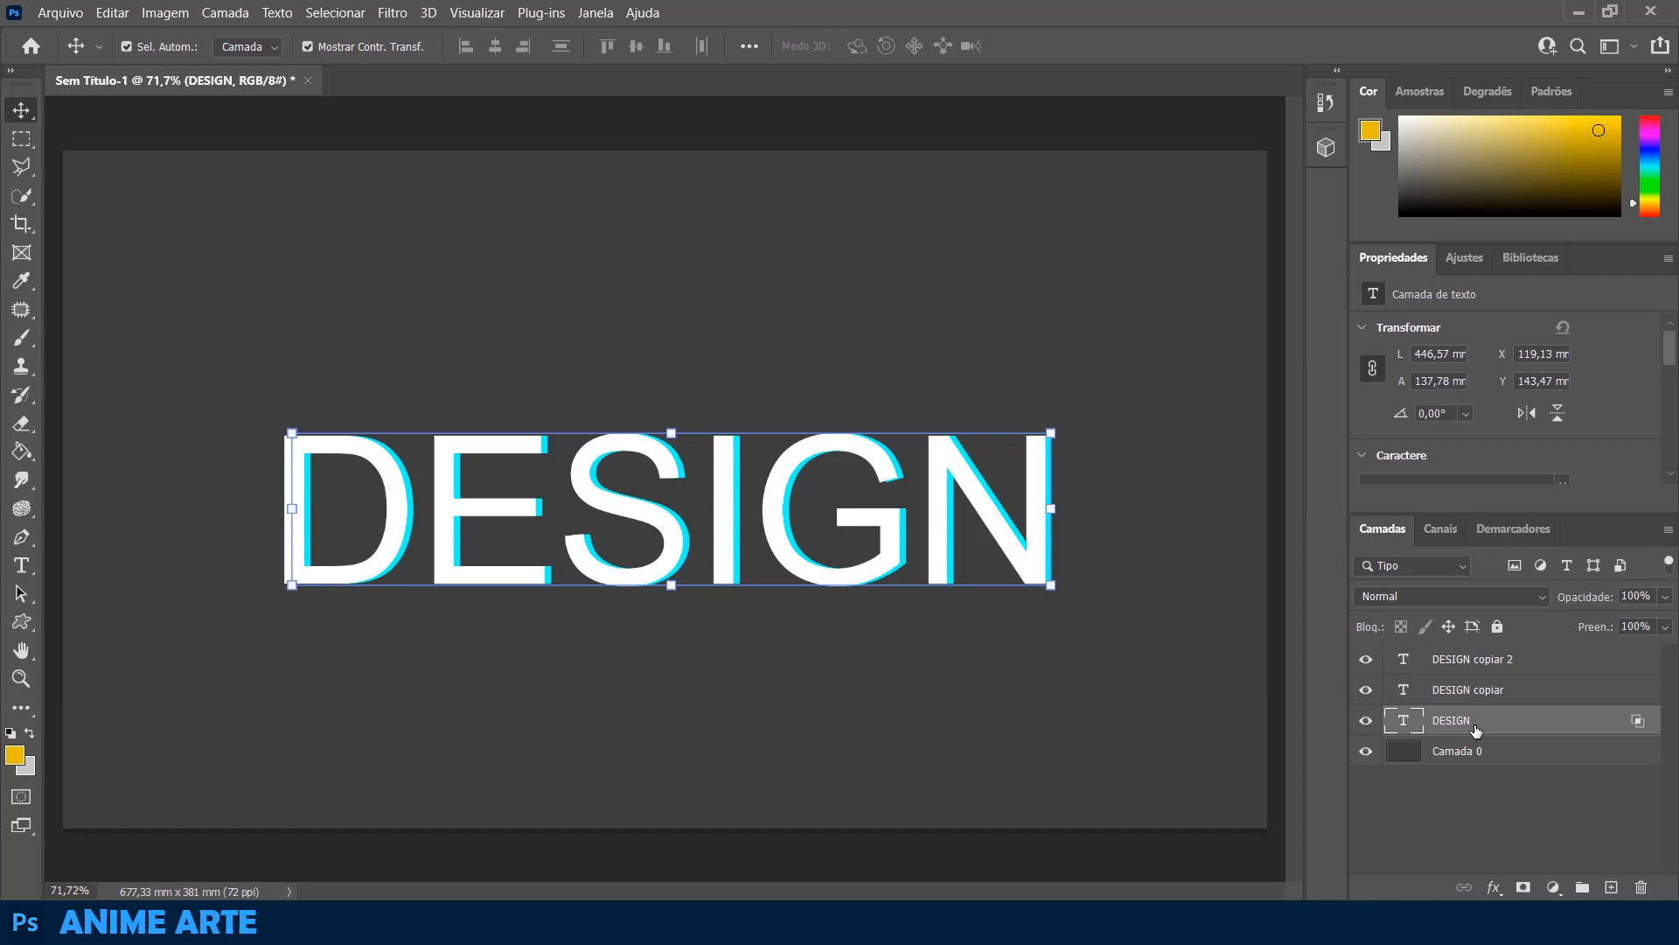
key(Right)
key(Right)
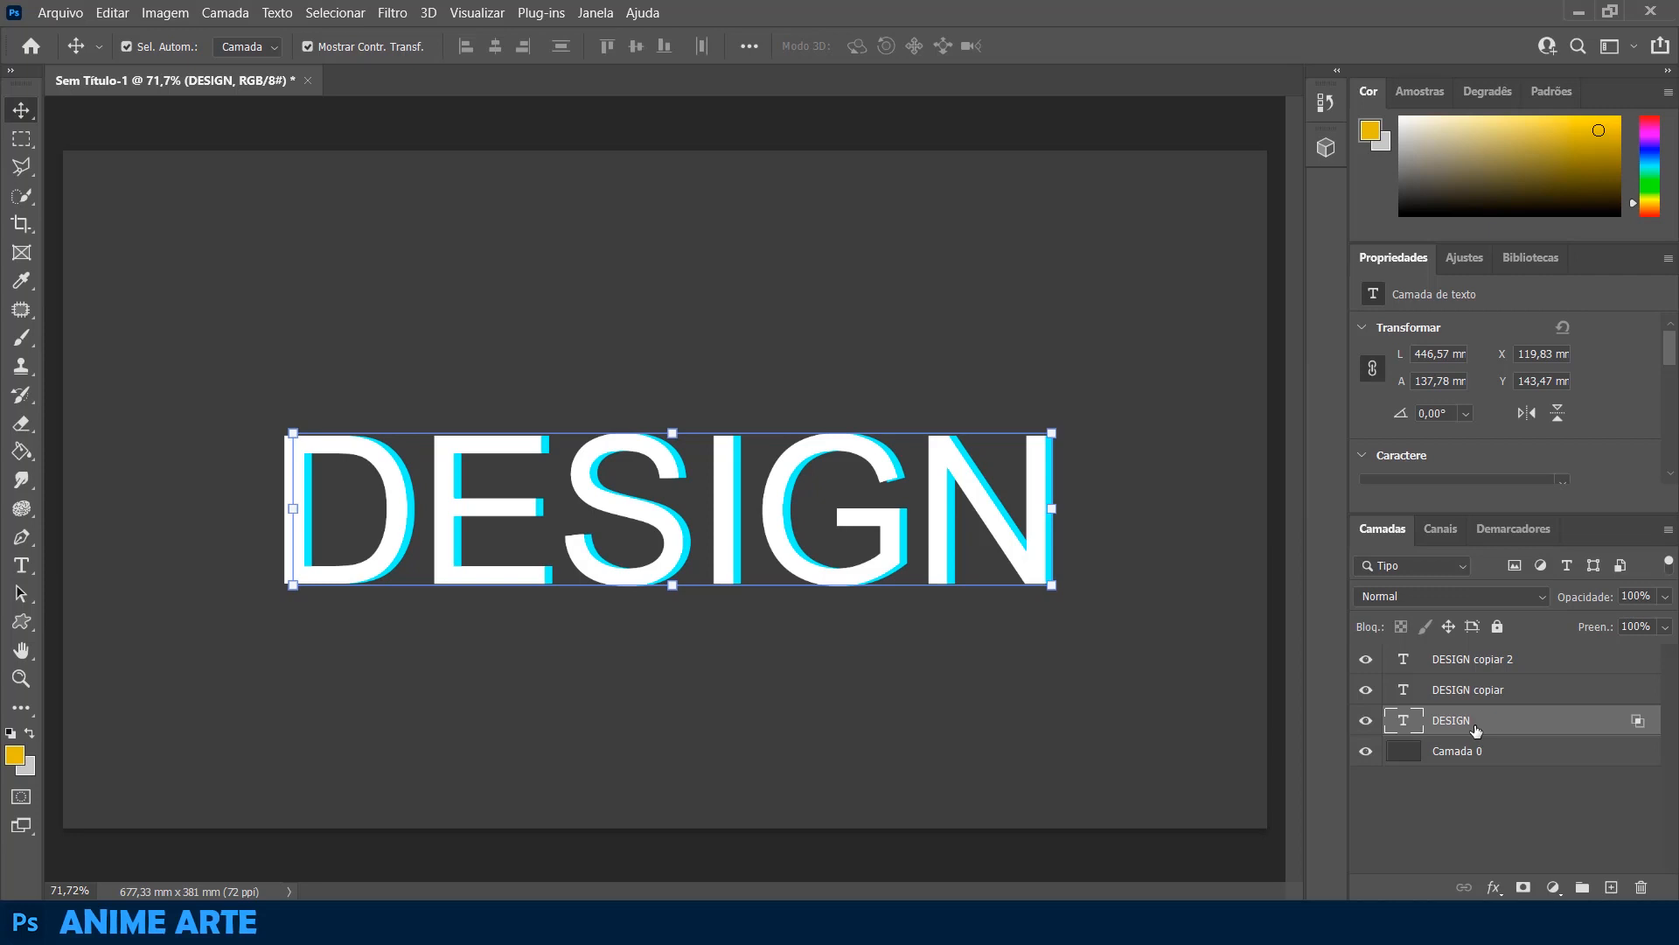
- Turn off the G and B channels in the advanced blending options of the DESIGN copiar layer
click(1614, 684)
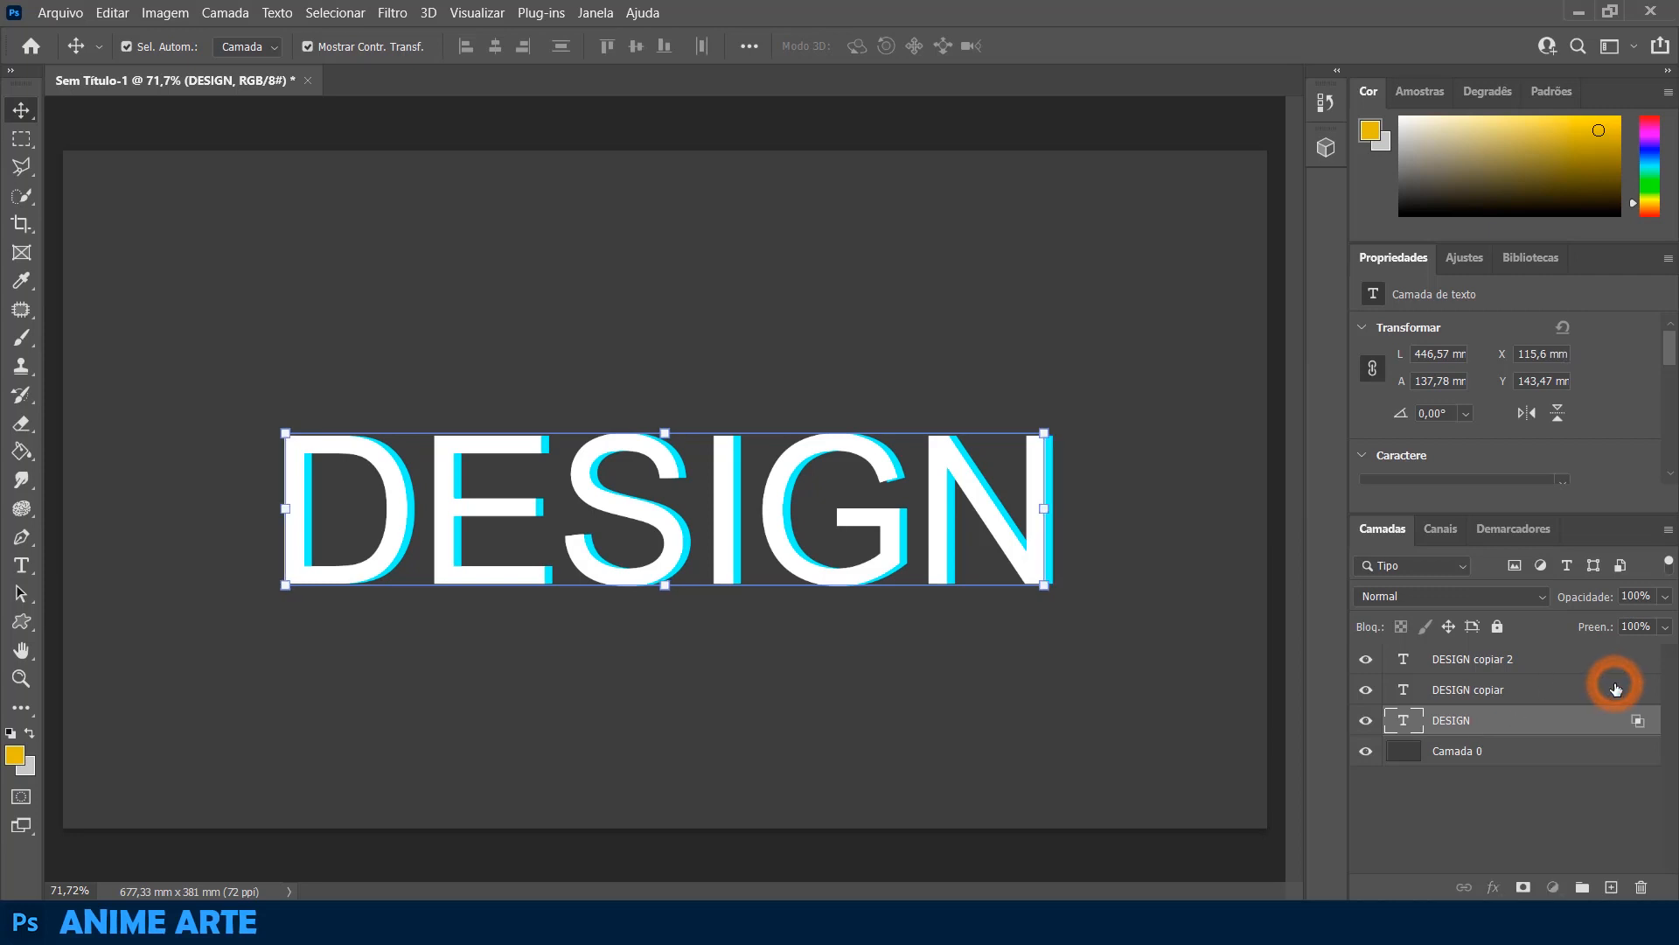
double_click(1612, 689)
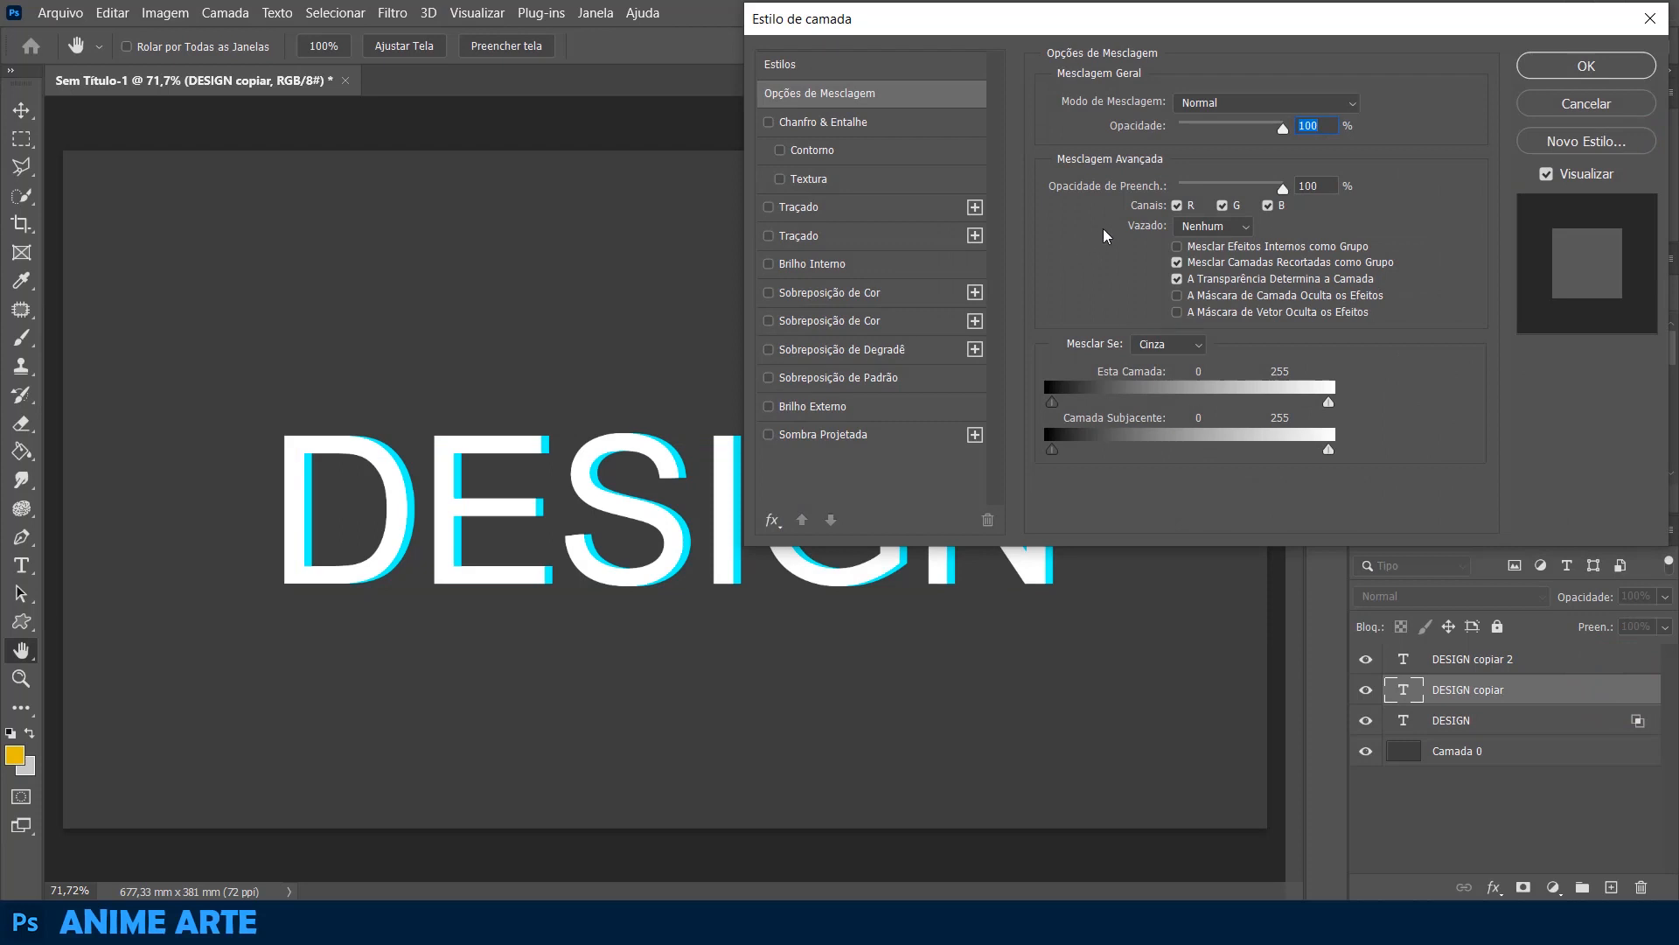
click(1222, 205)
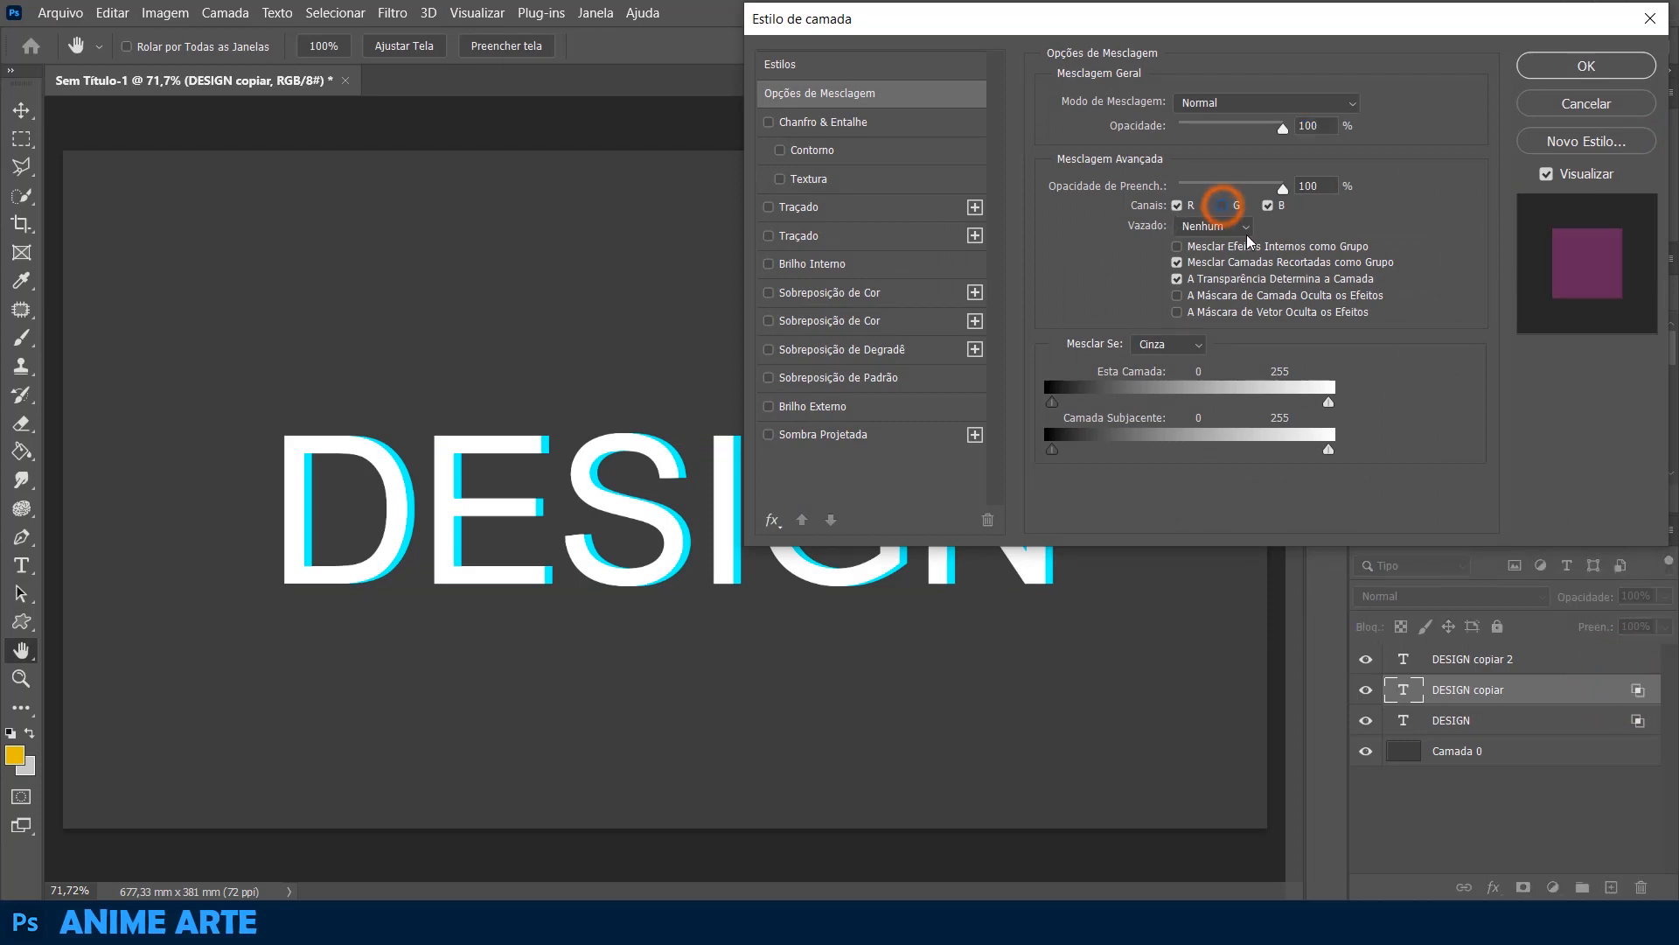
click(1267, 206)
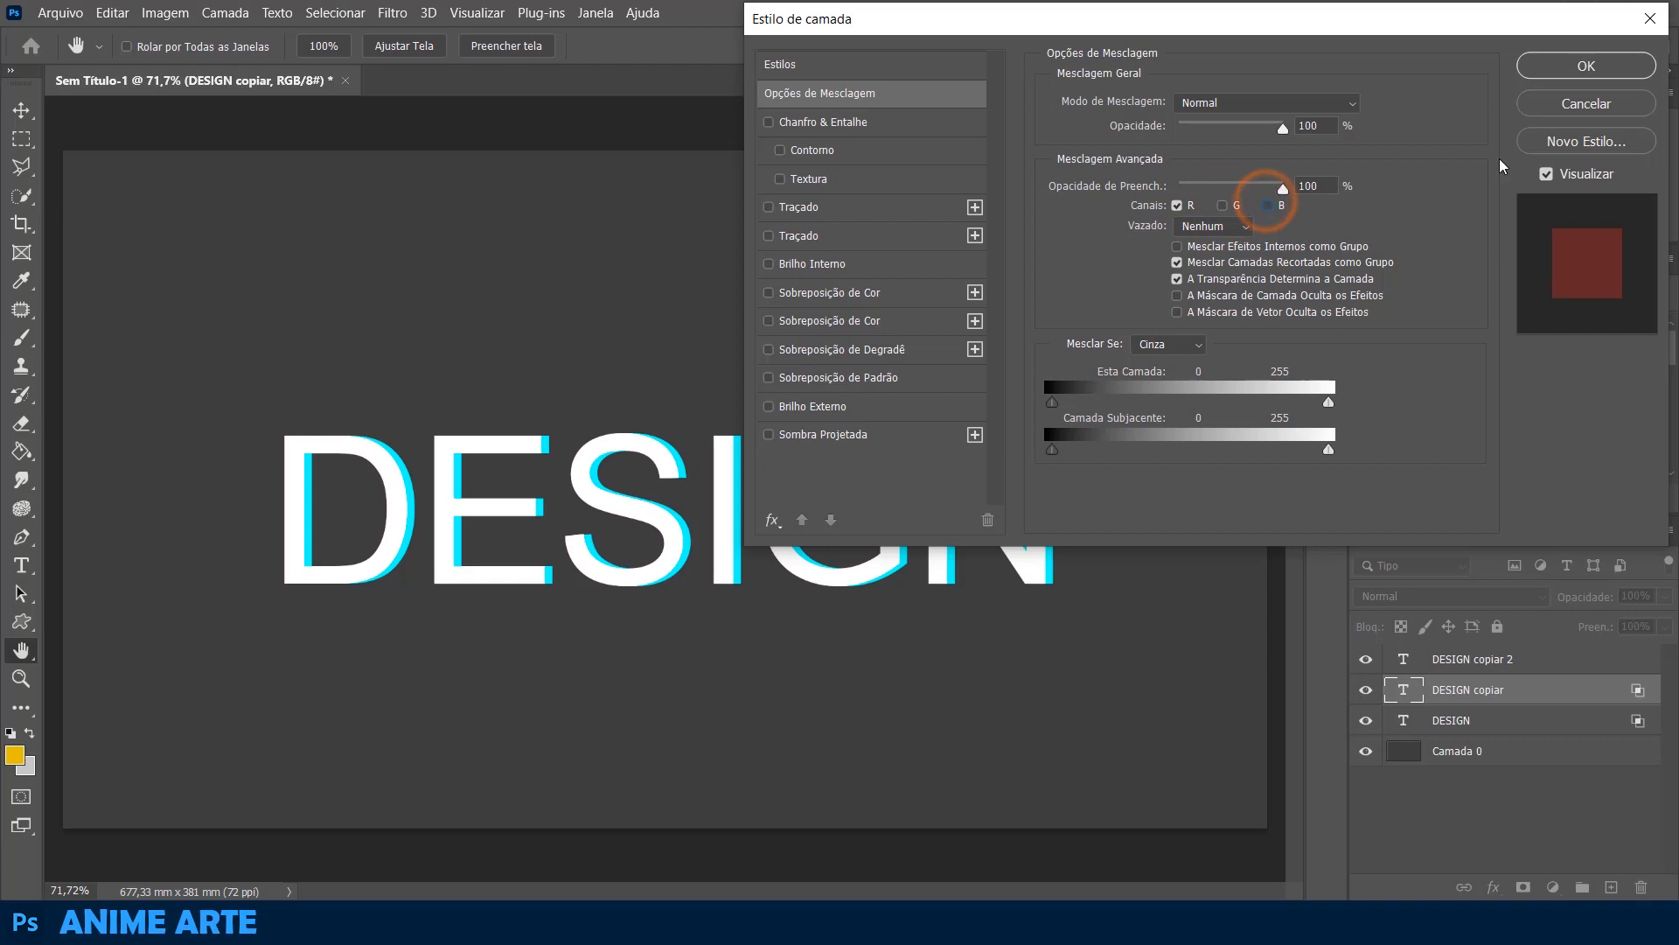
click(1585, 67)
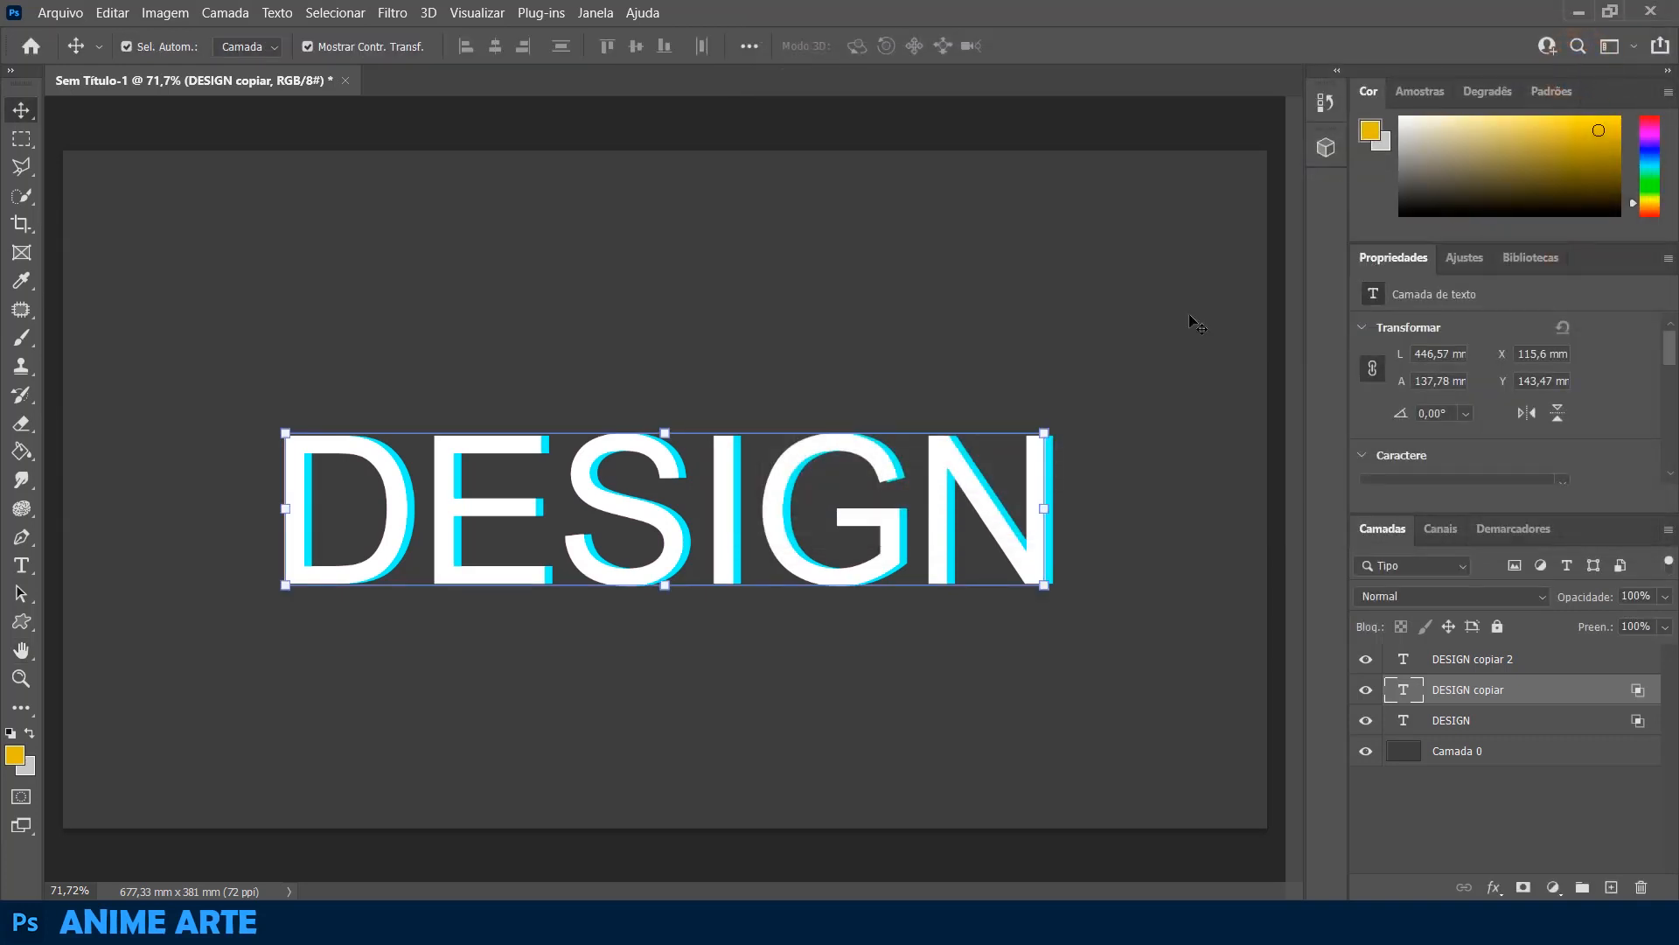
- Nudge the DESIGN copiar layer about 4 mm to the left so it is offset from the other two
key(Left)
key(Left)
key(Left)
key(Left)
key(Left)
key(Left)
key(Left)
key(Left)
key(Left)
key(Left)
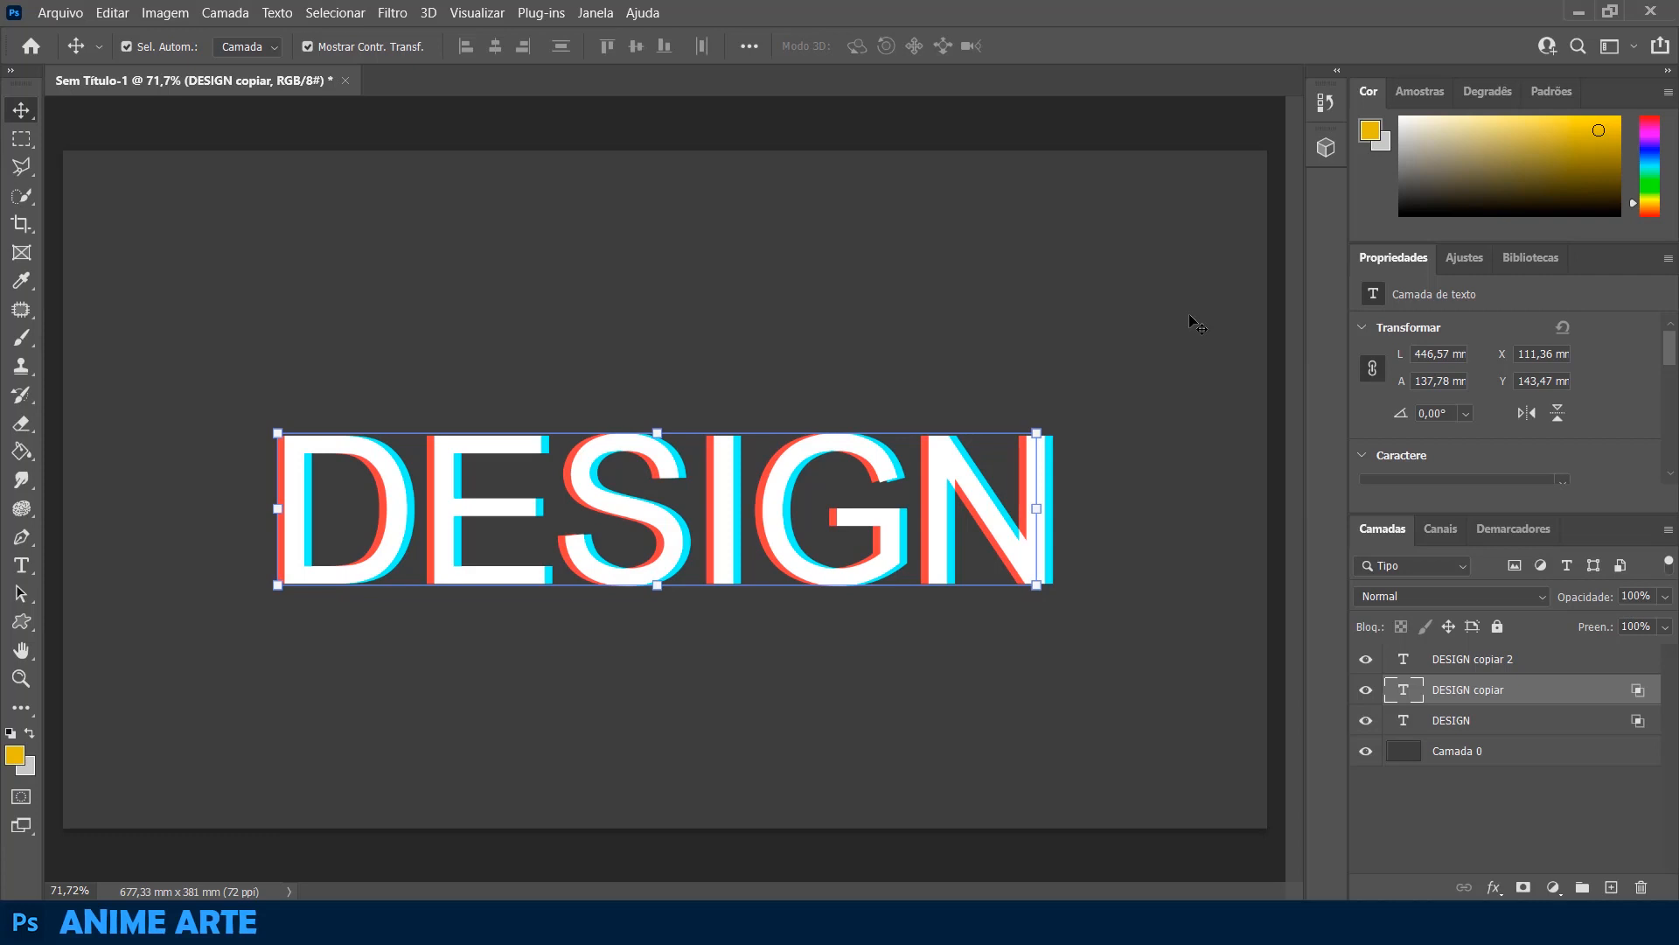
- Merge the three DESIGN text layers into a single pixel layer
shift+click(1494, 722)
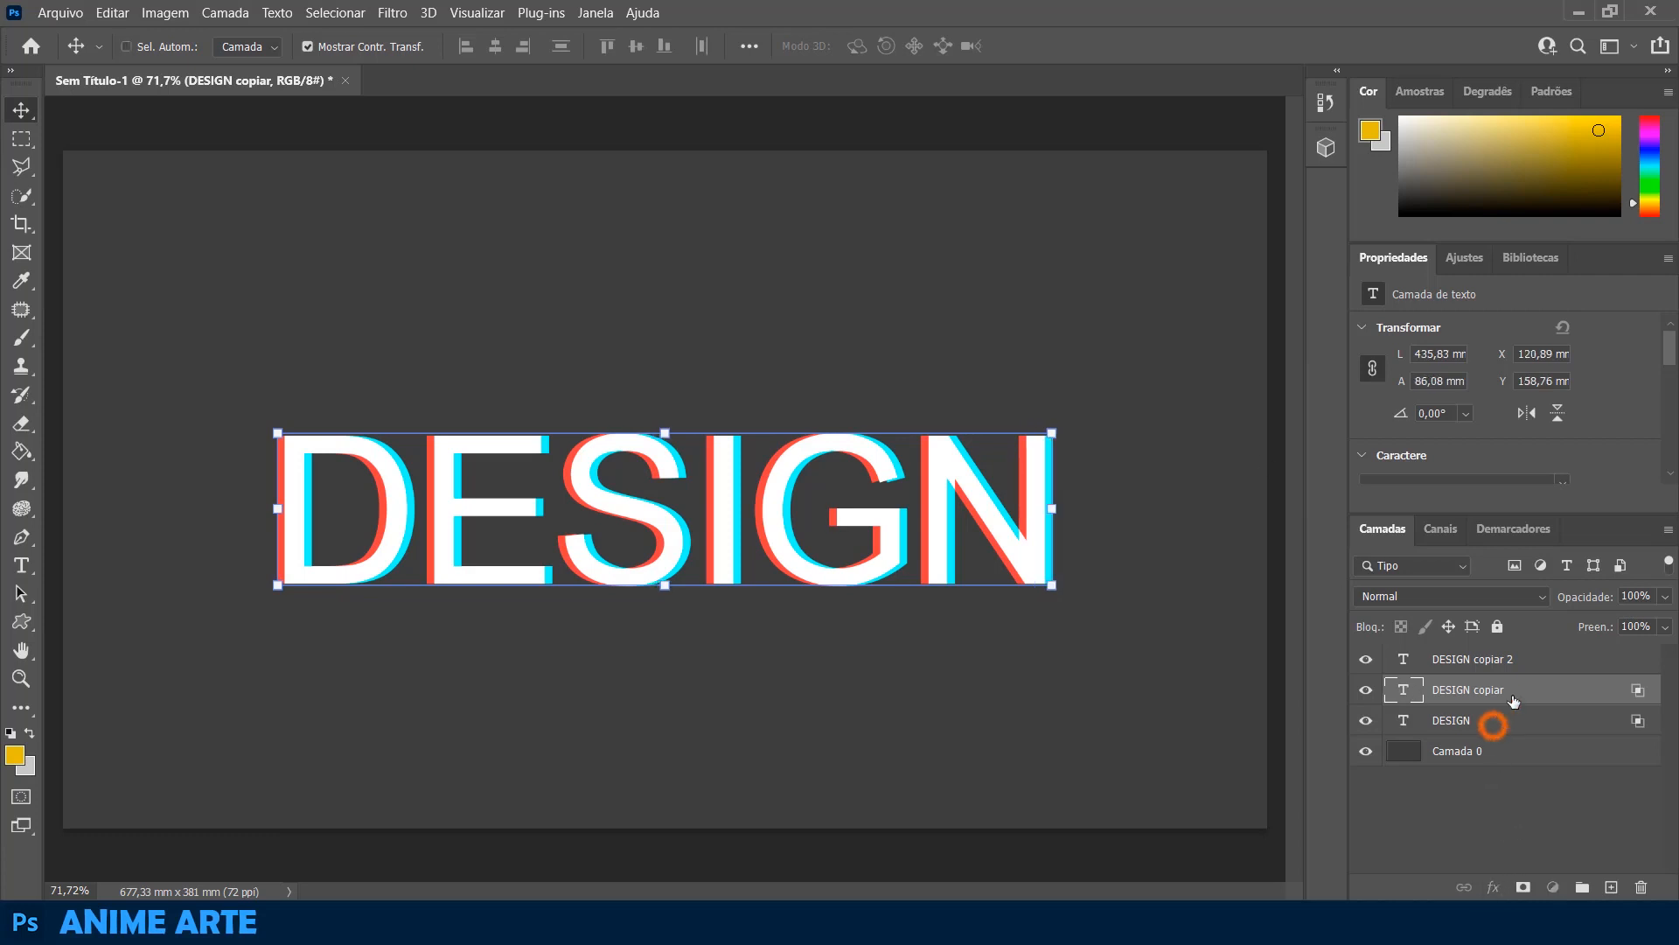
shift+click(1525, 662)
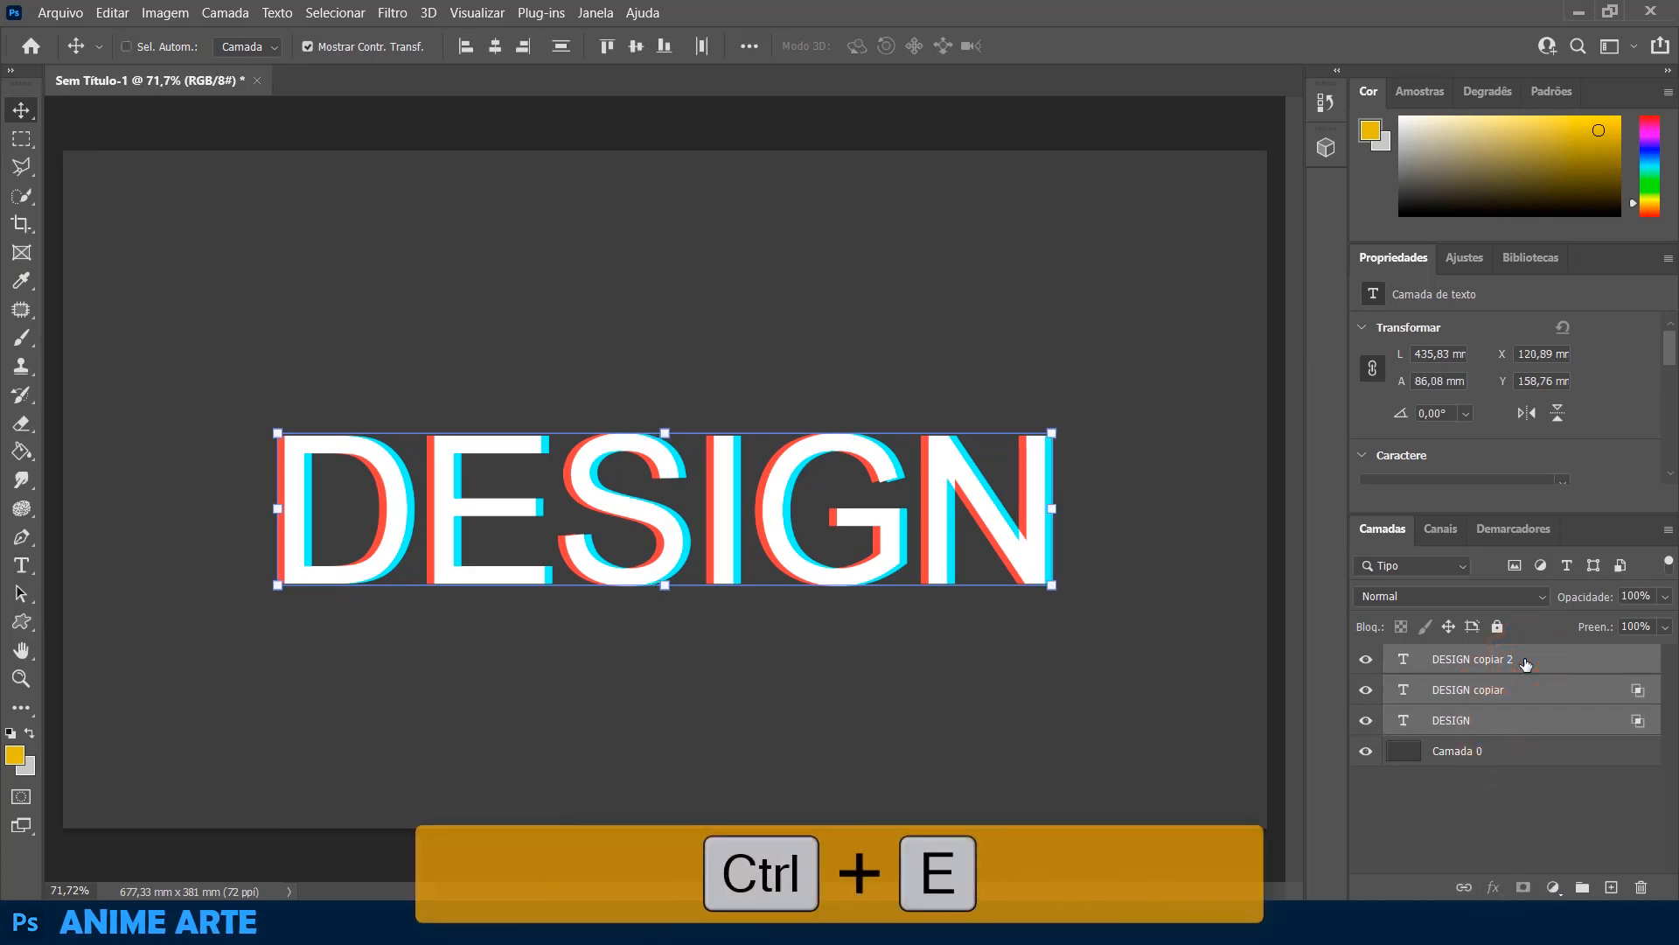
key(ctrl+e)
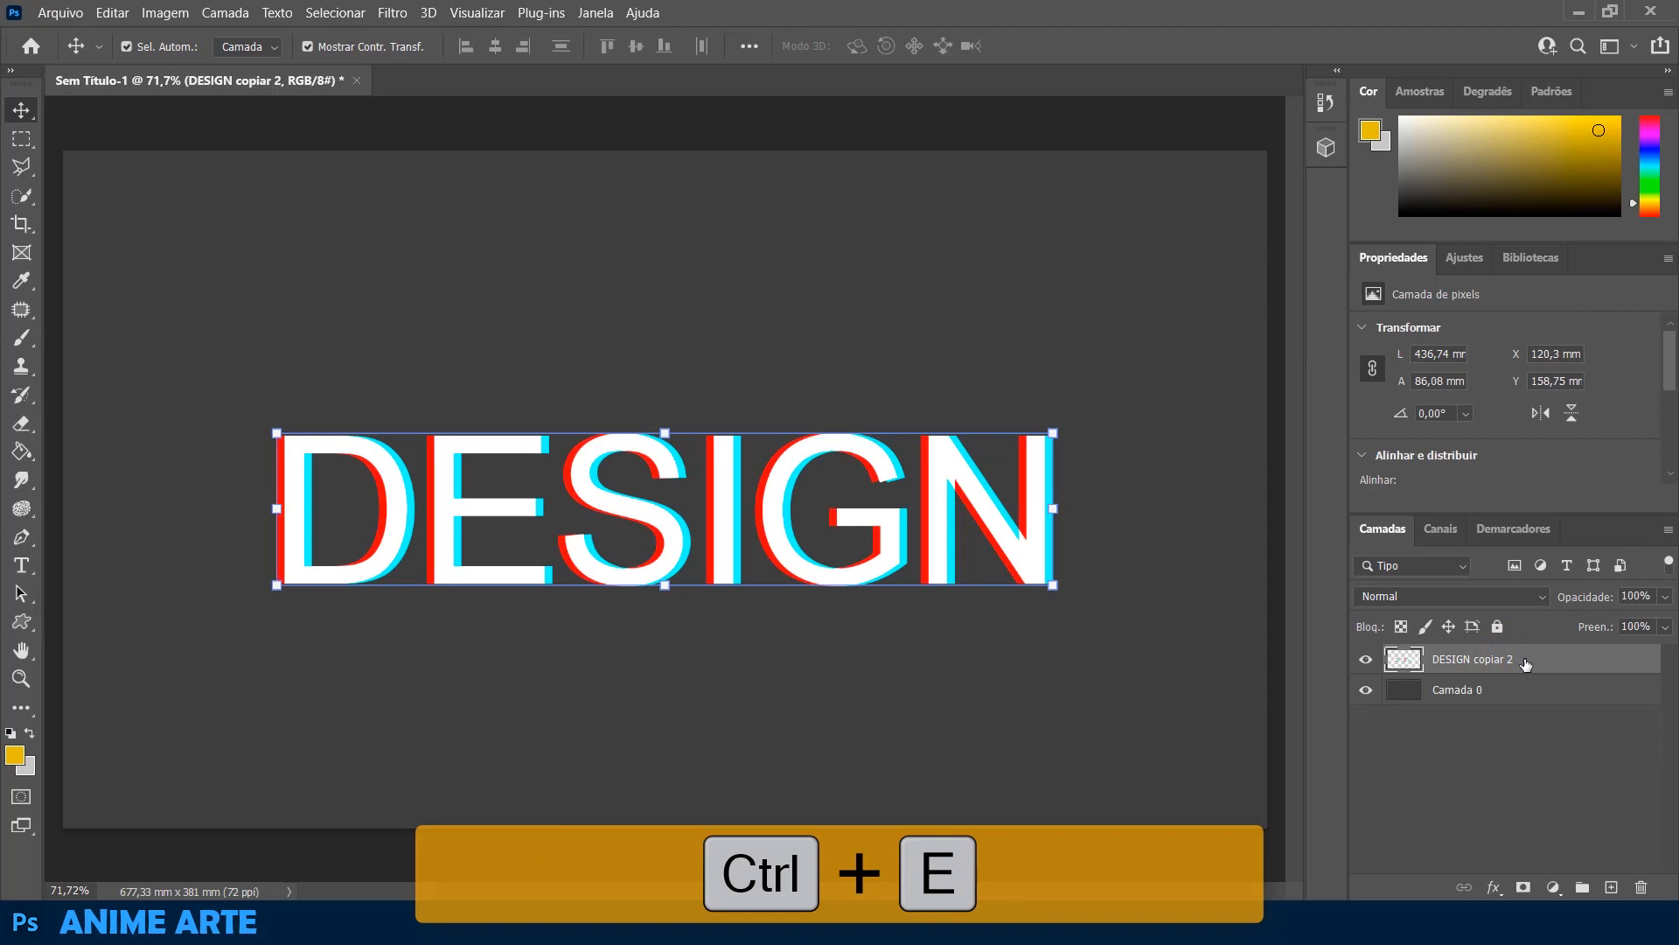
- Shift a rectangular band across the middle of the merged text slightly left and its bottom strip about 5 mm right, leaving nothing selected
click(19, 138)
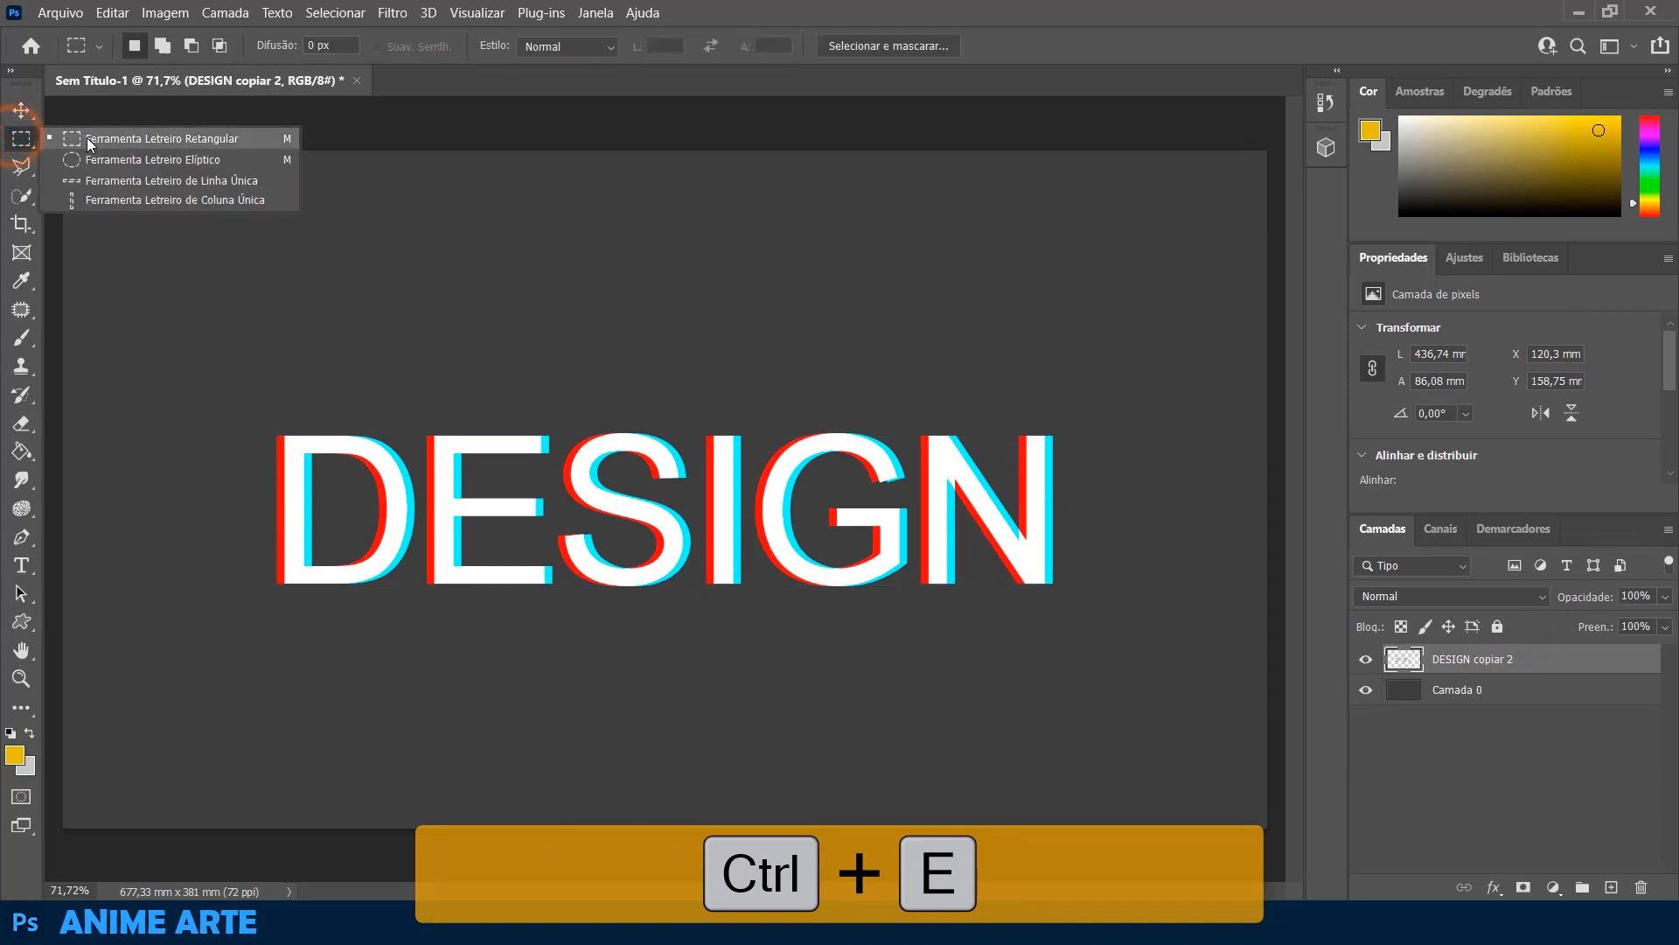
click(231, 138)
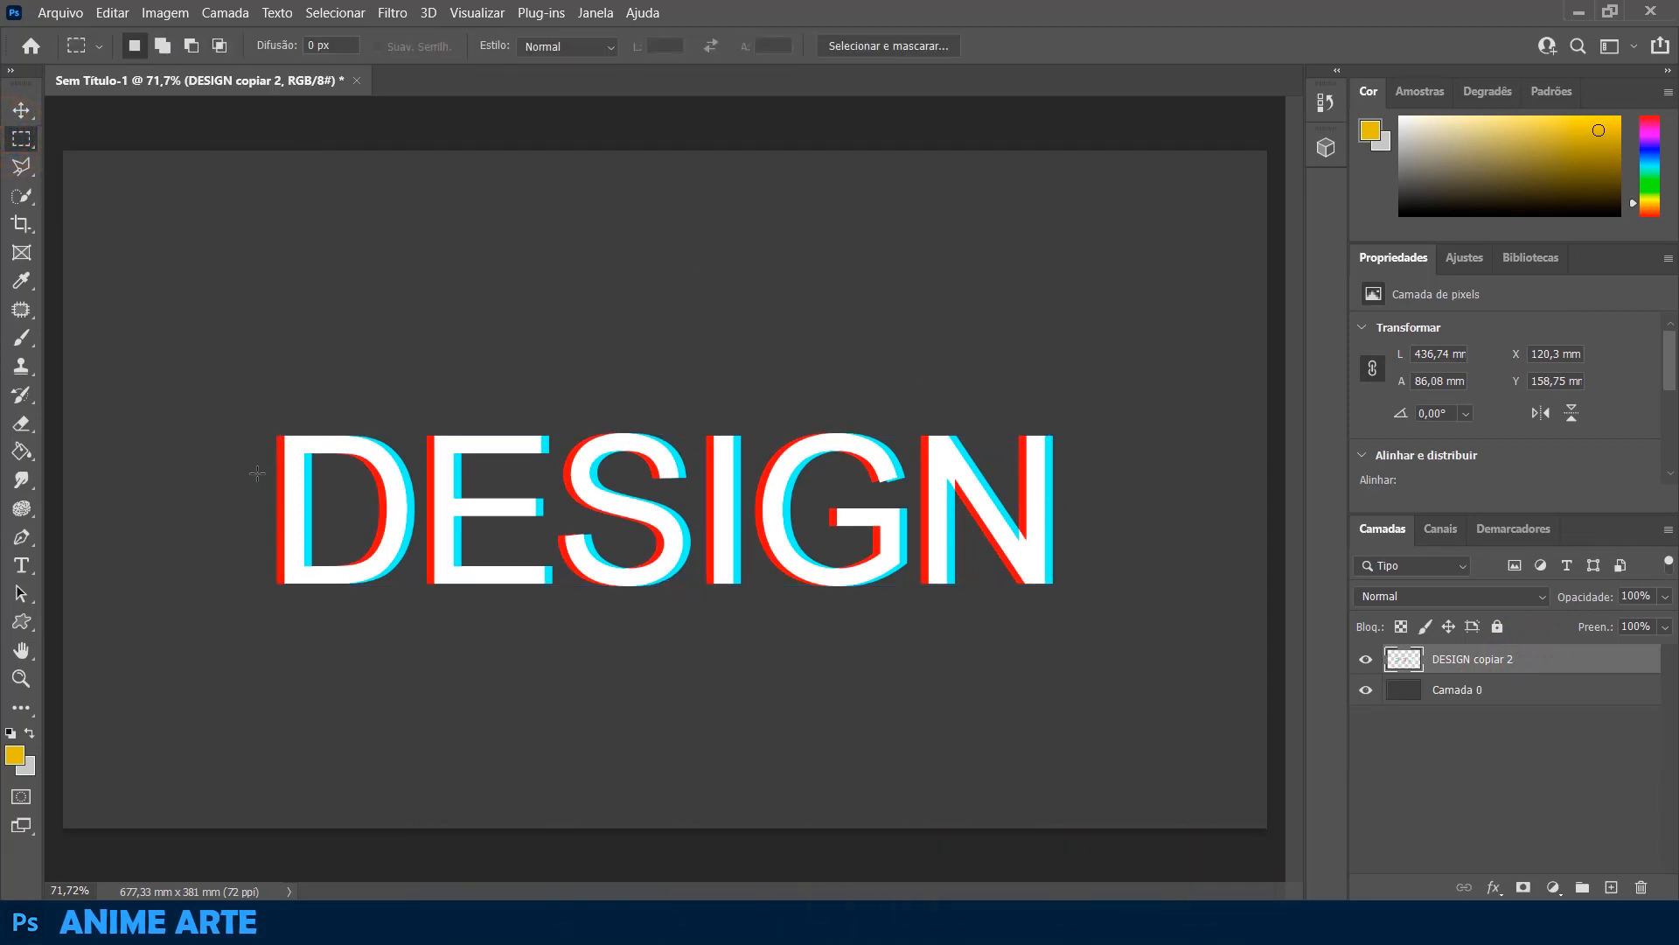
drag(267, 486, 987, 521)
drag(247, 554, 1093, 639)
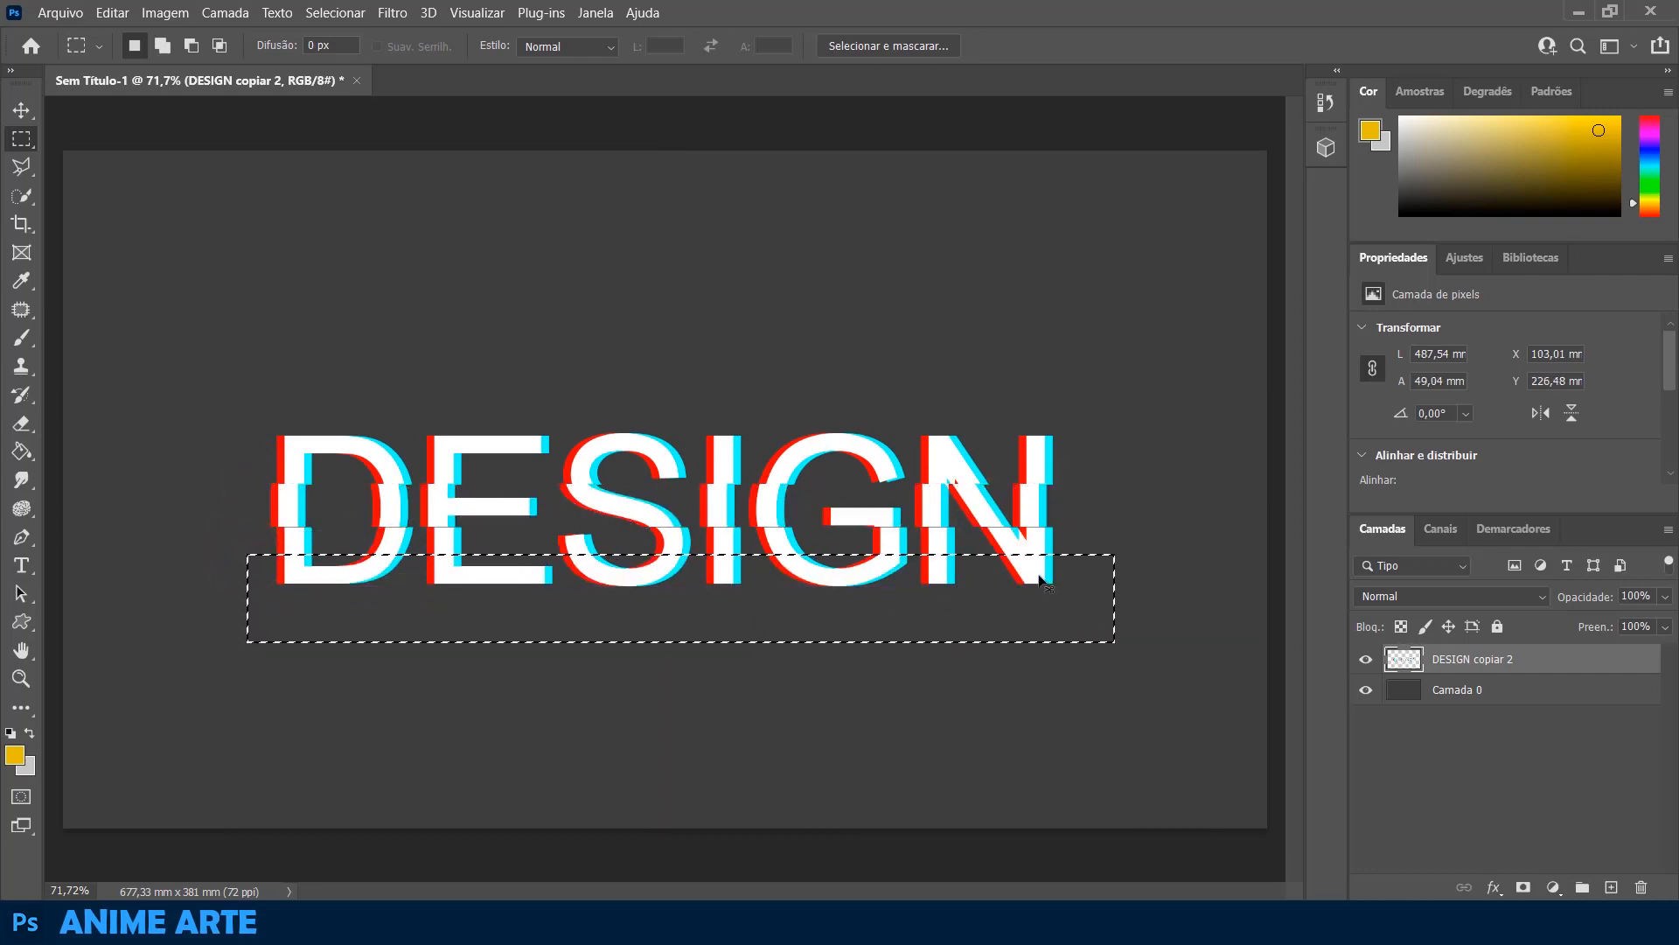
drag(1039, 577, 1048, 579)
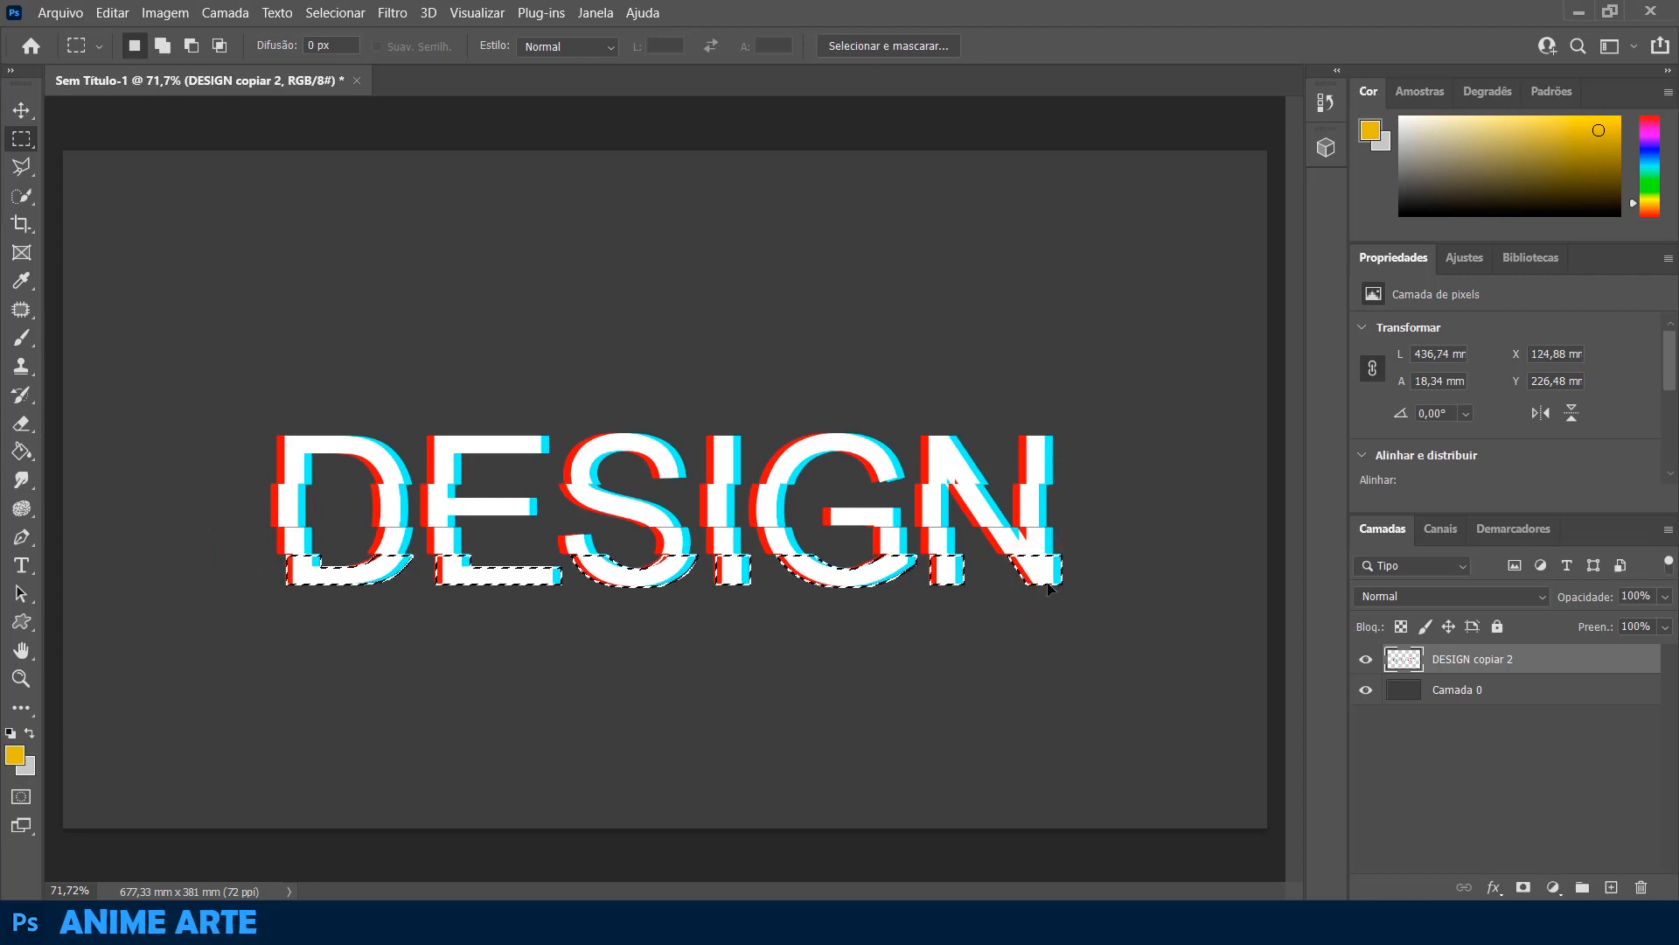
key(ctrl+d)
click(1515, 757)
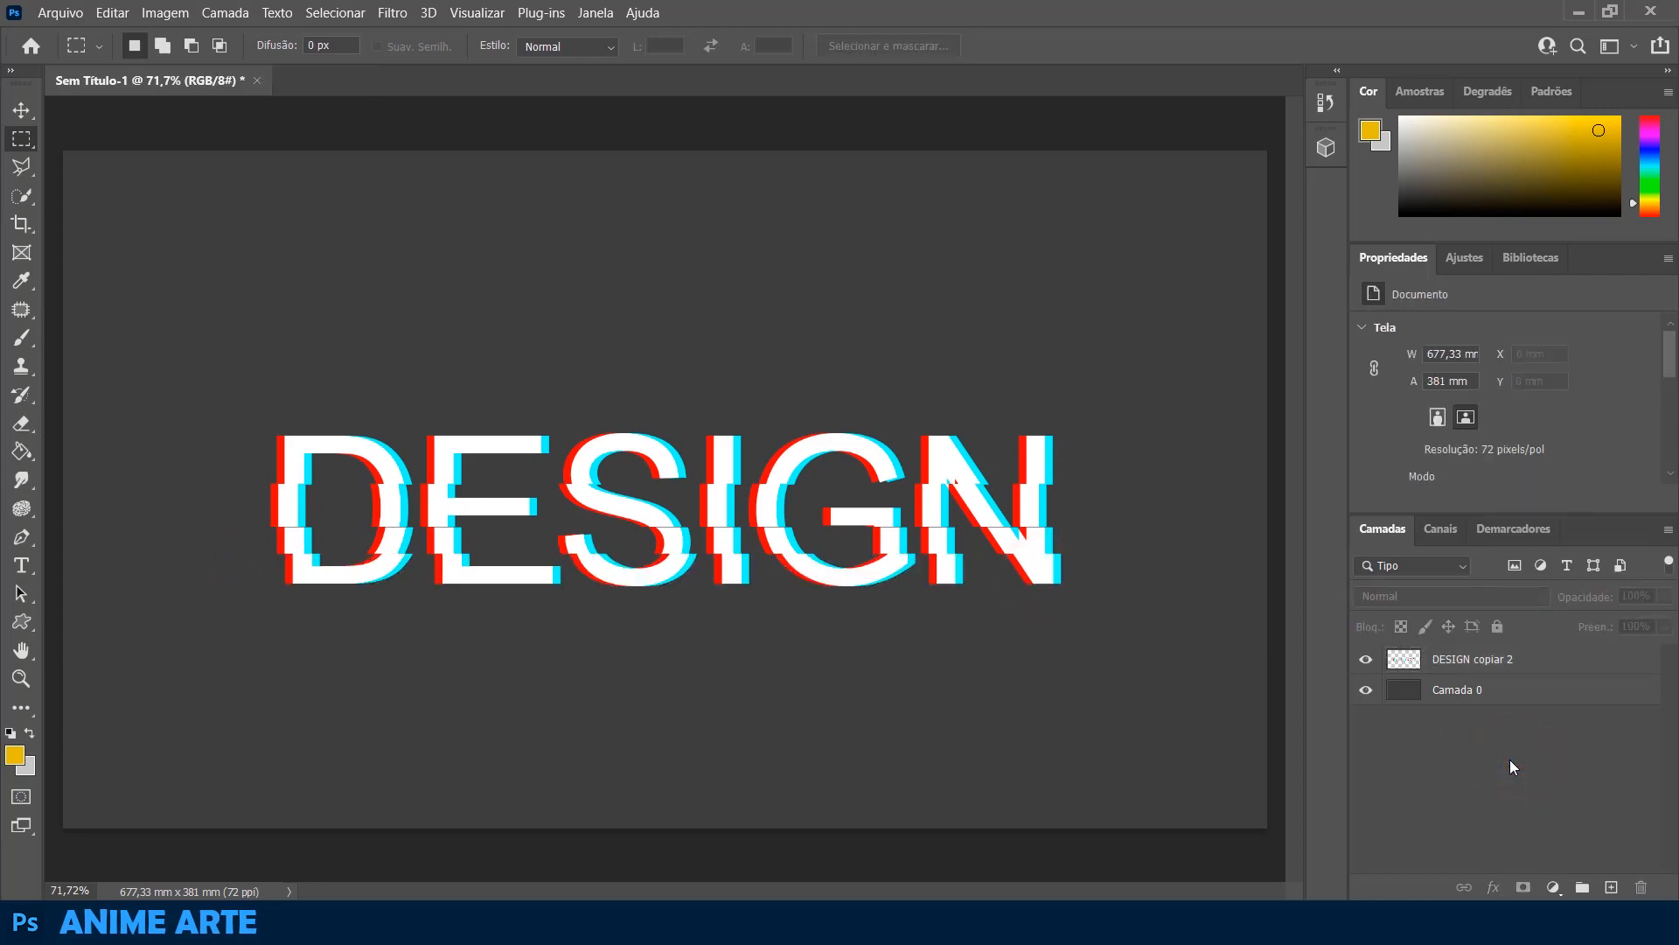
- Delete the merged DESIGN copiar 2 layer, keeping only the dark background layer
click(1550, 661)
key(Delete)
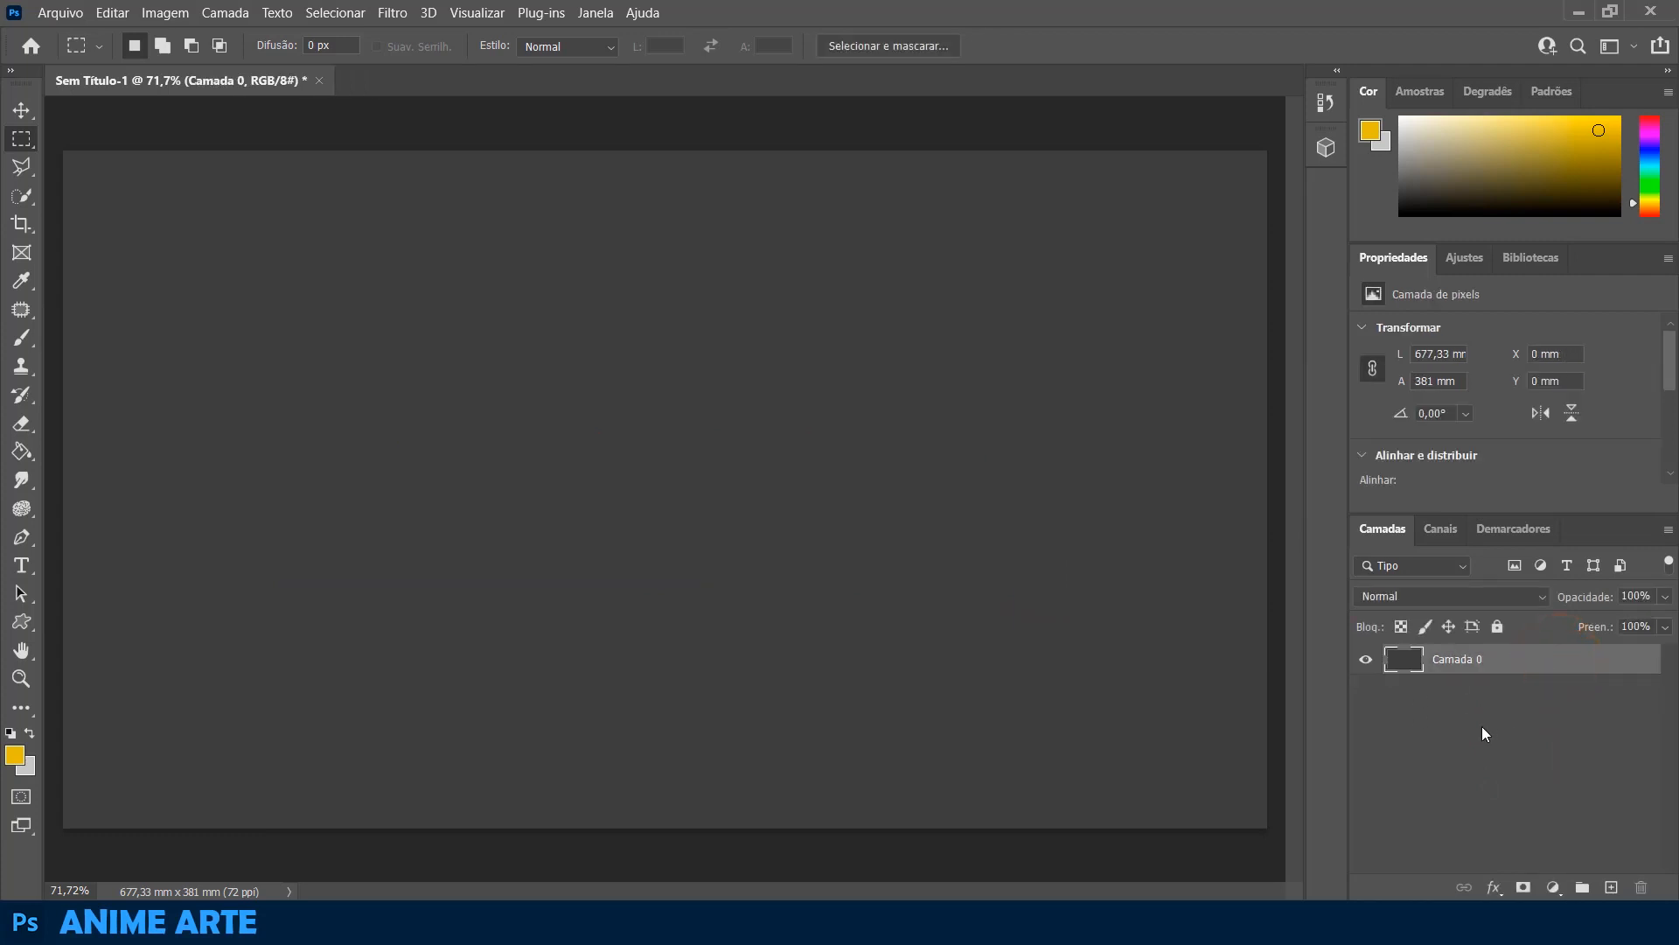
key(v)
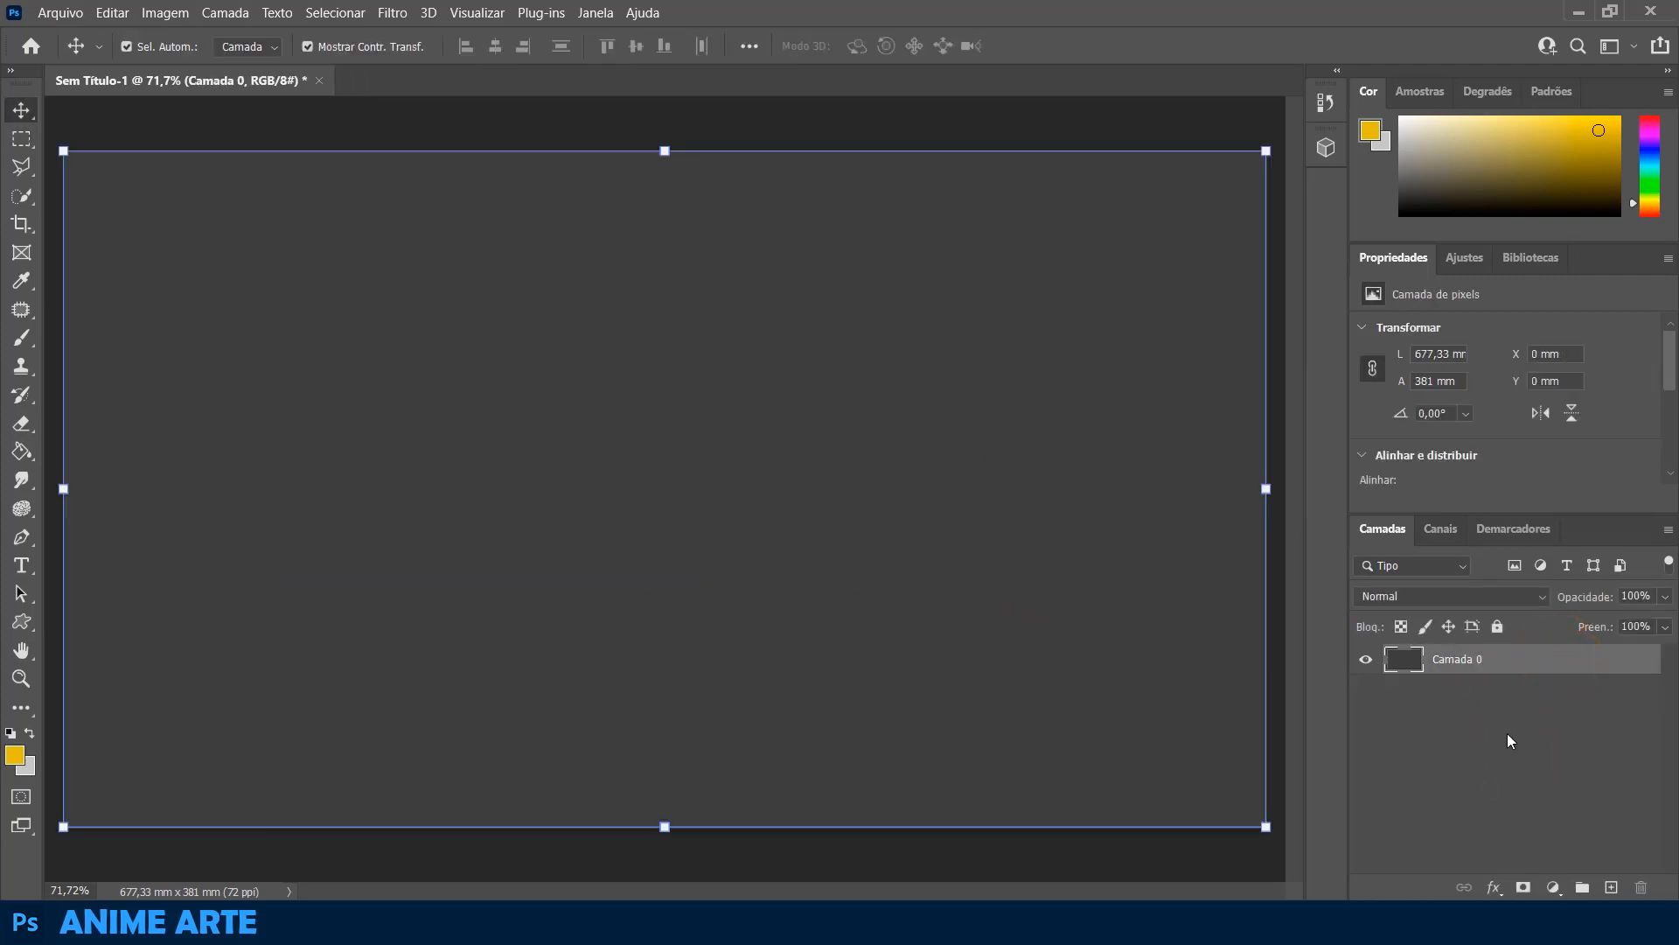
- Add a white DESIGN text in Impact at 330,17 pt and move it toward the middle of the canvas
click(24, 562)
click(482, 467)
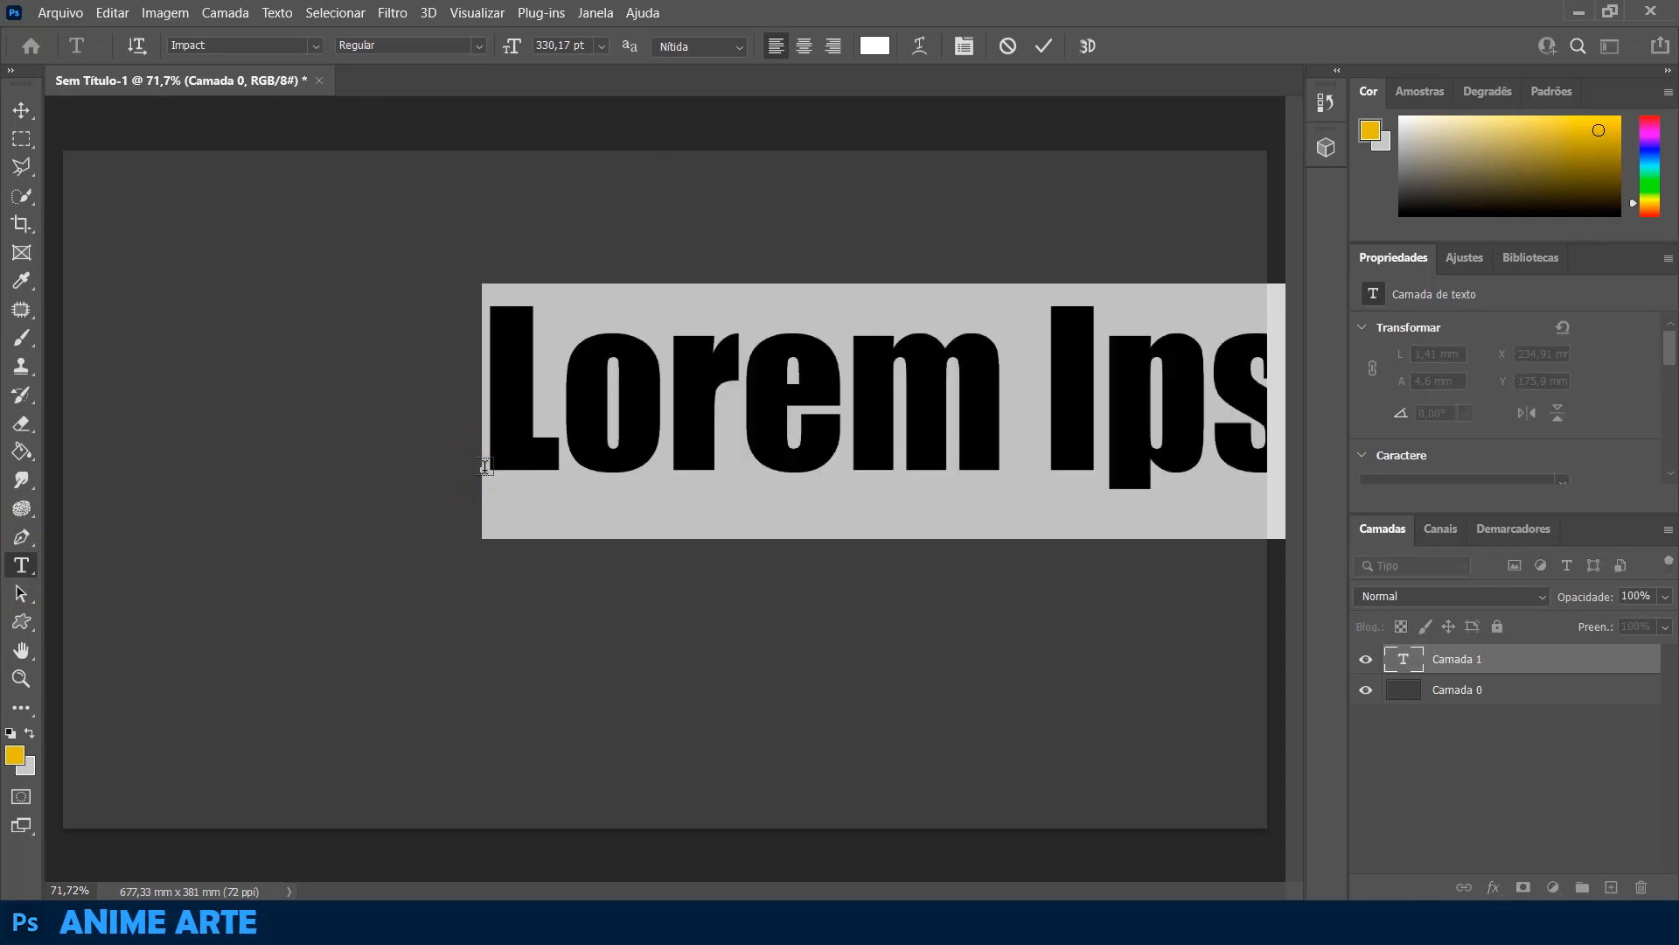
text(DESIGN)
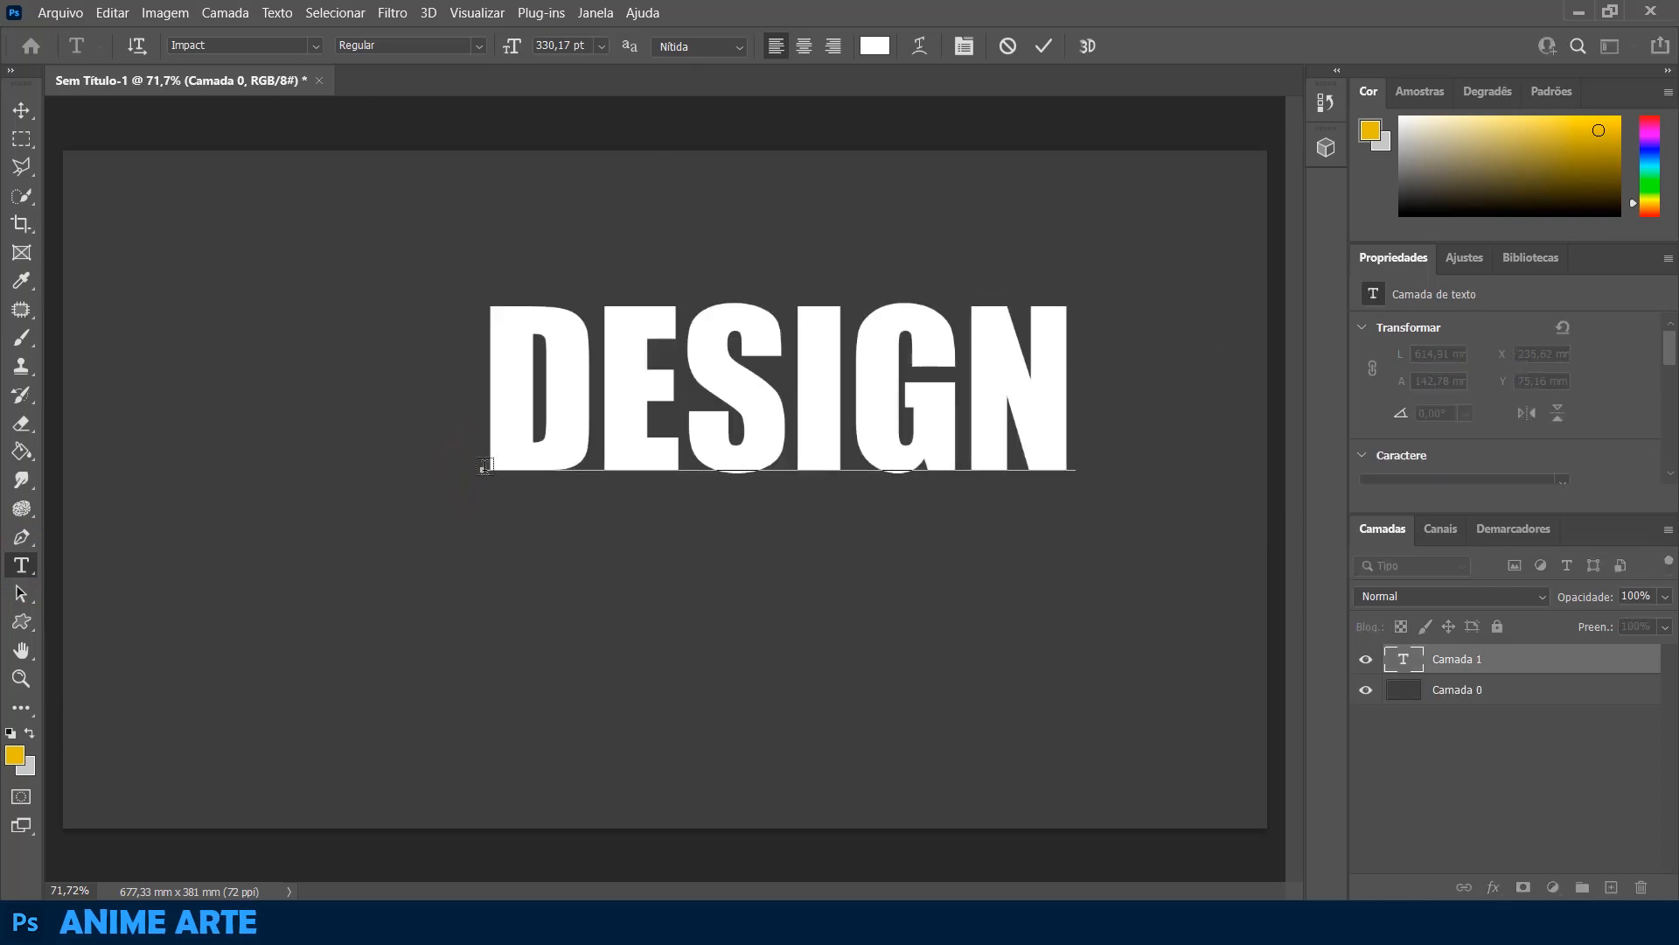
click(21, 109)
drag(711, 350, 633, 452)
- Change the new DESIGN text's font to Arial and center the text on the canvas
double_click(641, 457)
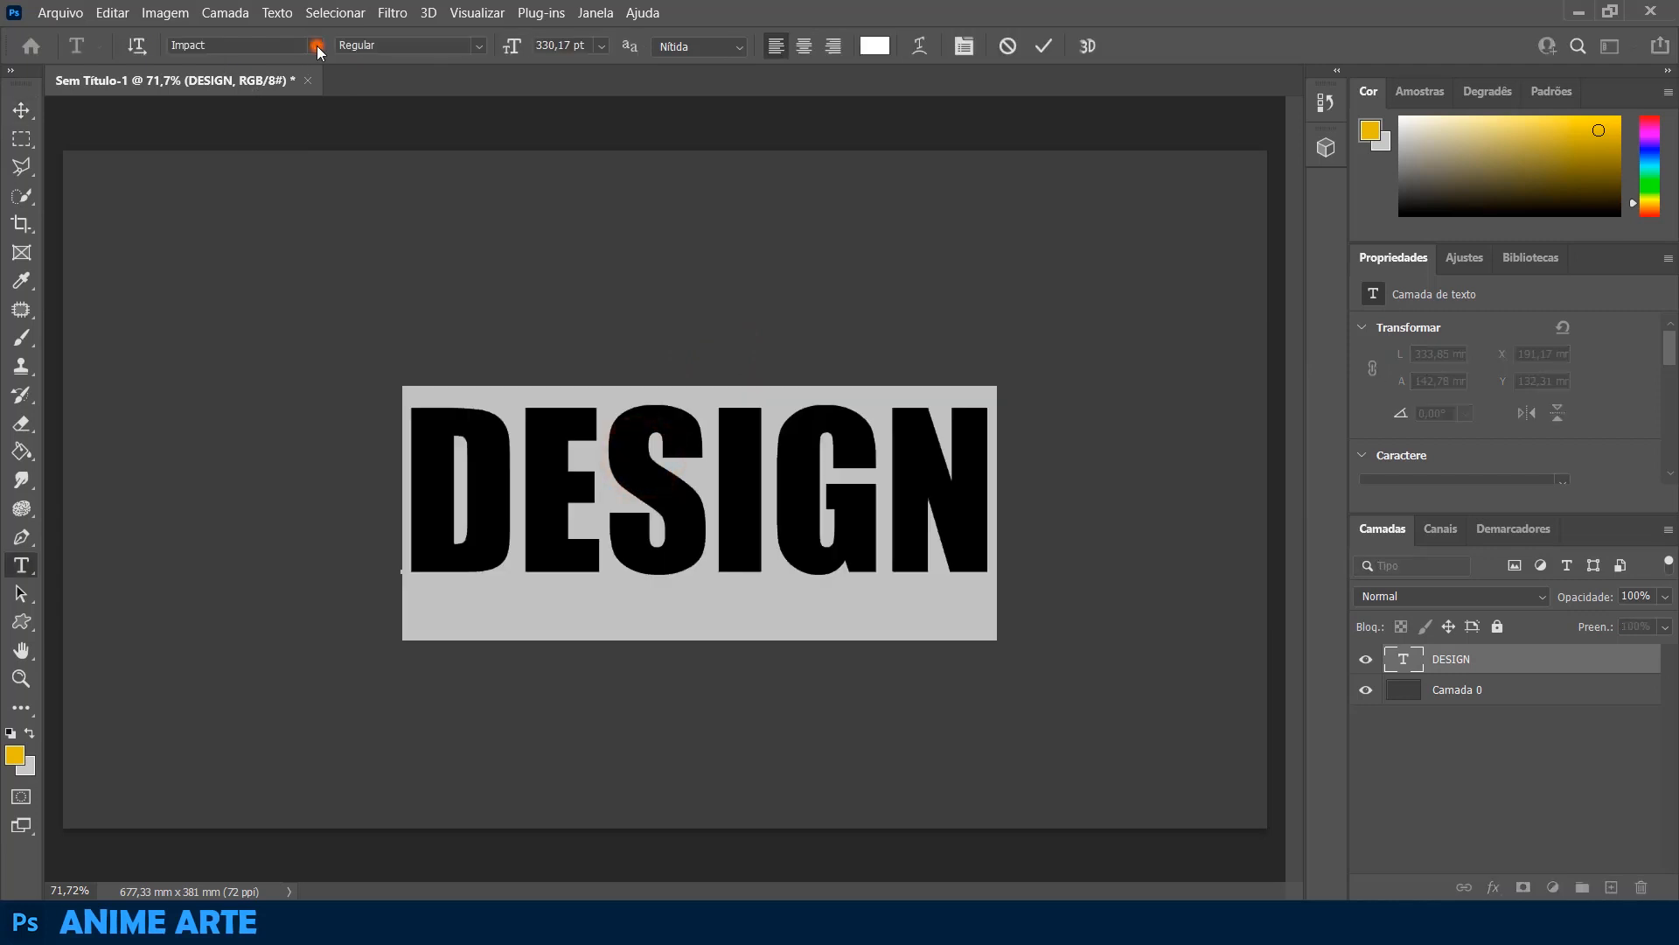
click(317, 47)
click(253, 127)
click(21, 109)
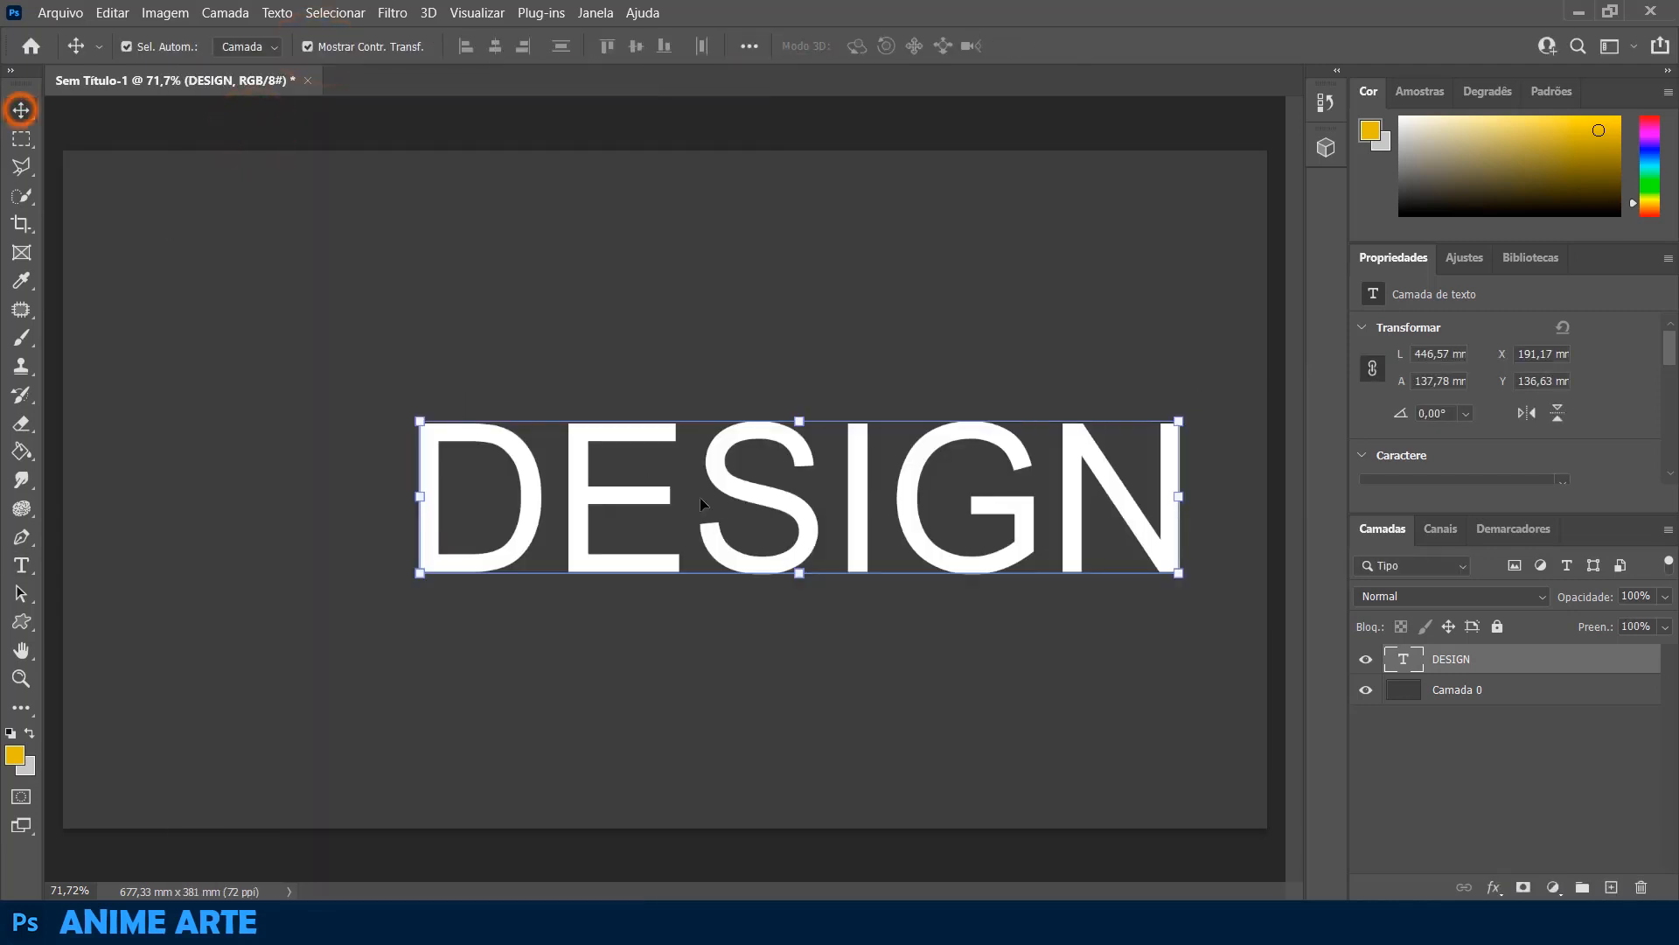
drag(699, 496, 565, 502)
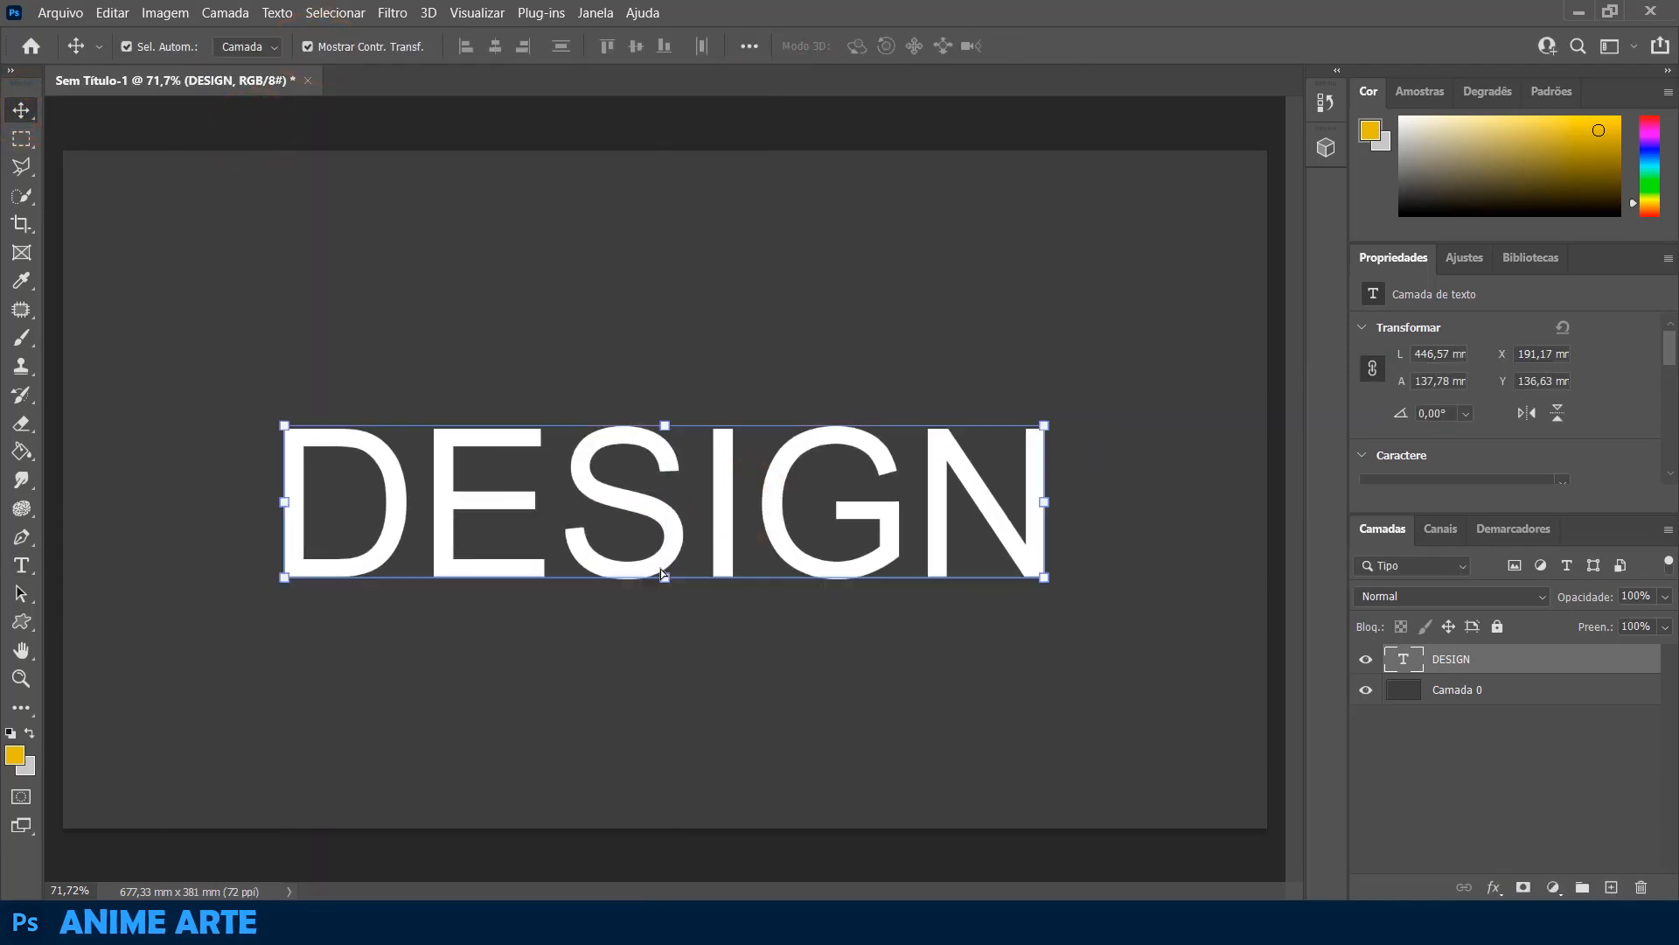
- Add a Color Overlay effect to the DESIGN layer in orange #ec921d, with Normal blending and 100% opacity
double_click(1635, 667)
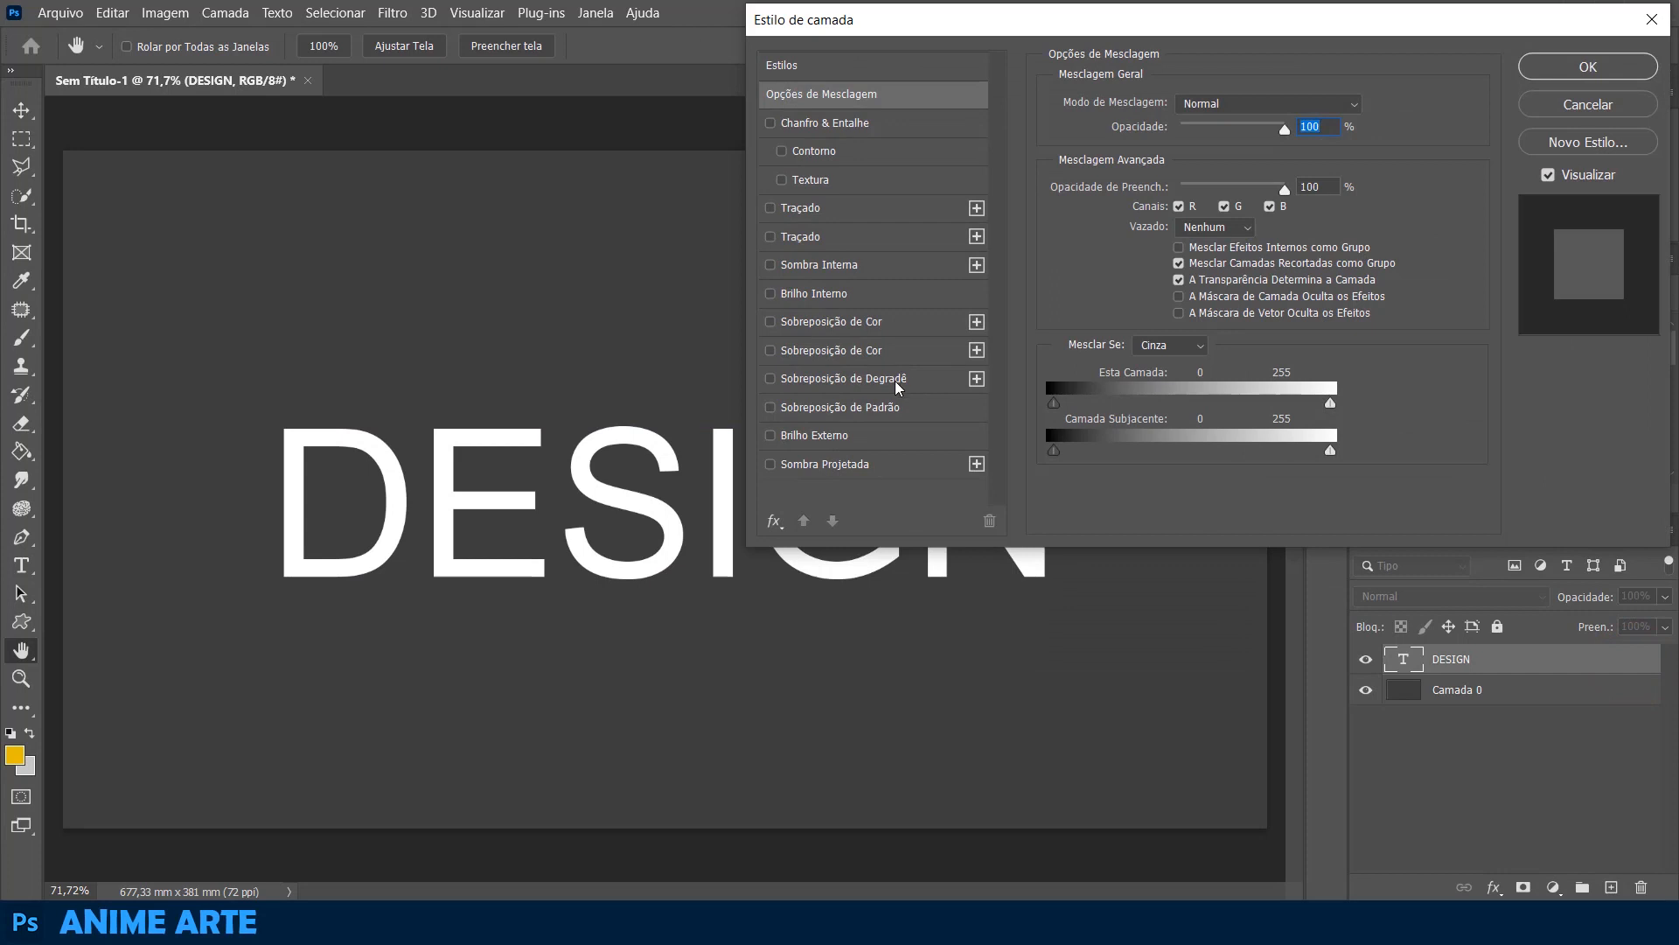
click(865, 325)
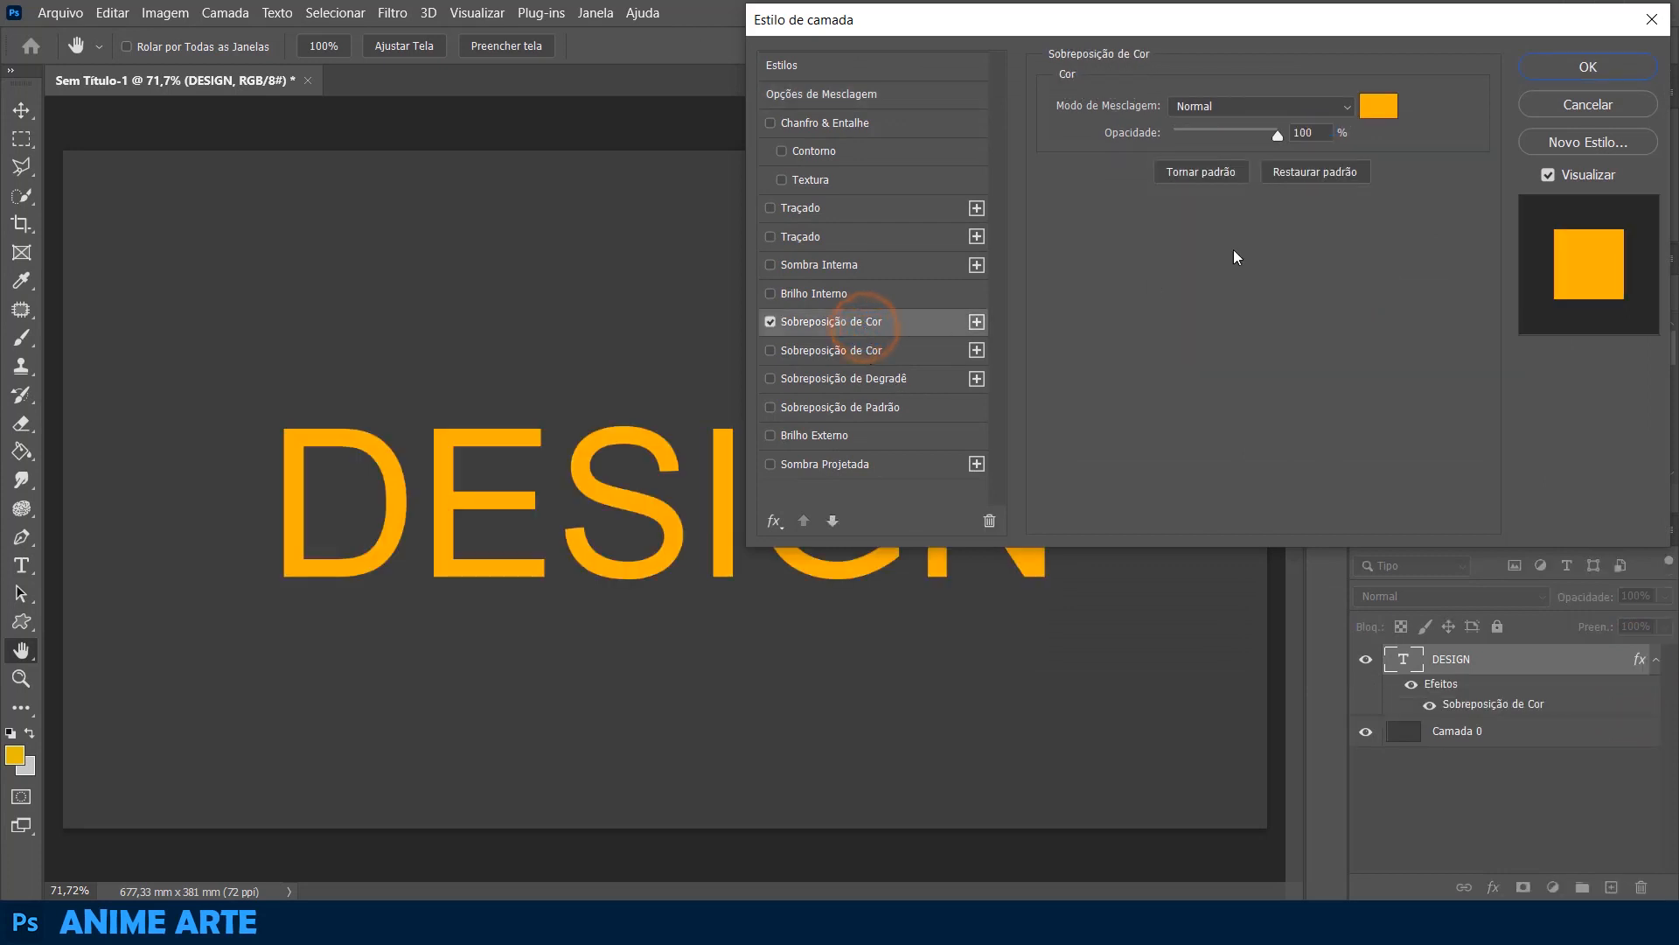
click(1380, 106)
click(1375, 485)
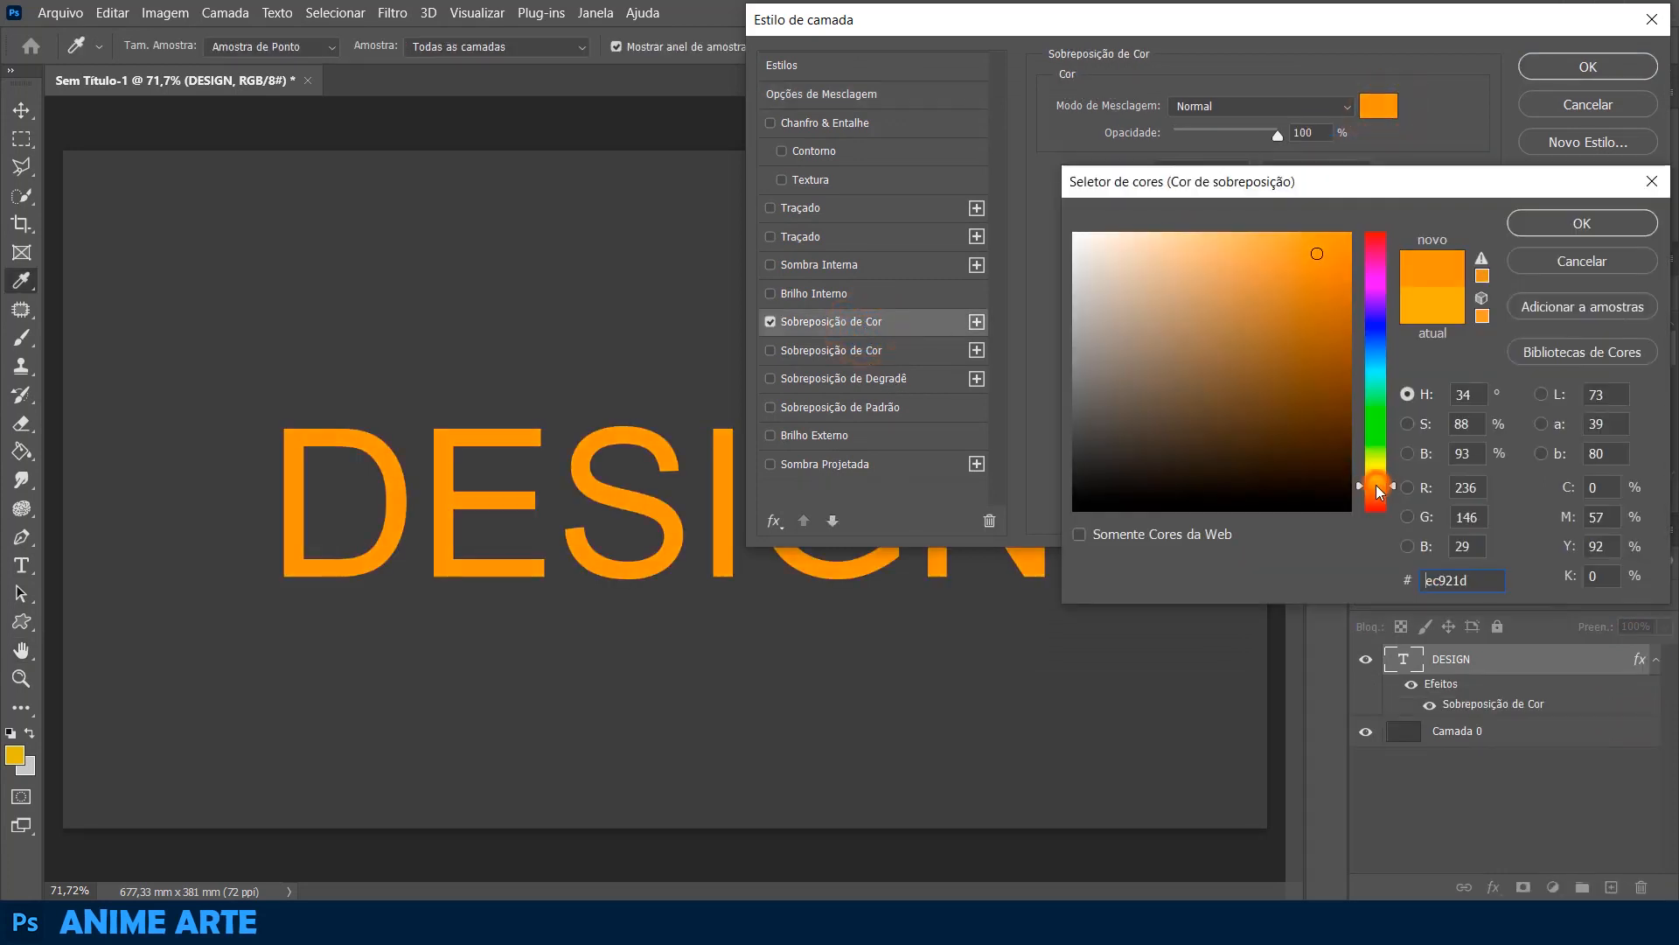
click(1563, 224)
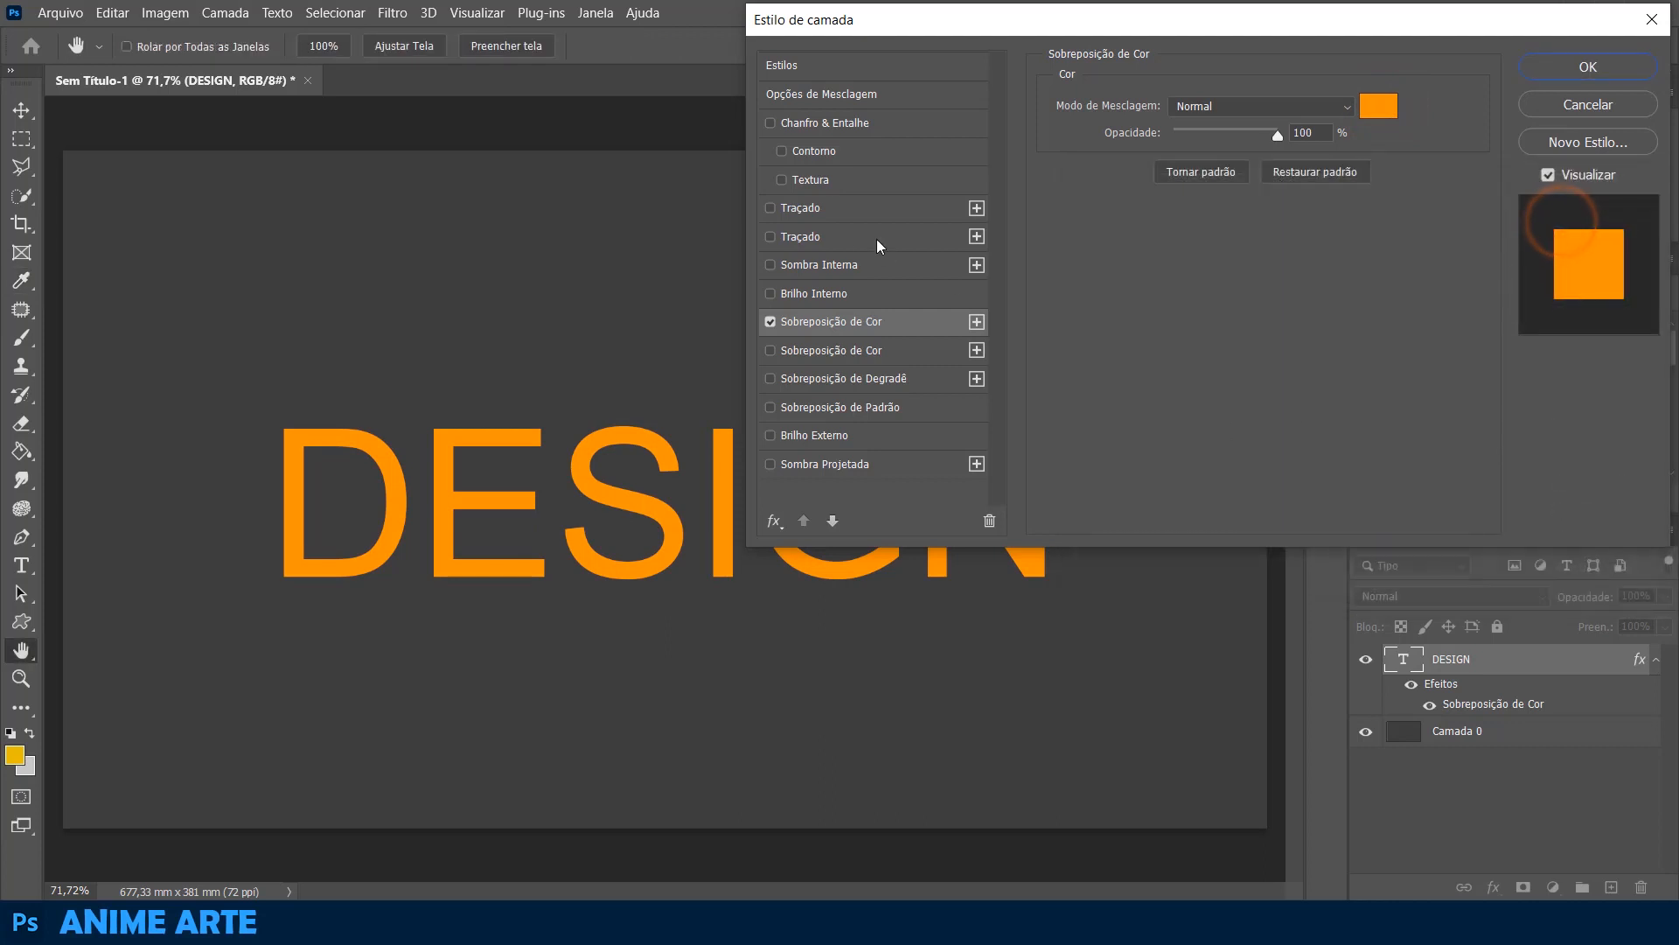
- Add a 13 px outside Stroke effect in green #66fc02 to the DESIGN layer and apply the layer style
click(850, 209)
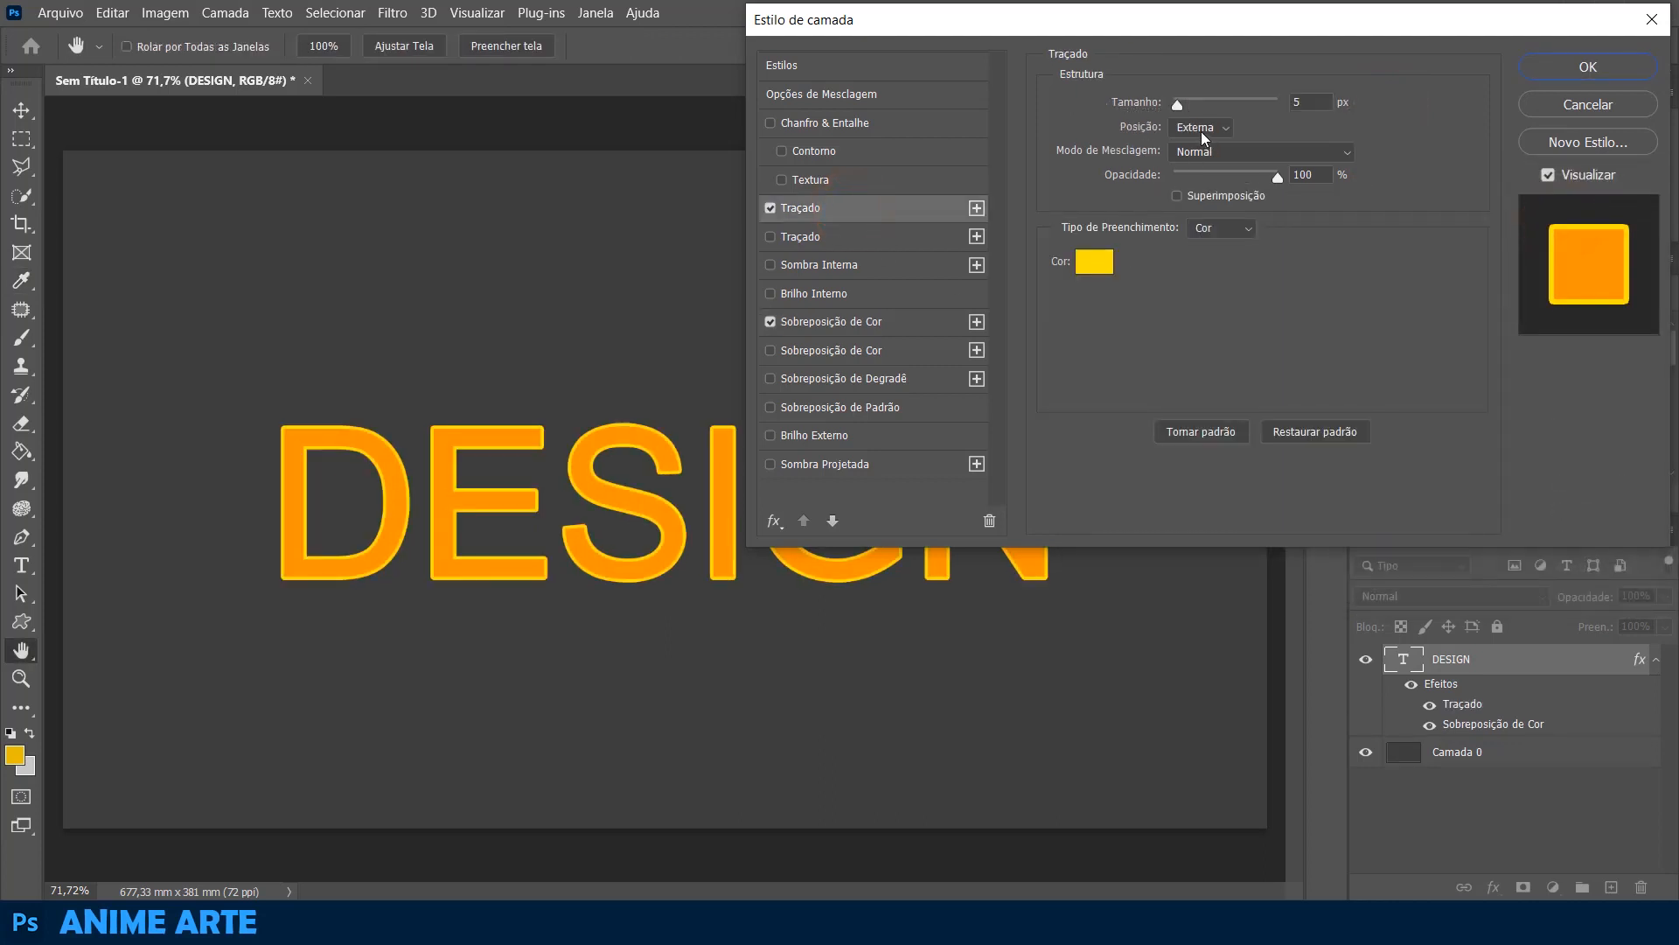
drag(1178, 106, 1186, 106)
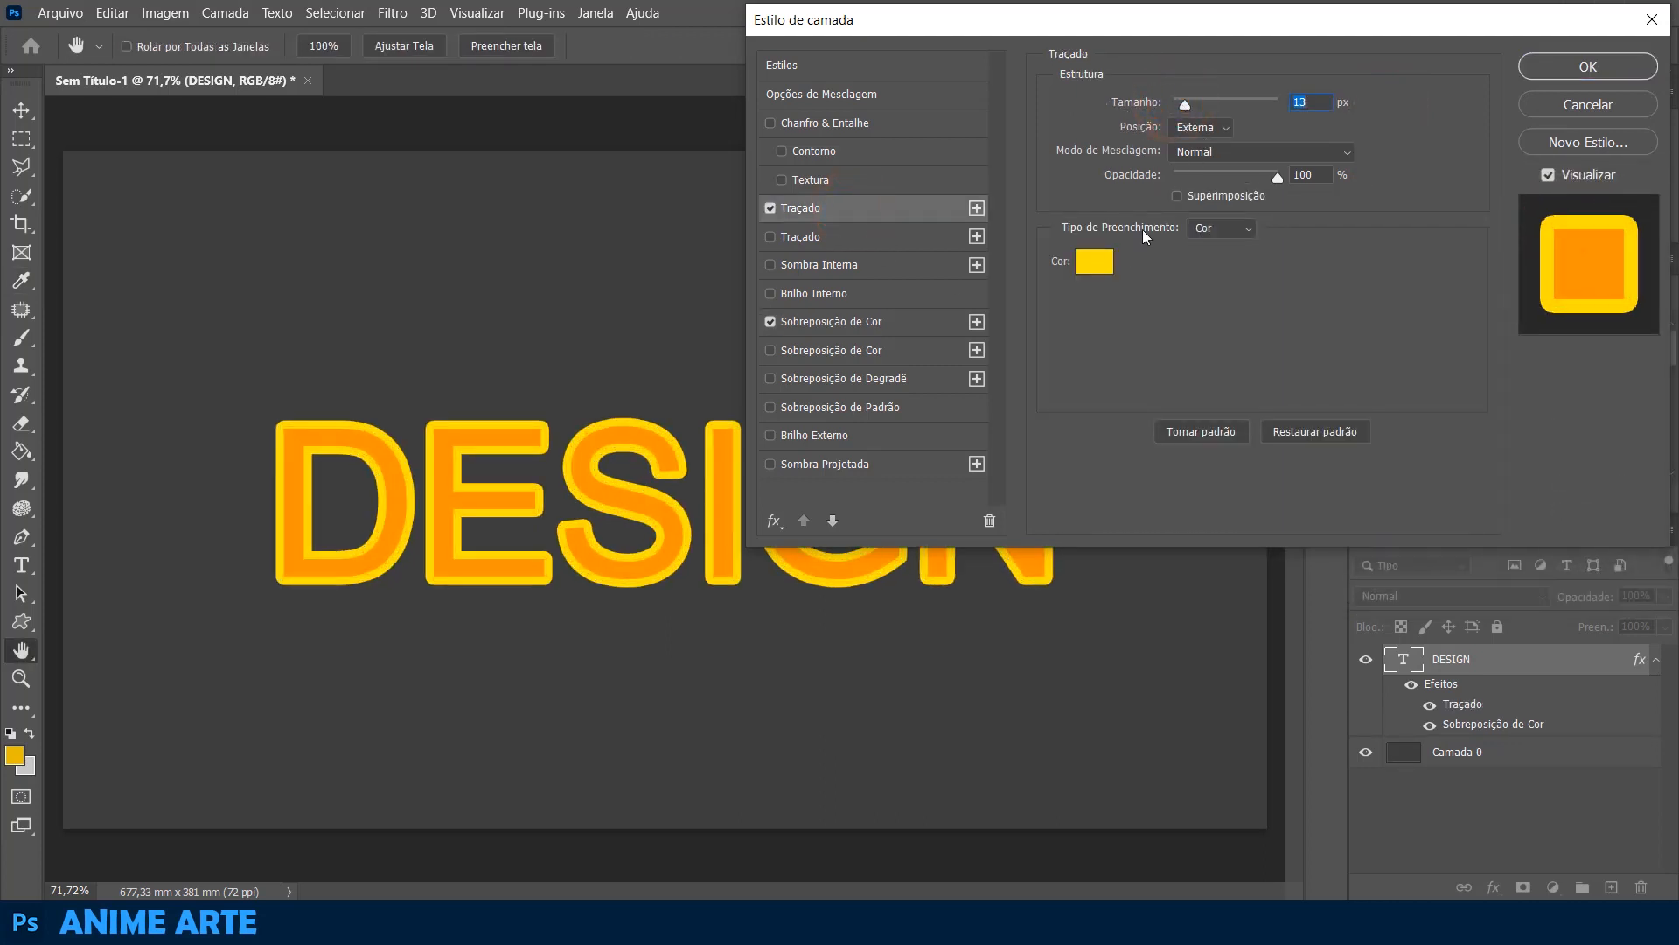
click(1098, 268)
click(1369, 437)
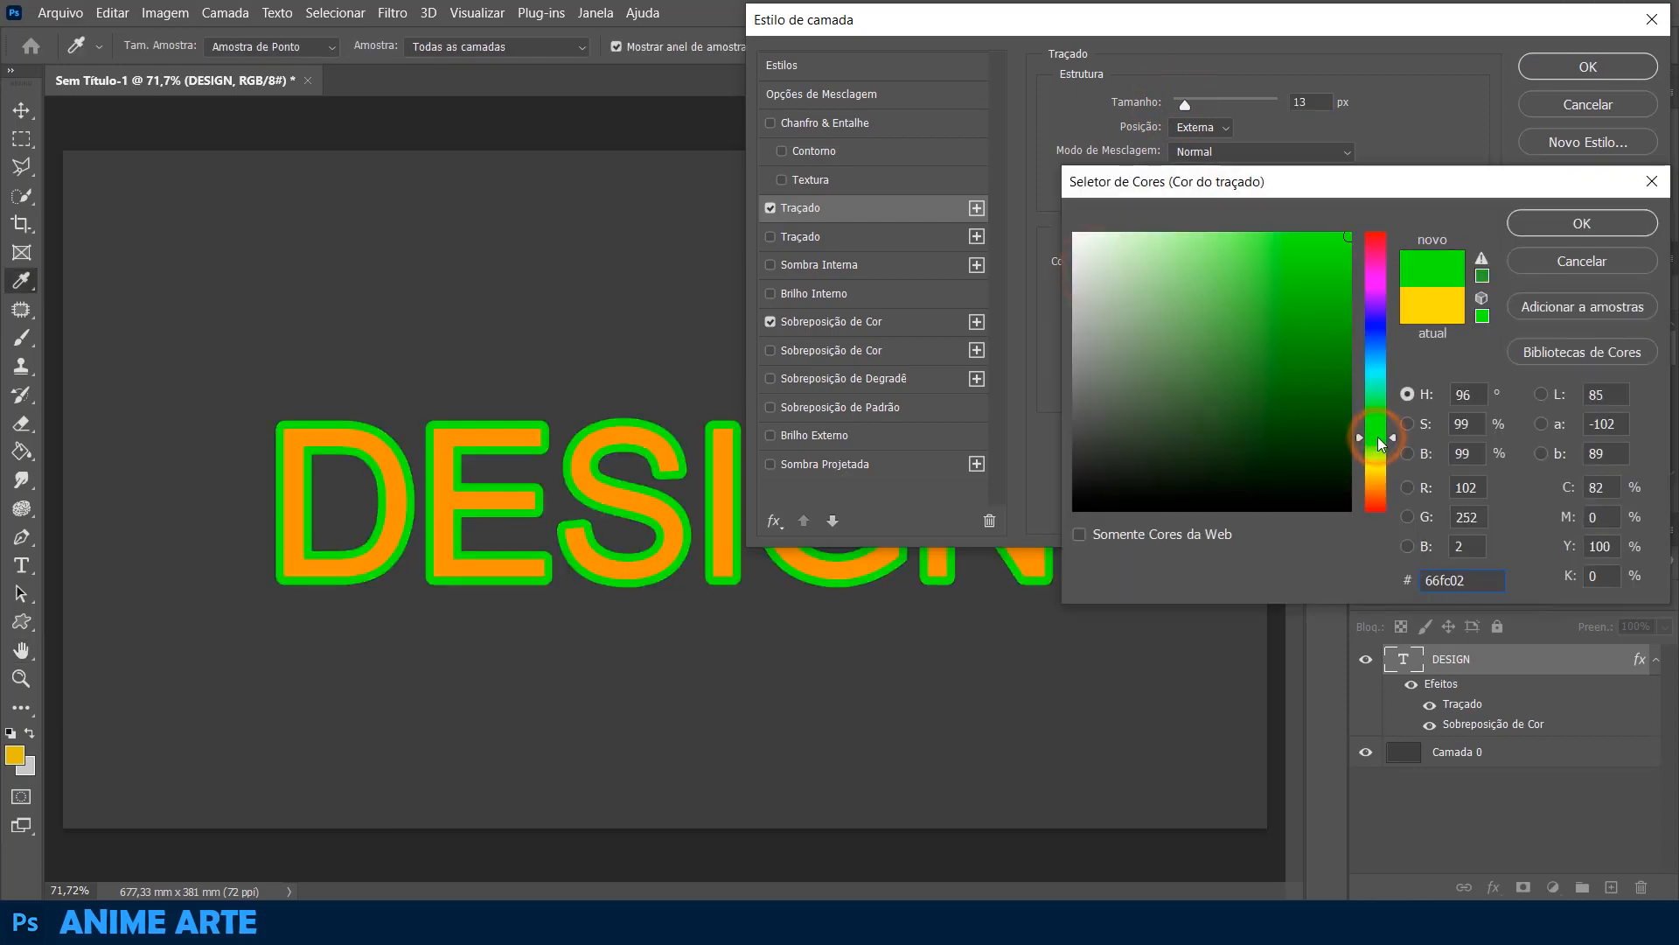
click(1532, 234)
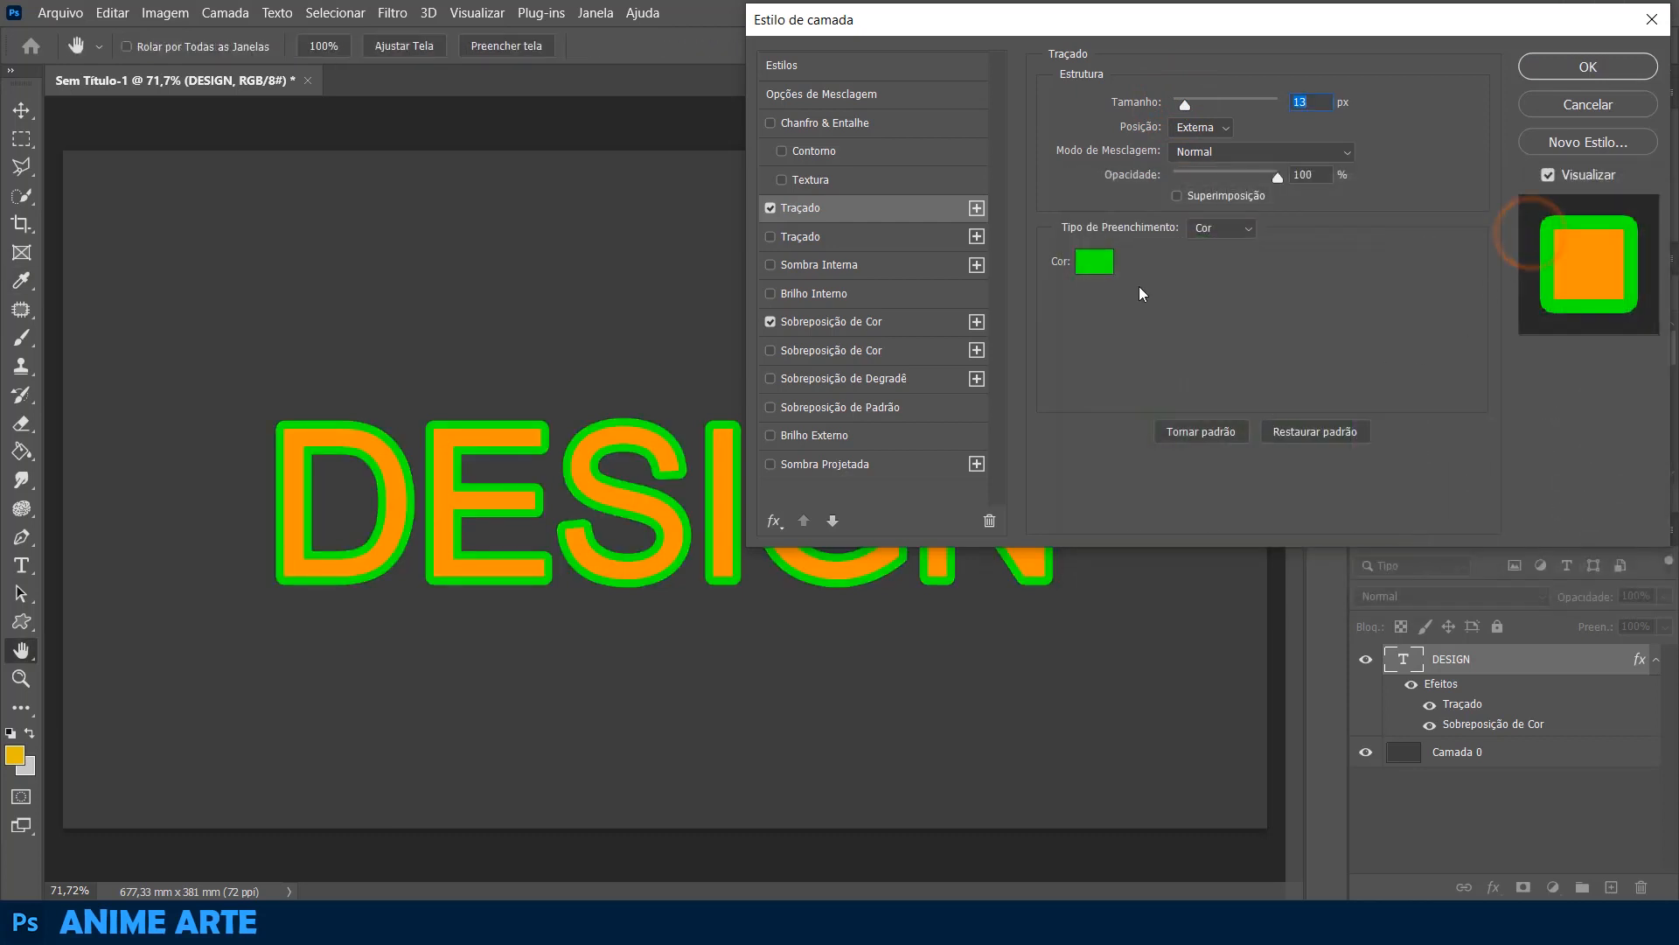
drag(1185, 105, 1186, 105)
click(1540, 66)
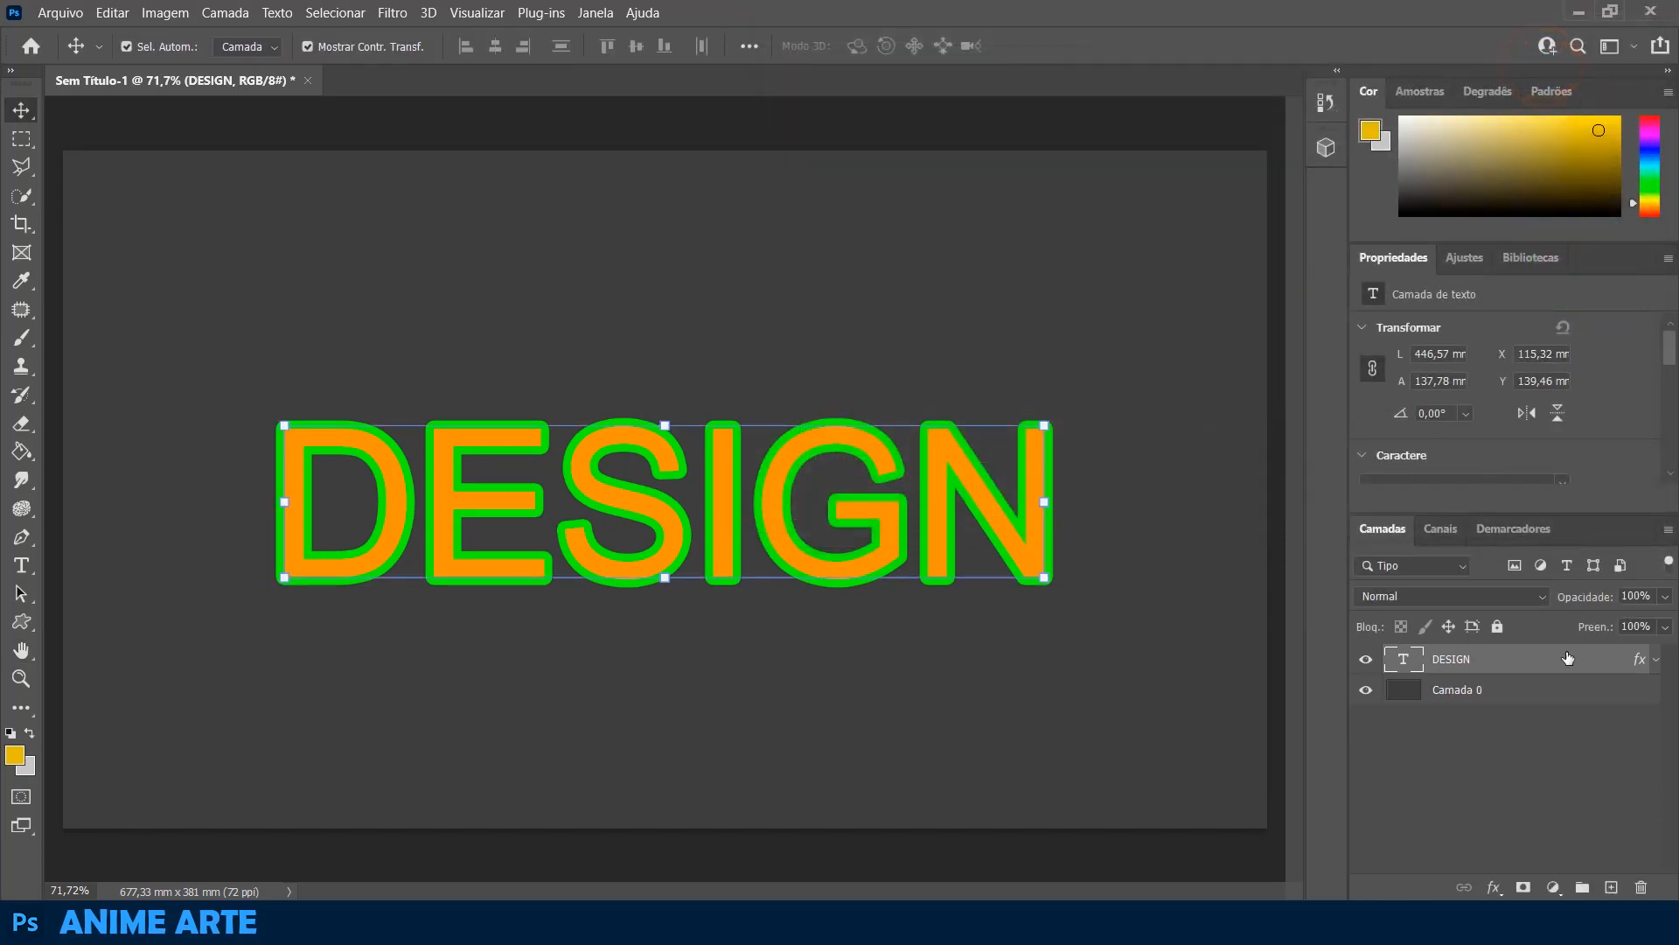
- Duplicate the styled DESIGN layer and nudge the original beneath it about 5 mm to the right
key(ctrl+j)
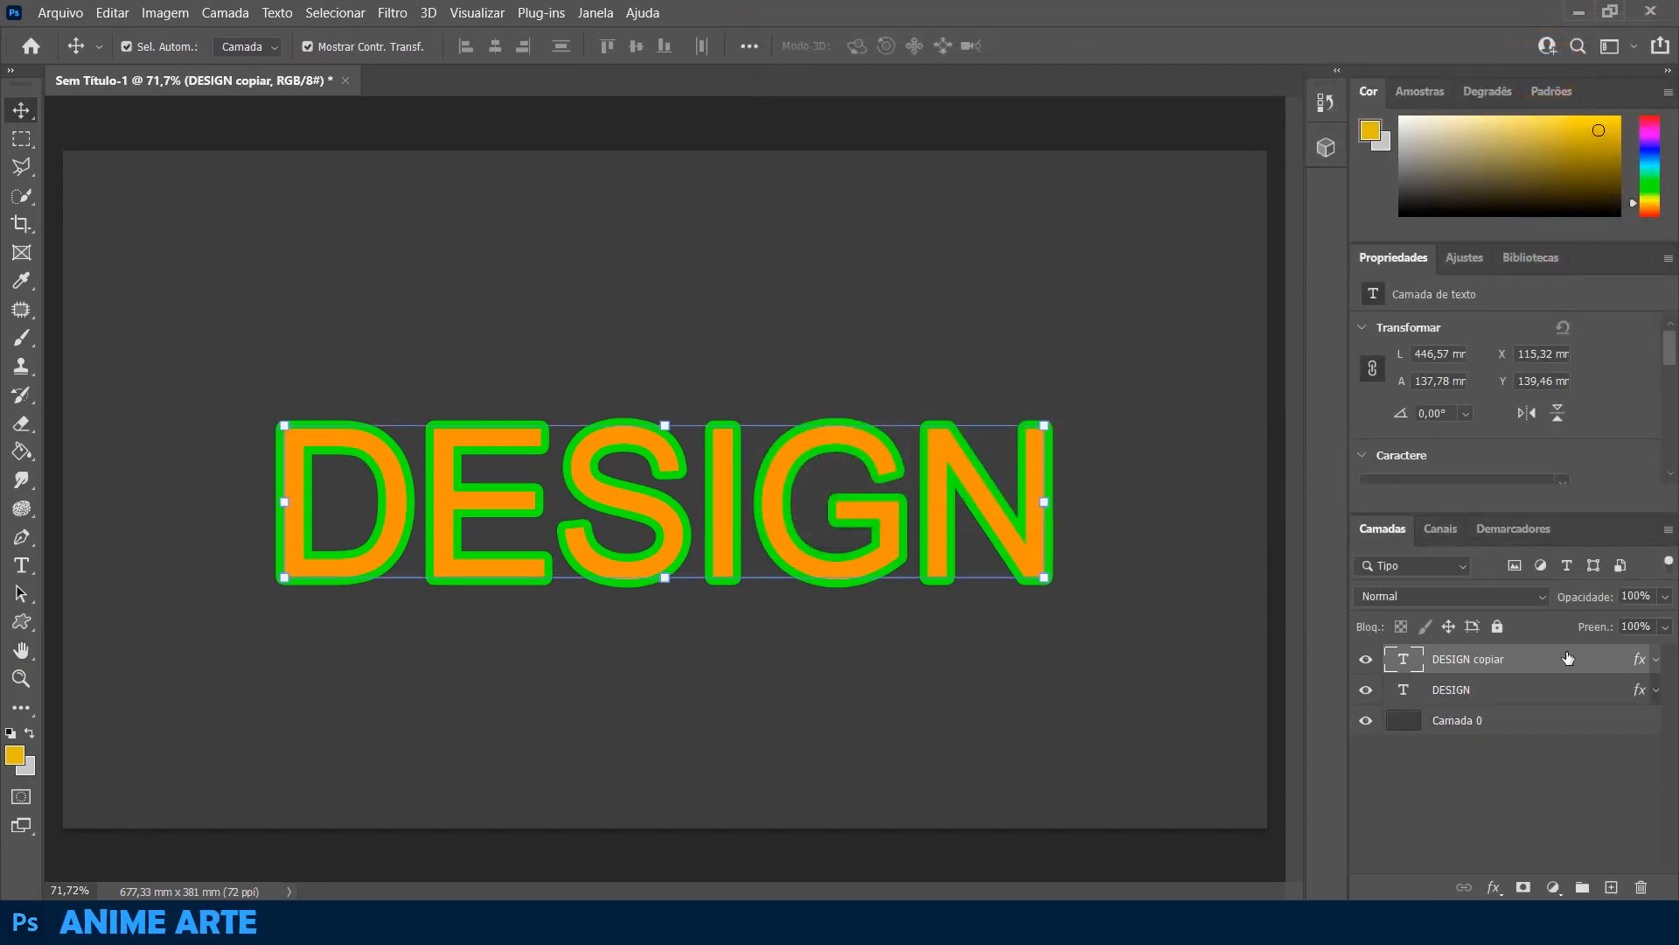
click(1597, 697)
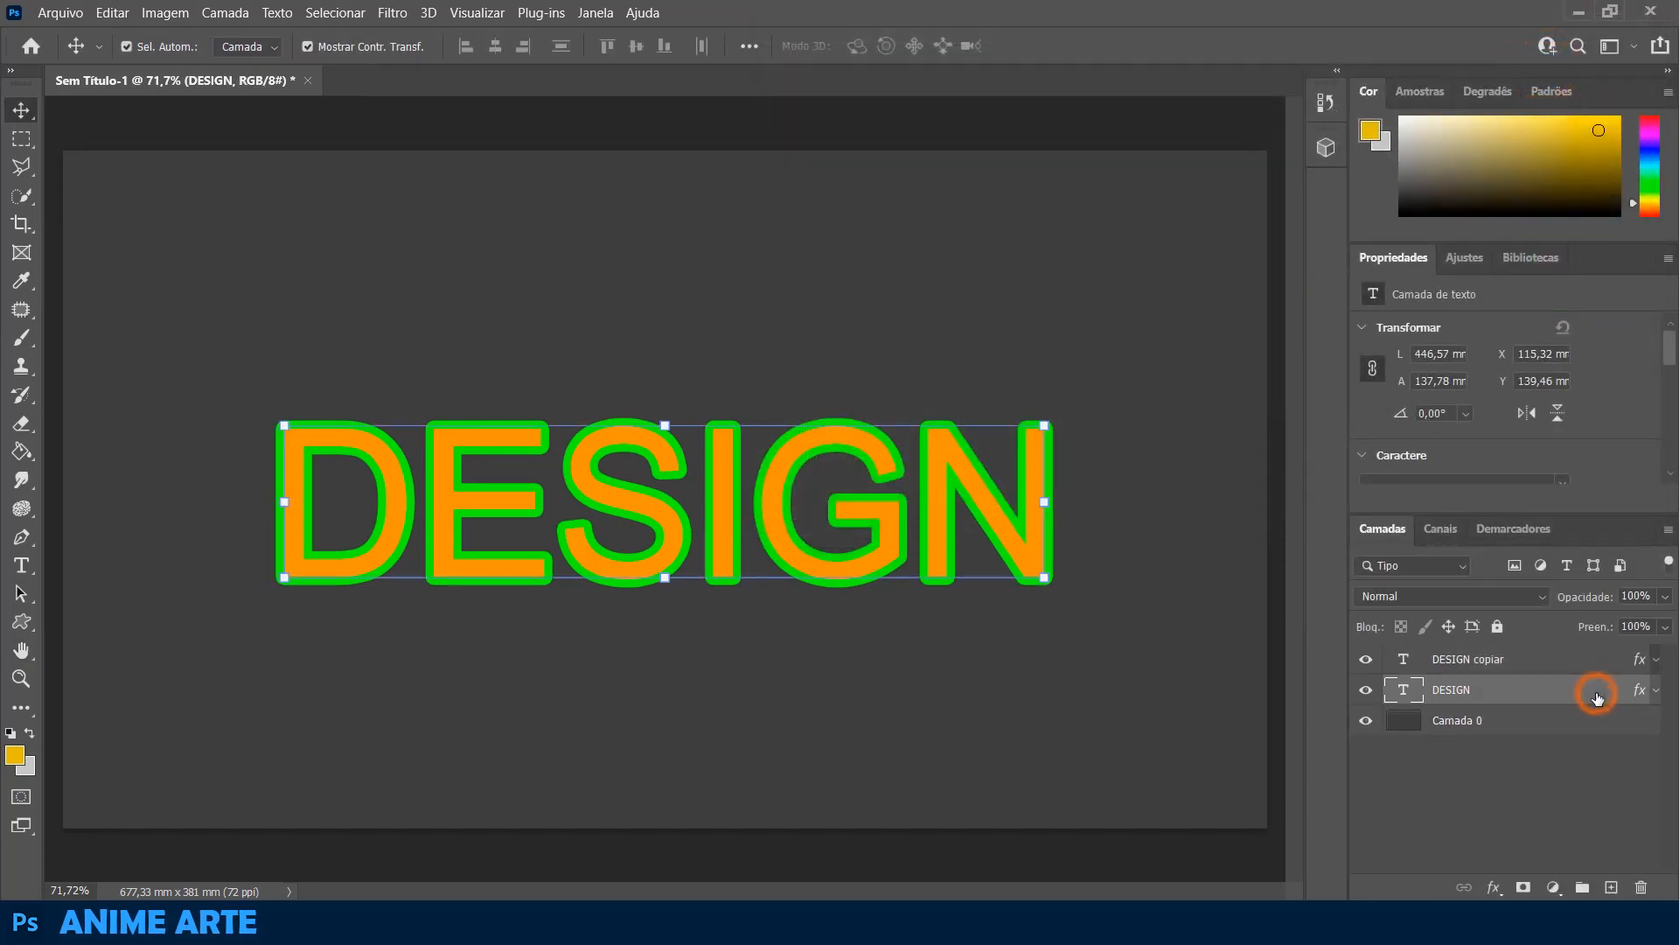
key(Right)
key(Right)
key(Right)
key(Right)
key(Right)
key(Right)
key(Right)
key(Right)
key(Right)
key(Right)
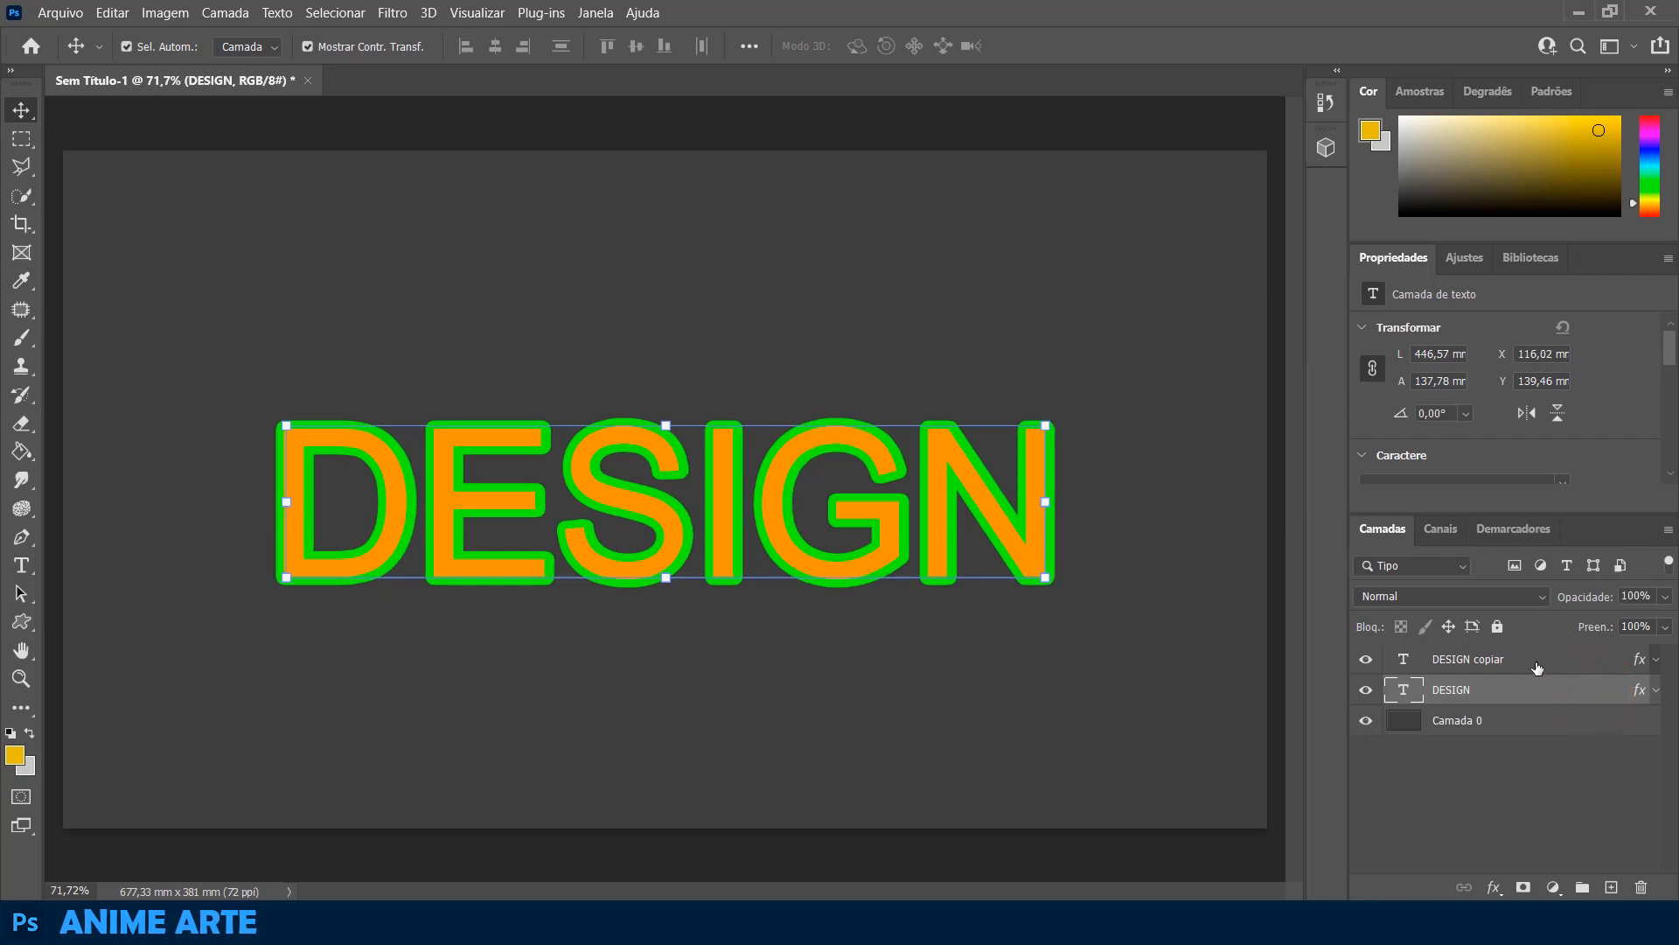
key(Right)
key(Right)
key(Right)
key(Right)
key(Right)
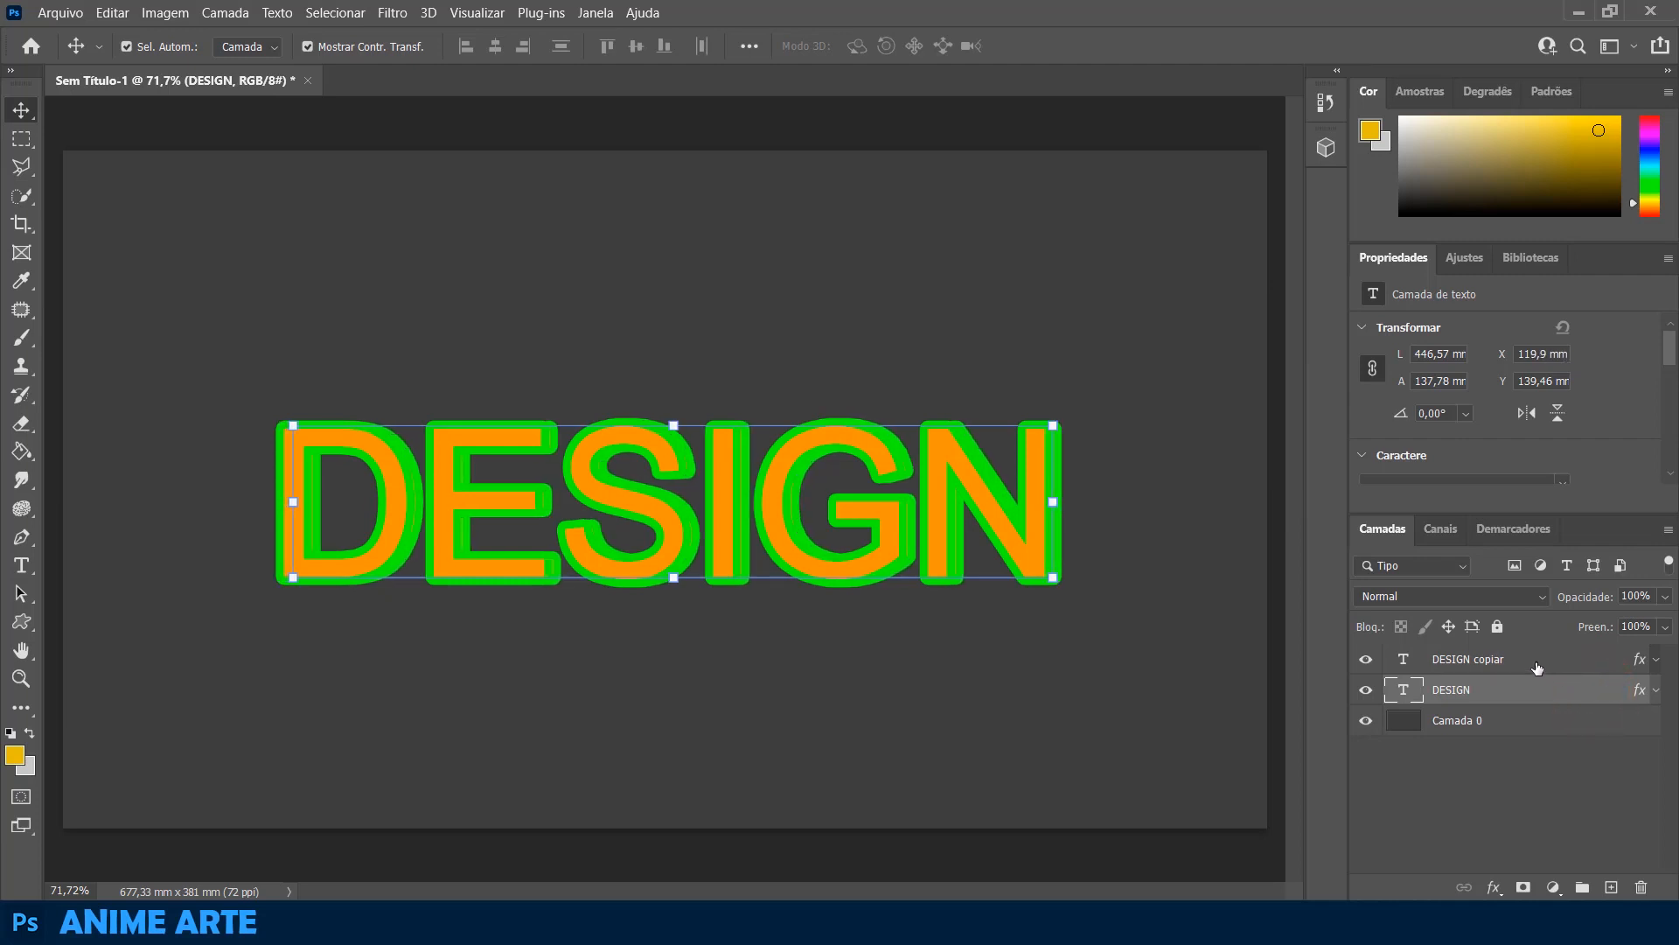
- Nudge the original DESIGN layer about 5 mm up so it is offset diagonally behind the copy
key(Up)
key(Up)
key(Up)
key(Up)
key(Up)
key(Up)
key(Up)
key(Up)
key(Up)
key(Up)
key(Up)
key(Up)
key(Up)
key(Up)
key(Up)
key(Up)
key(Up)
key(Up)
key(Up)
key(Up)
key(Up)
key(Up)
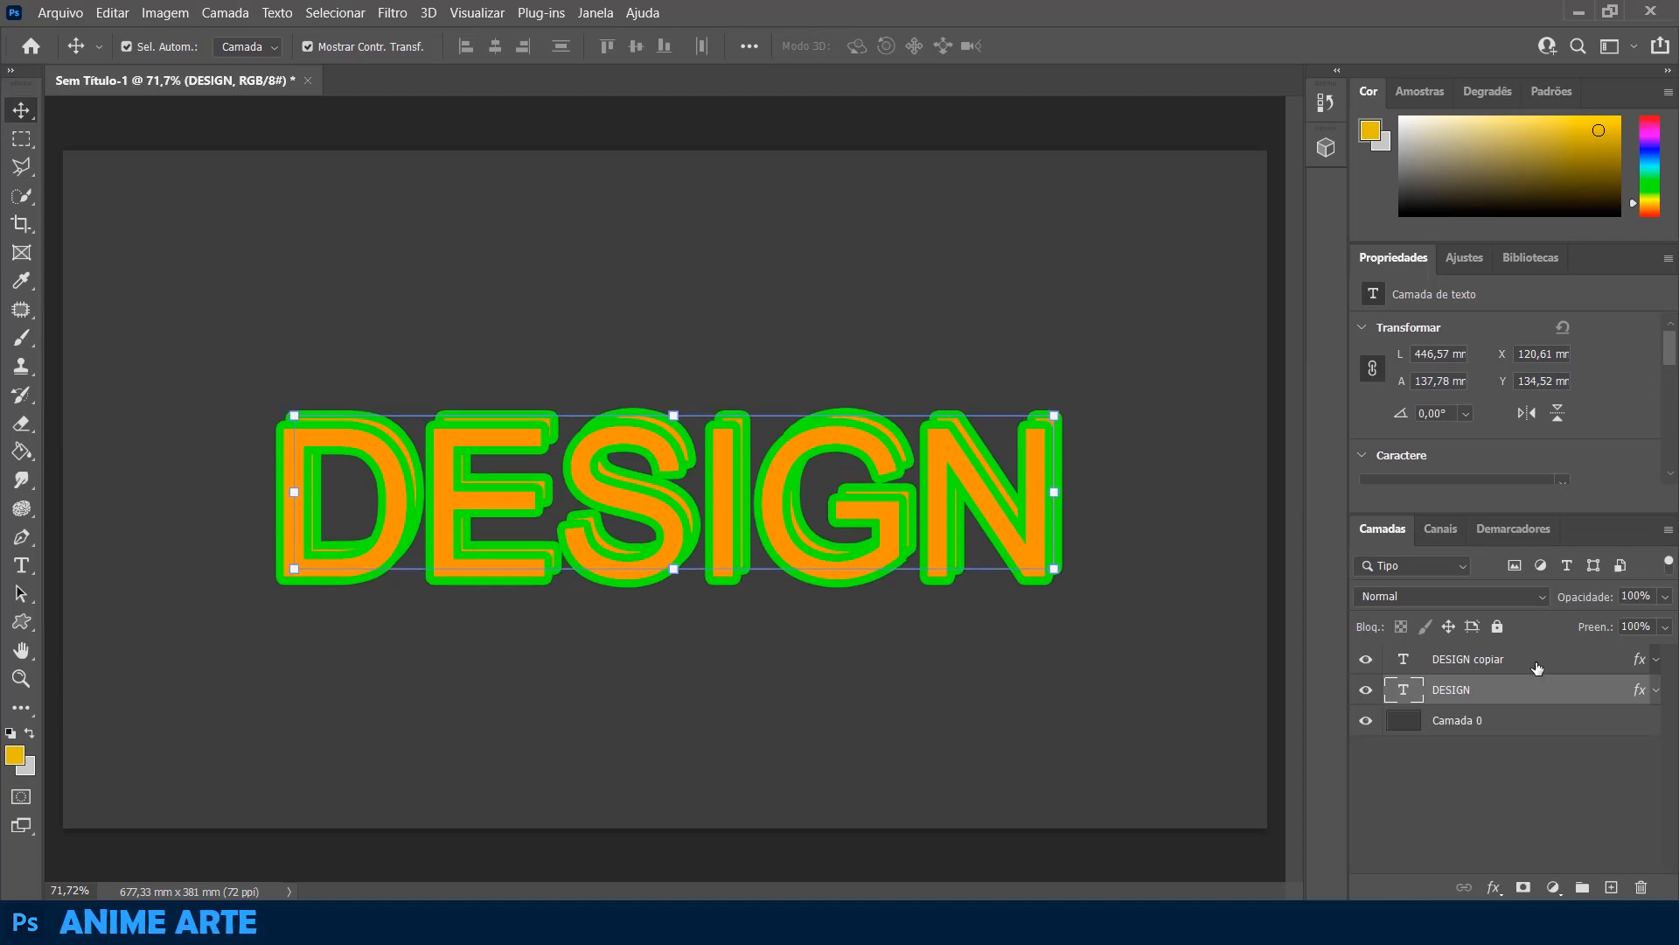
- Nudge the original DESIGN layer slightly to the right and change its Color Overlay to blue #1d3fec
key(Right)
key(Right)
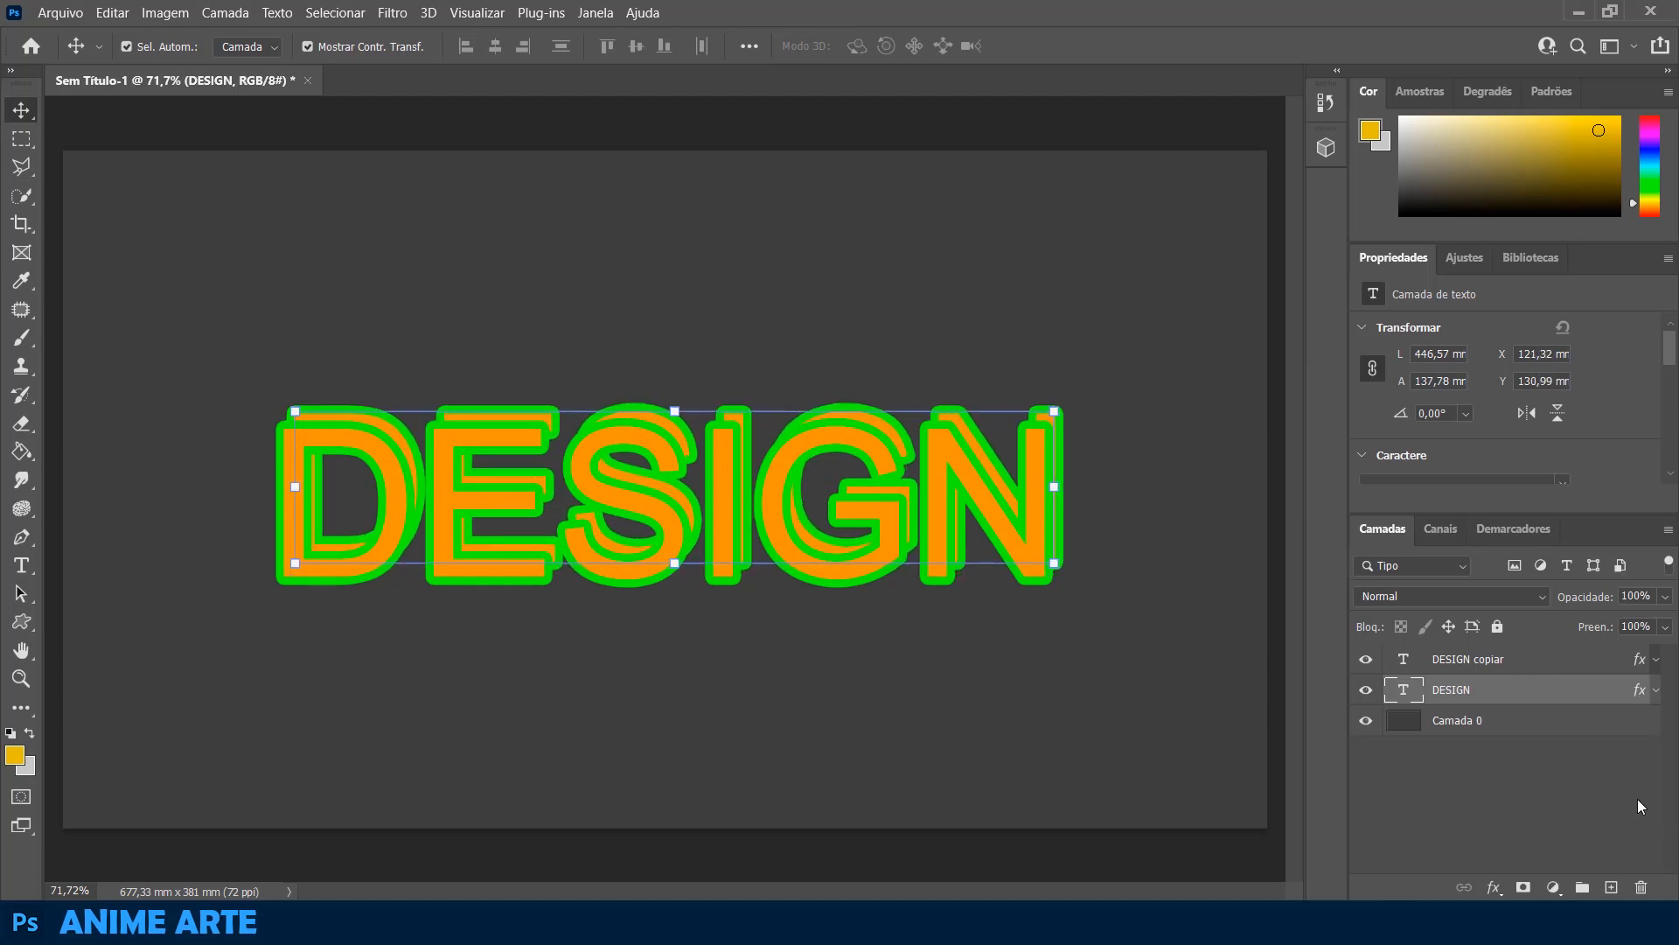
click(1641, 691)
click(1642, 692)
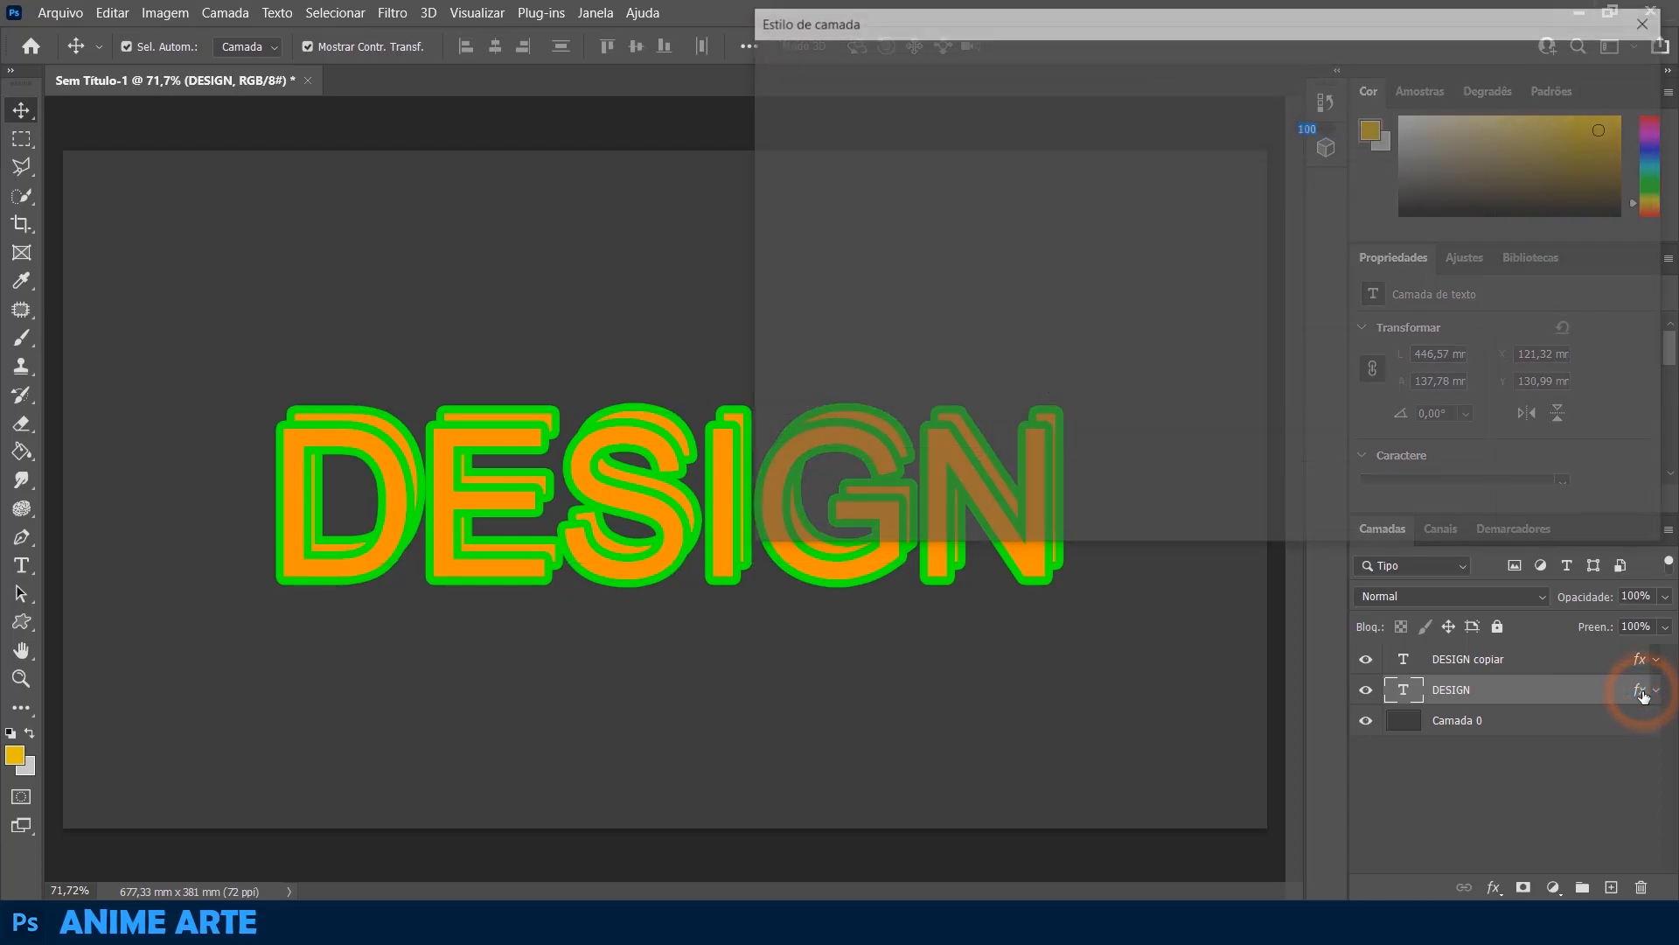
click(881, 328)
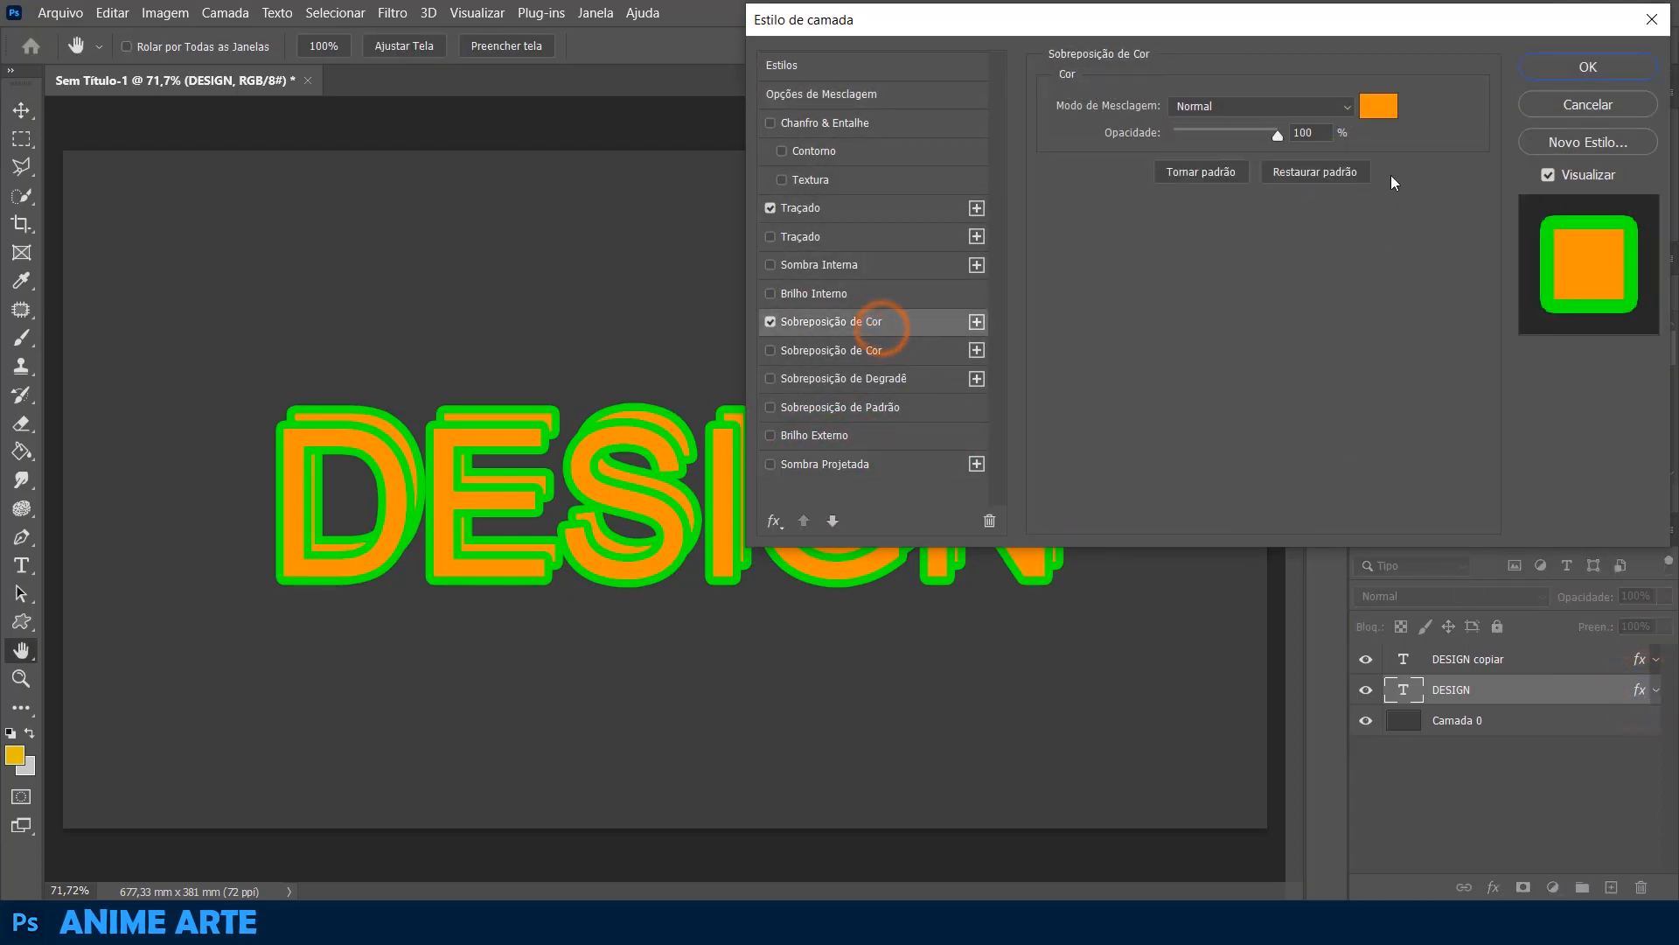
click(1379, 106)
drag(1383, 362, 1381, 328)
click(1590, 220)
- Change the original DESIGN layer's Stroke color to pinkish red #fc024e and apply the layer style
click(843, 214)
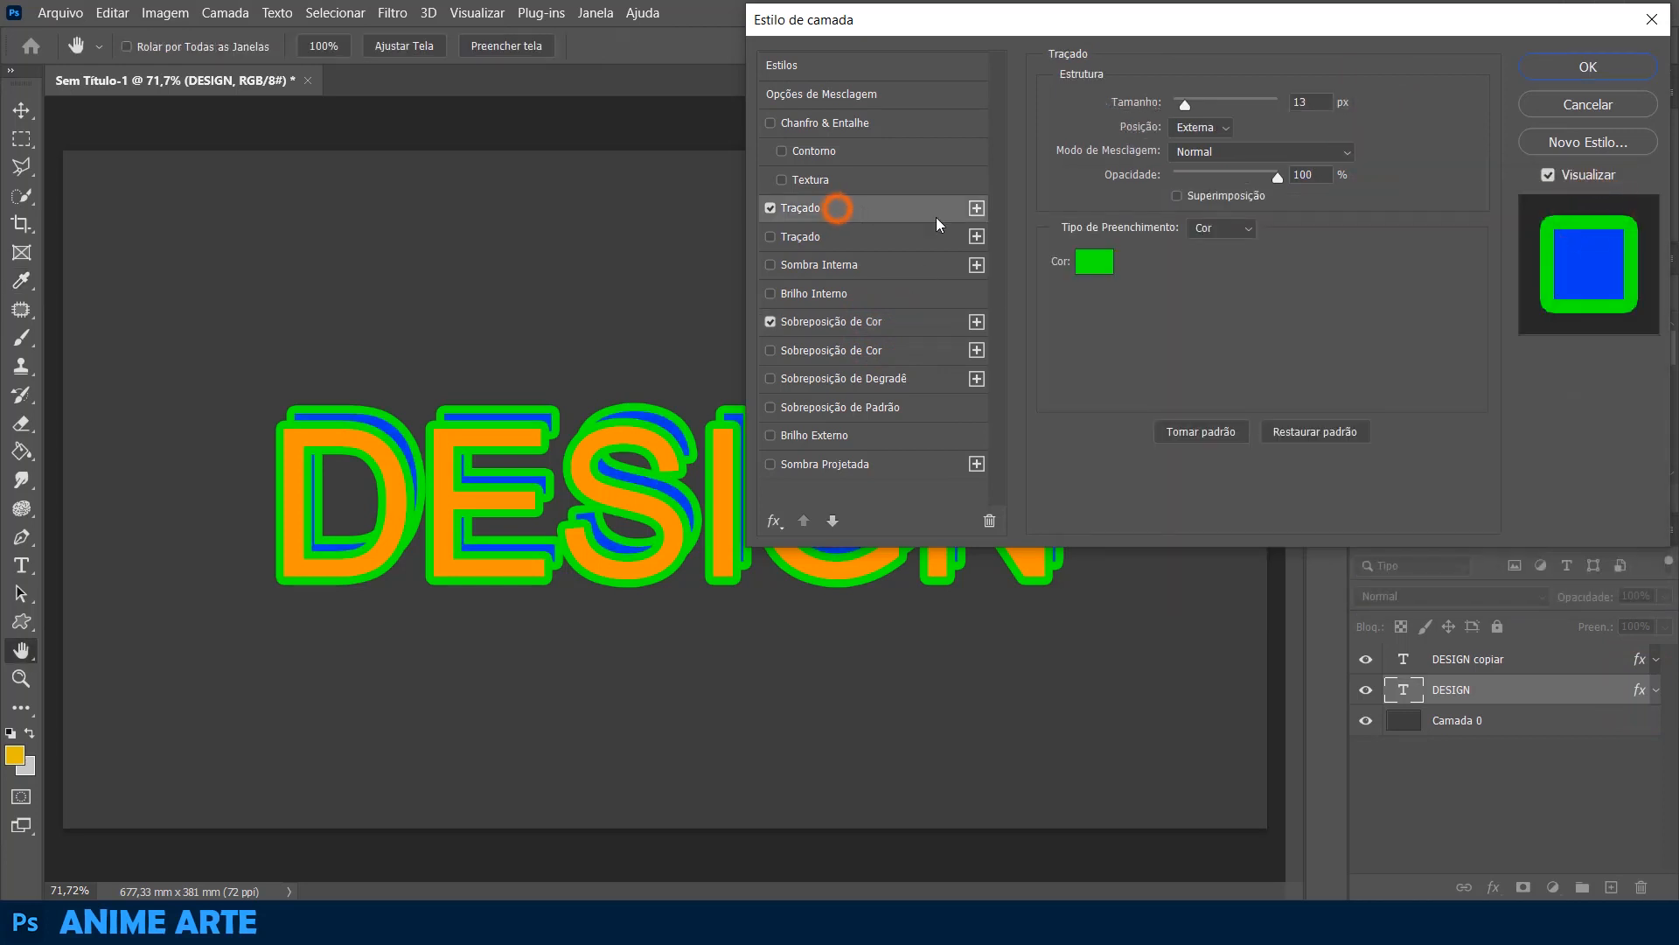
click(1095, 262)
mouse_move(1377, 250)
mouse_down()
mouse_move(1372, 235)
mouse_move(1375, 248)
mouse_up()
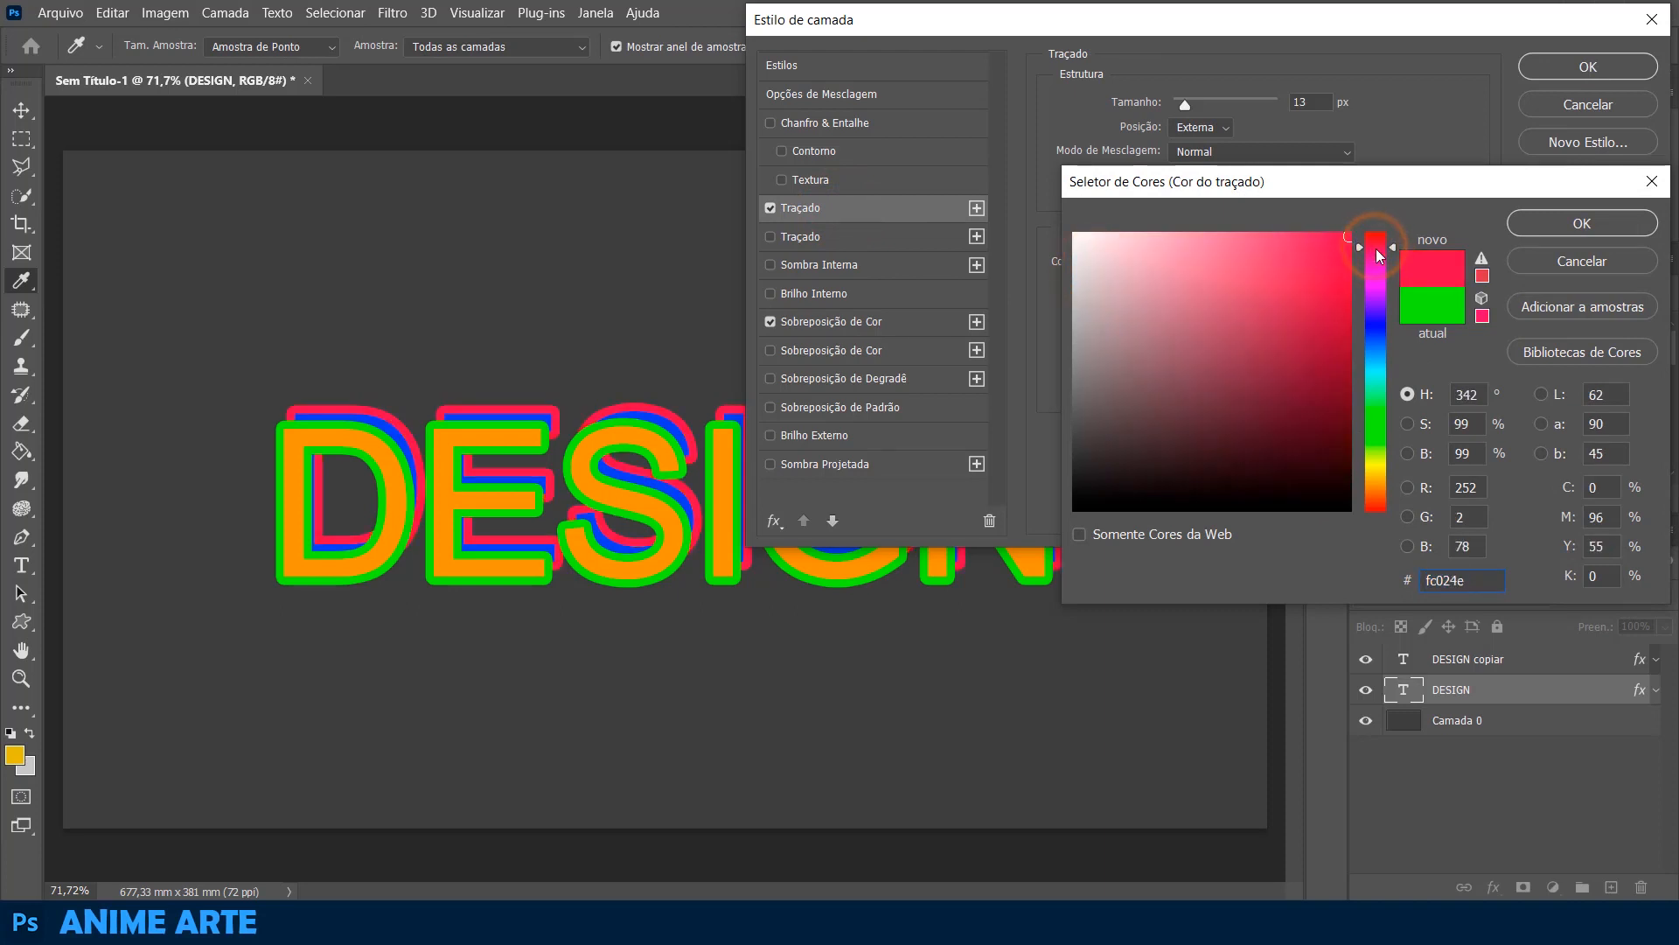
click(1592, 224)
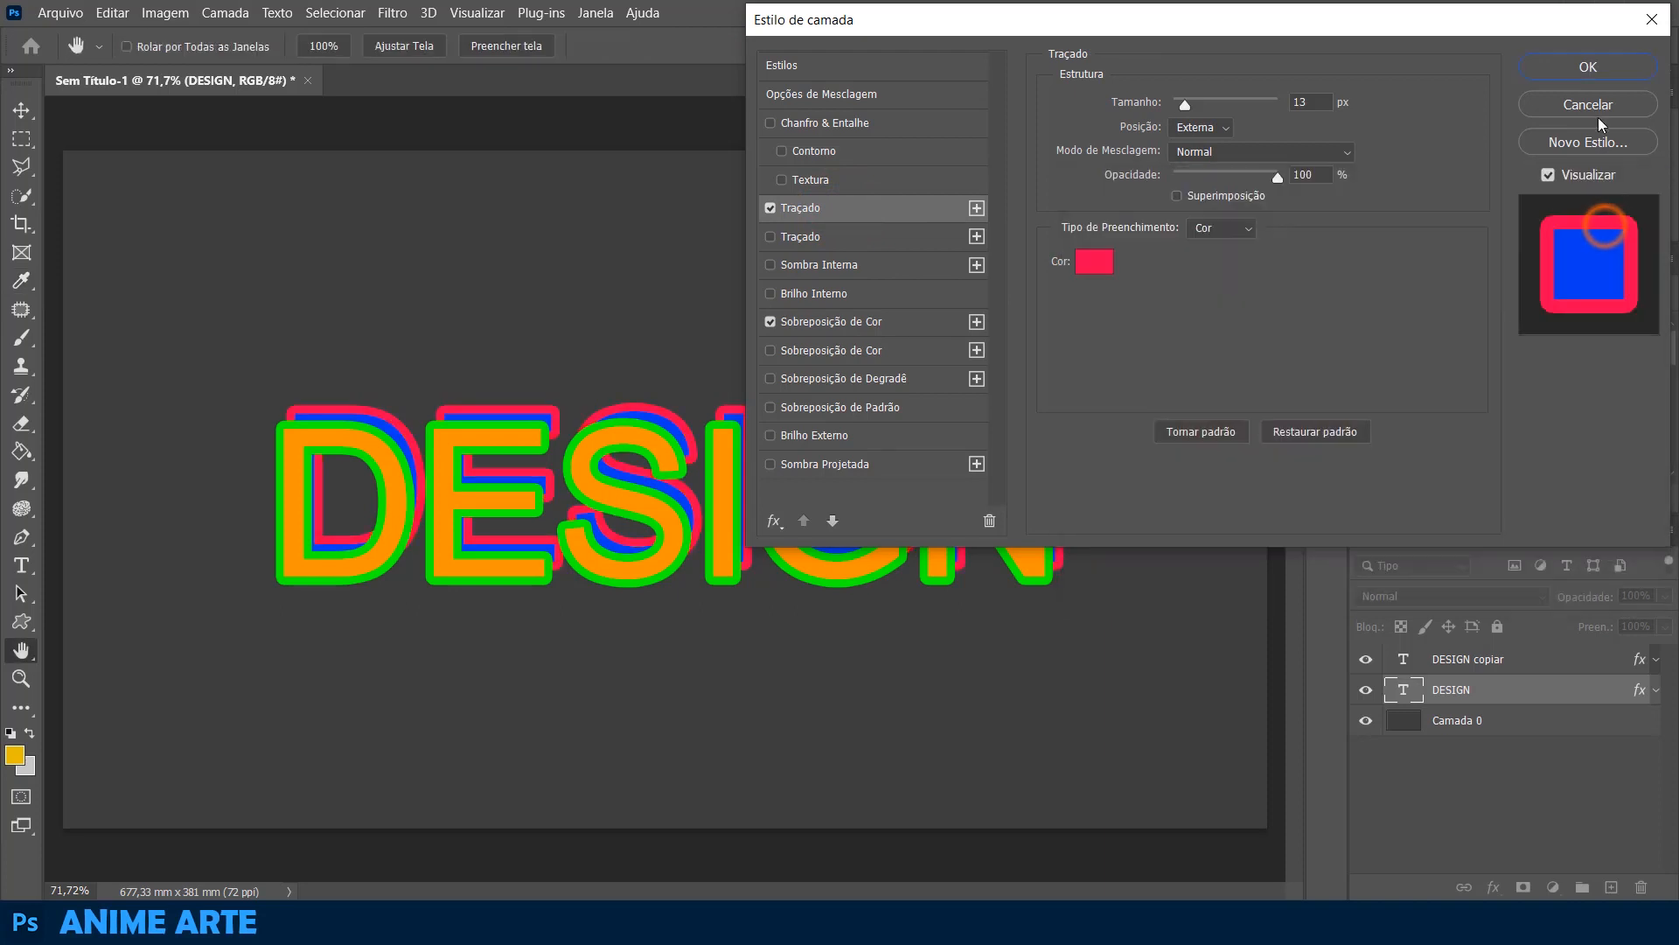
click(1587, 68)
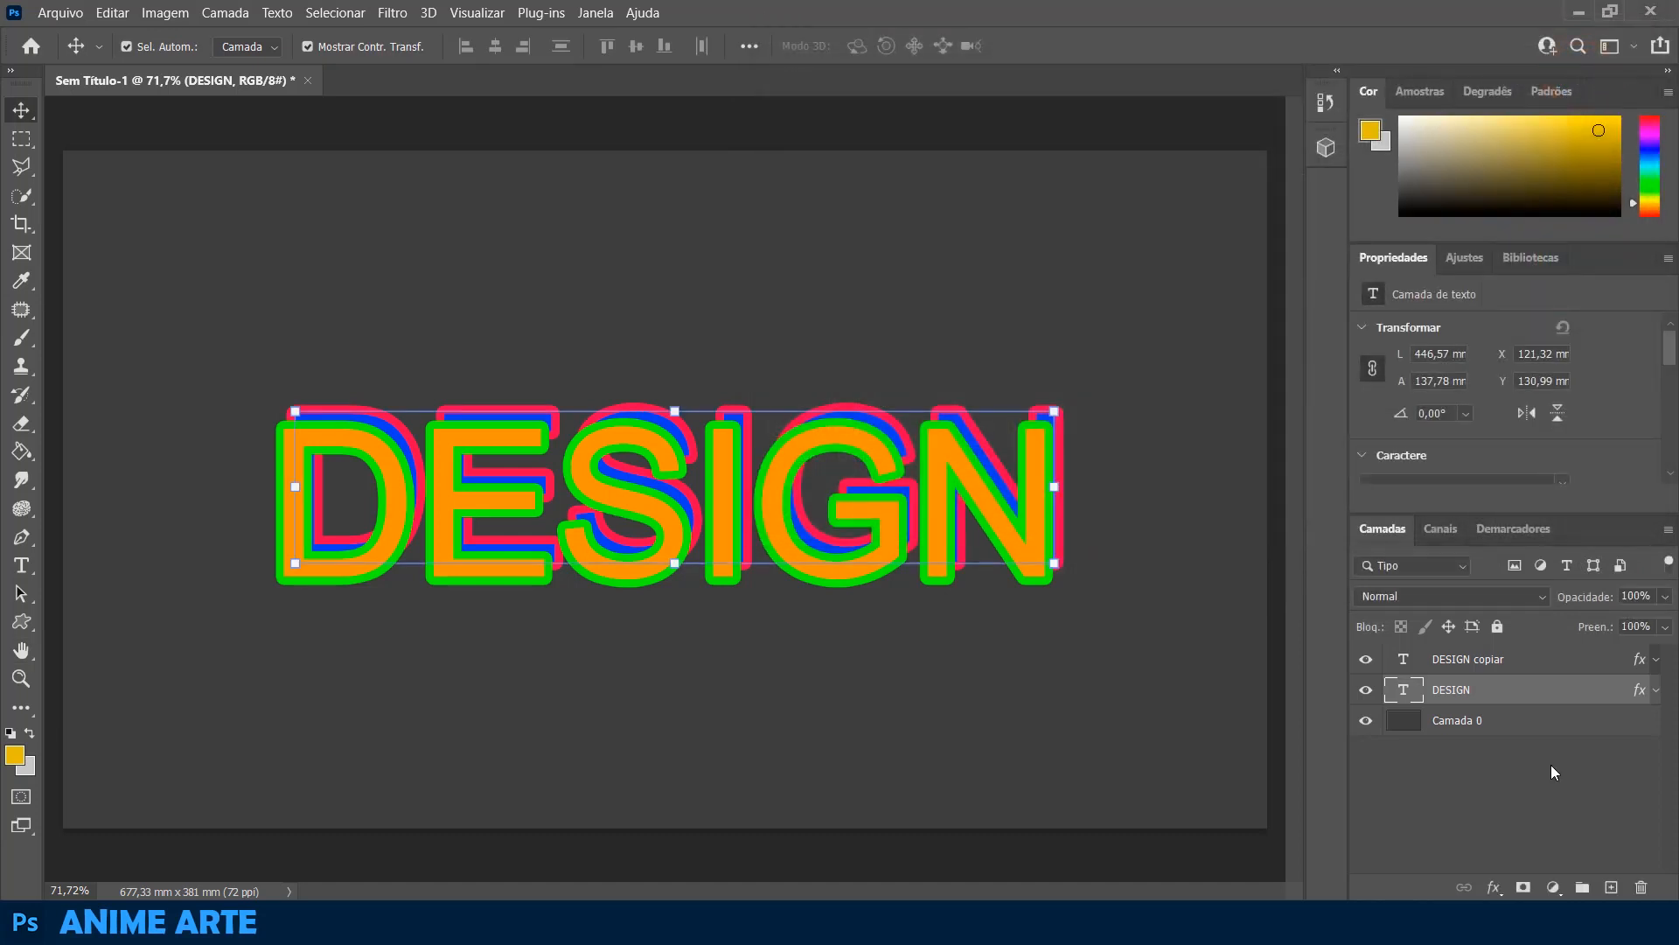
- Duplicate the blue and red DESIGN layer and nudge the original beneath it about 5 mm to the right
key(ctrl+j)
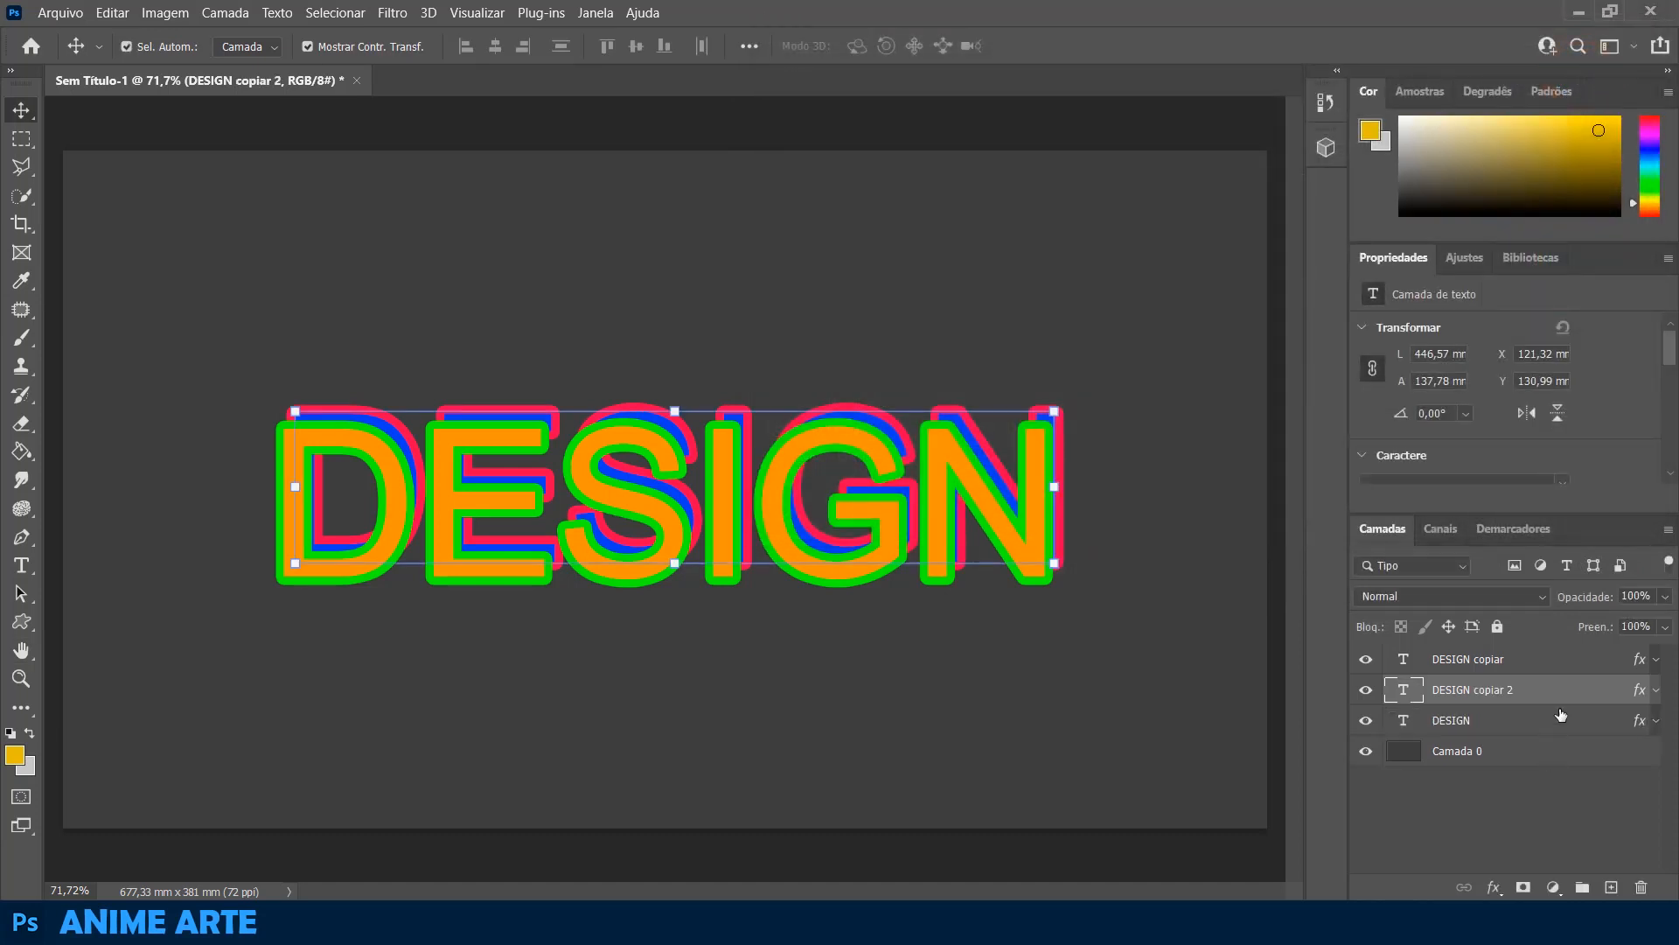
click(1561, 709)
click(1625, 722)
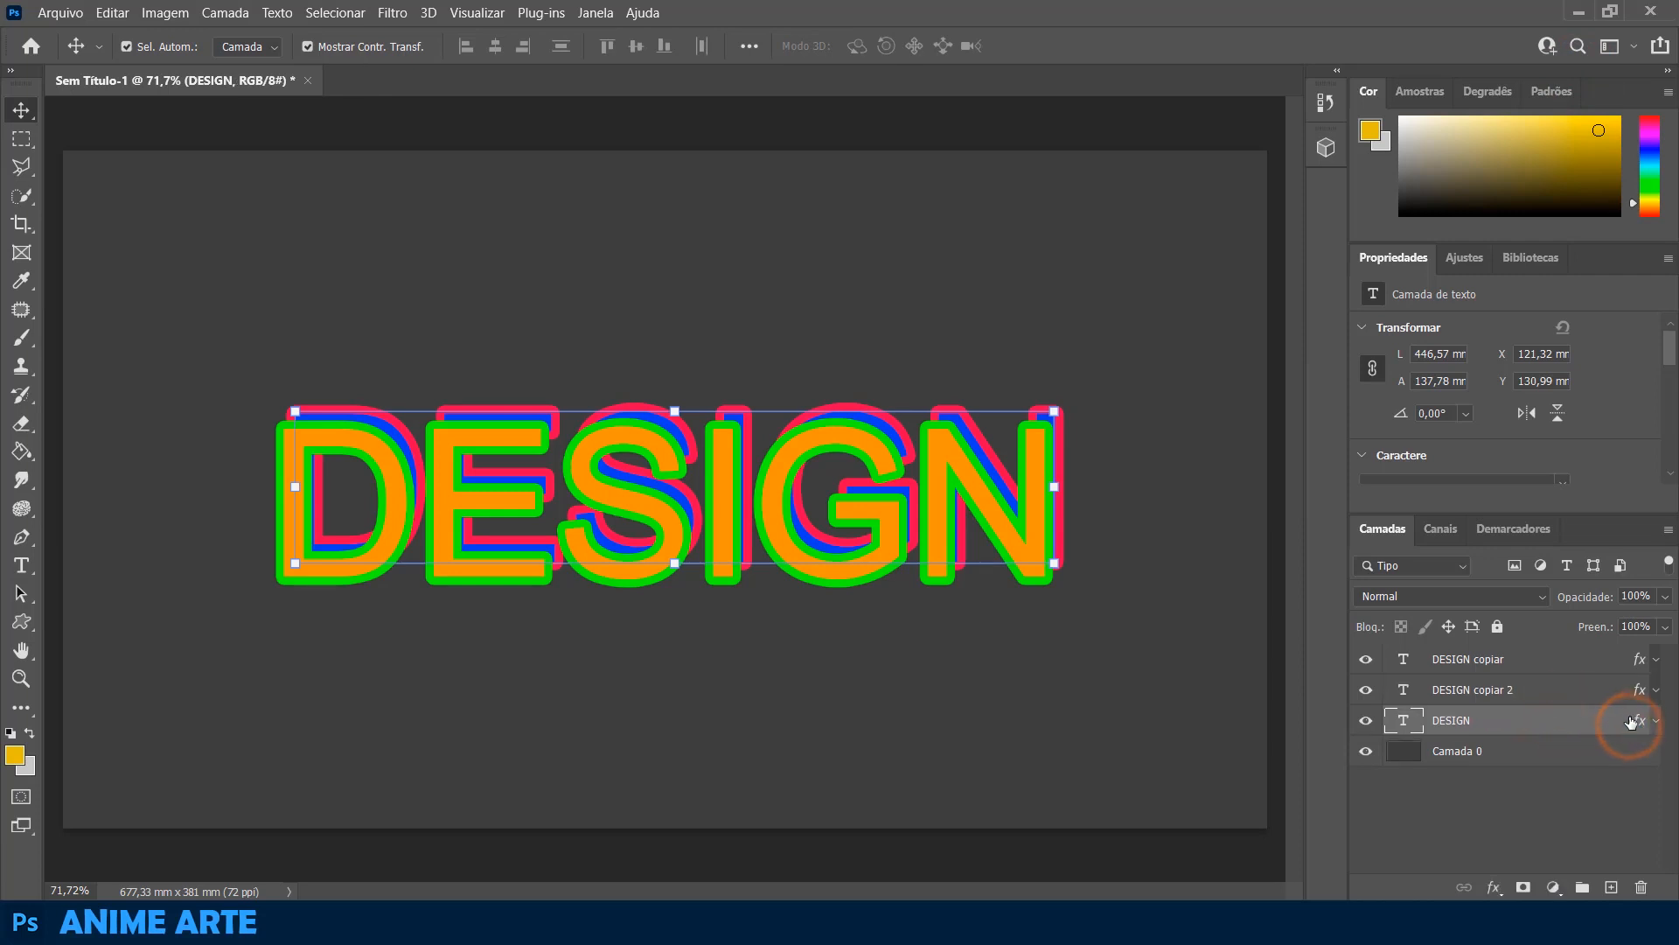
key(Right)
key(Right)
key(Right)
key(Right)
key(Right)
key(Right)
key(Right)
key(Right)
key(Right)
key(Right)
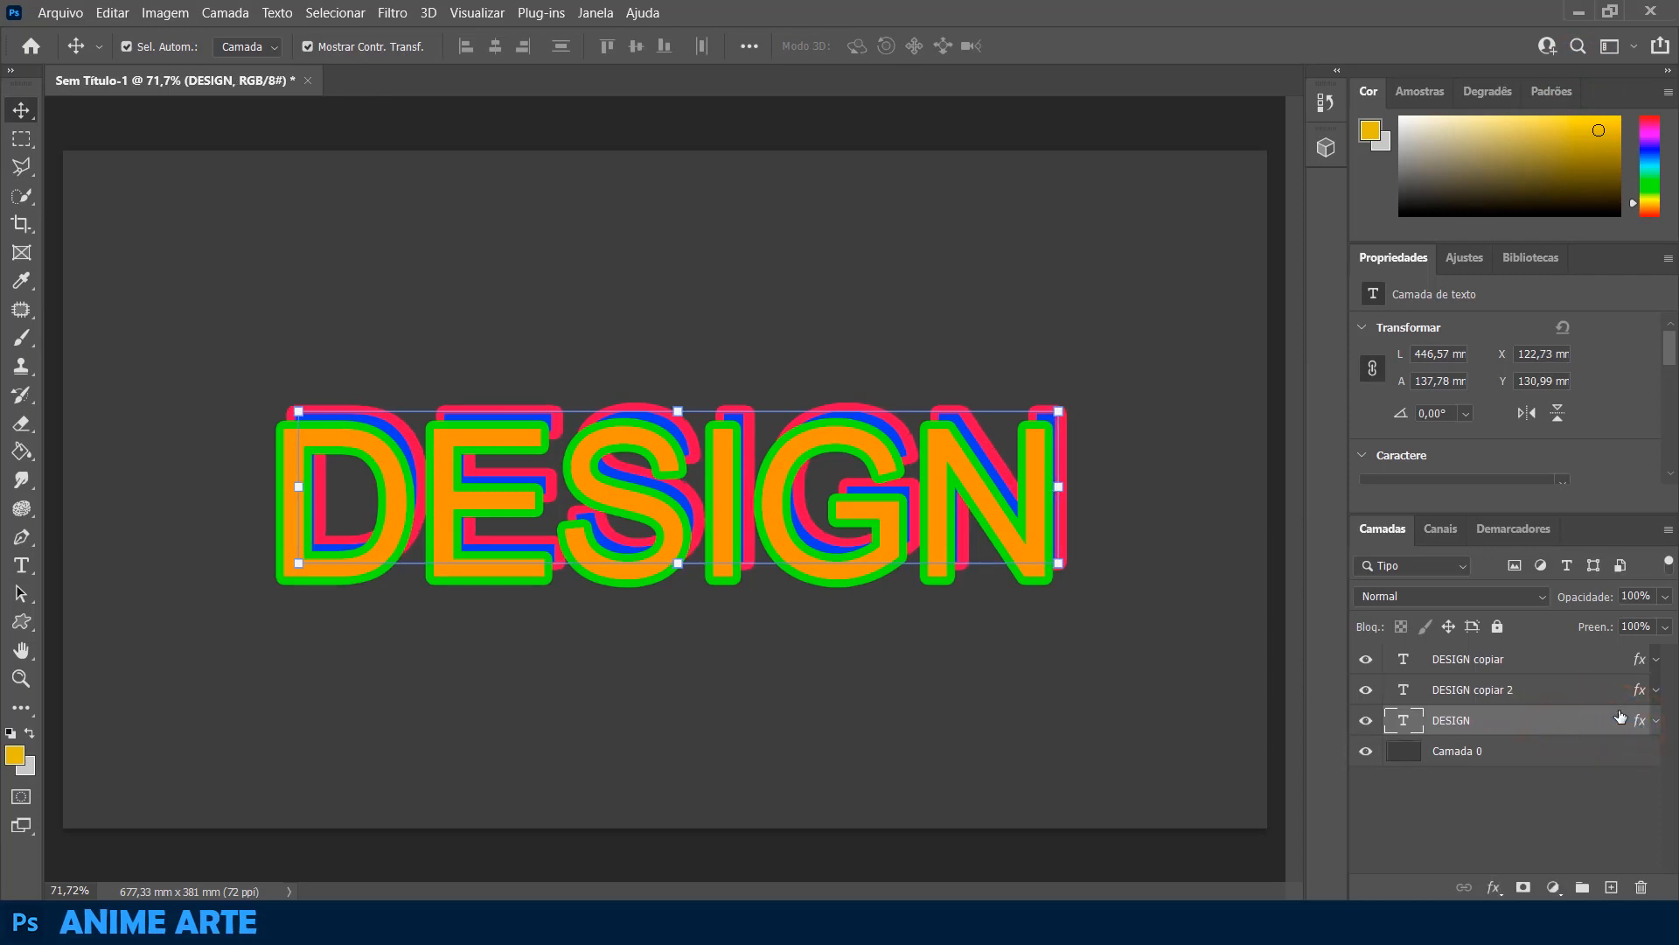
key(Right)
key(Right)
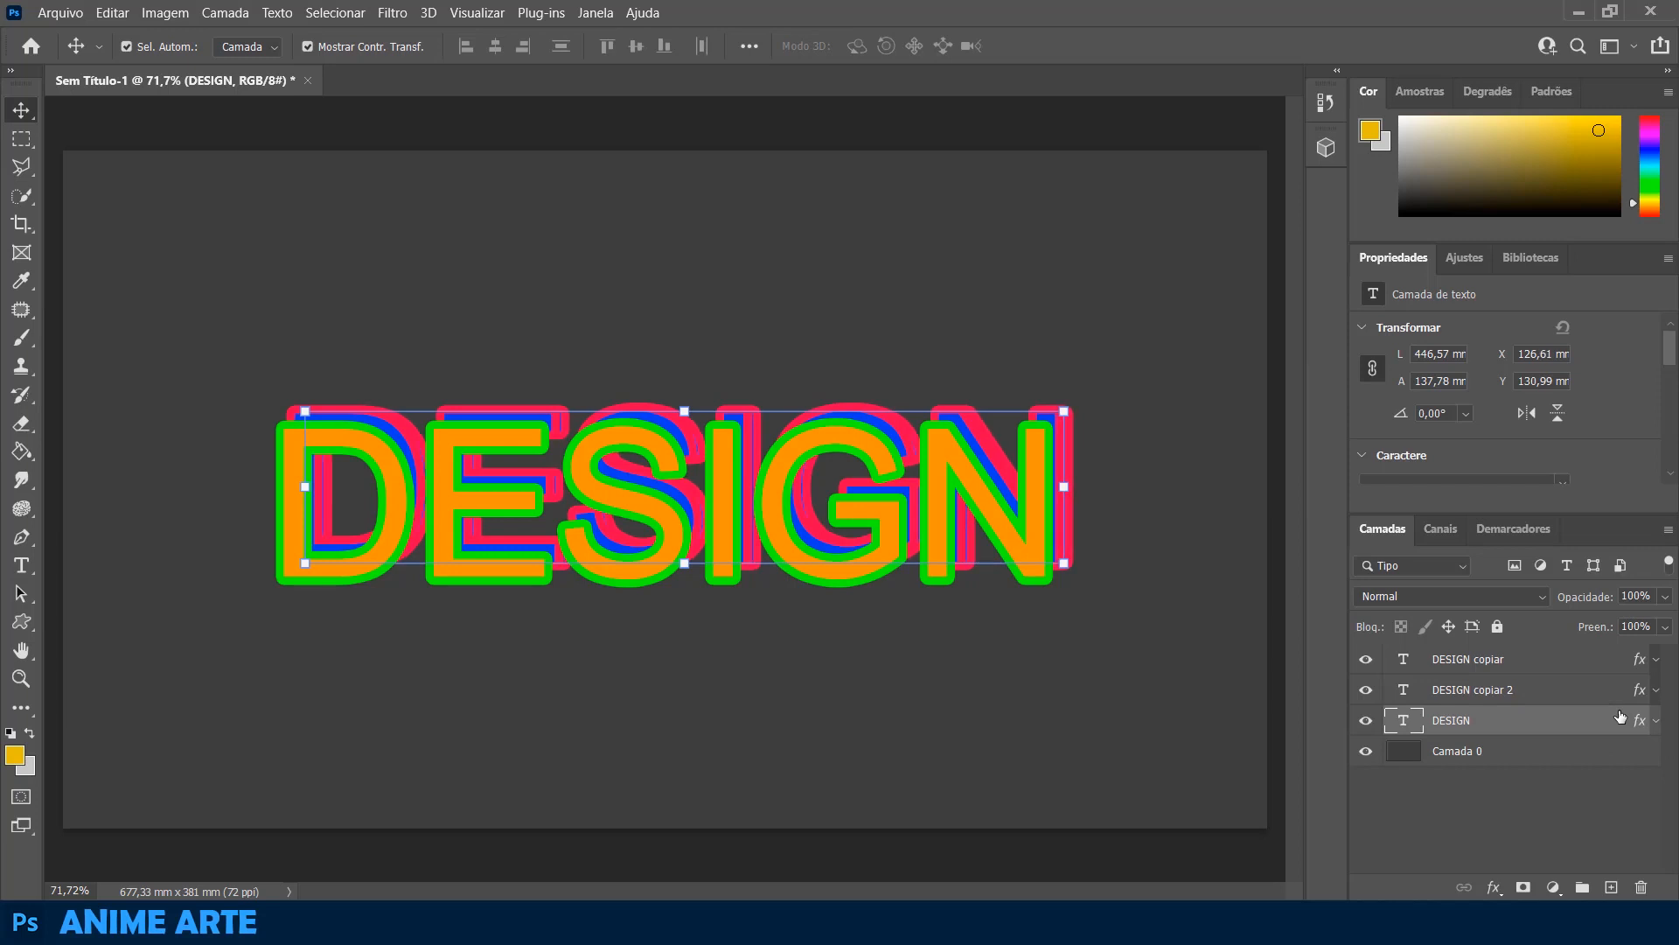
- Nudge the bottom DESIGN layer about 8 mm up and a further 1.4 mm or so to the right
key(Up)
key(Up)
key(Up)
key(Up)
key(Up)
key(Up)
key(Up)
key(Up)
key(Up)
key(Up)
key(Up)
key(Up)
key(Up)
key(Up)
key(Up)
key(Up)
key(Up)
key(Up)
key(Up)
key(Up)
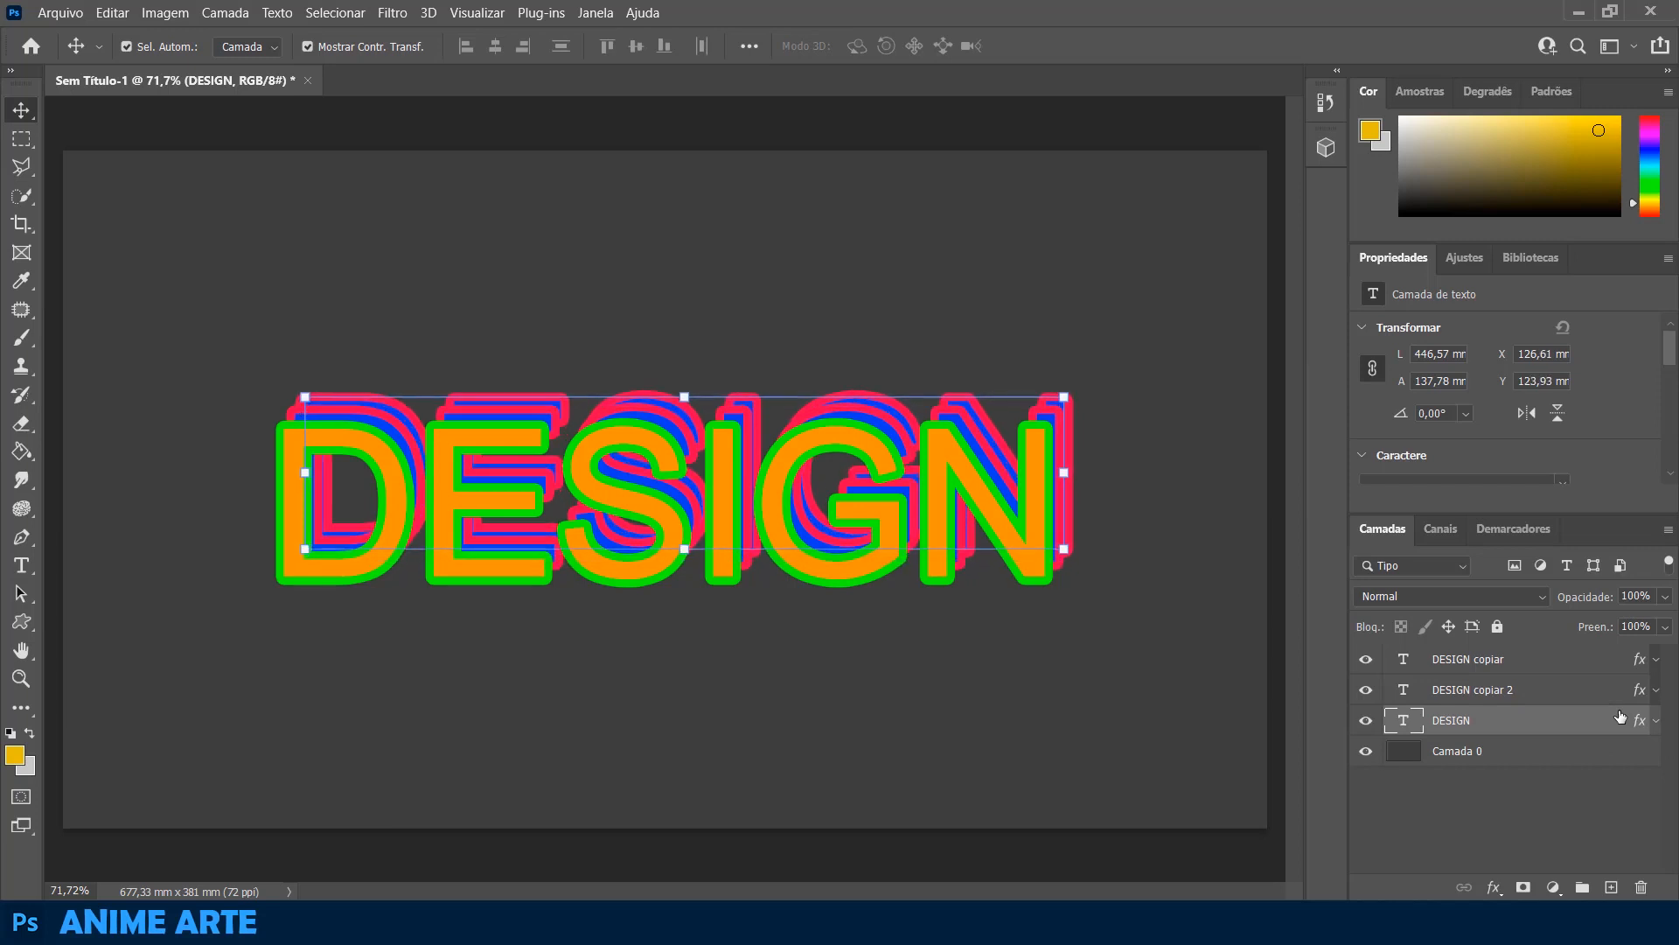
key(Up)
key(Up)
key(Right)
key(Right)
key(Right)
key(Right)
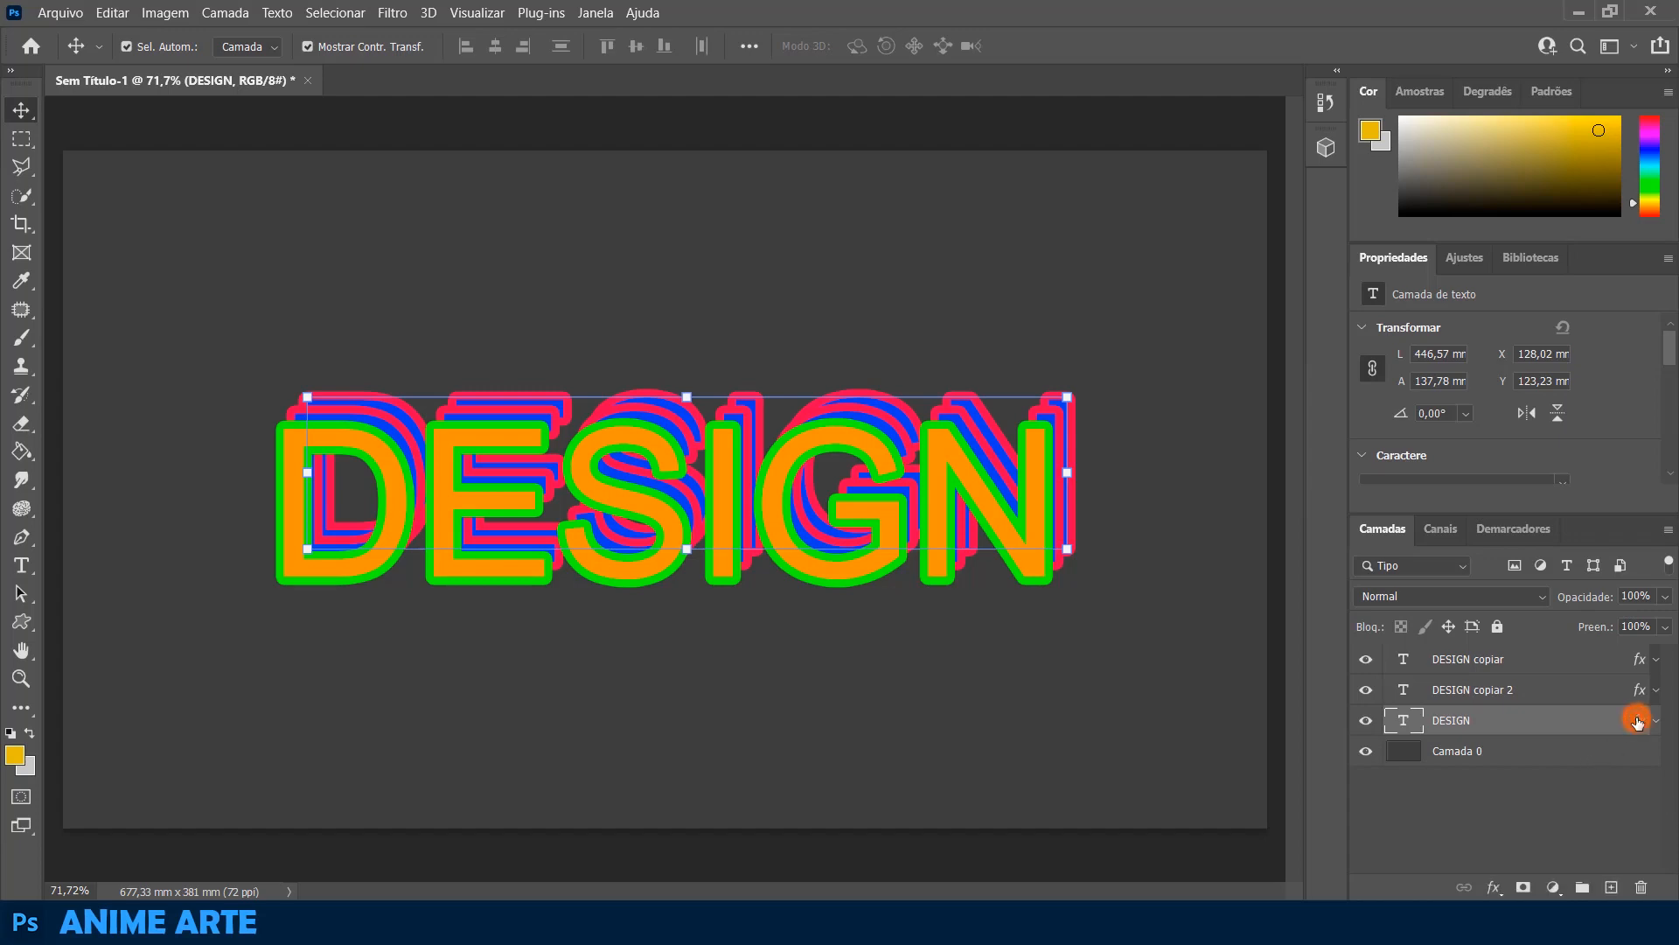
- Change the bottom DESIGN layer's Color Overlay to yellow #ece51d
double_click(1638, 721)
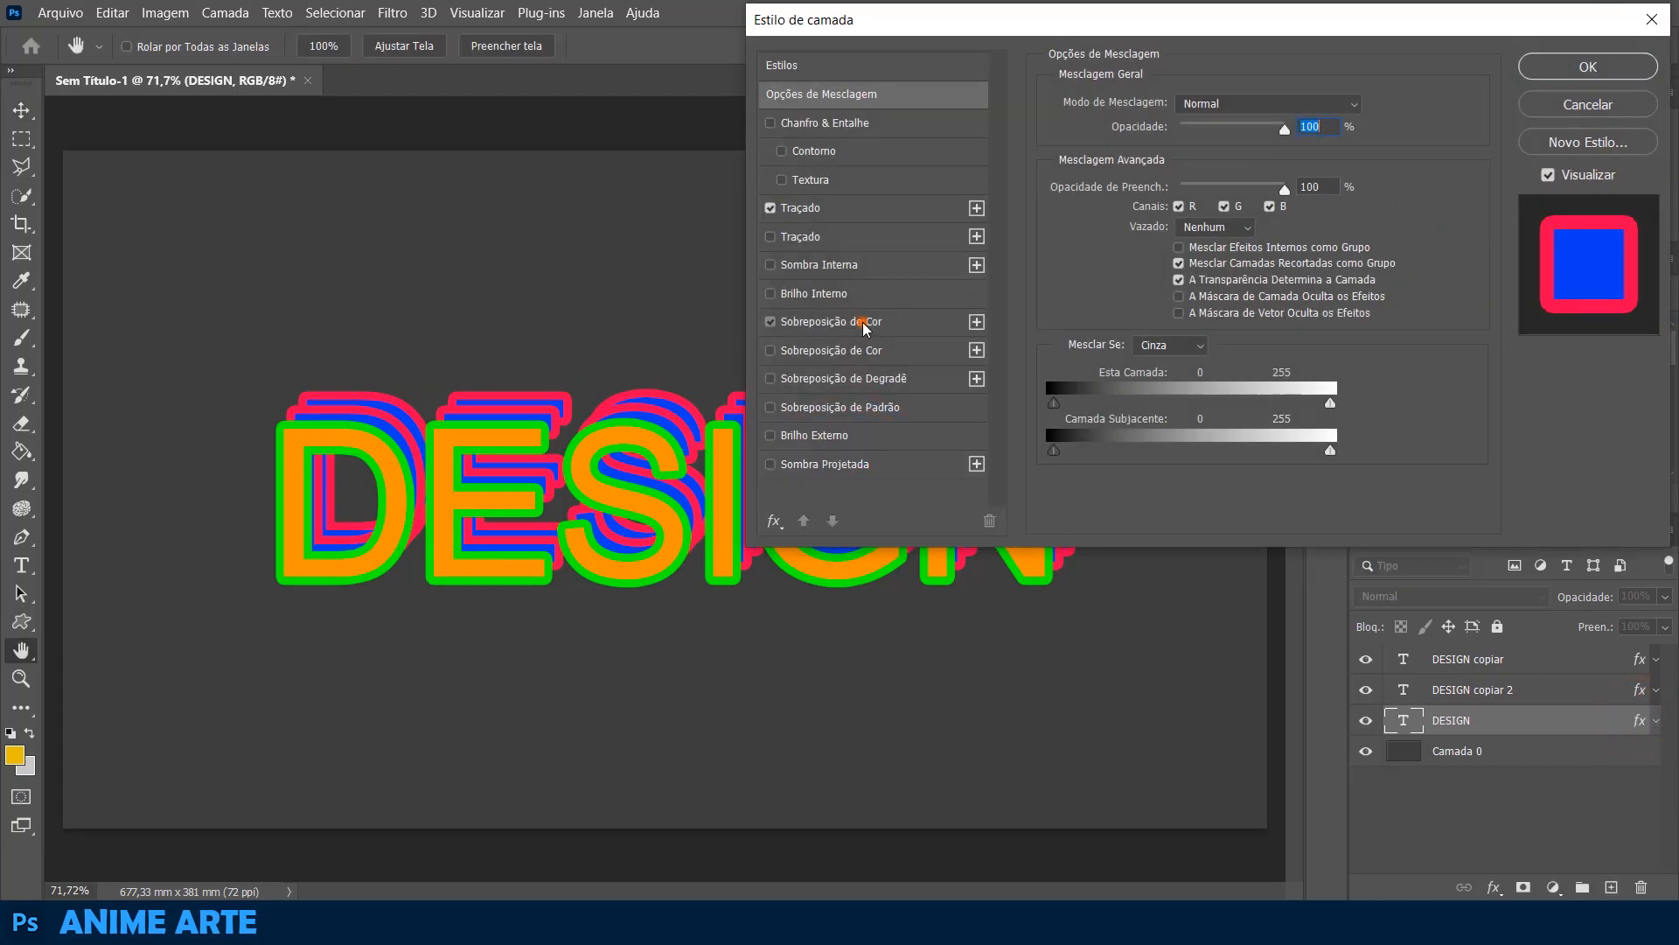
click(864, 323)
click(1376, 105)
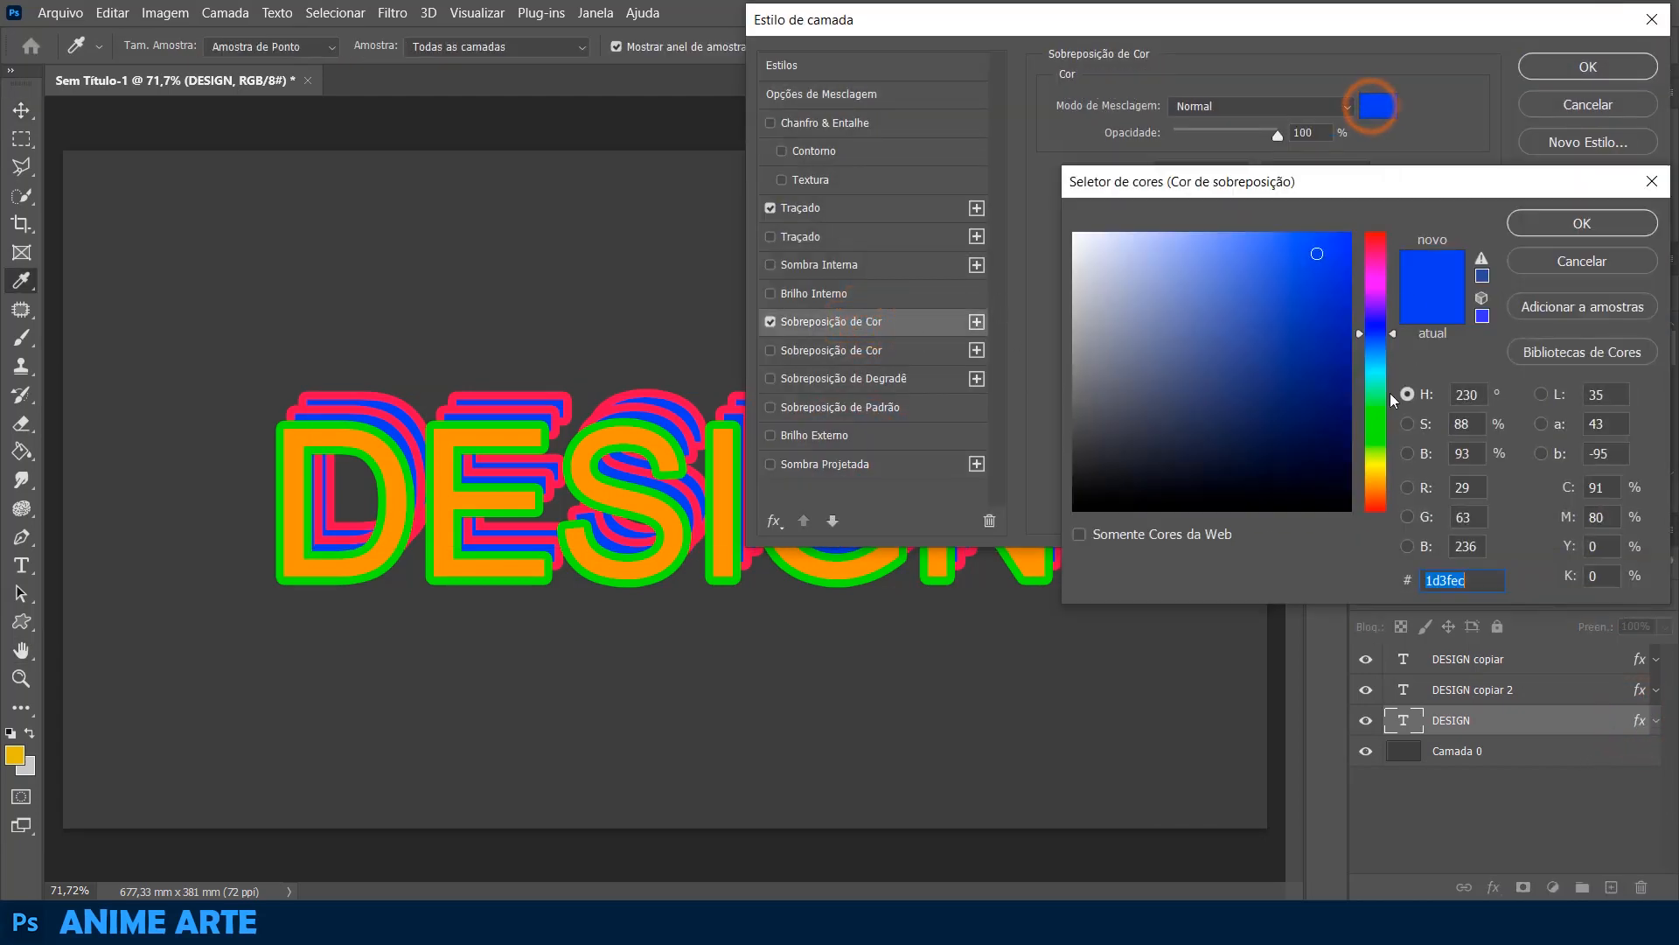
click(1381, 473)
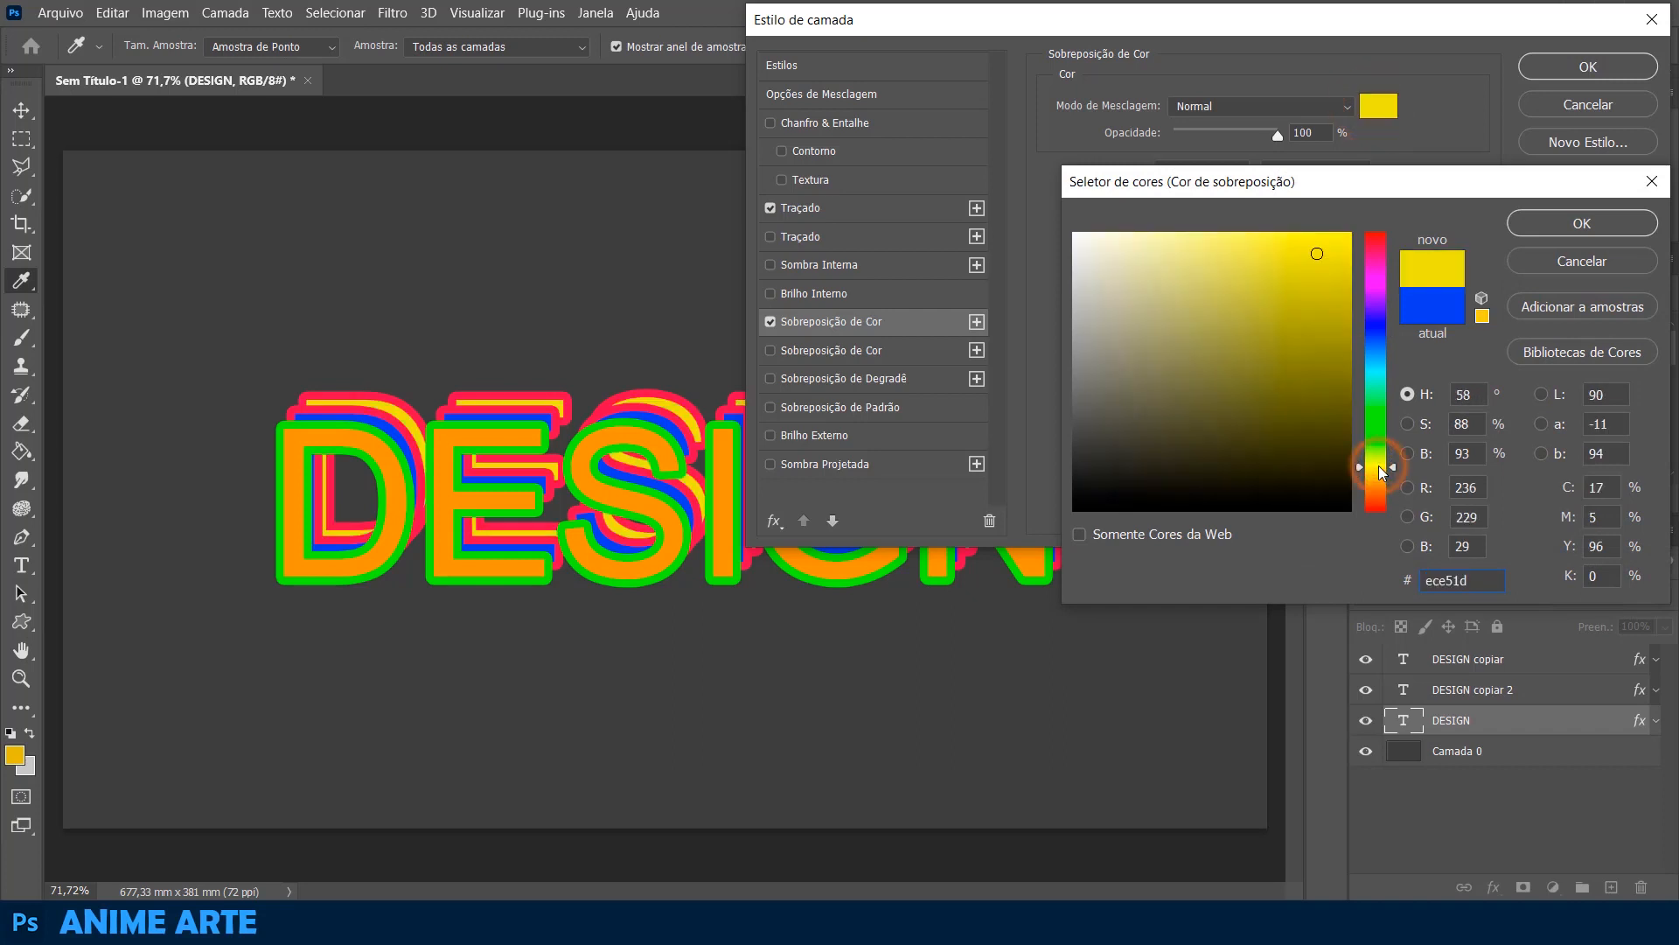
click(1566, 226)
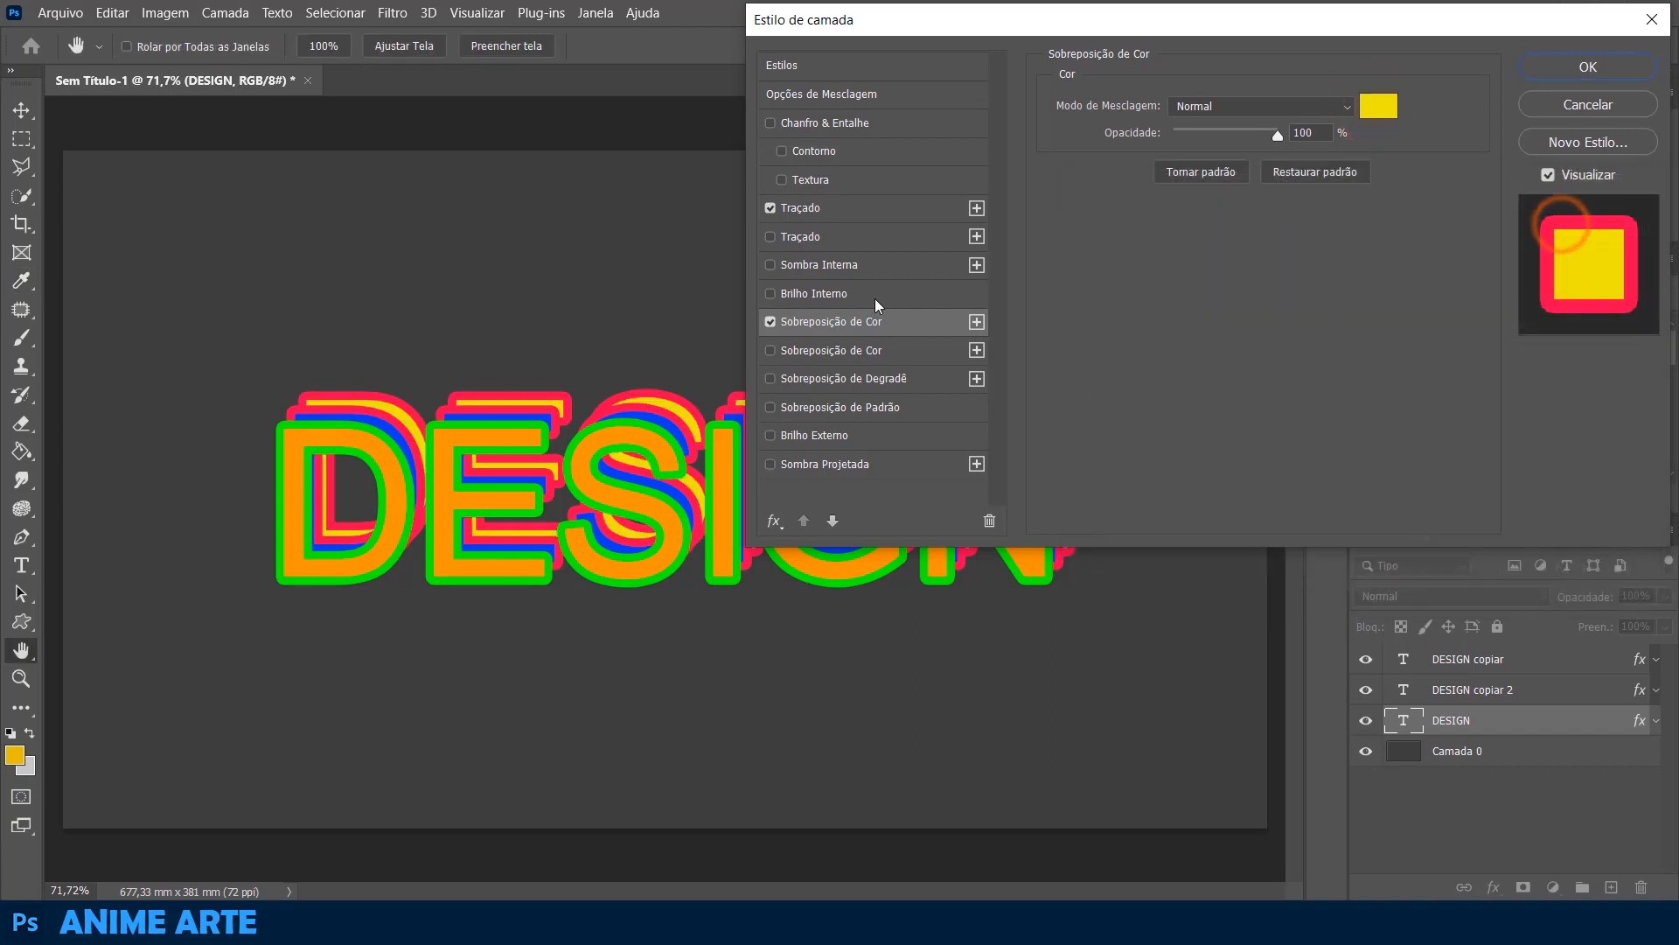
- Change the bottom DESIGN layer's Stroke color to magenta #e700fc, apply the layer style and deselect the layer
click(822, 210)
click(1094, 262)
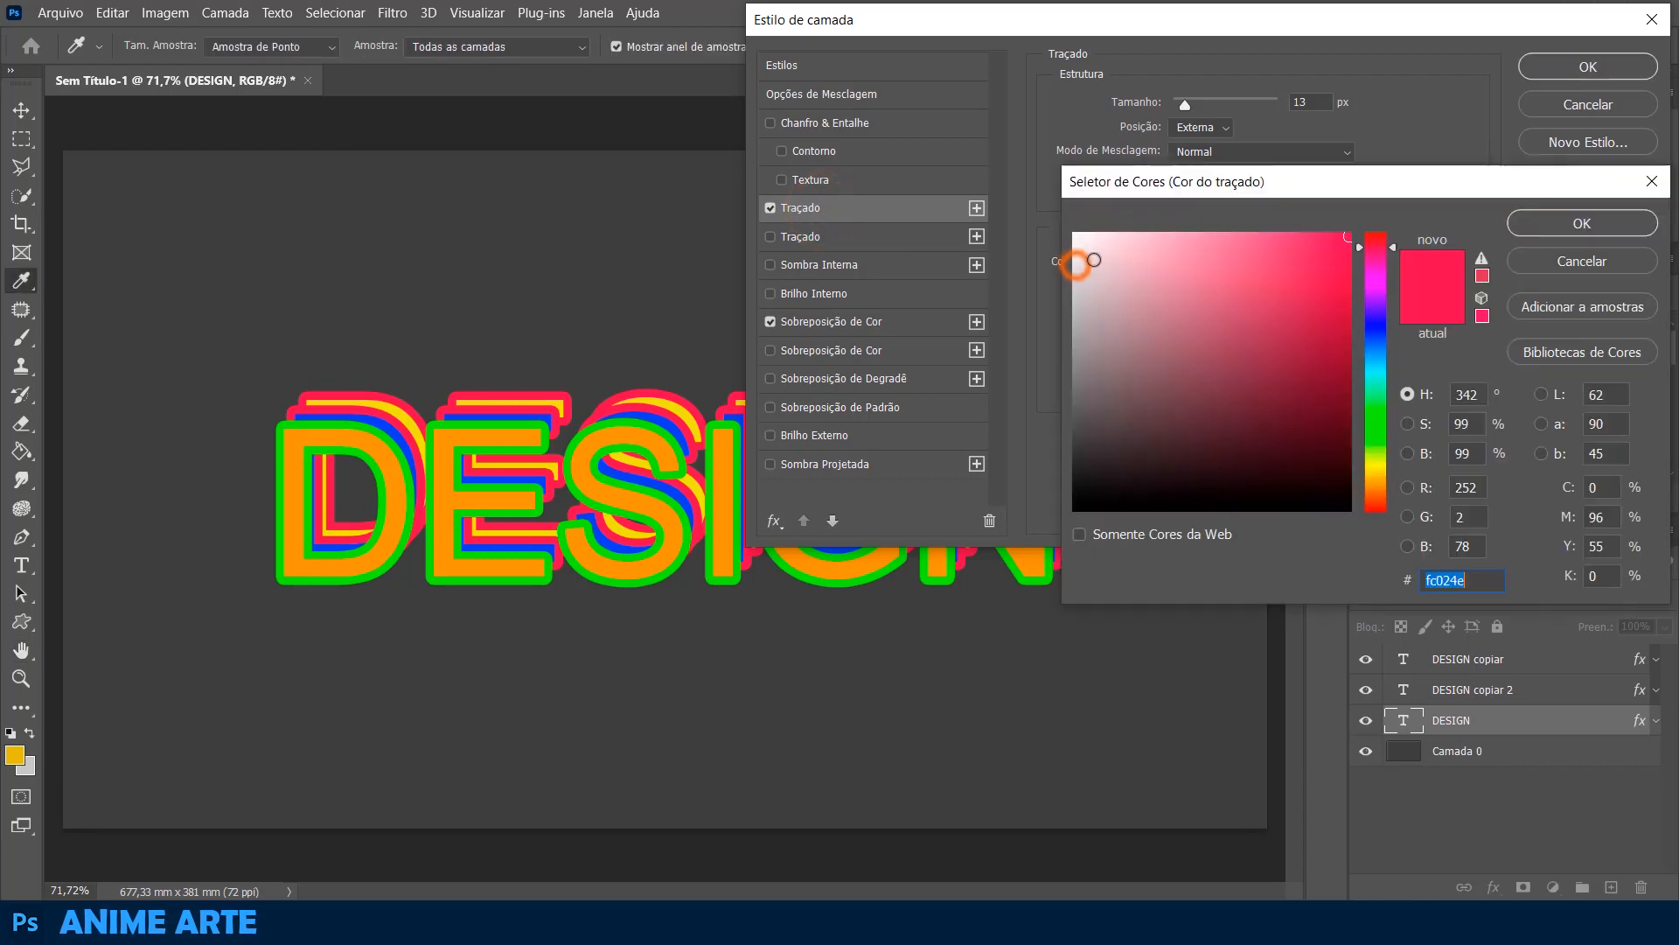
click(1376, 282)
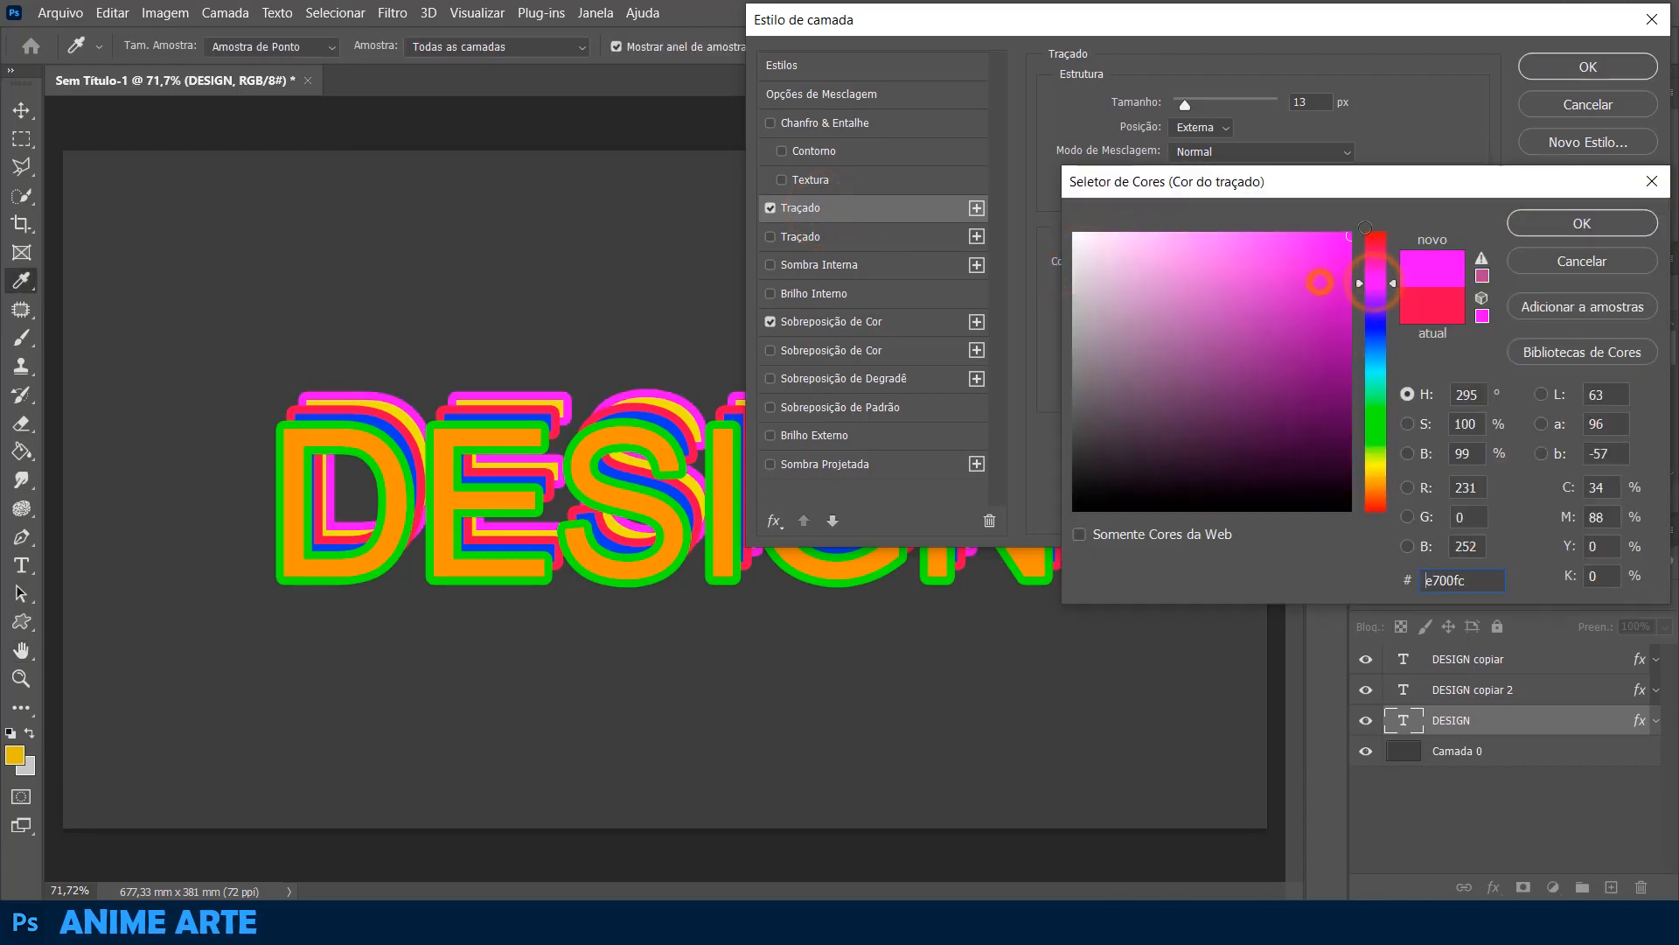
click(1581, 223)
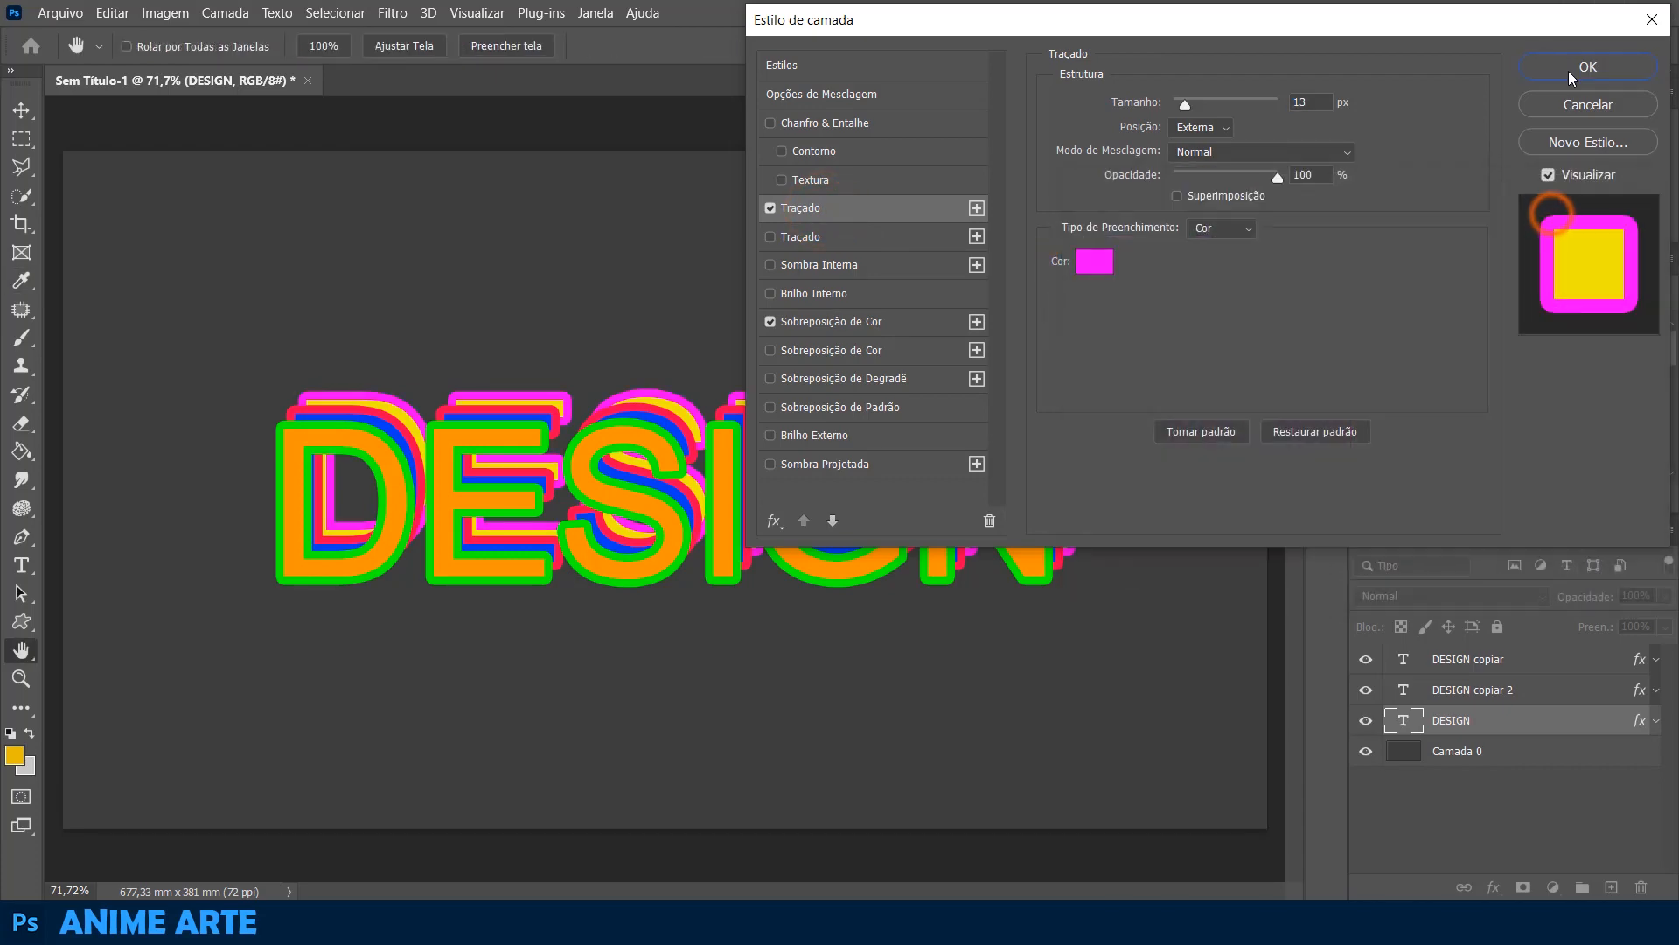
click(1587, 67)
click(1476, 805)
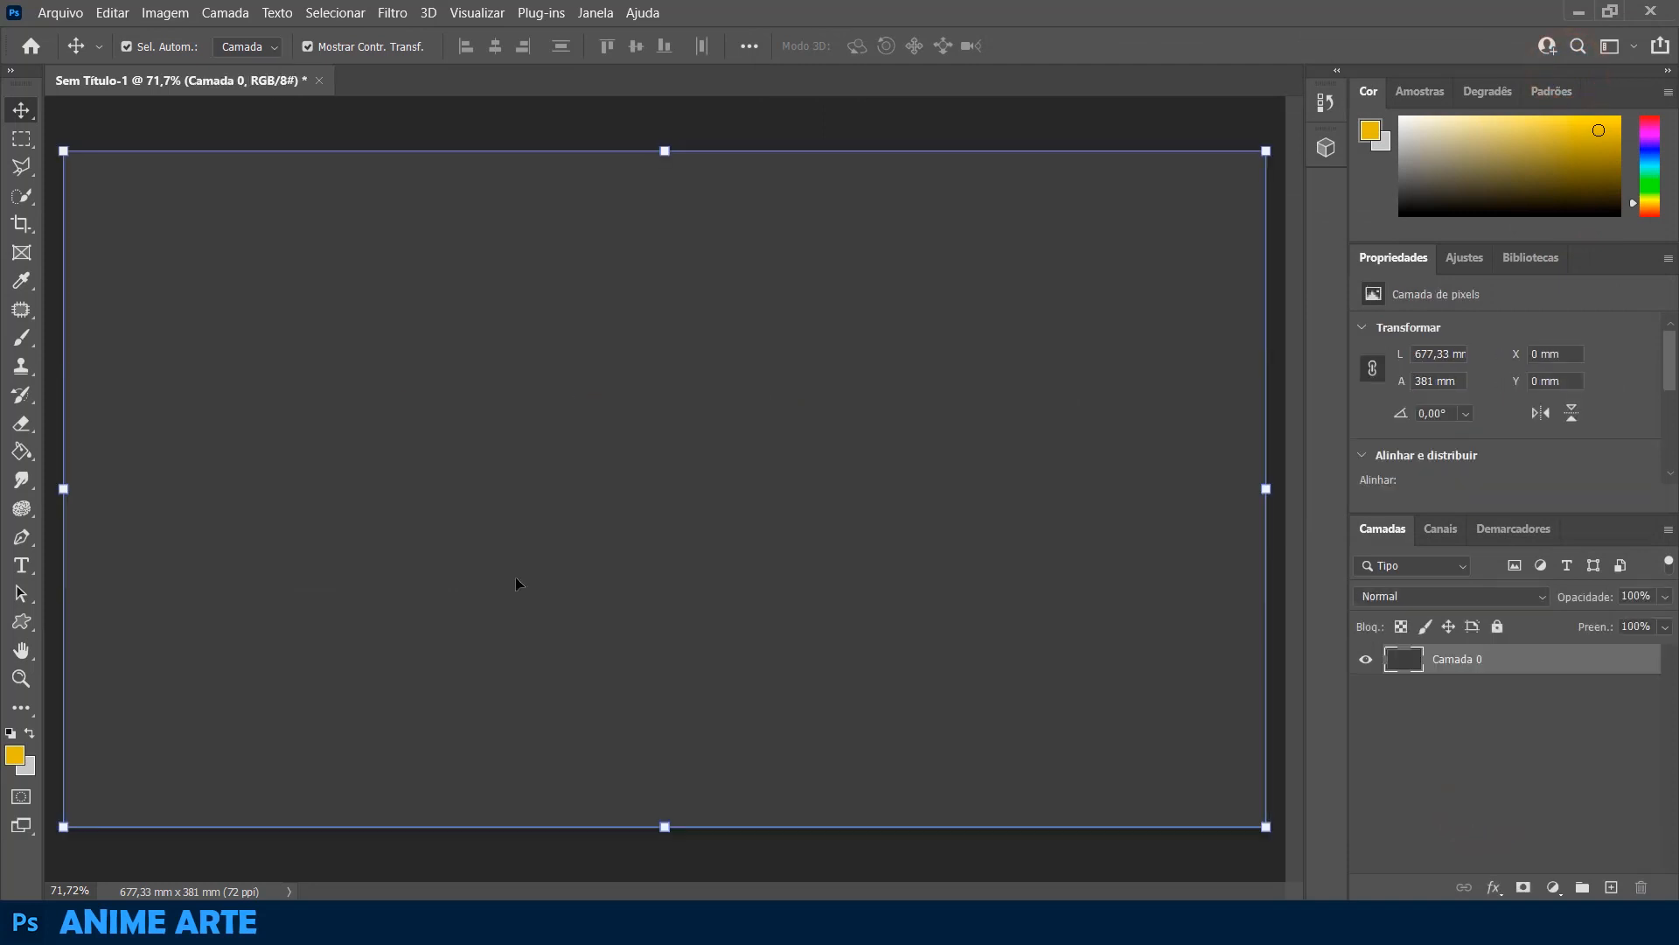
- Add a text layer with the letter M near the middle of the empty canvas and set its font to Impact
click(35, 557)
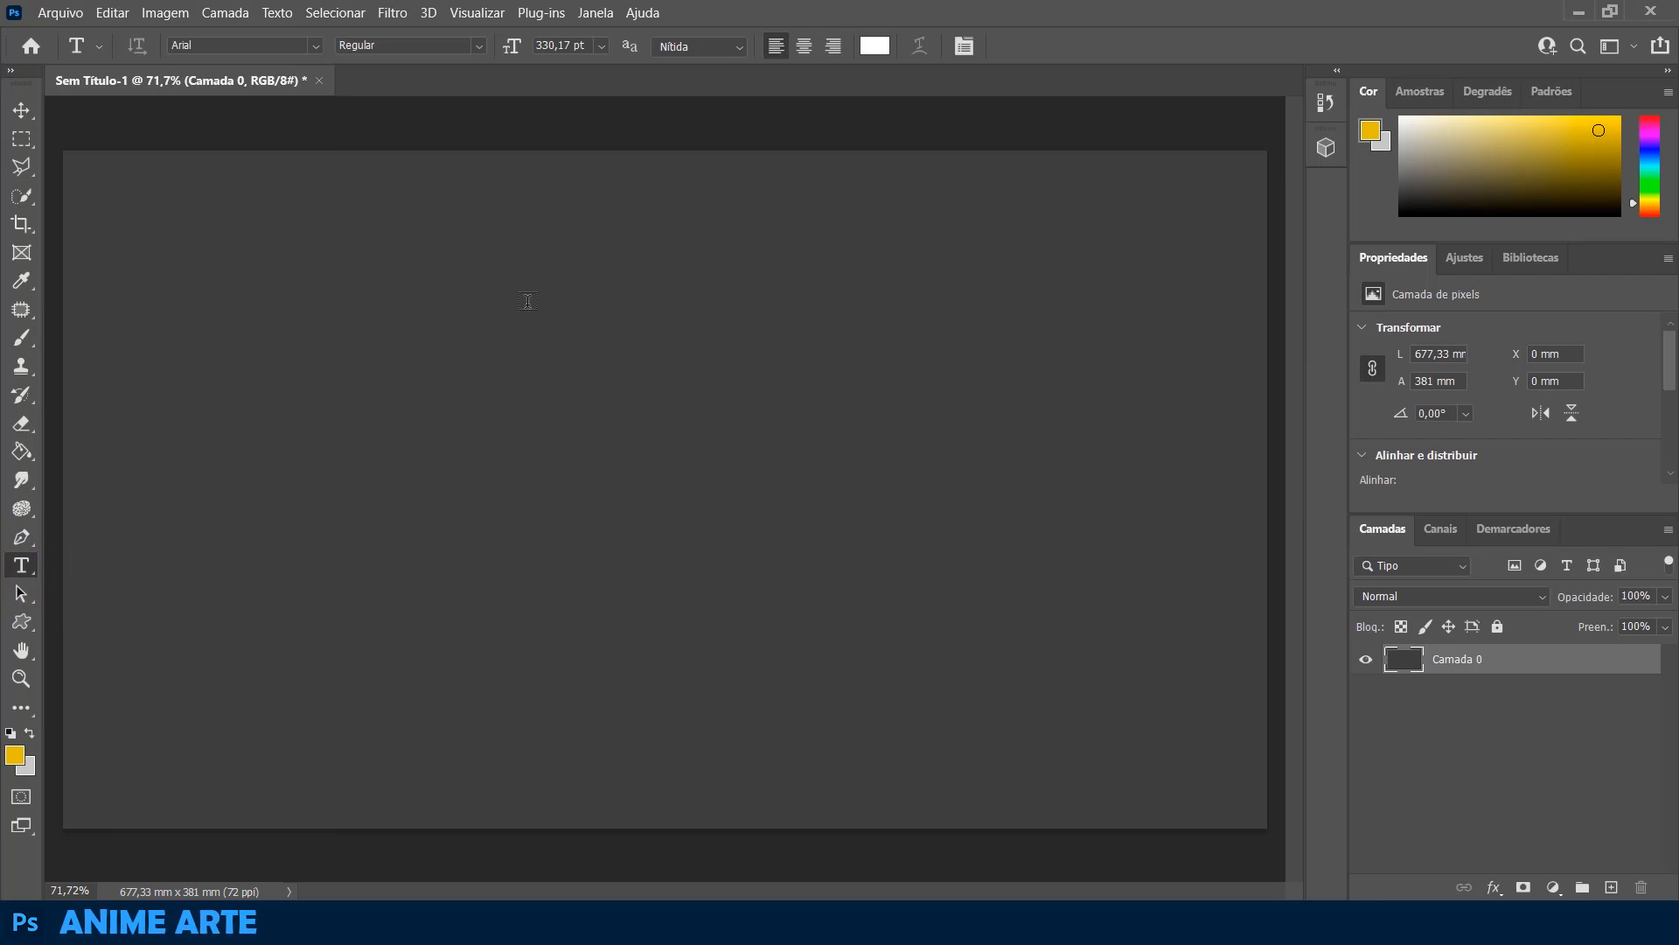
click(602, 490)
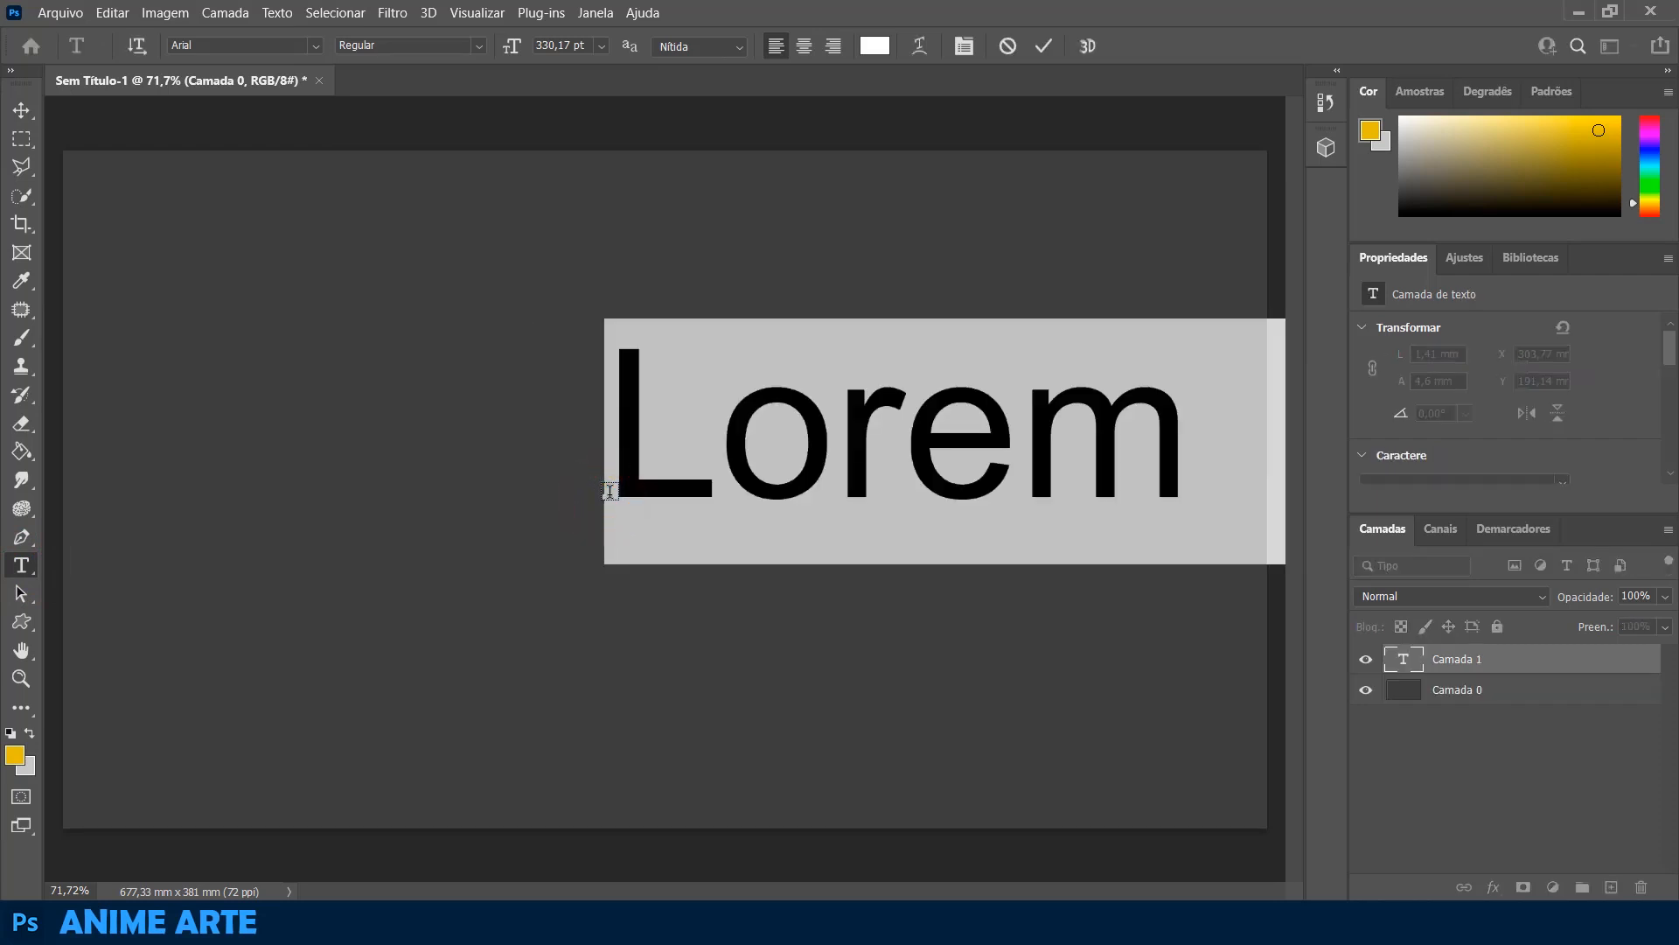
text(M)
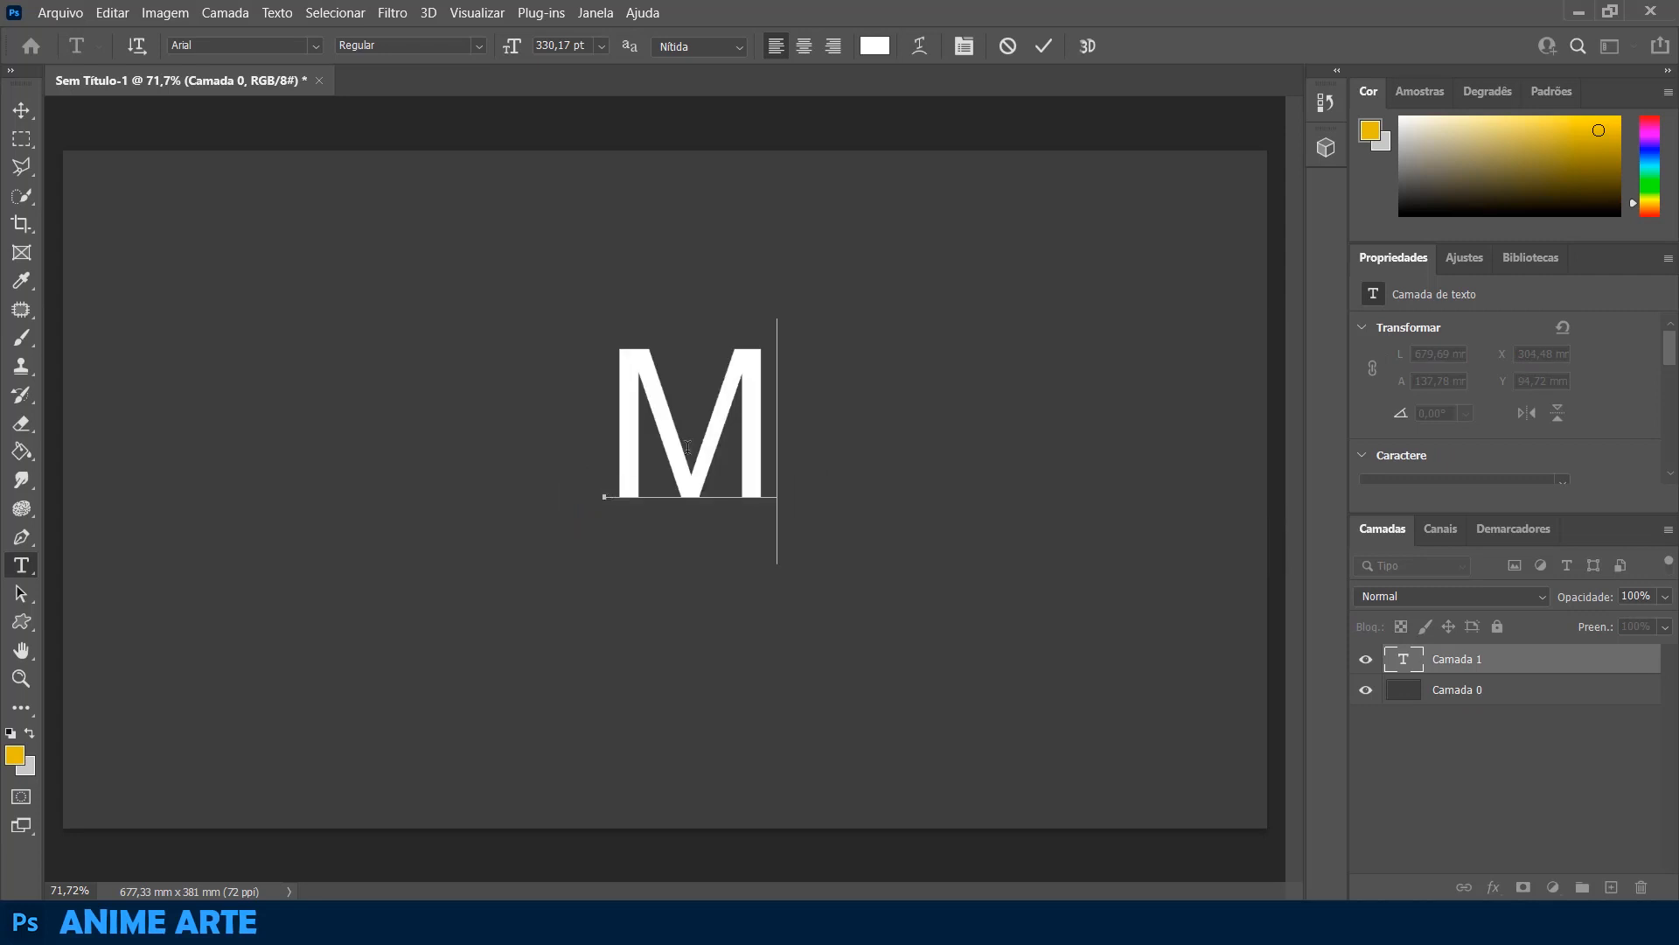
double_click(764, 444)
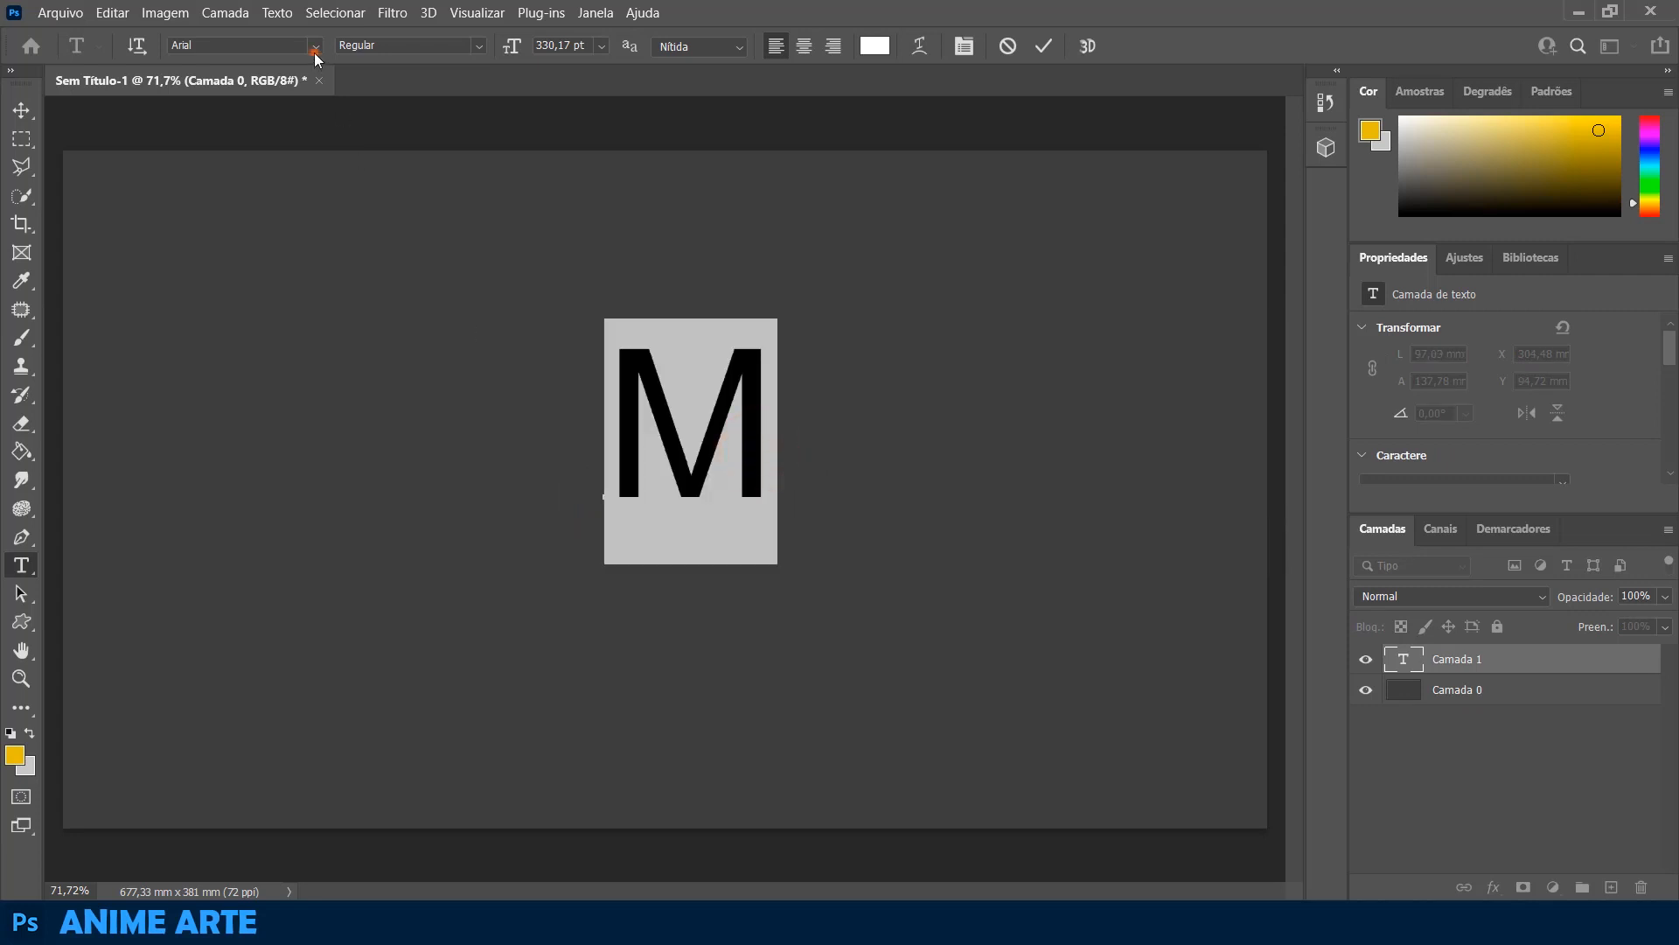
click(315, 47)
click(276, 132)
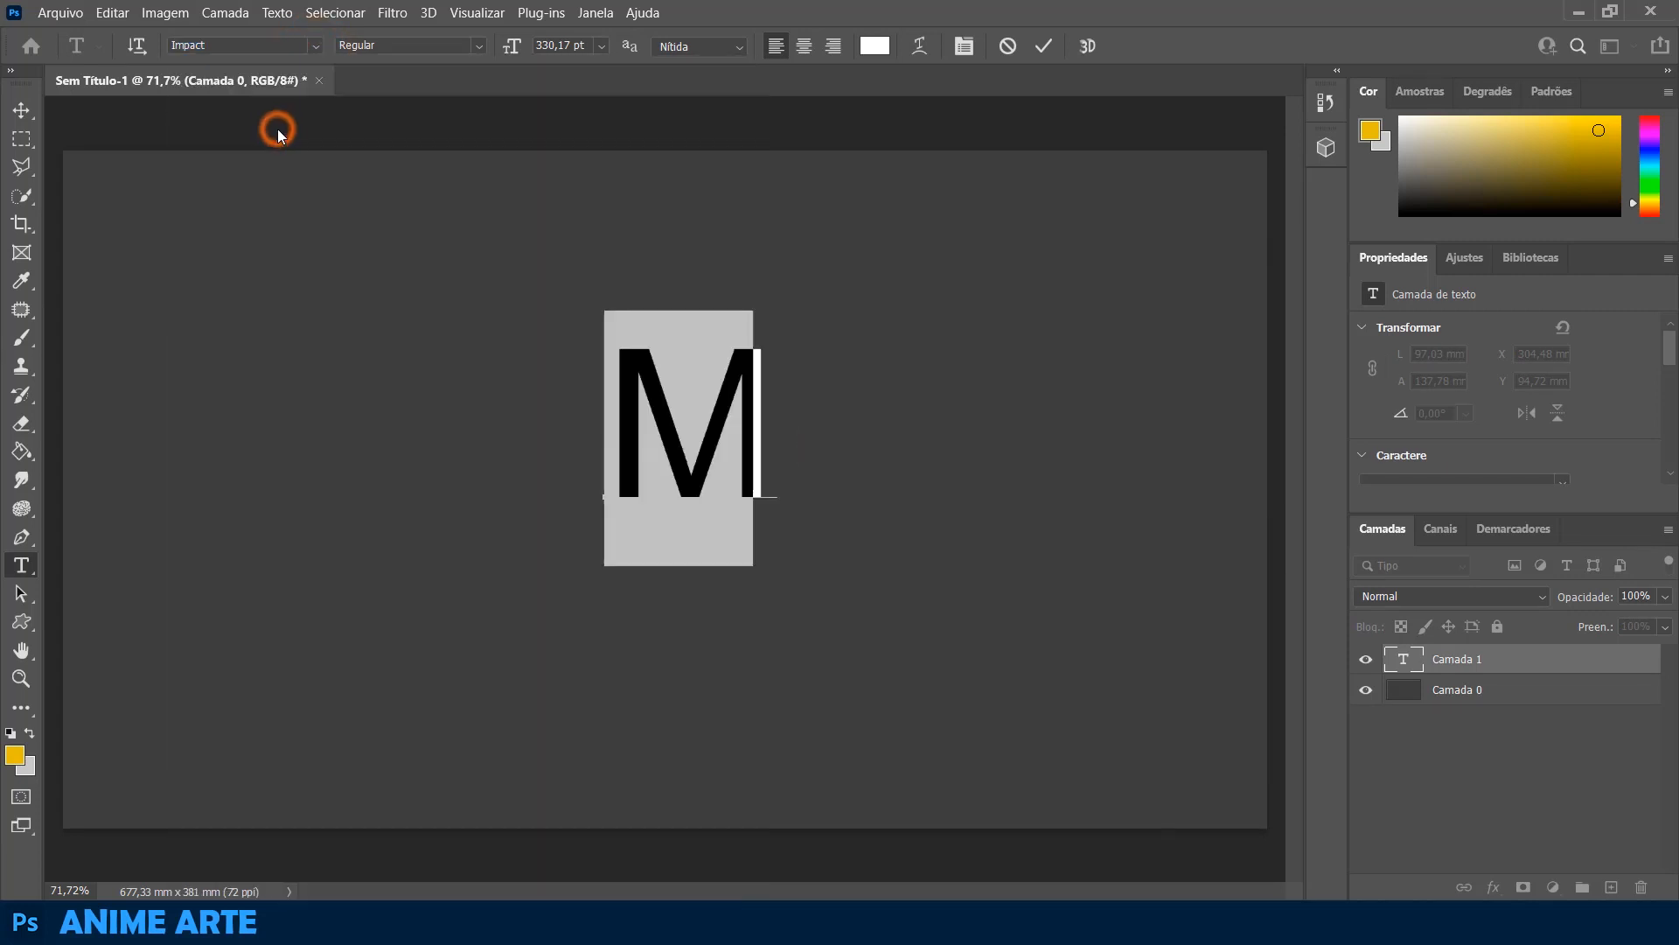
click(22, 112)
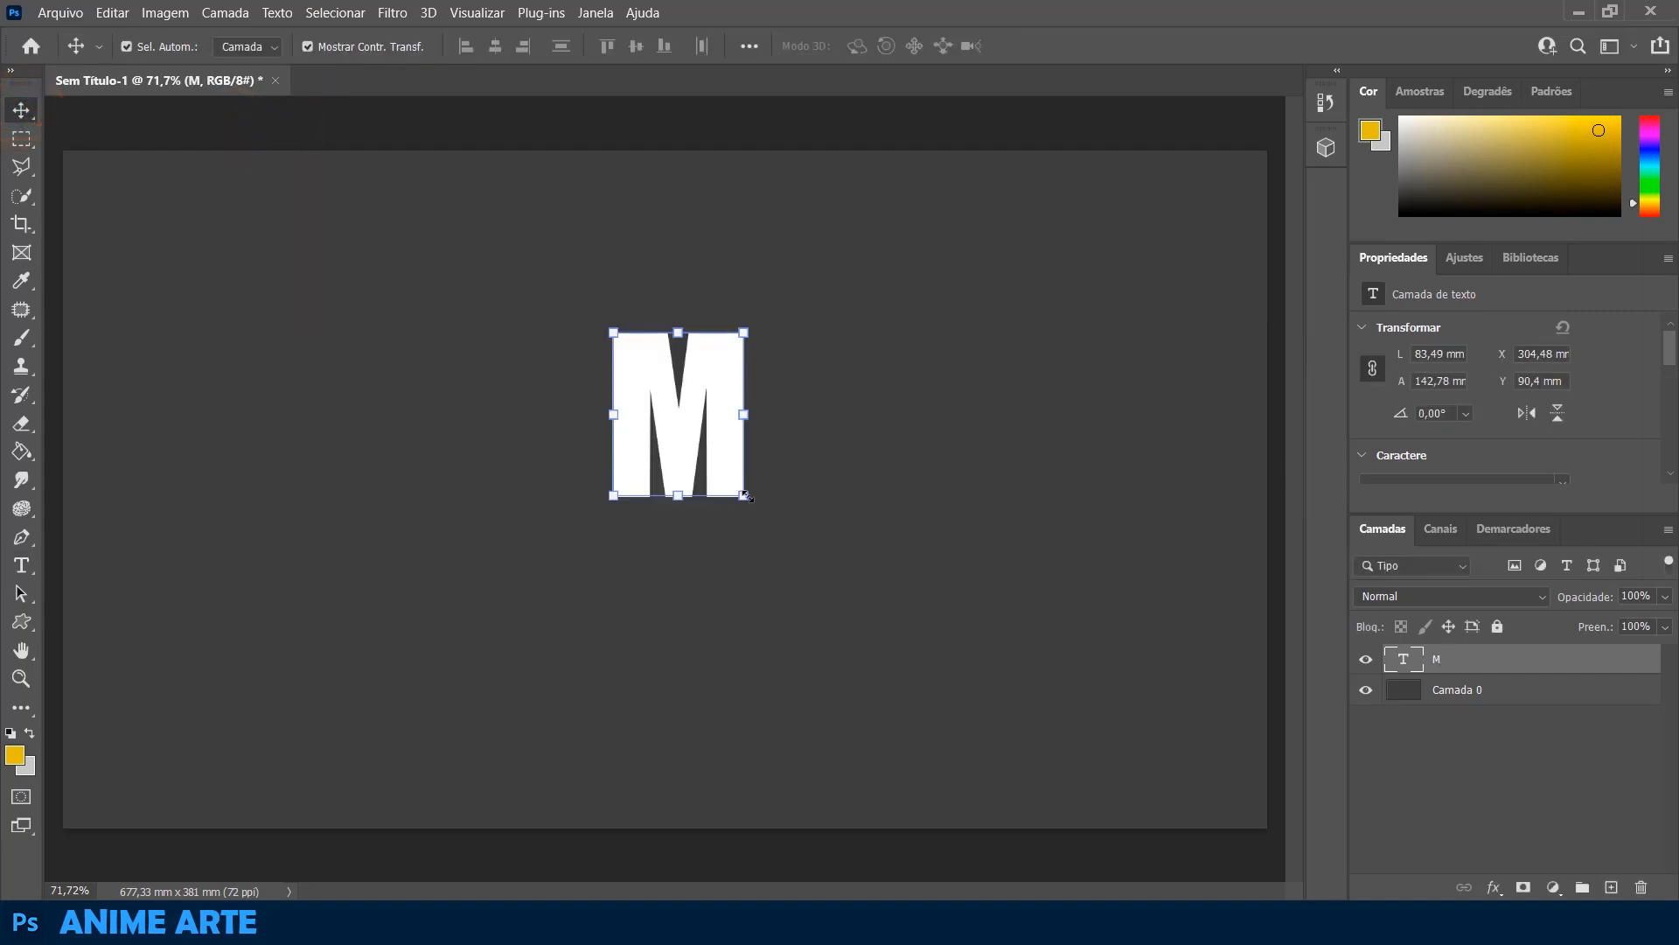
- Scale the letter M up proportionally to about 166 mm wide and 284 mm high, centered on the canvas
drag(745, 498, 657, 489)
drag(667, 560, 938, 696)
drag(779, 515, 775, 495)
key(Return)
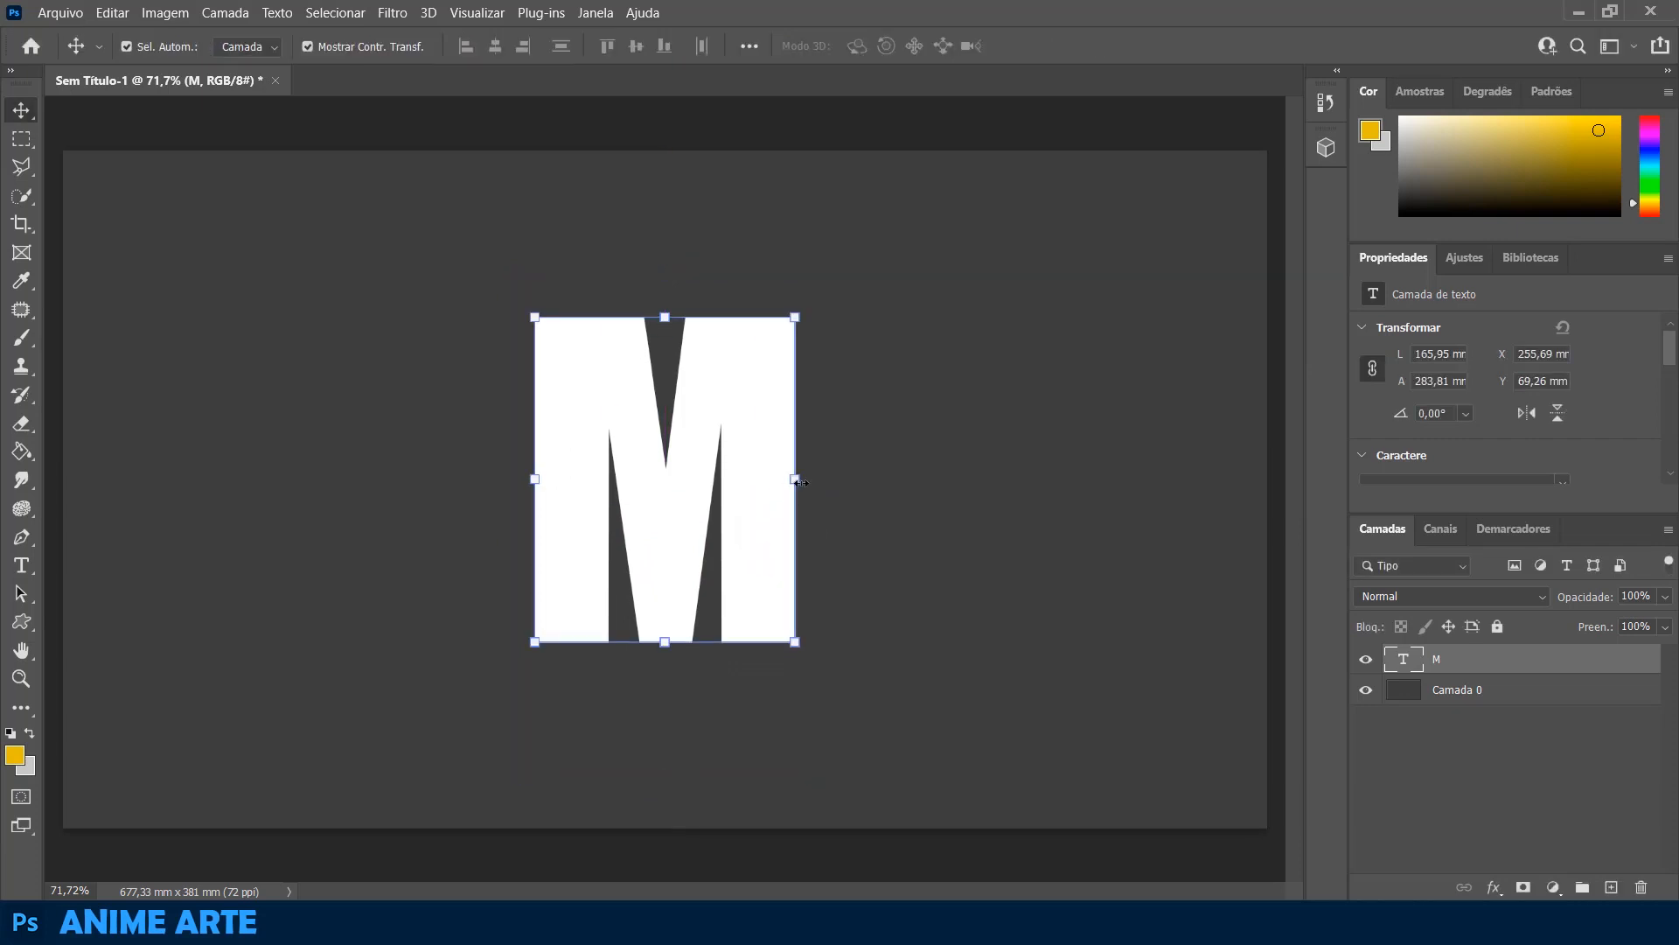
- Stretch the letter M horizontally to about 215 mm wide, keeping its height, and center it on the canvas
click(800, 480)
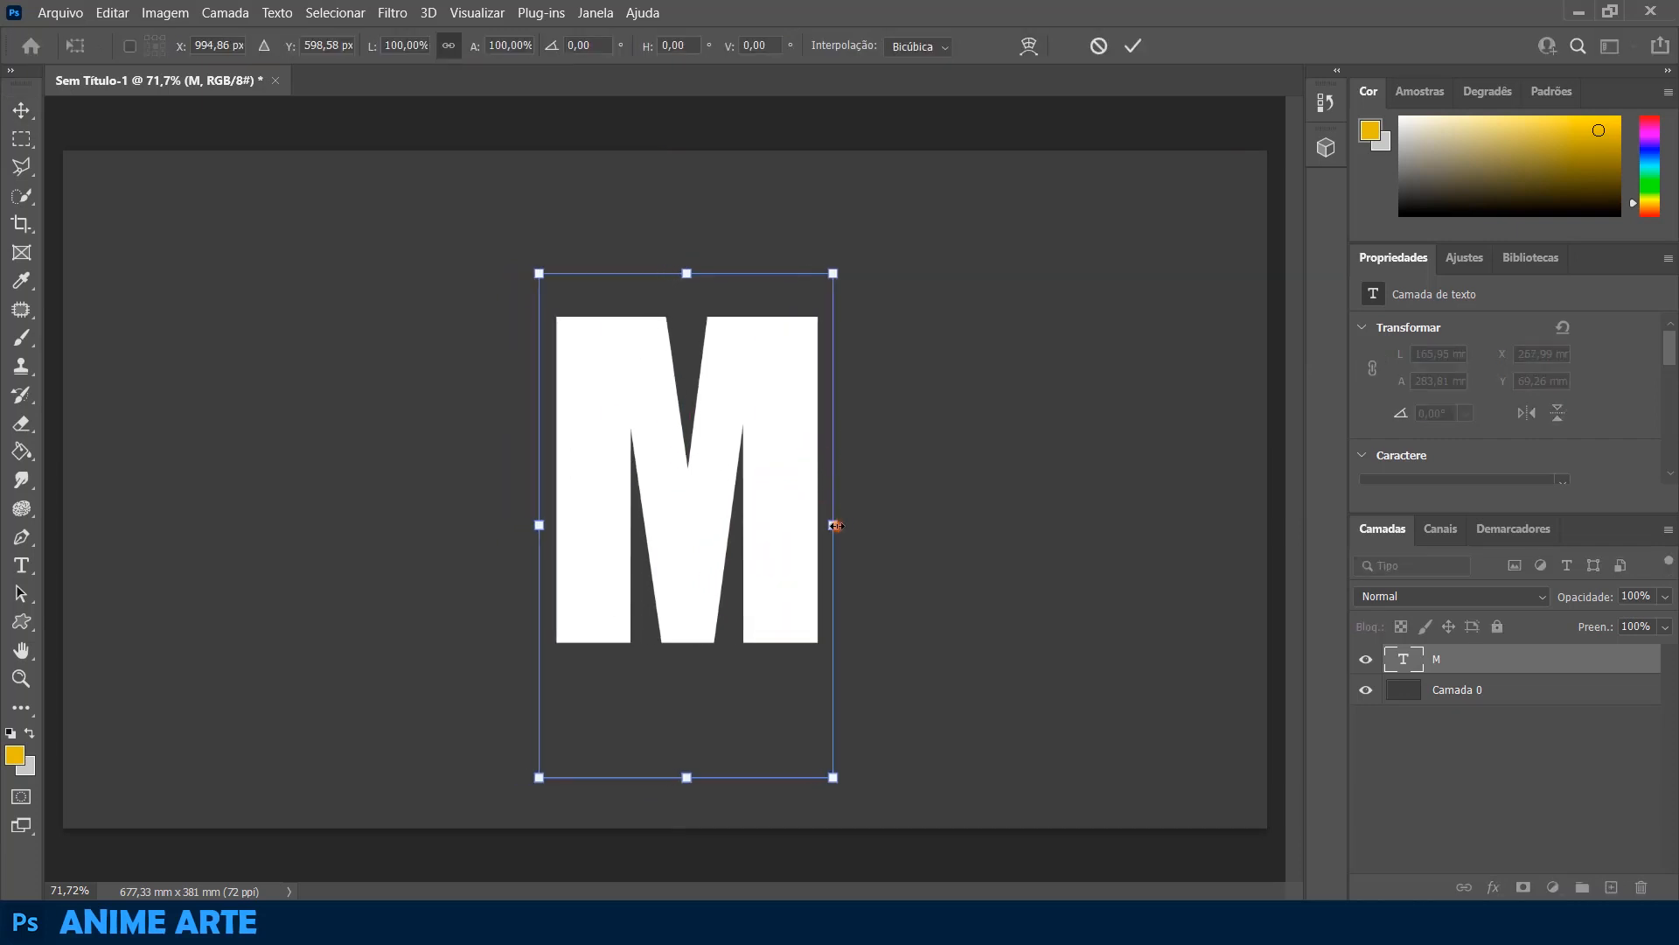
mouse_move(834, 524)
mouse_down()
mouse_move(934, 525)
mouse_move(809, 517)
mouse_up()
key(Return)
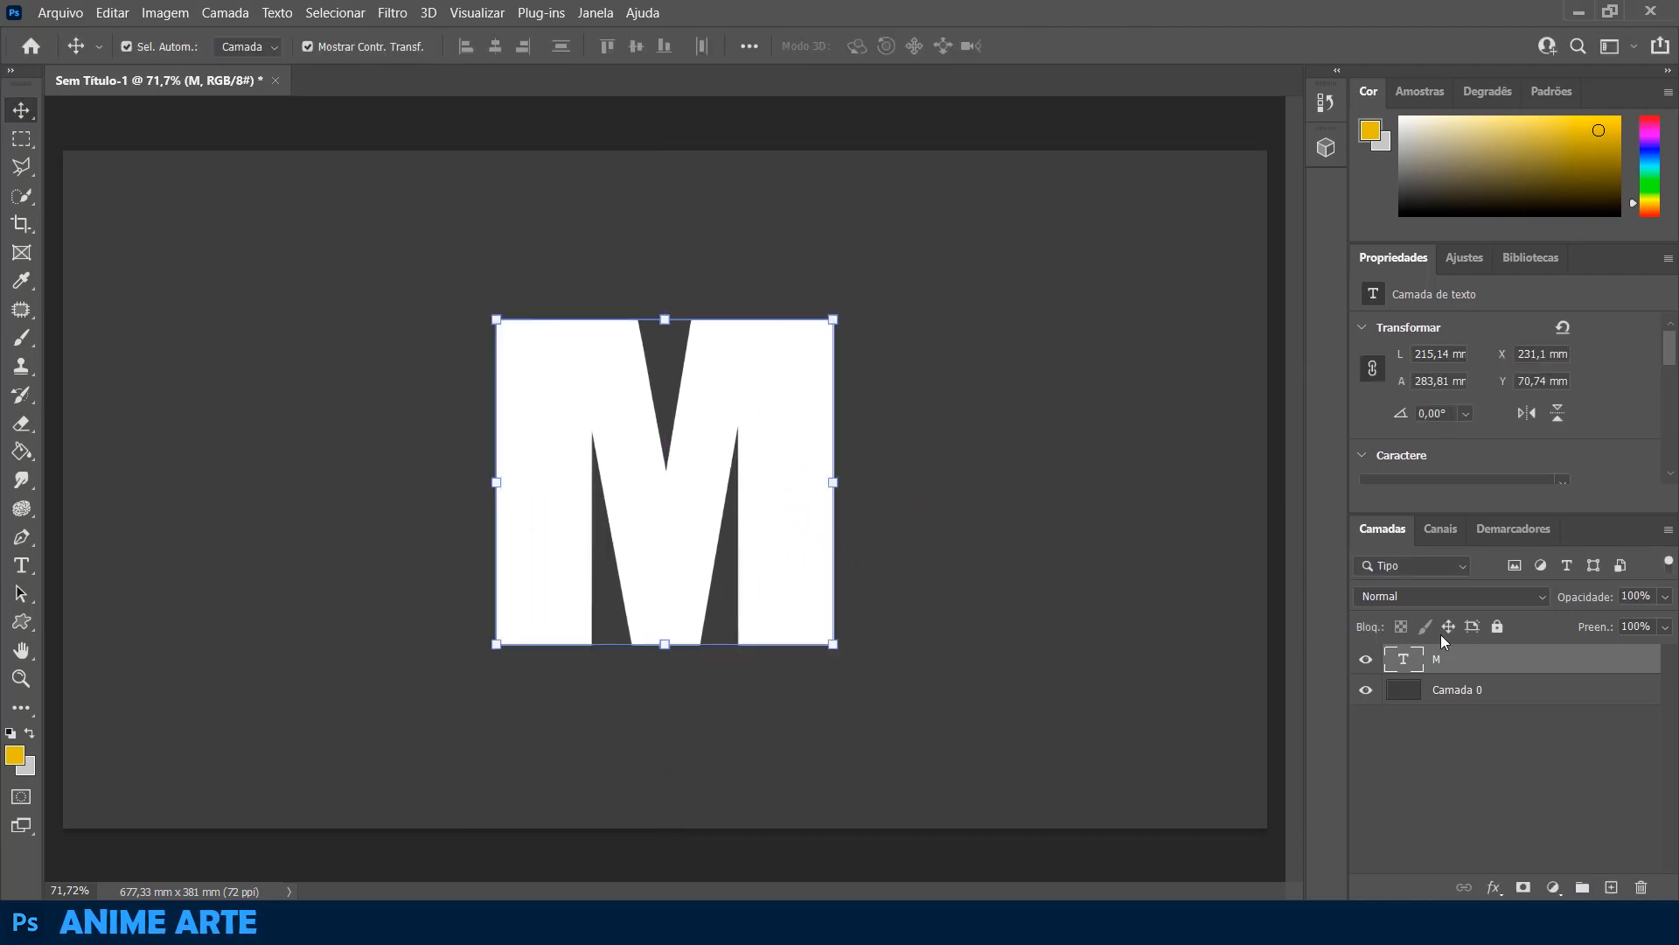
- Add a Color Overlay effect to the M layer using the gray #404040 sampled from the background
double_click(1572, 657)
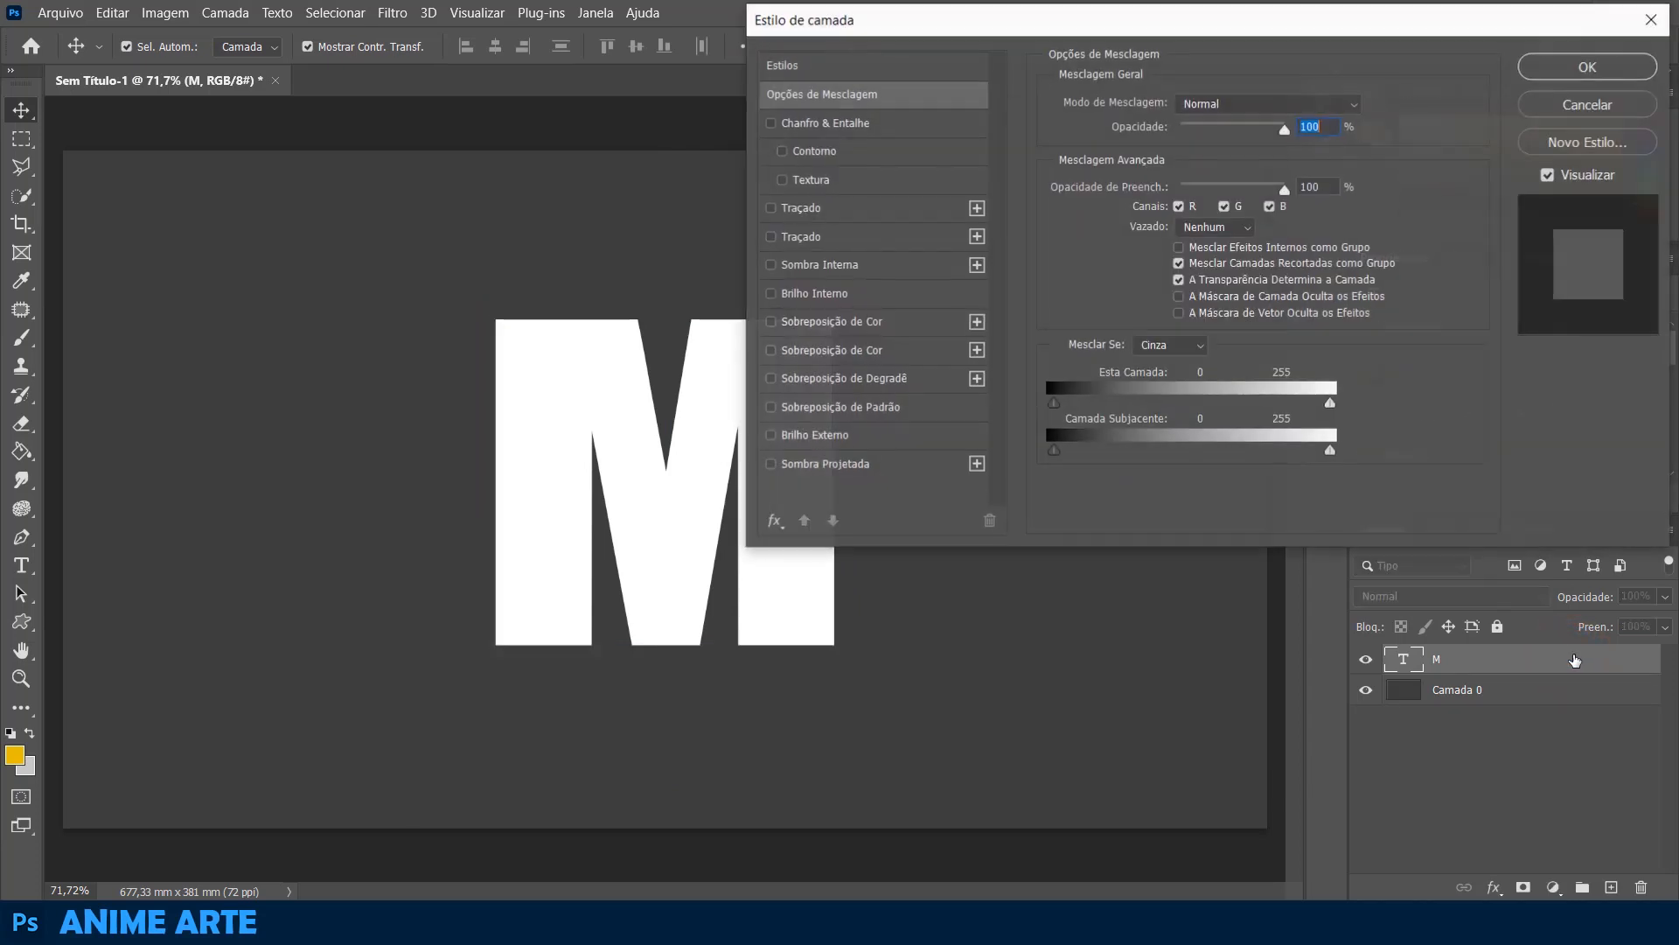
click(850, 325)
click(1376, 108)
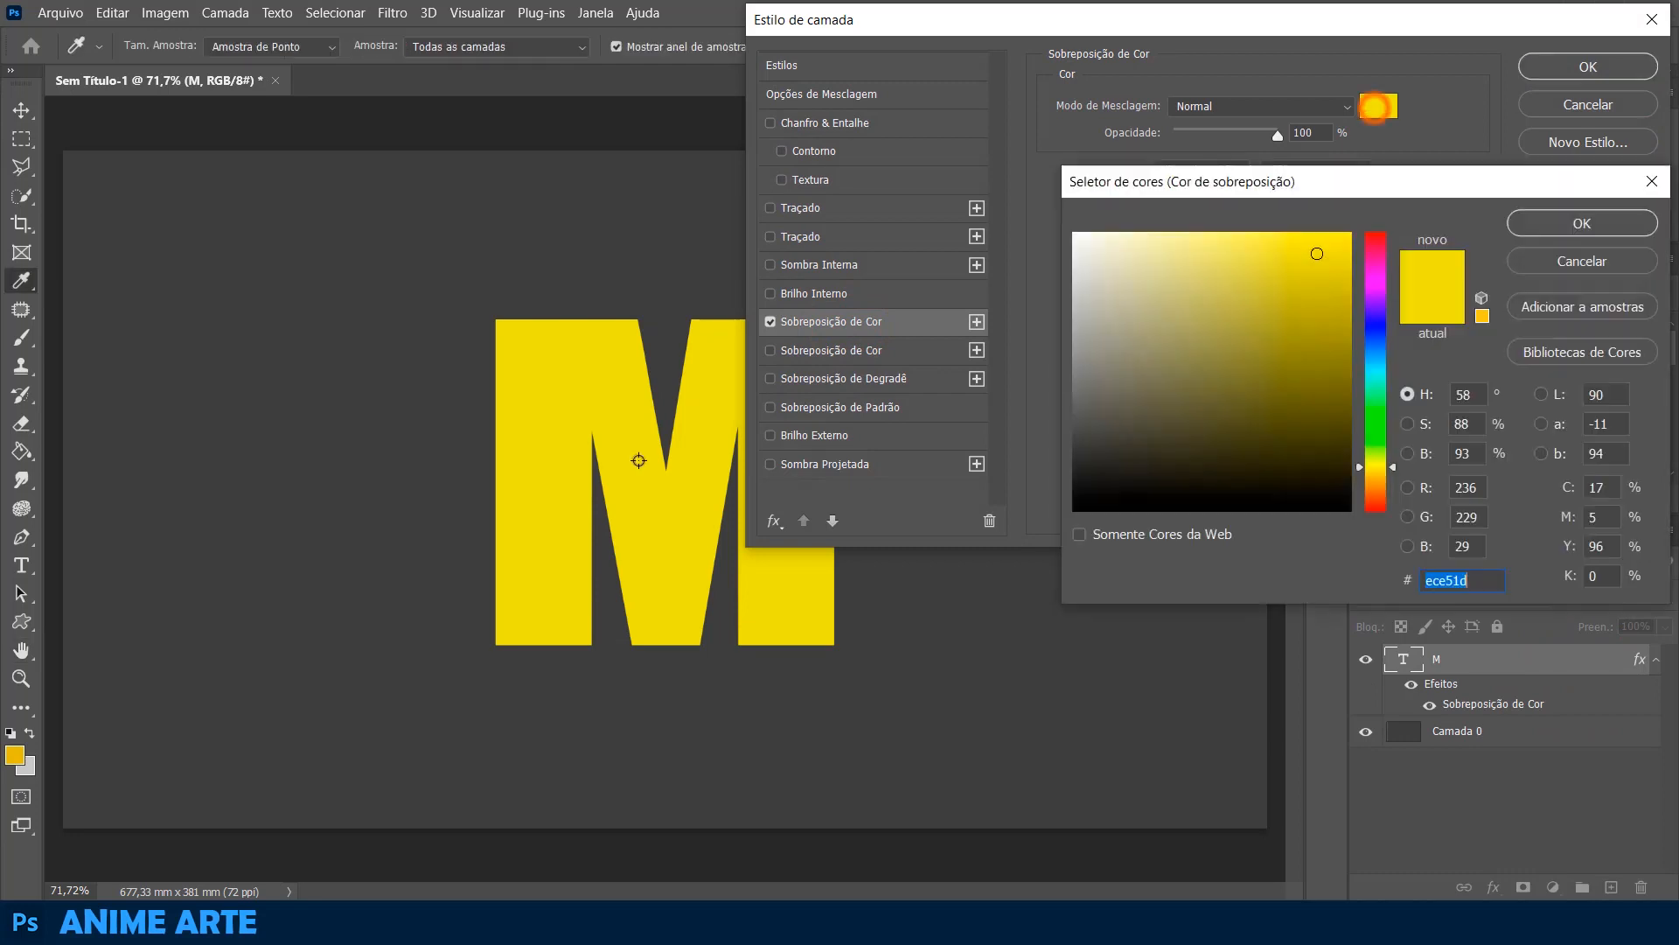
click(375, 421)
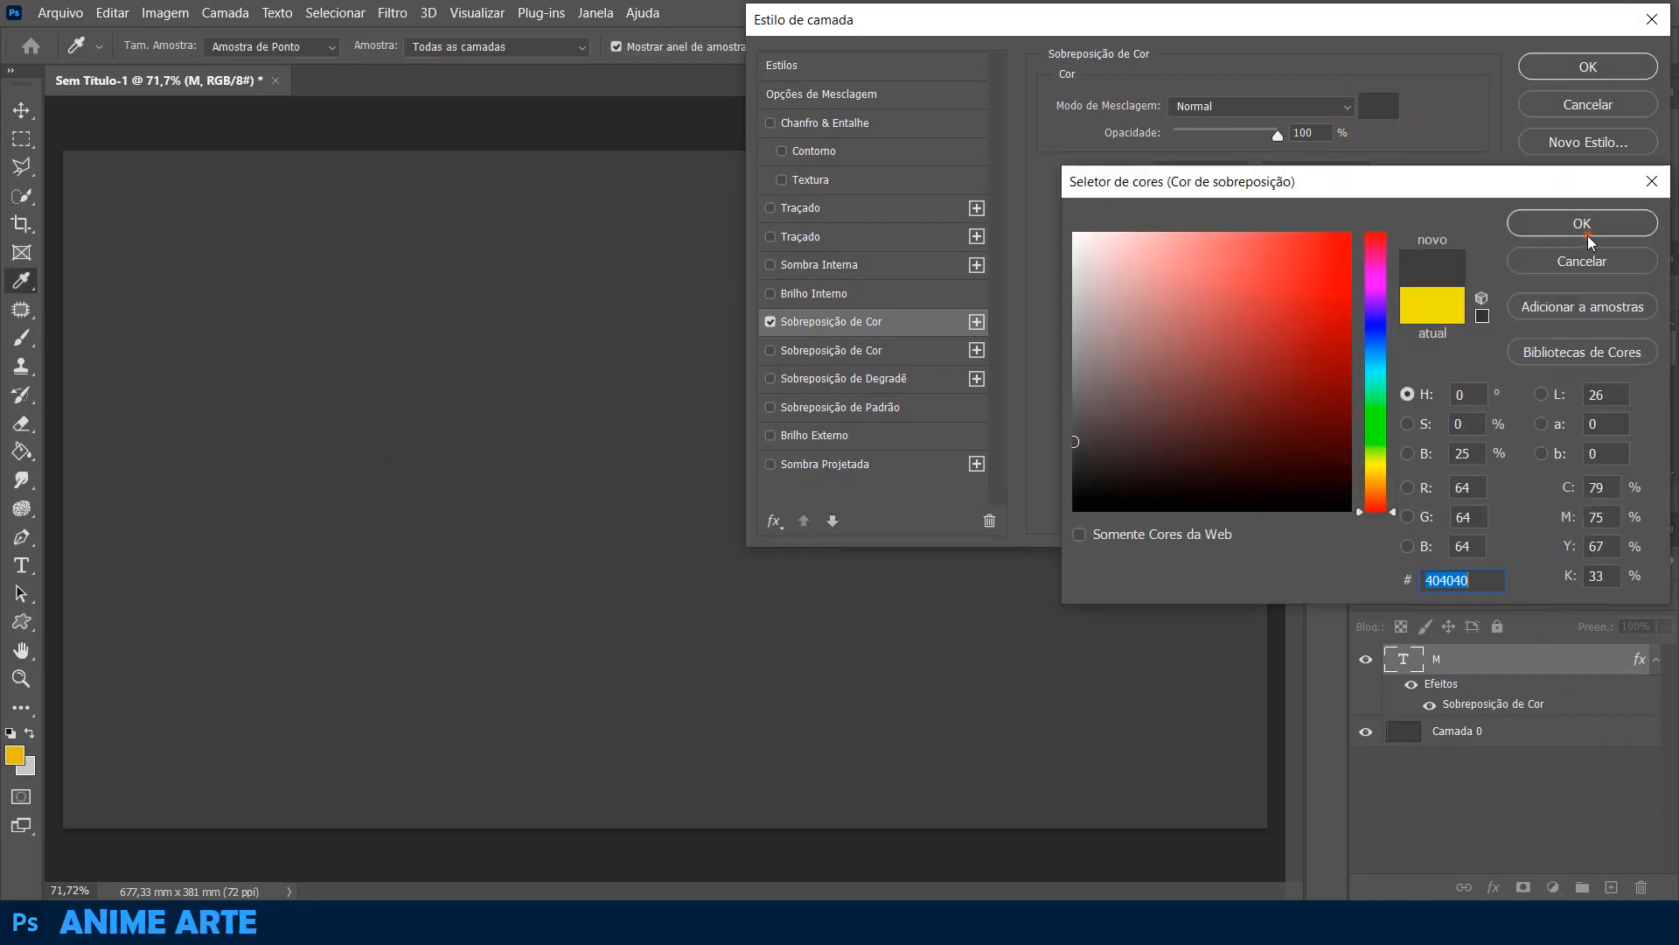
click(1583, 224)
- Add a white (#ffffff) outside Stroke effect to the M layer and apply the layer style
click(834, 210)
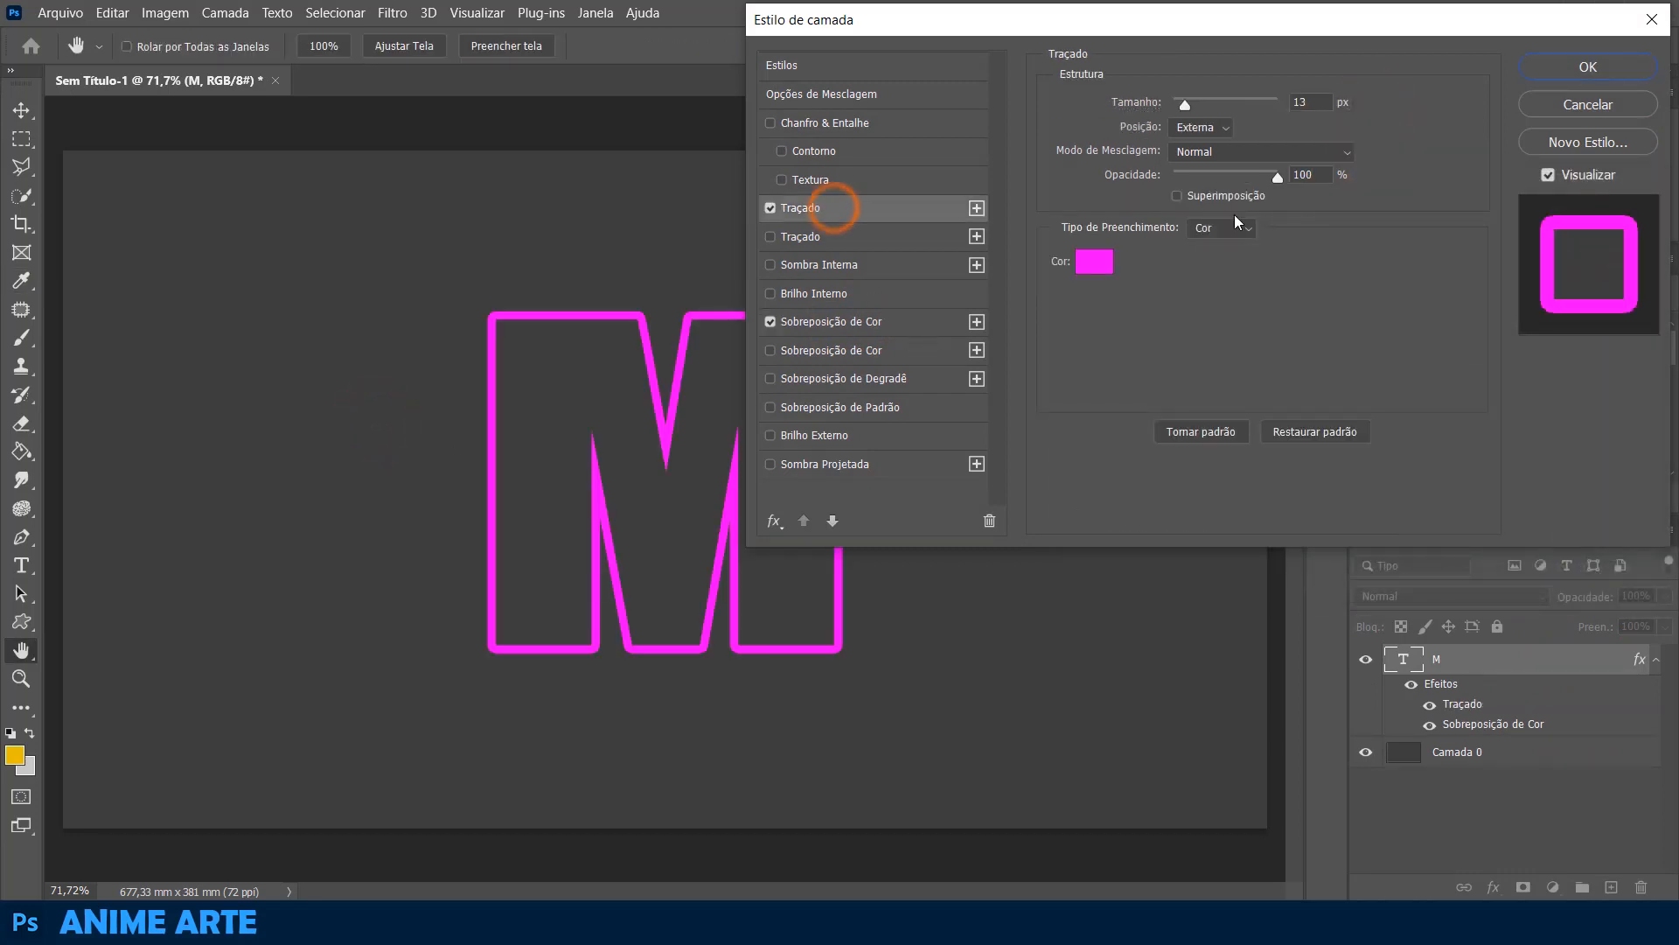
click(1104, 261)
drag(1155, 308, 1074, 239)
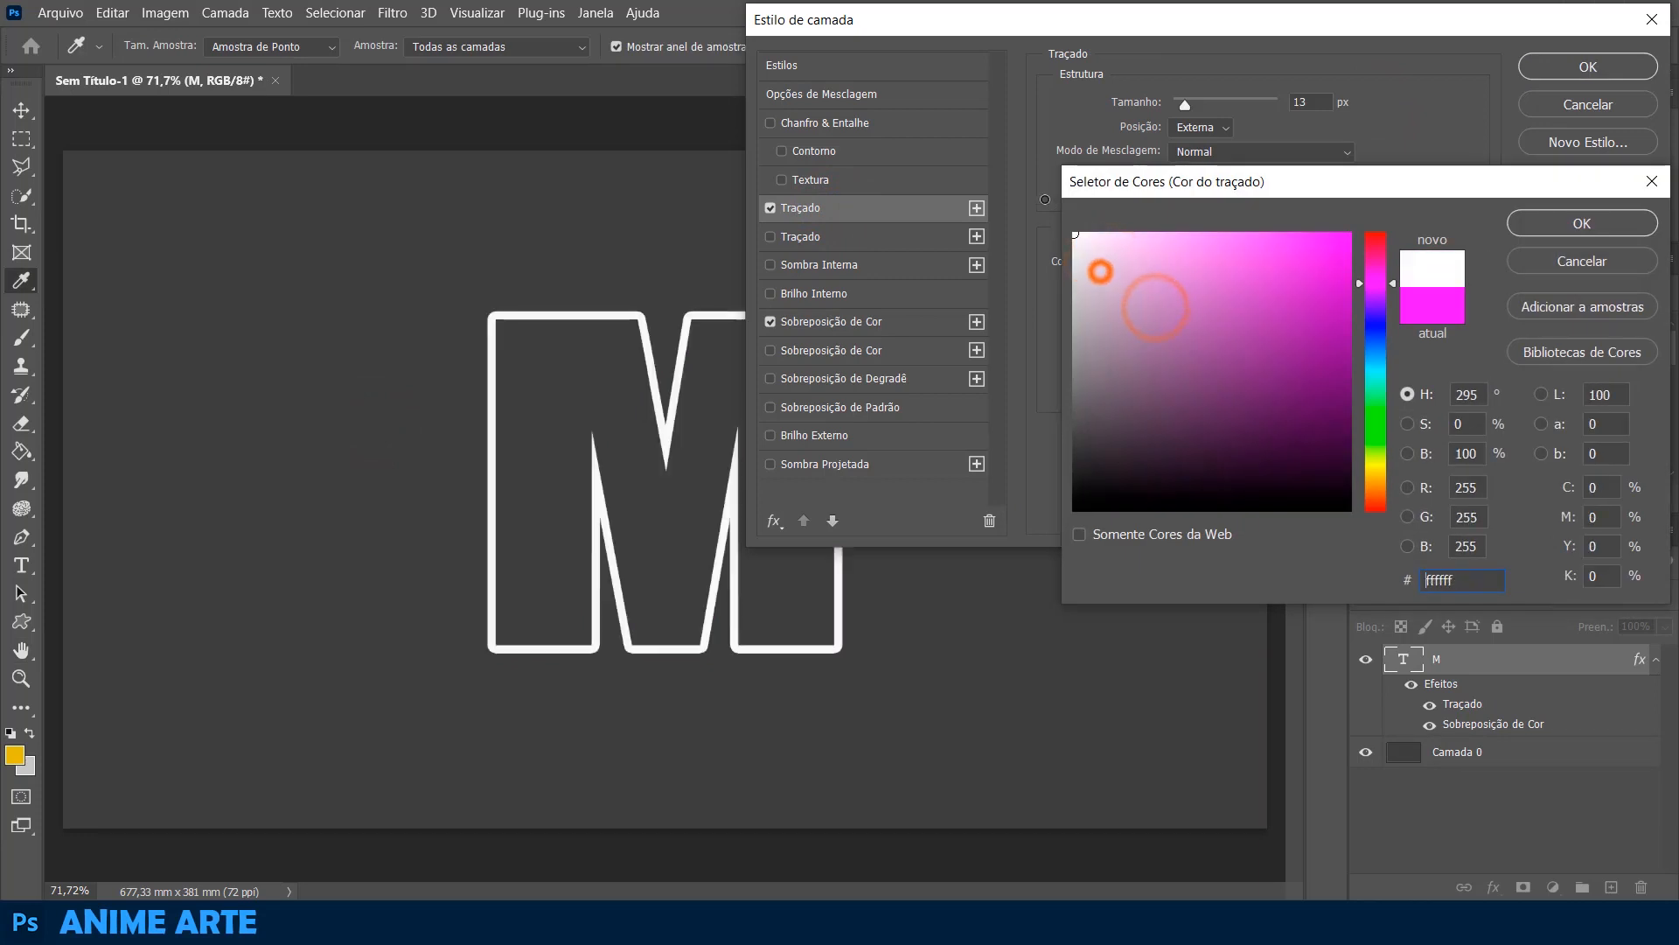
click(1526, 228)
click(1565, 73)
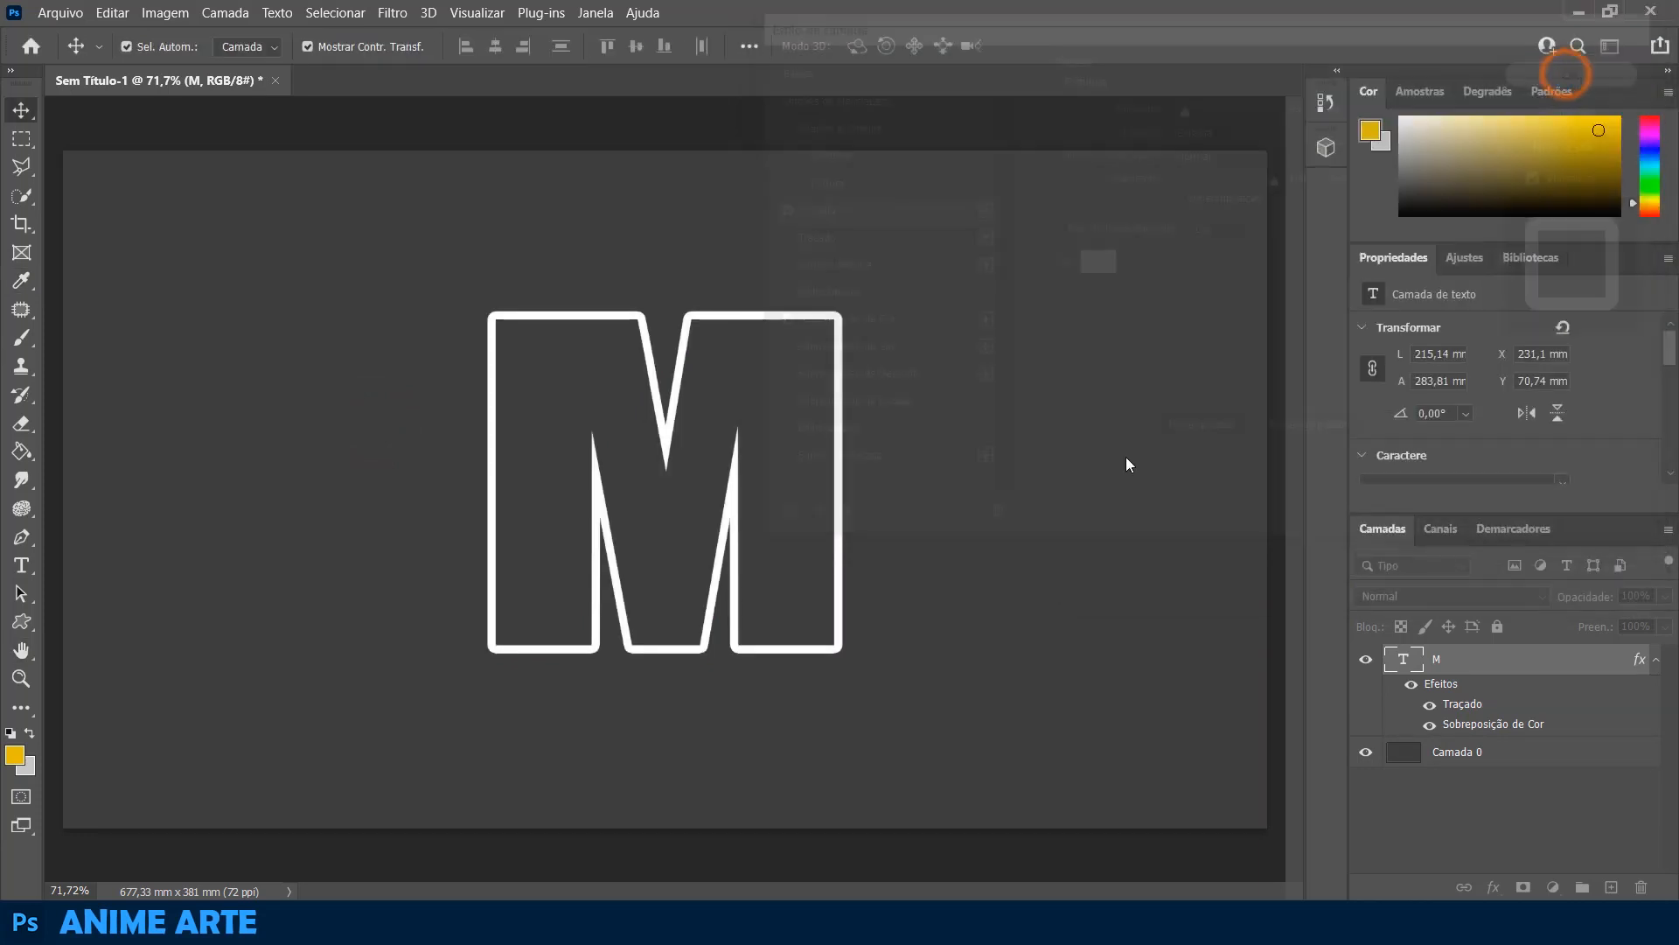
key(v)
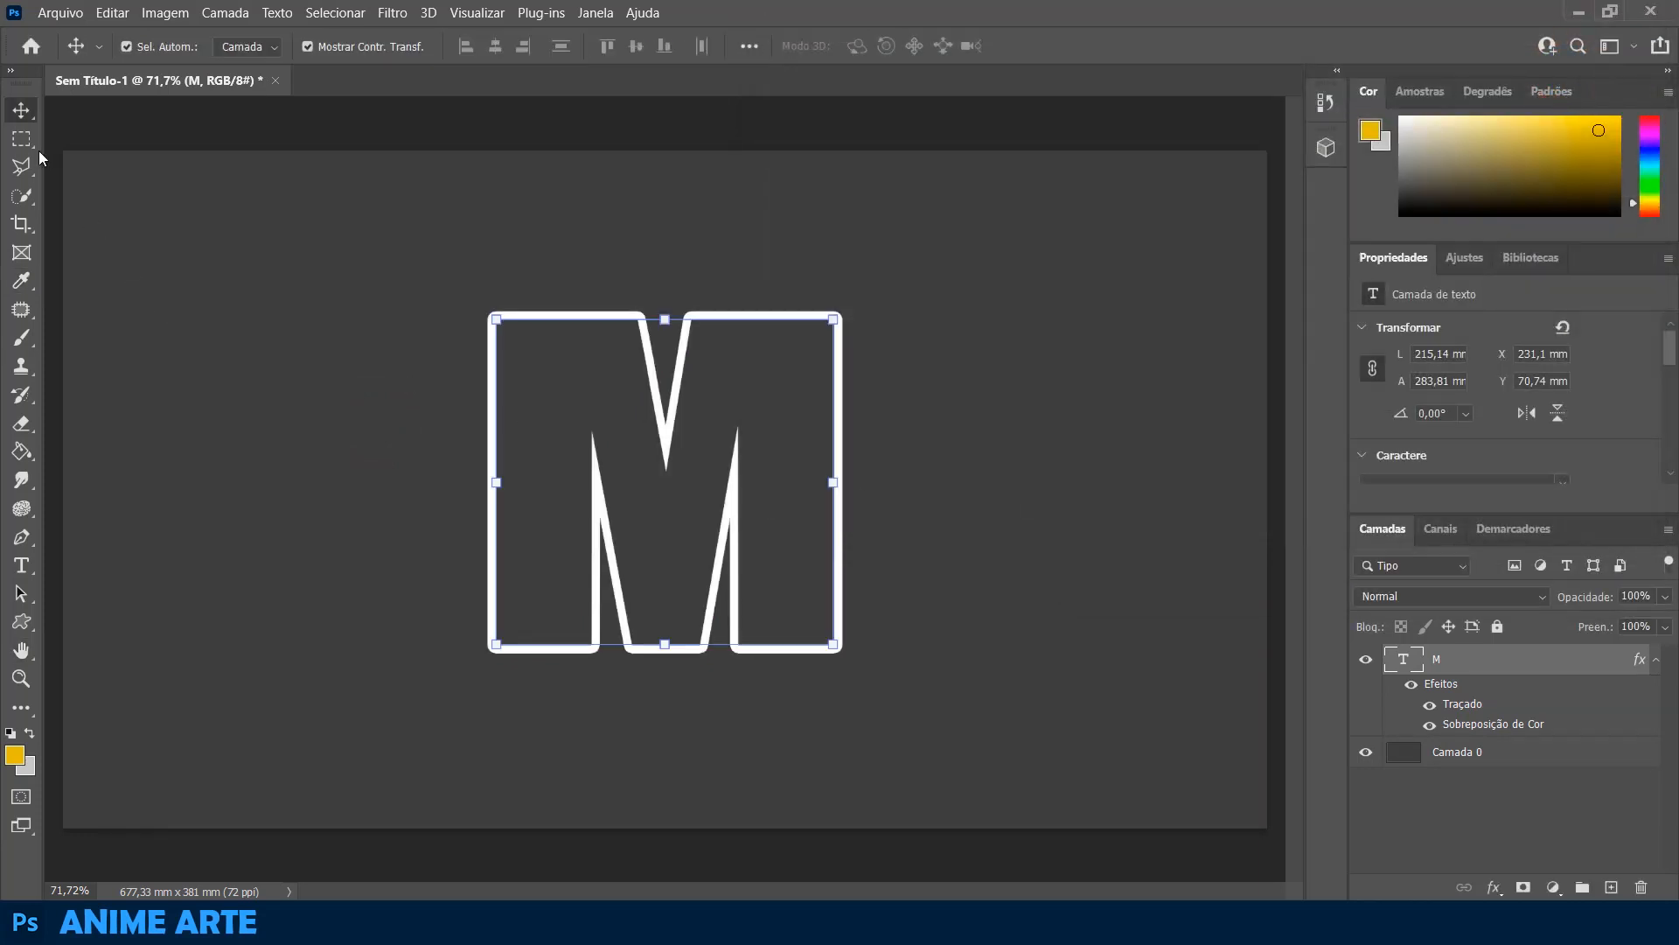
- Draw a closed zigzag Polygonal Lasso selection criss-crossing the whole inside of the letter M, from its lower-left corner to the right leg and back
right_click(23, 165)
click(138, 179)
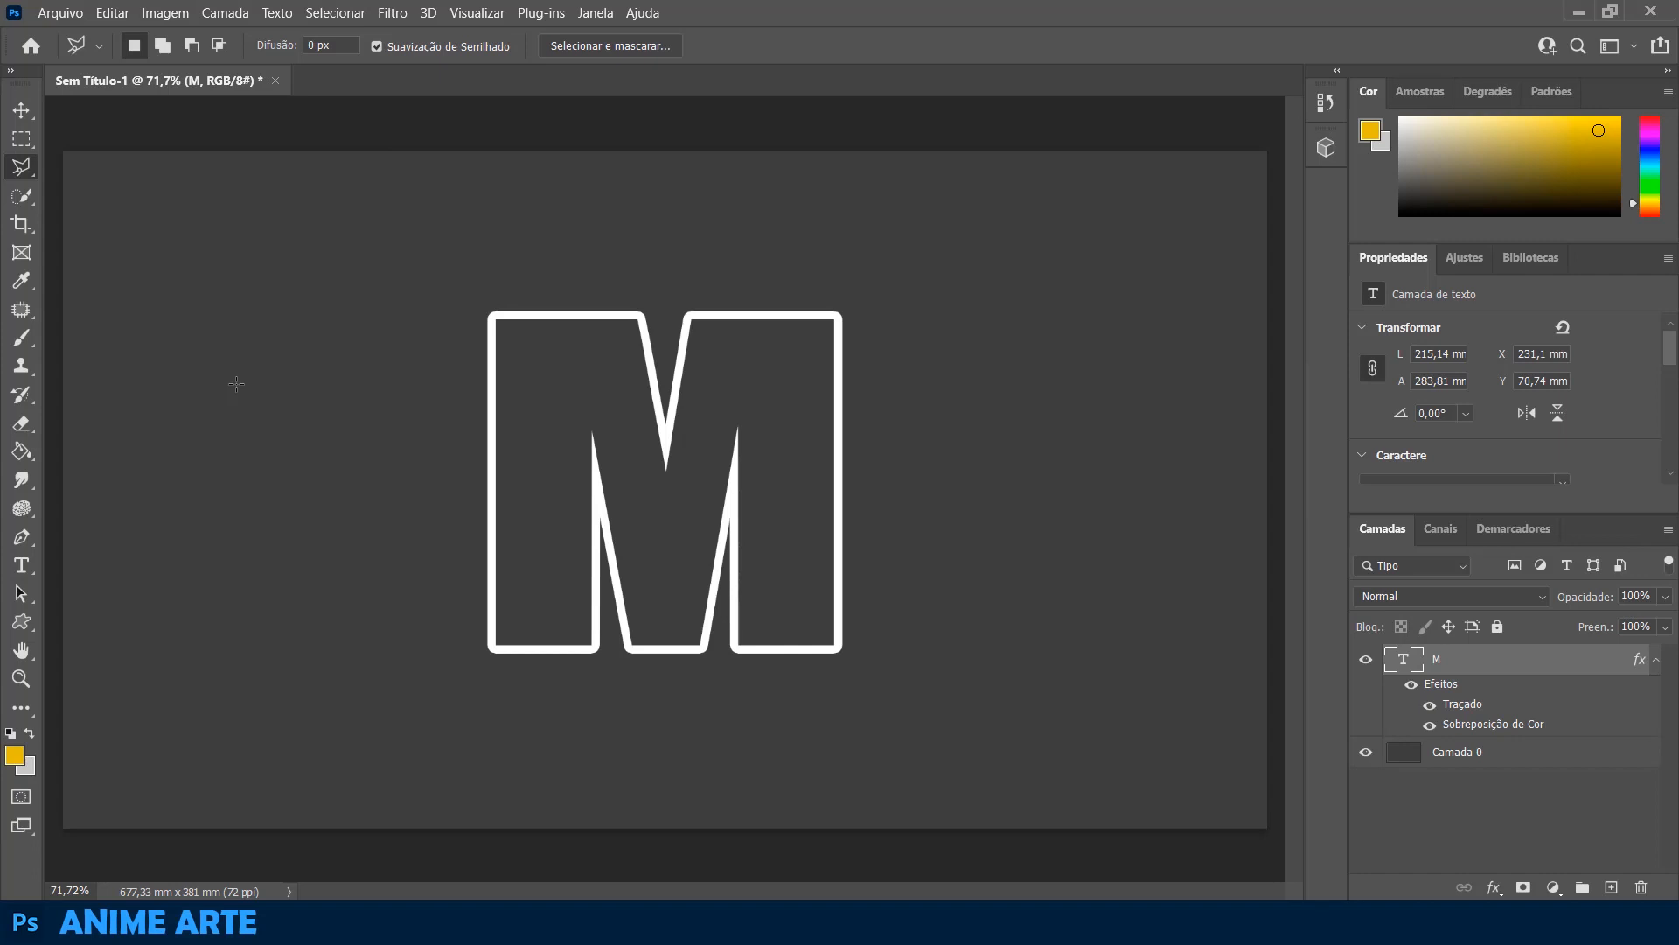
click(497, 646)
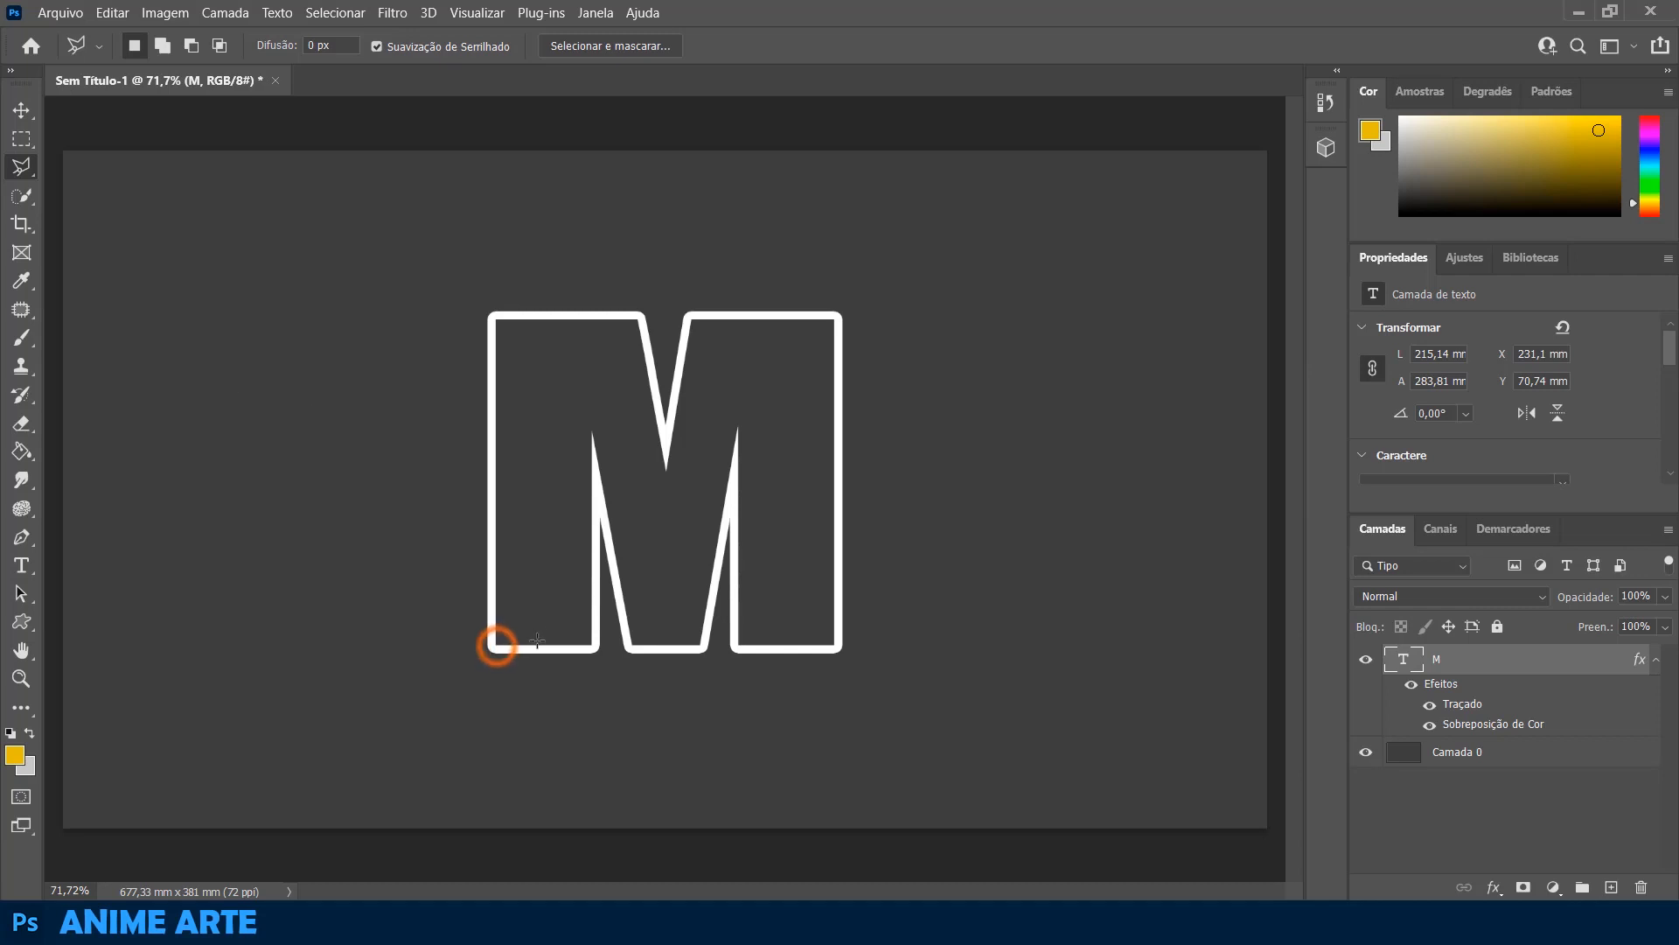
click(591, 574)
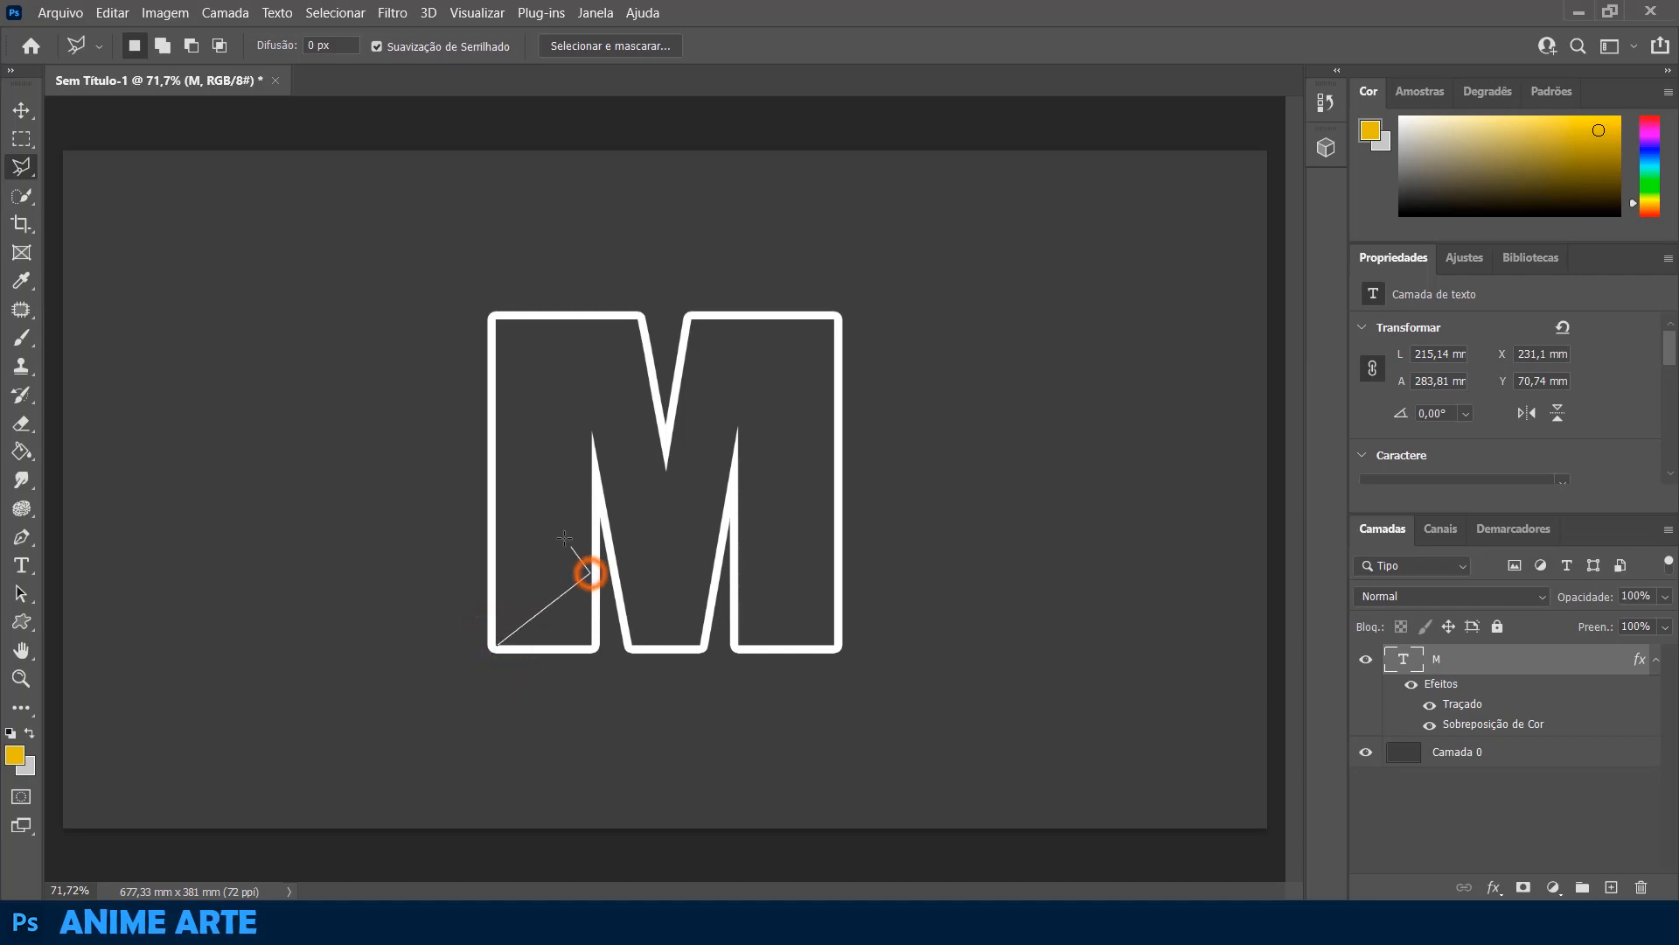
click(491, 517)
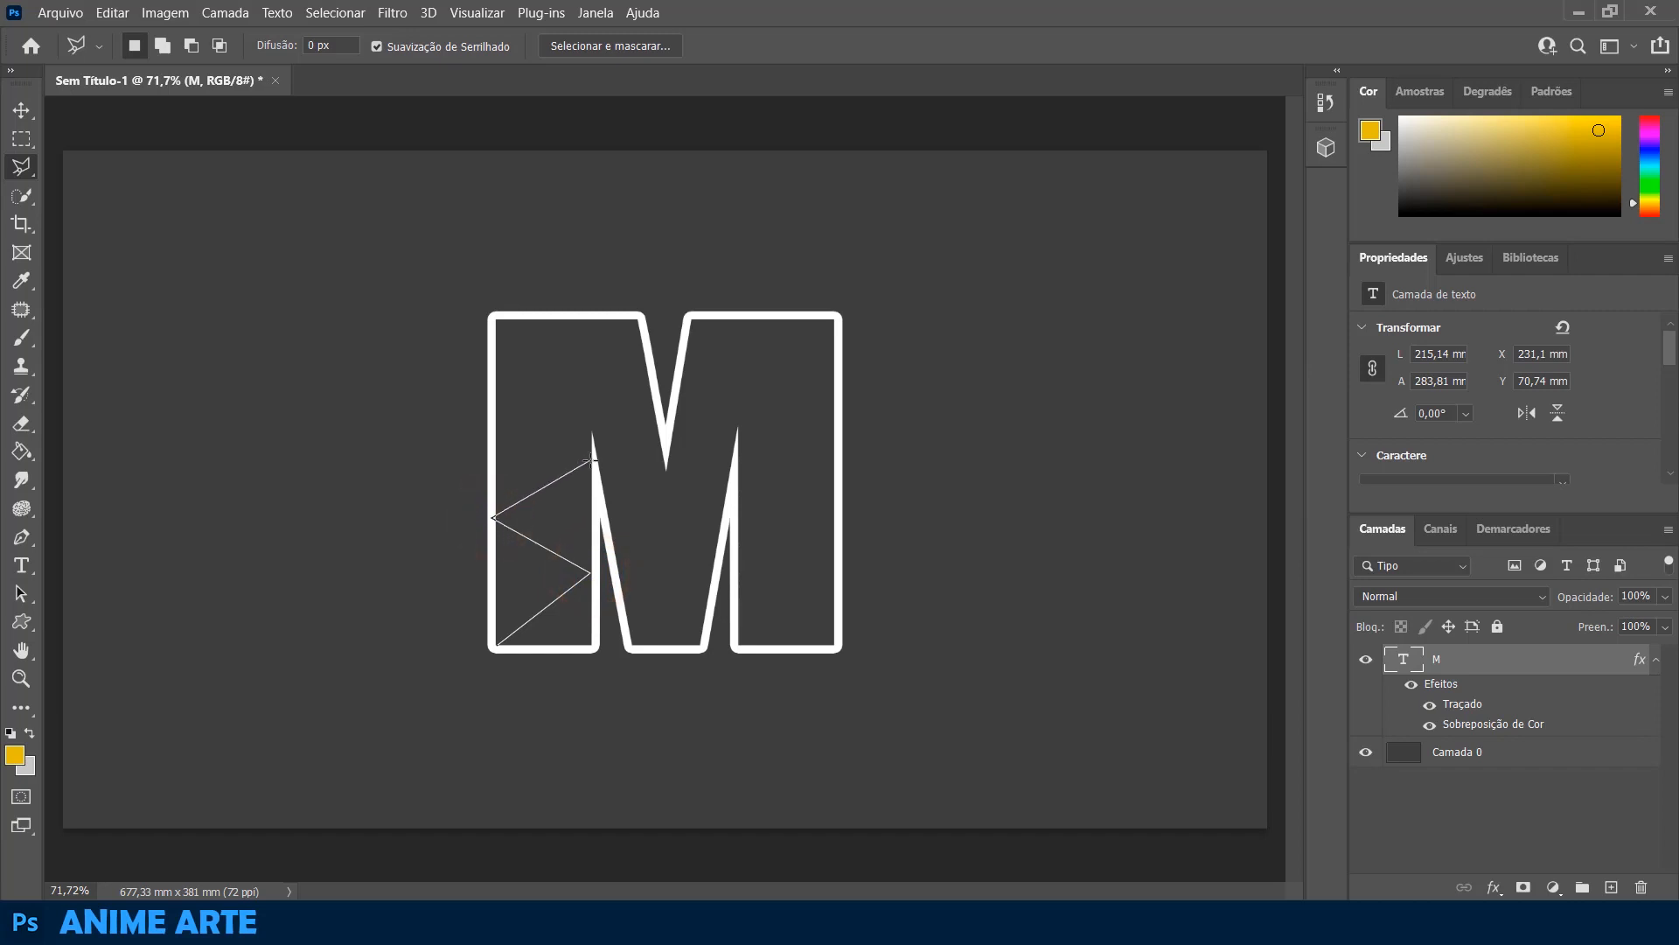
click(591, 460)
click(494, 369)
click(596, 320)
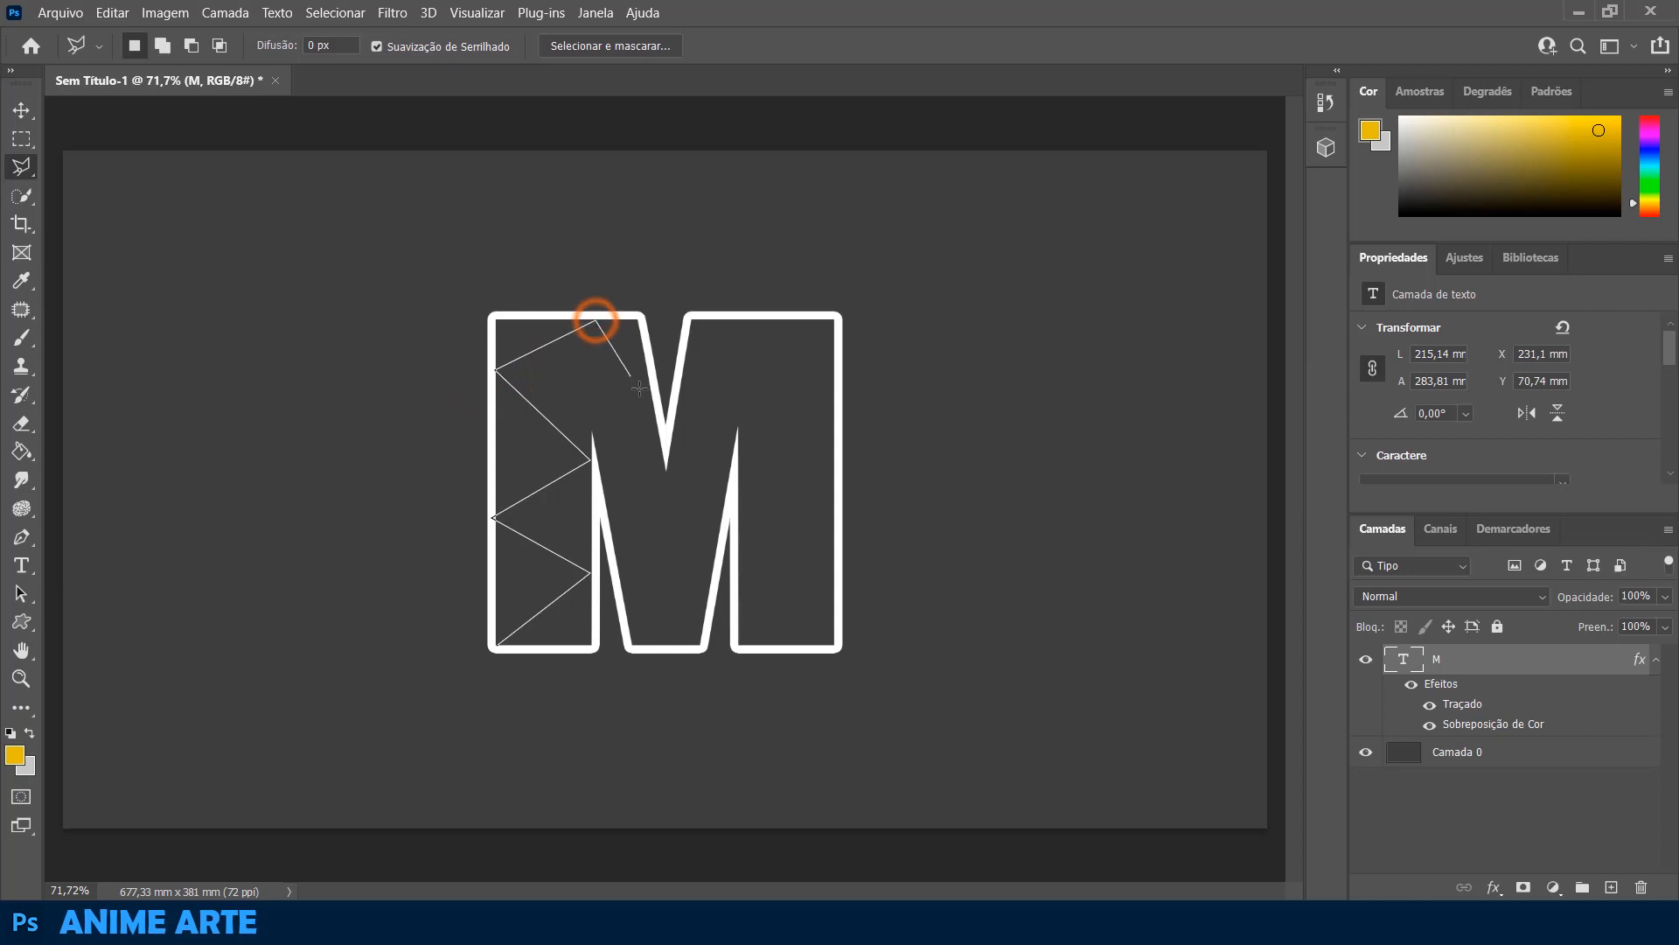
click(655, 409)
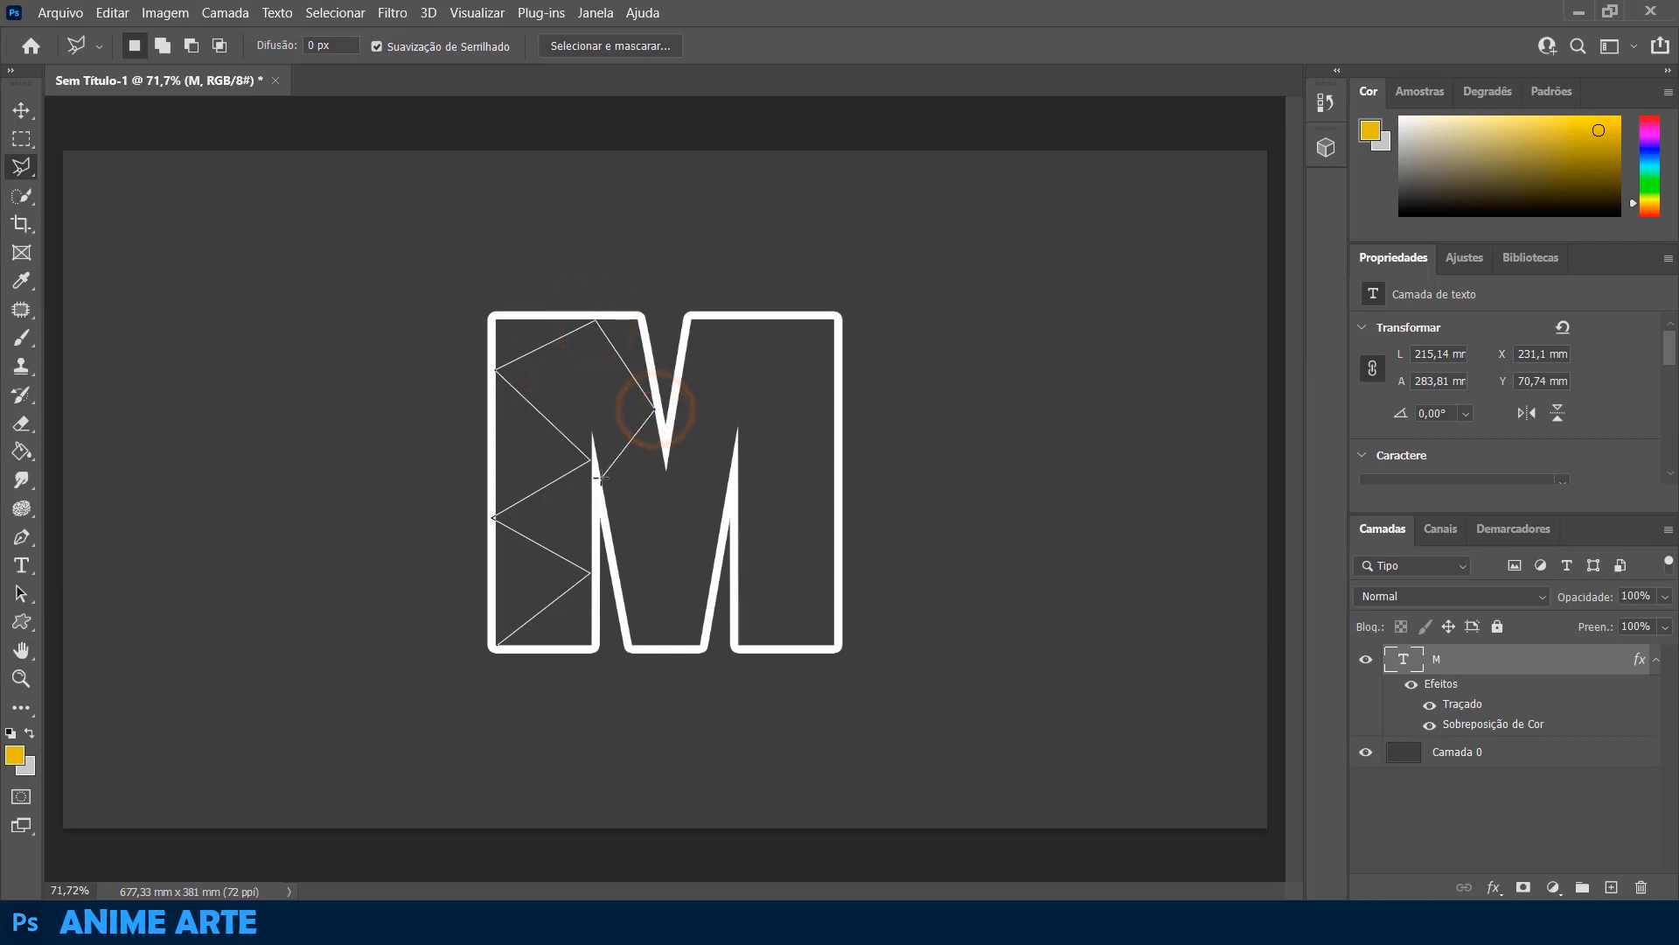
click(600, 476)
click(713, 570)
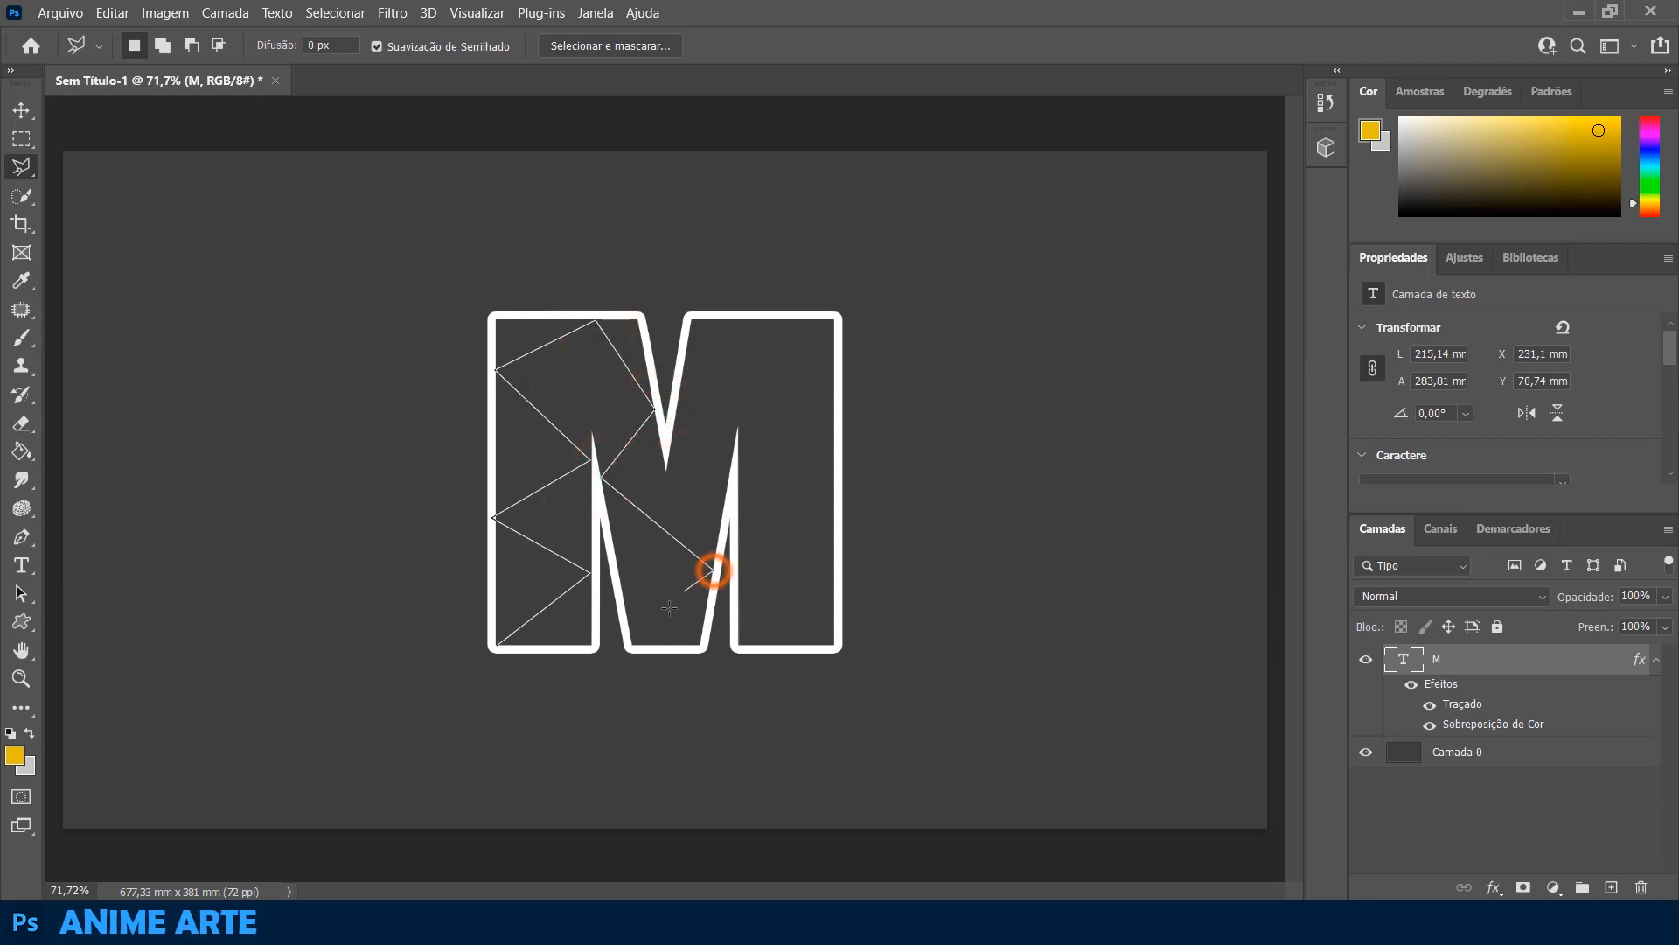
click(634, 647)
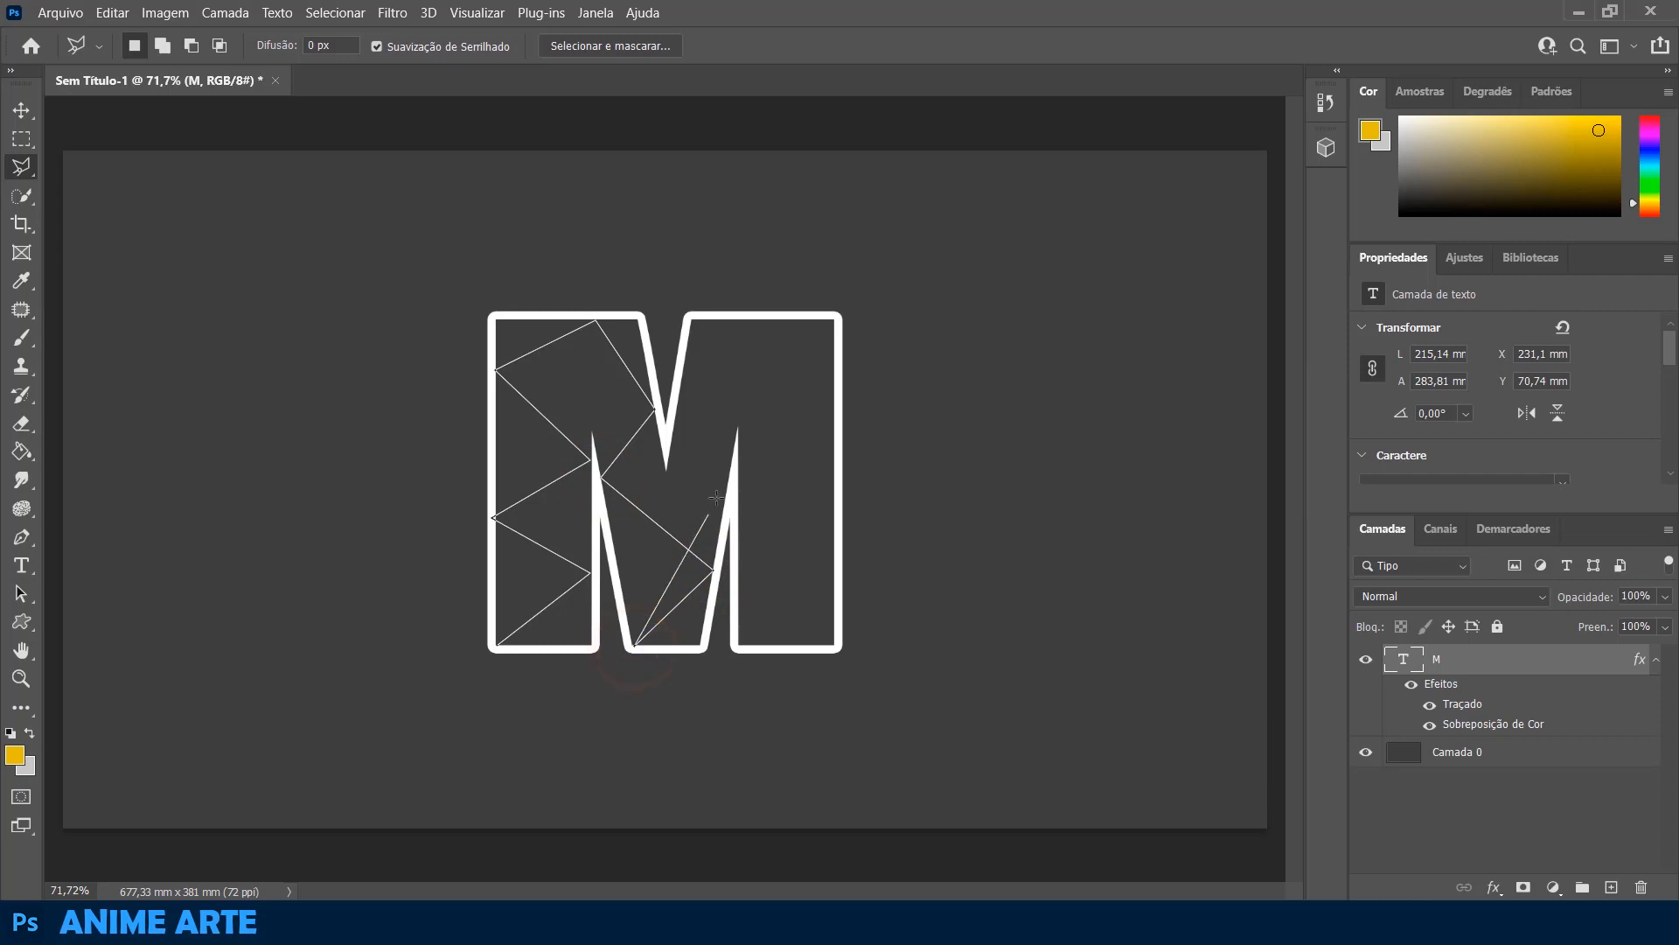
click(731, 465)
click(681, 380)
click(770, 320)
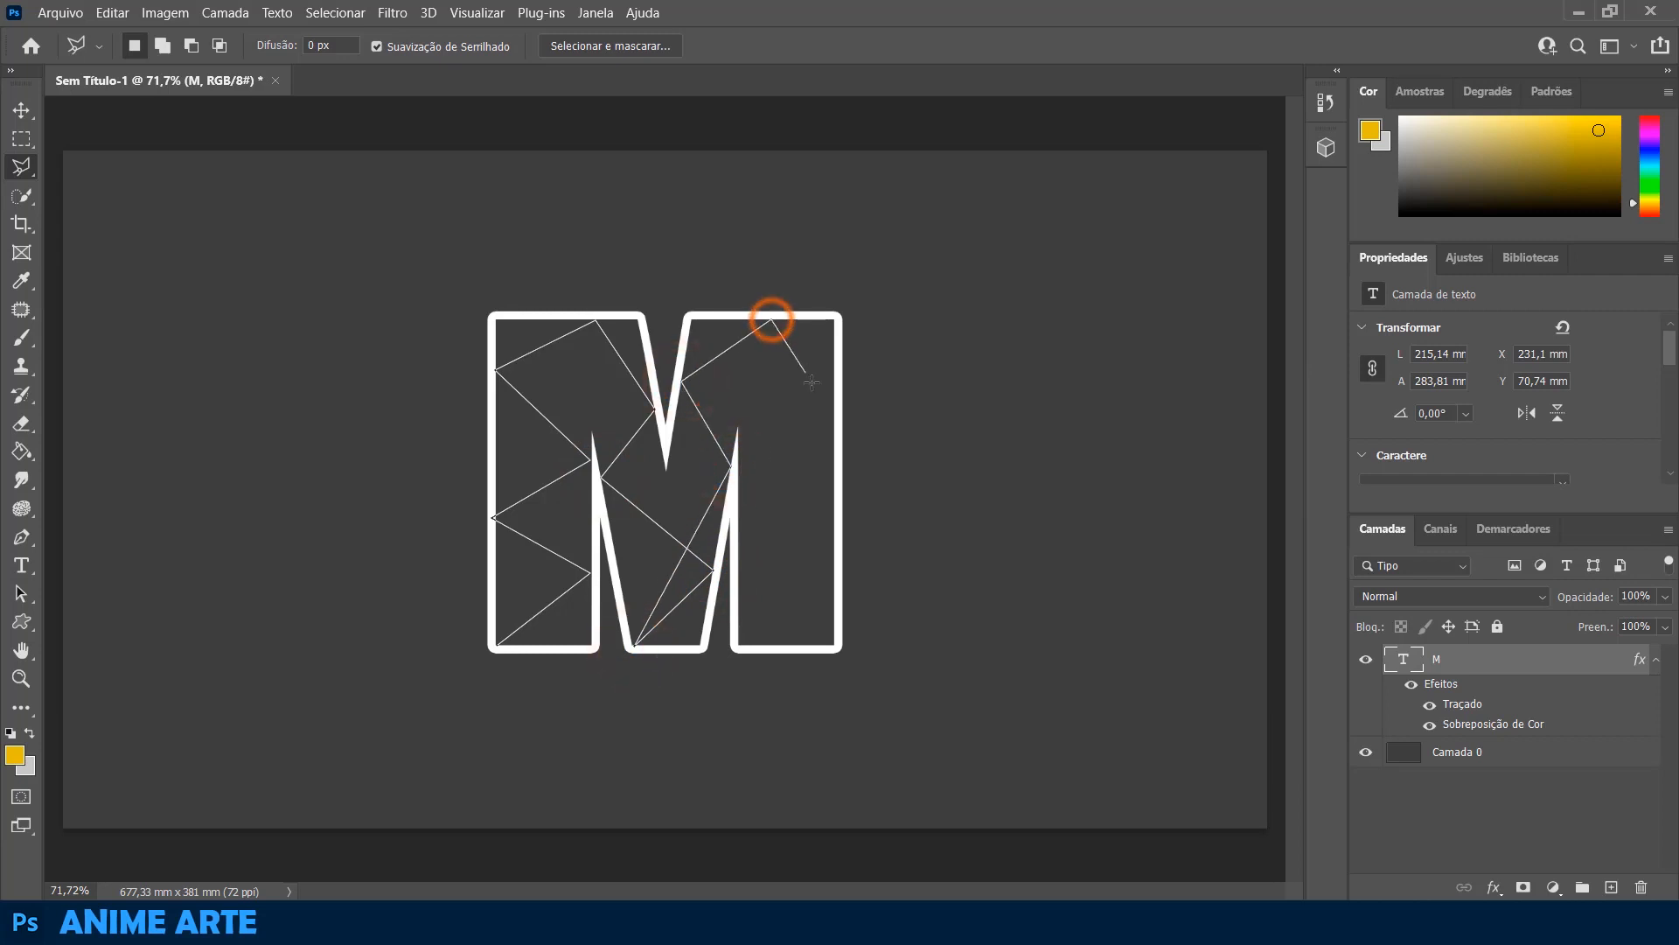
click(833, 417)
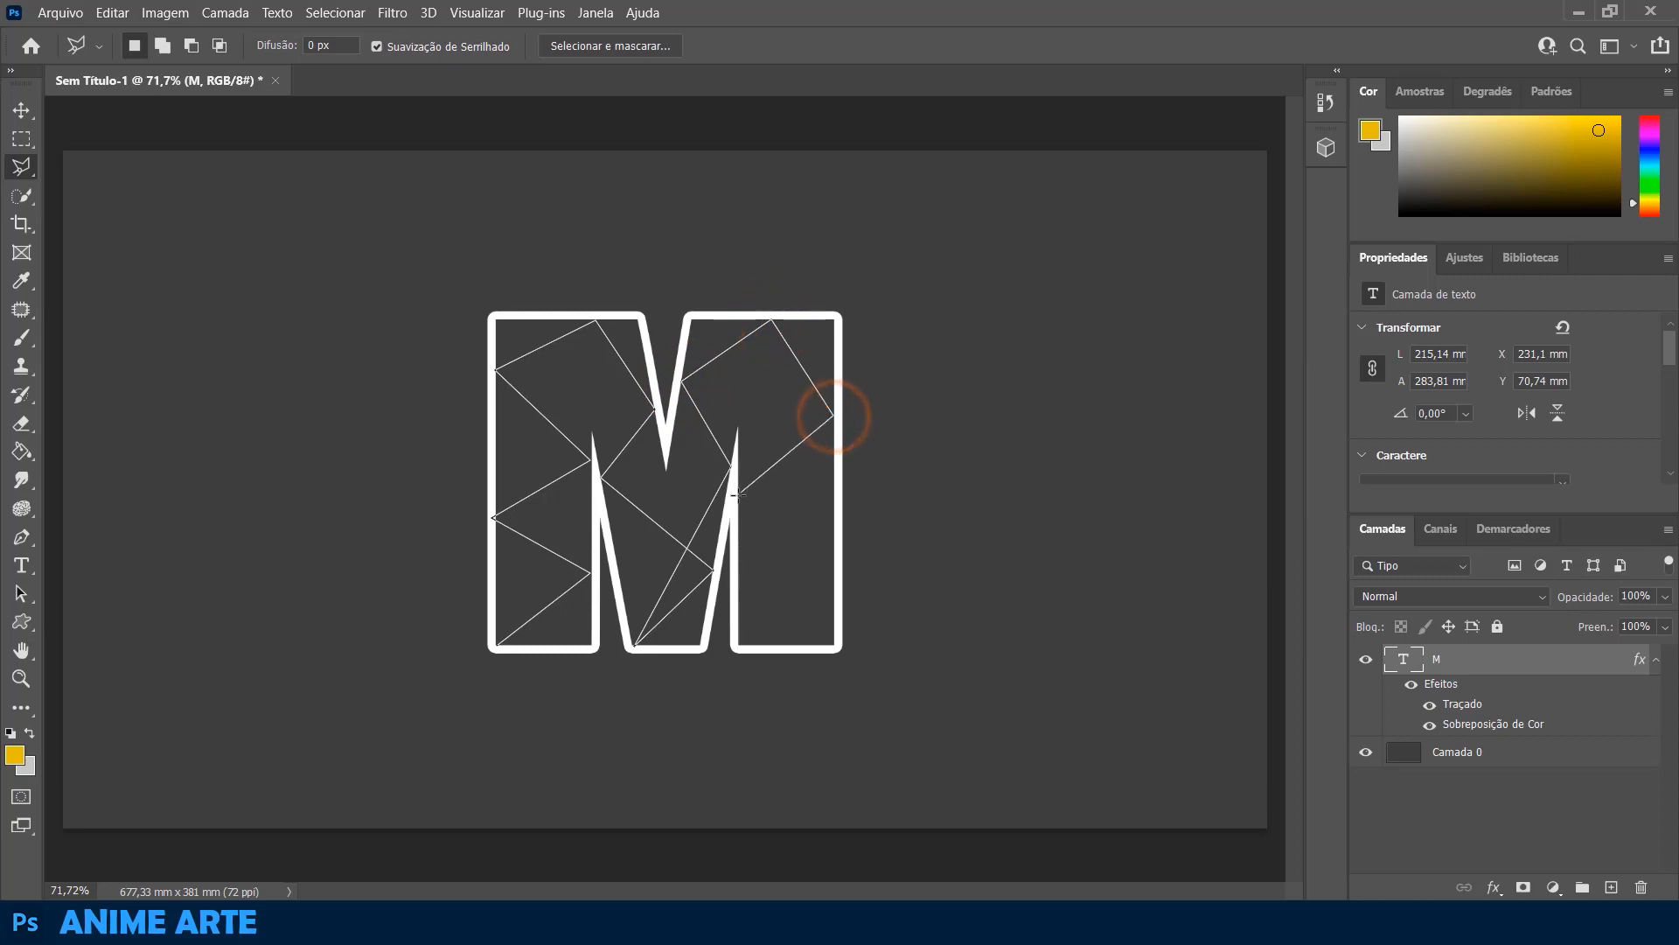
click(737, 498)
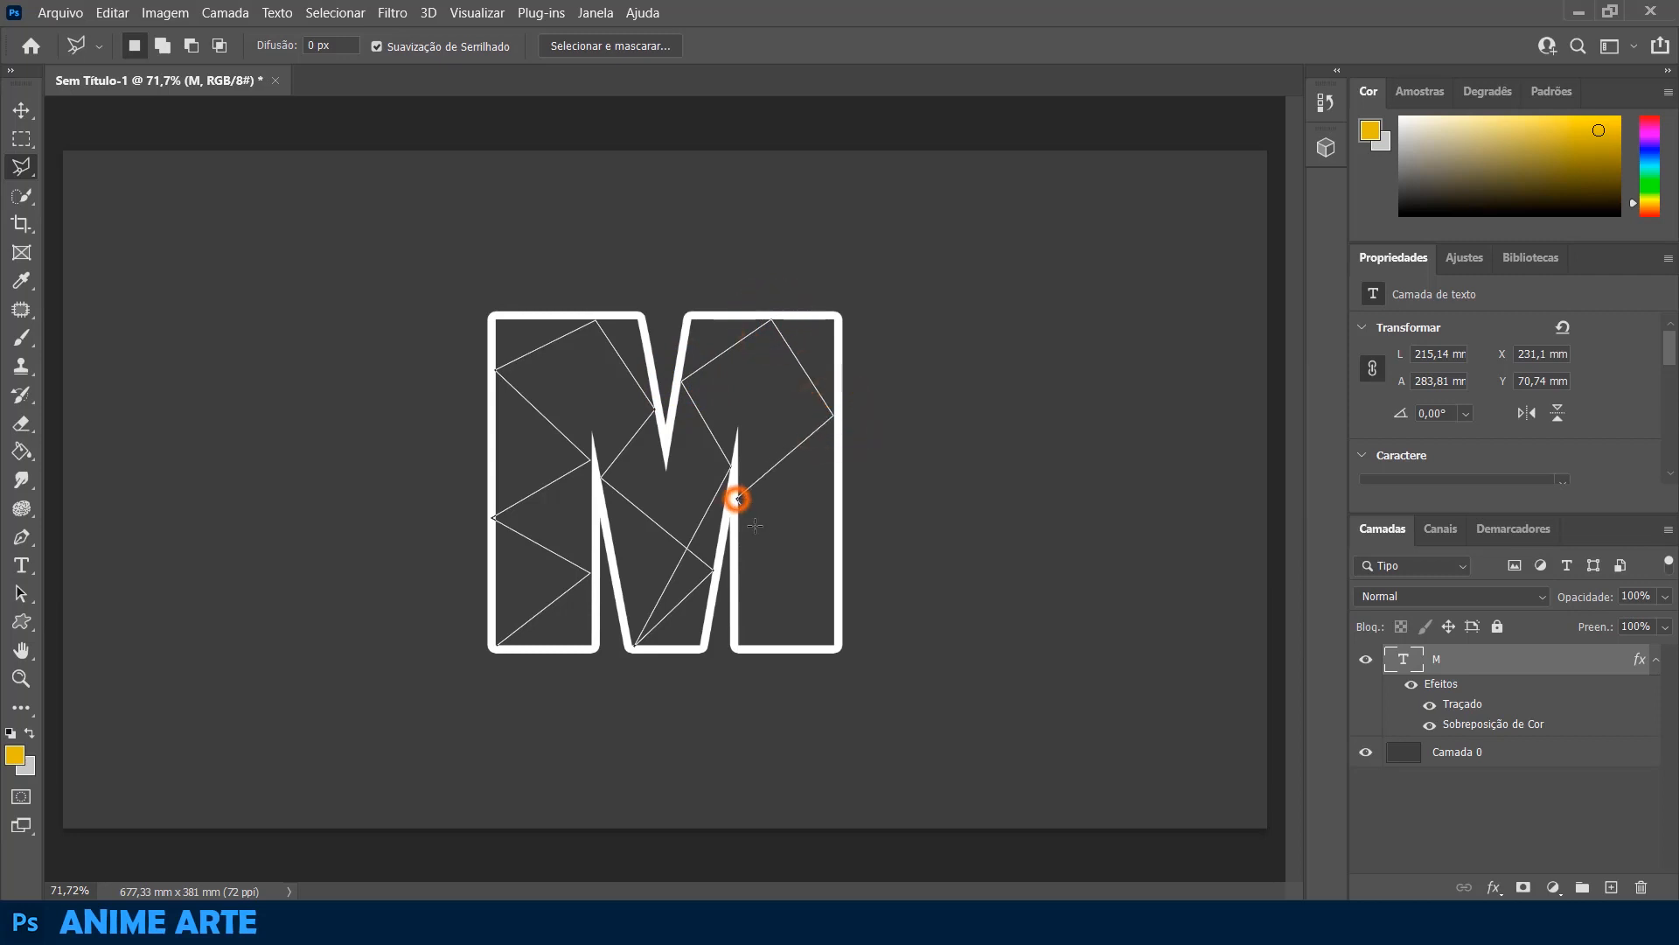
click(835, 609)
click(767, 647)
click(734, 604)
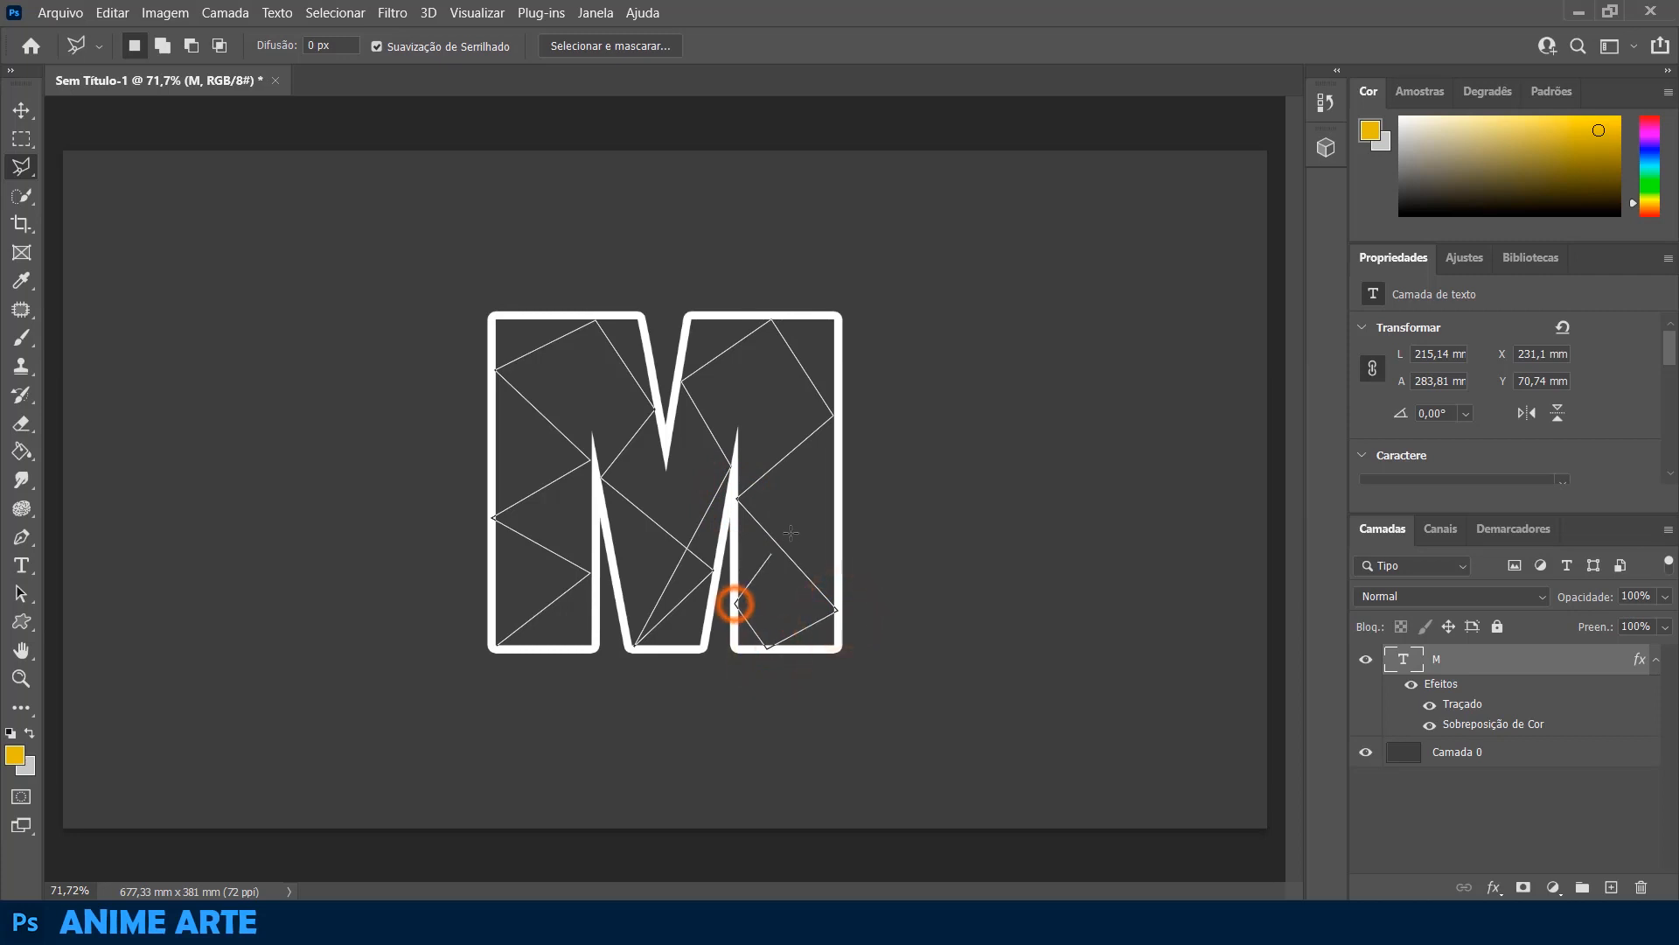
click(836, 495)
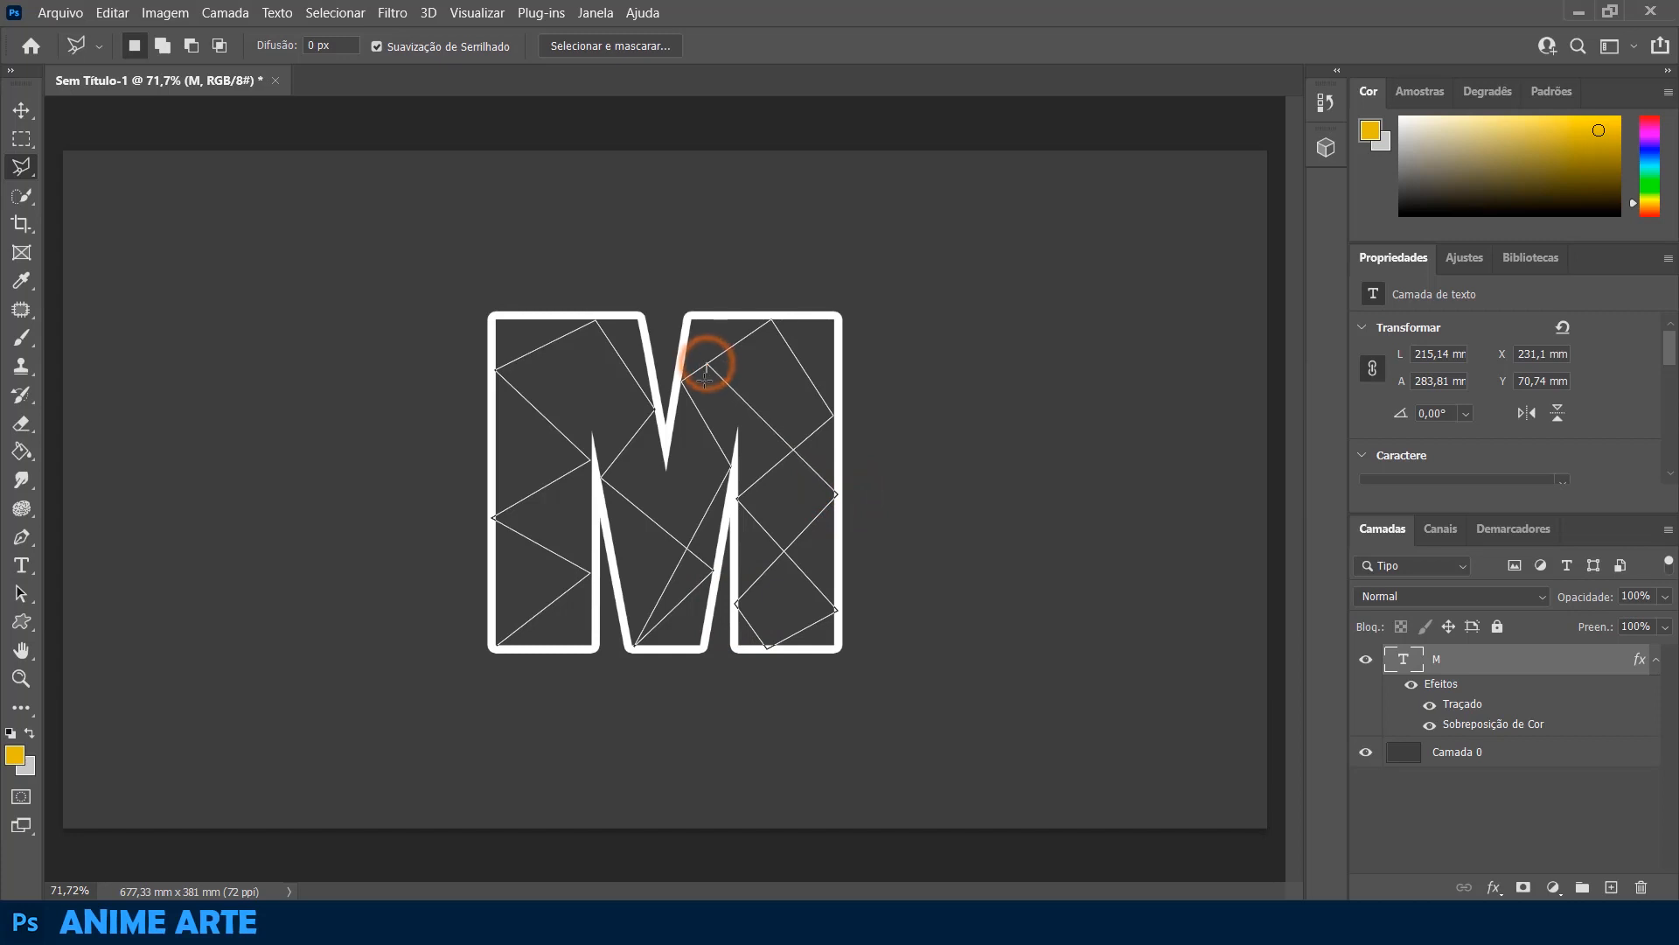
click(654, 543)
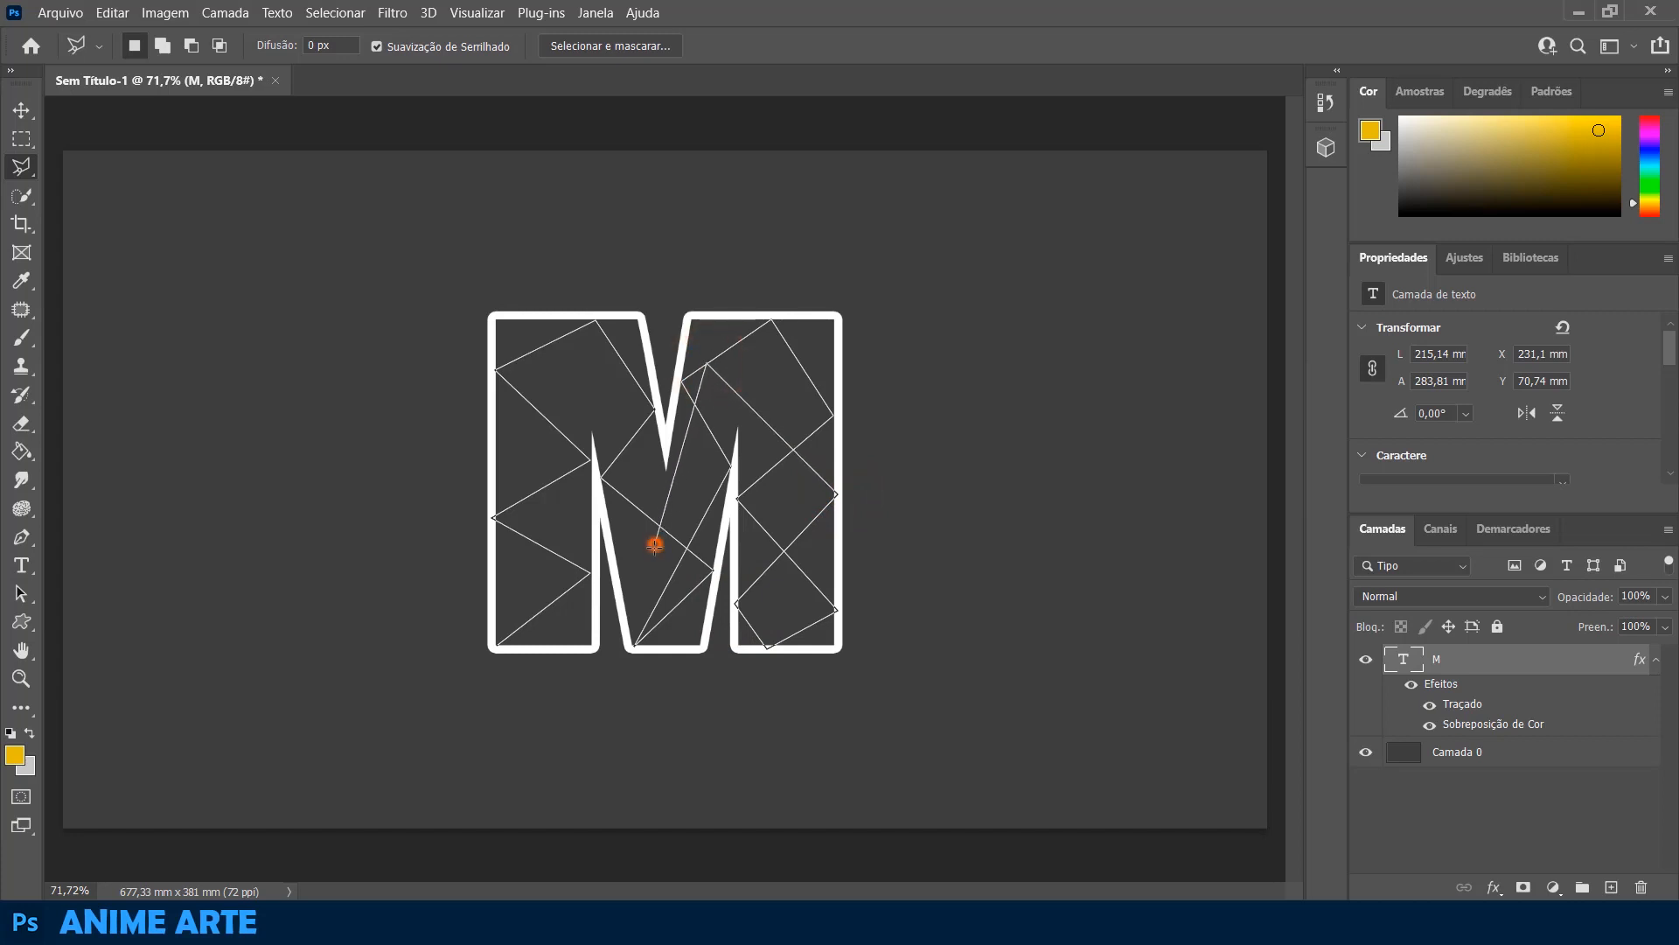
click(626, 628)
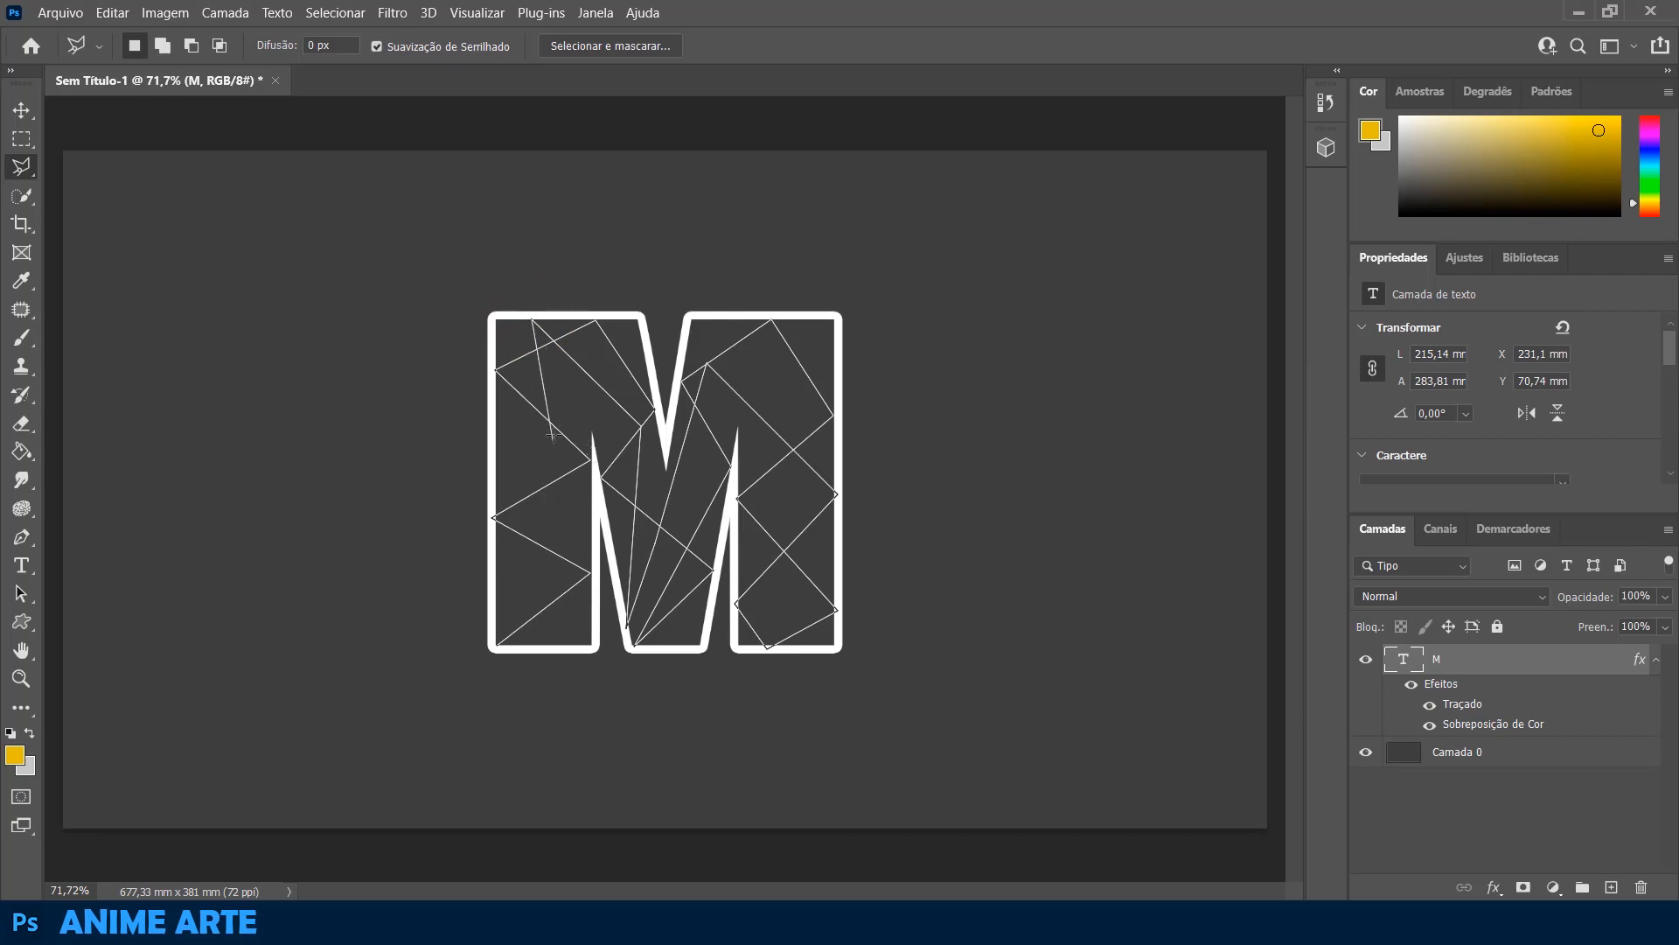
click(563, 433)
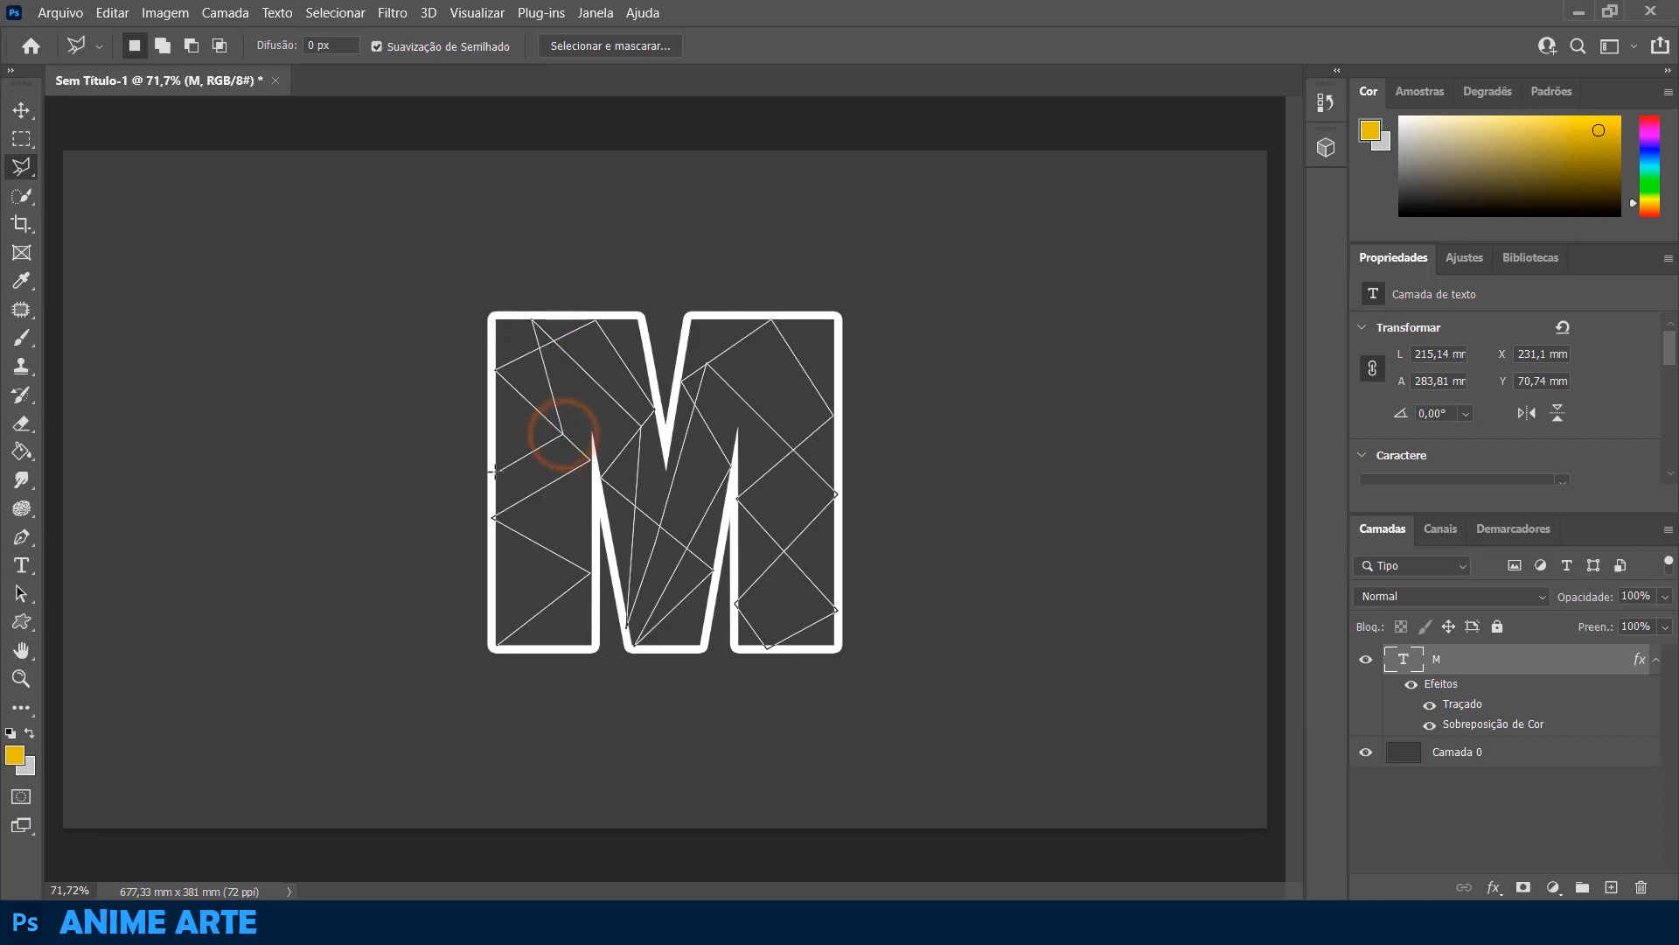
click(494, 470)
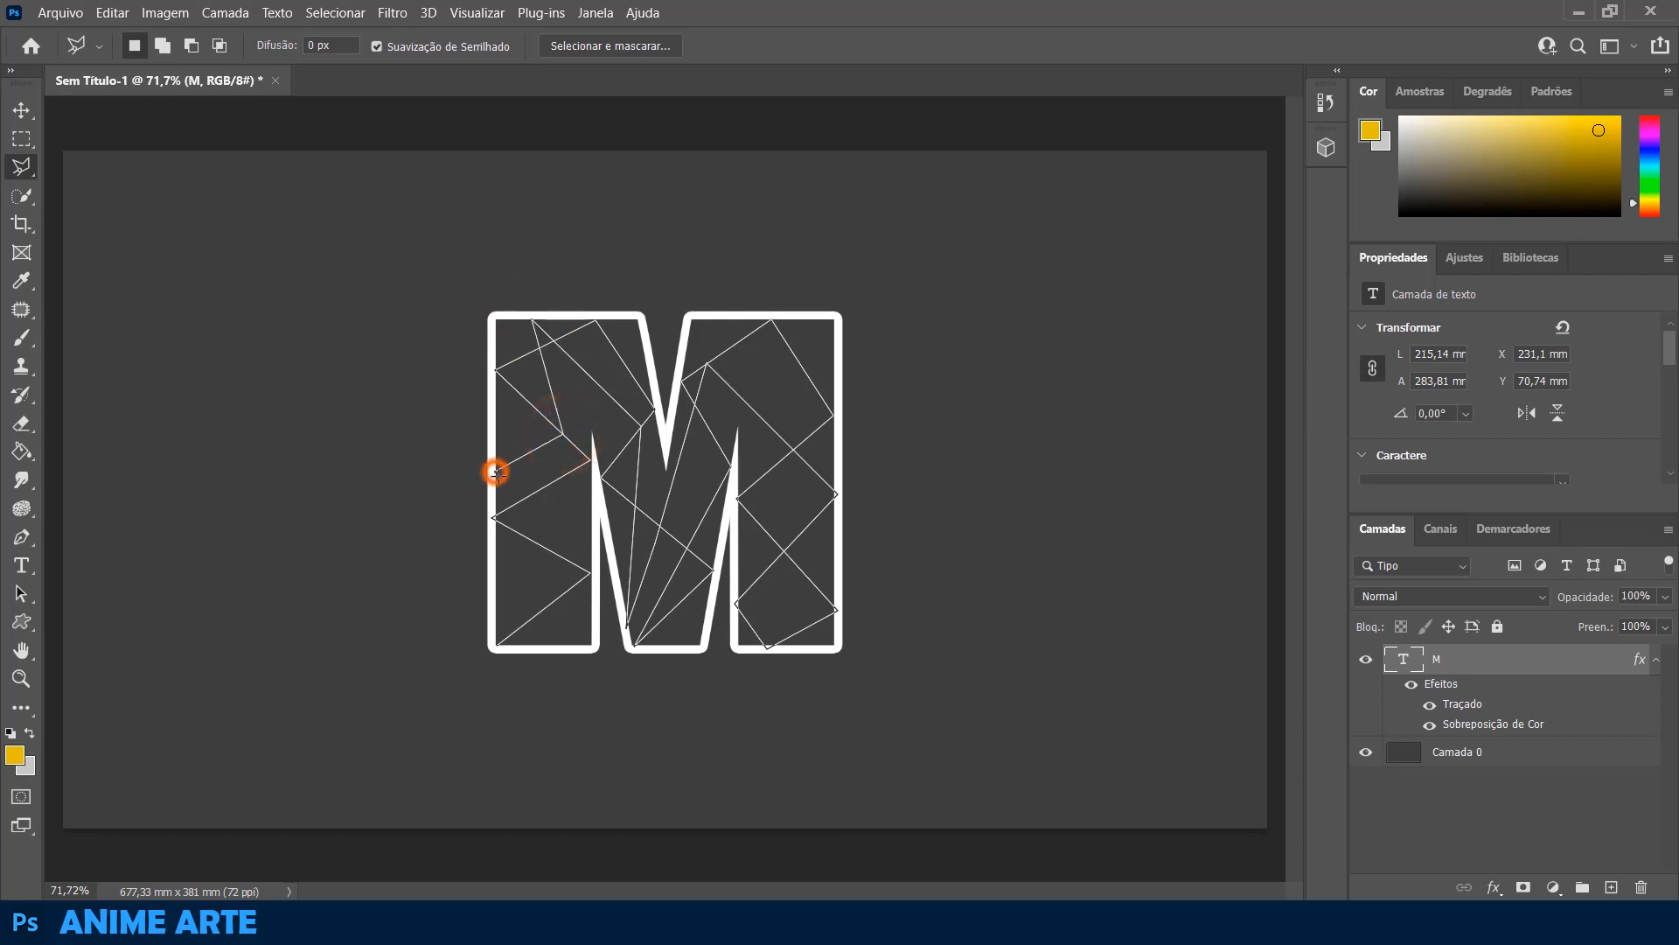
click(592, 504)
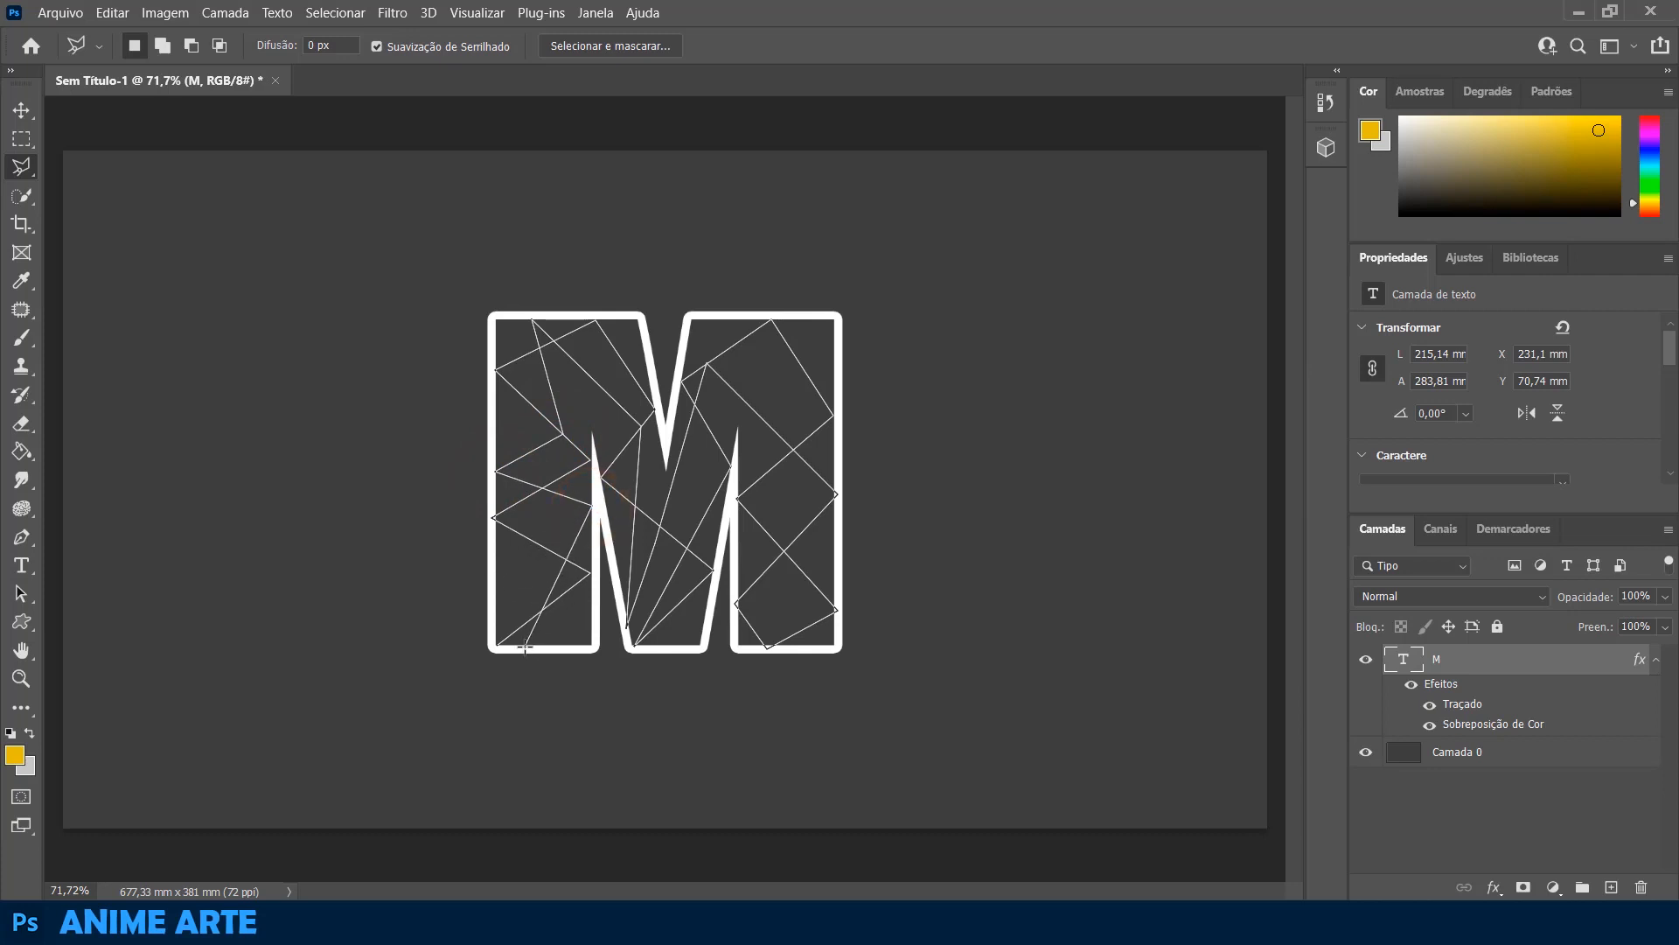
click(524, 645)
click(500, 647)
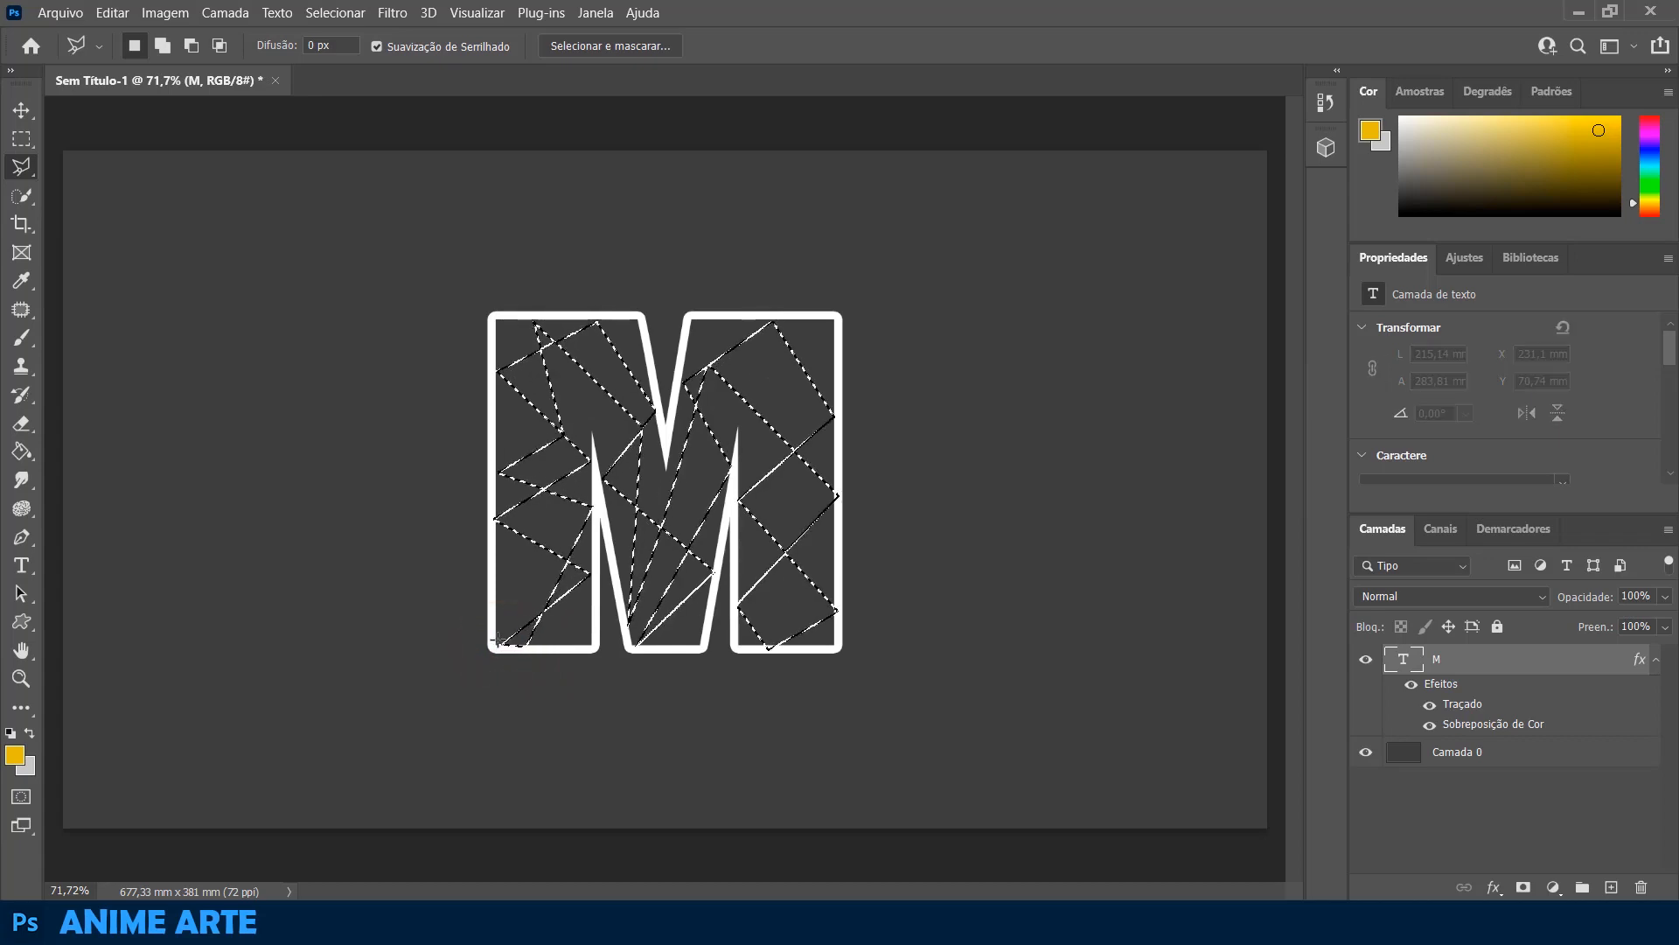
- Add a new empty layer above the M text layer, keeping the zigzag selection active
right_click(824, 399)
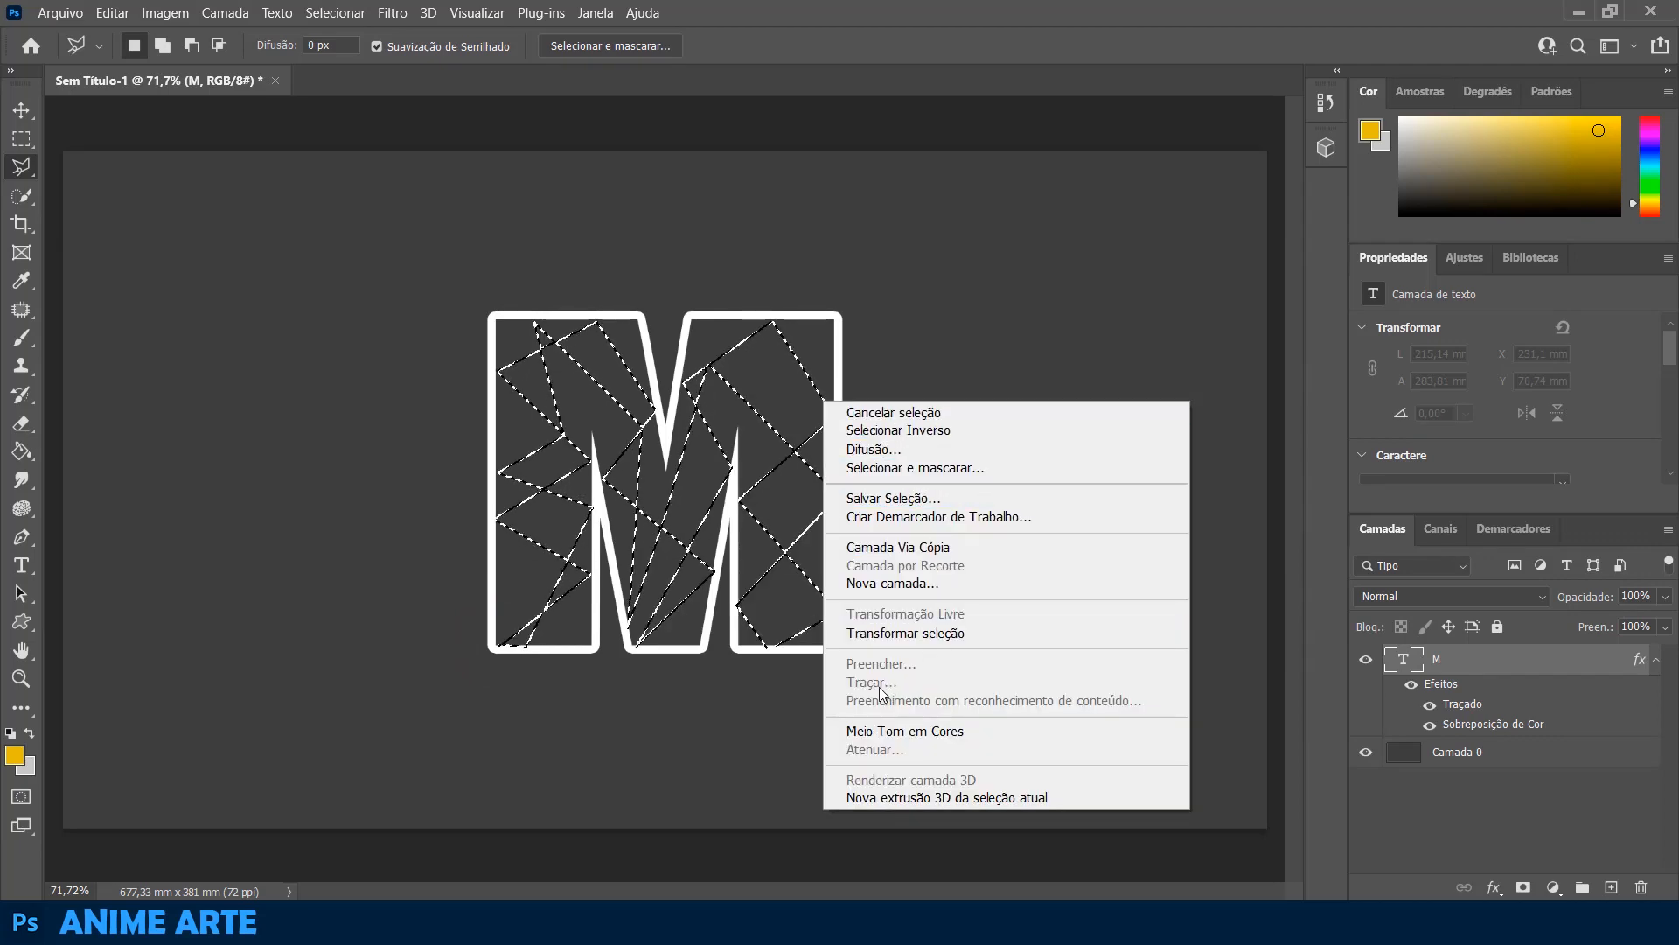
click(21, 165)
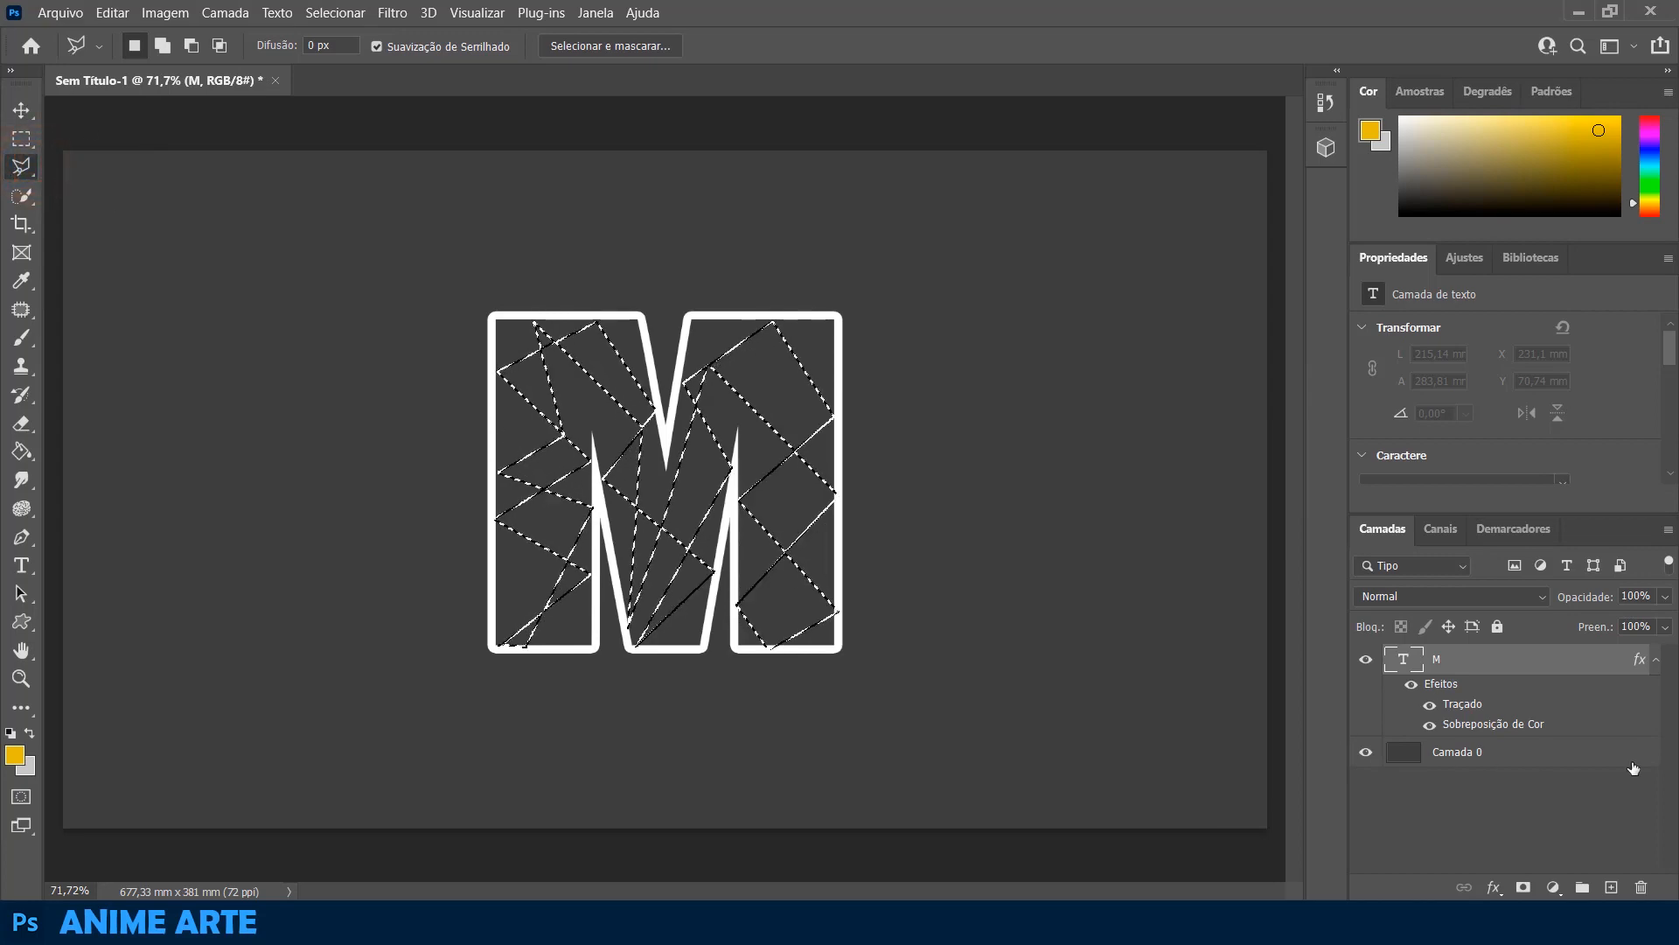
click(1611, 887)
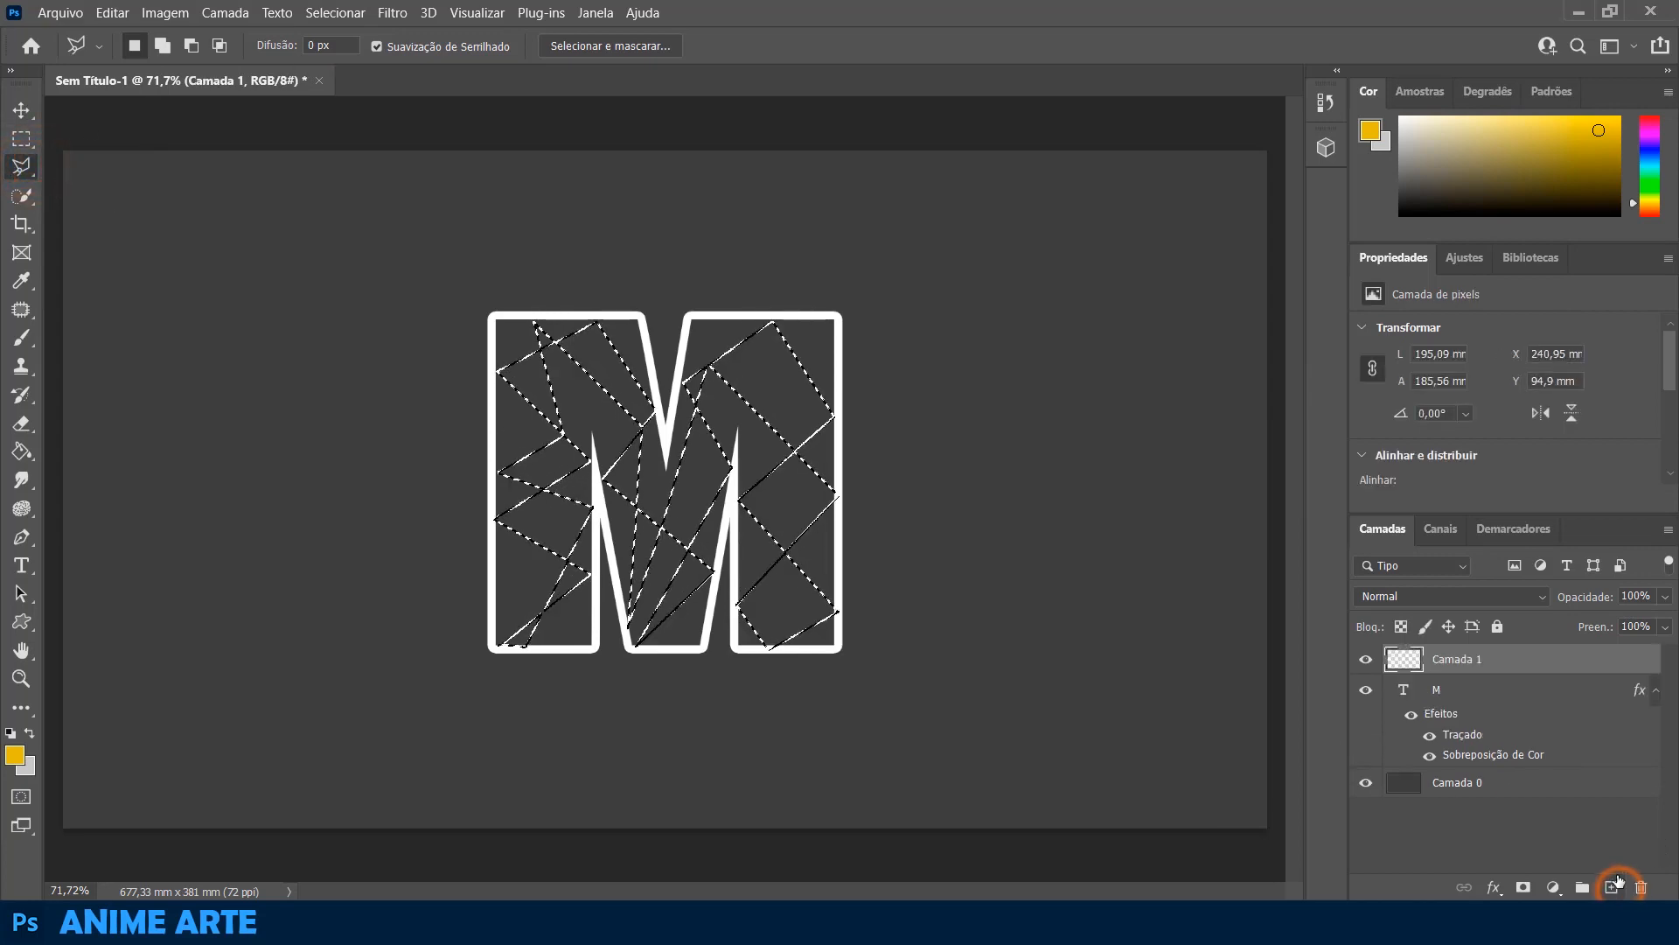
- Set the size of the M layer's Stroke effect to 10 px
click(1640, 691)
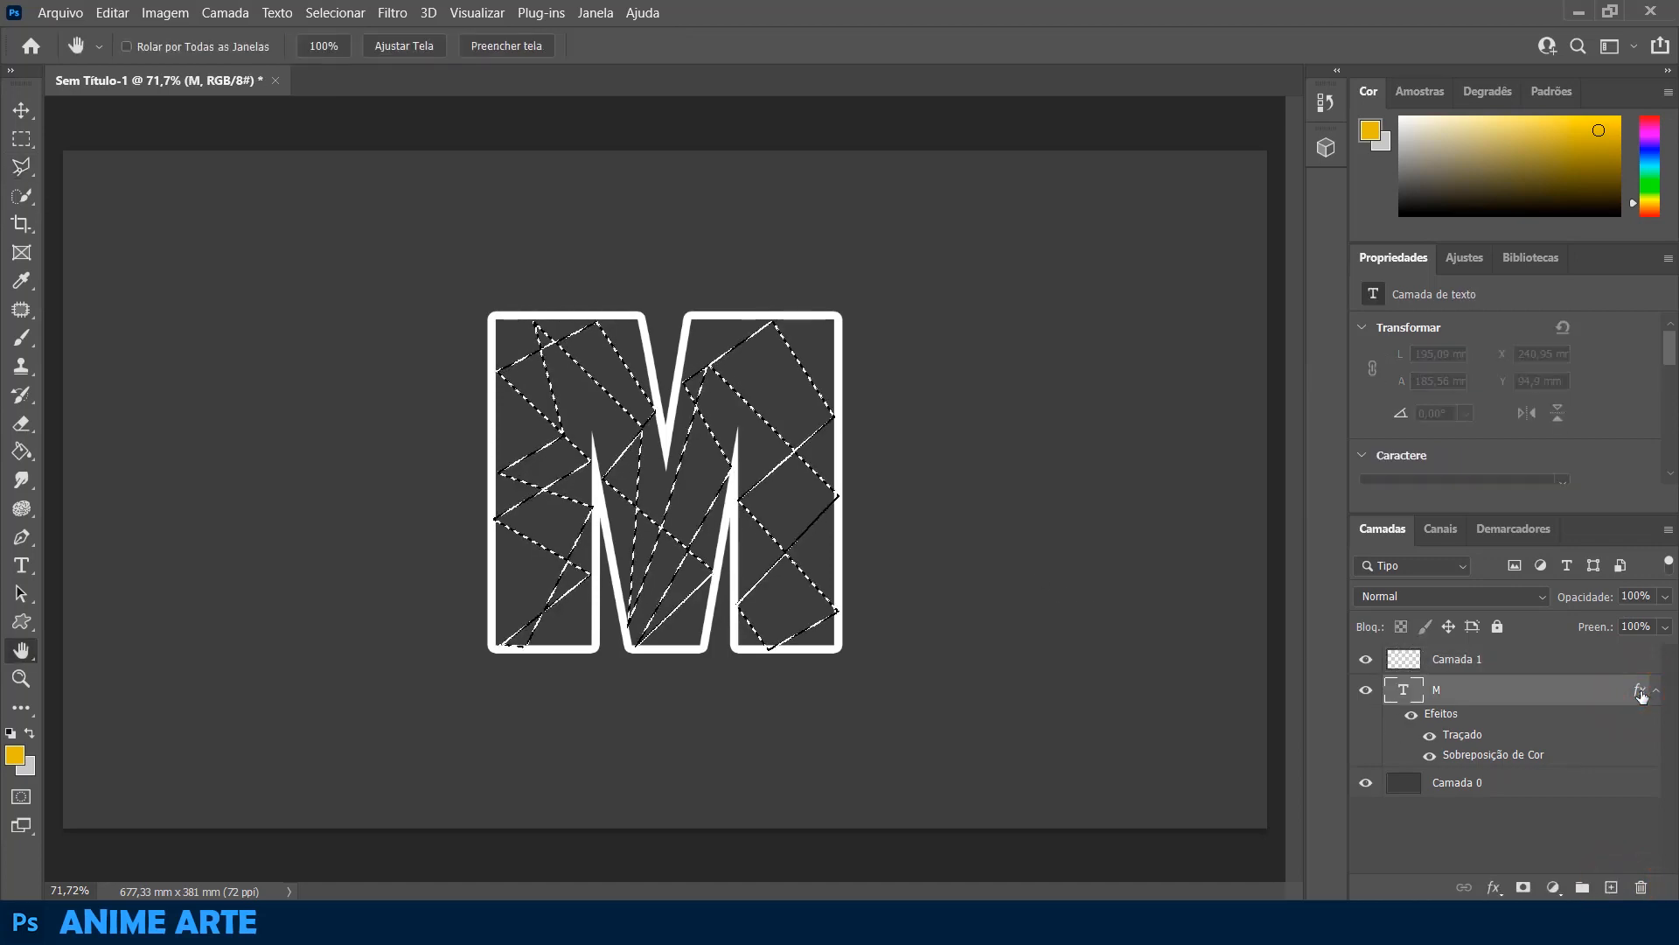
click(815, 208)
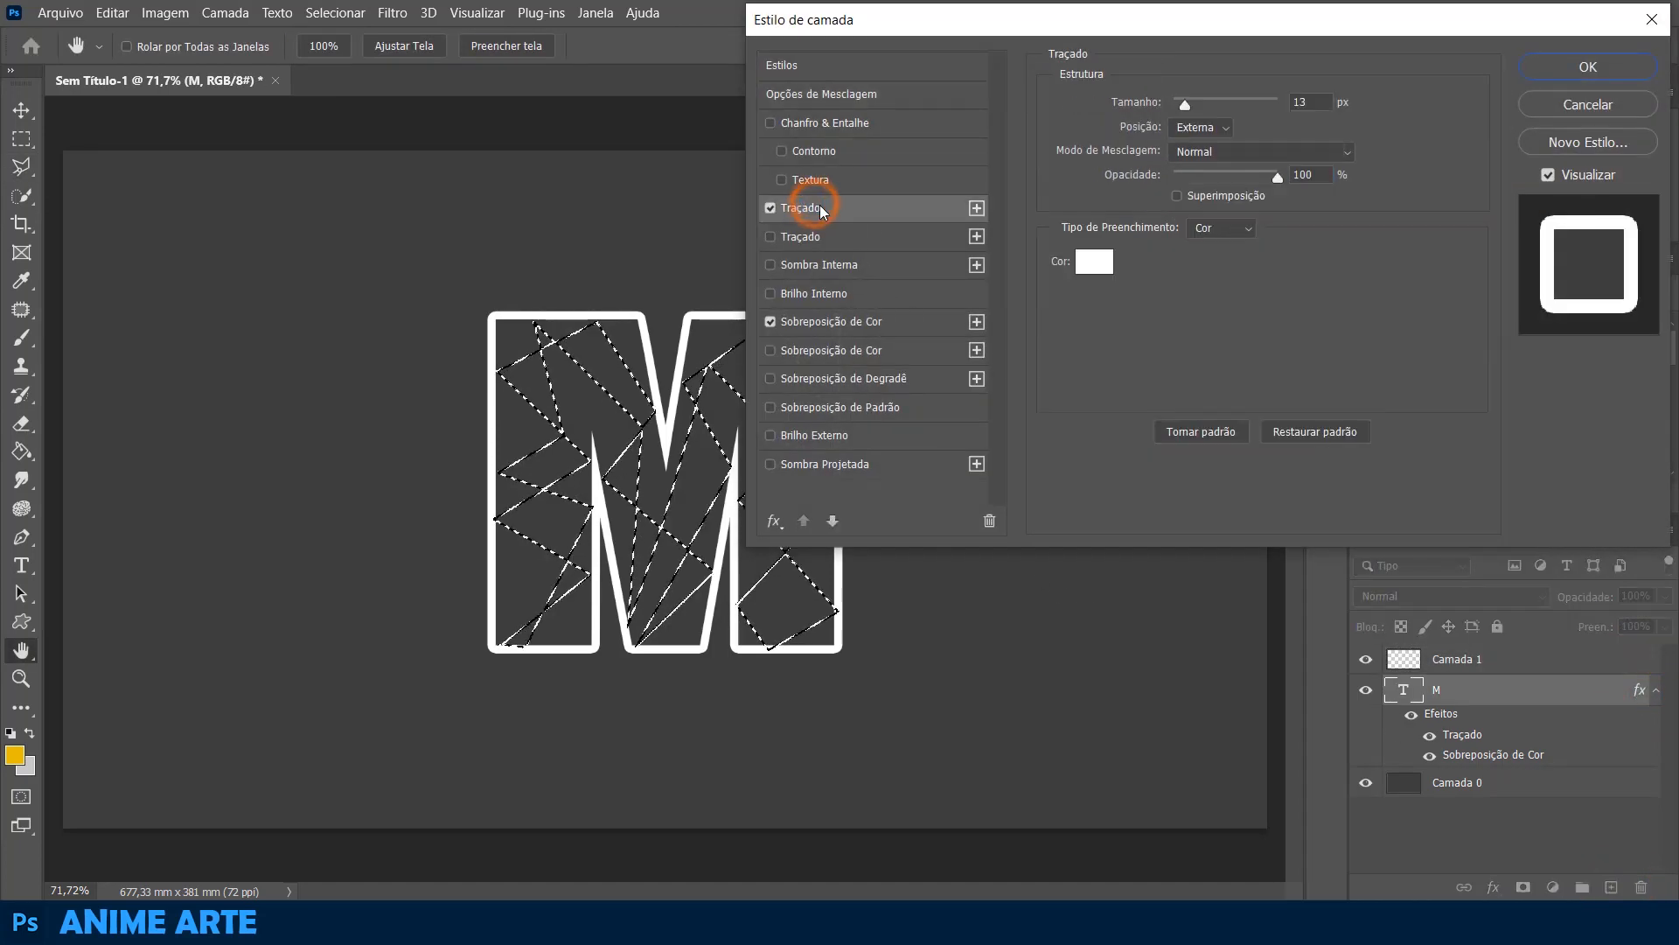
double_click(1302, 102)
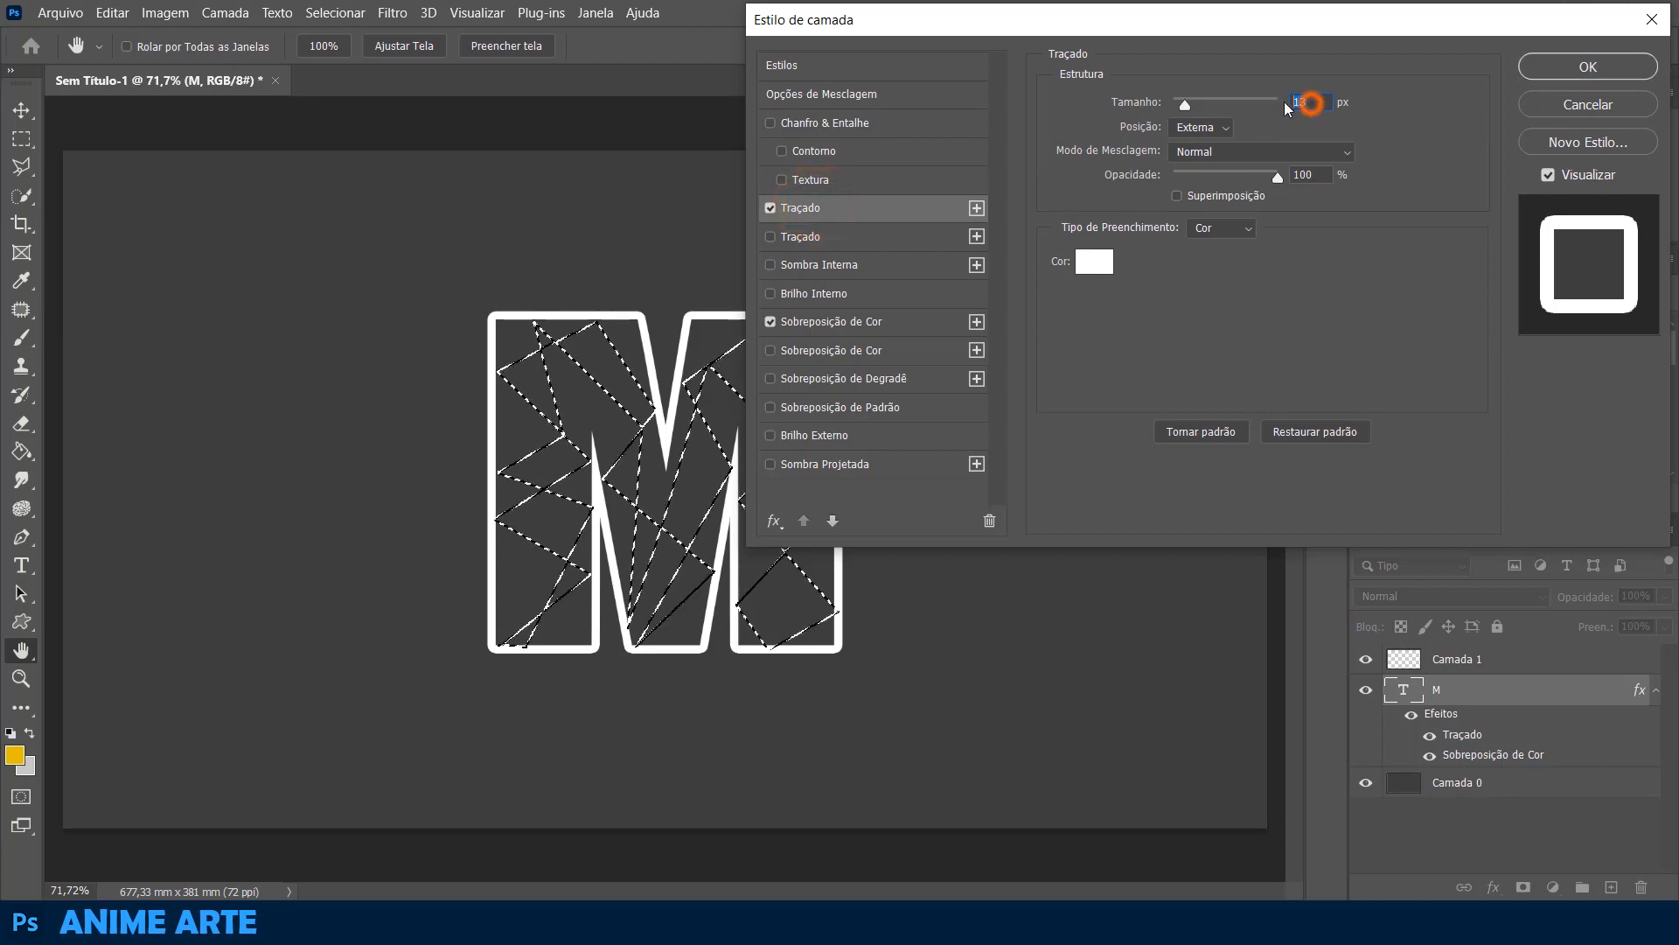
text(10)
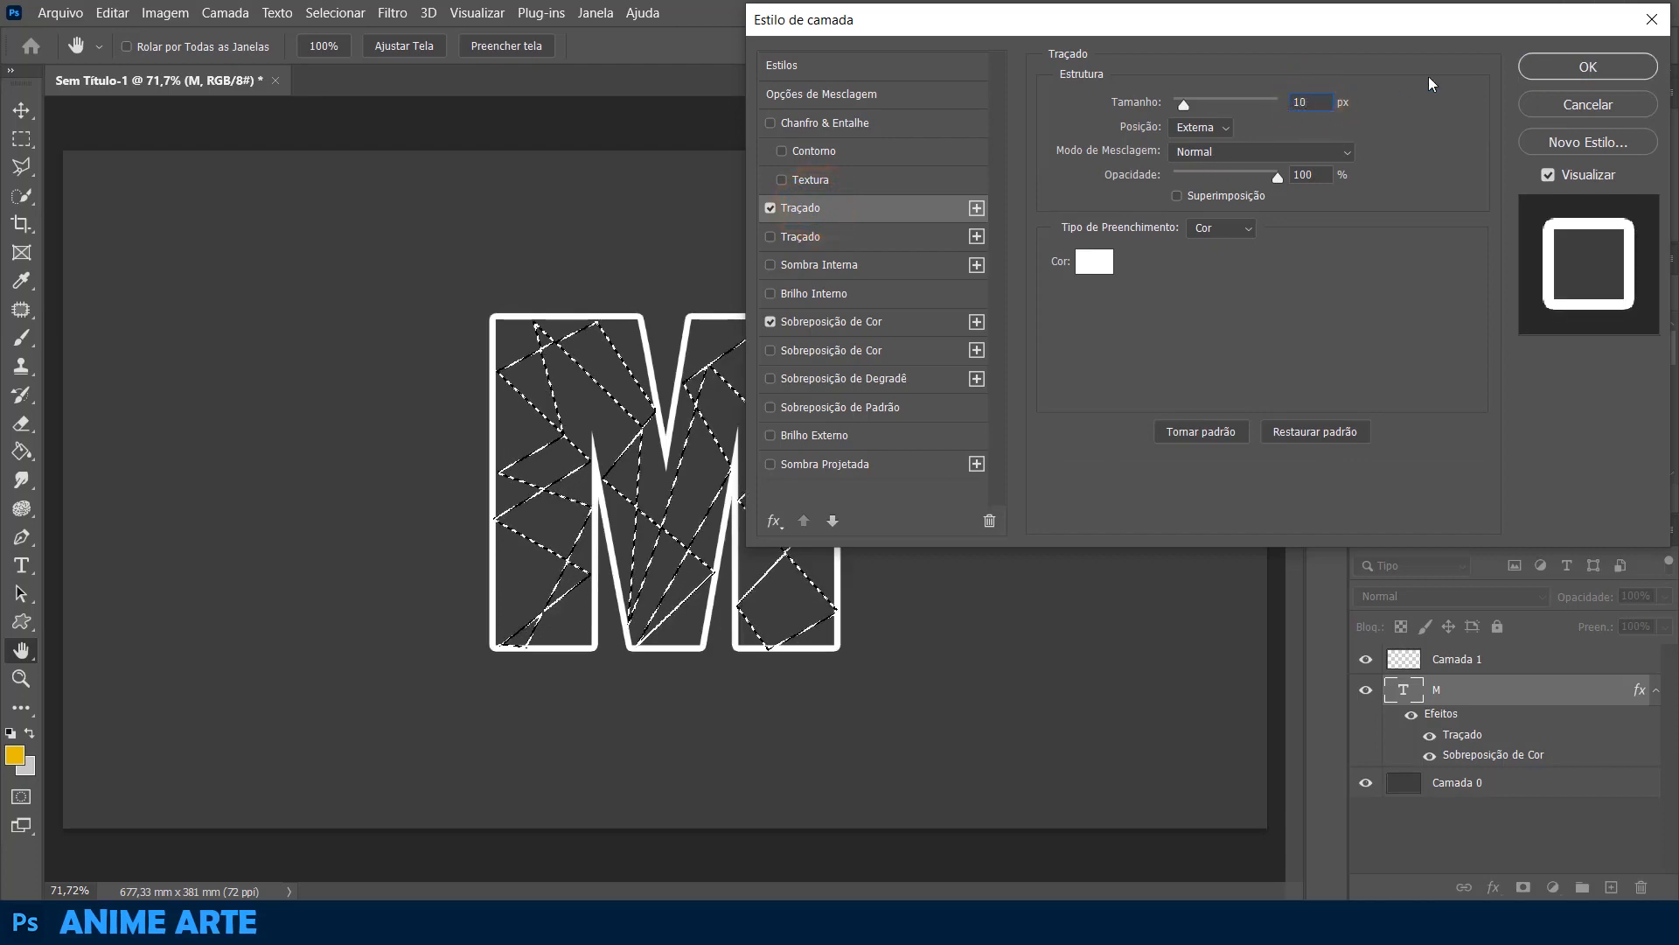
click(1536, 72)
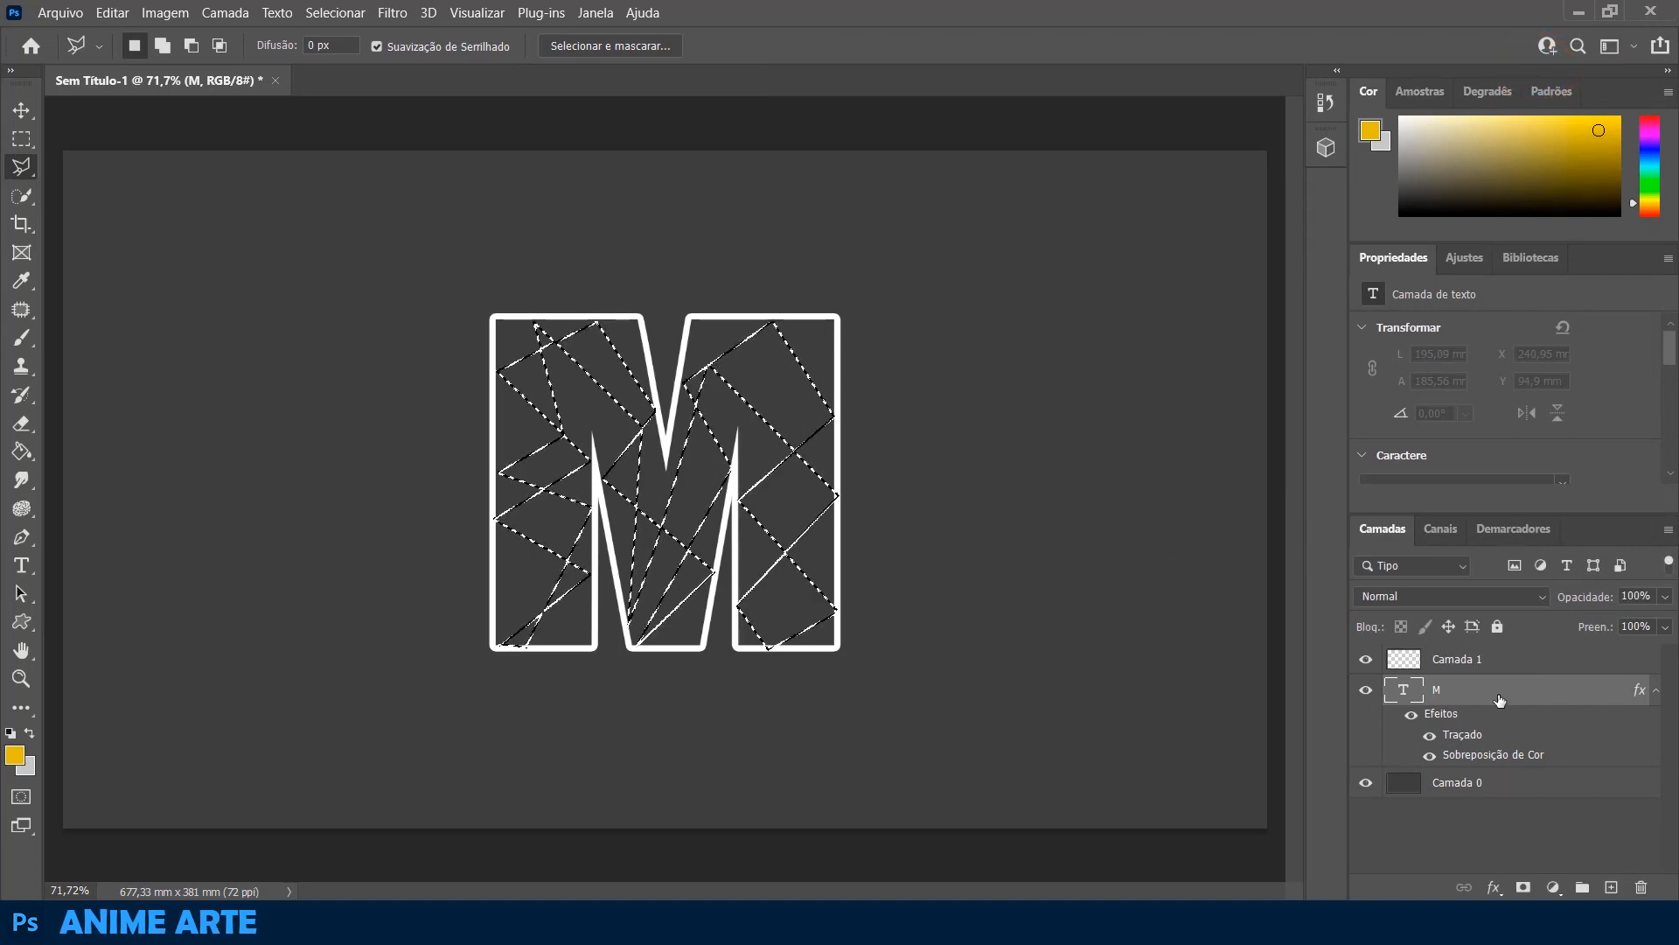
- Stroke the zigzag selection on Camada 1 with a 10 px white (#ffffff) line, centred on the selection edge
click(1506, 663)
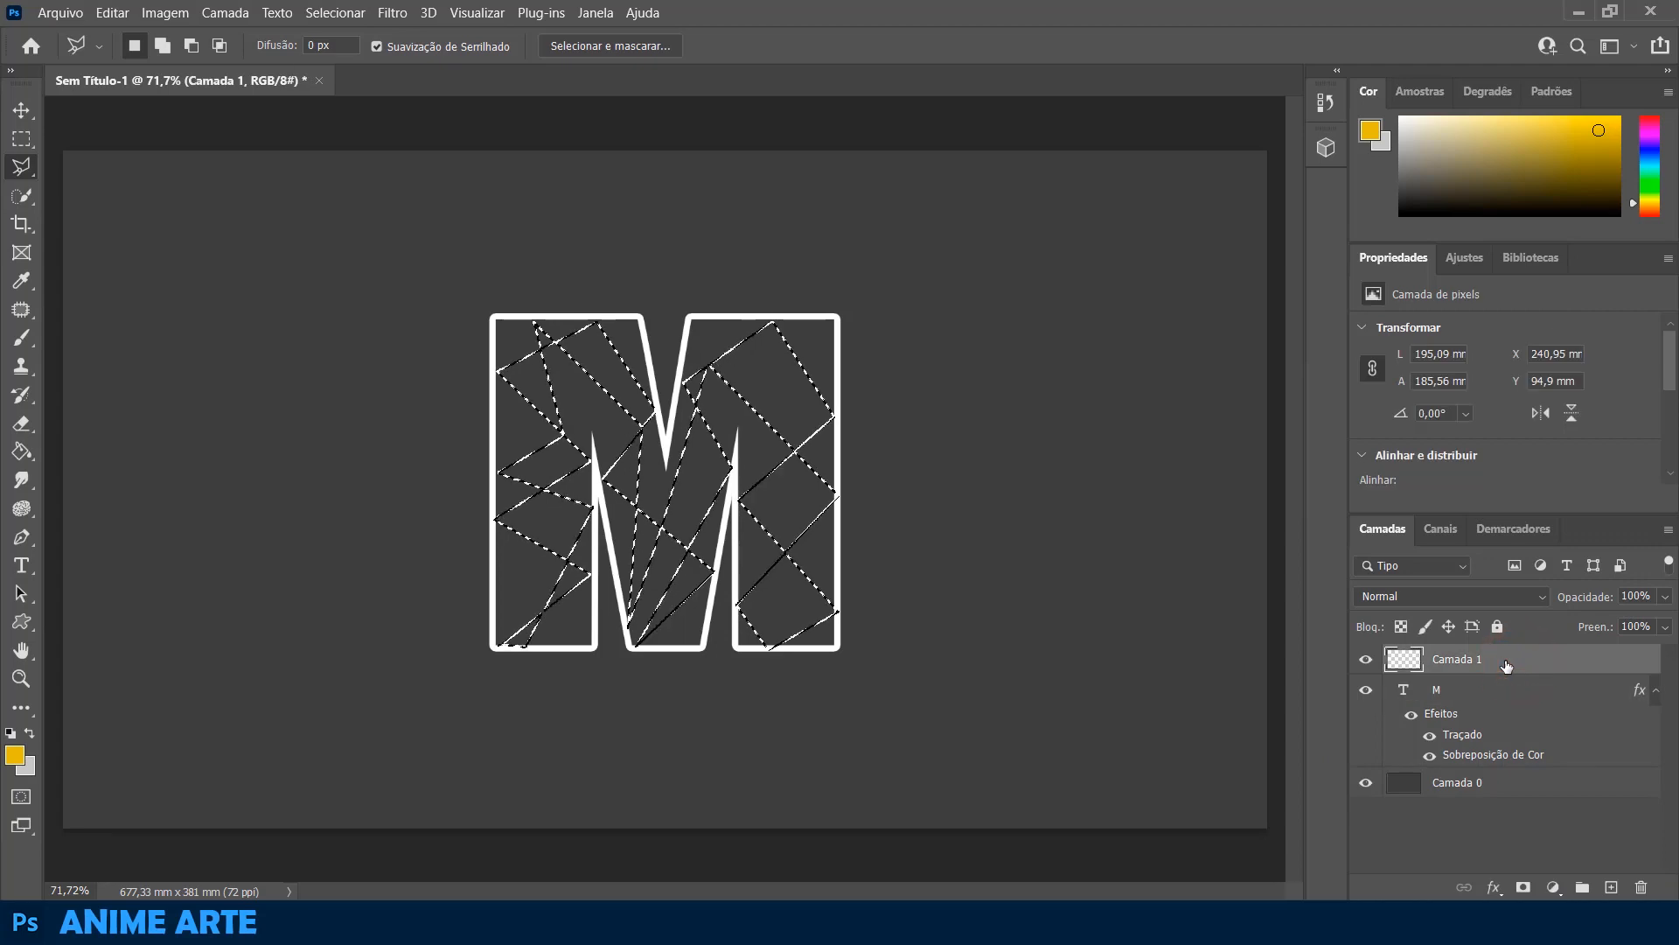
right_click(814, 435)
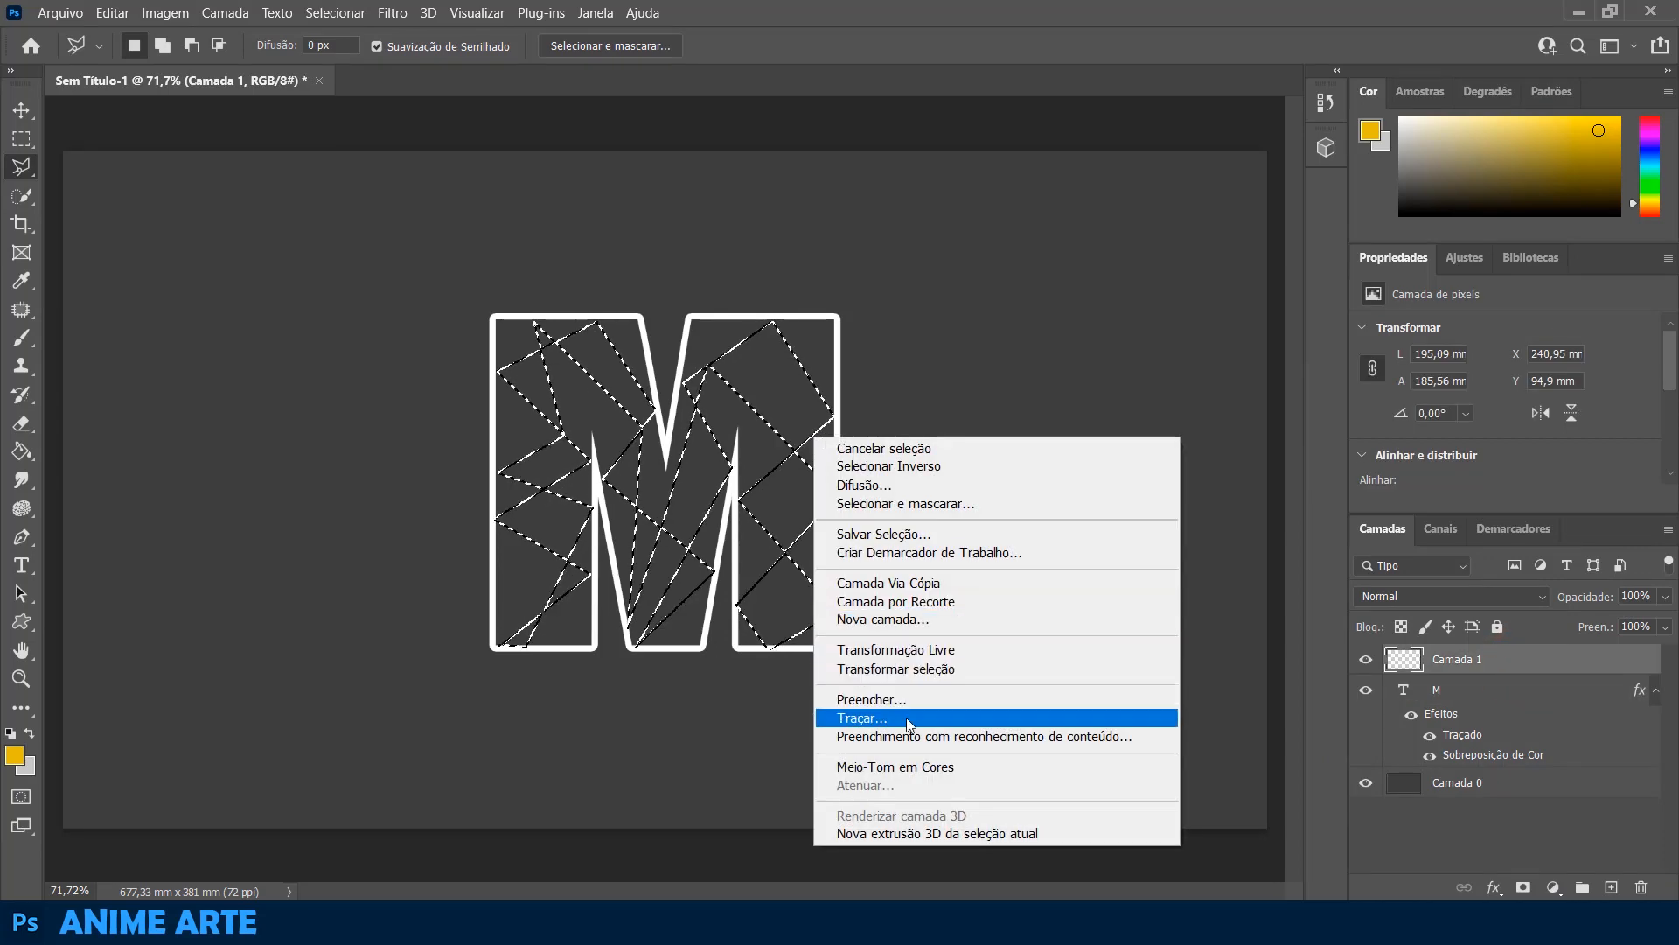
click(906, 717)
click(906, 221)
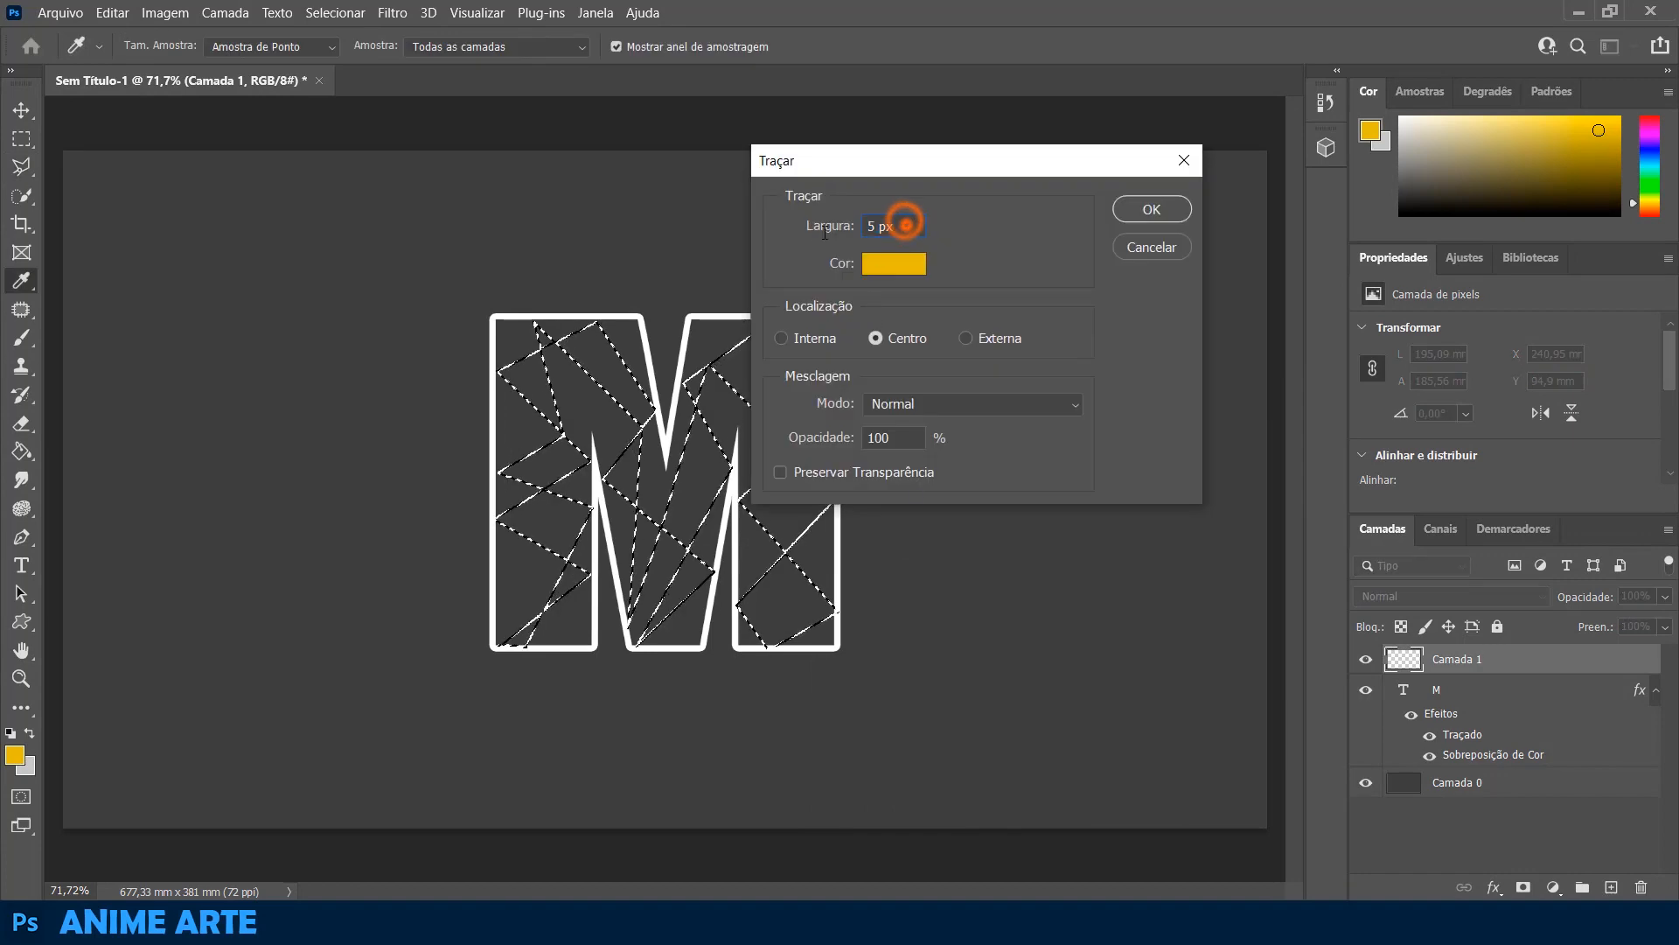
text(10)
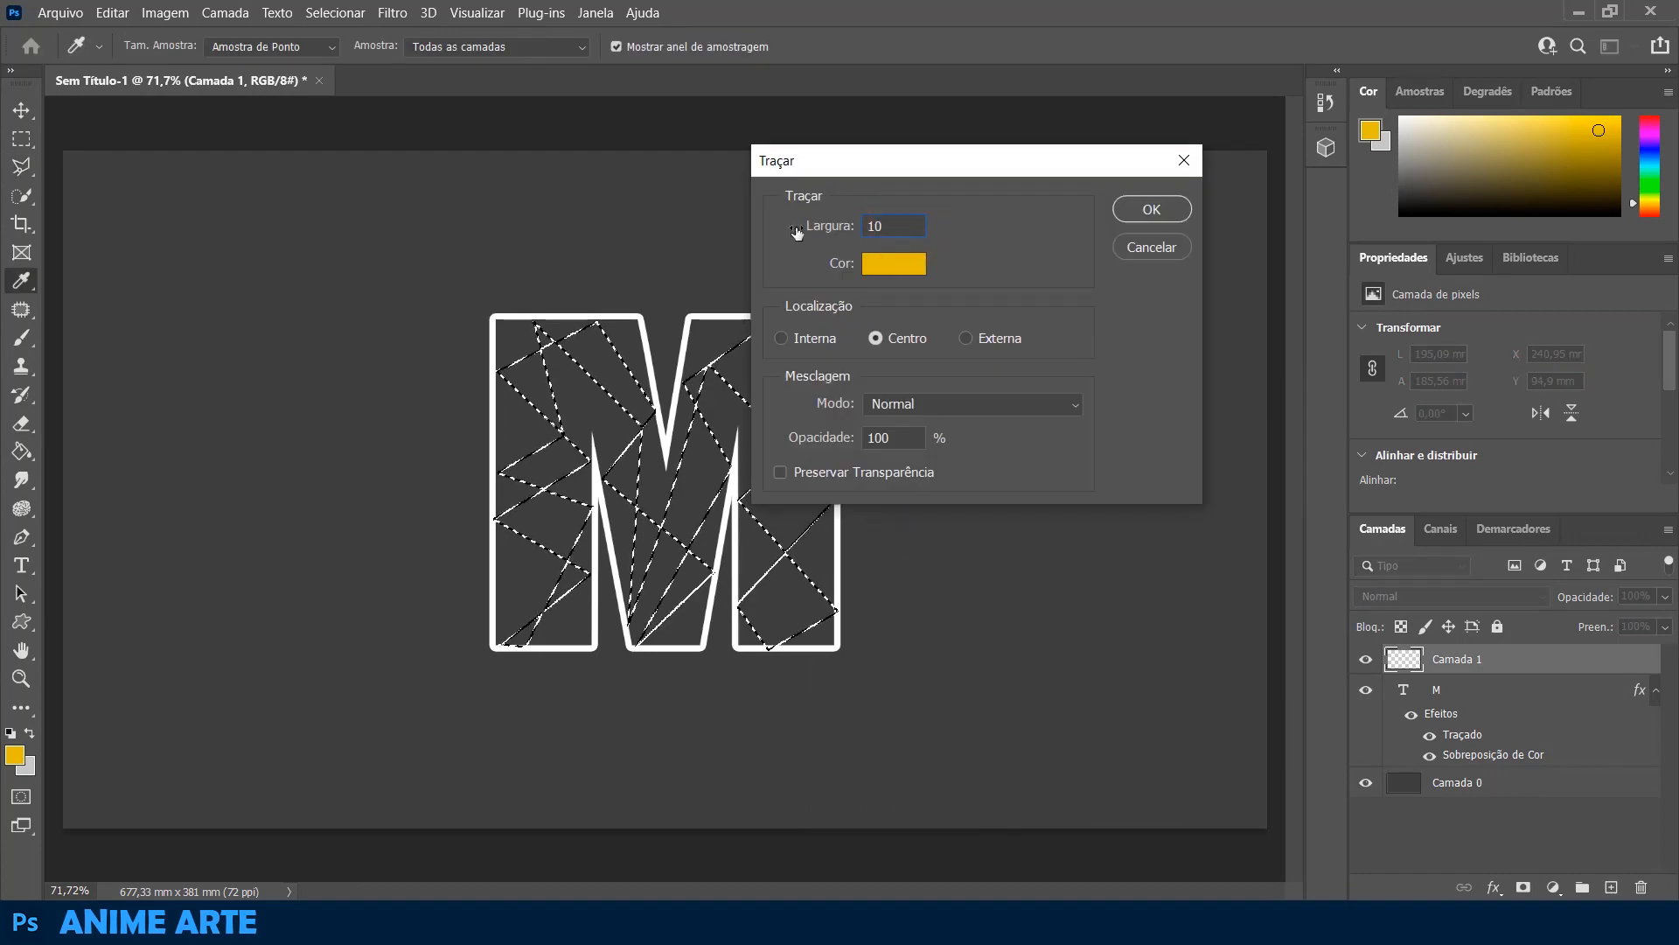
click(883, 262)
drag(1138, 304, 1099, 236)
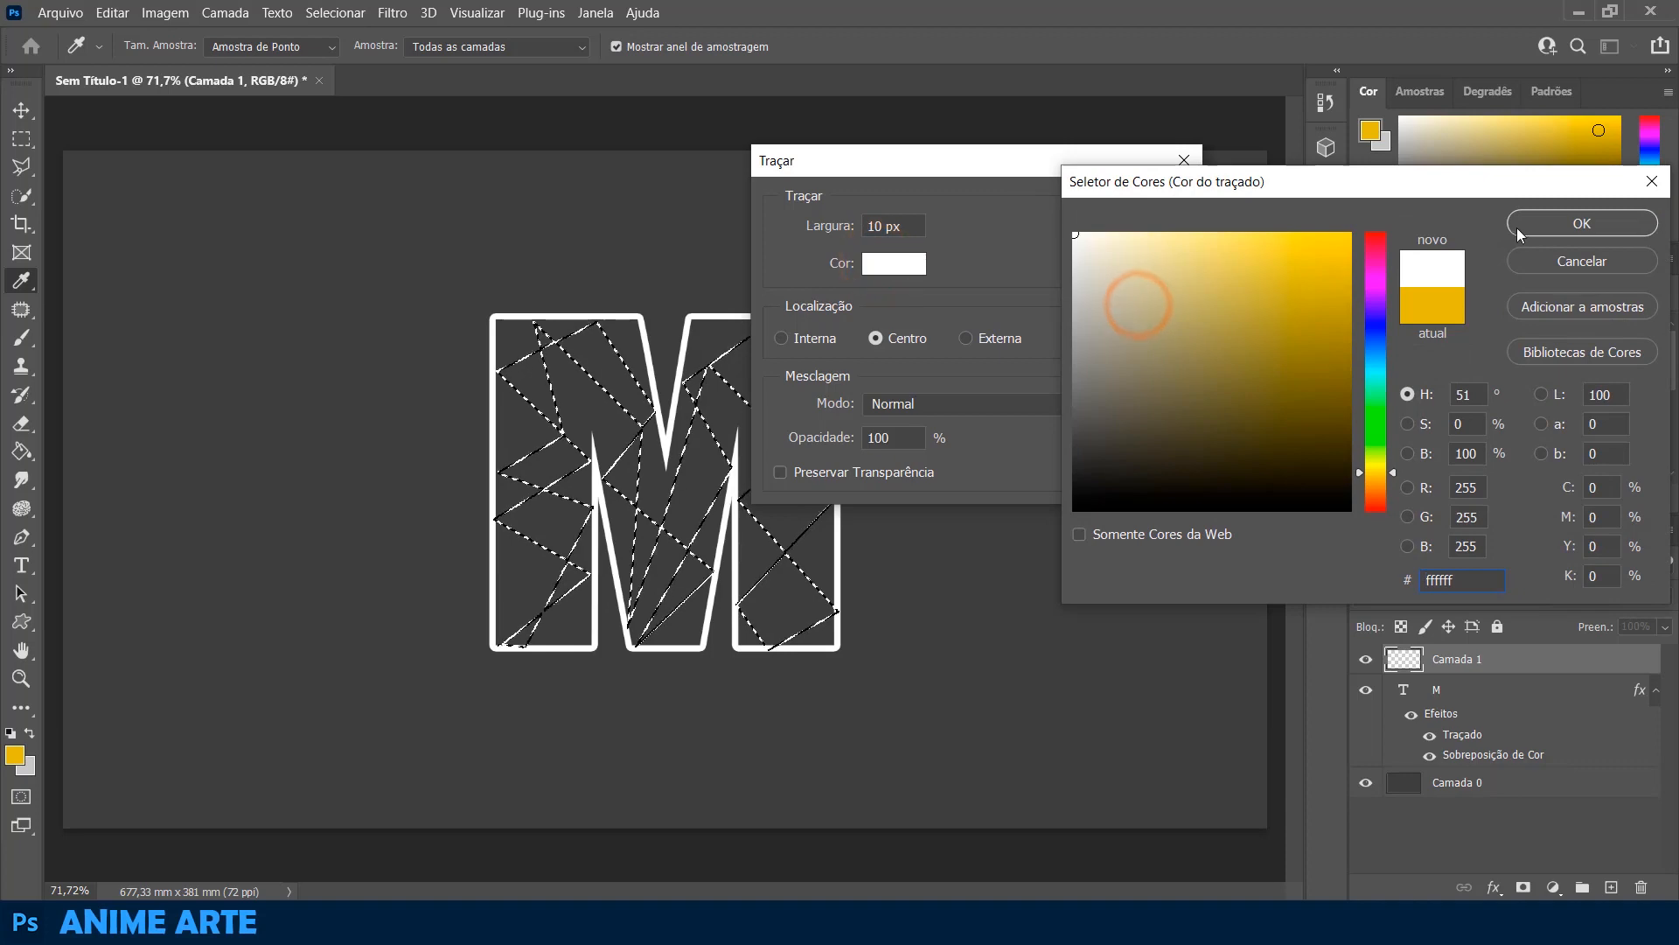
click(1582, 223)
click(1155, 212)
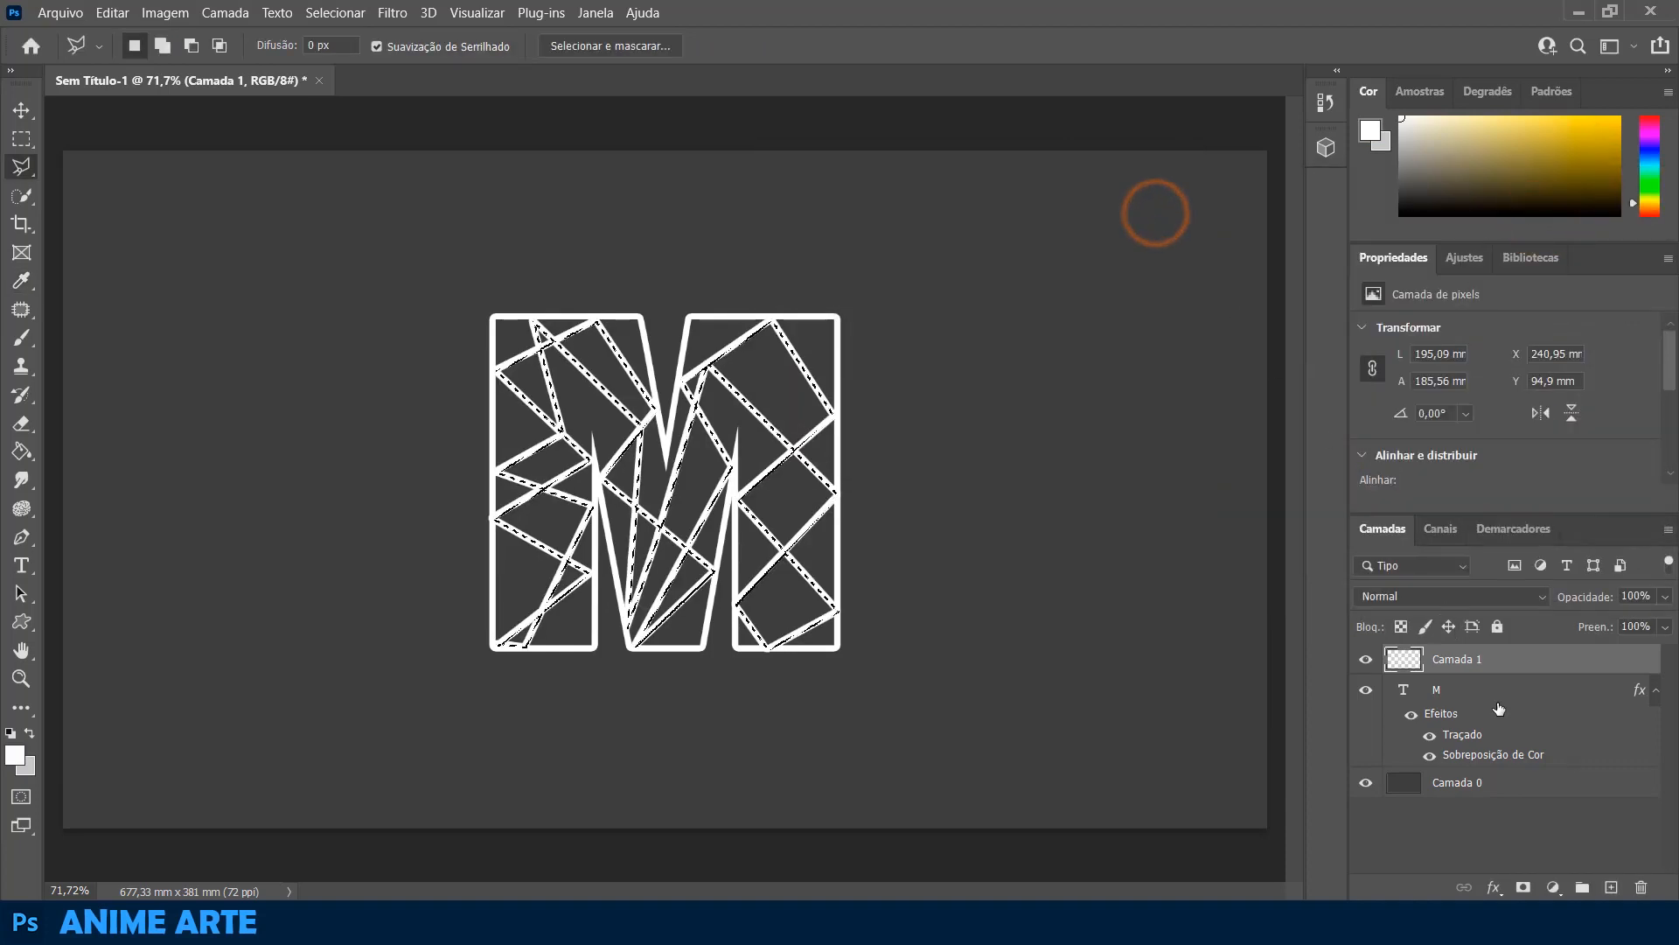
- Clear the selection and merge Camada 1 with the M text layer
key(ctrl+d)
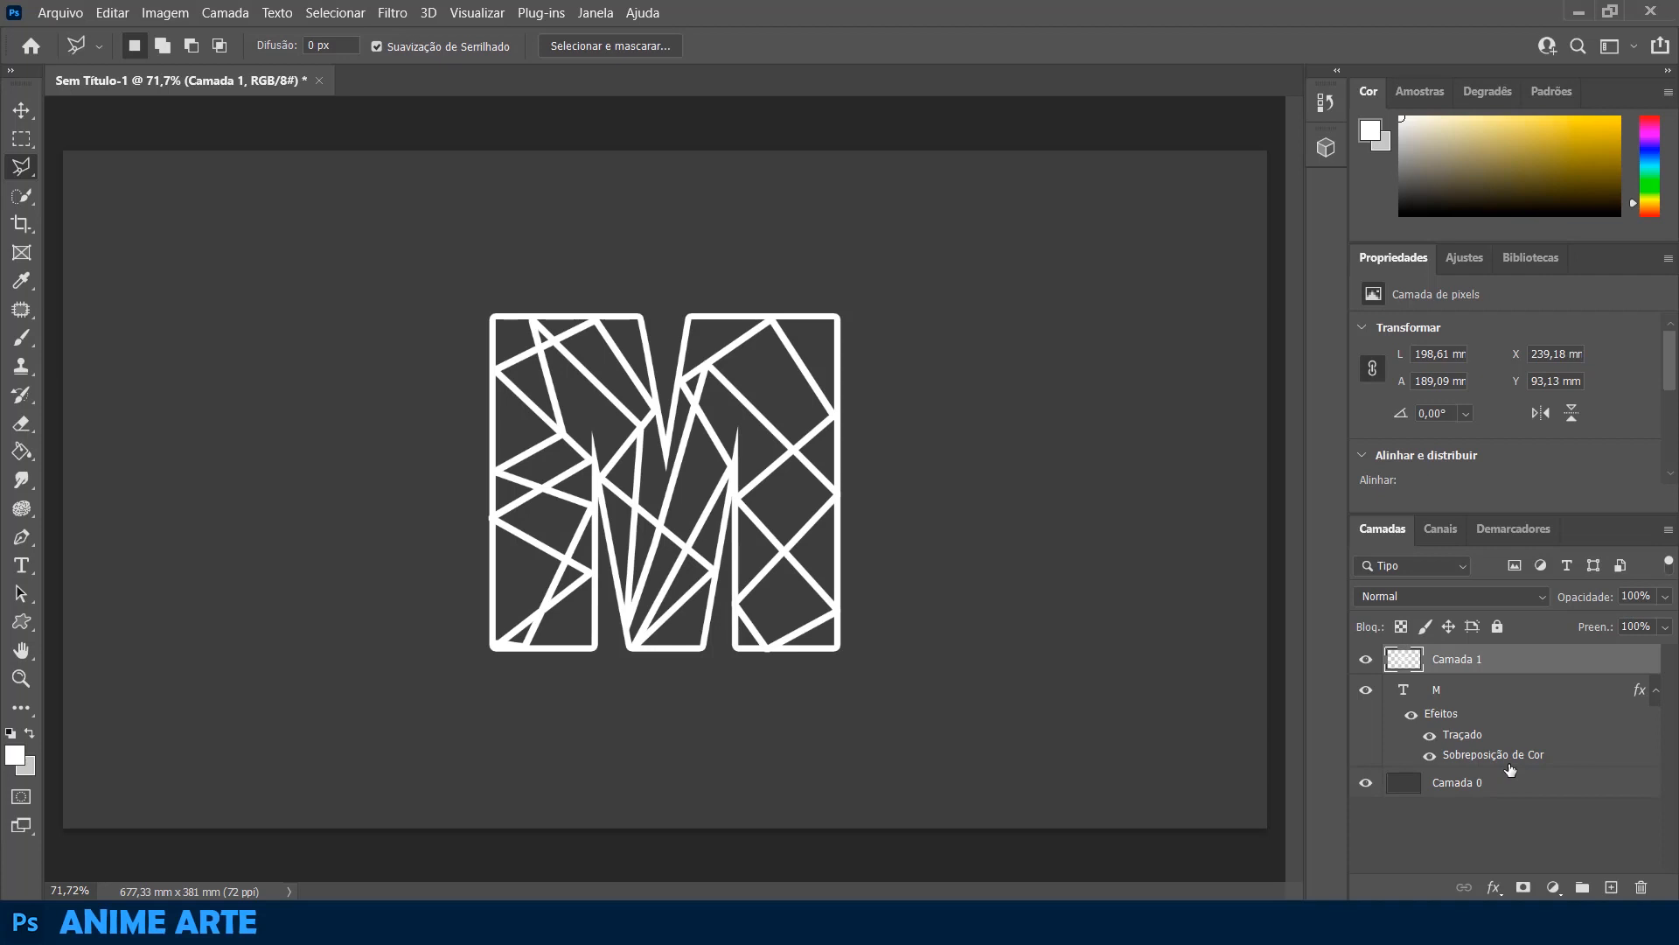
click(1475, 689)
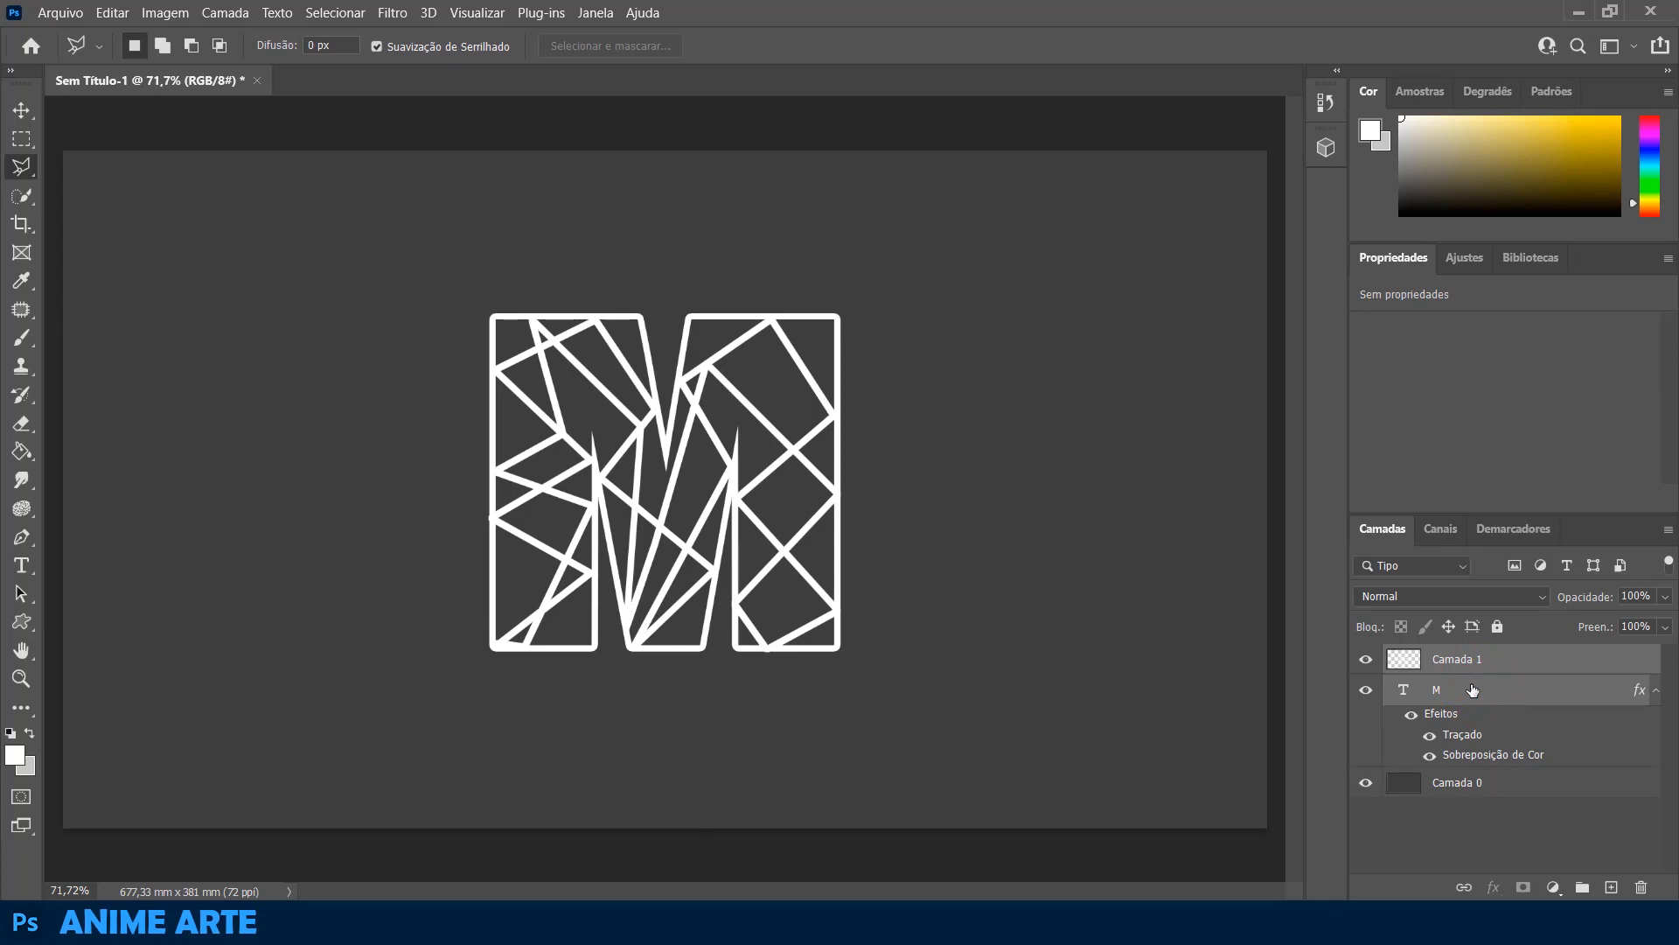
key(ctrl+e)
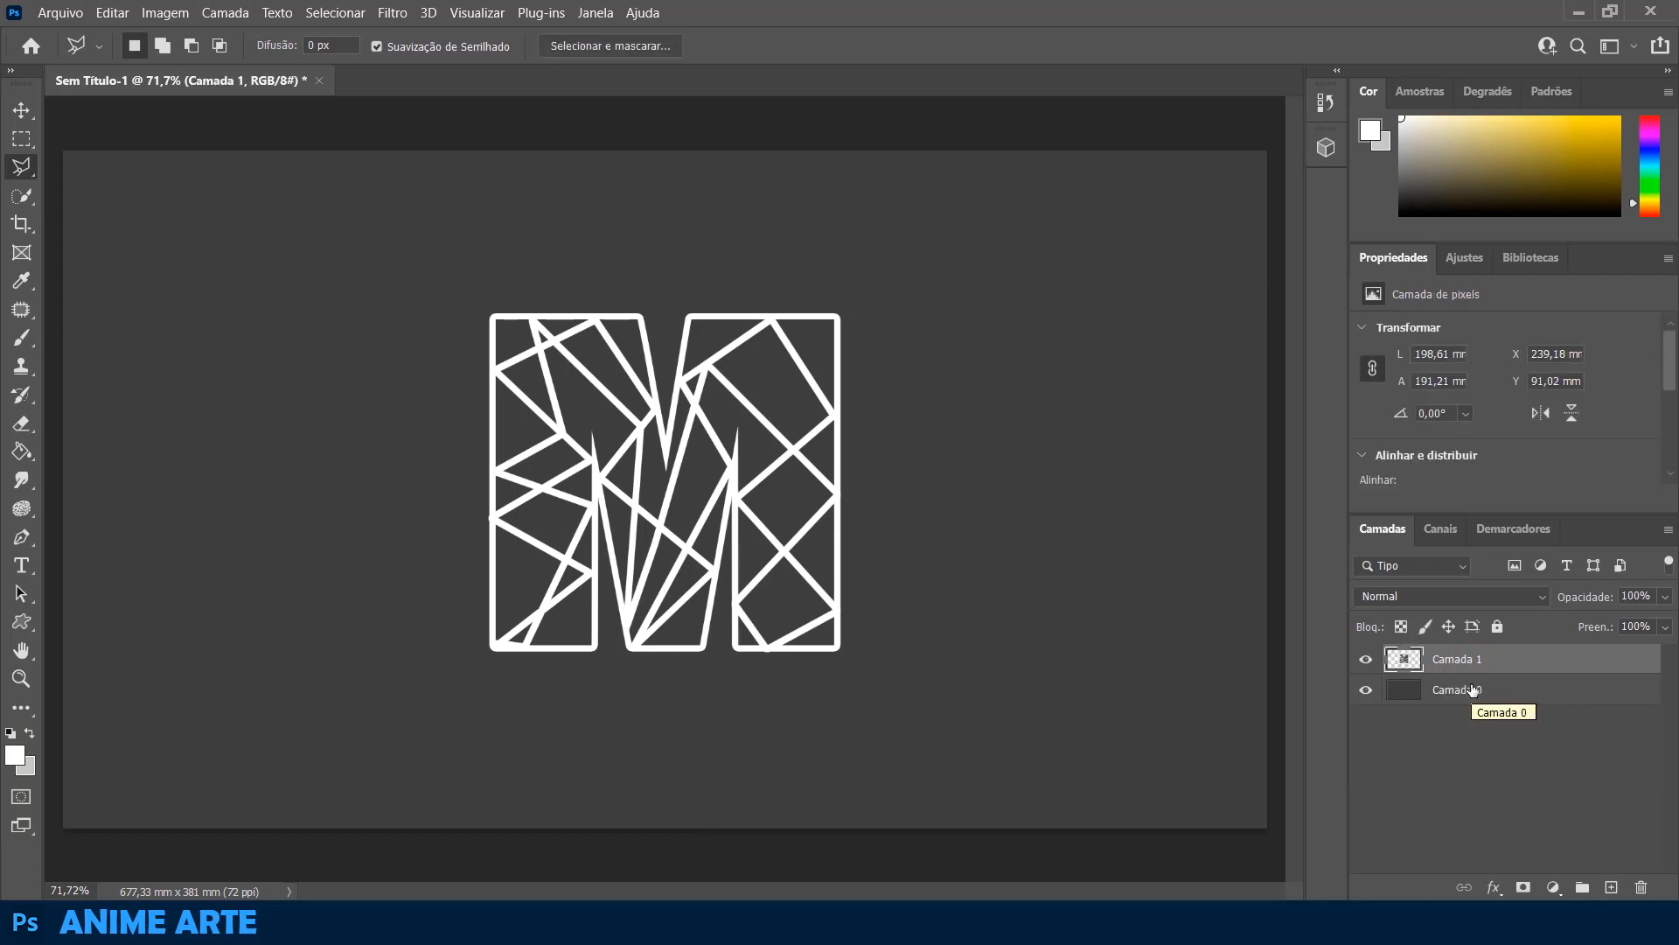
- Set up the Paint Bucket tool with a bright, fully saturated yellow foreground colour
click(21, 452)
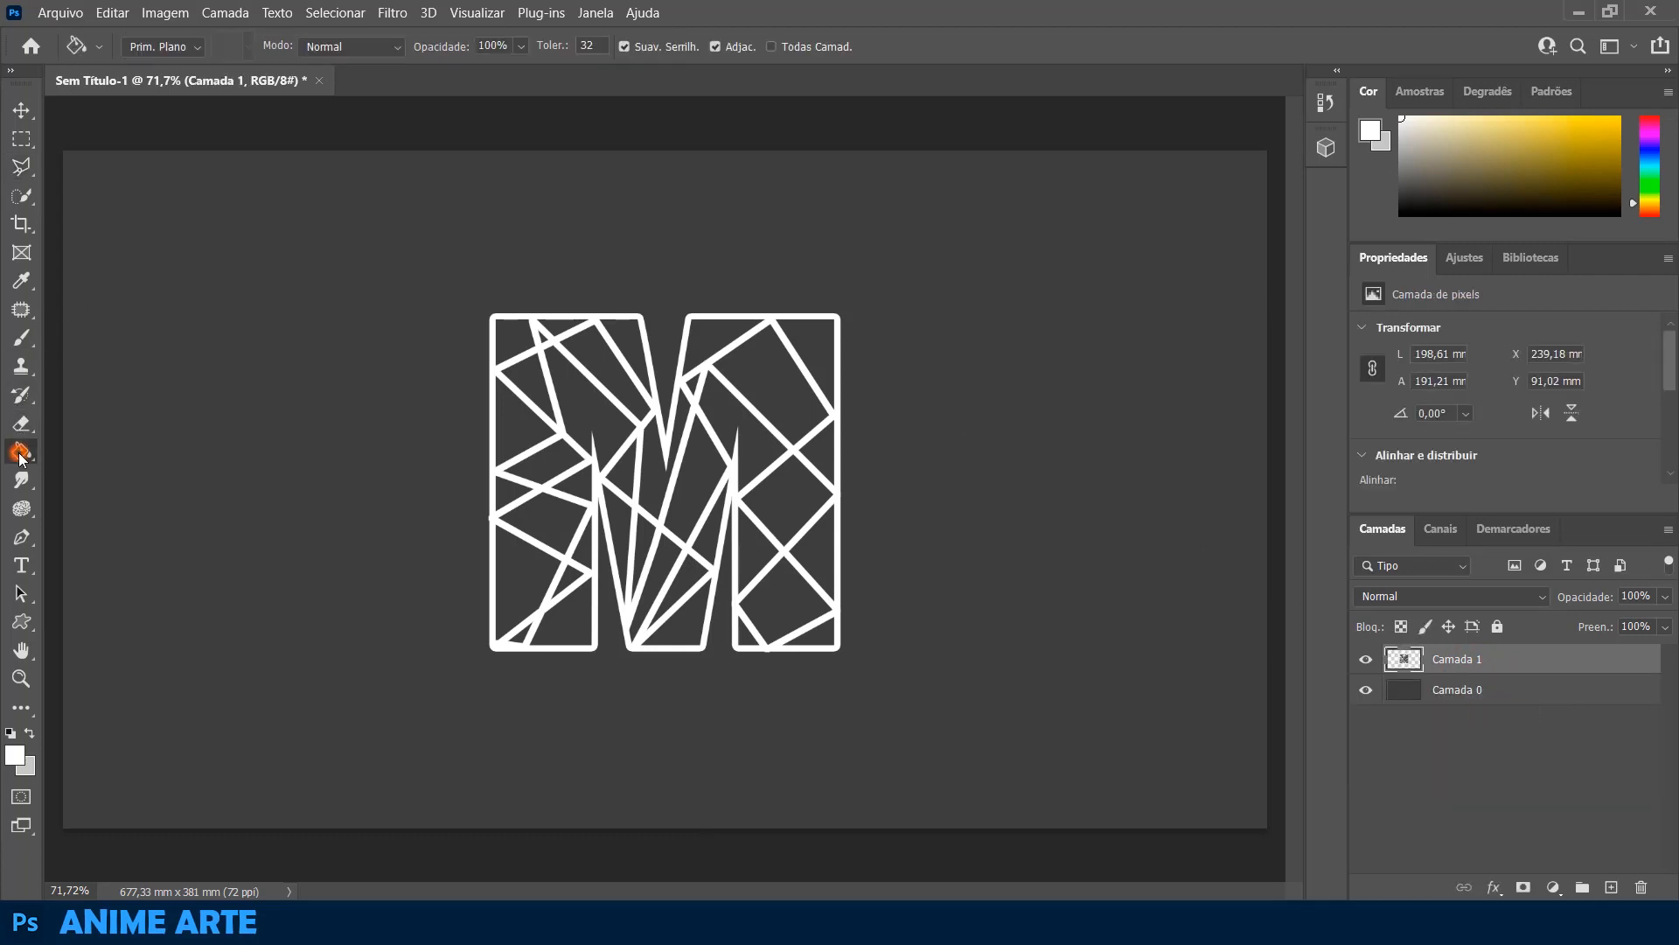
click(102, 470)
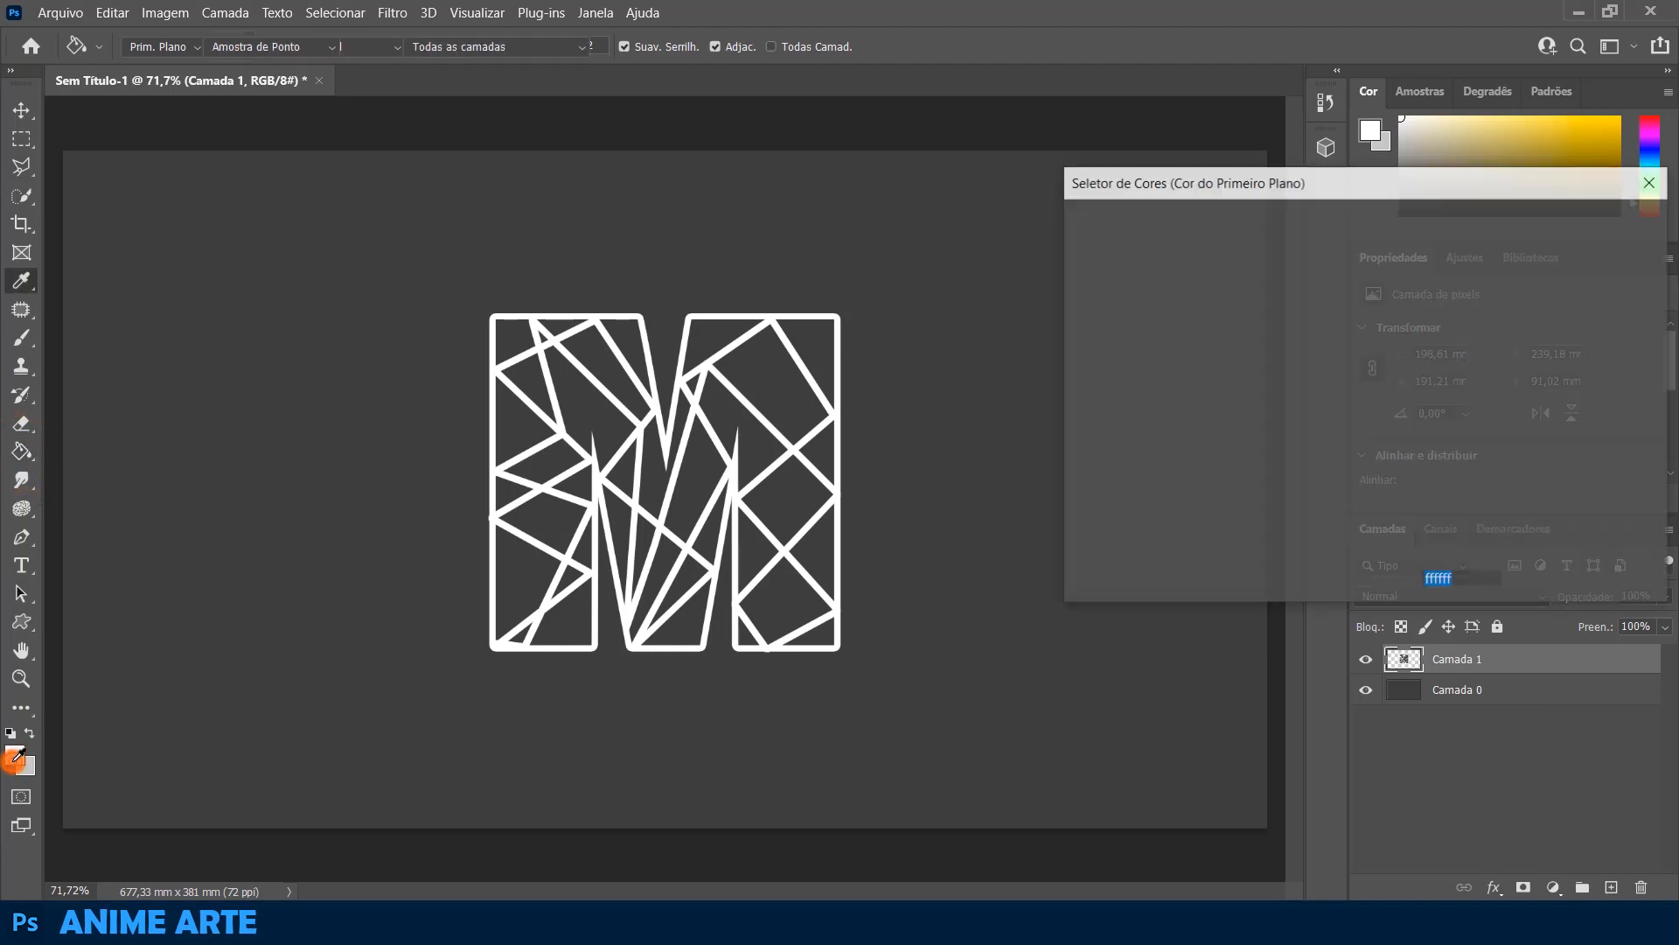
click(14, 754)
click(1306, 327)
drag(1306, 326, 1345, 239)
click(1583, 230)
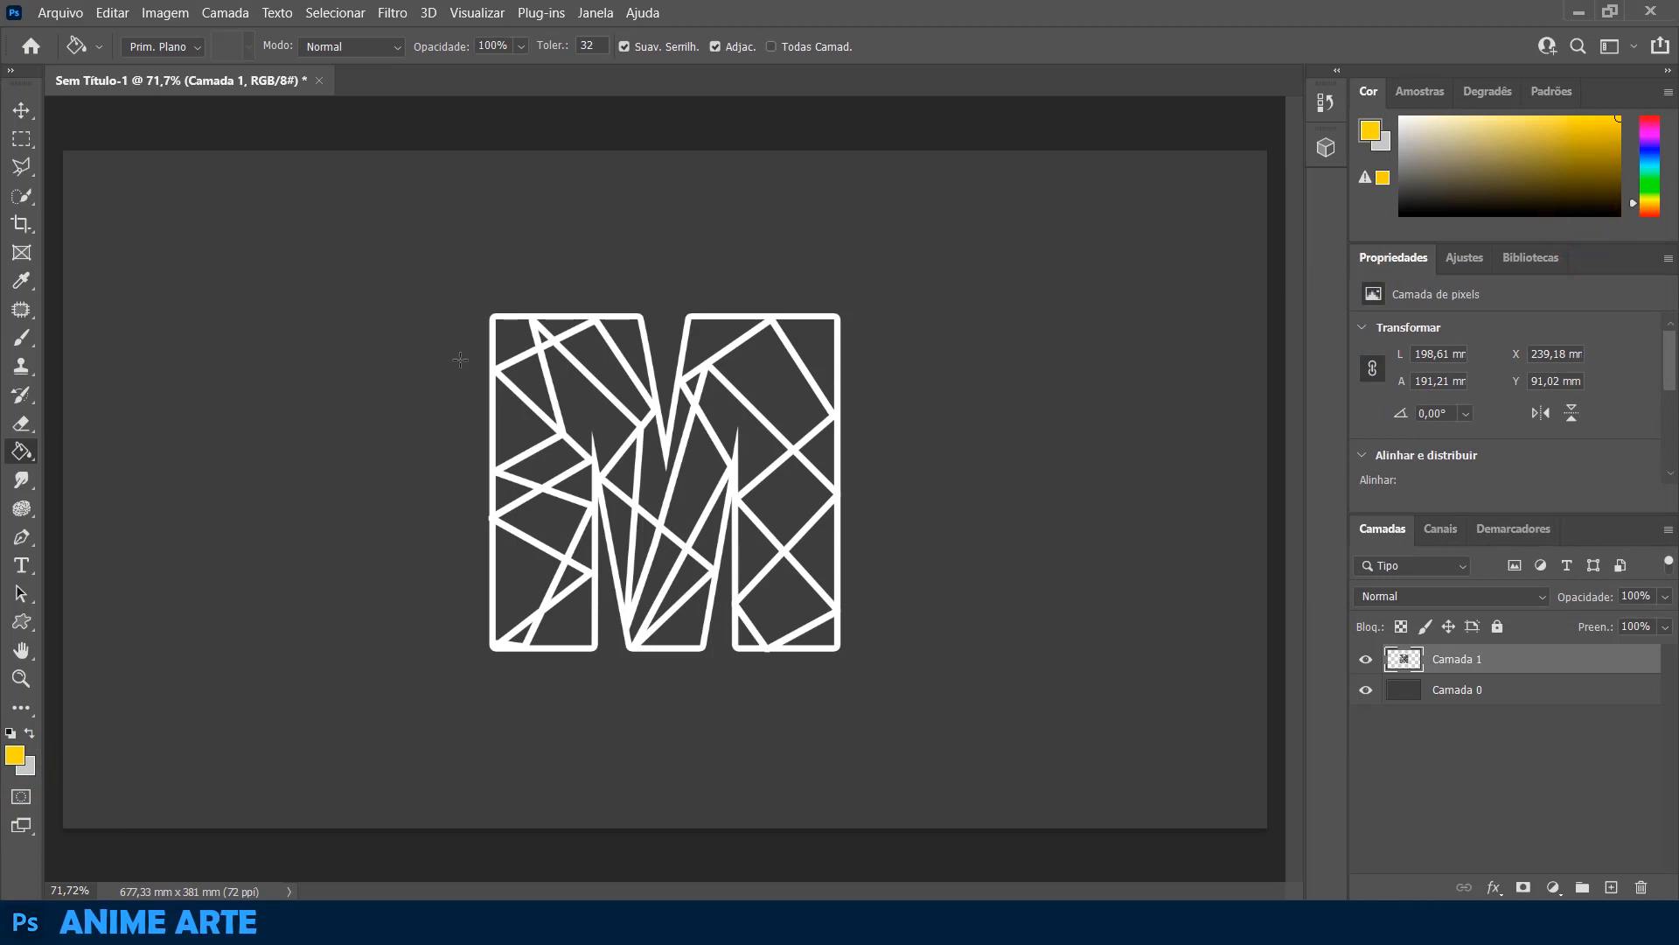
- Fill ten scattered cells of the letter M with yellow: four in the left leg, three in the middle and three in the right leg
click(519, 380)
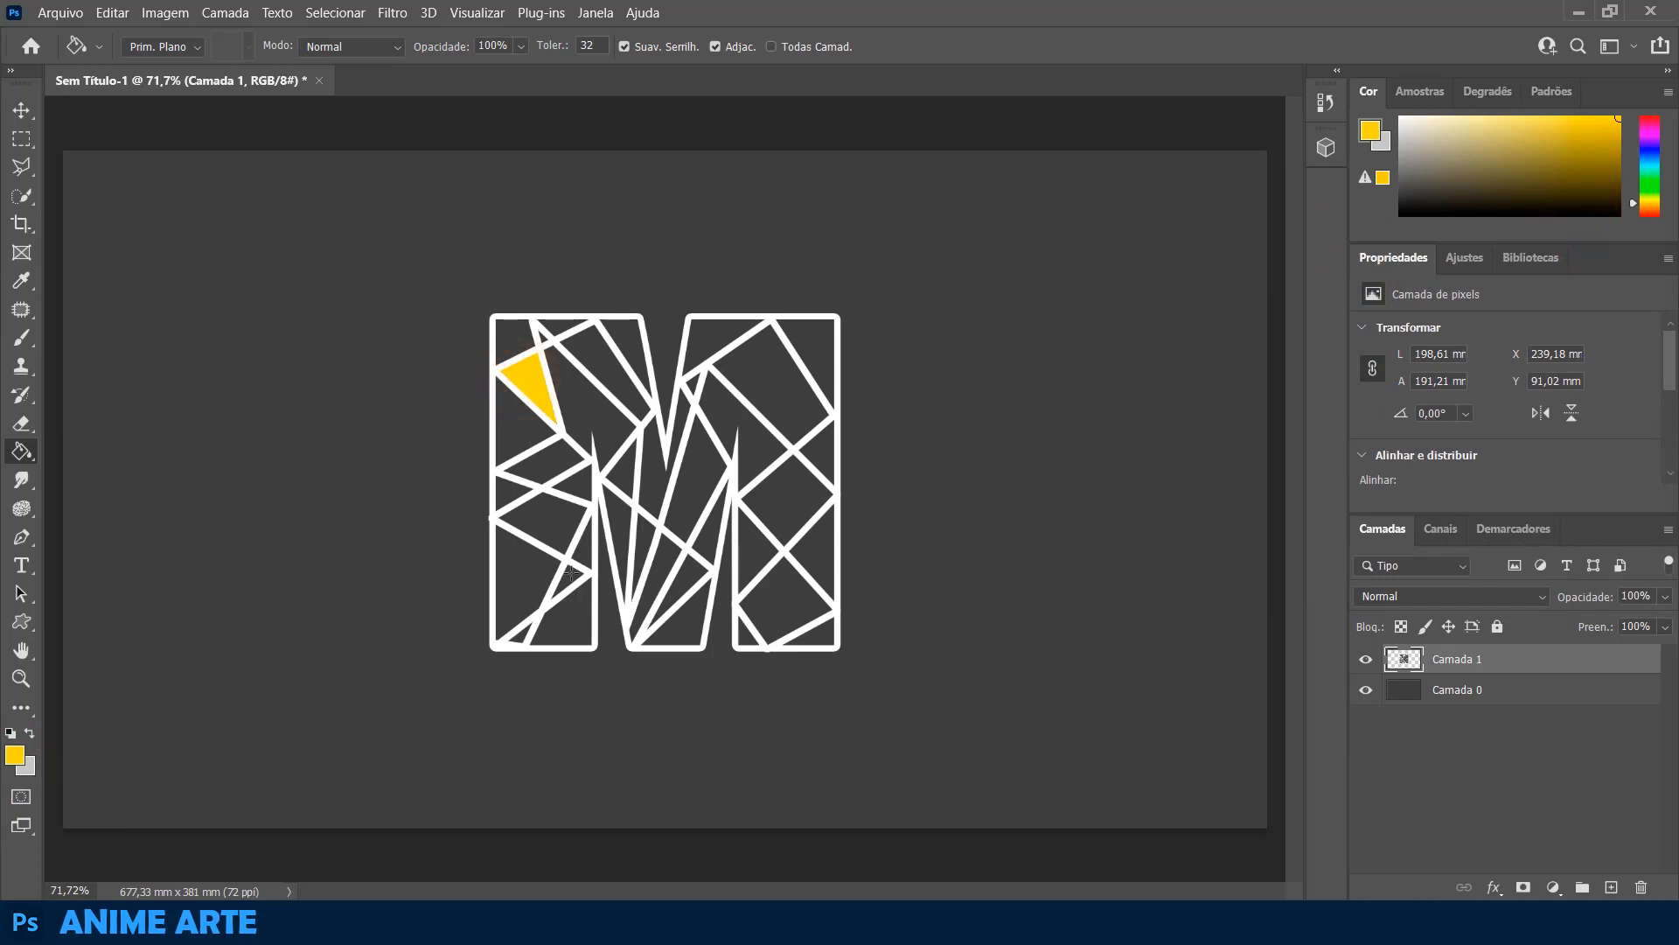
click(571, 573)
click(506, 493)
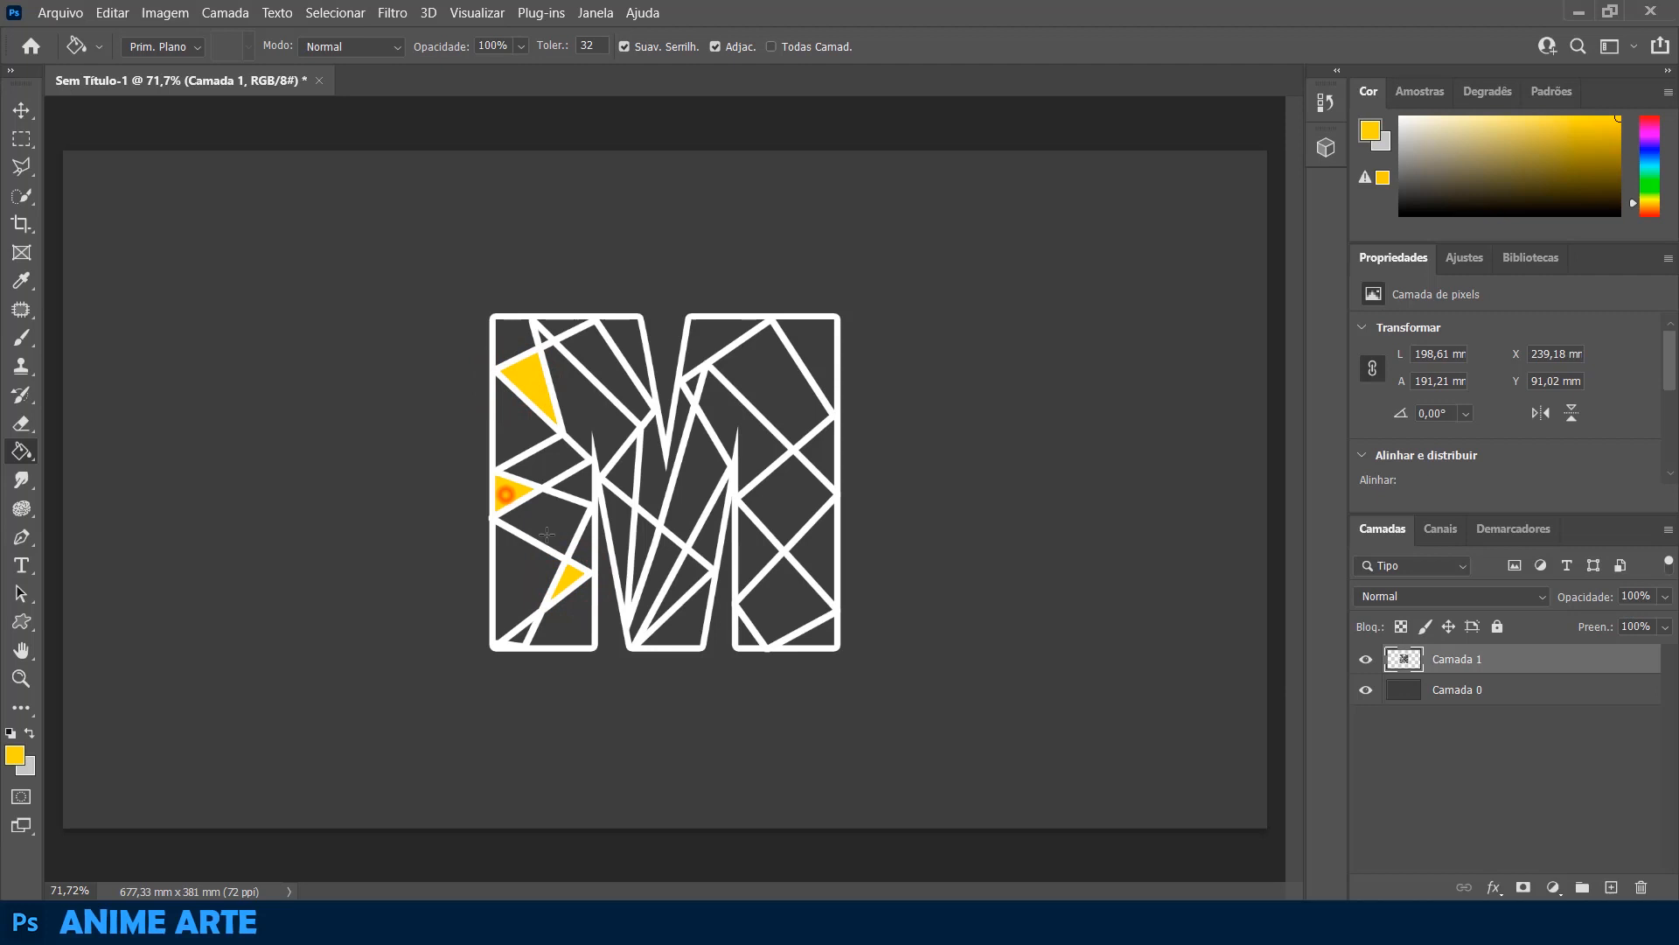
click(696, 495)
click(813, 632)
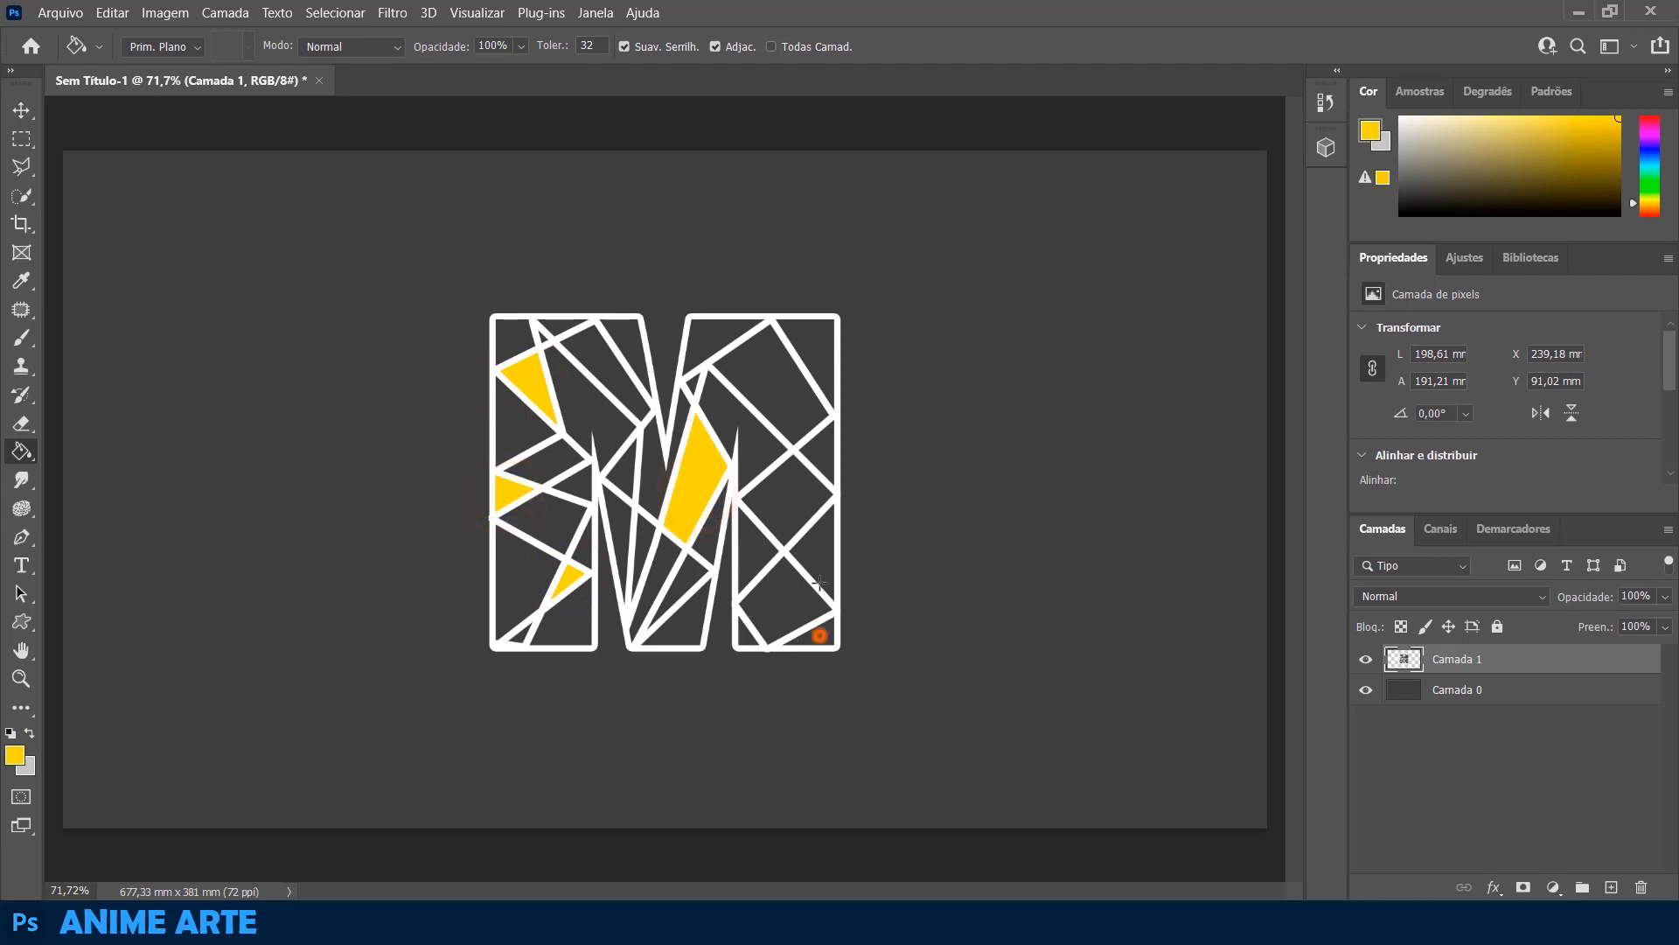
click(811, 355)
click(752, 564)
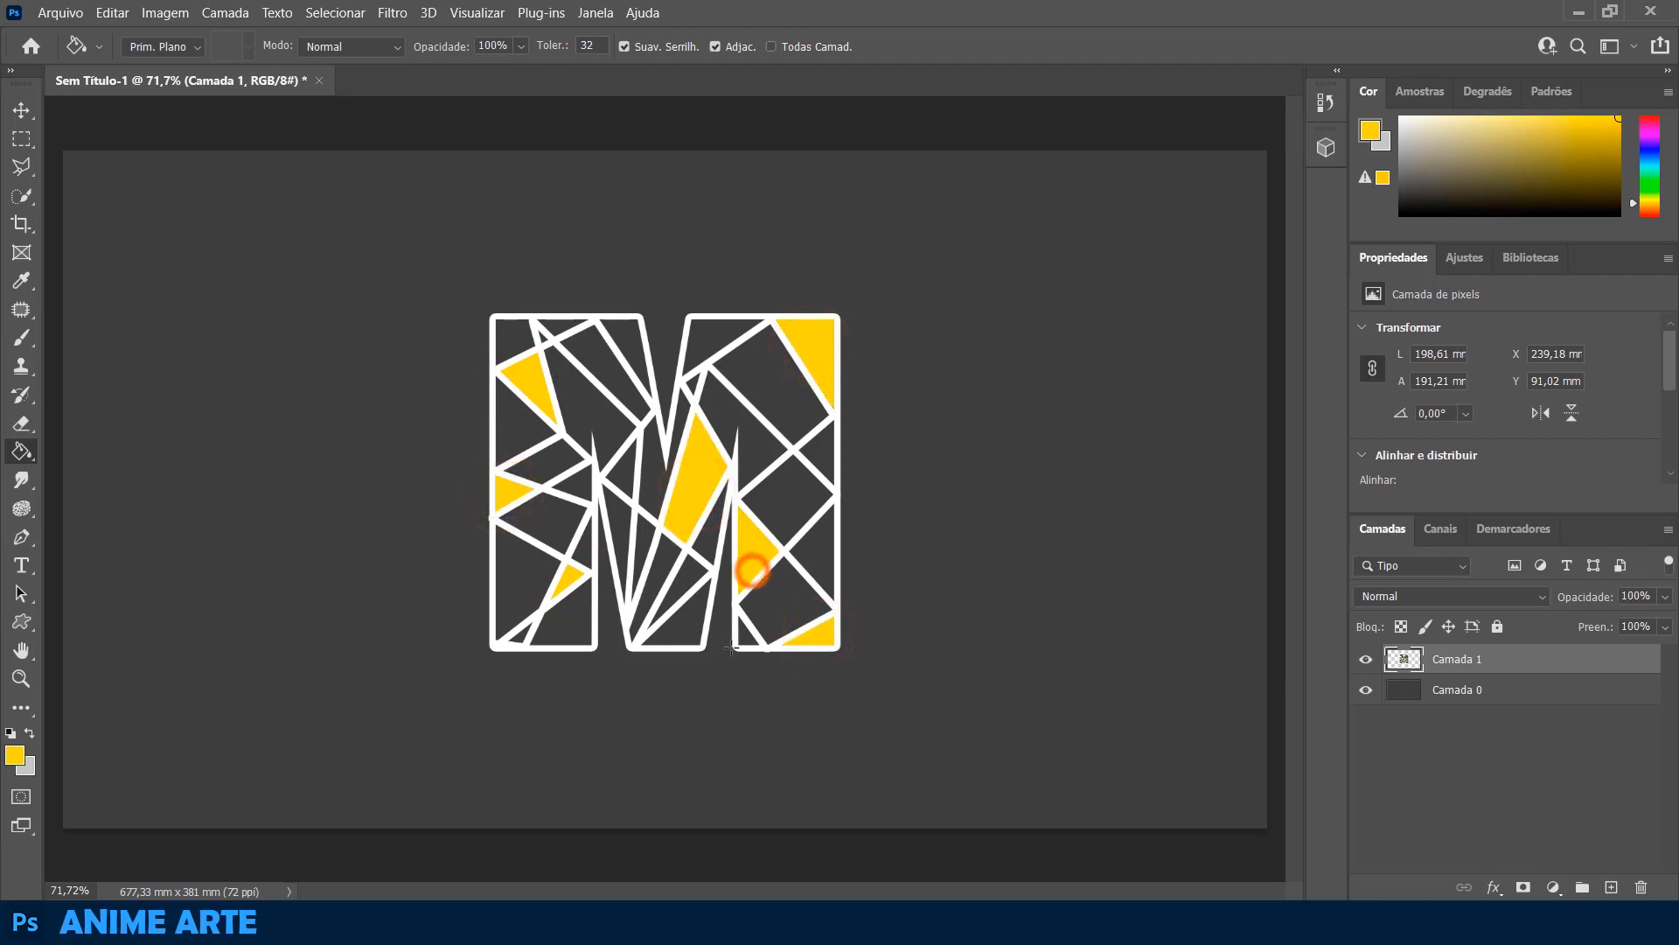
click(678, 631)
click(523, 637)
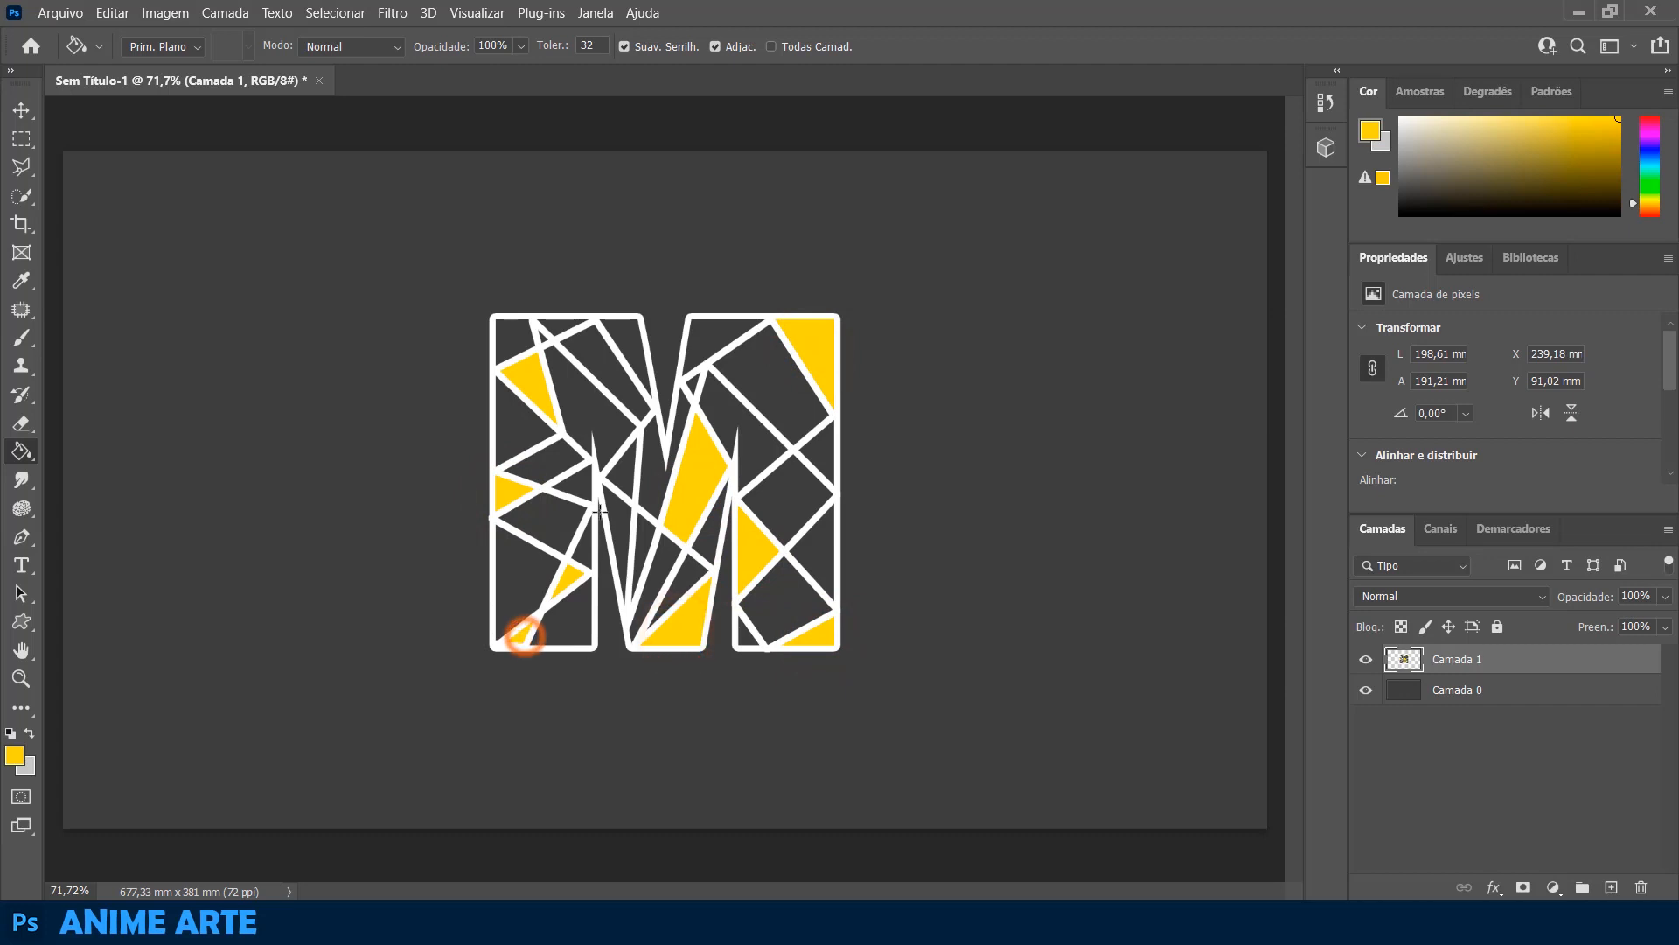
click(629, 470)
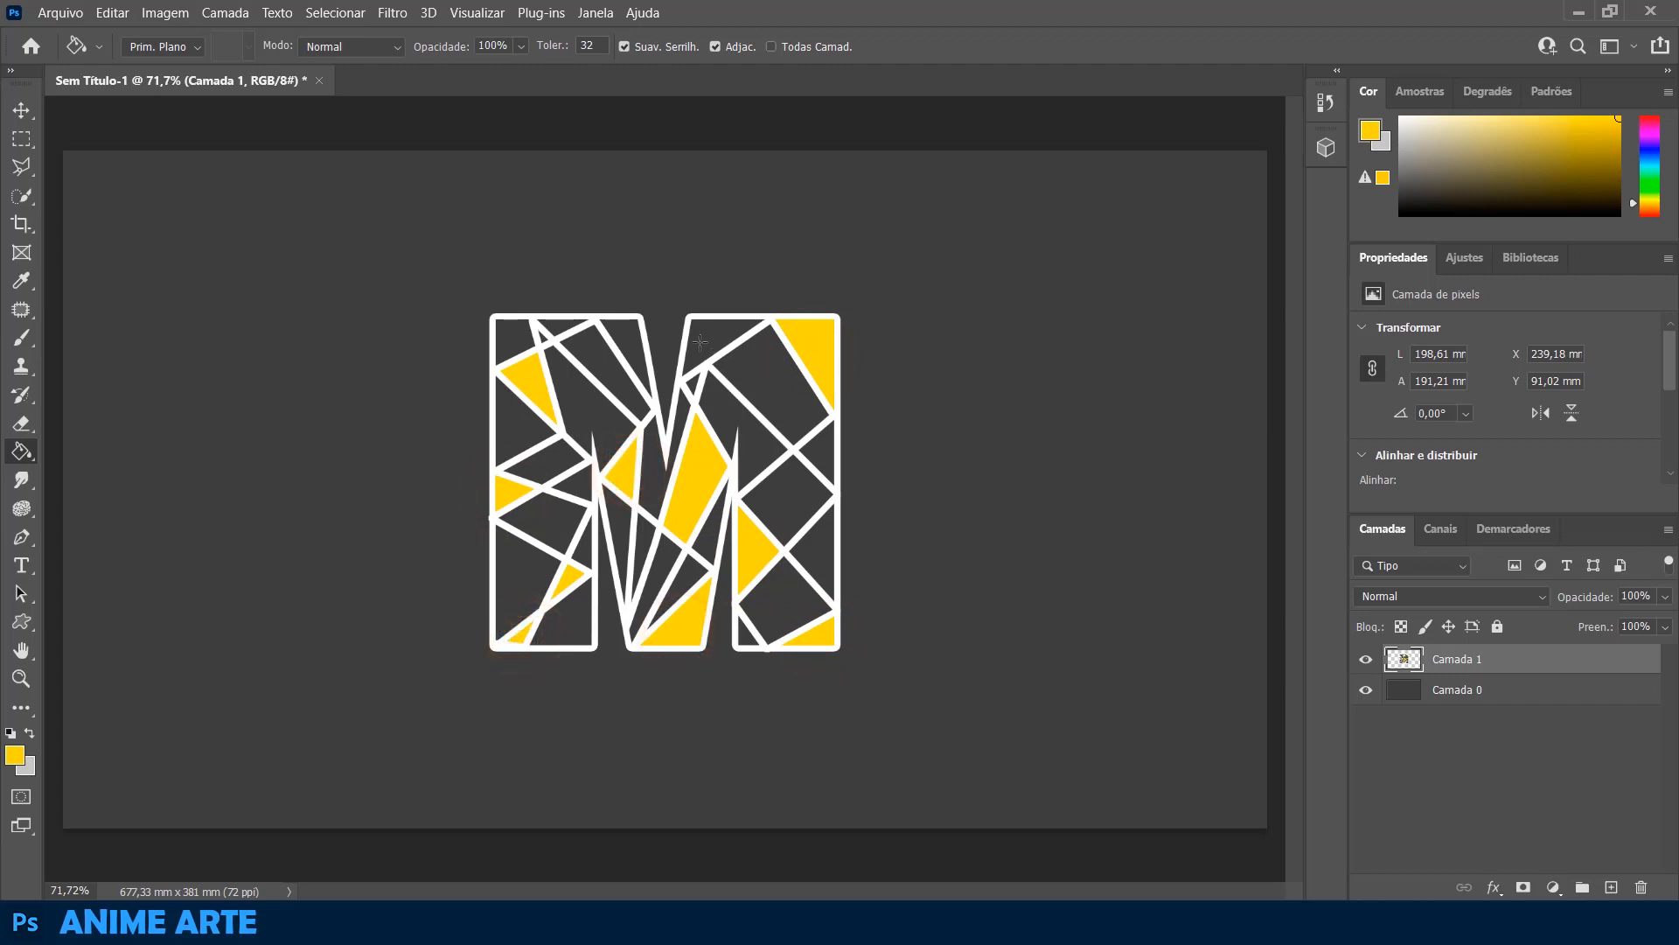
click(21, 109)
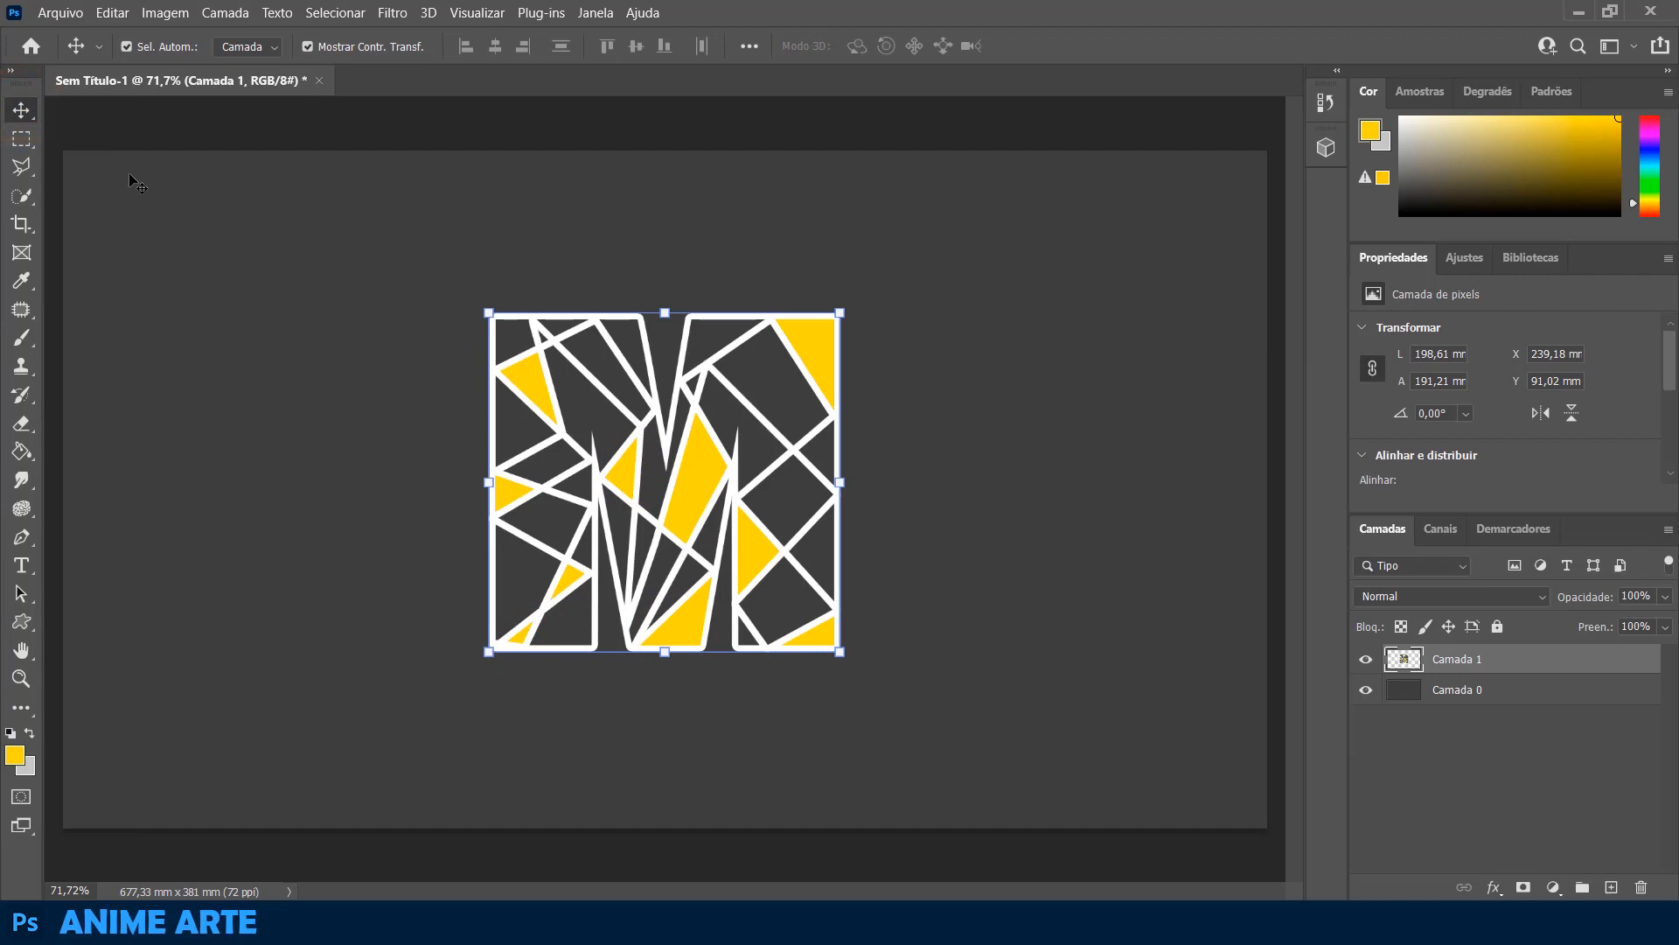
click(1532, 707)
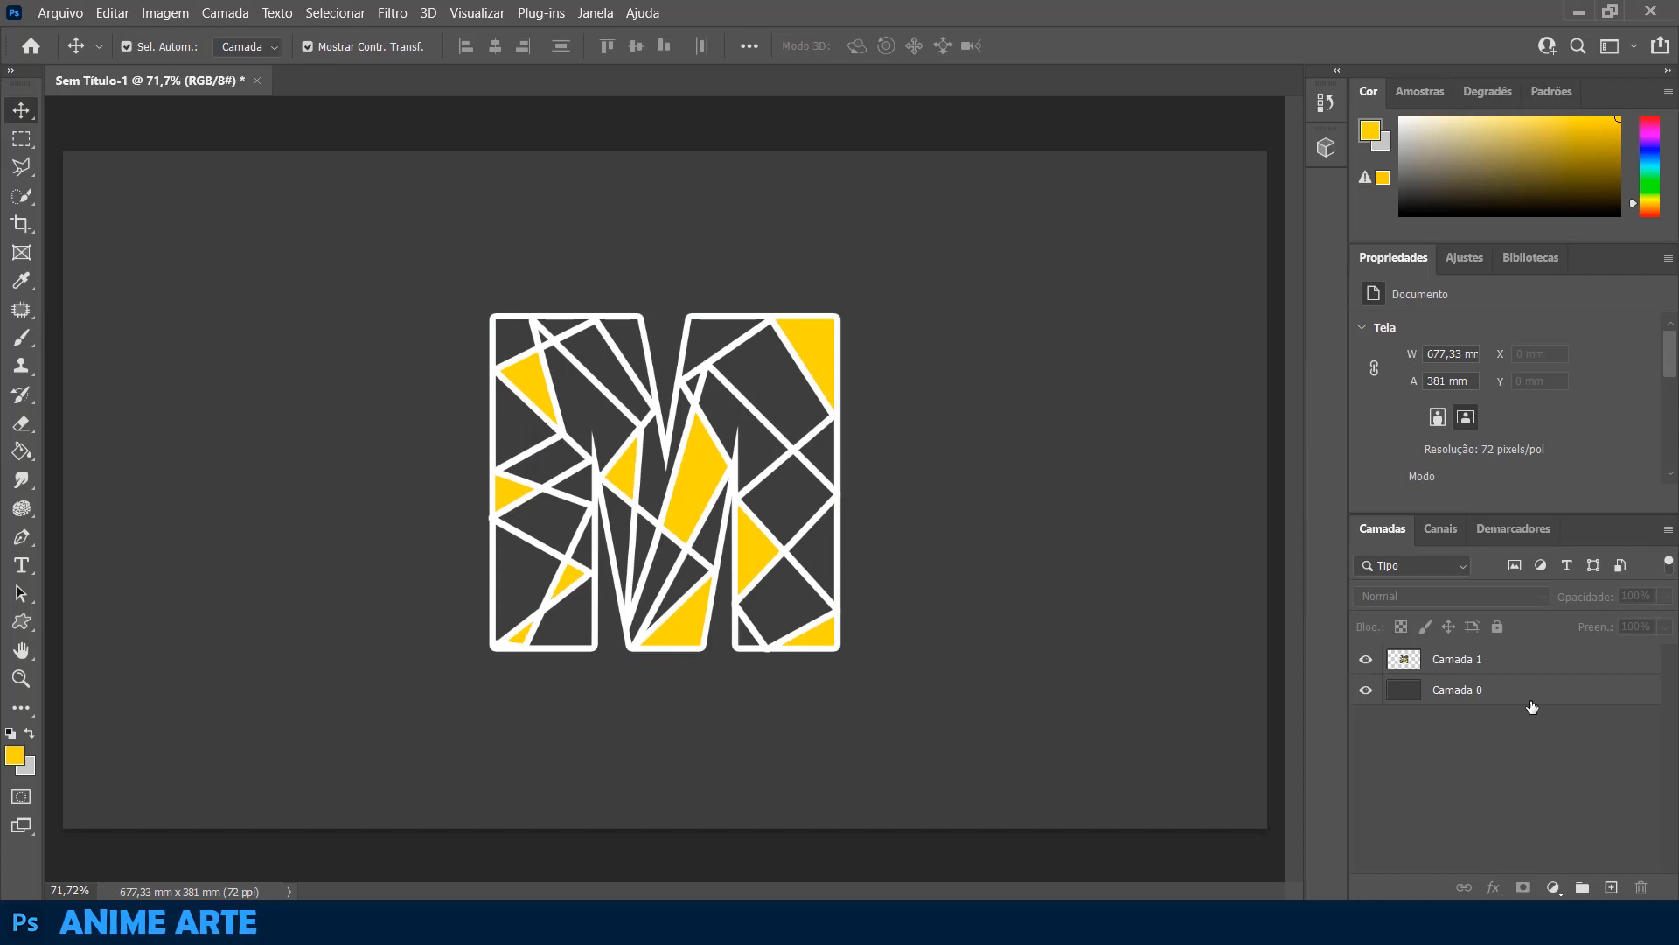
- Add a 24 px outside Stroke effect to Camada 1, using the yellow sampled from the letter's filled cells
click(1628, 662)
double_click(1628, 662)
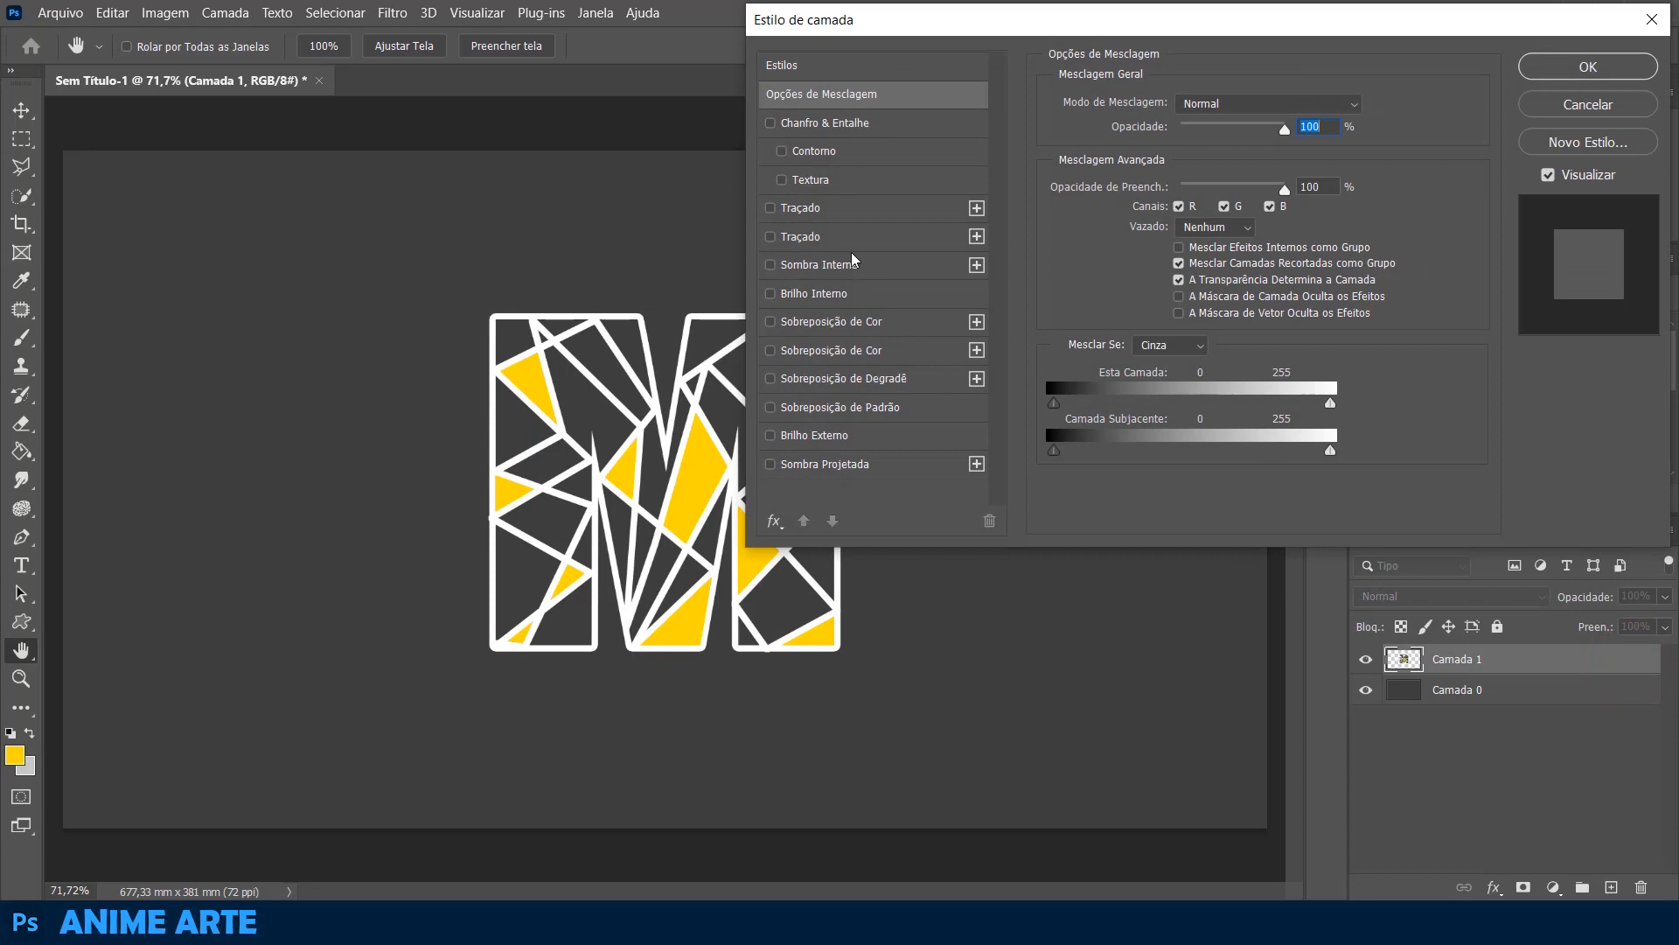
click(826, 209)
click(1097, 265)
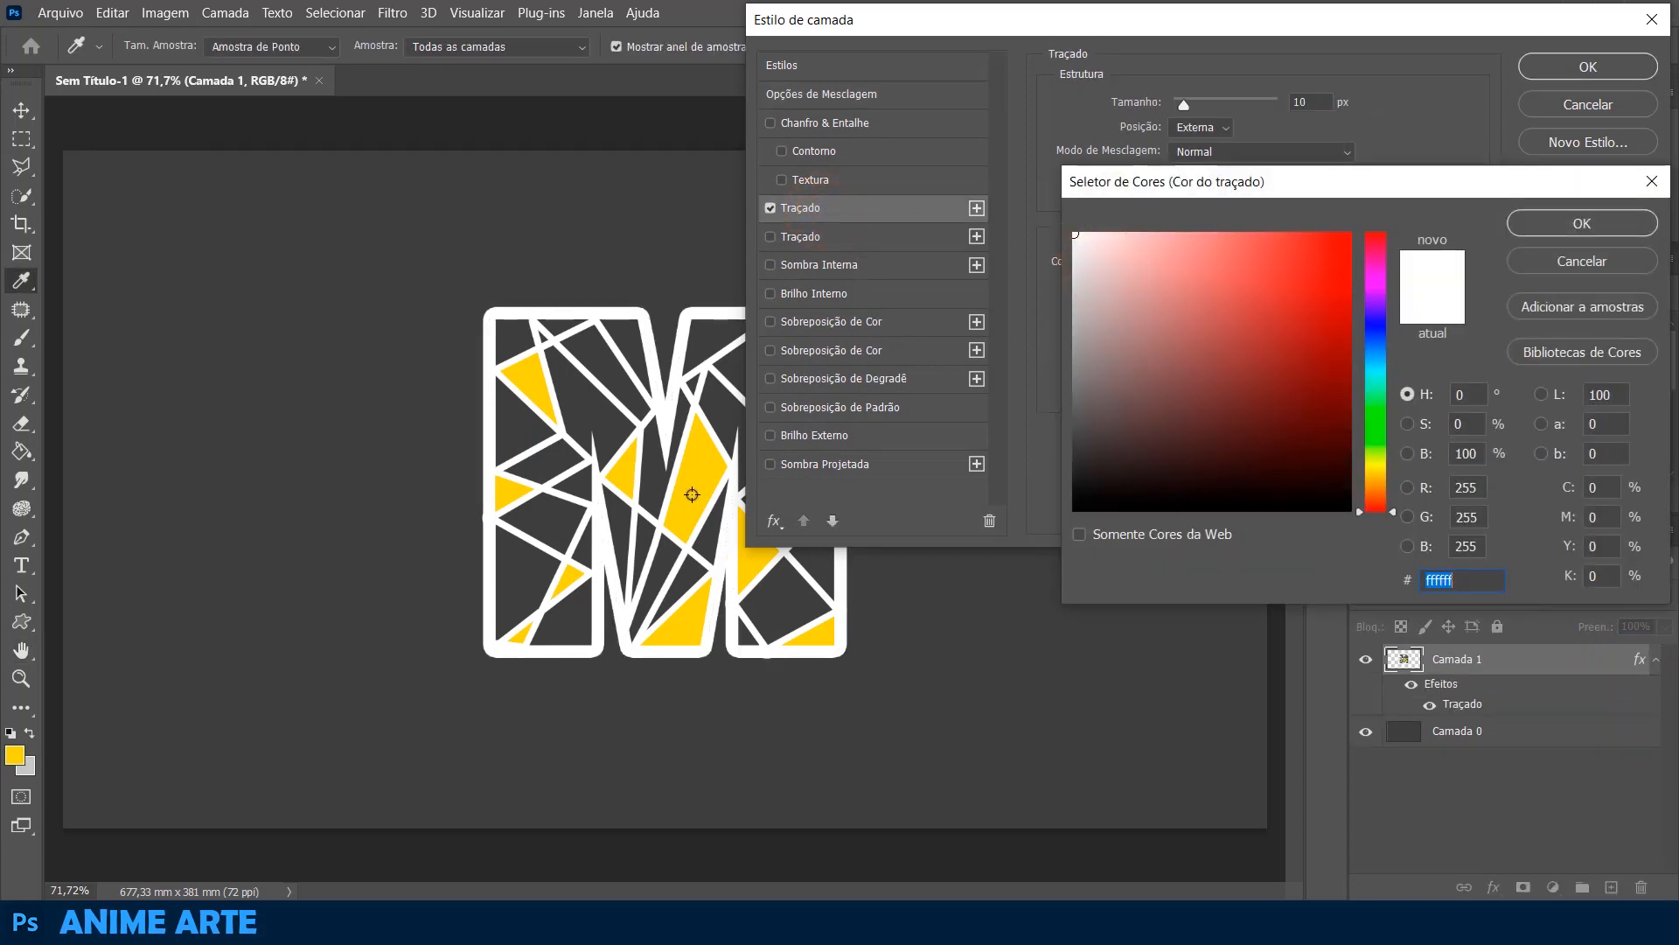
click(691, 494)
click(1620, 224)
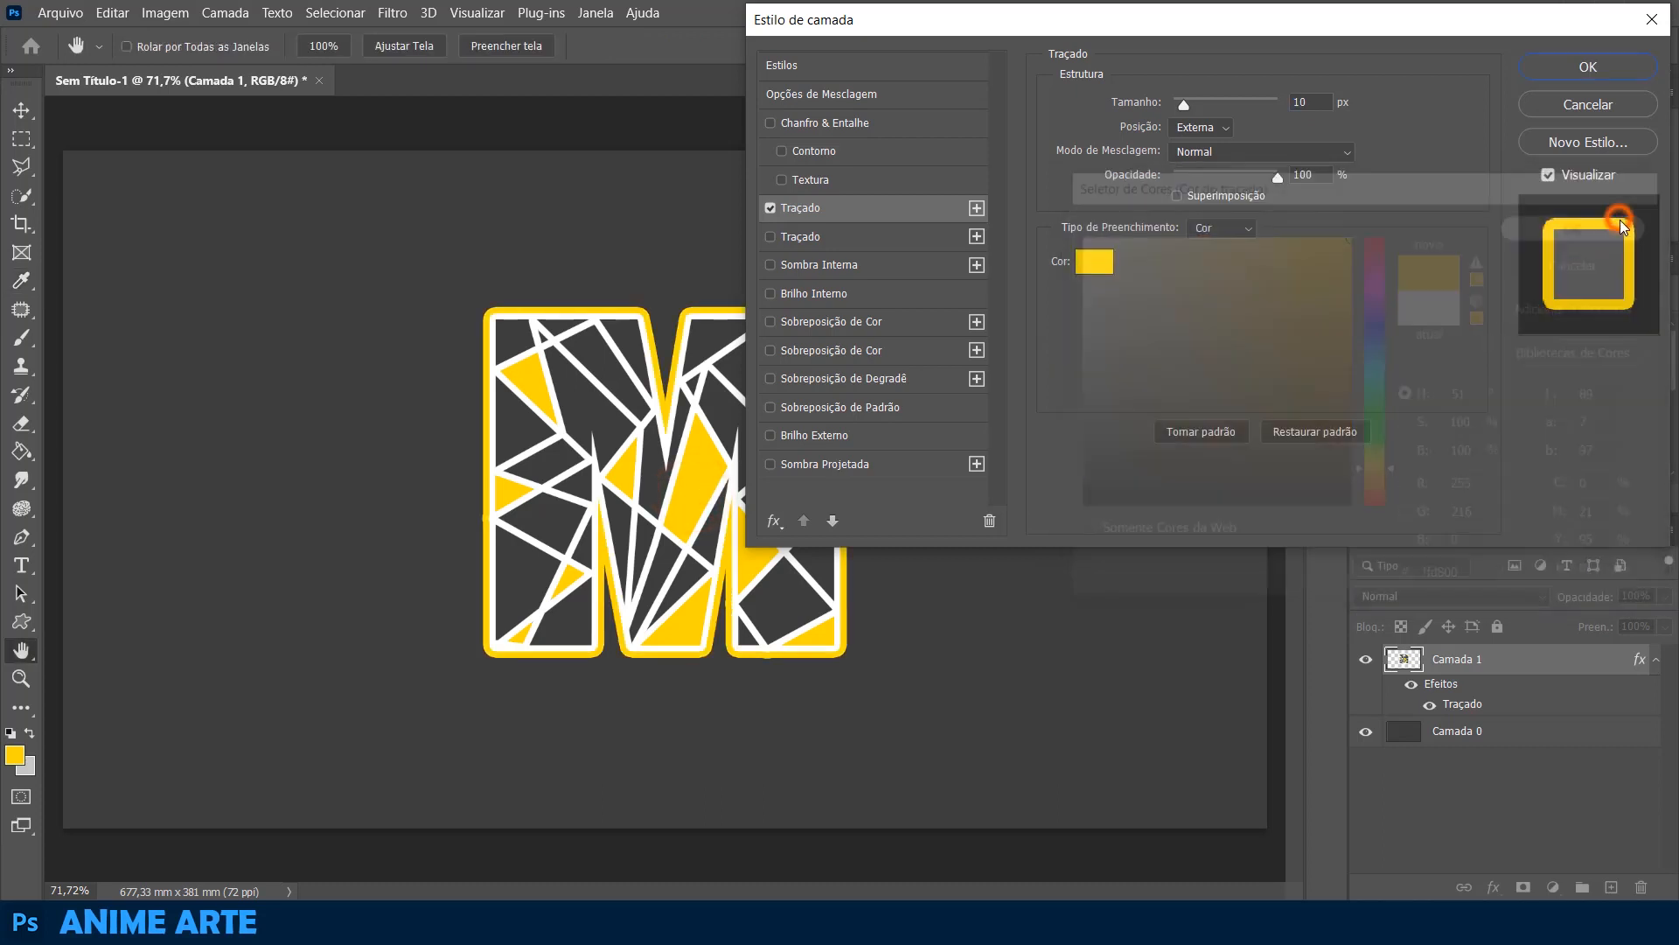
drag(1190, 114, 1195, 116)
click(1572, 68)
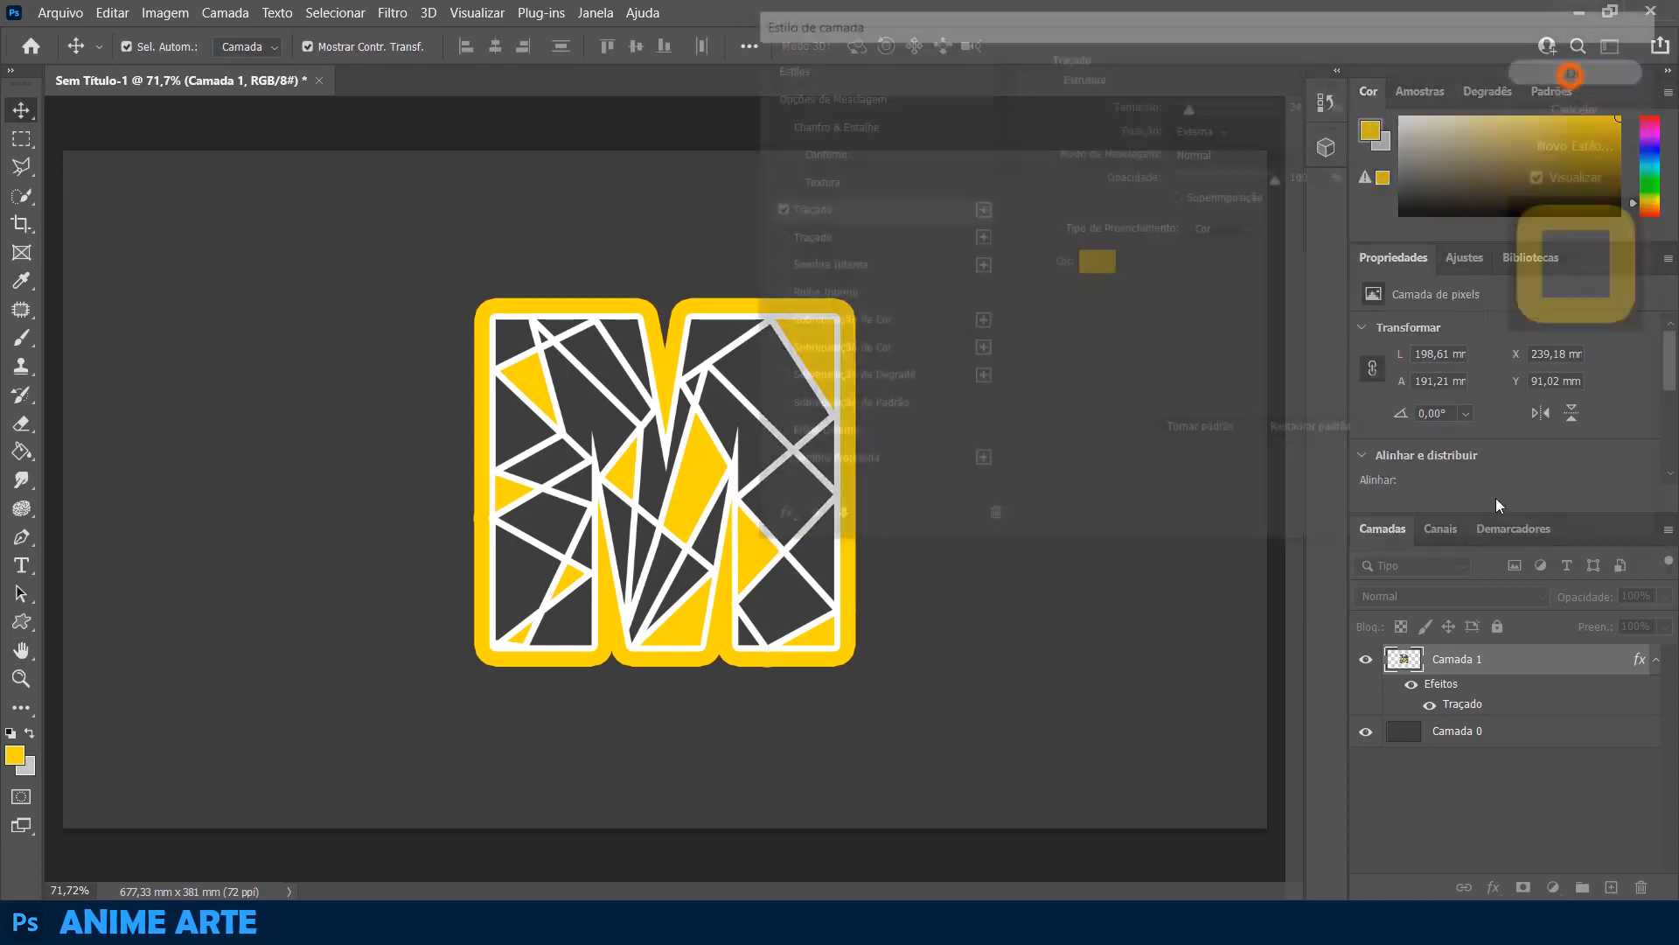
- Increase the size of Camada 1's yellow Stroke effect to about 49 px and apply the layer style
click(1504, 759)
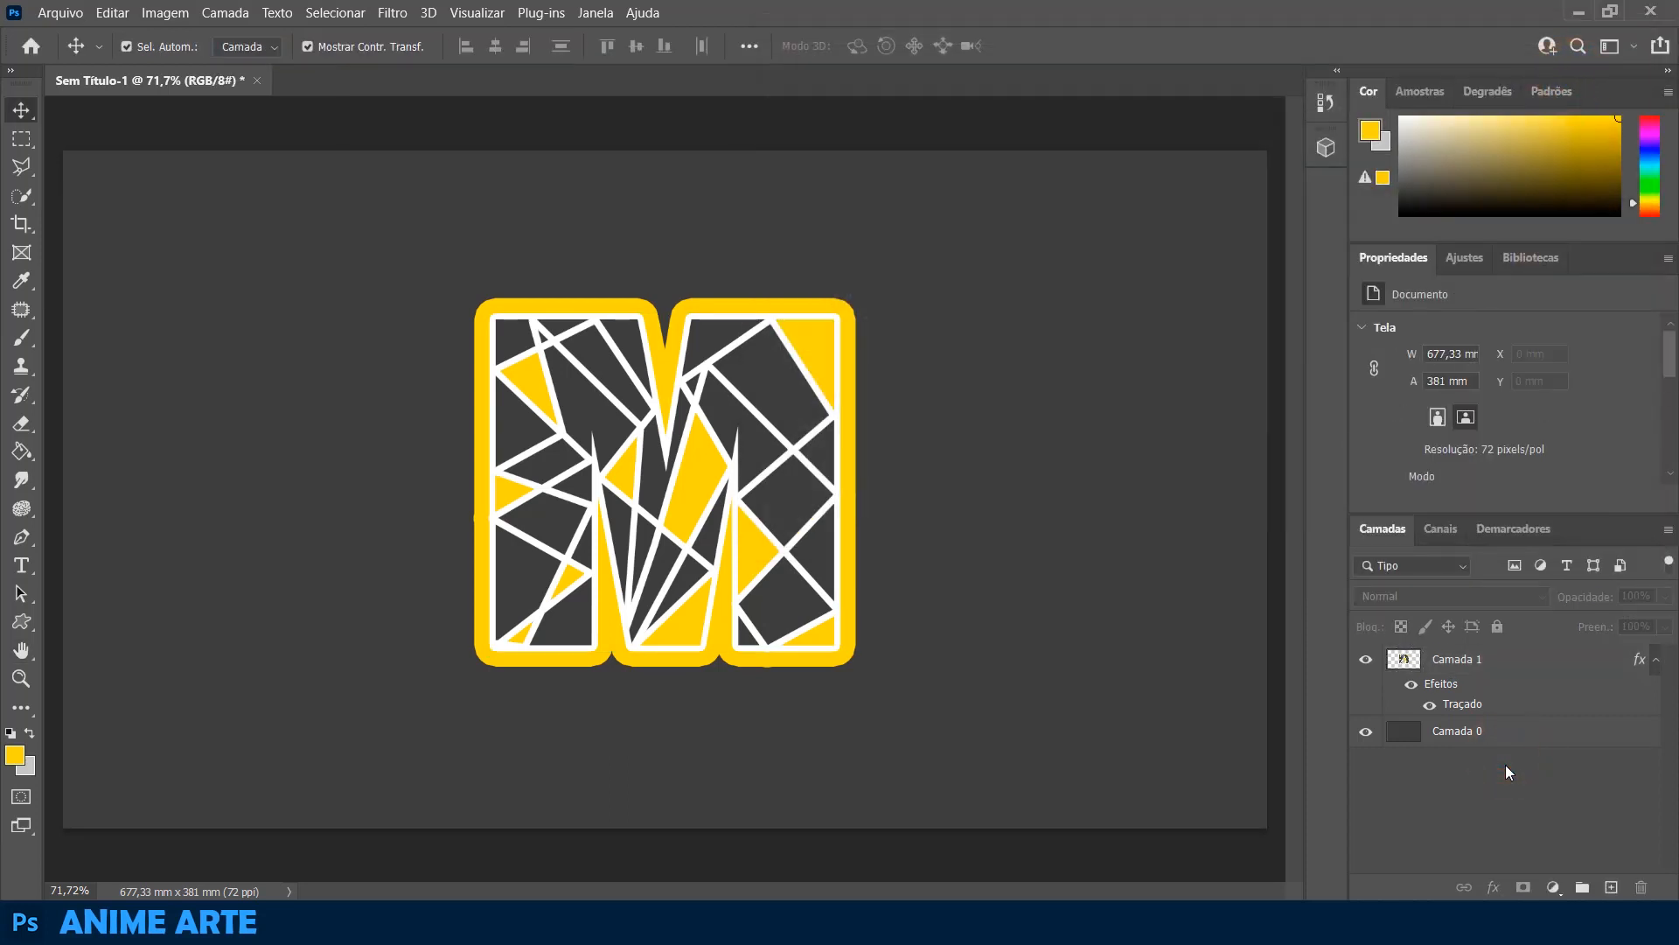
double_click(1637, 660)
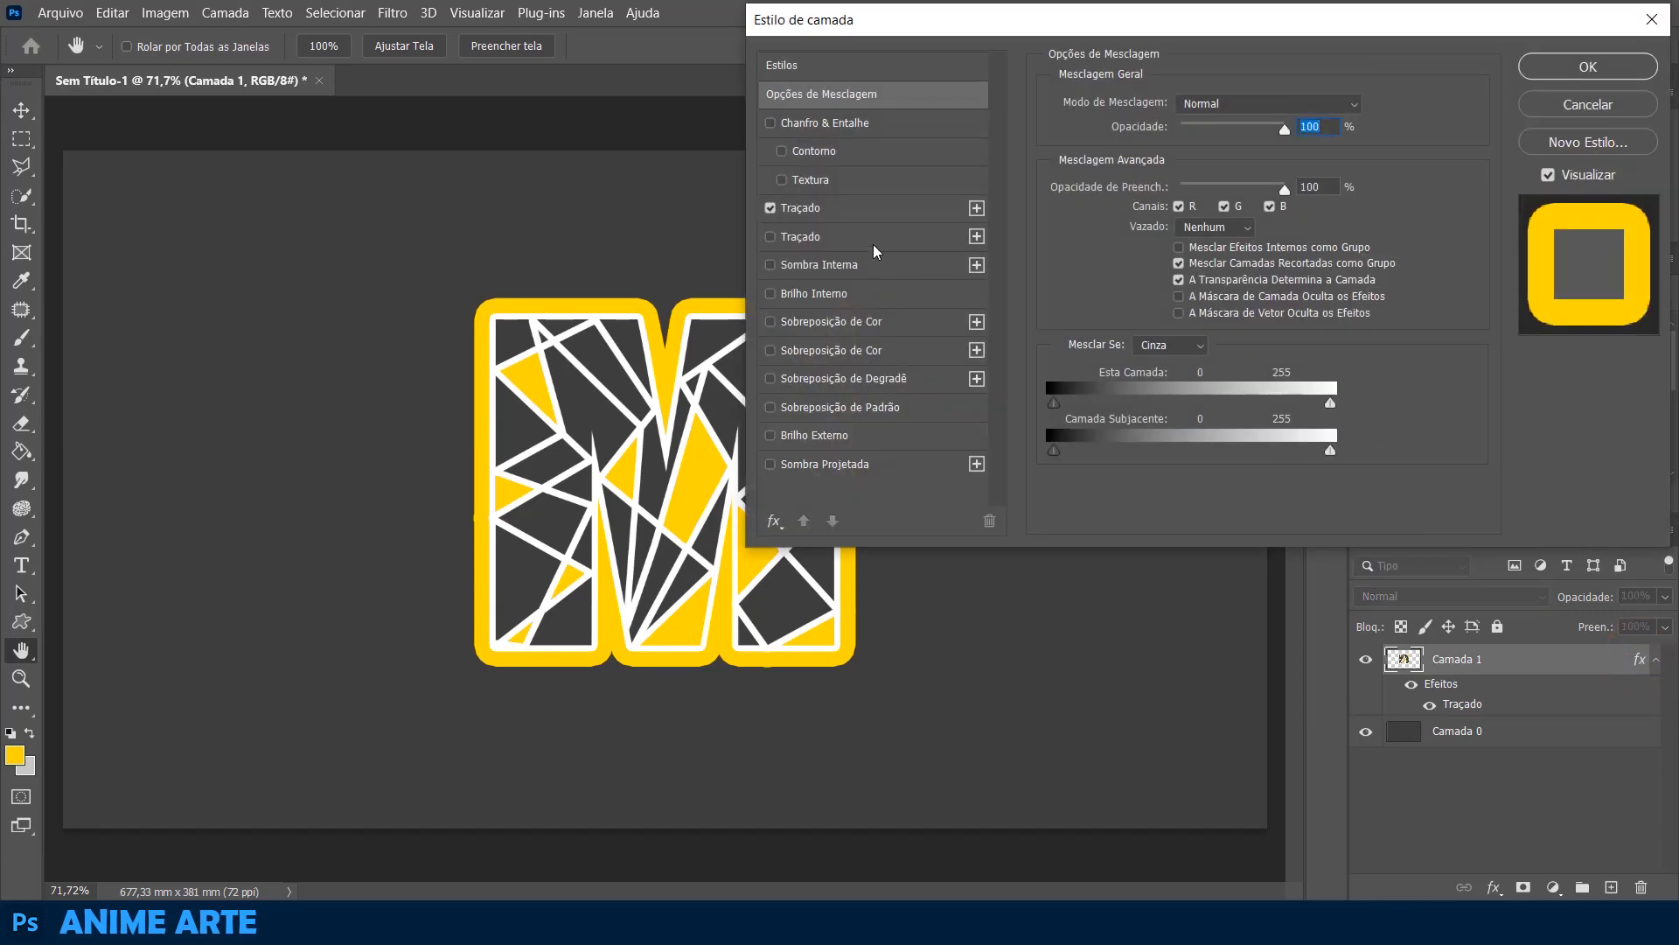
click(835, 212)
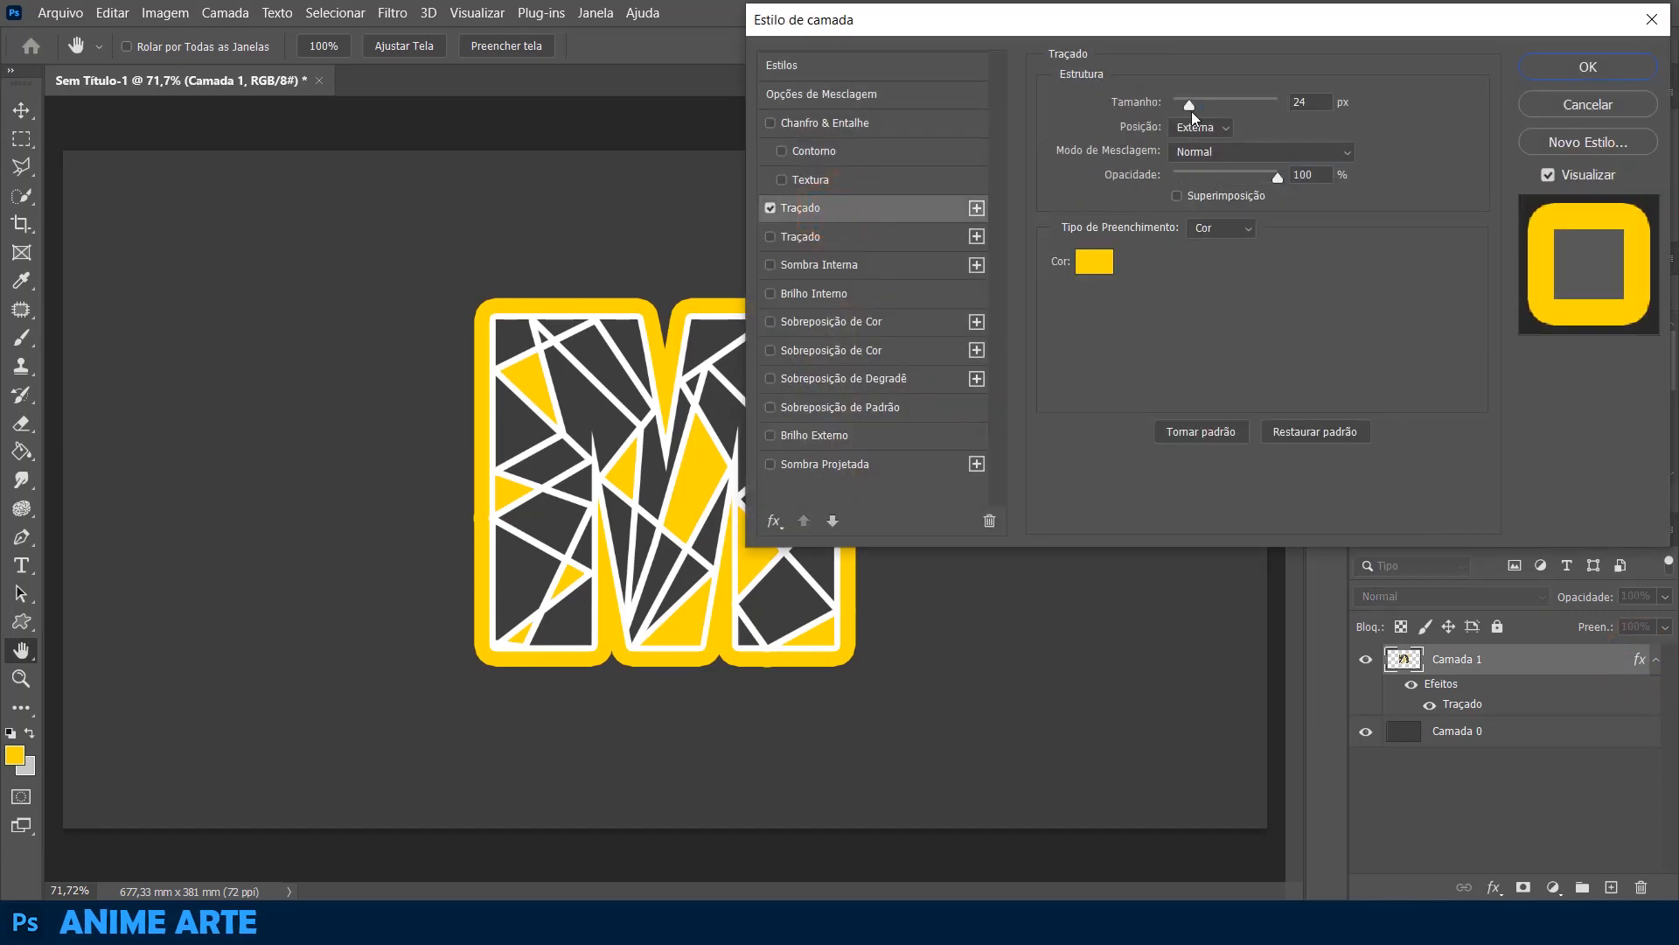
drag(1191, 112, 1200, 107)
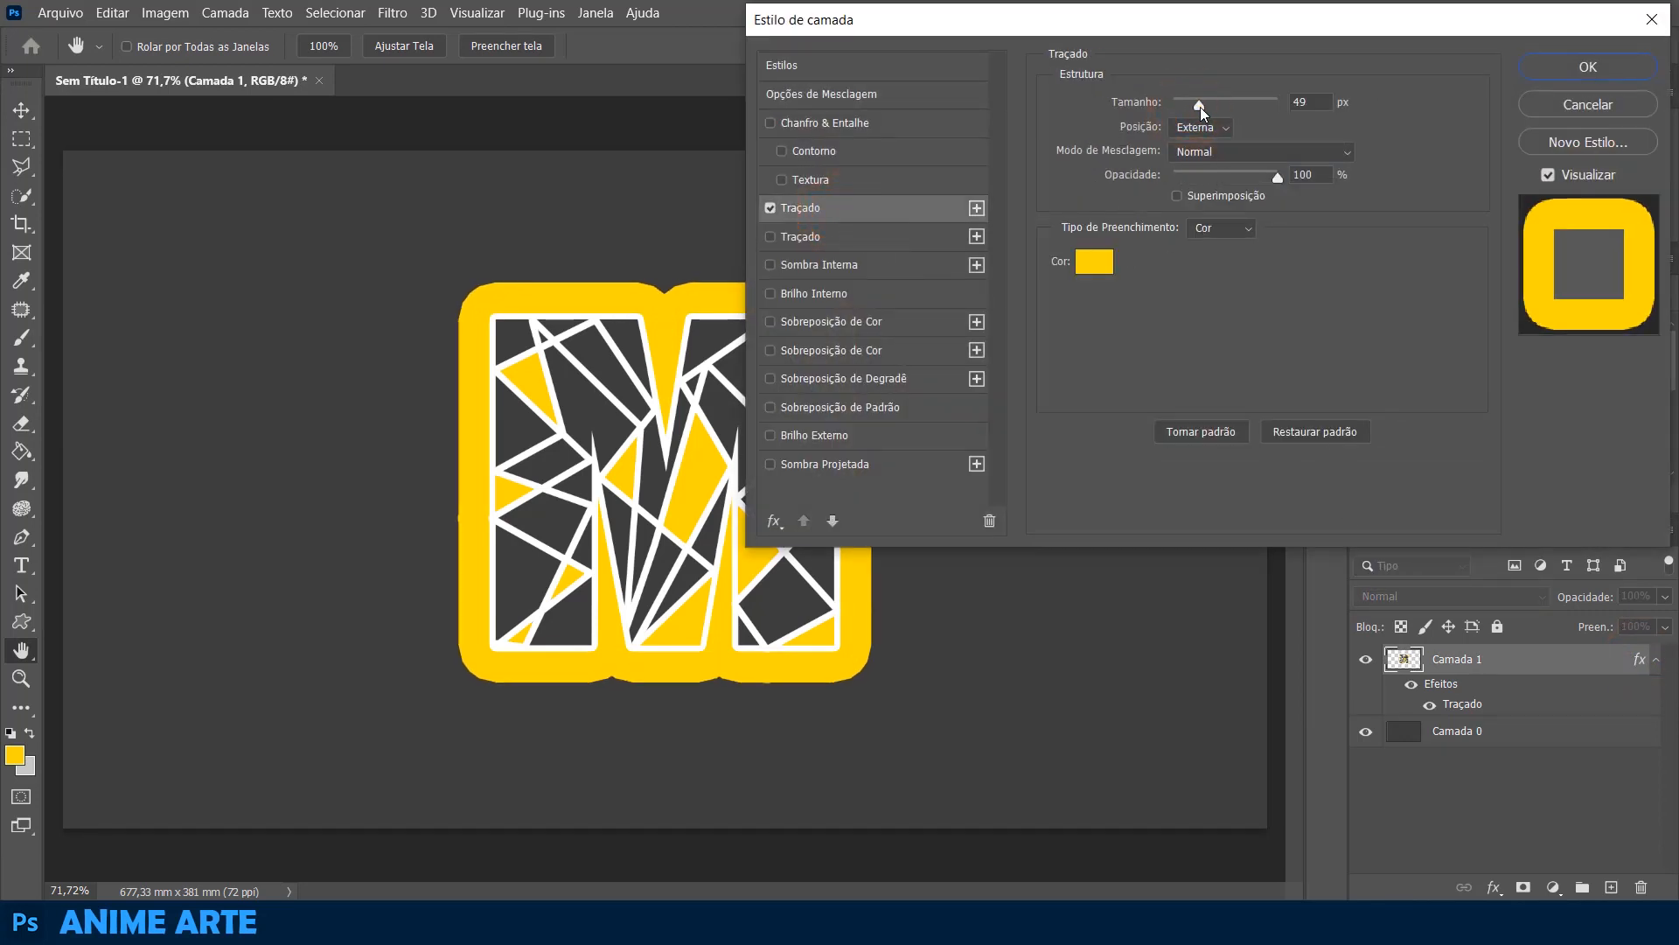
click(1587, 67)
click(1497, 783)
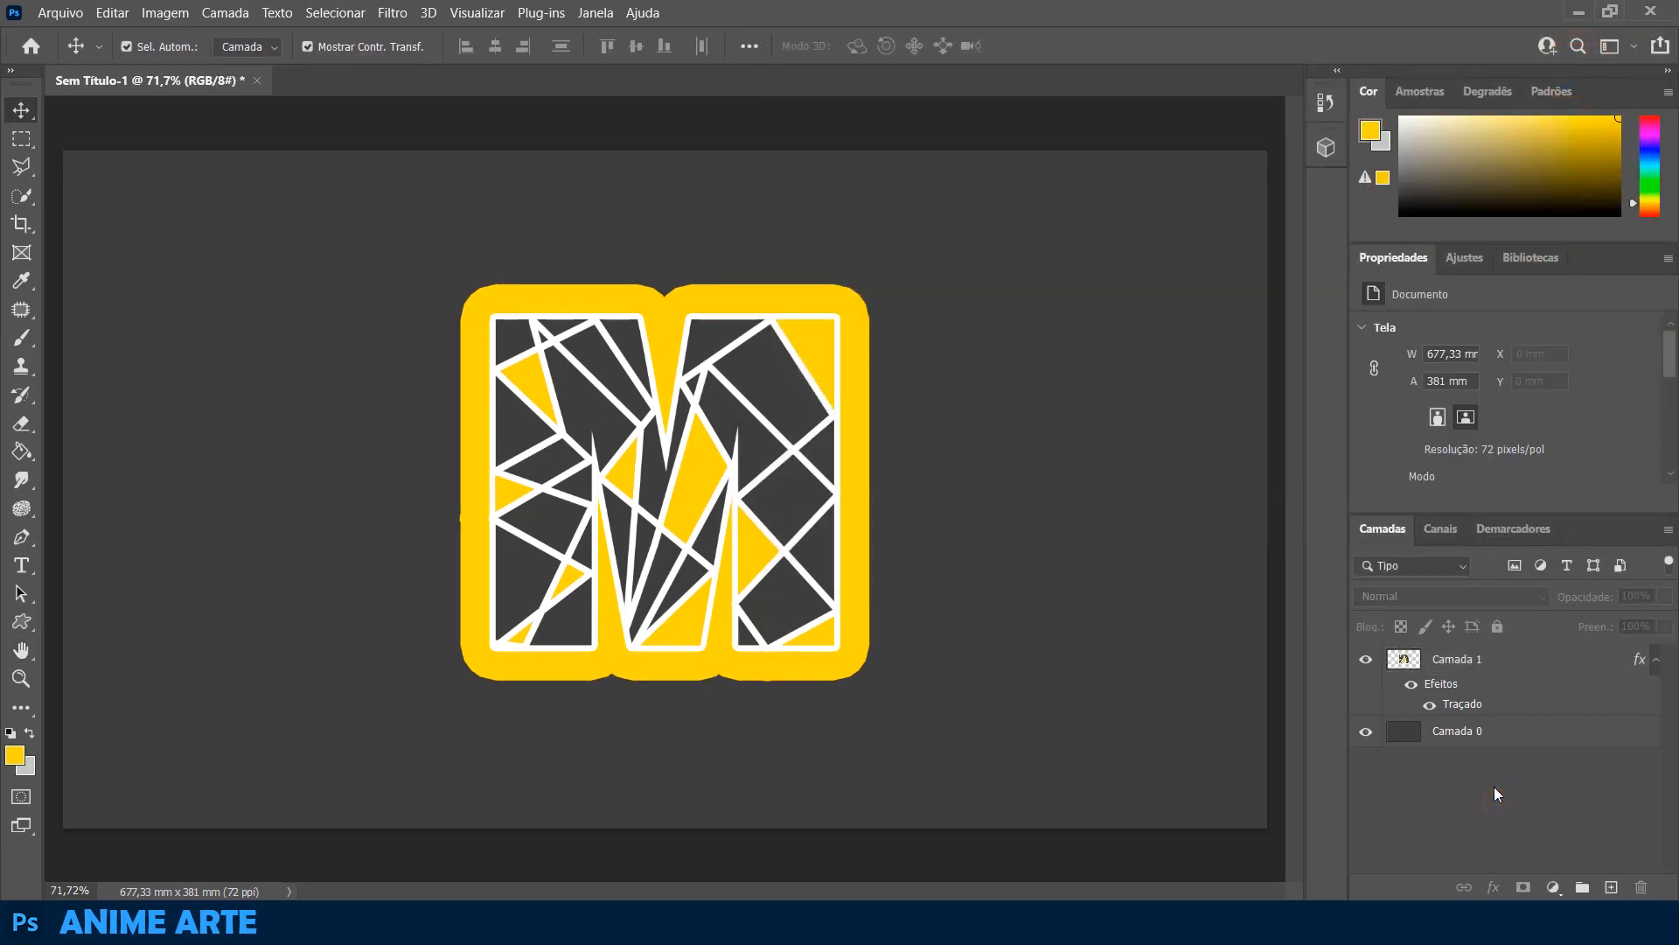